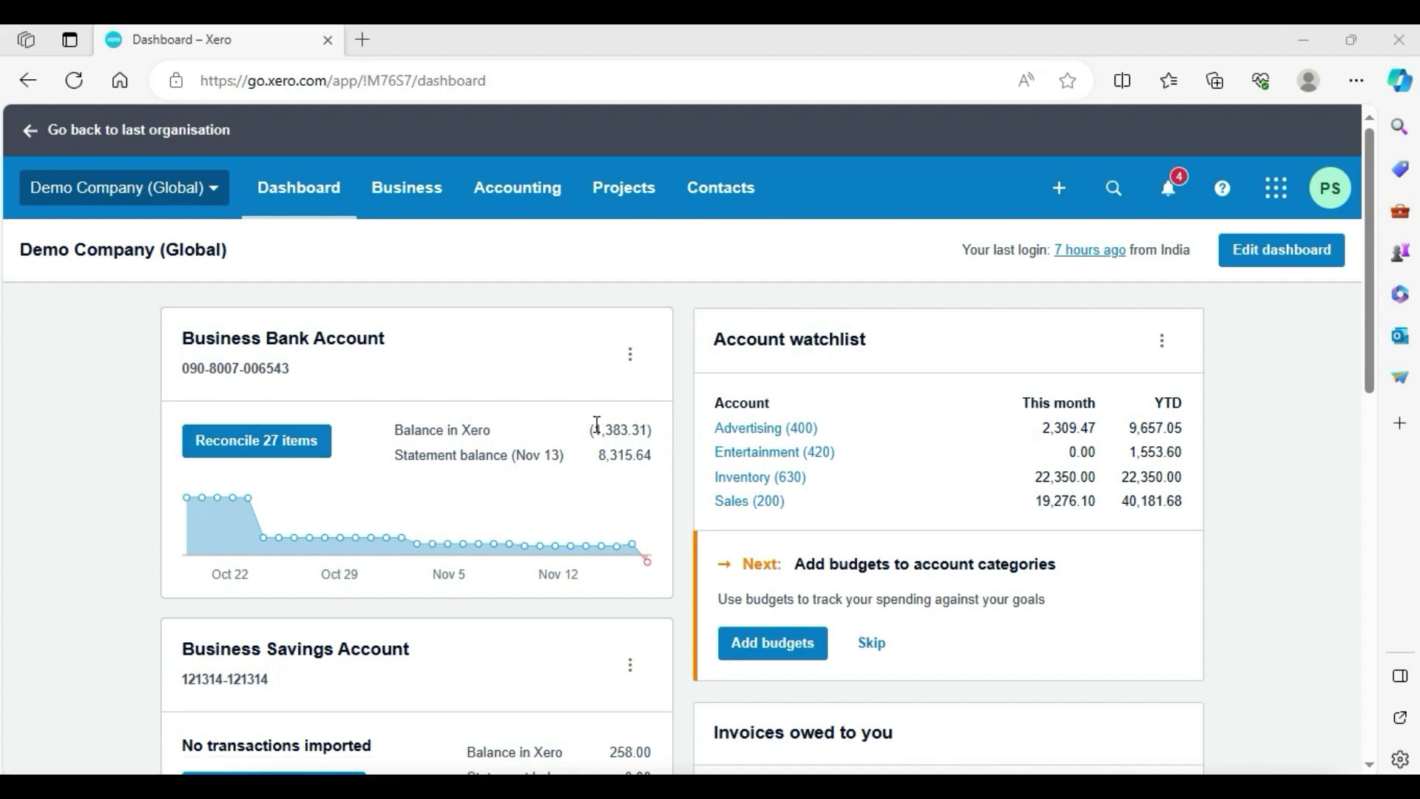
Compare the Business Bank Account's balance in Xero with its statement balance on the dashboard
left_click_drag(592, 430, 654, 430)
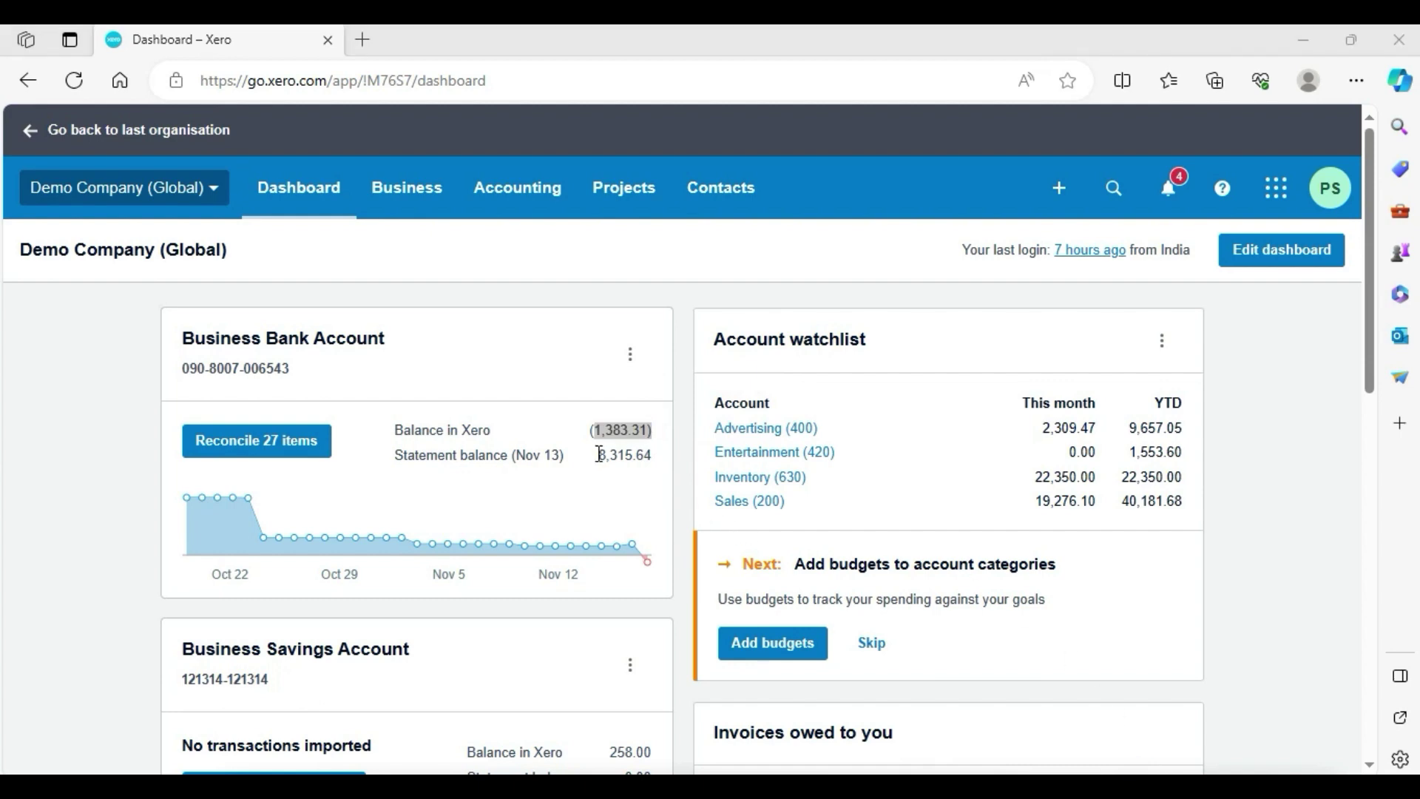
left_click_drag(597, 455, 655, 460)
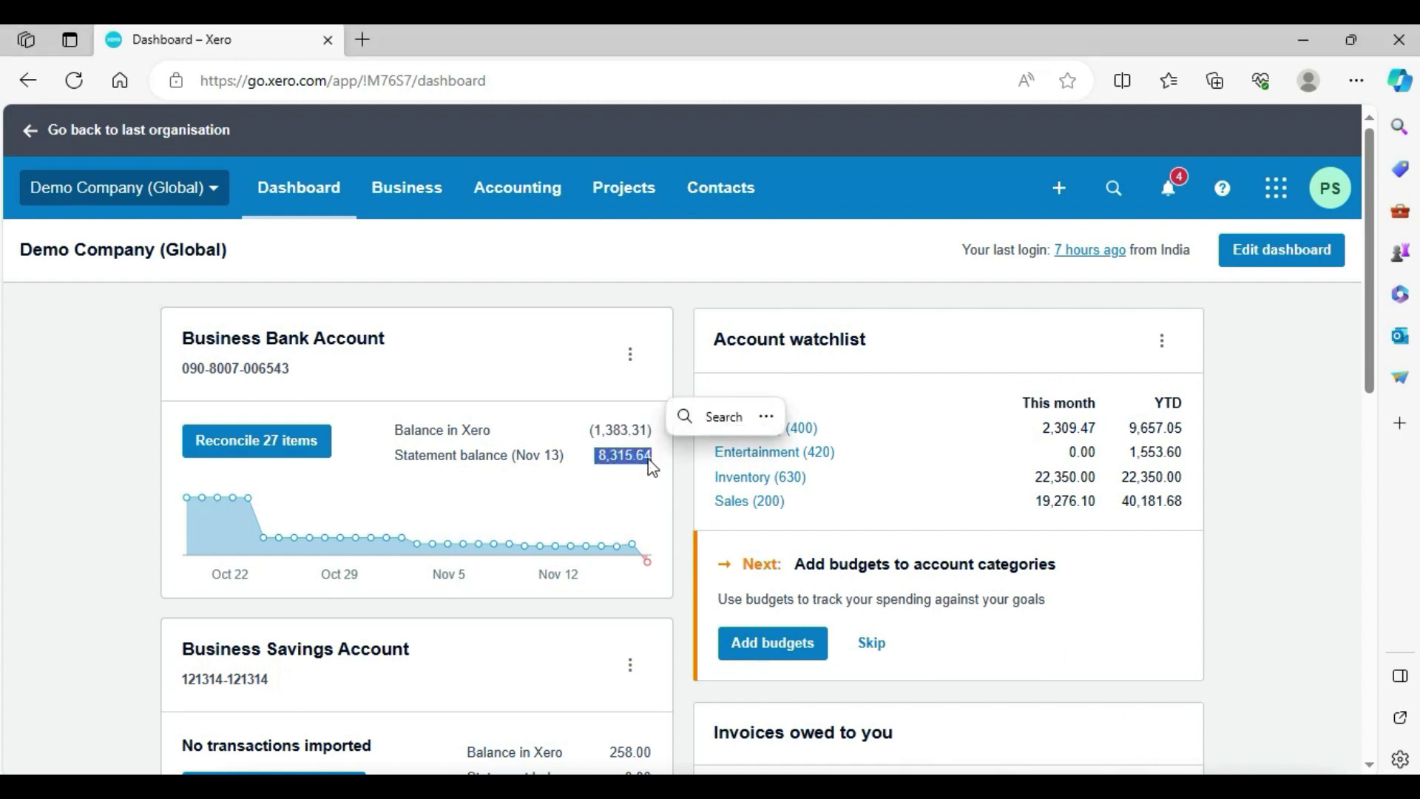
left_click(639, 474)
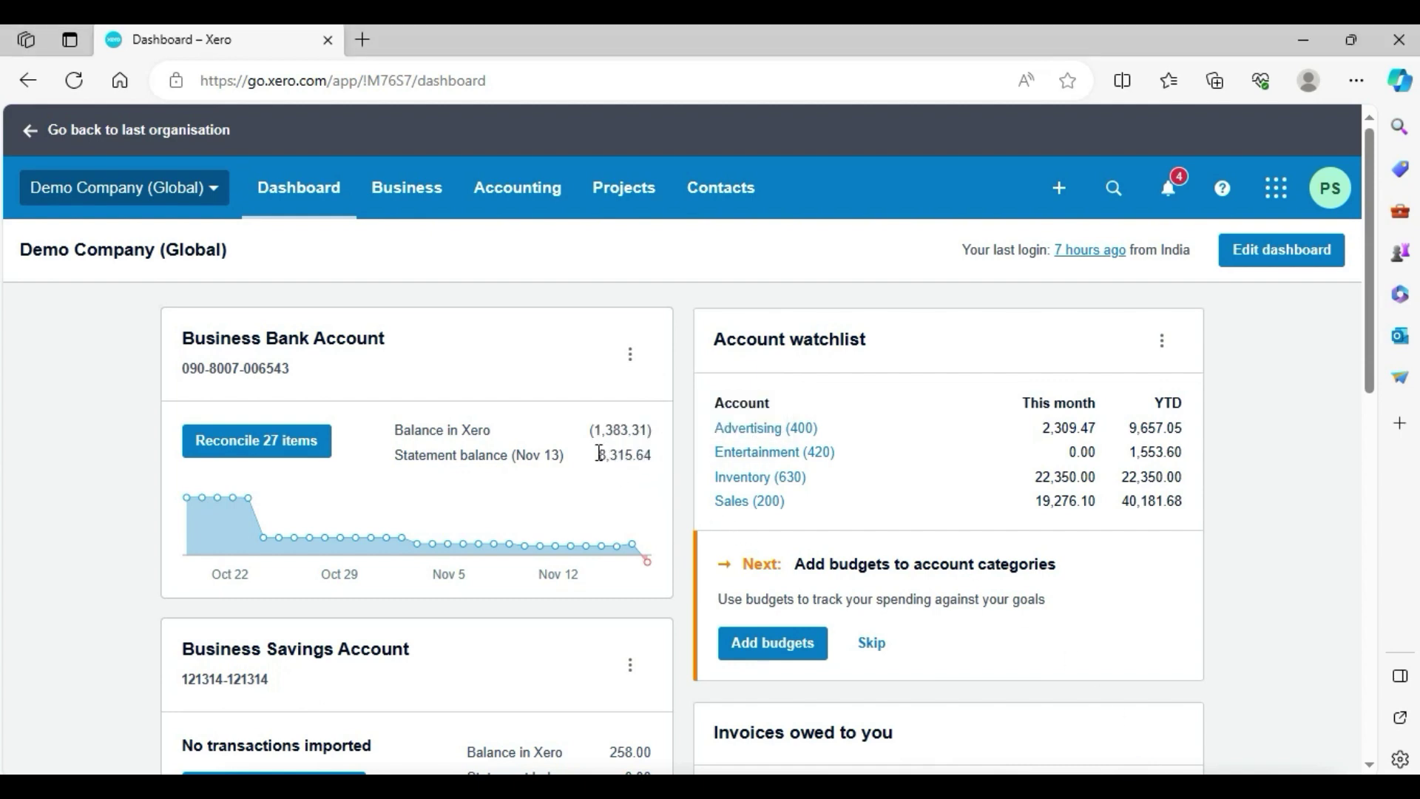
left_click_drag(600, 455, 654, 431)
left_click(596, 424)
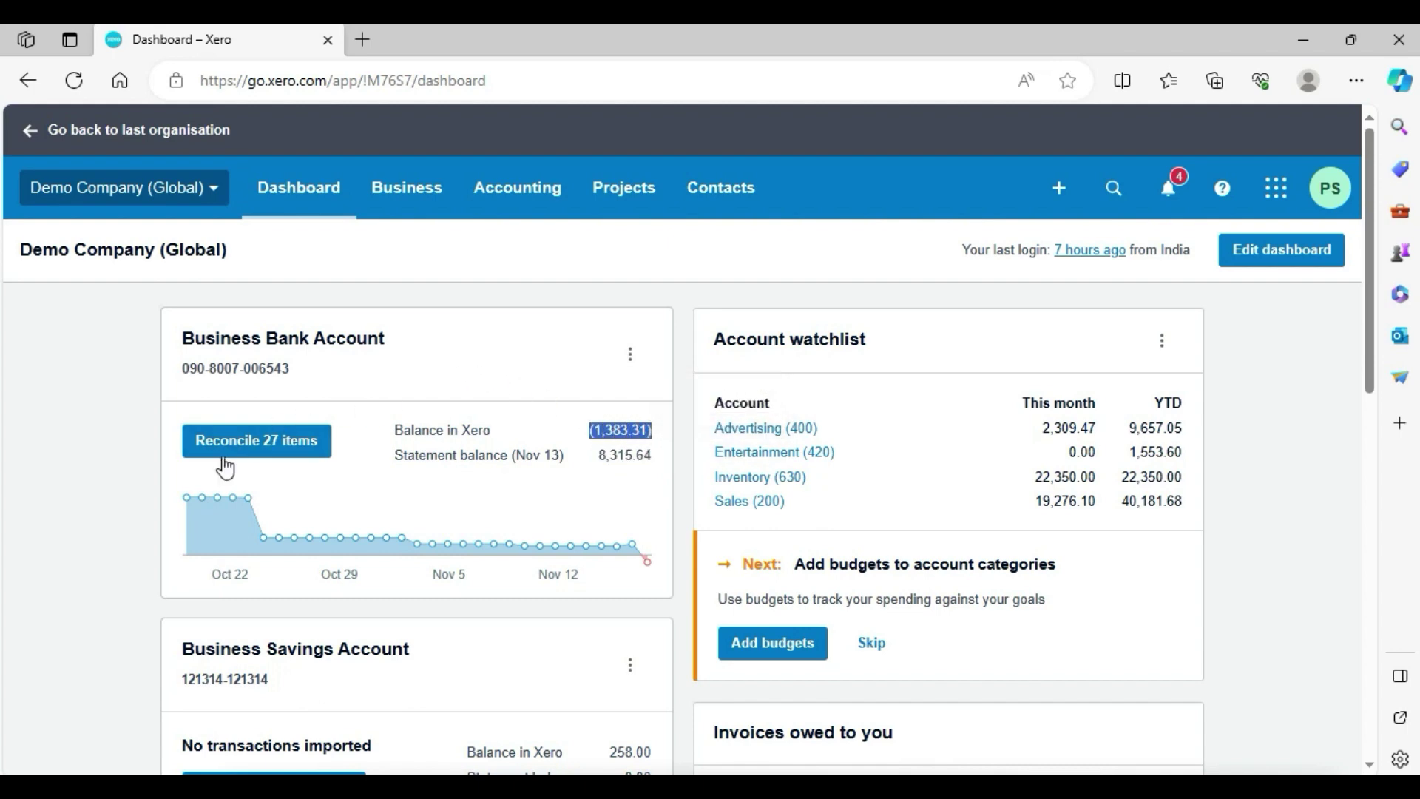
Open the Business Bank Account's items for reconciliation and dismiss the introductory banner about matching transactions
left_click(256, 448)
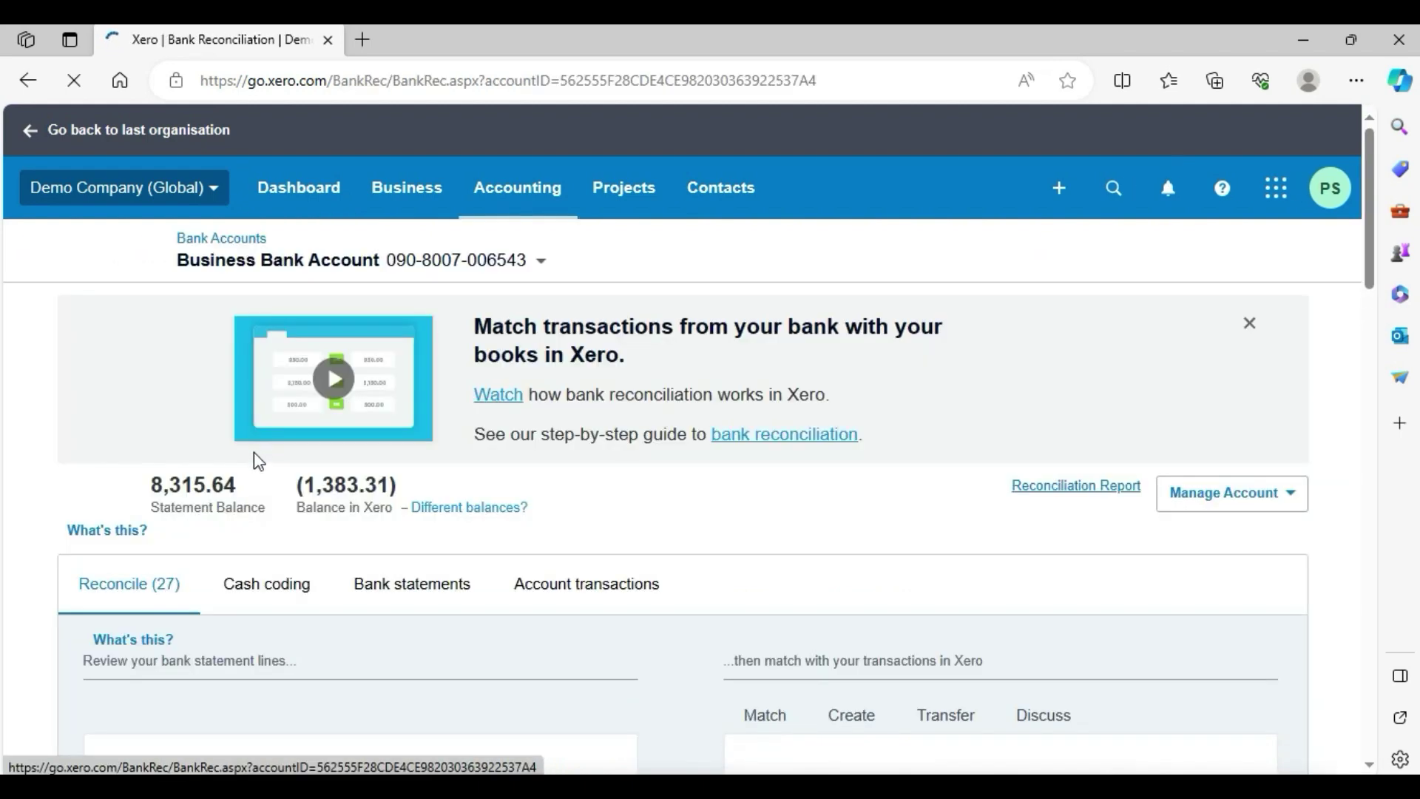
left_click(1250, 325)
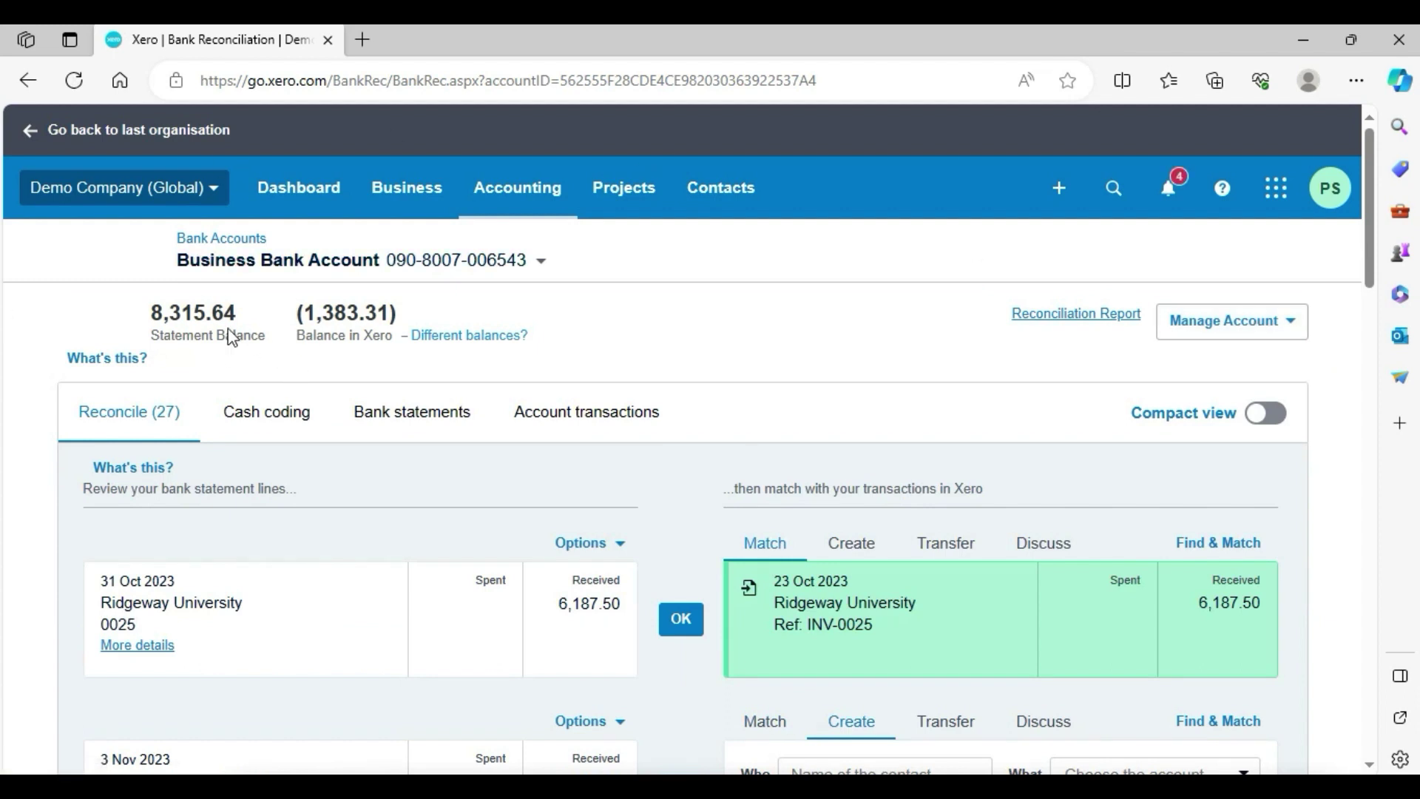
Check the statement balance and the balance in Xero at the head of the bank reconciliation page
left_click_drag(146, 314, 220, 314)
double_click(240, 312)
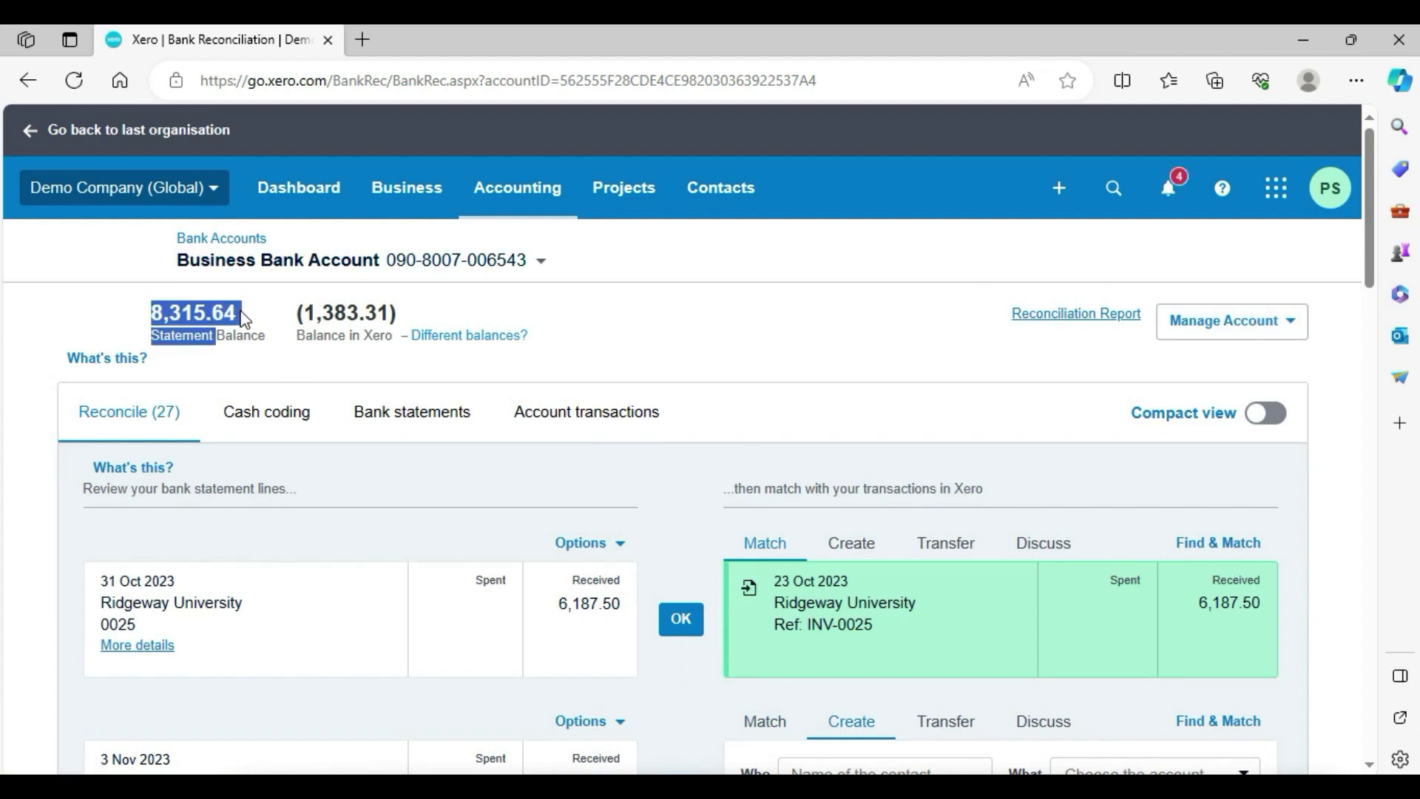
left_click(237, 361)
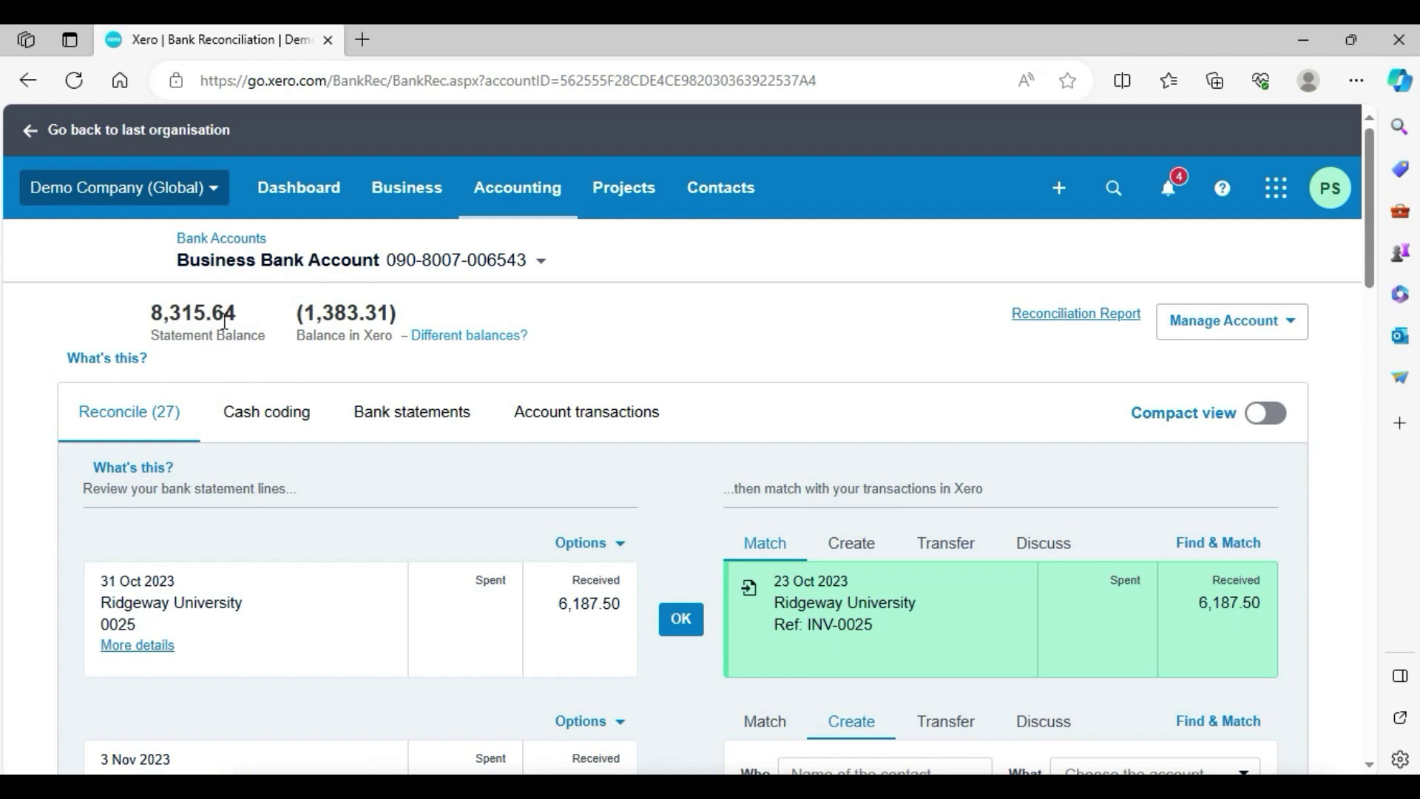
left_click_drag(296, 321, 403, 317)
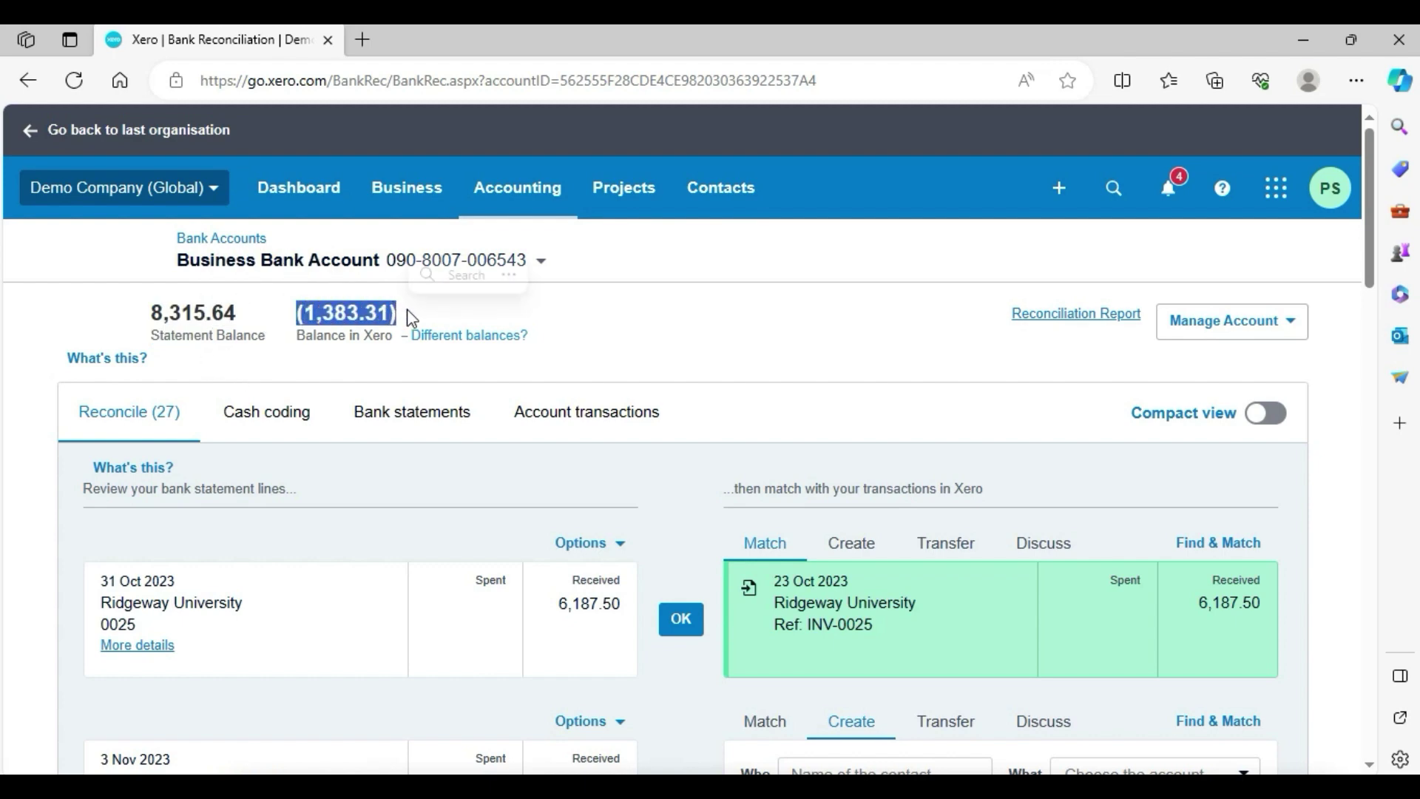
left_click(637, 357)
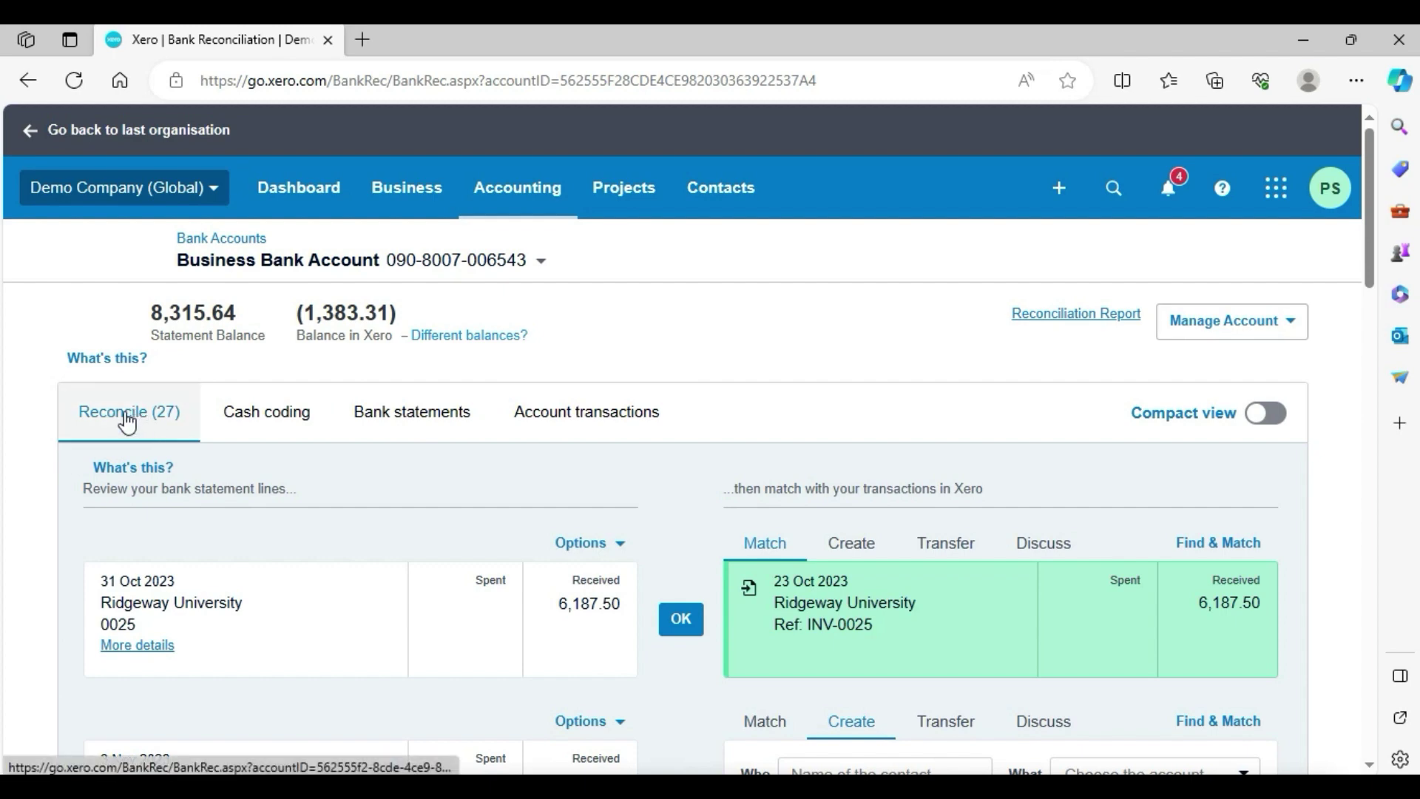
Review the account's cash coding view and examine the reconciliation status of its imported bank statement lines
left_click(285, 419)
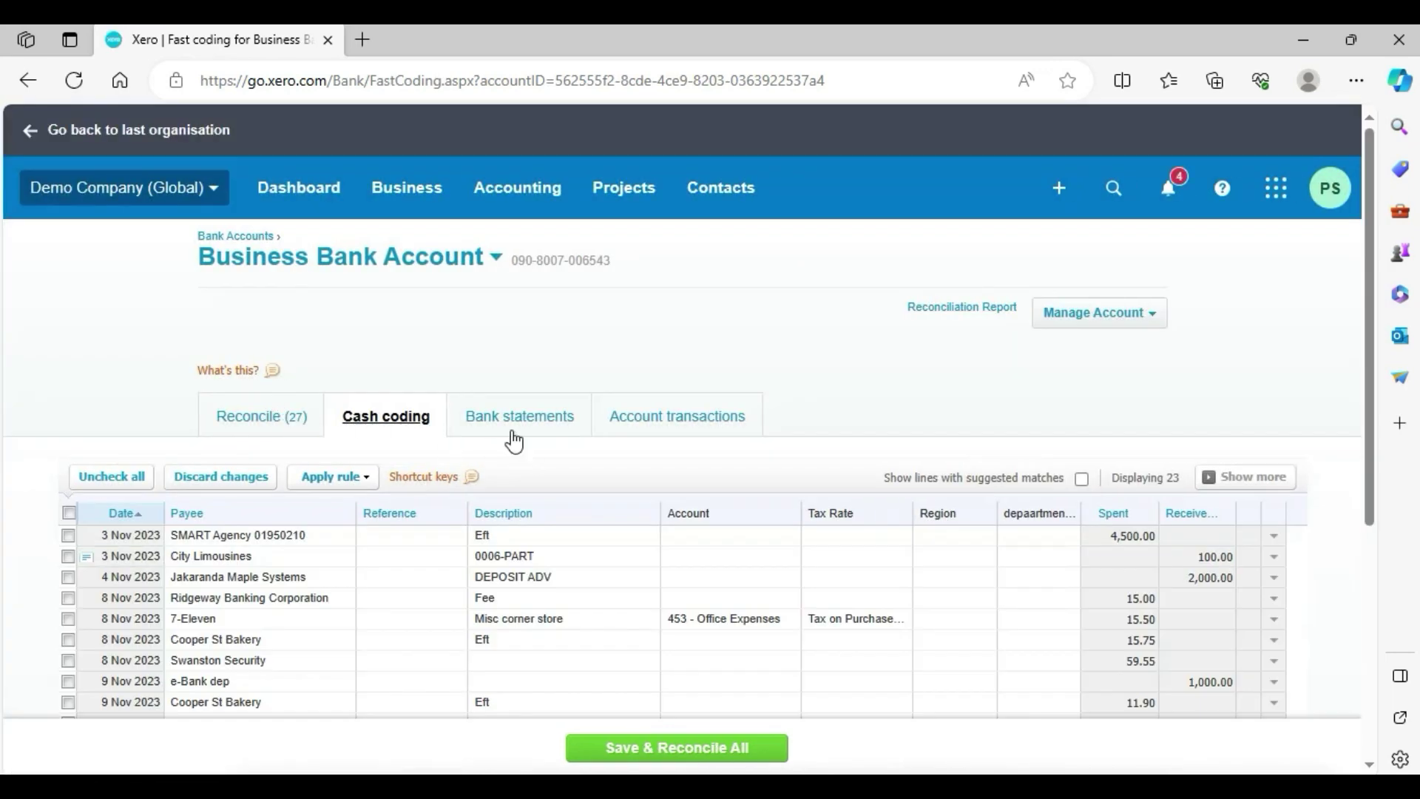
left_click(517, 432)
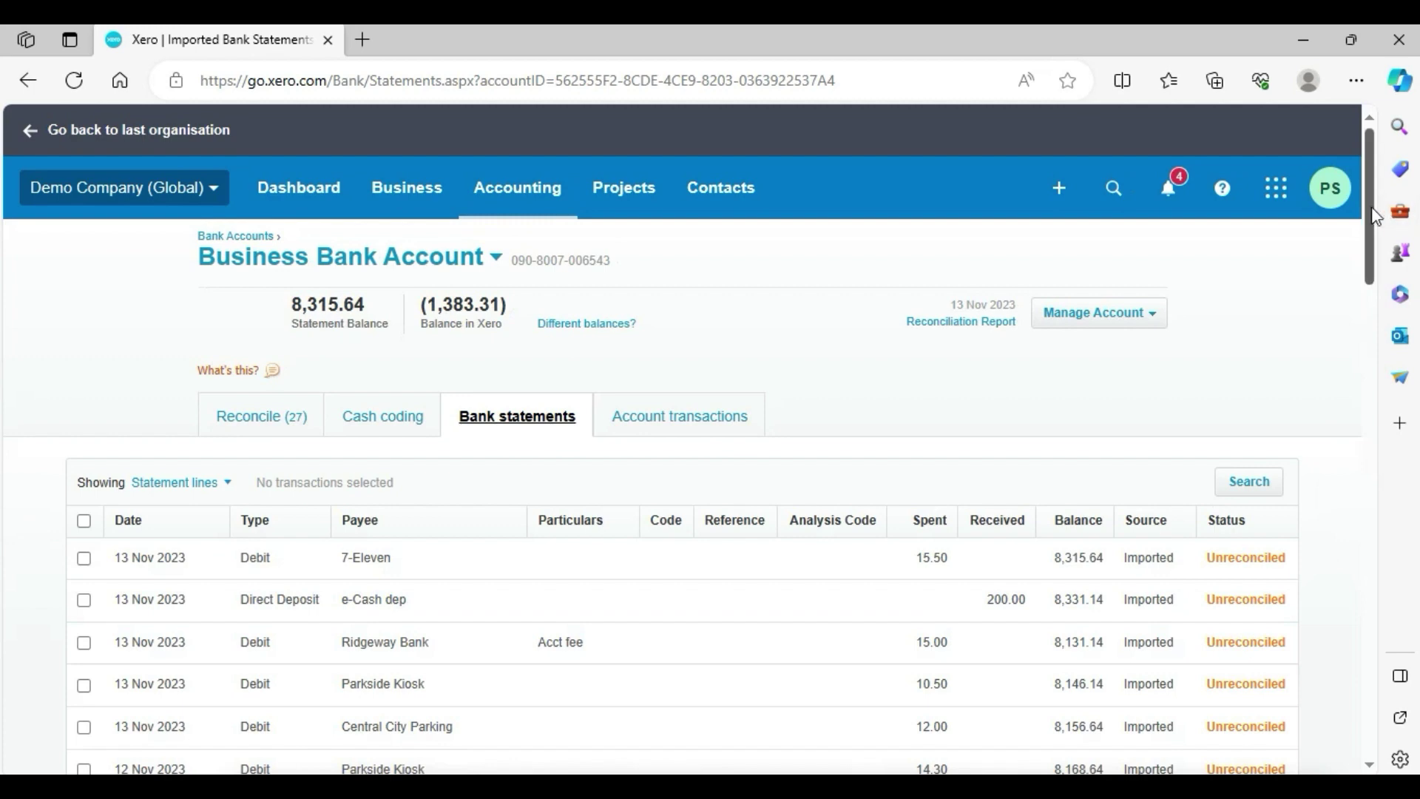
scroll(1372, 222, "down", 2)
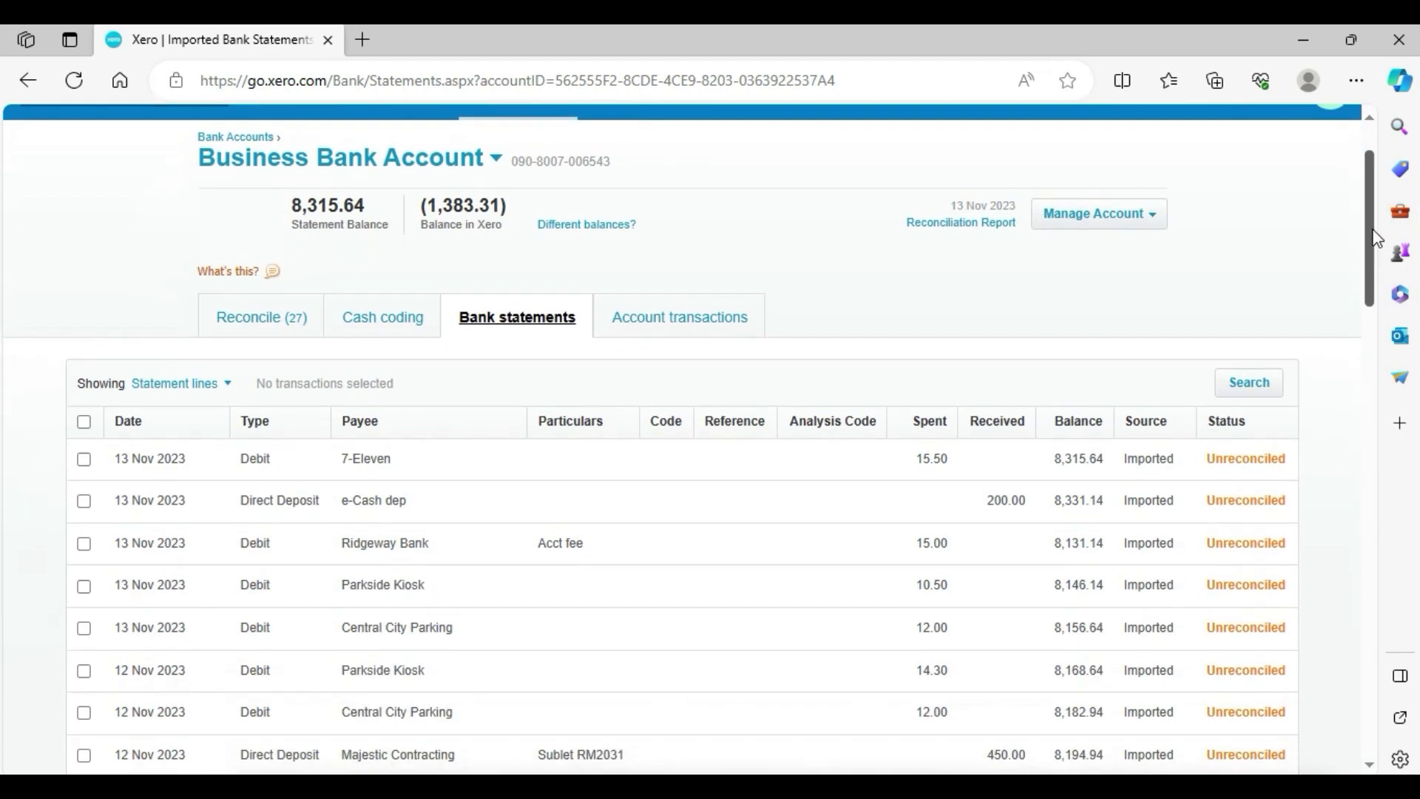
scroll(1377, 236, "down", 10)
left_click(1400, 377)
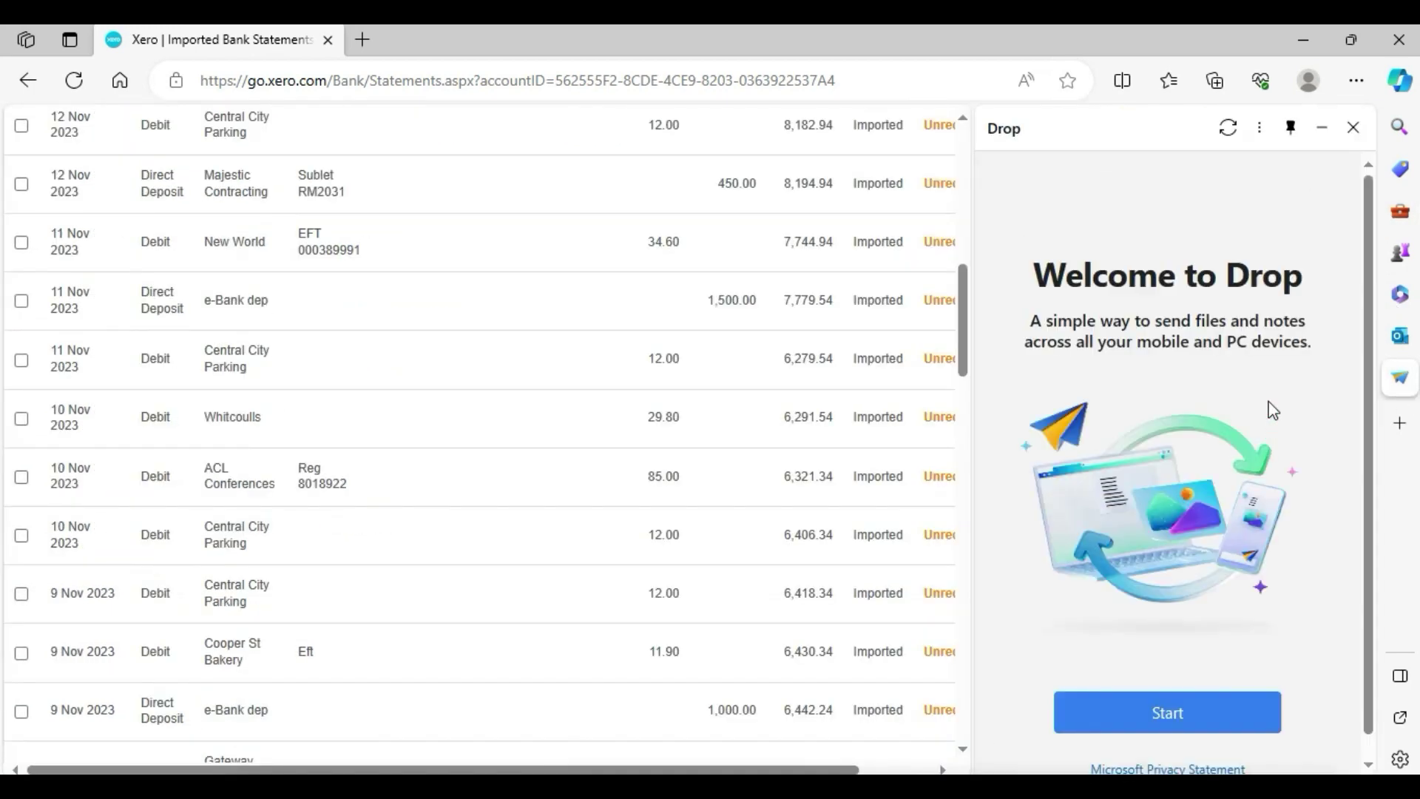
left_click(1354, 127)
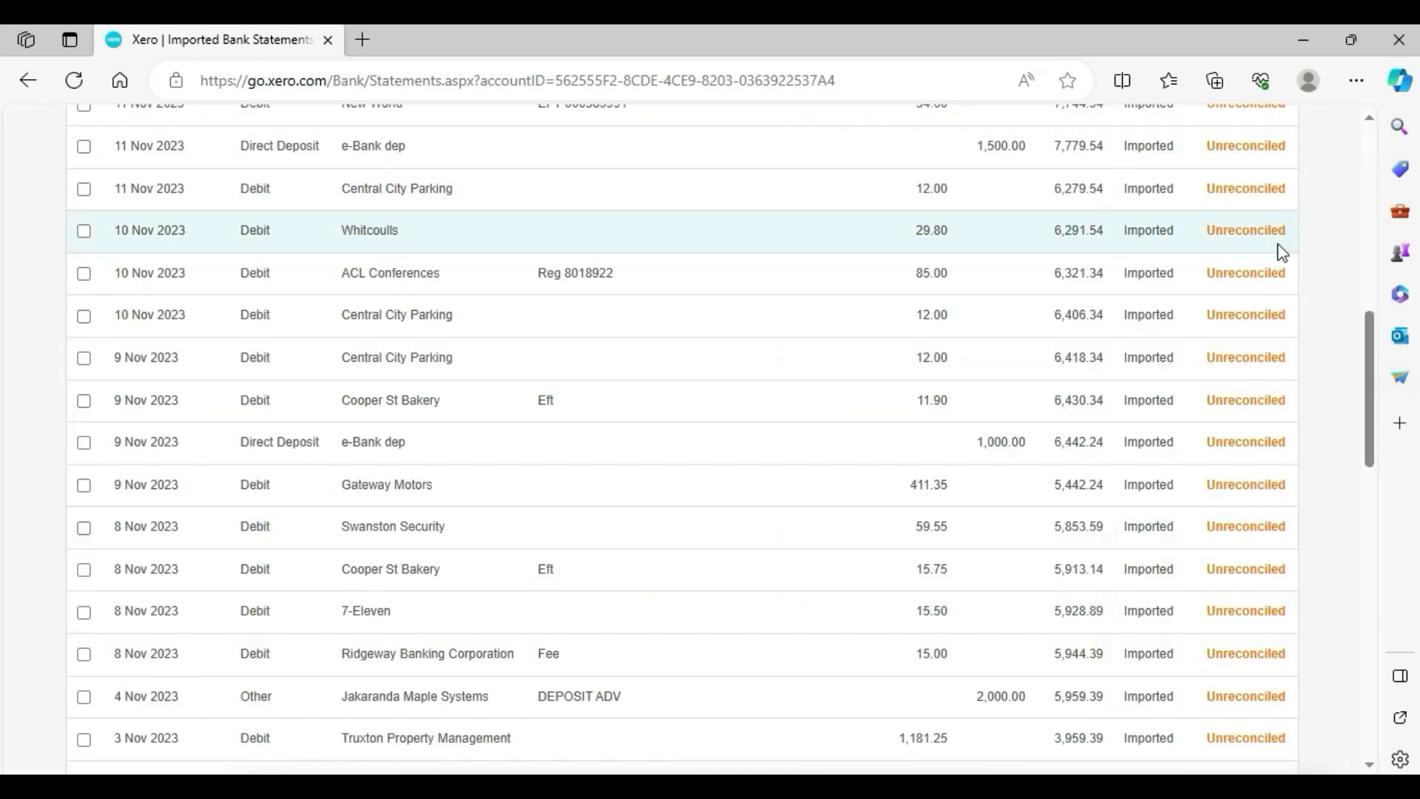
left_click_drag(1370, 381, 1365, 546)
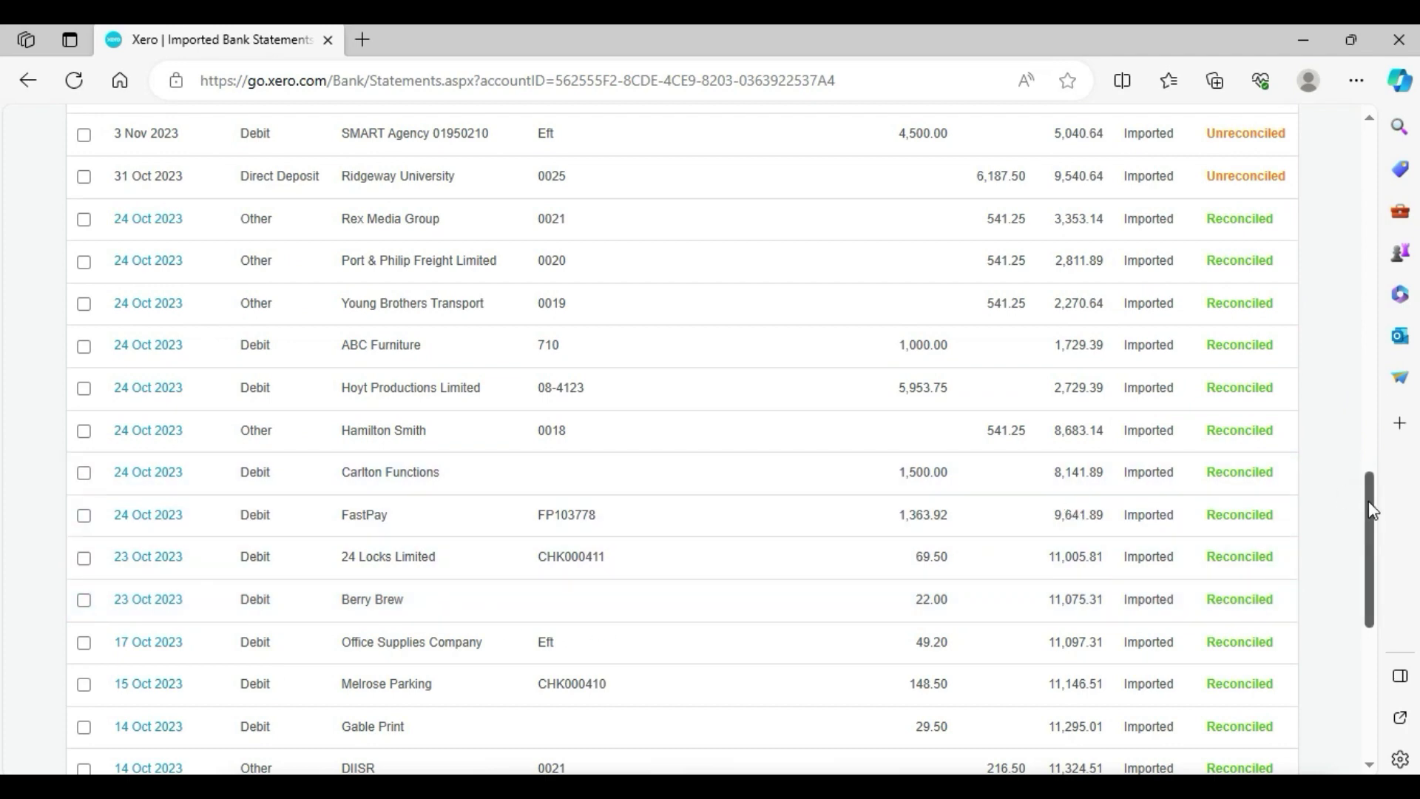
left_click_drag(1370, 500, 1384, 185)
Examine the account transactions recorded in Xero and compare them with the bank statements view
left_click(704, 406)
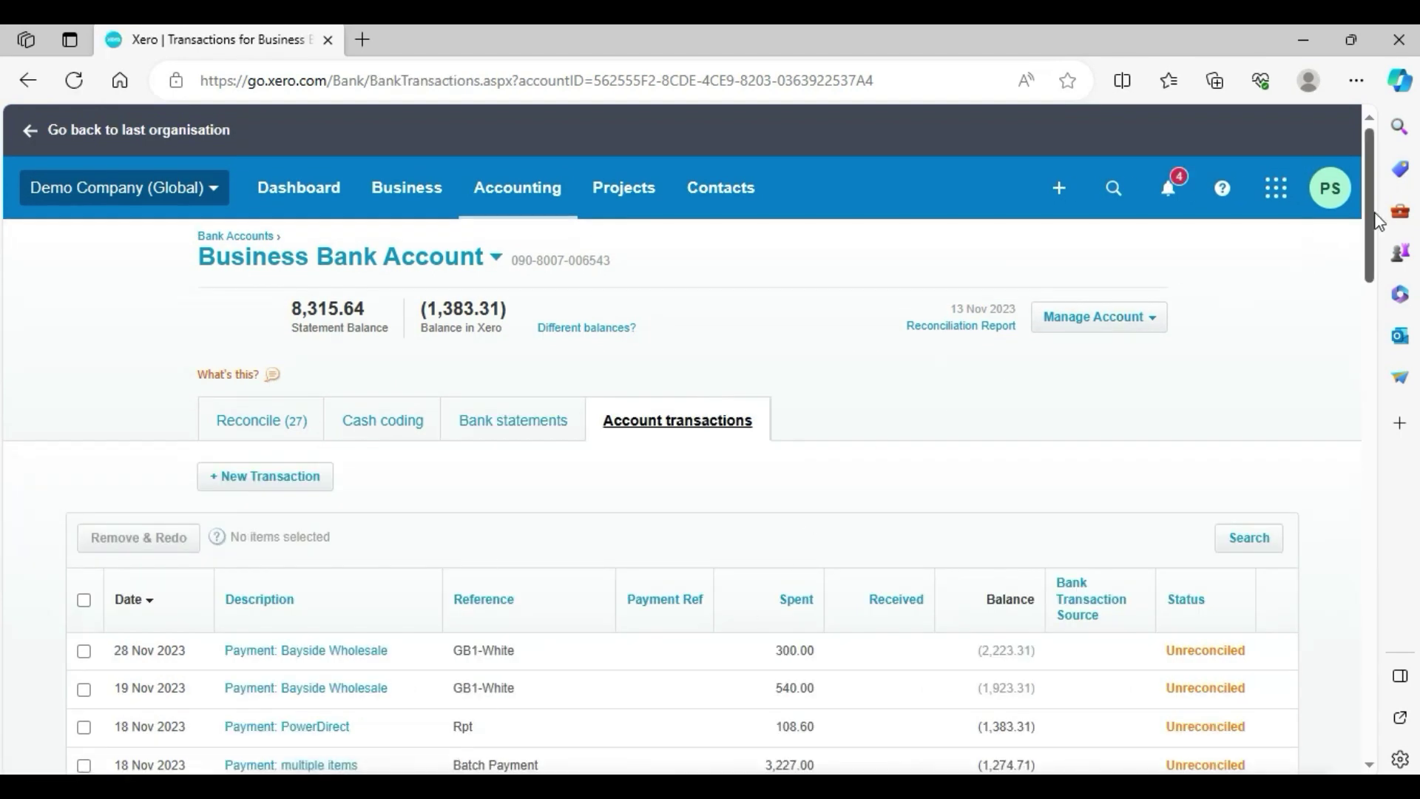
left_click_drag(1367, 214, 1368, 320)
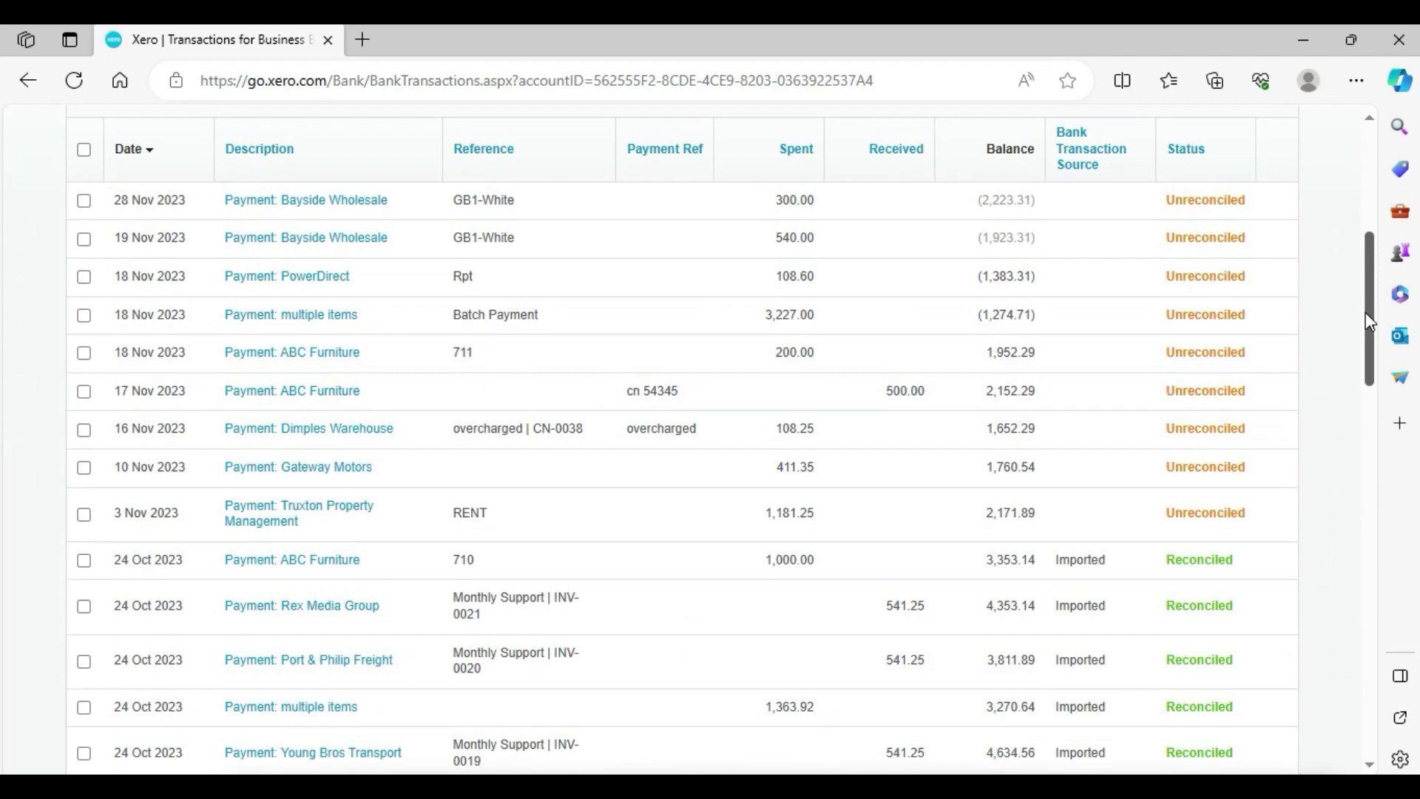
scroll(1366, 313, "up", 6)
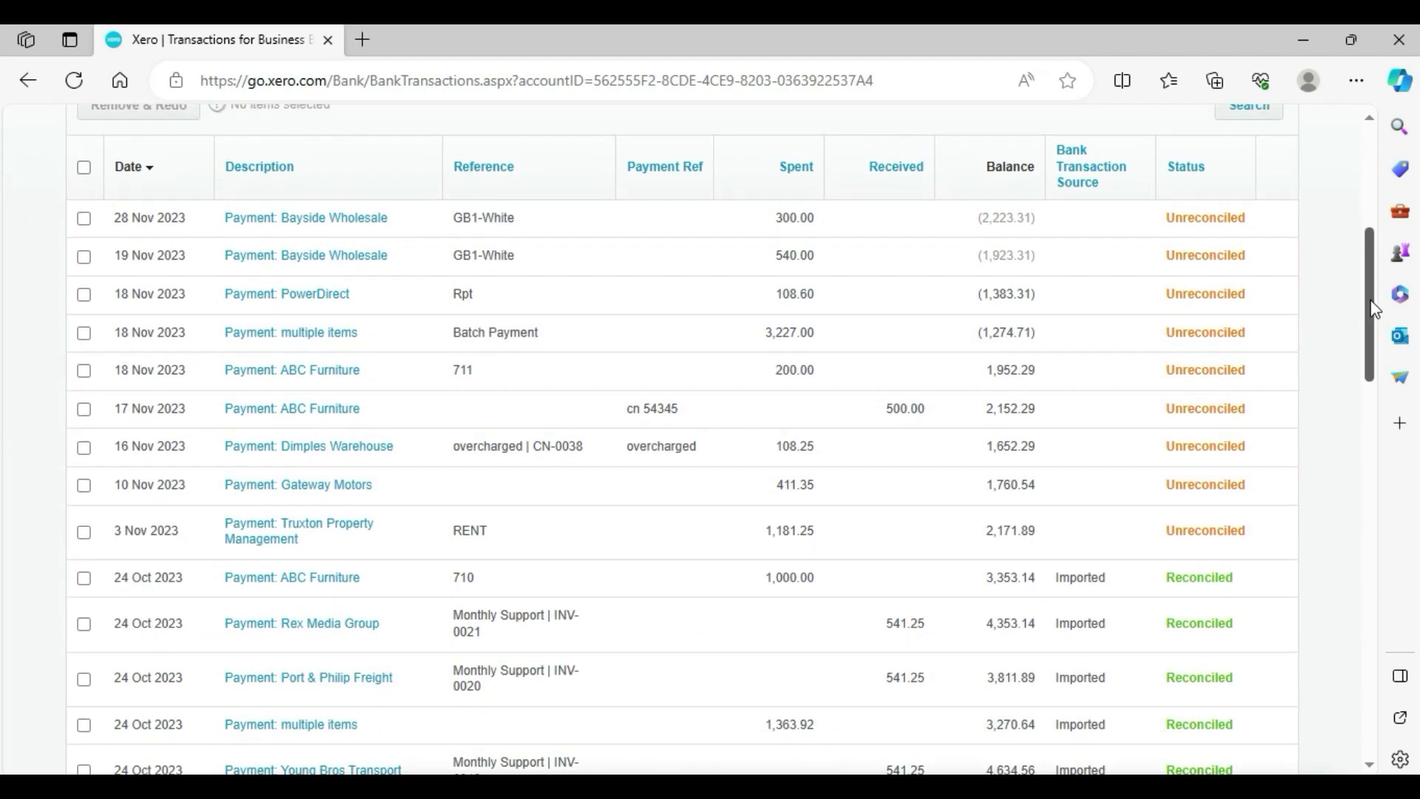
left_click(511, 372)
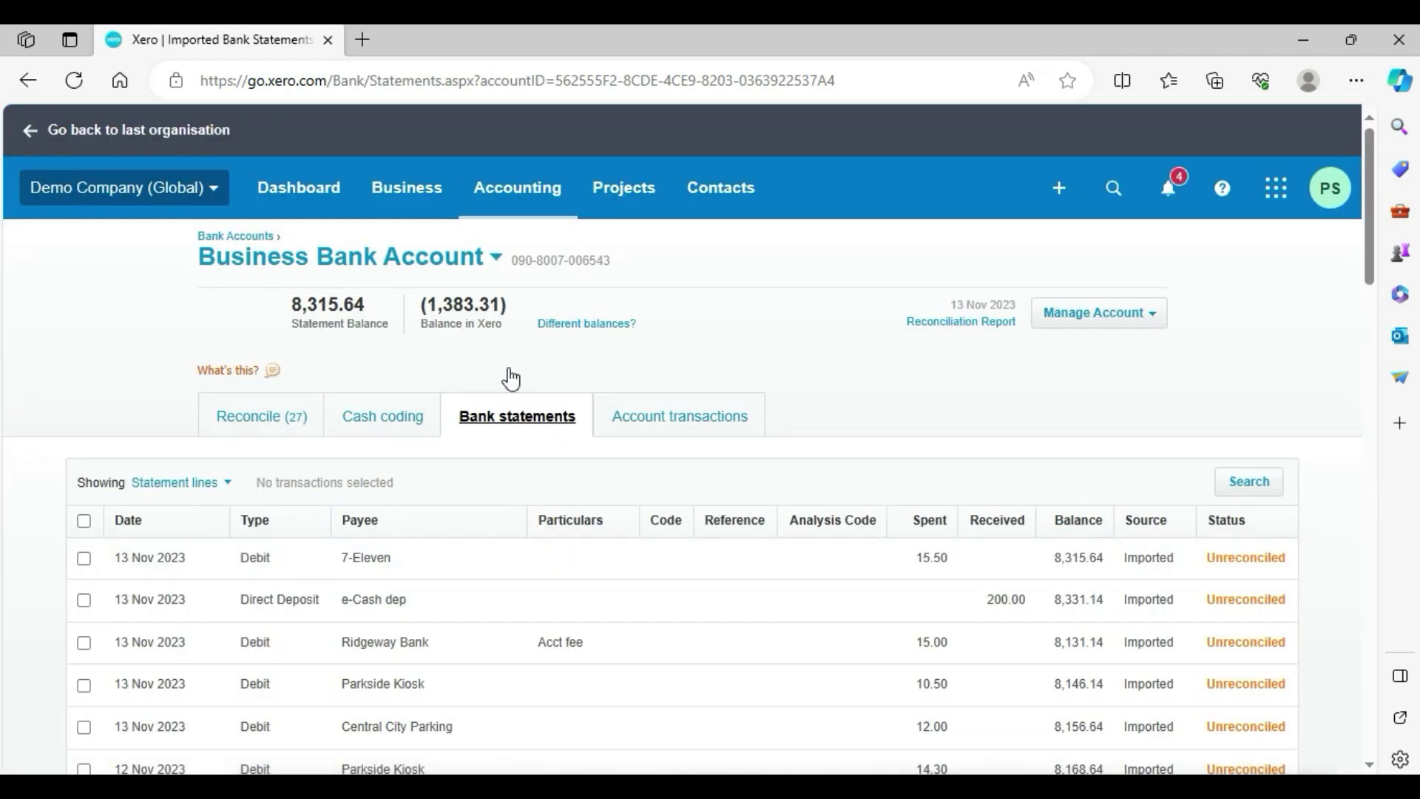
left_click(666, 425)
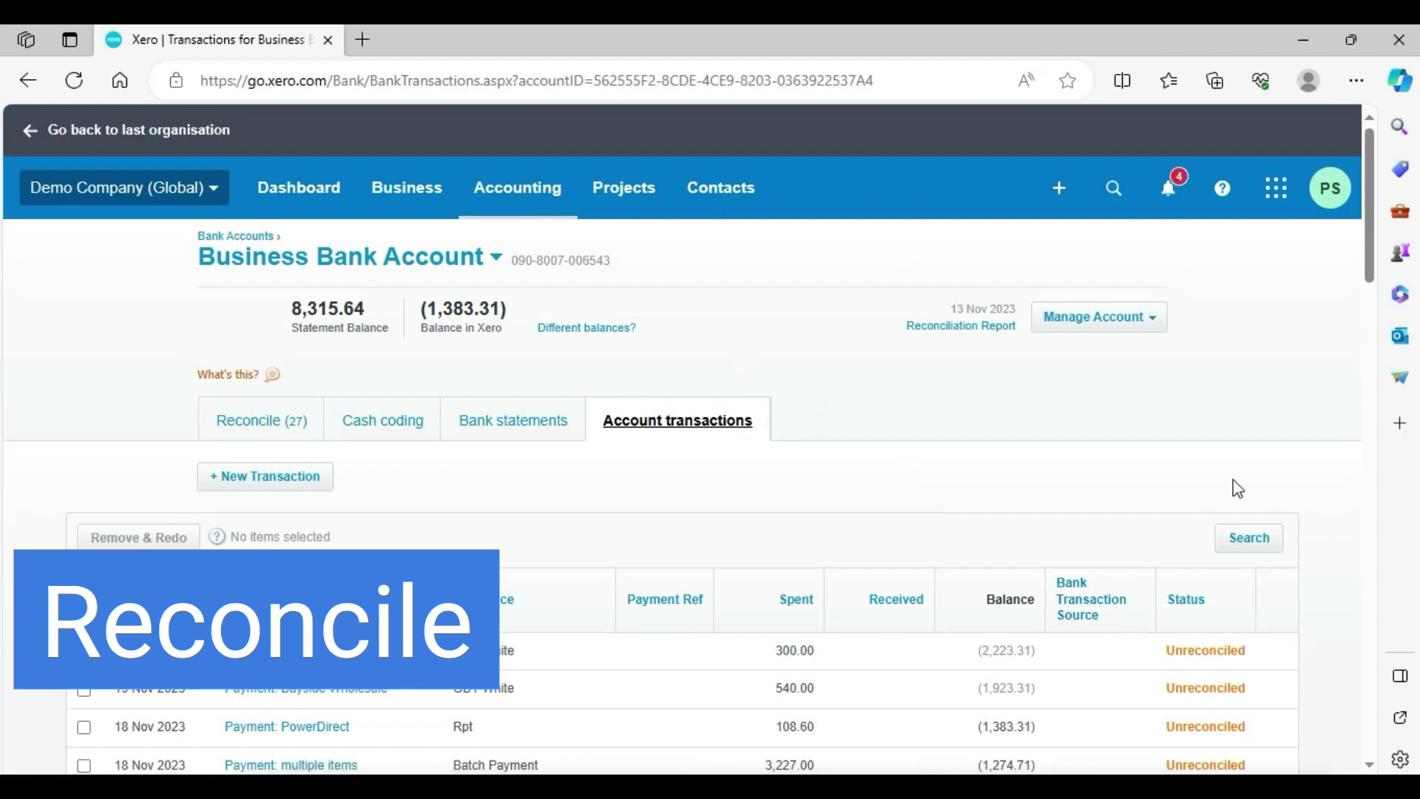
Return to the reconcile list and examine the statement details of the 31 Oct 2023 Ridgeway University line
left_click(286, 427)
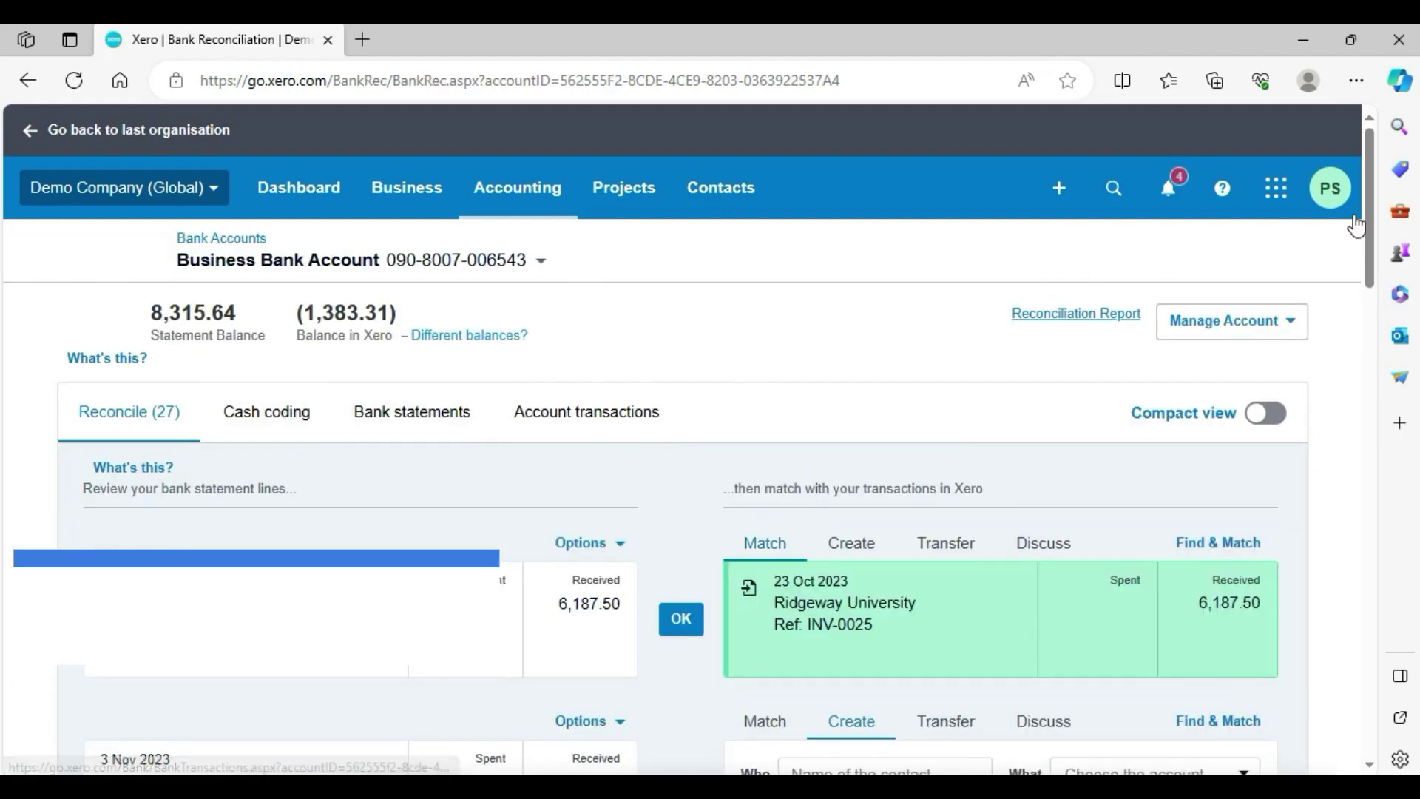
left_click_drag(1373, 216, 935, 279)
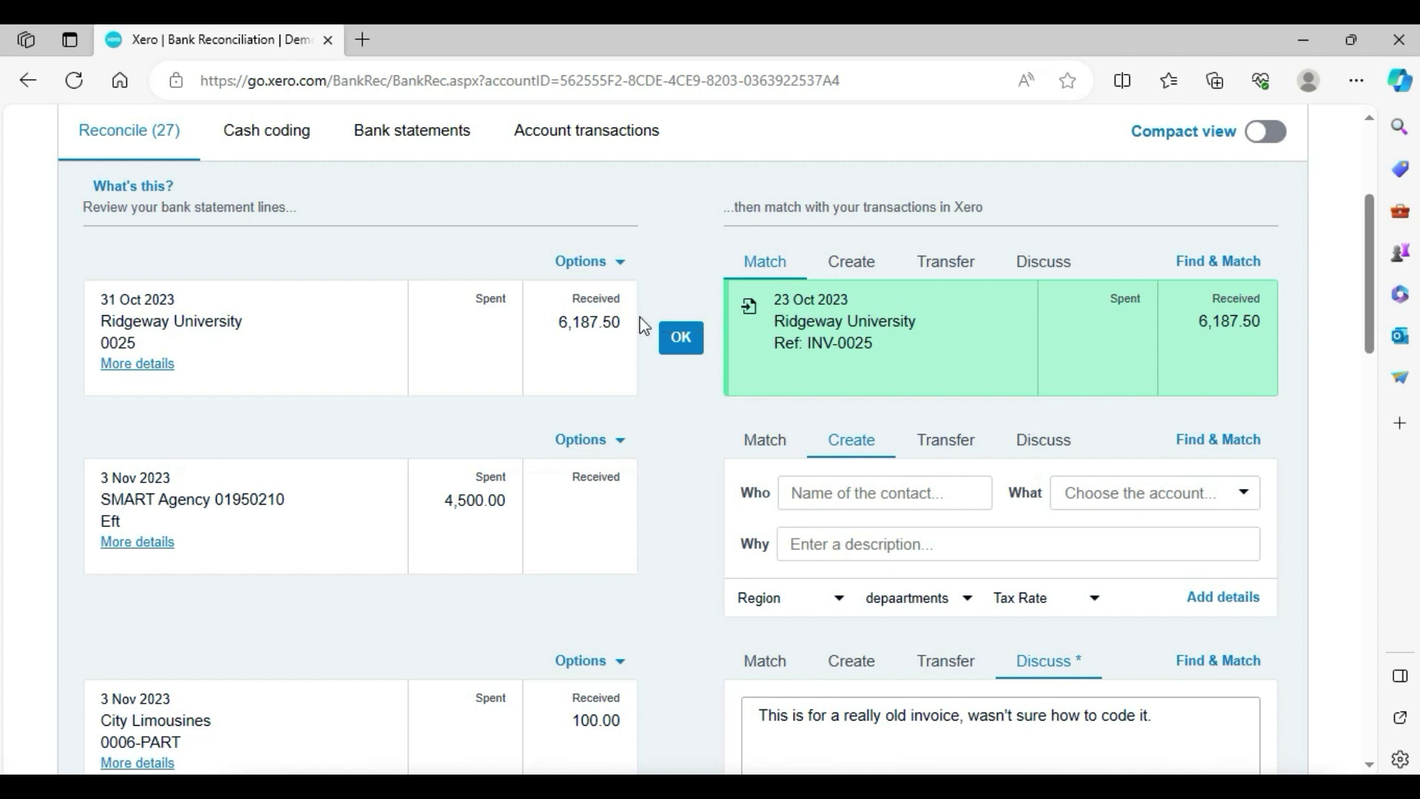
left_click(151, 365)
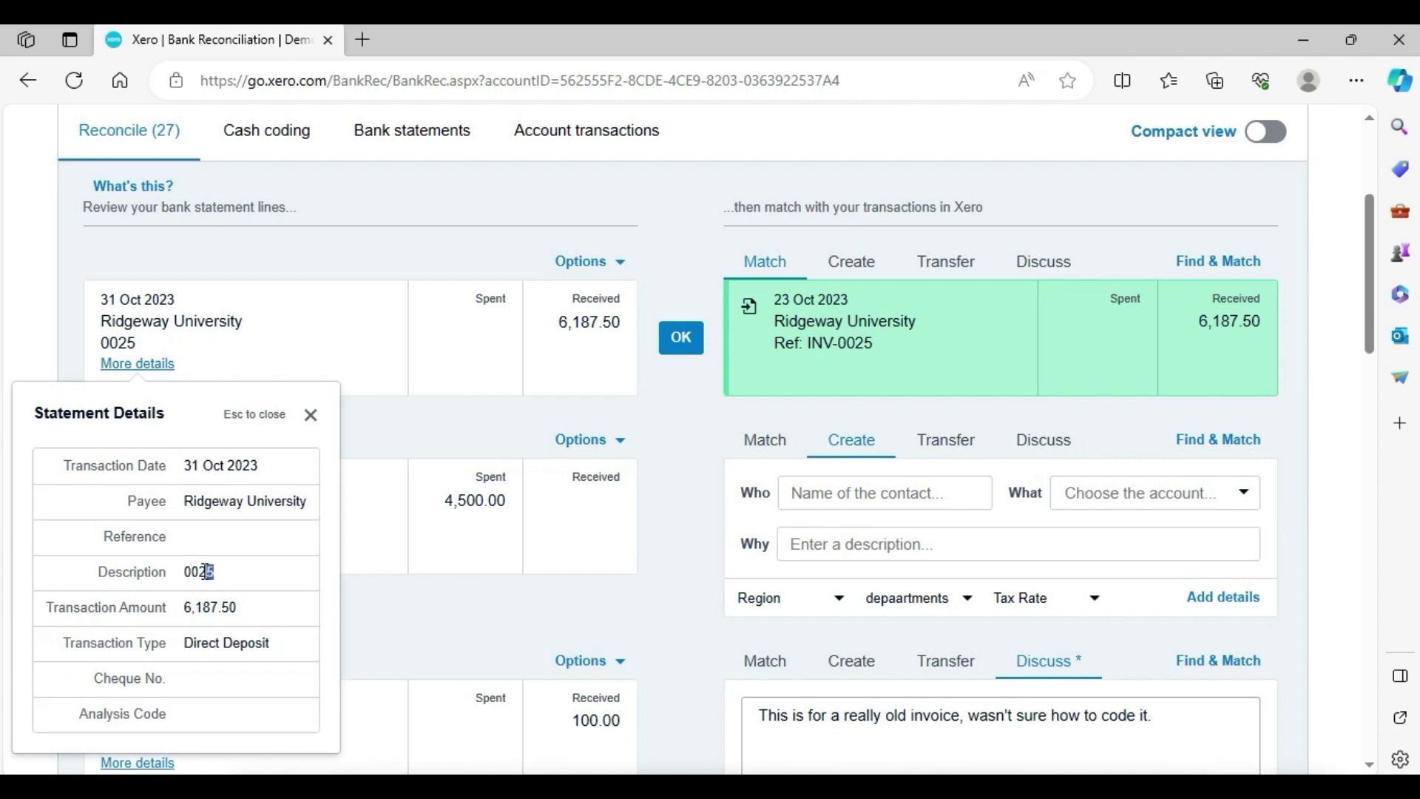
left_click_drag(199, 571, 198, 578)
left_click(208, 574)
left_click_drag(189, 503, 304, 517)
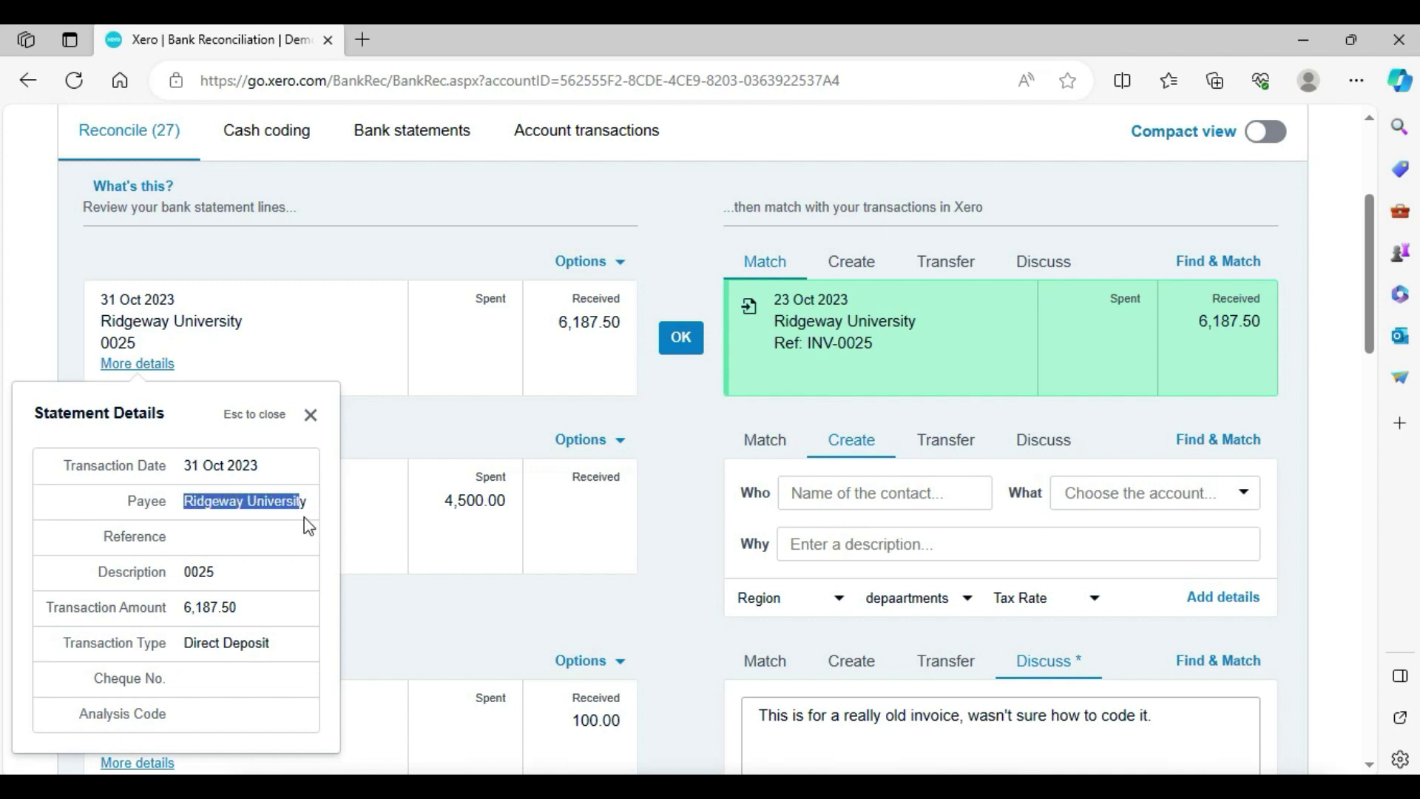
left_click(300, 471)
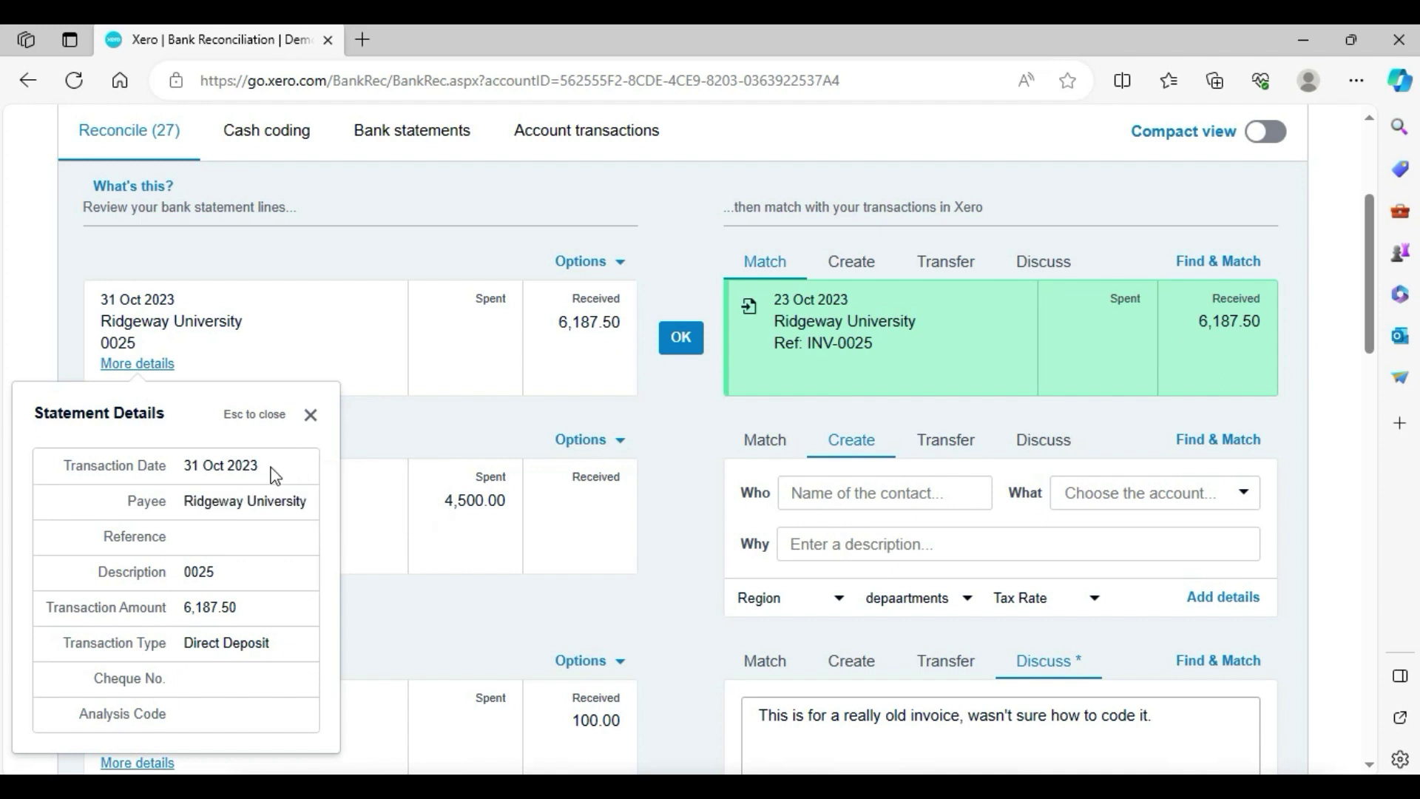
left_click(312, 415)
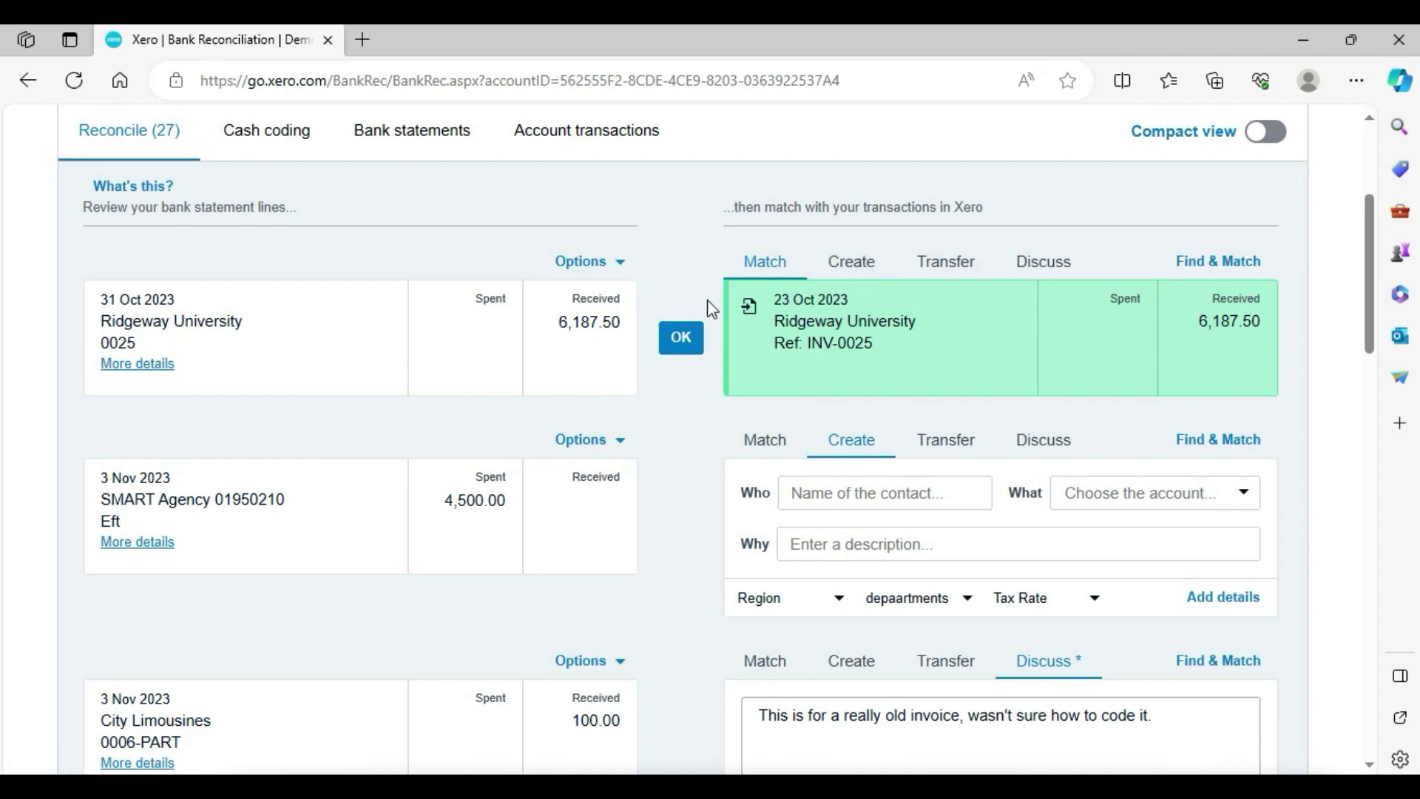
Duplicate the reconciliation page in a second browser tab and open the Invoices list in the copy
right_click(247, 42)
left_click(300, 180)
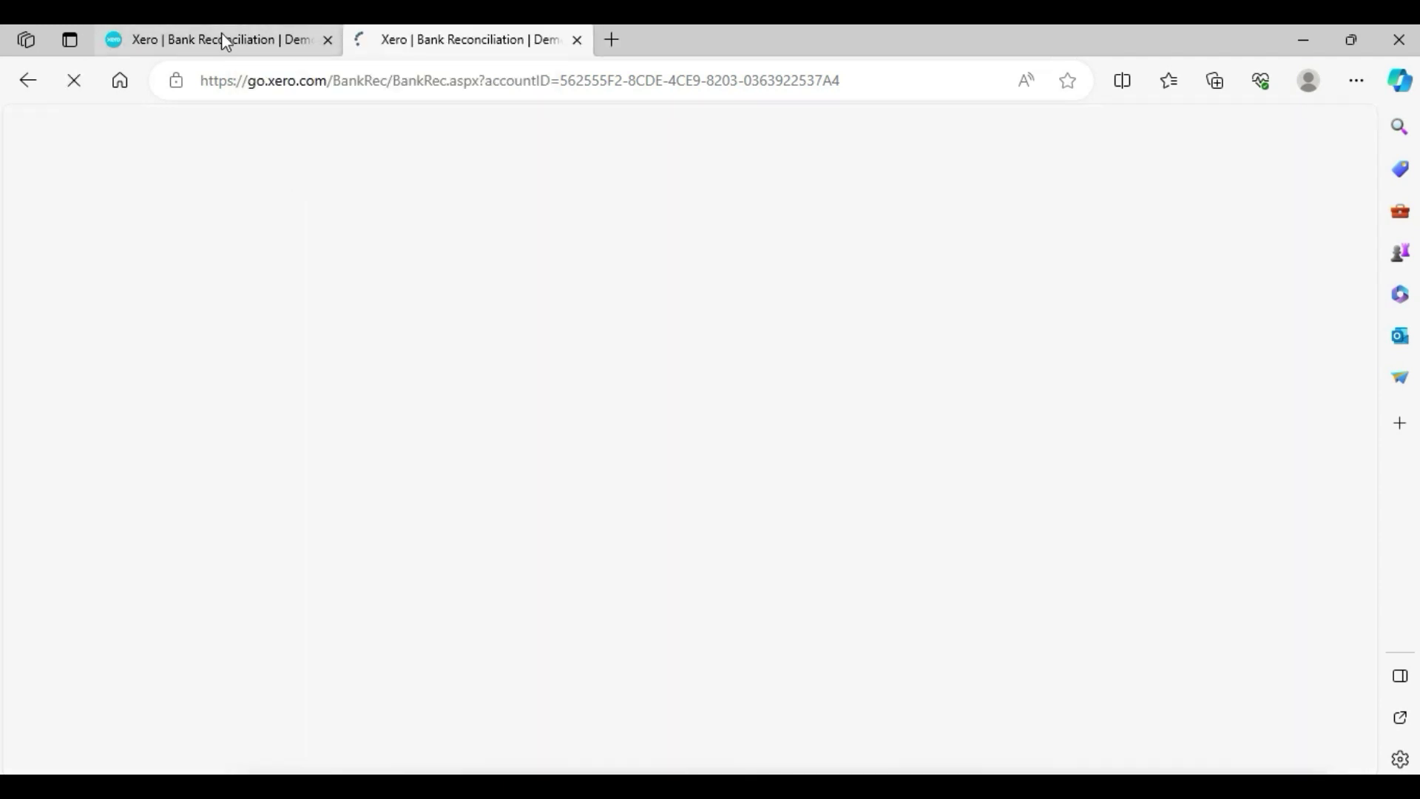
left_click(220, 34)
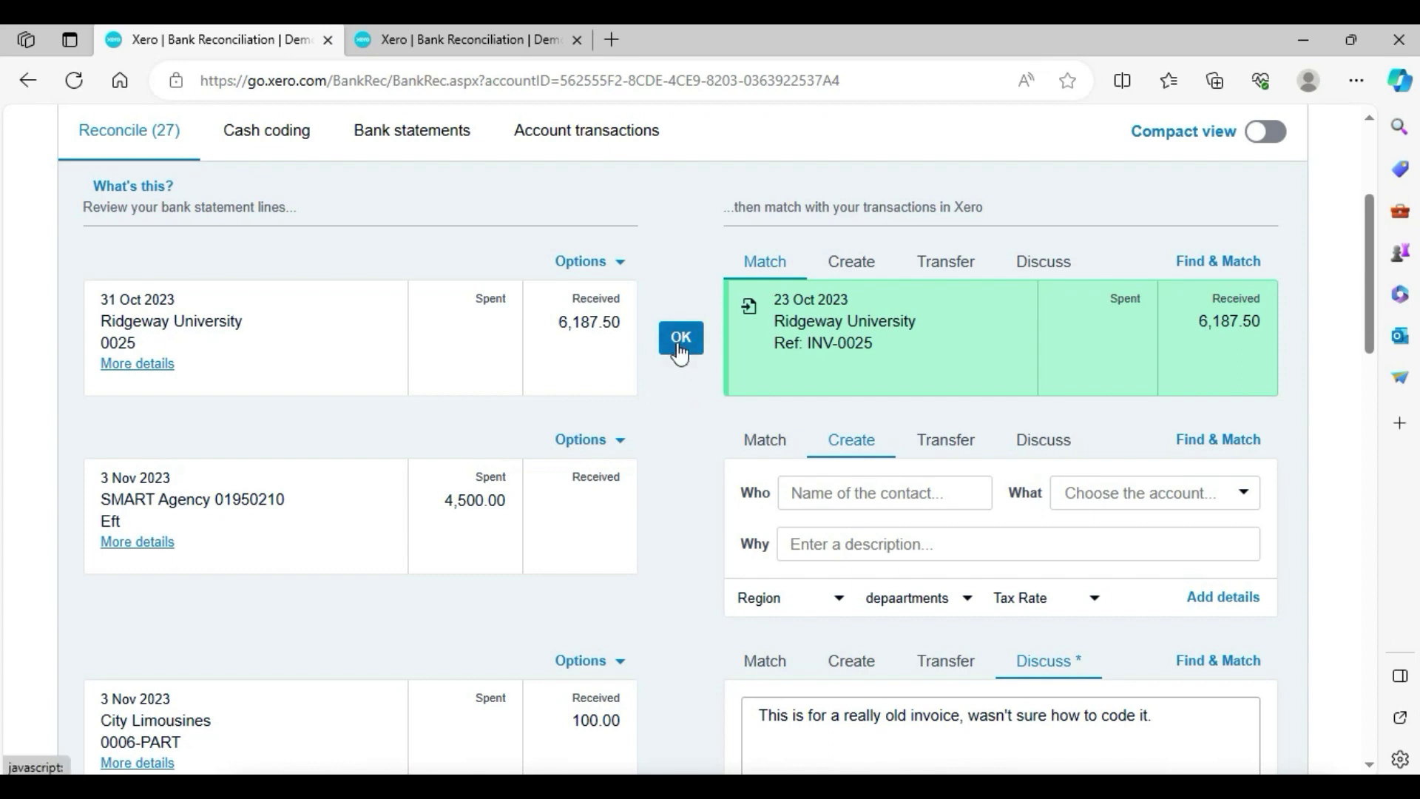
left_click(462, 39)
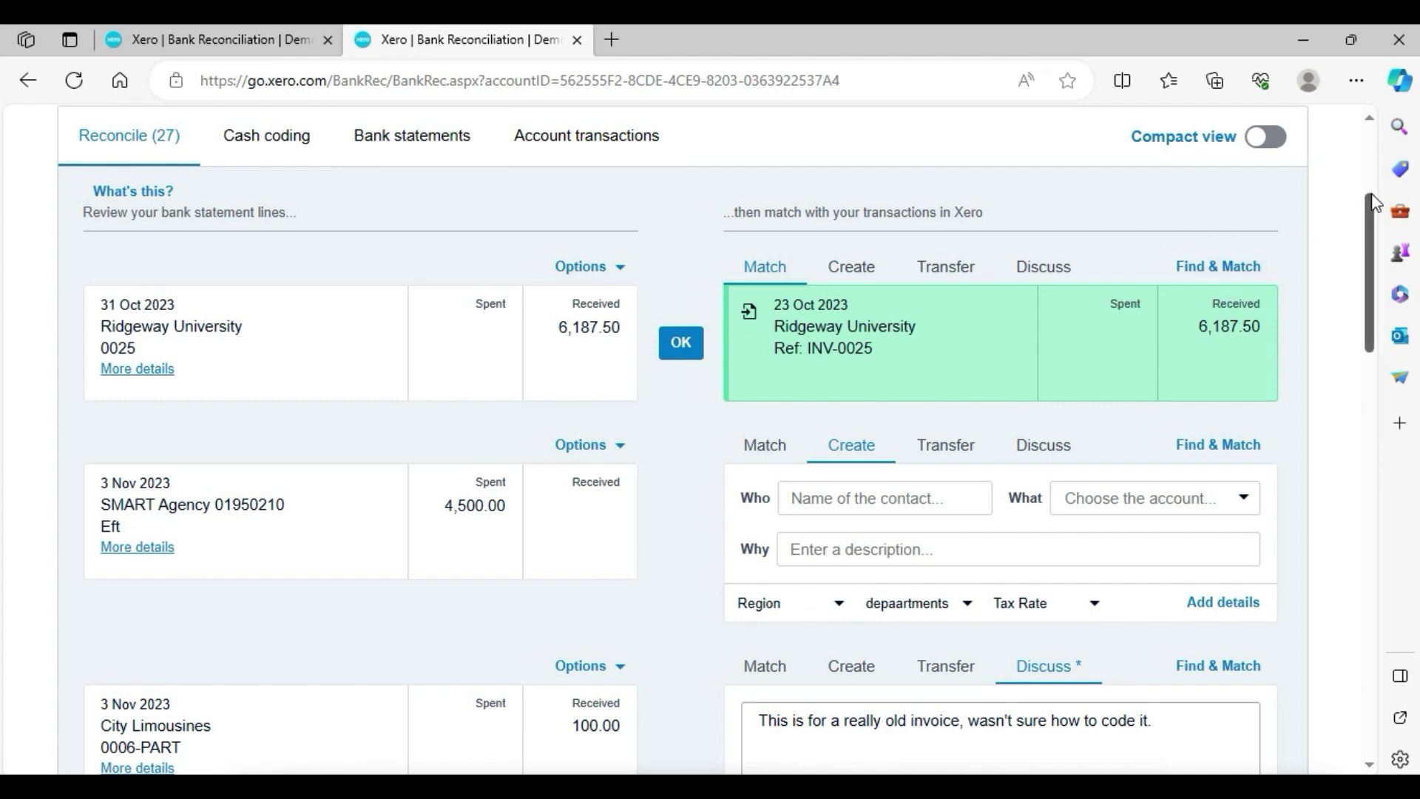
scroll(1353, 221, "up", 4)
left_click(424, 186)
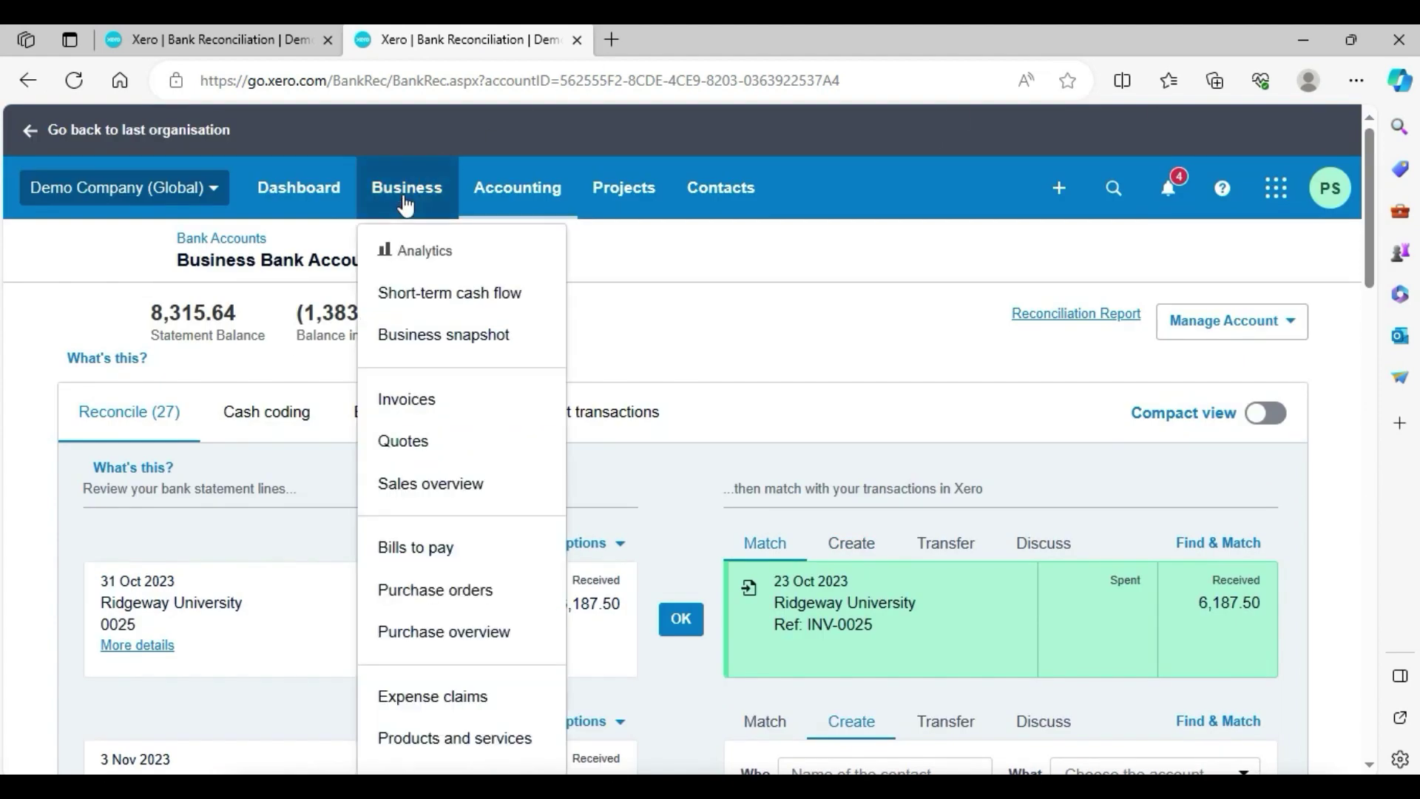
left_click(447, 442)
Check the invoice reference of the suggested Ridgeway University match and filter the invoices to Awaiting Payment
left_click(258, 33)
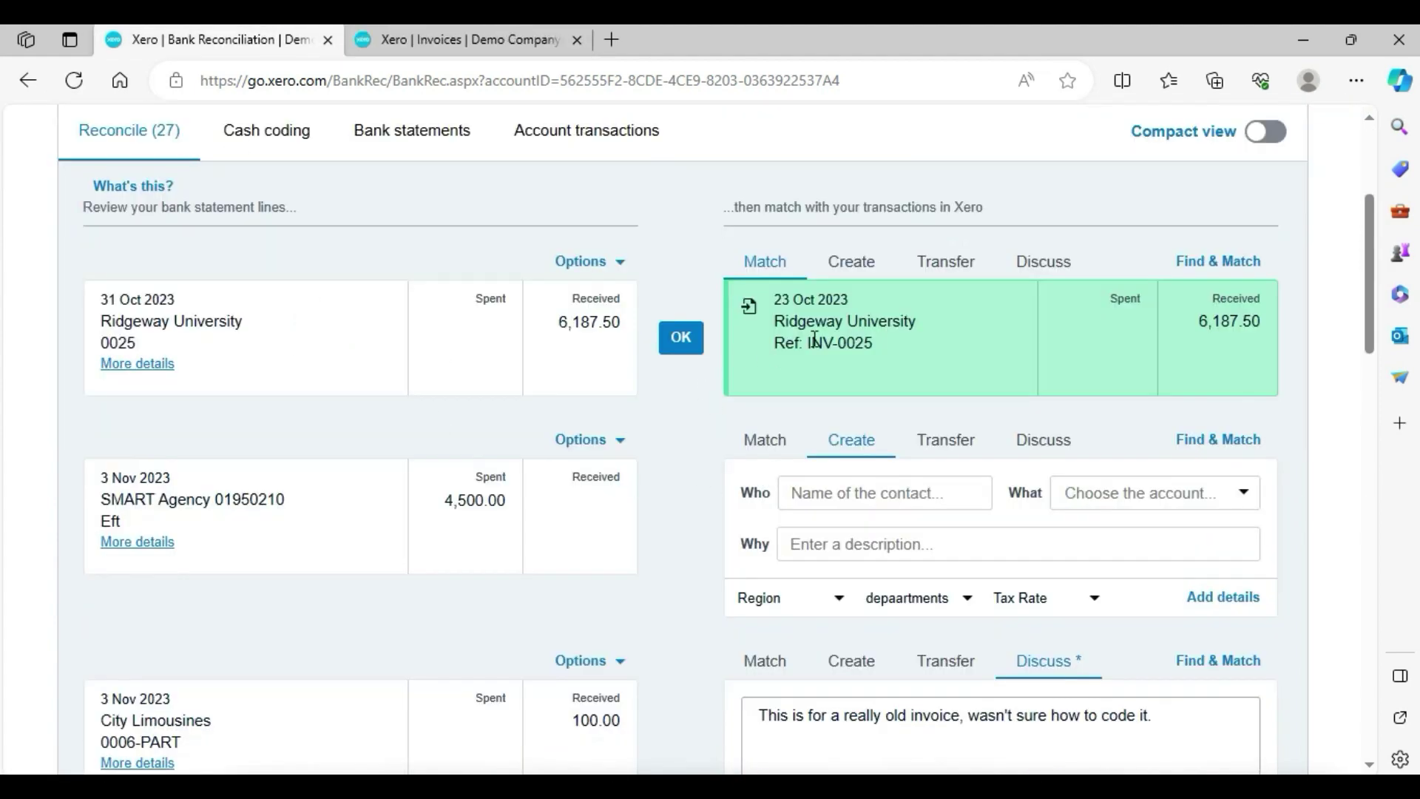
left_click(551, 46)
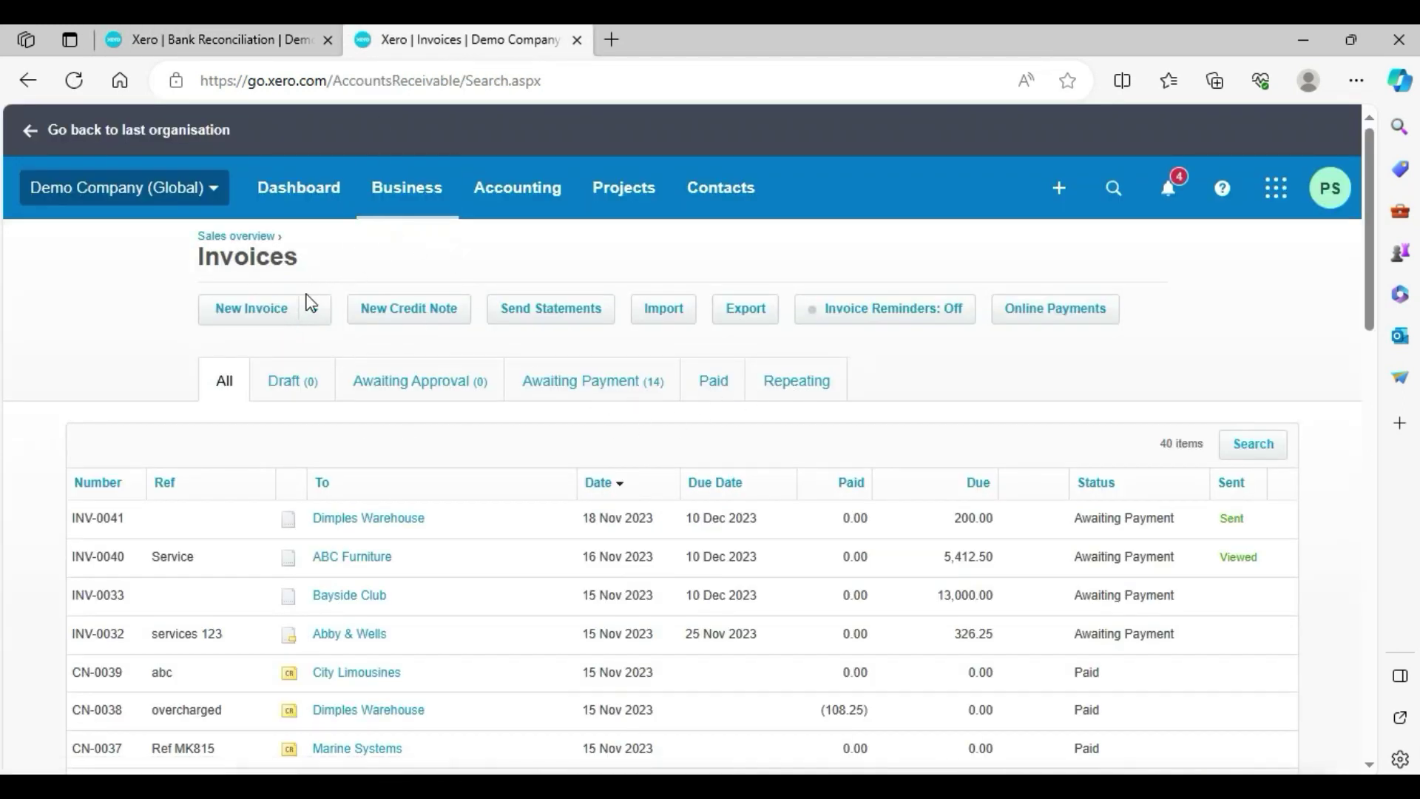
scroll(1365, 262, "down", 2)
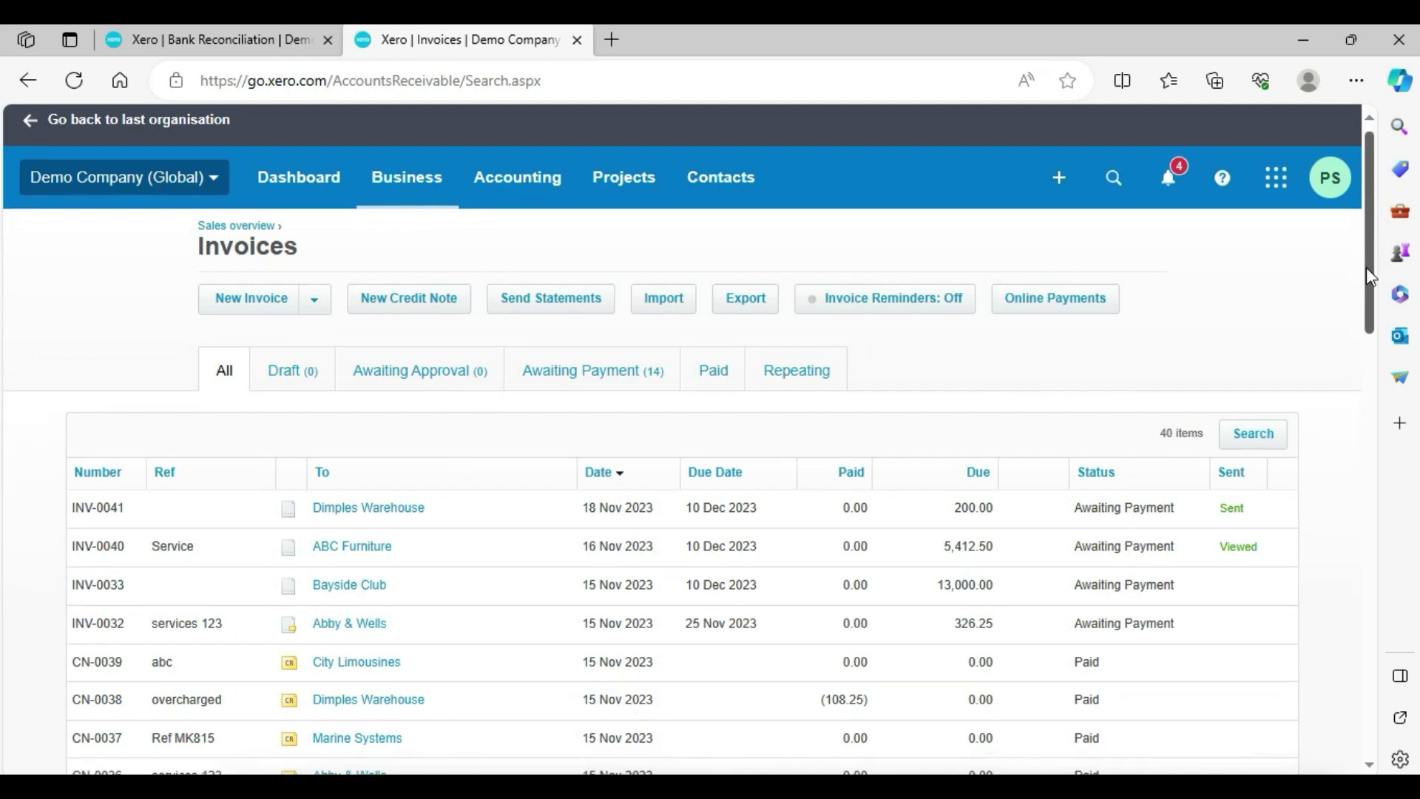
left_click(567, 279)
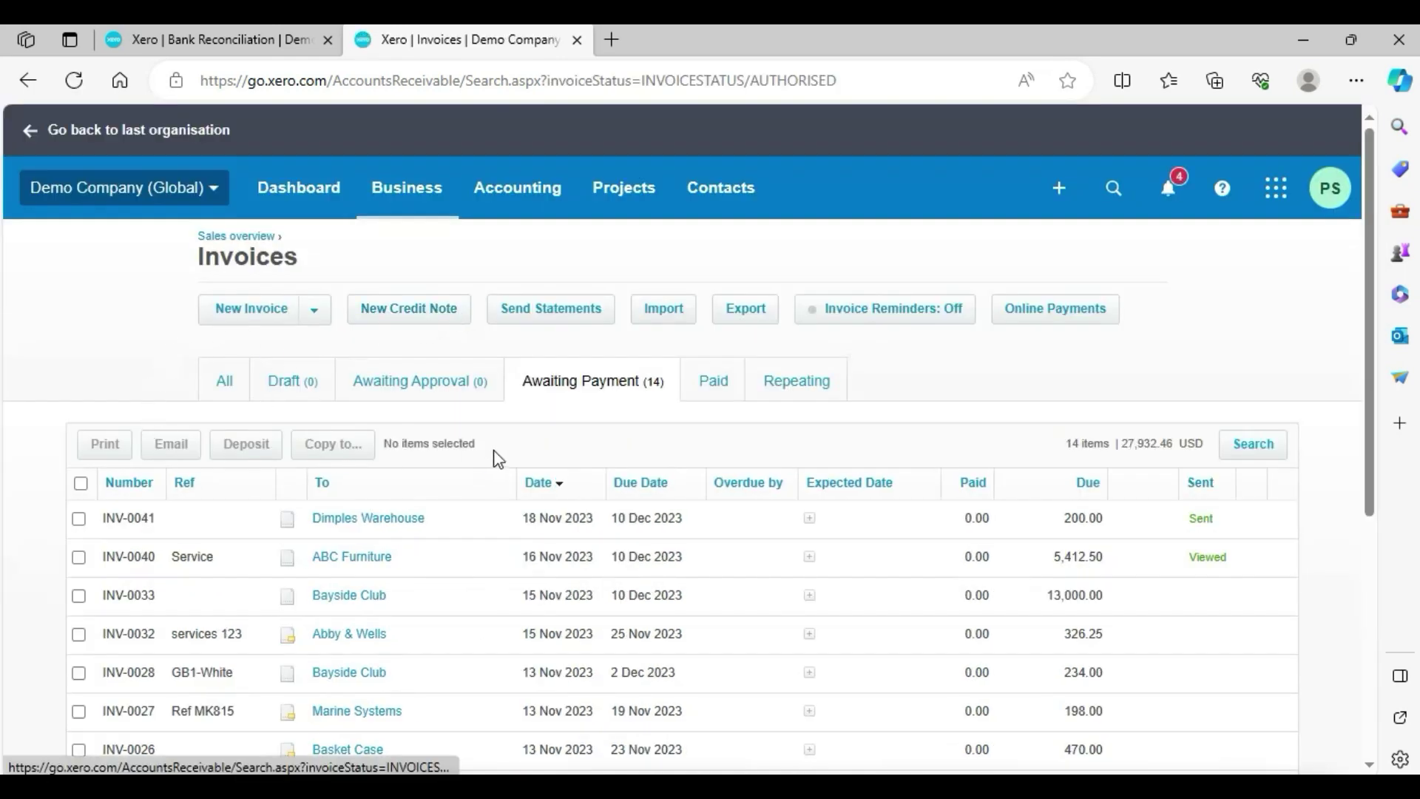
Search the invoices awaiting payment for "ridg", checking the customer's spelling against the bank statement line
left_click(1253, 445)
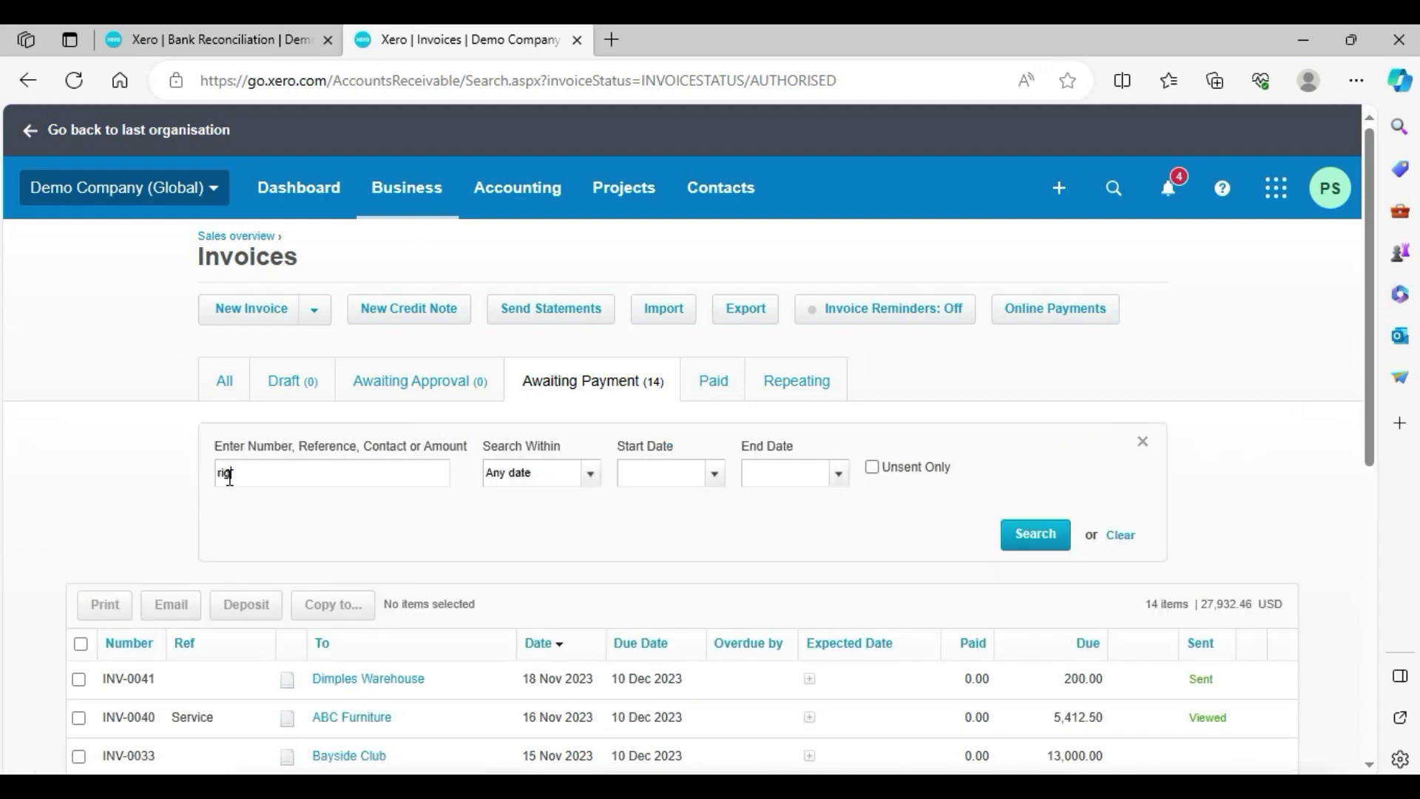
left_click(1025, 538)
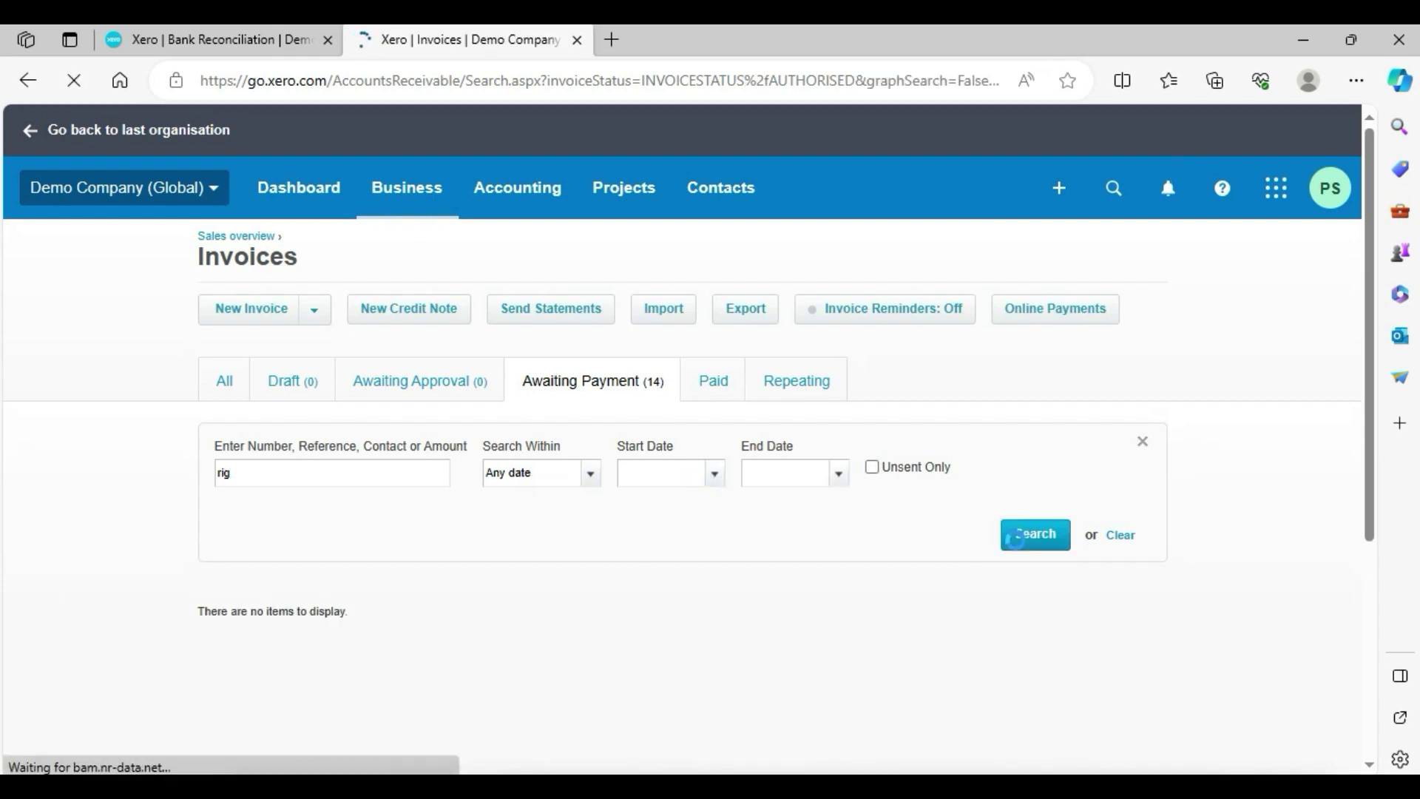
left_click(157, 34)
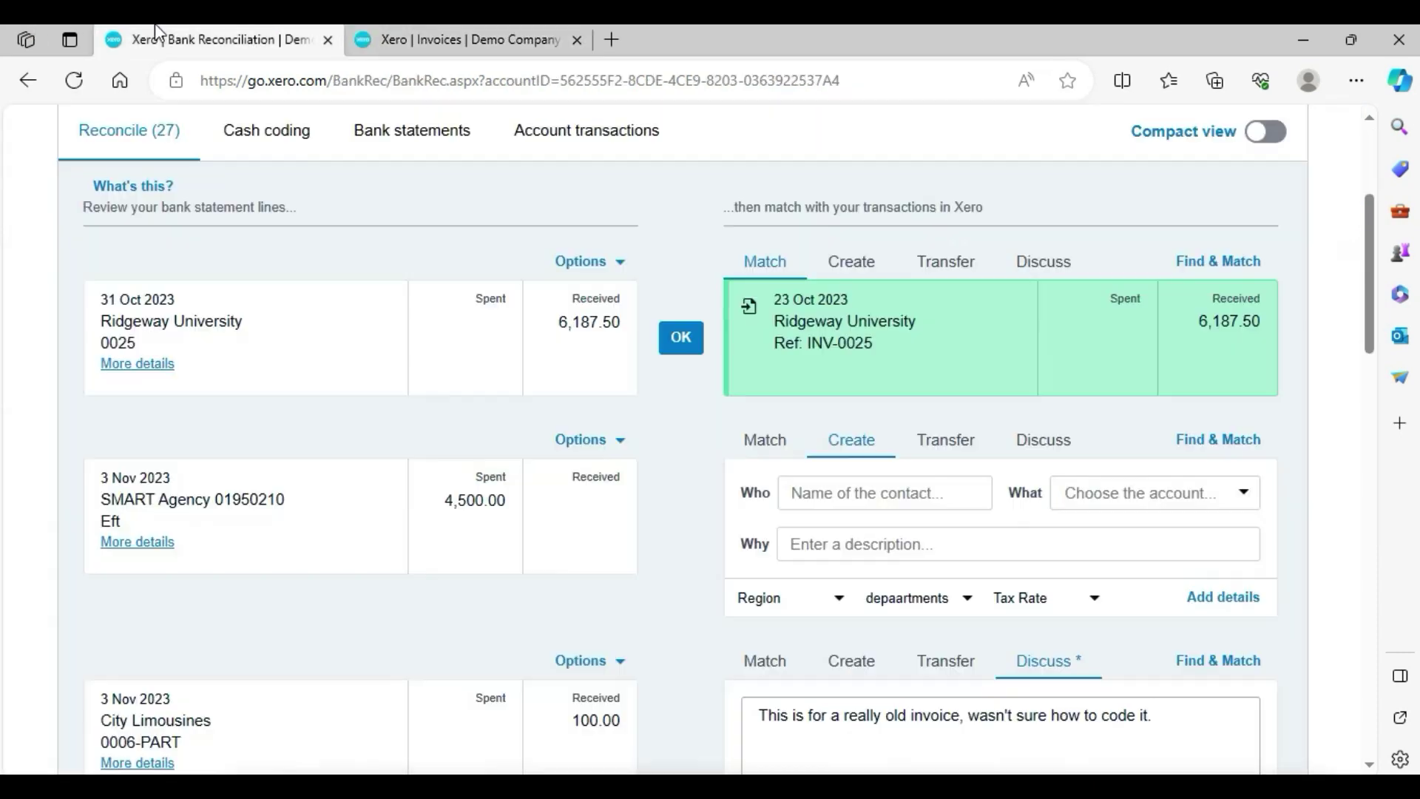
left_click(445, 35)
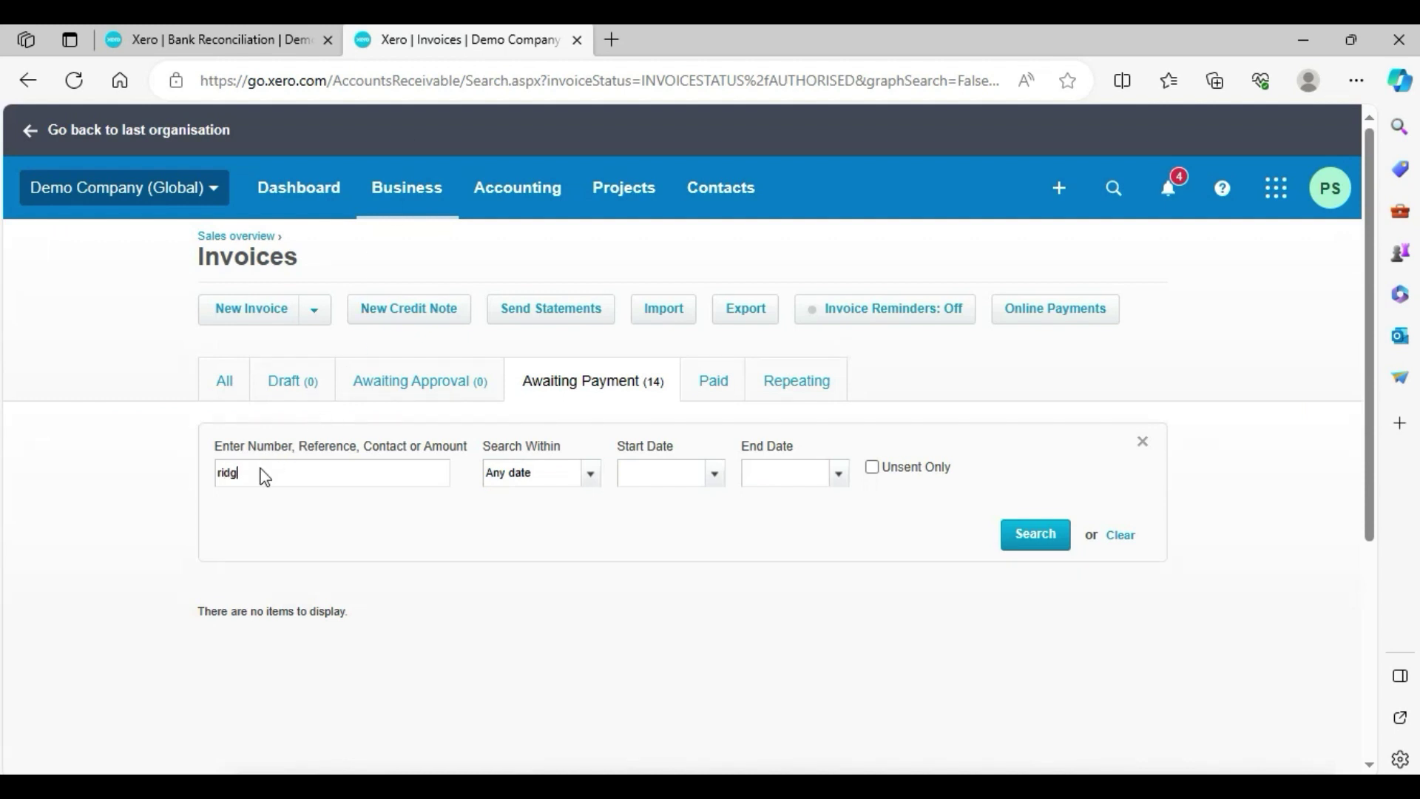
key("Return")
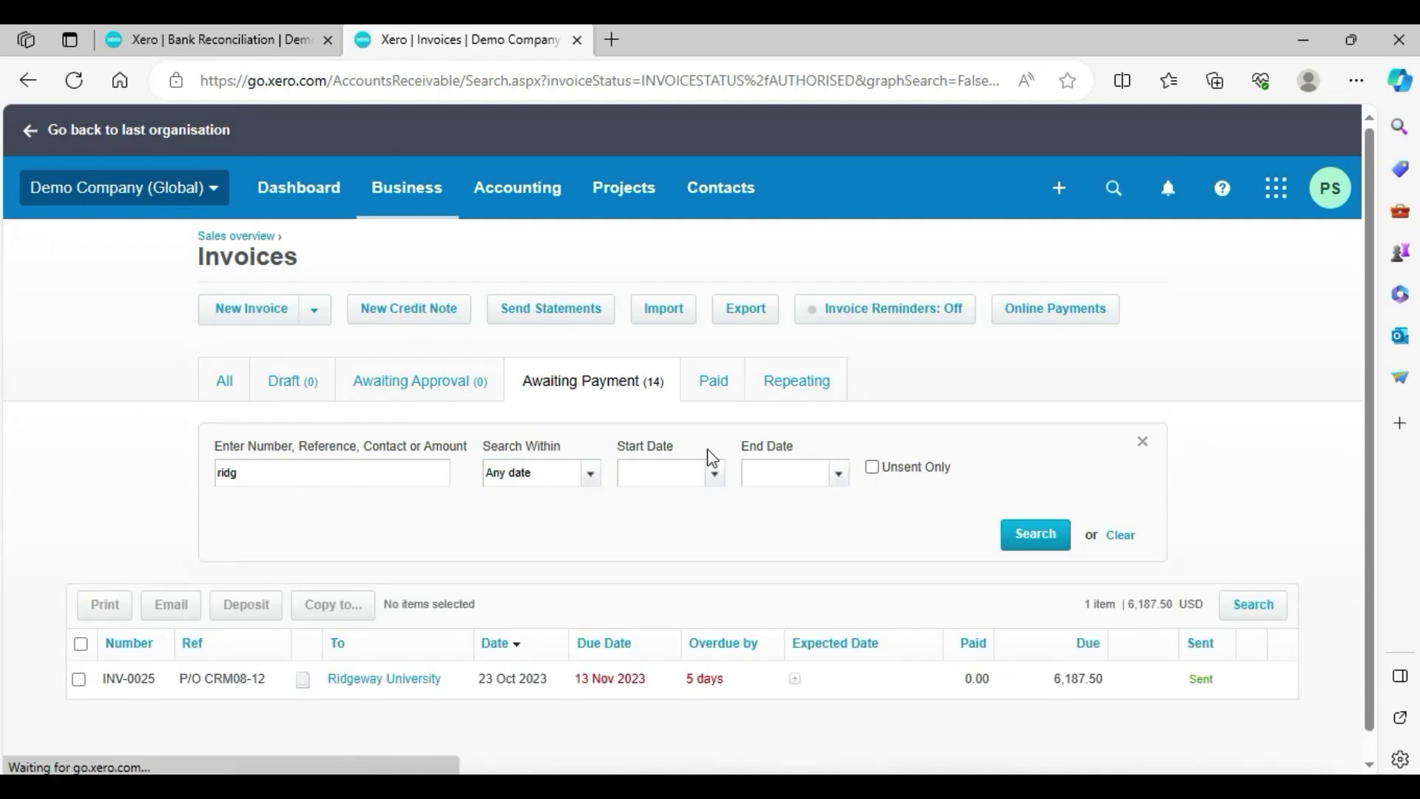
scroll(1376, 314, "down", 1)
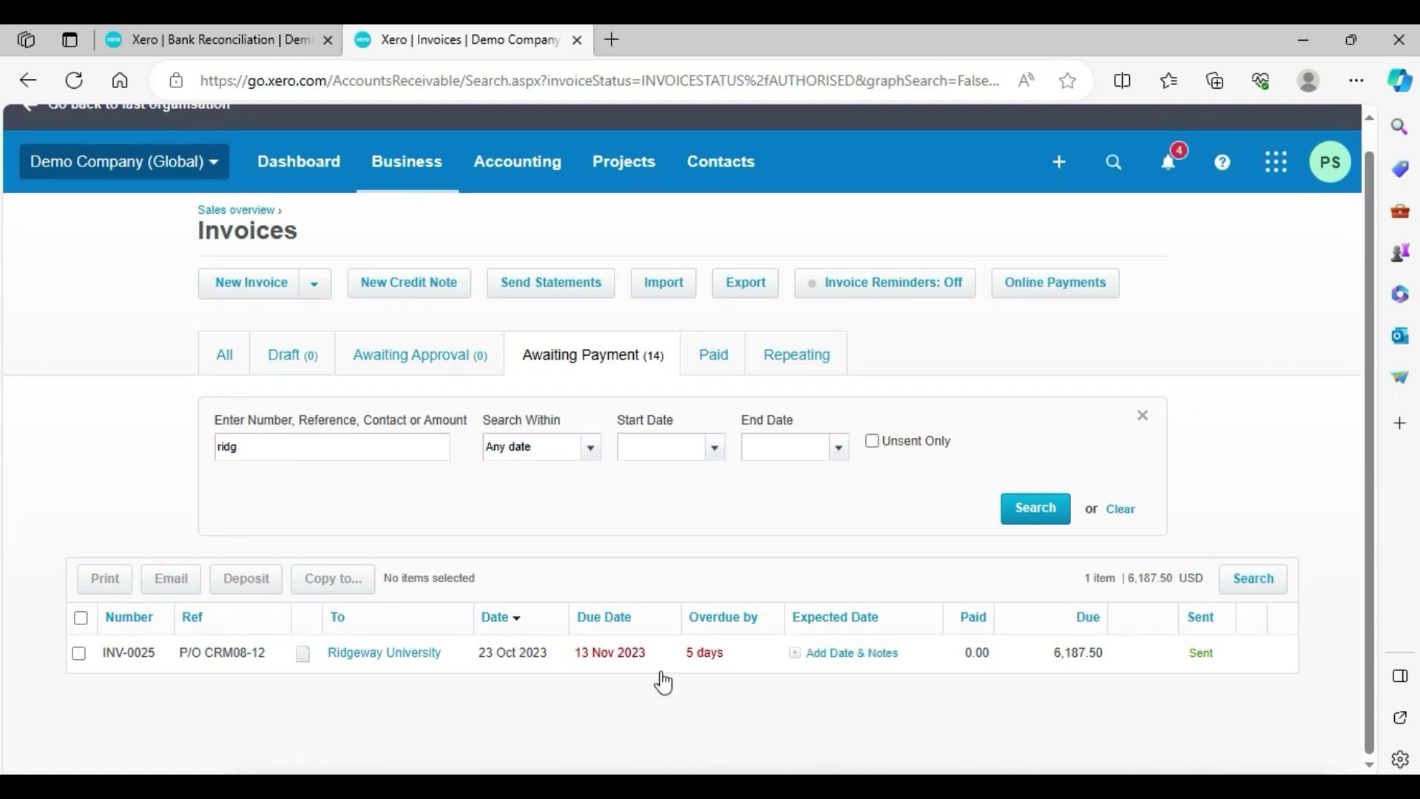
Open the Ridgeway University invoice INV-0025 and examine its customer, invoice number, line amount and amount due
left_click(440, 664)
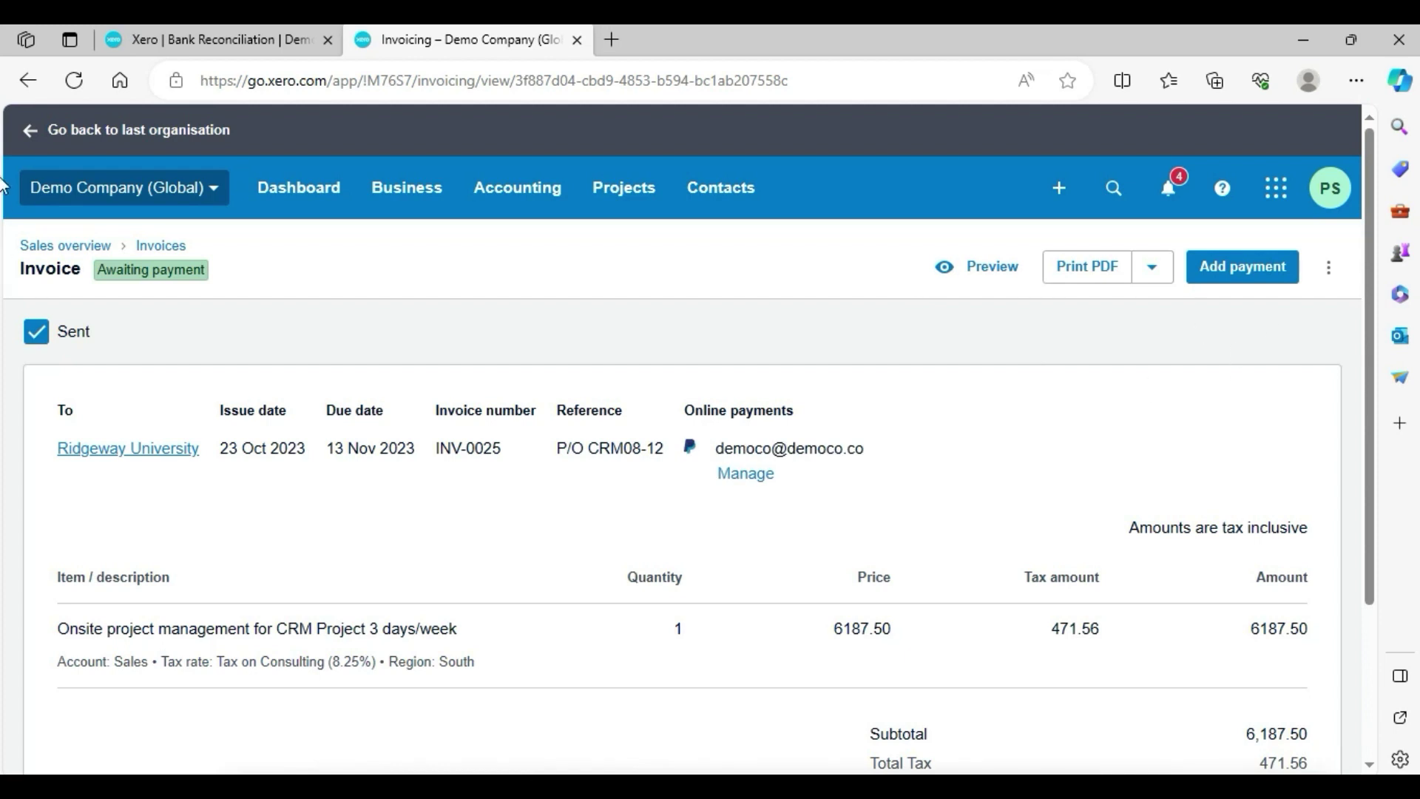
left_click_drag(1370, 209, 1372, 368)
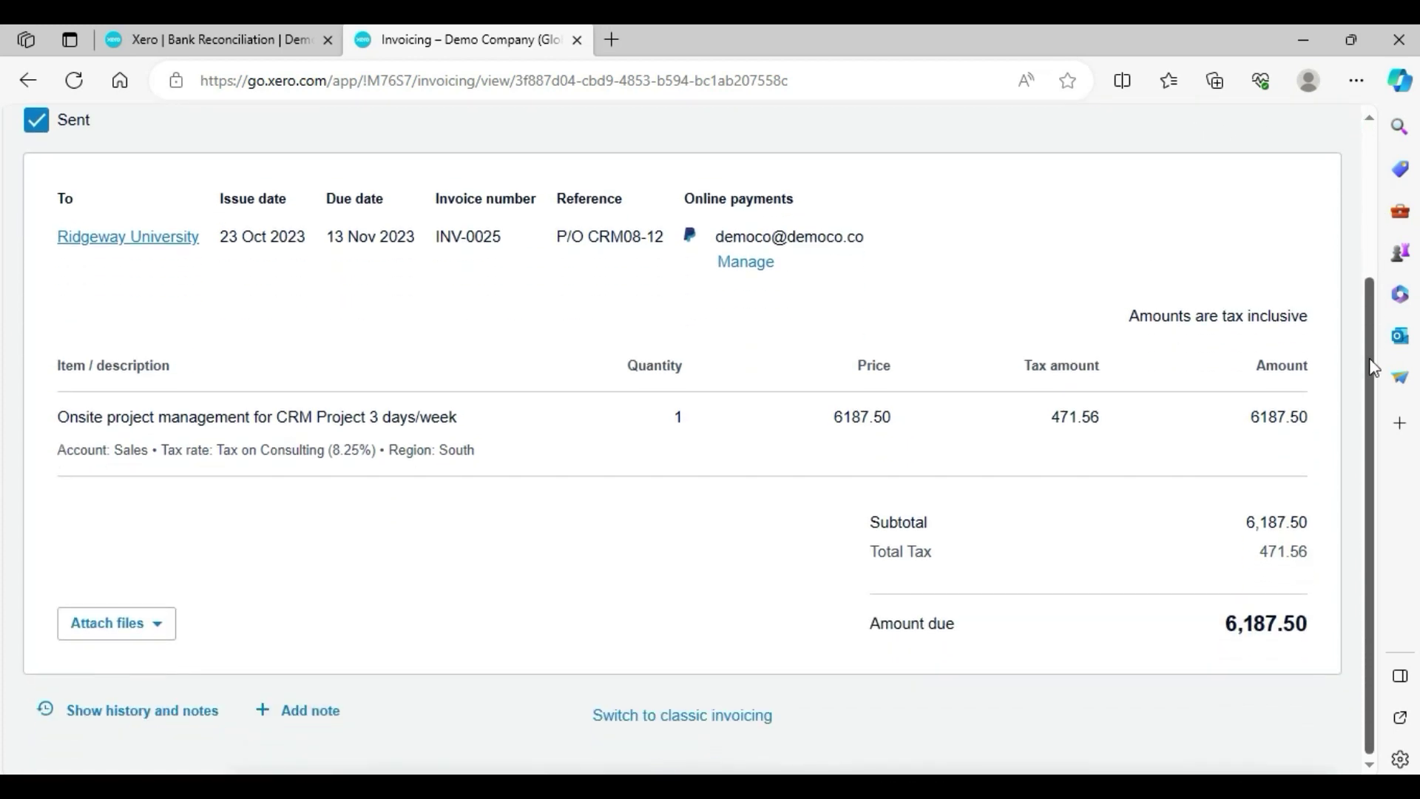
scroll(865, 282, "up", 2)
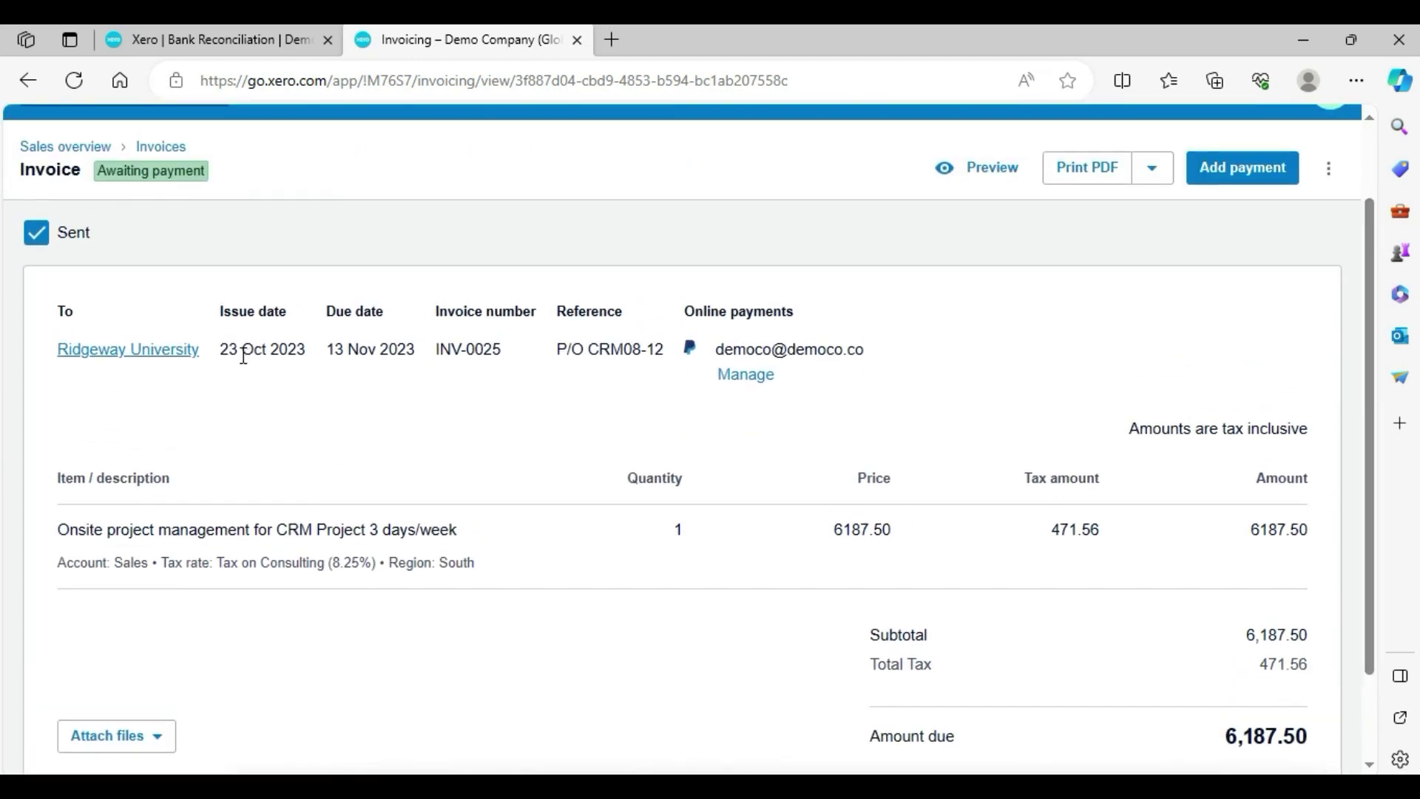
left_click_drag(57, 351, 213, 337)
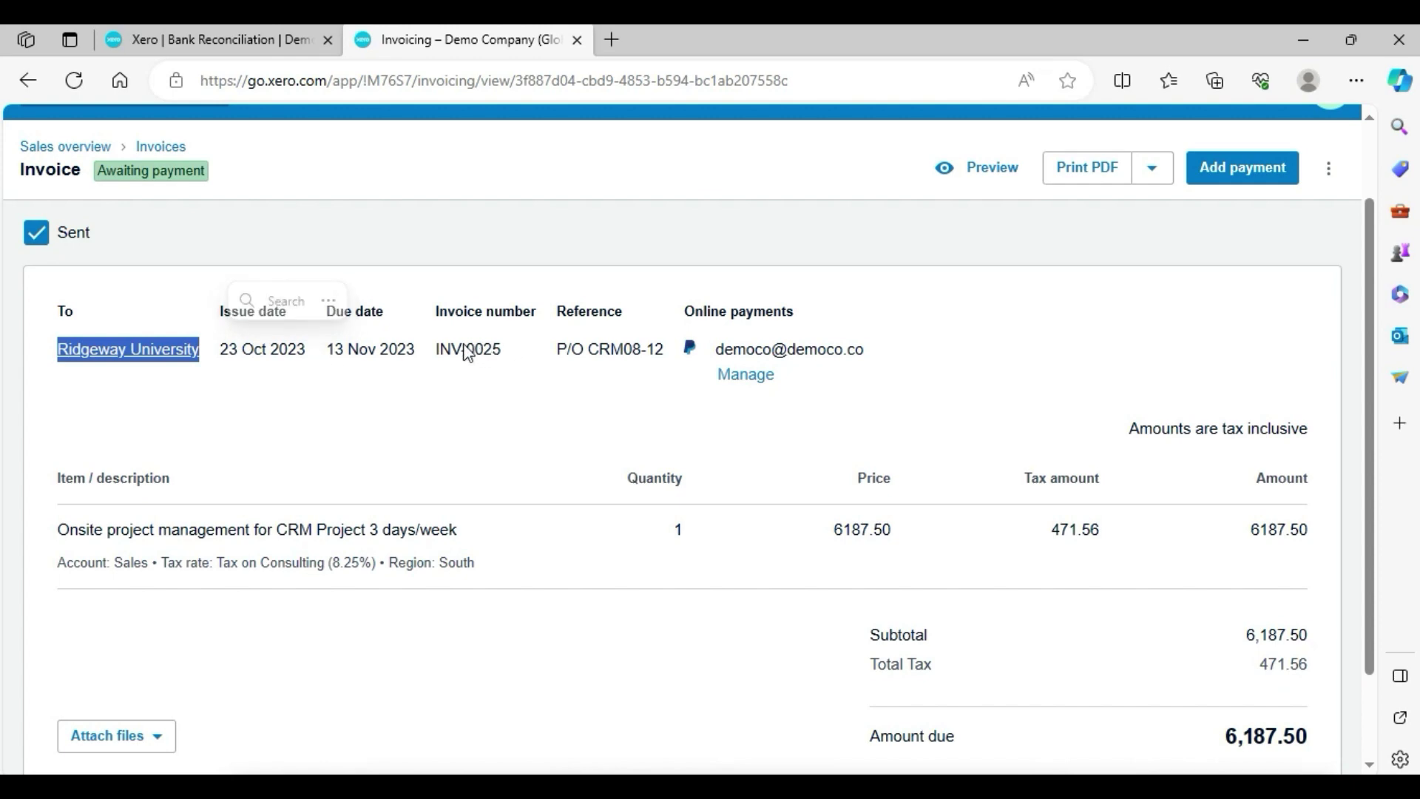
left_click_drag(451, 347, 481, 347)
left_click(658, 416)
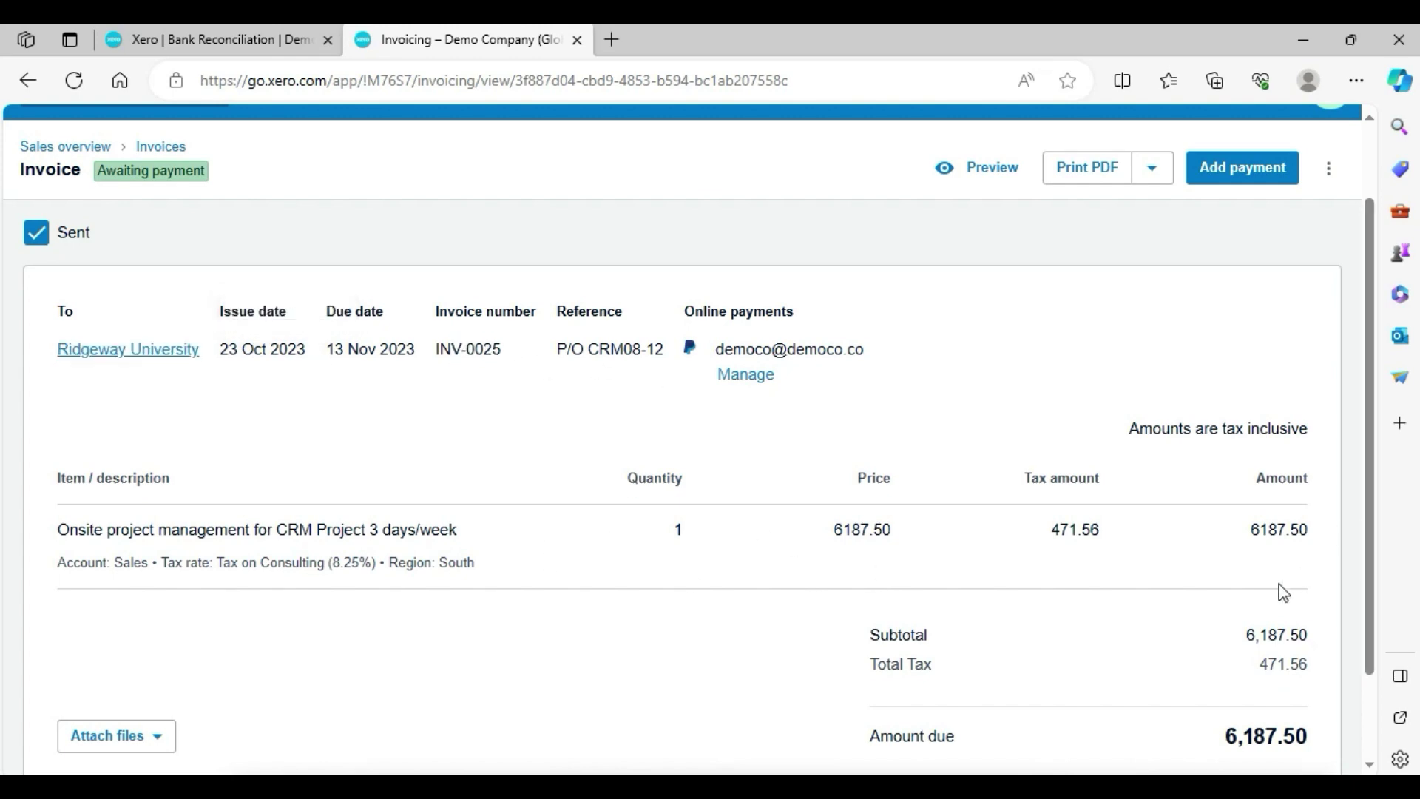
left_click_drag(1371, 545, 1368, 677)
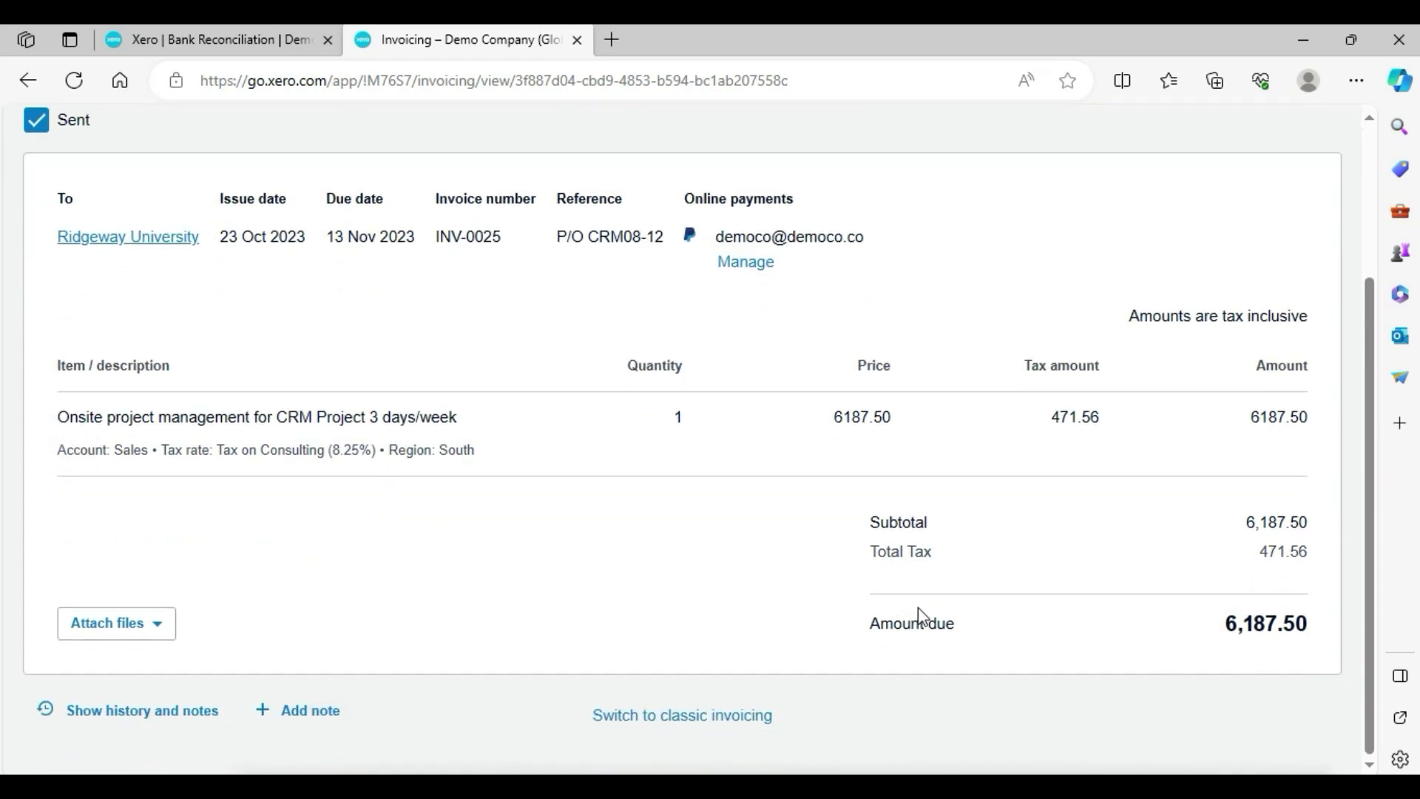
Reconcile the 31 Oct 2023 Ridgeway University statement line with the suggested INV-0025 match on the bank reconciliation page
left_click(128, 33)
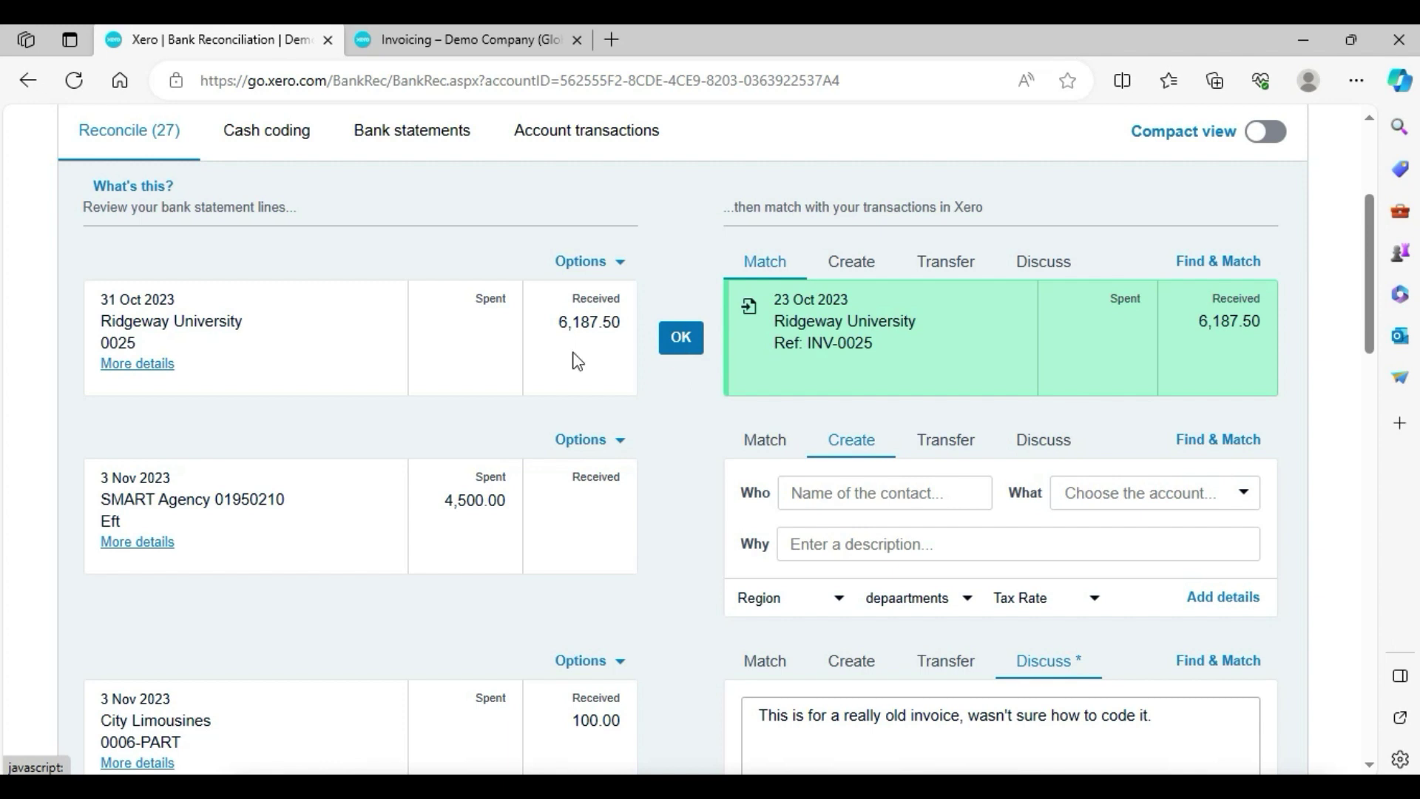
left_click(664, 320)
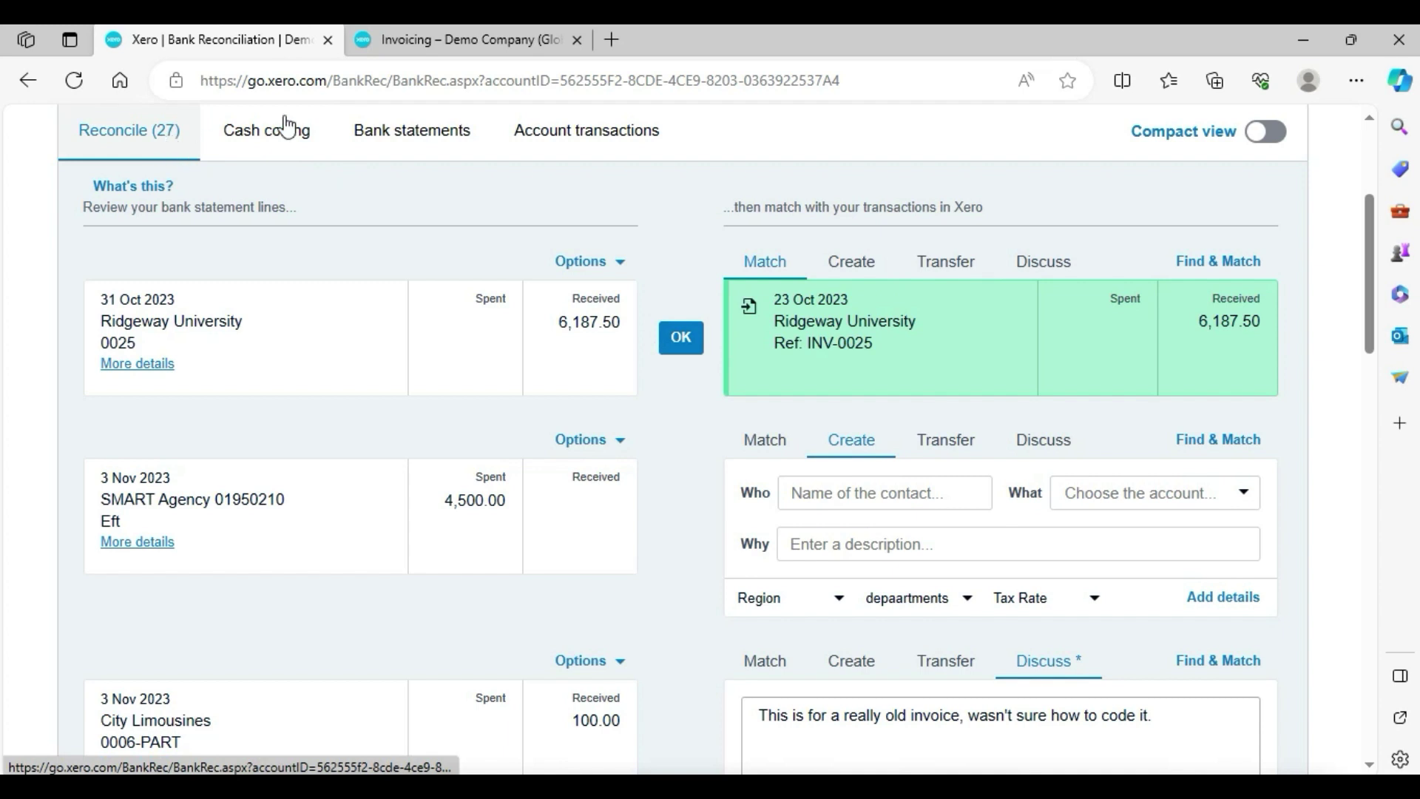
left_click(686, 339)
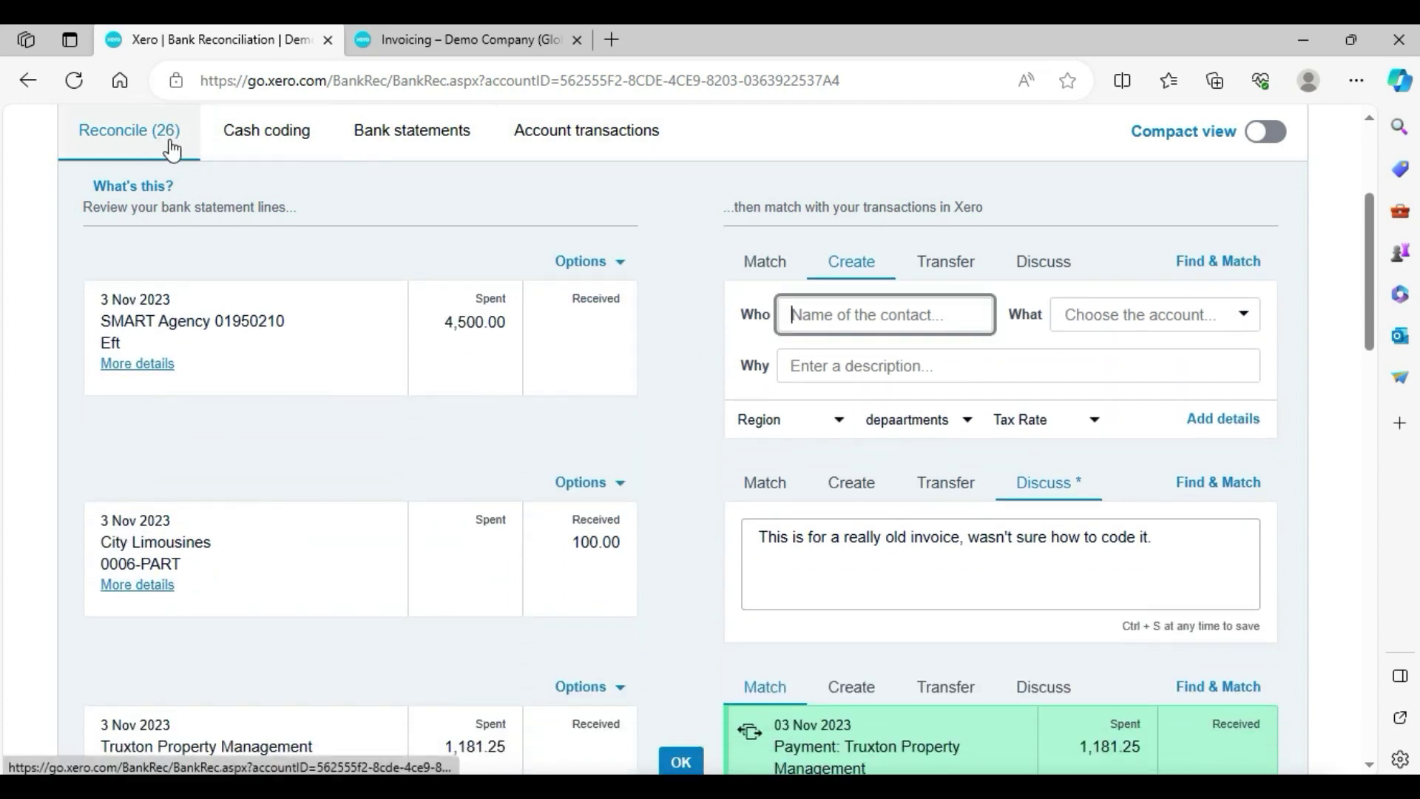
scroll(1367, 187, "up", 1)
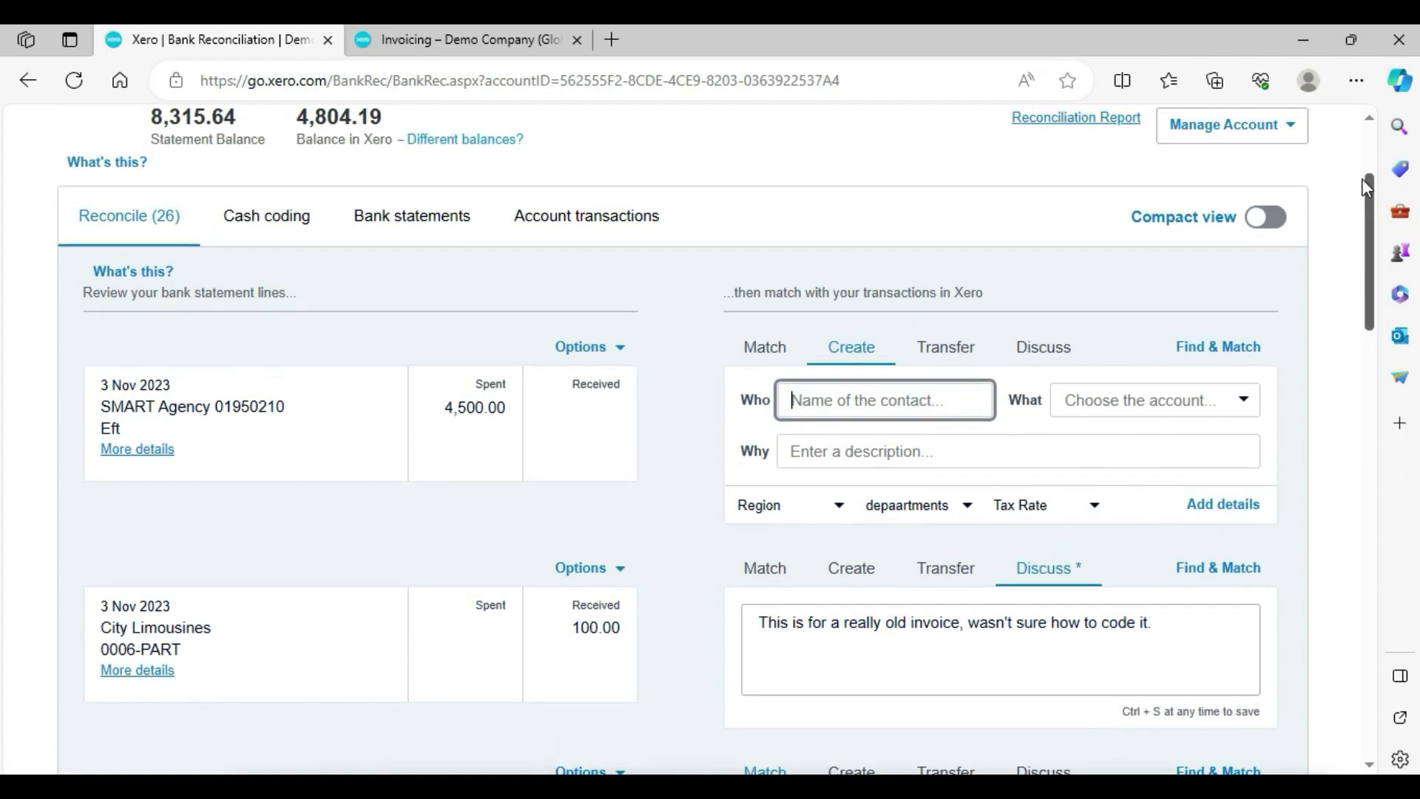
scroll(1367, 187, "up", 3)
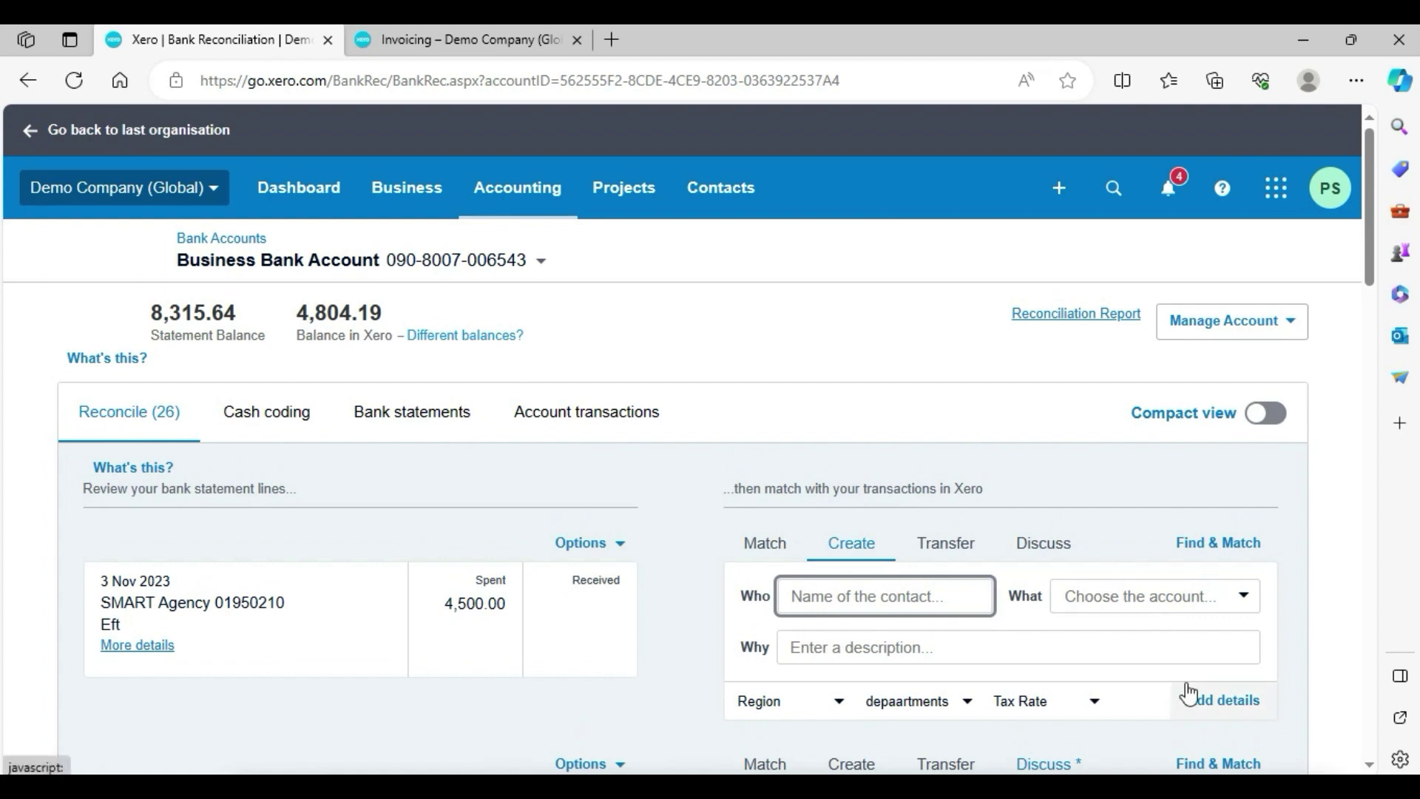
Refresh invoice INV-0025 and check its payment status, applied payment and remaining amount due
left_click(507, 39)
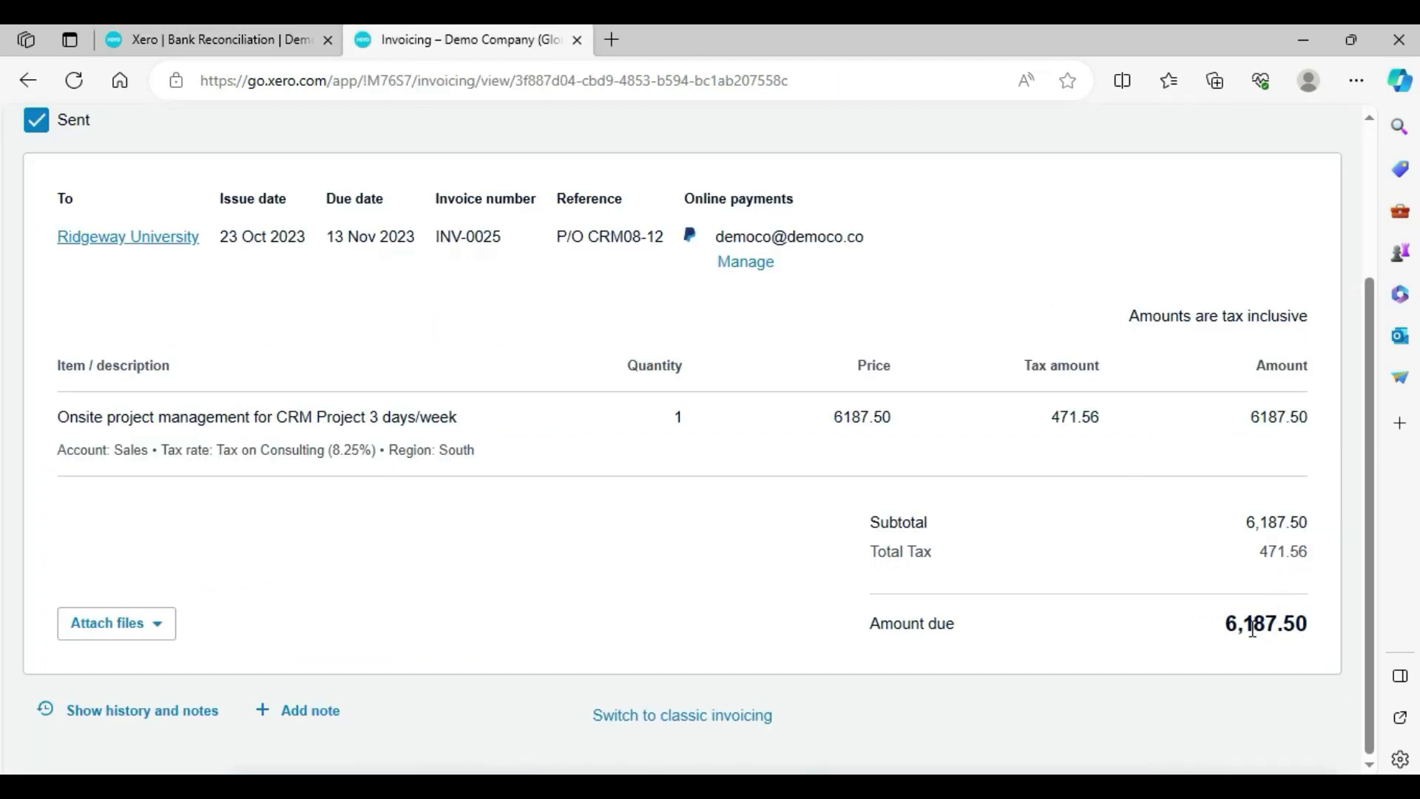
left_click(310, 44)
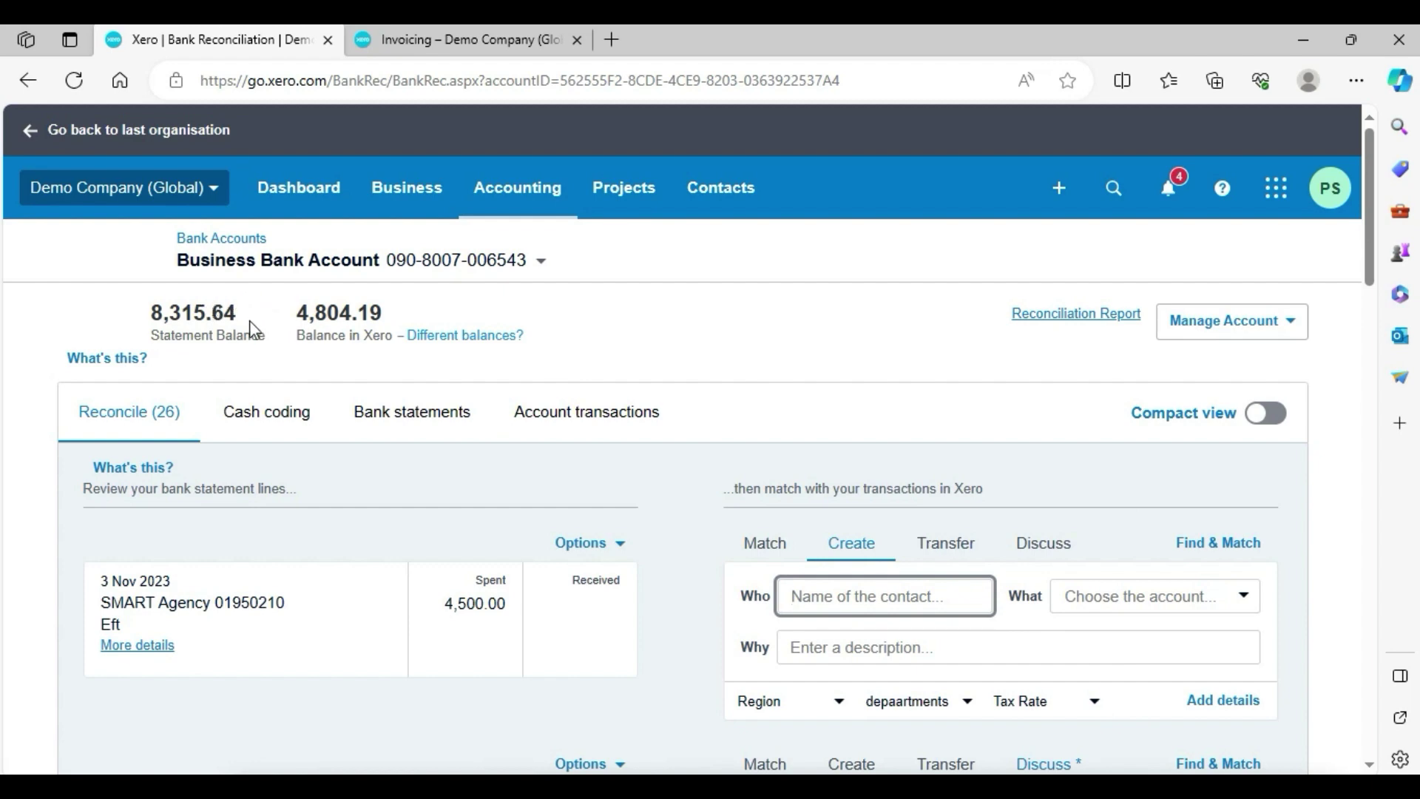
left_click(444, 39)
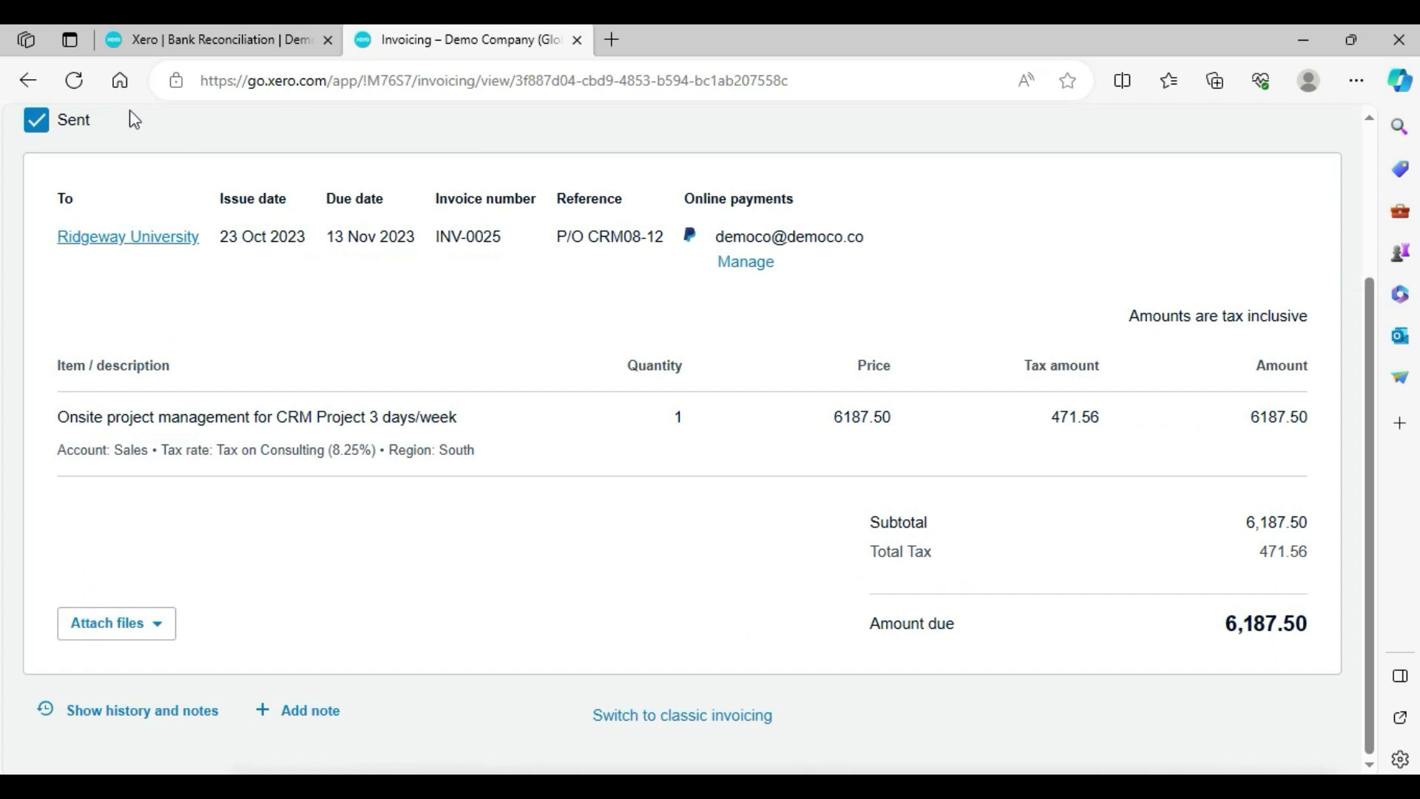
left_click(76, 80)
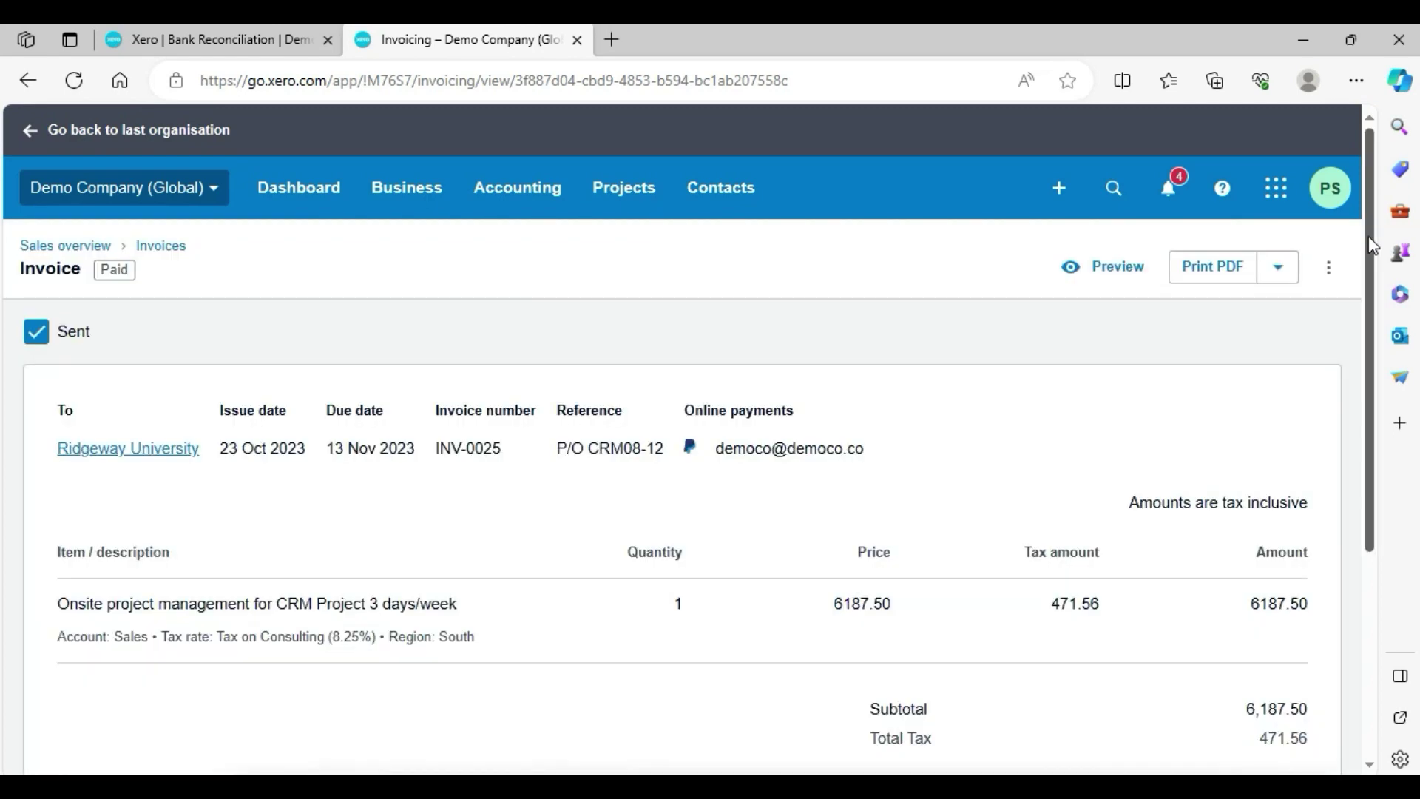
left_click_drag(1370, 262, 1370, 460)
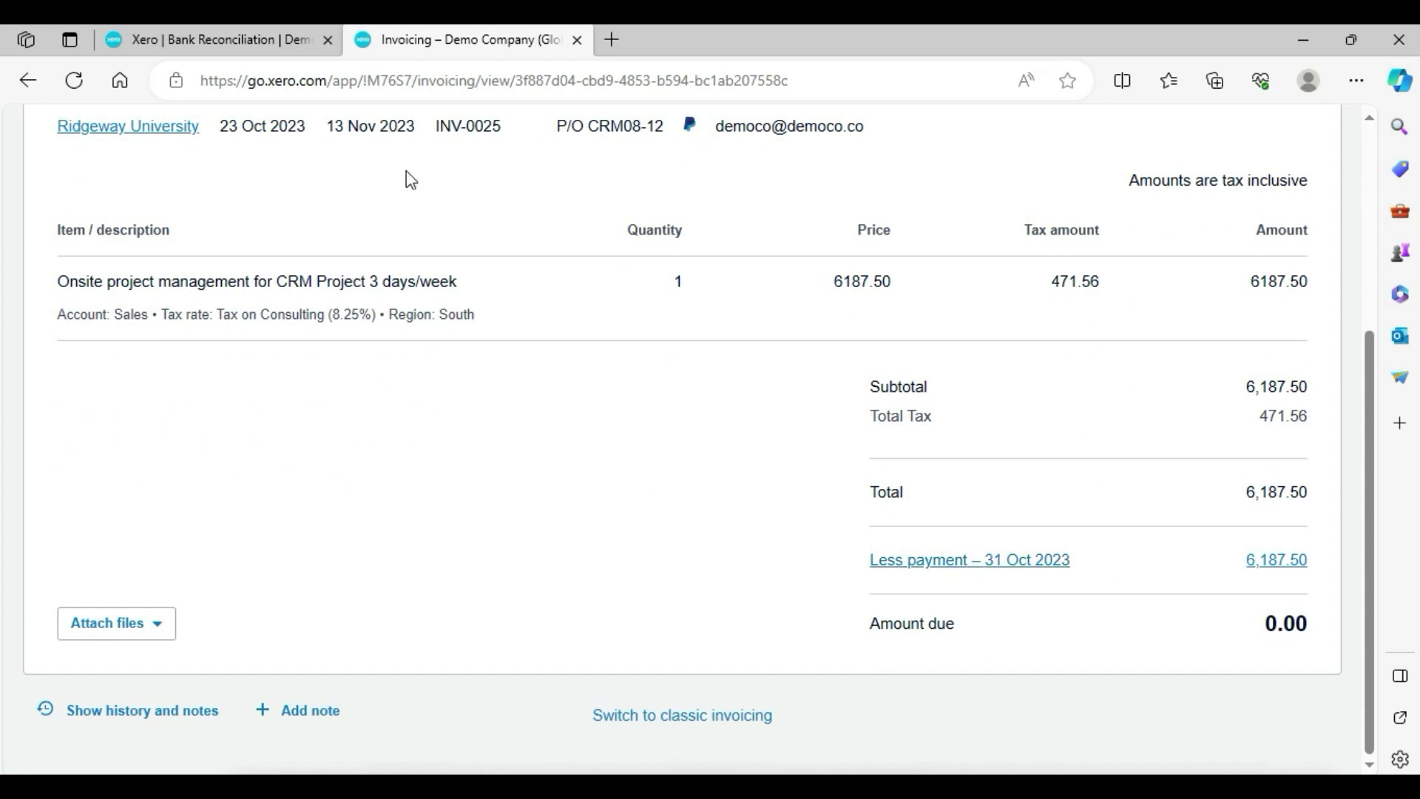
left_click(222, 37)
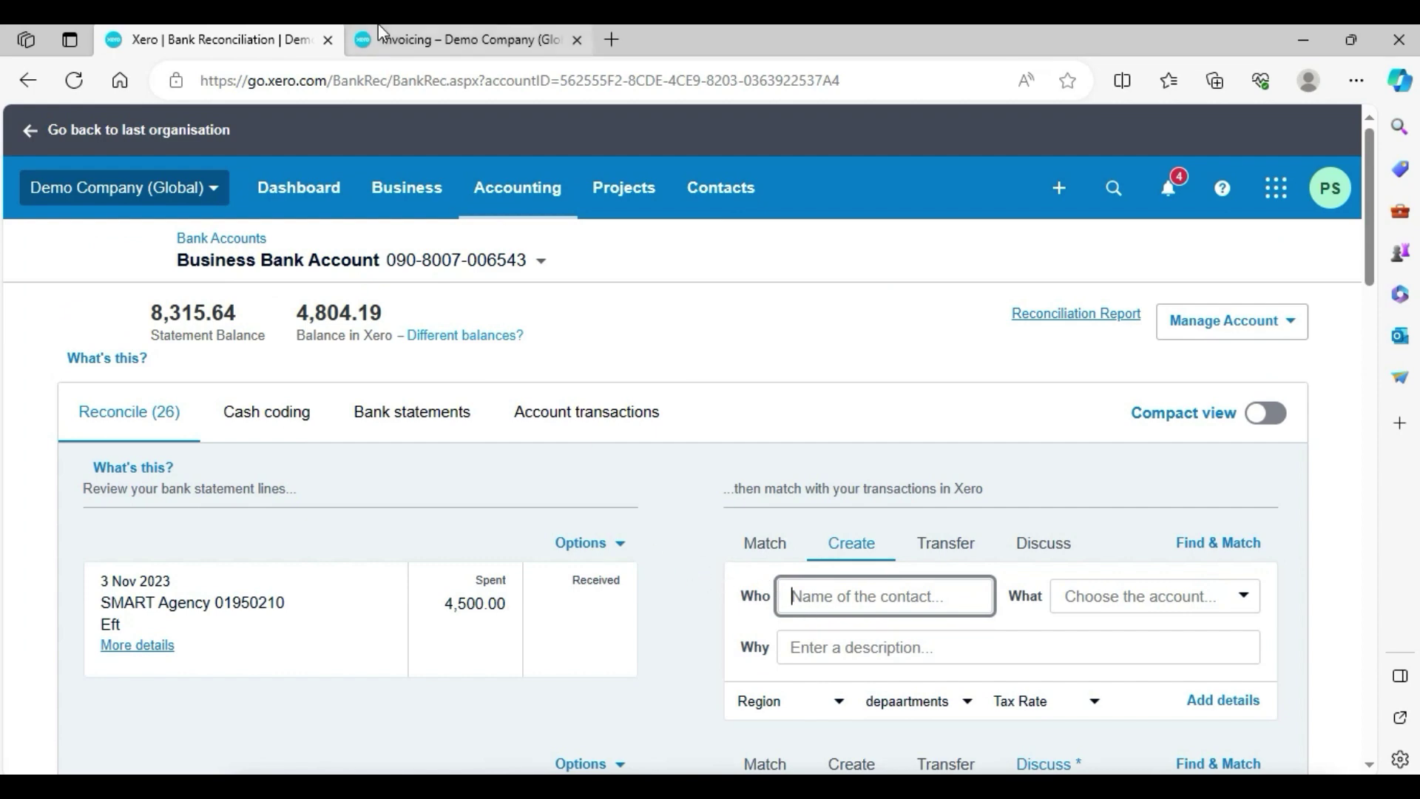
left_click(417, 34)
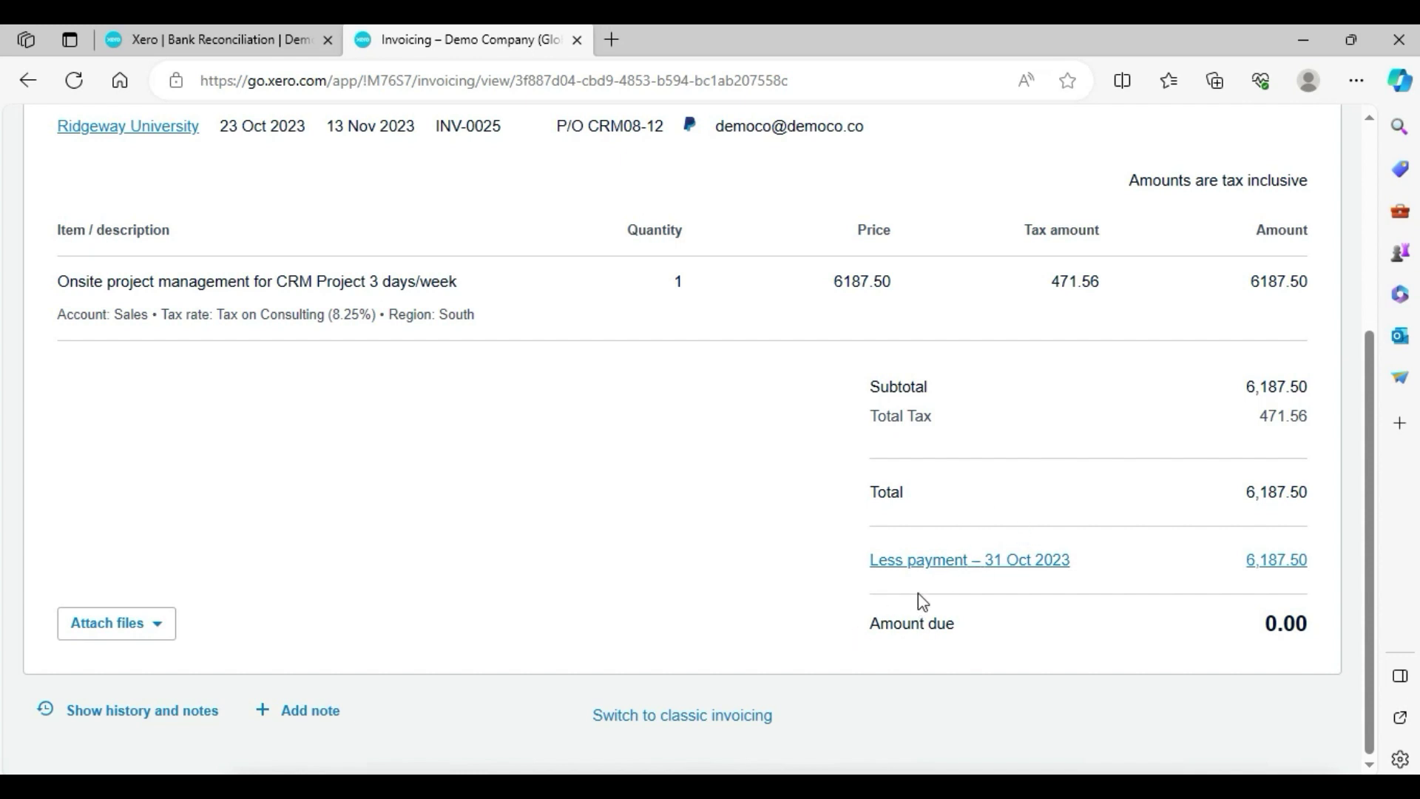
left_click_drag(888, 624, 1018, 638)
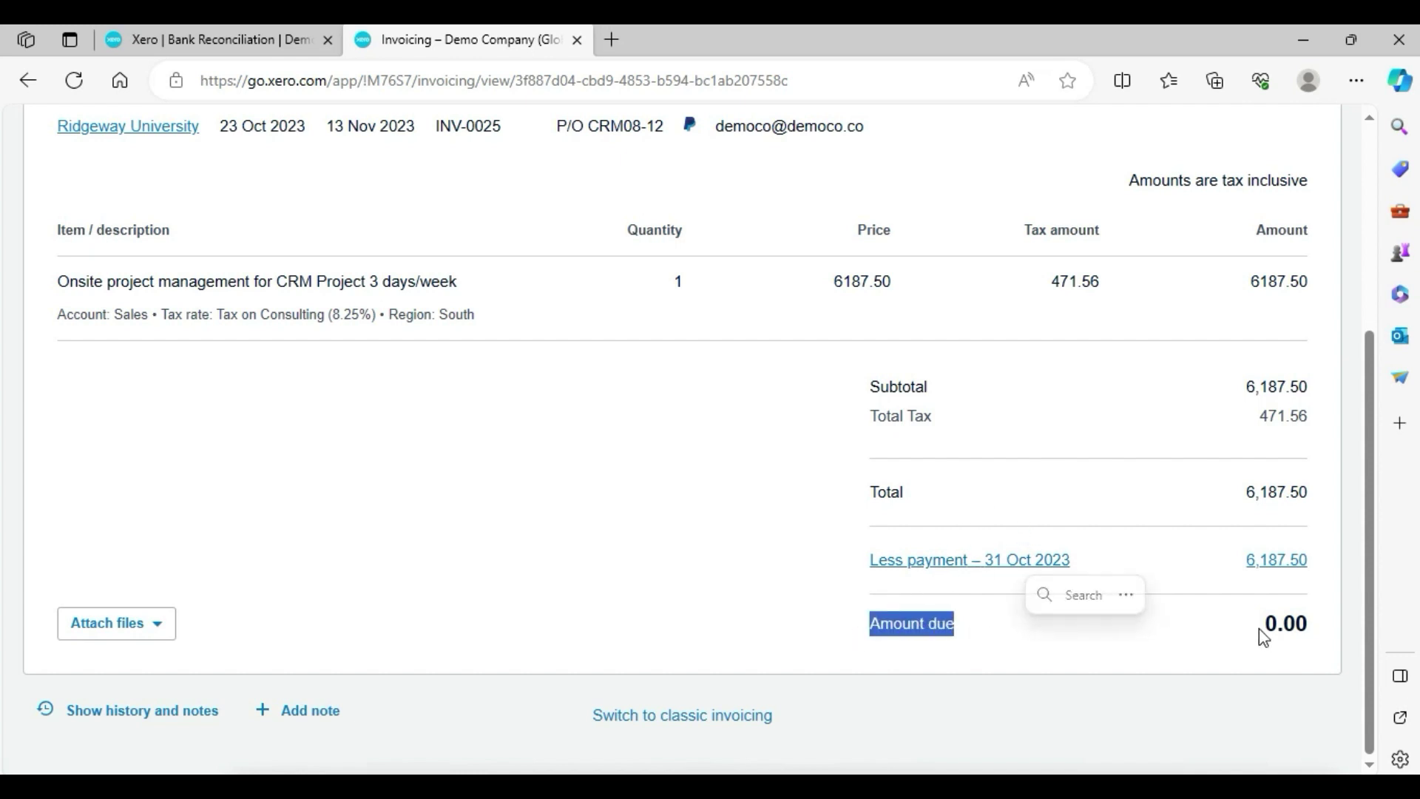
left_click_drag(1262, 628, 1308, 629)
Open the 31 Oct 2023 payment applied to the invoice and examine its transaction details and history notes
left_click(1015, 562)
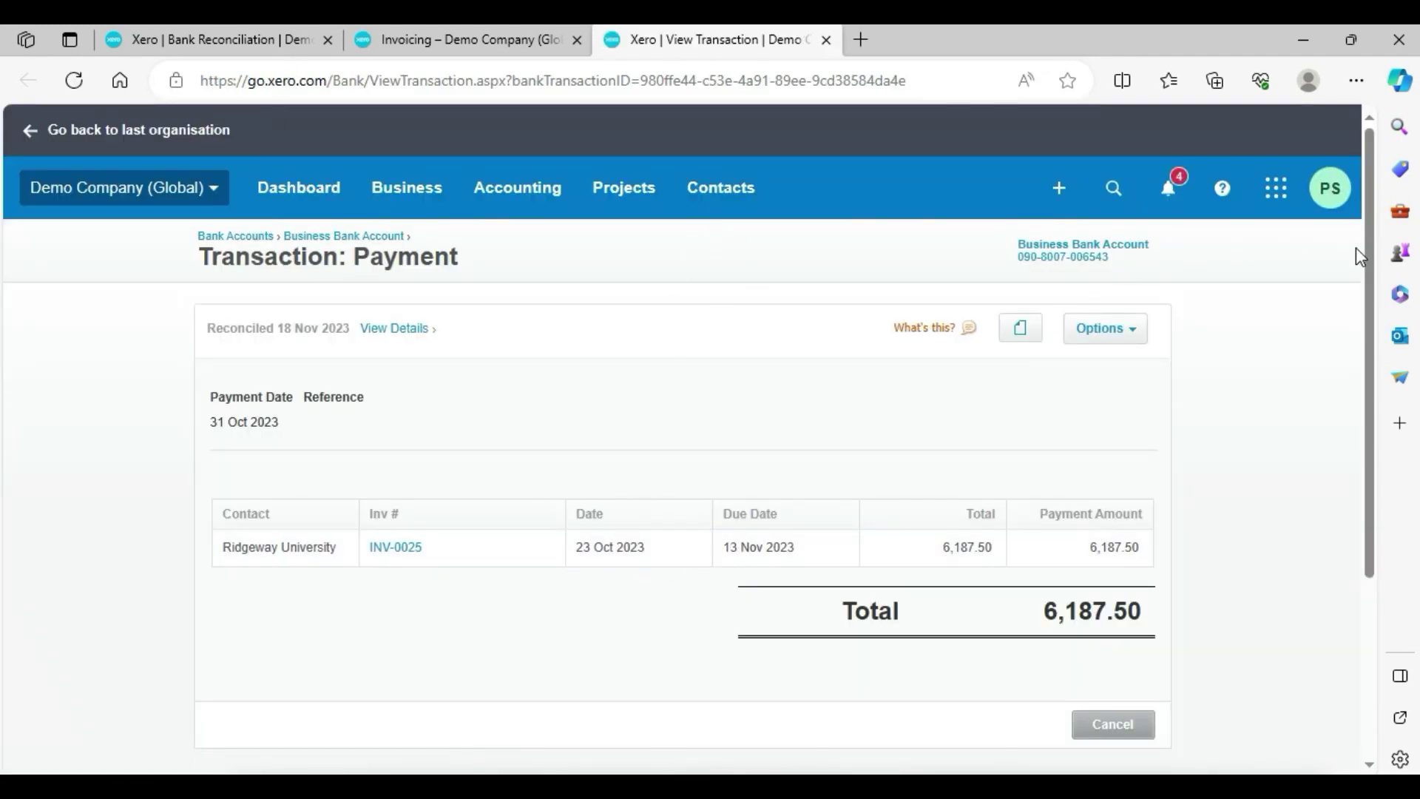
left_click_drag(1367, 259, 1367, 444)
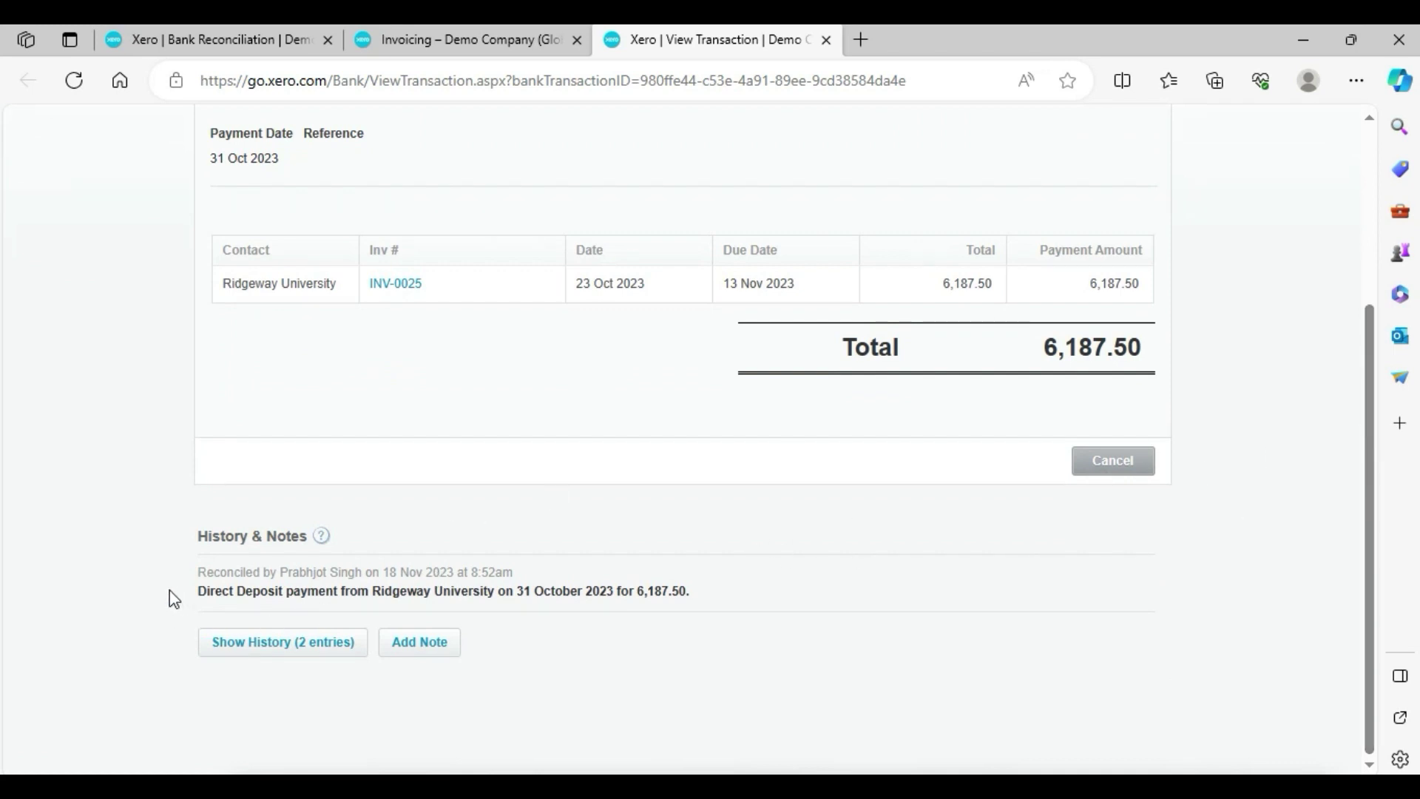
left_click_drag(180, 597, 1036, 504)
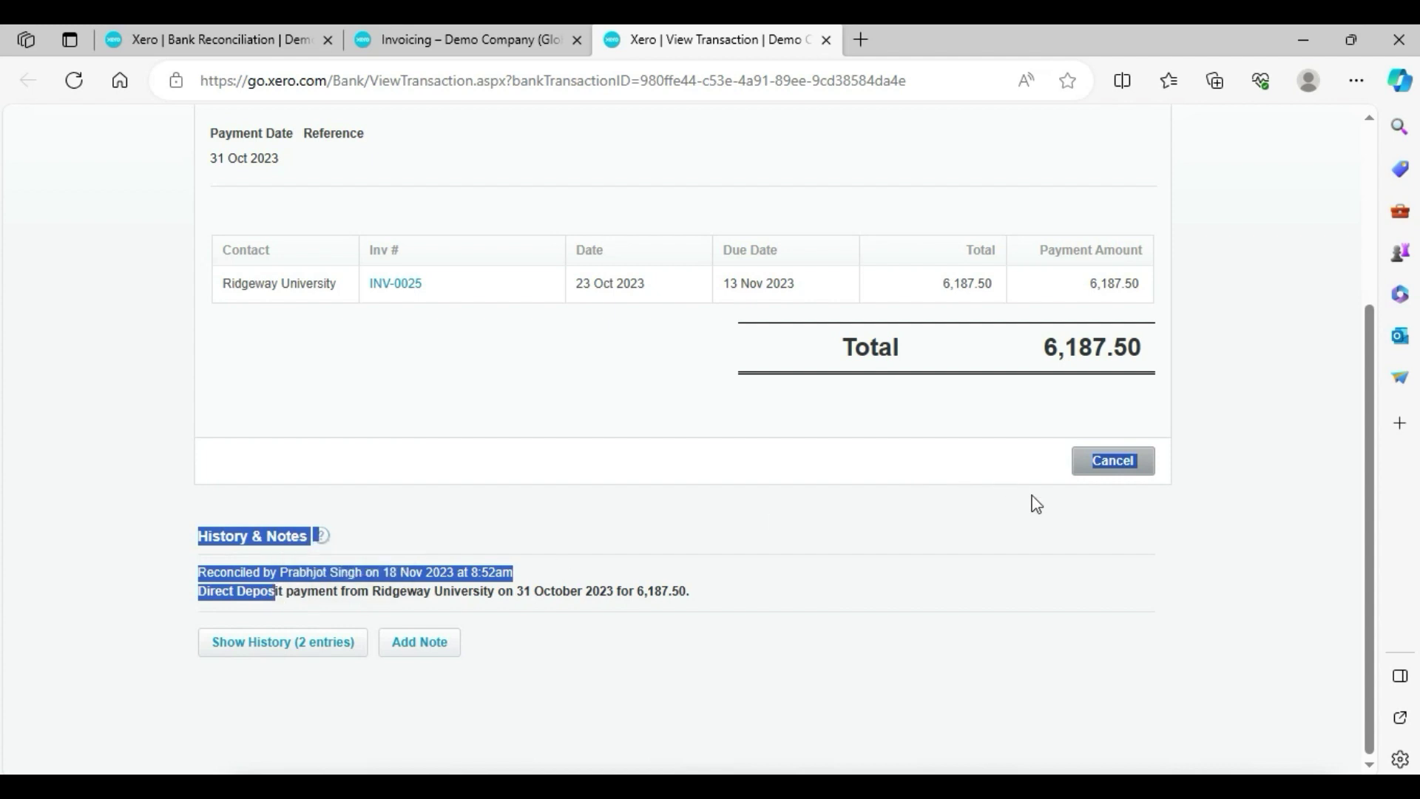
left_click(1360, 414)
left_click_drag(1365, 392, 1284, 137)
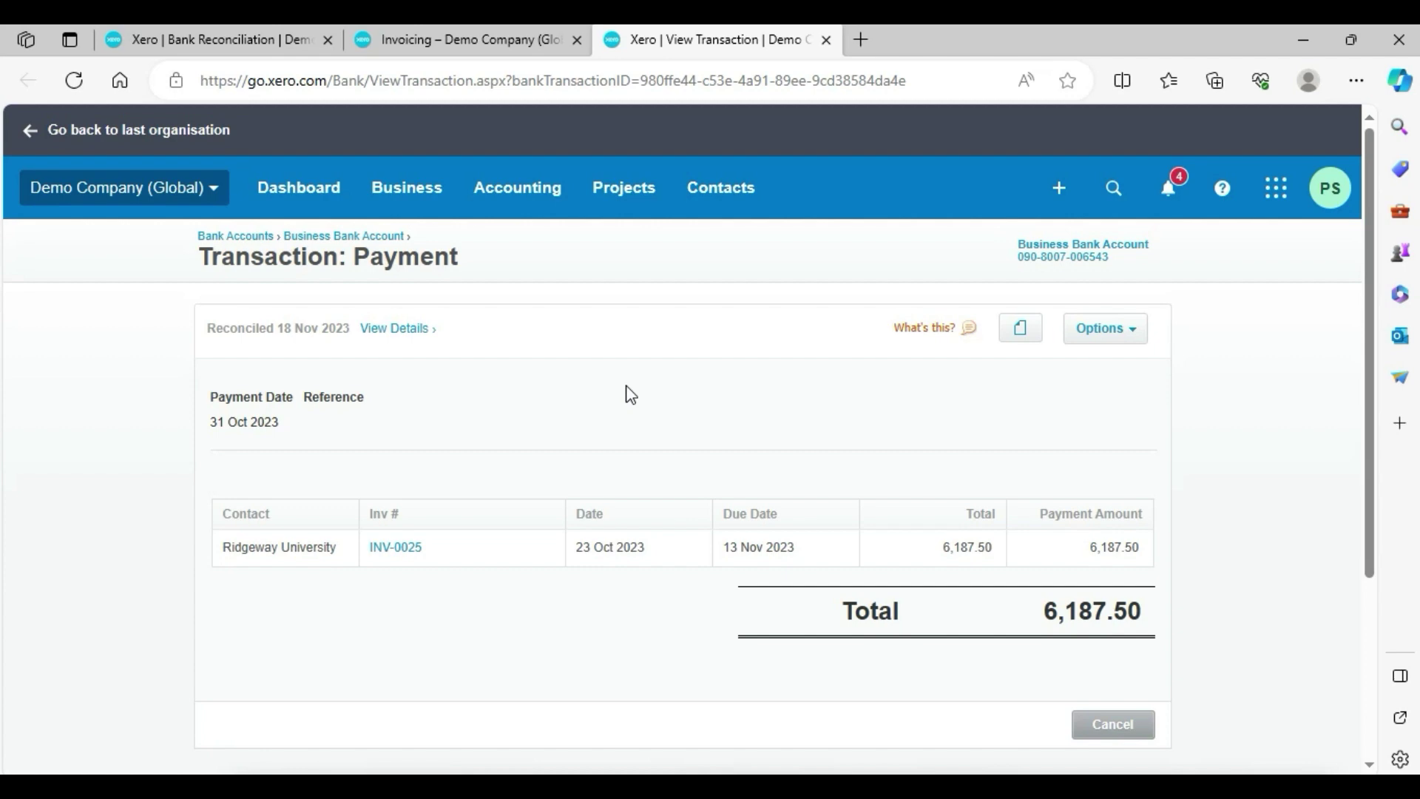
Close the invoice and payment transaction pages, returning to the bank reconciliation list
left_click(483, 33)
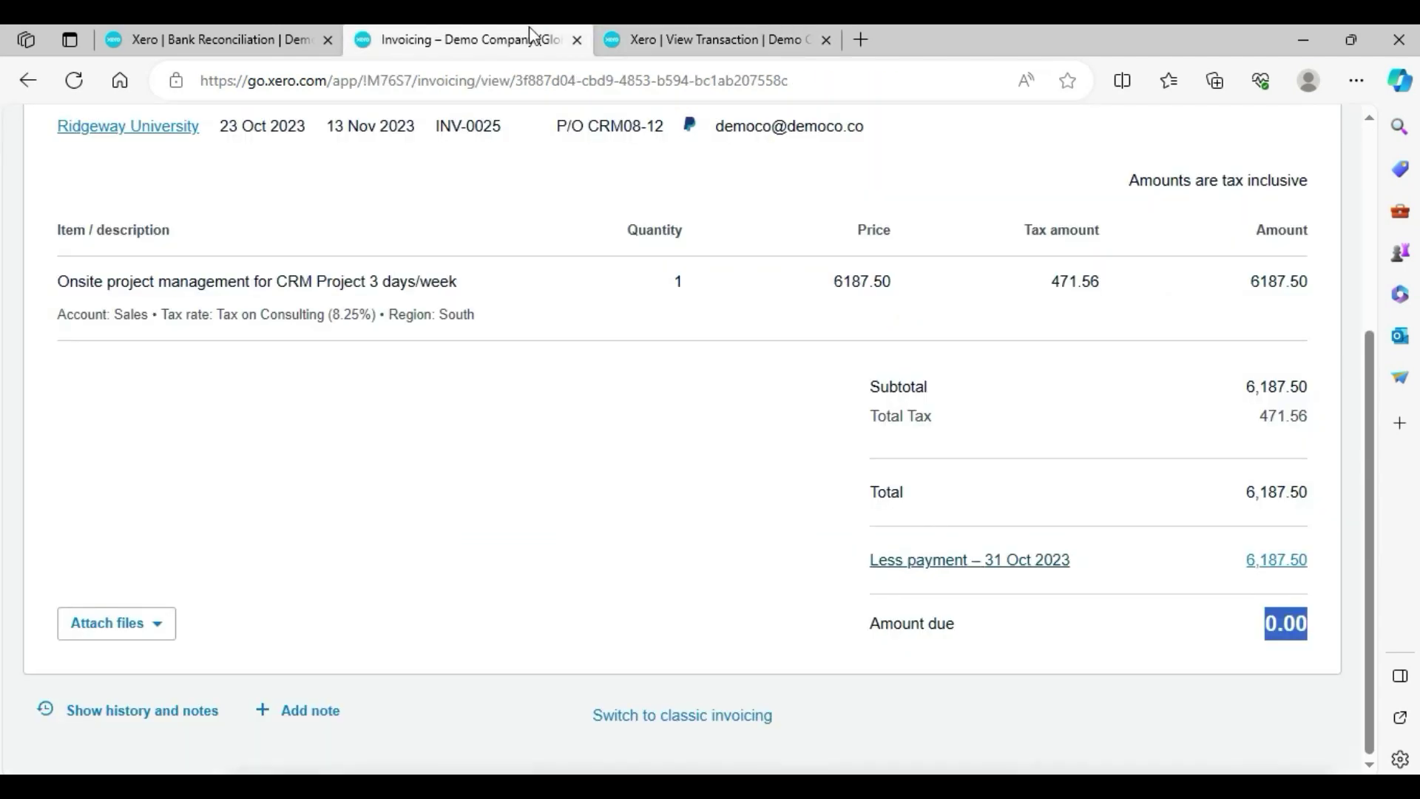
left_click(577, 40)
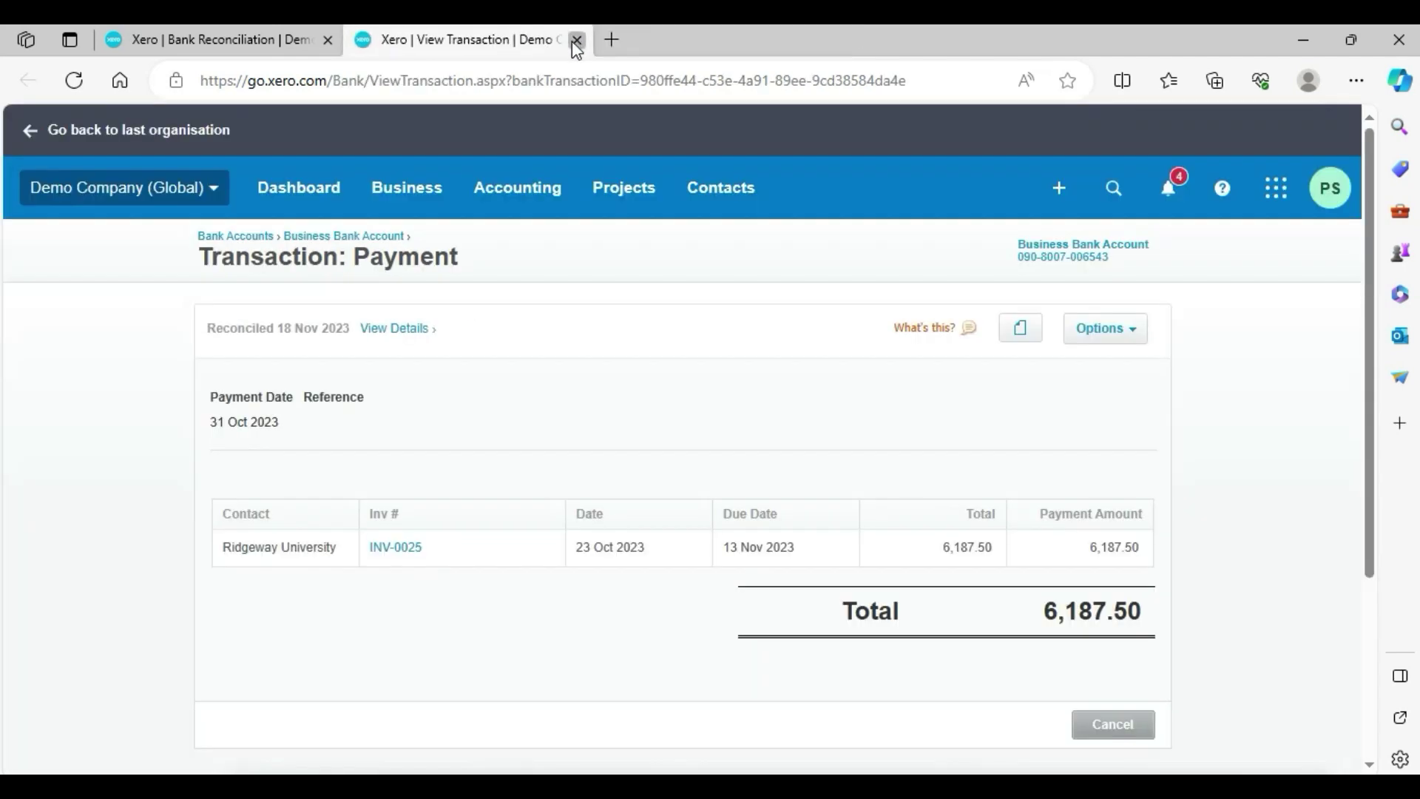
left_click(577, 39)
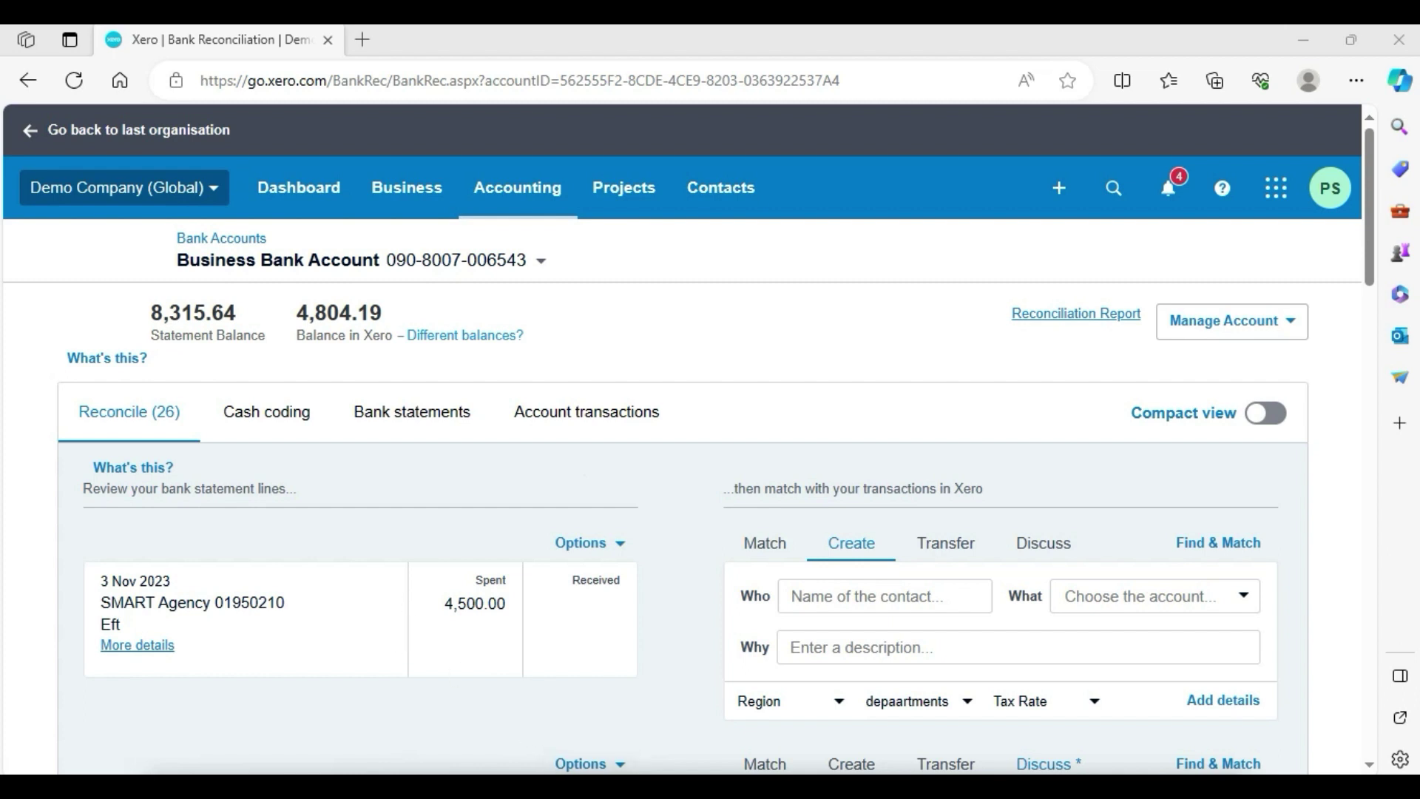
left_click(517, 786)
left_click(520, 717)
mouse_move(385, 429)
left_mouse_down()
mouse_move(390, 466)
mouse_move(467, 577)
left_mouse_up()
mouse_move(829, 753)
left_mouse_down()
mouse_move(611, 620)
mouse_move(611, 599)
left_mouse_up()
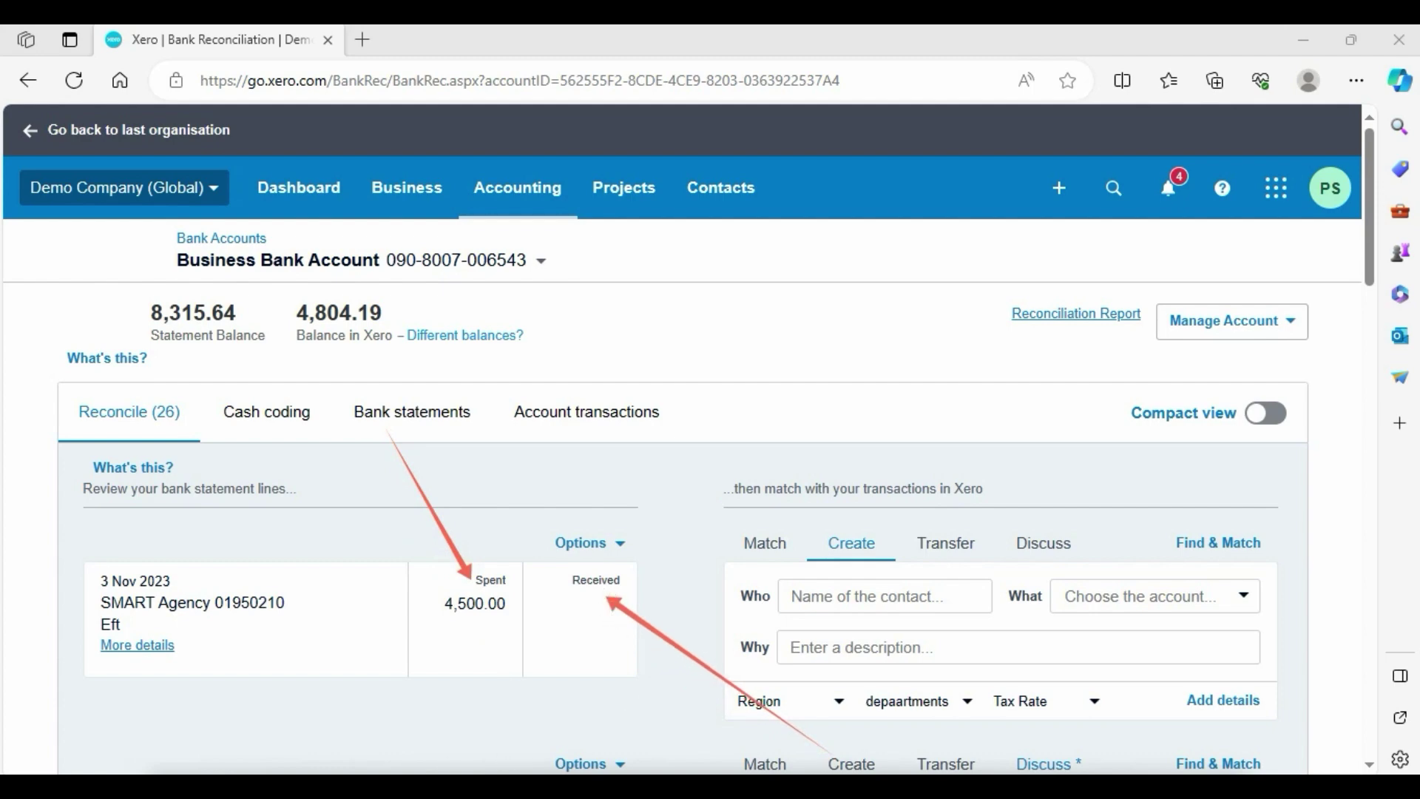
left_click_drag(655, 620, 384, 435)
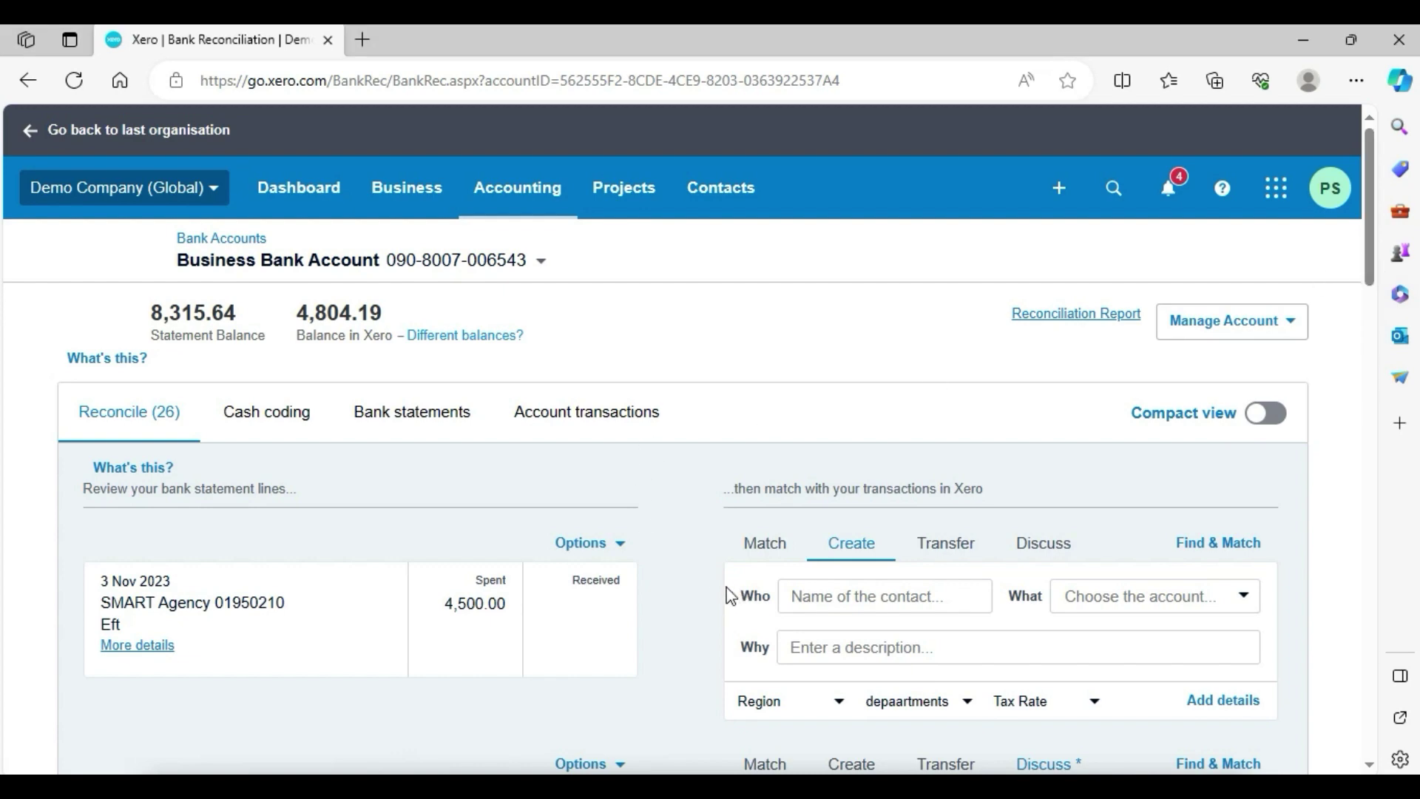
Examine the 3 Nov 2023 Truxton Property Management line, comparing its payee, amount and statement details with the suggested payment match
left_click_drag(1366, 170, 1352, 263)
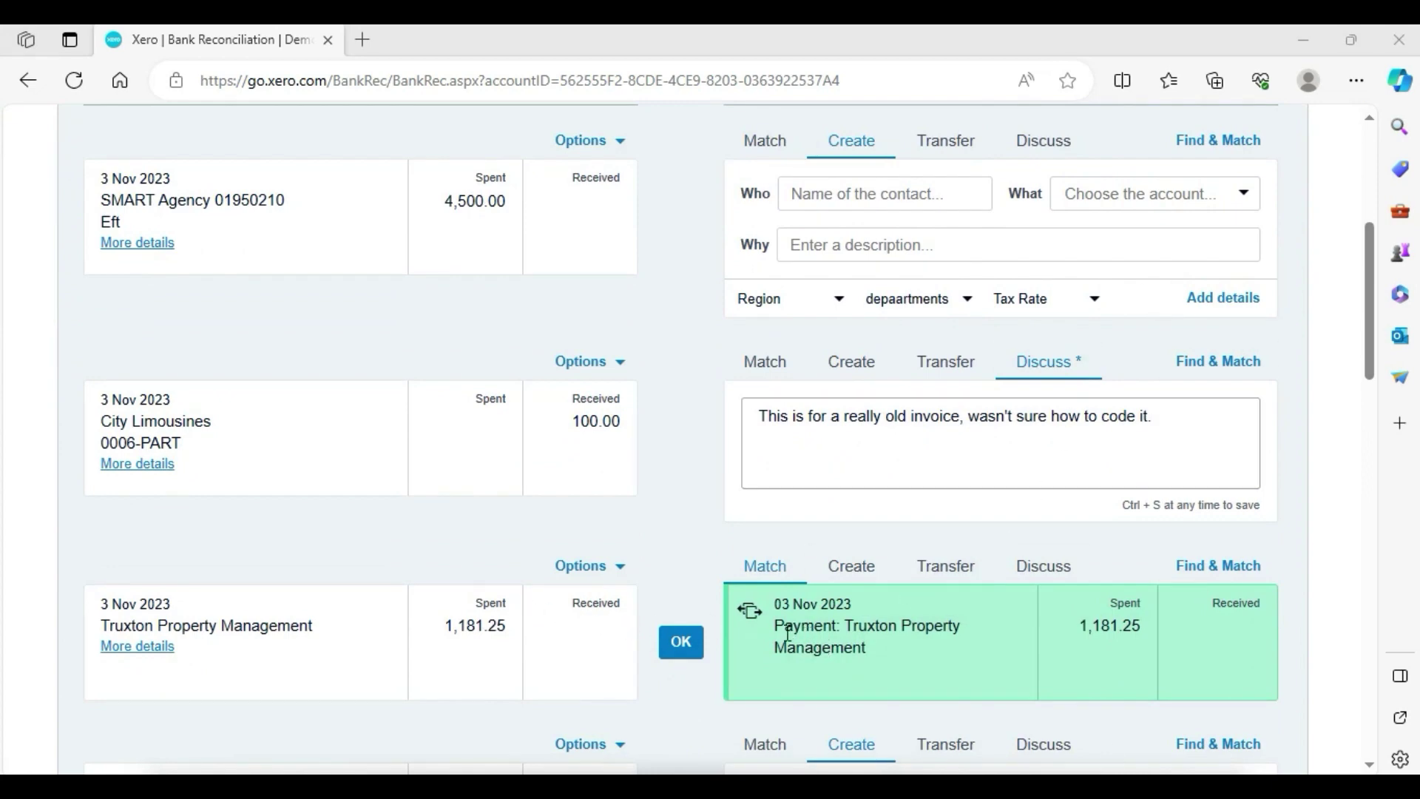
double_click(858, 627)
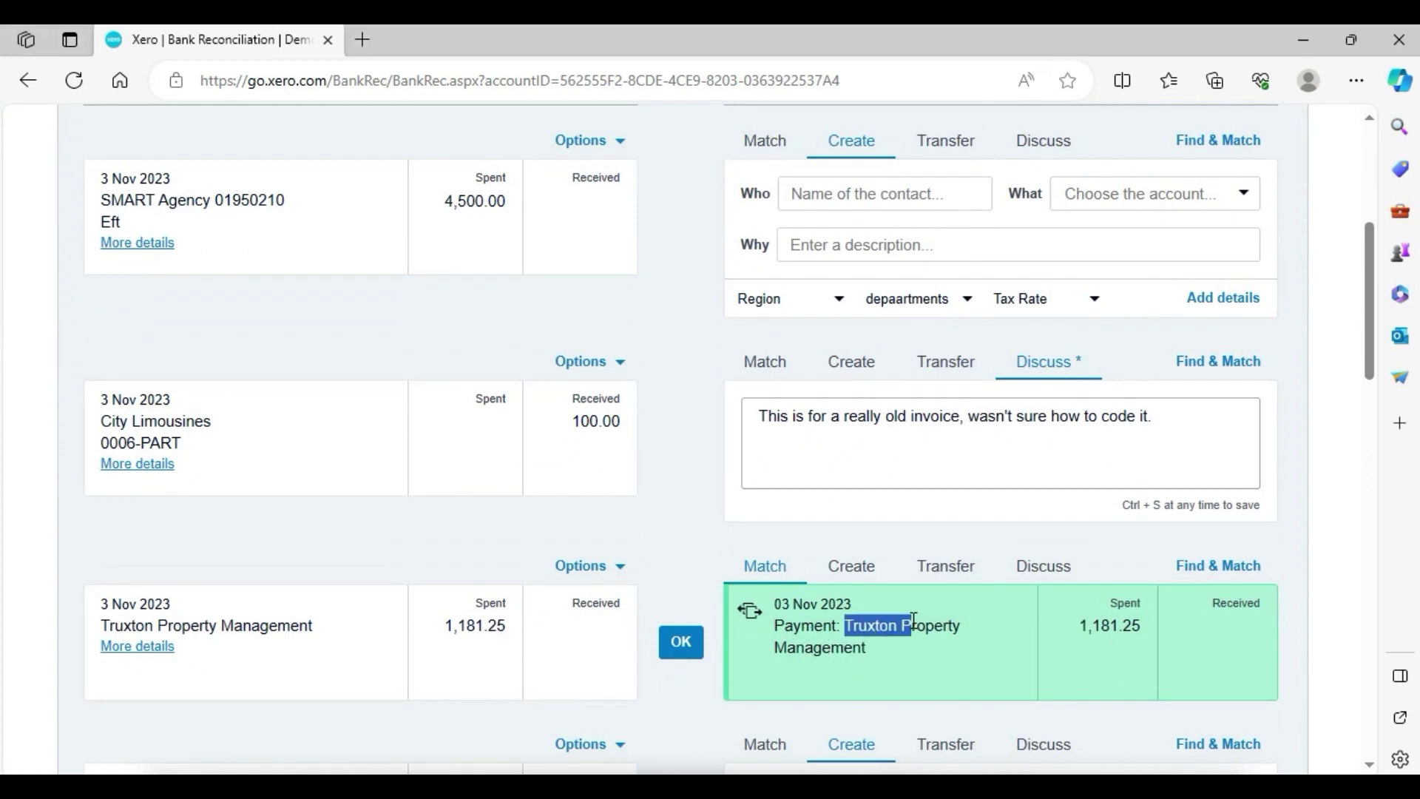
left_click(448, 625)
left_click_drag(449, 625, 508, 625)
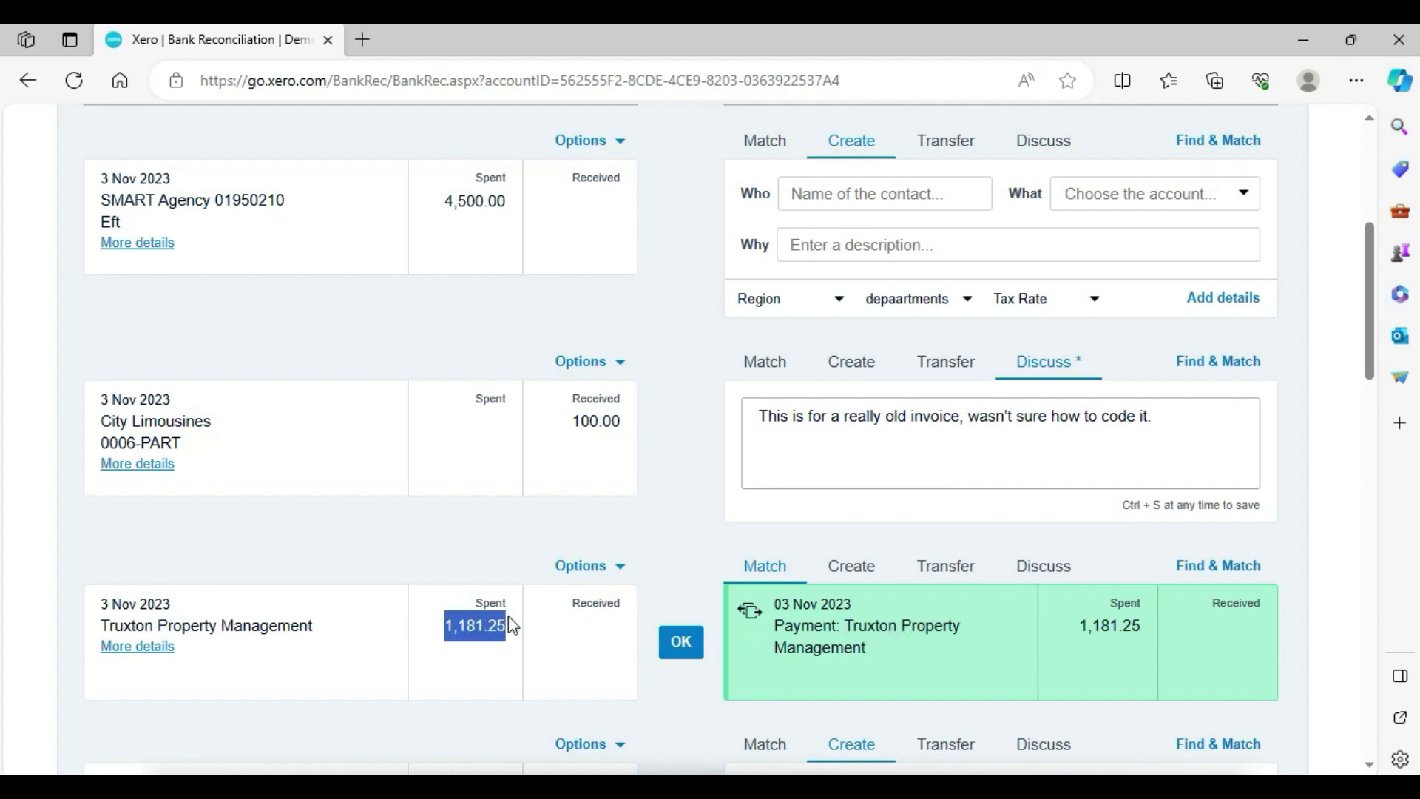
left_click(141, 649)
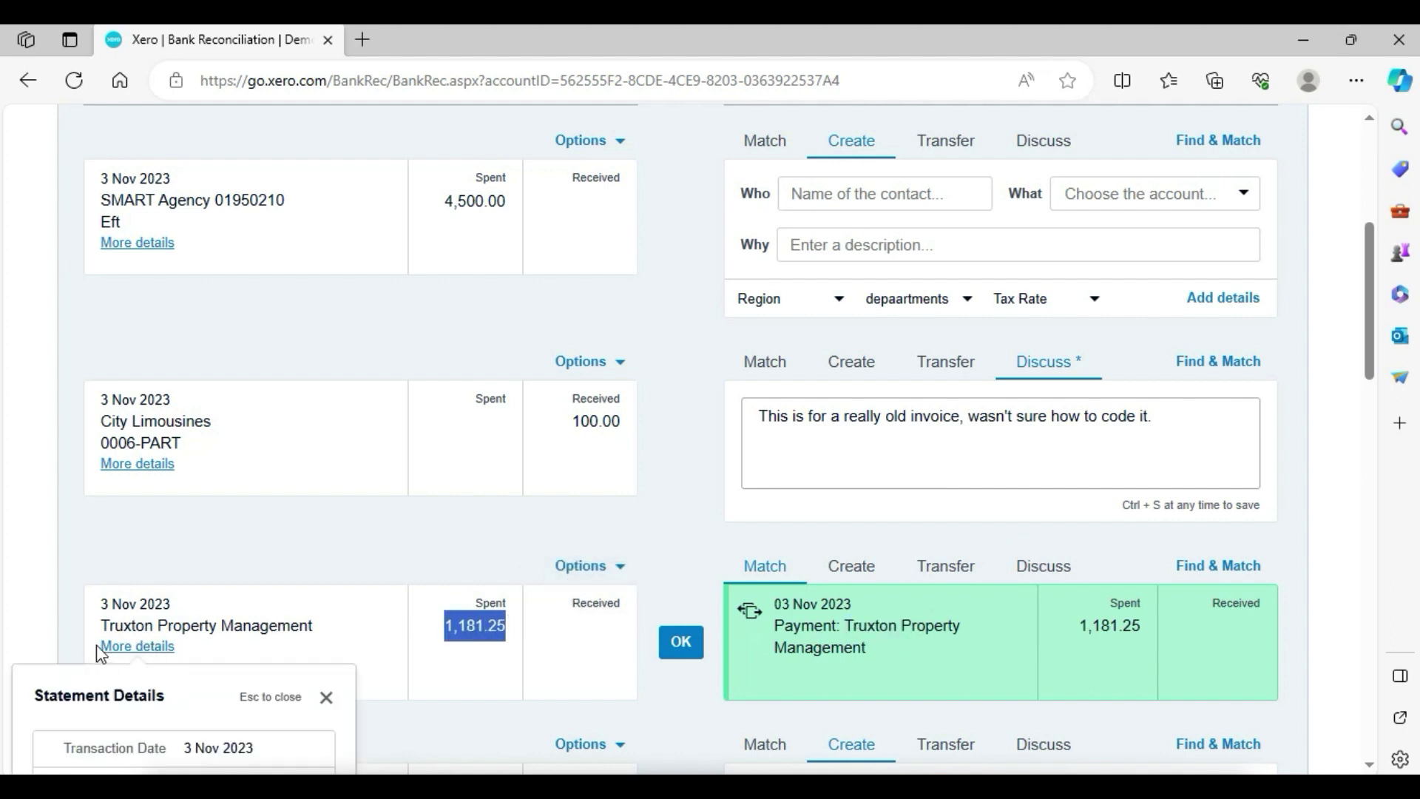
scroll(1368, 285, "down", 1)
left_click_drag(1366, 276, 1364, 339)
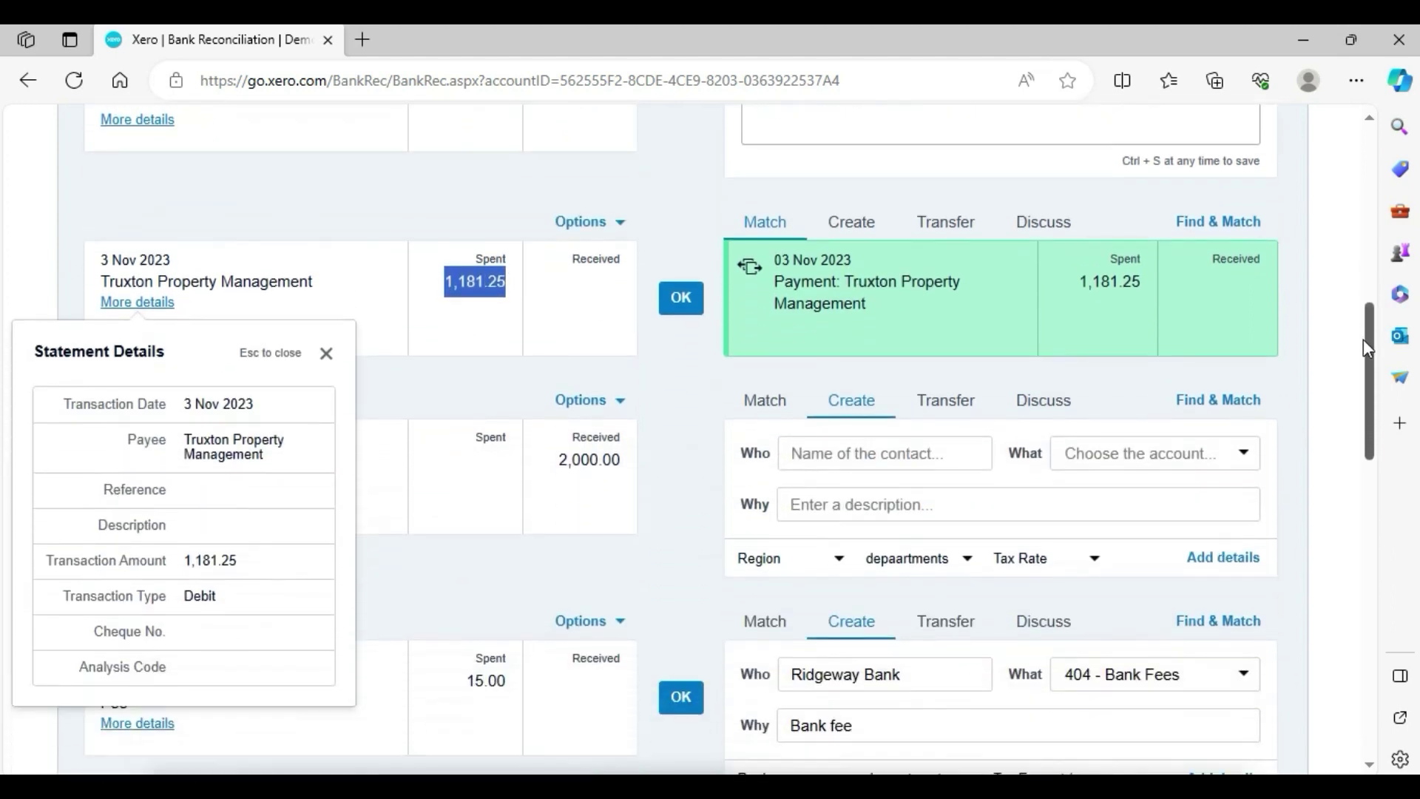
left_click_drag(187, 547, 237, 549)
left_click(225, 583)
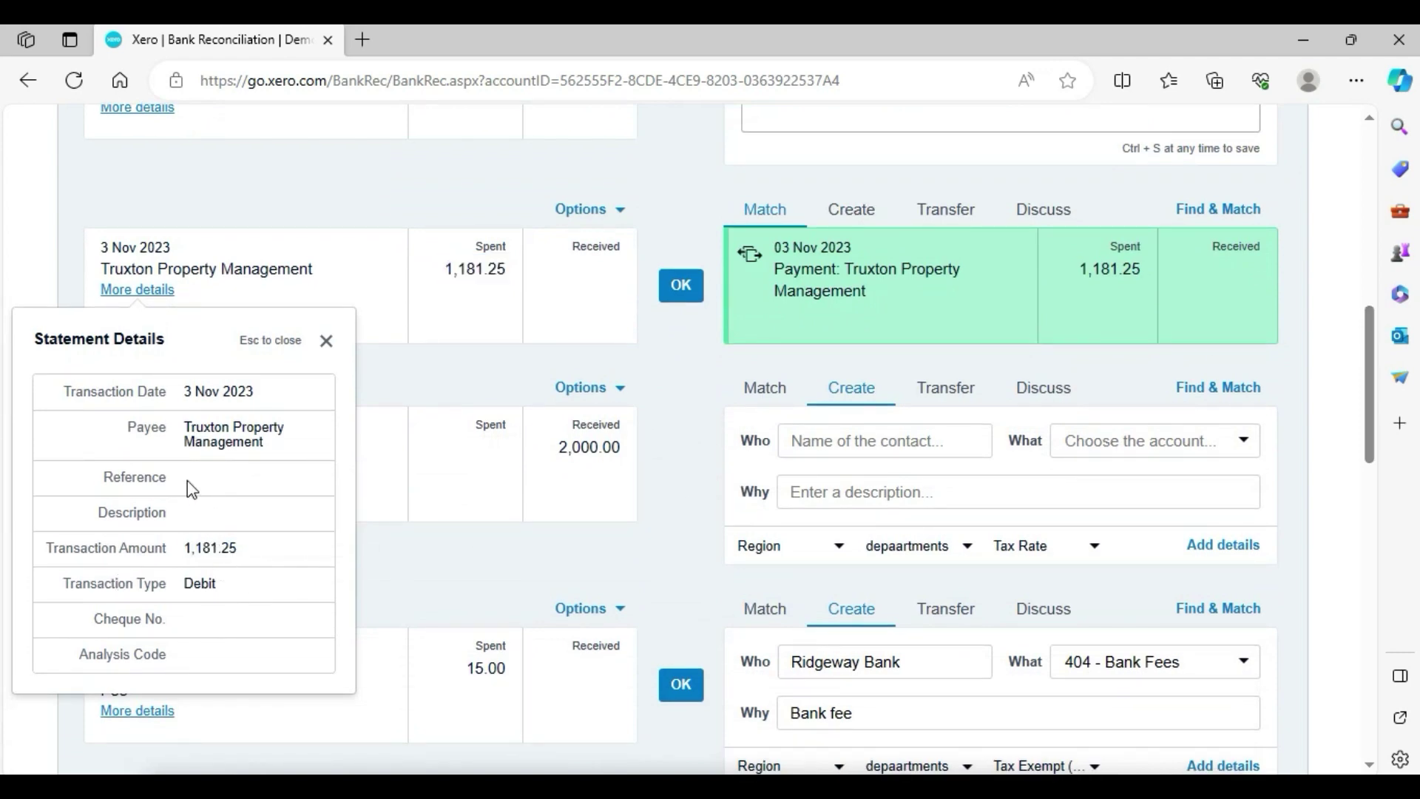
left_click_drag(189, 424, 279, 453)
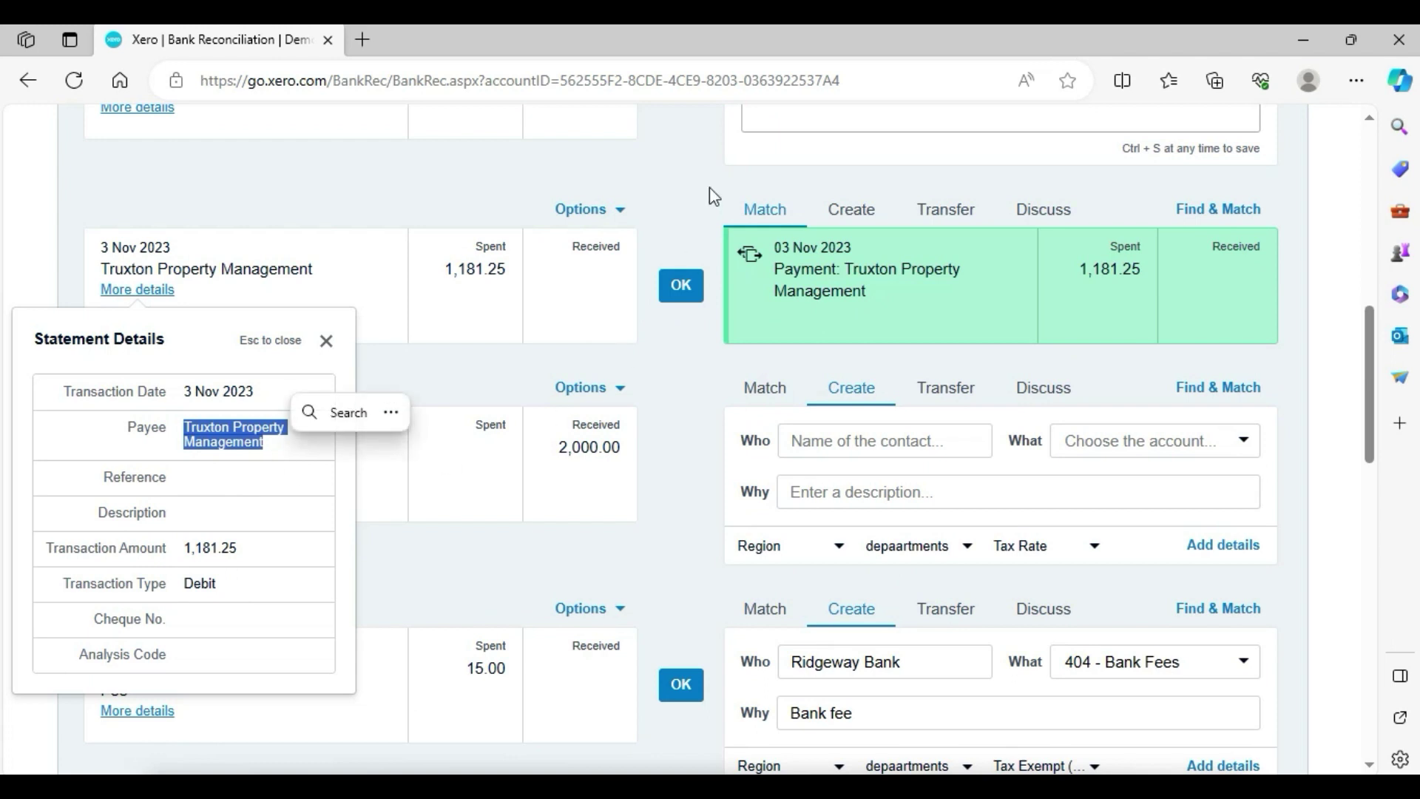
left_click(485, 378)
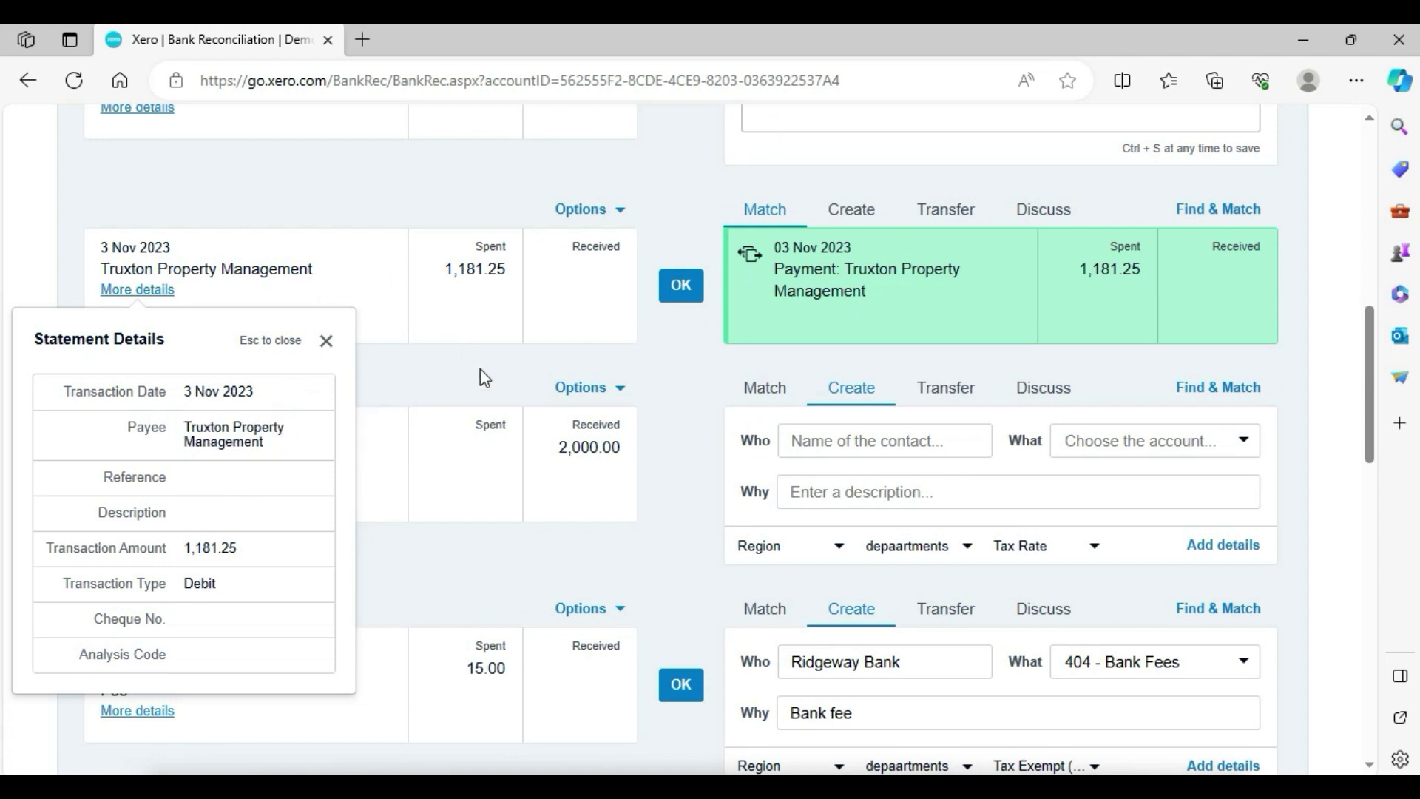
left_click(326, 341)
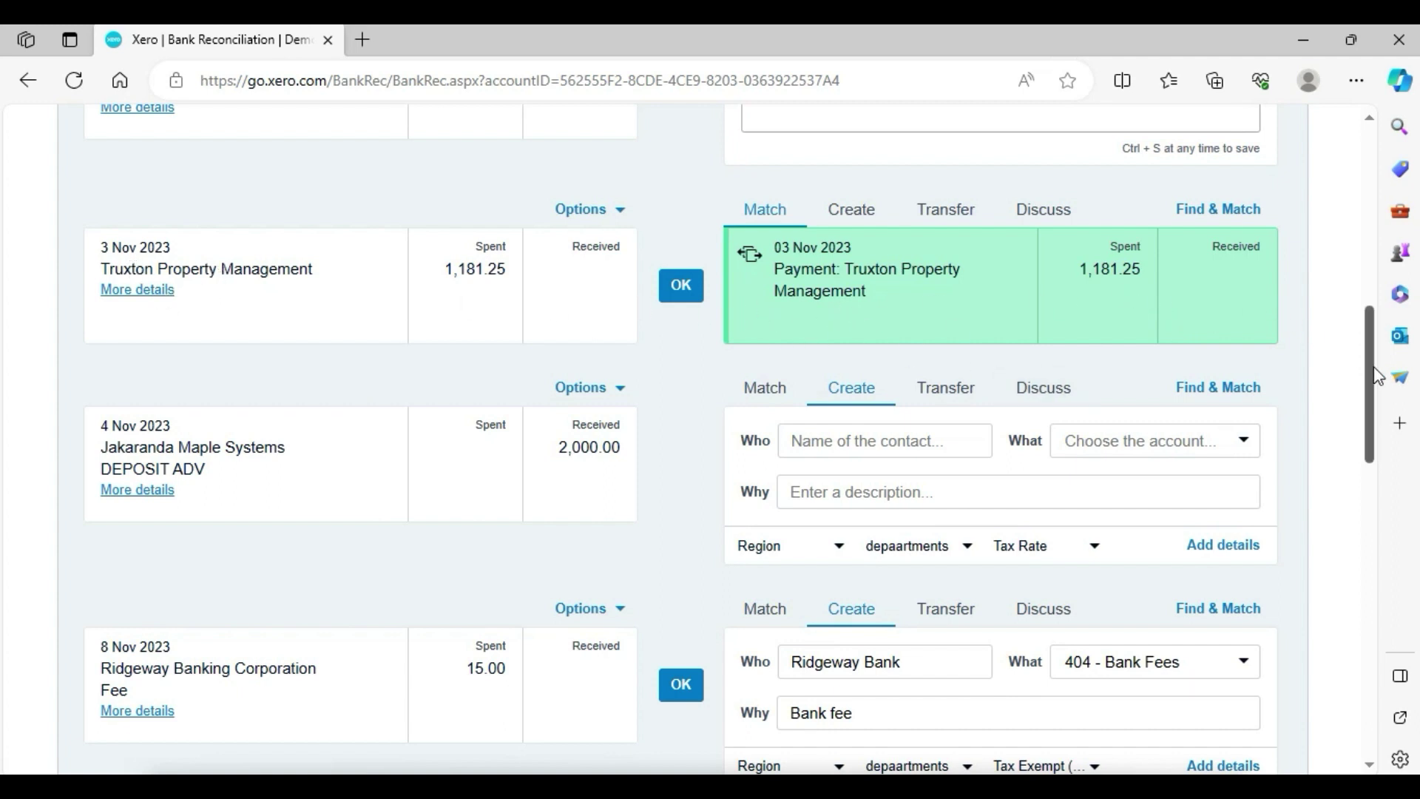
Reconcile the 3 Nov 2023 Truxton Property Management statement line with its suggested payment match
left_click_drag(1366, 385, 1330, 249)
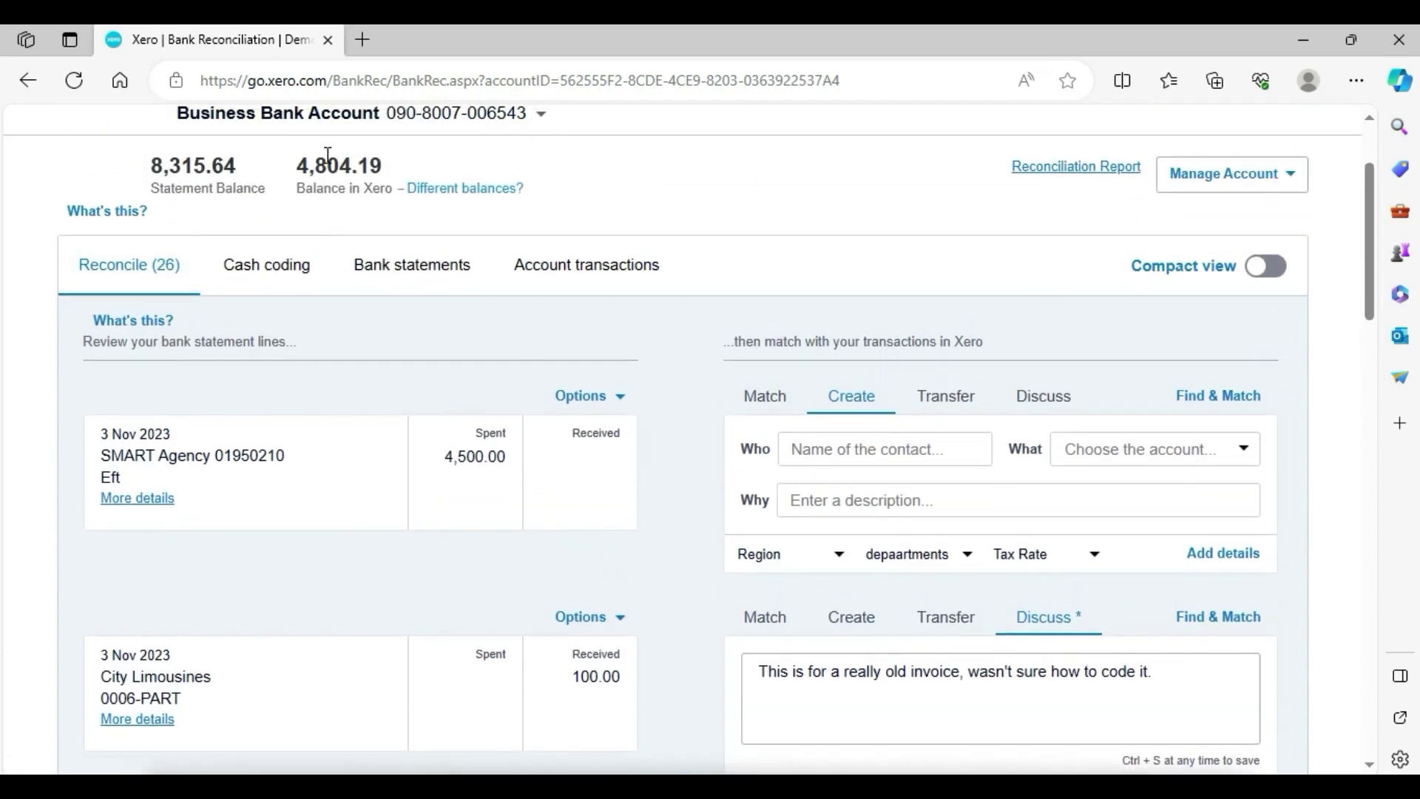
scroll(1102, 304, "down", 7)
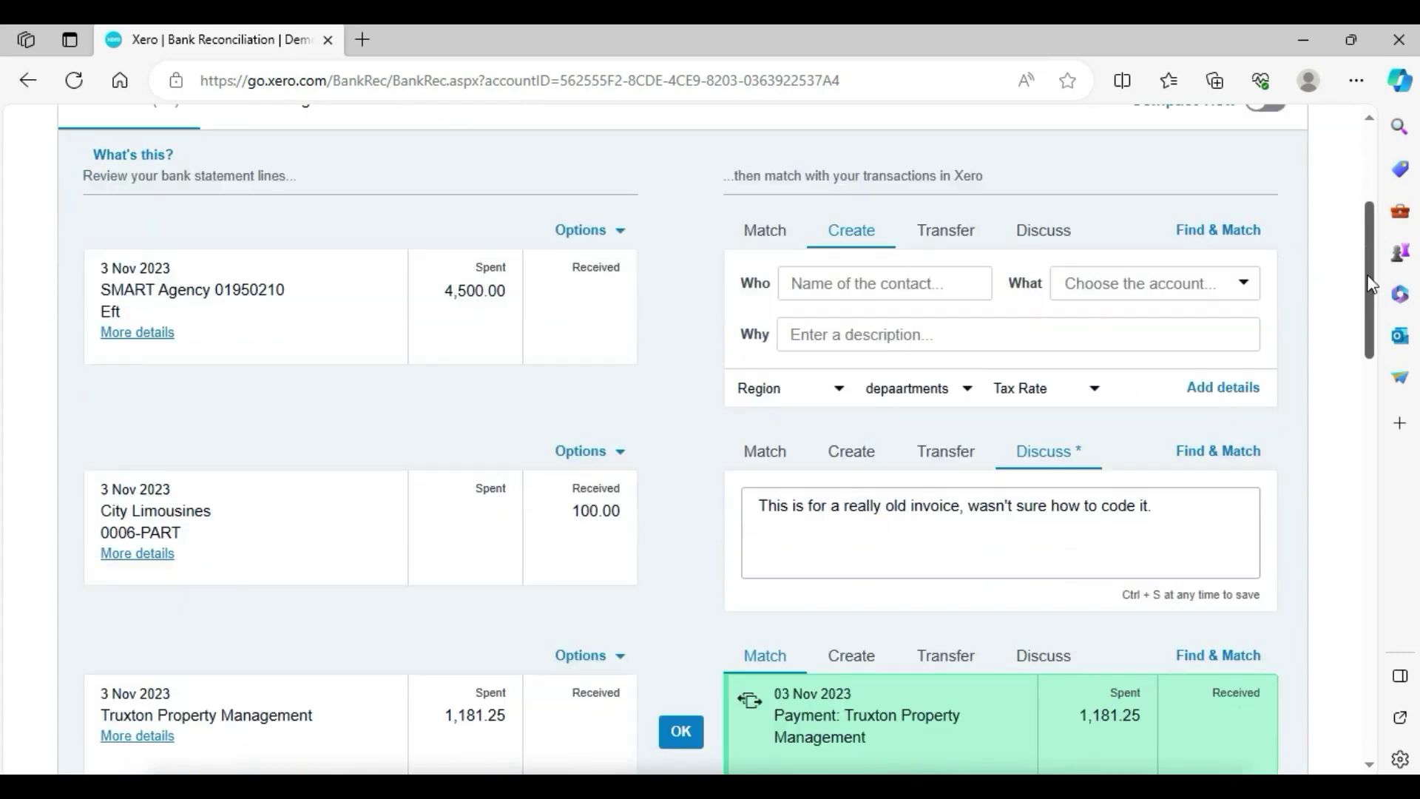
left_click(681, 401)
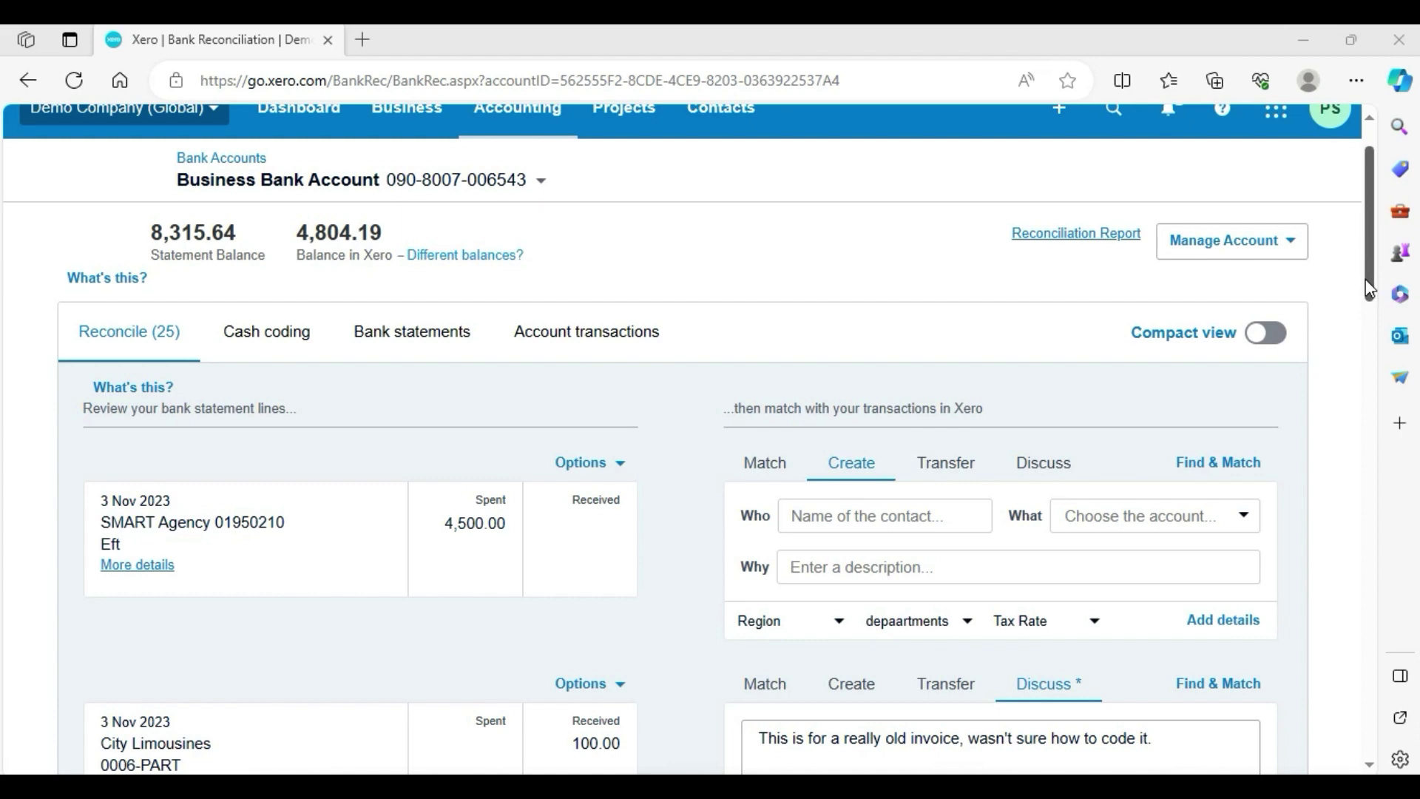
Go to page 2 of the statement lines awaiting reconciliation and locate the 9 Nov 2023 Central City Parking line
left_click_drag(1370, 292, 1, 766)
left_click(1166, 665)
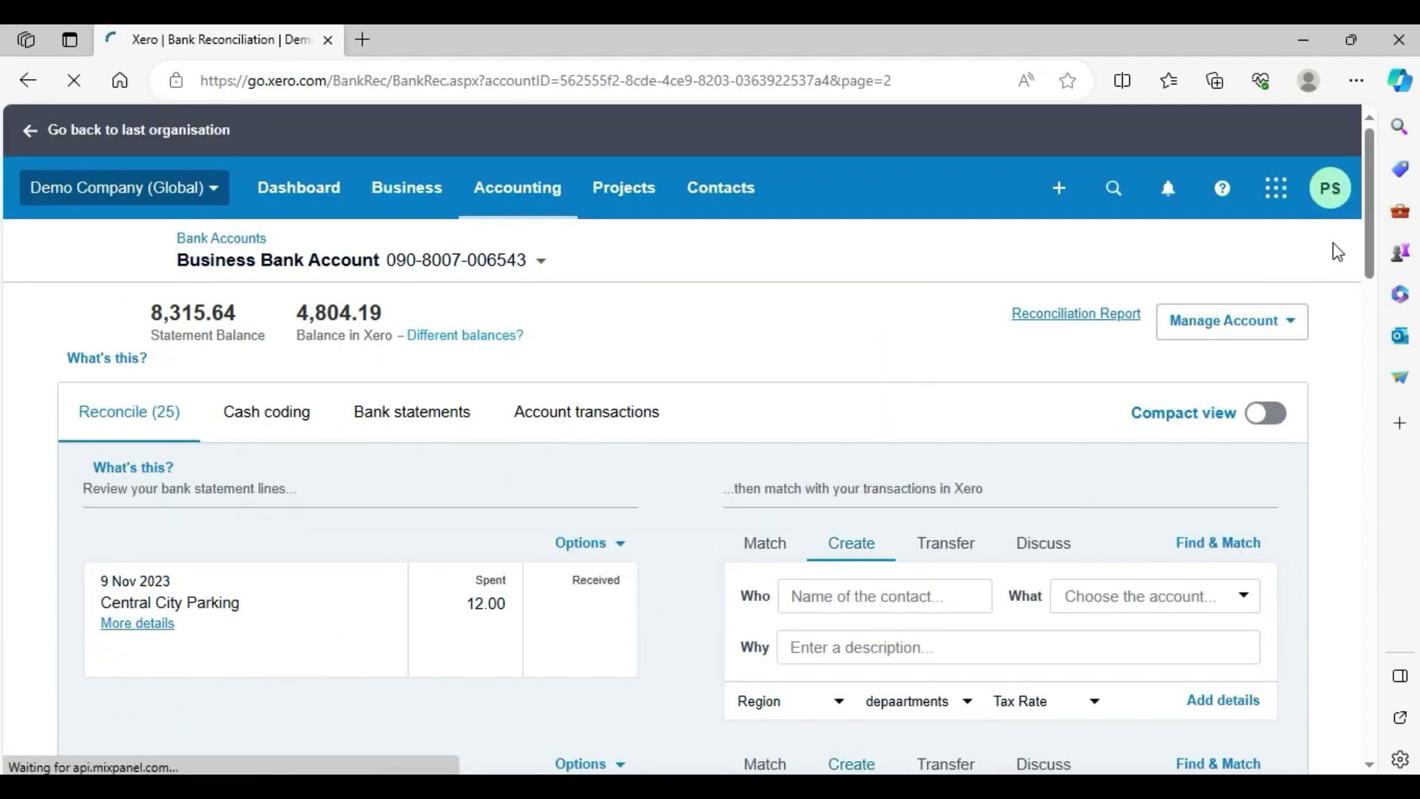
scroll(1365, 232, "down", 3)
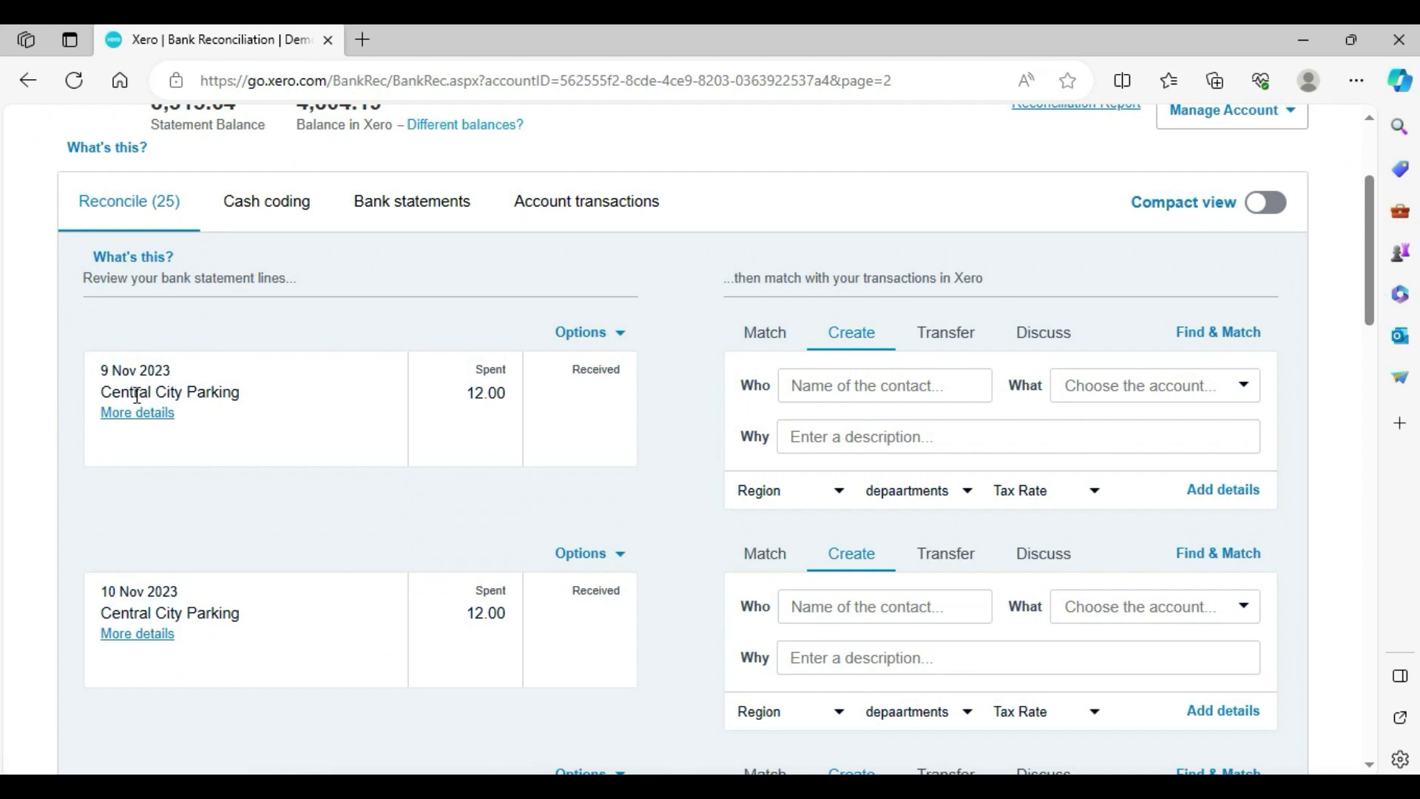
left_click_drag(88, 393, 248, 393)
left_click(449, 302)
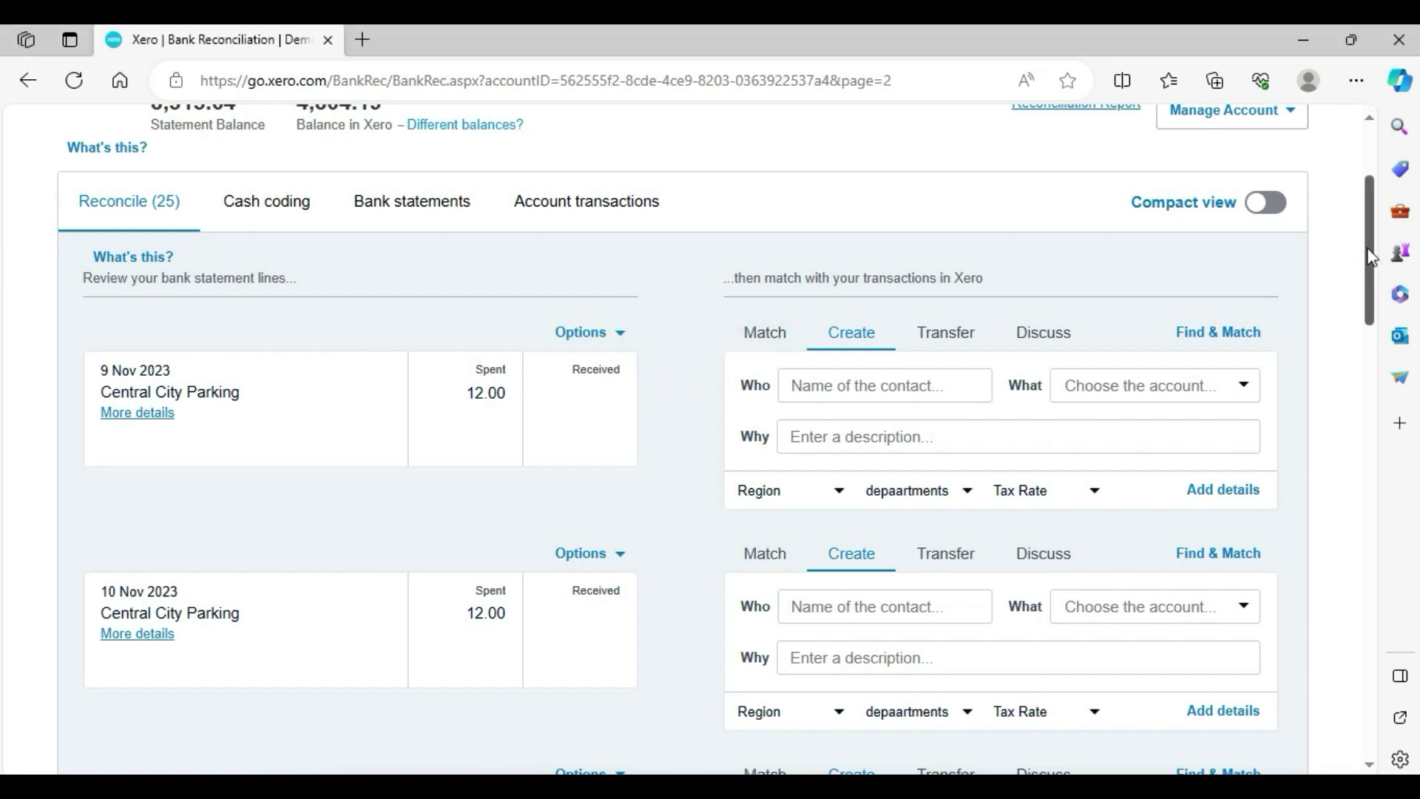
Duplicate the reconciliation page in a second browser tab and start a new Spend Money transaction from the Business Bank Account there
scroll(1375, 215, "up", 2)
scroll(1378, 188, "up", 2)
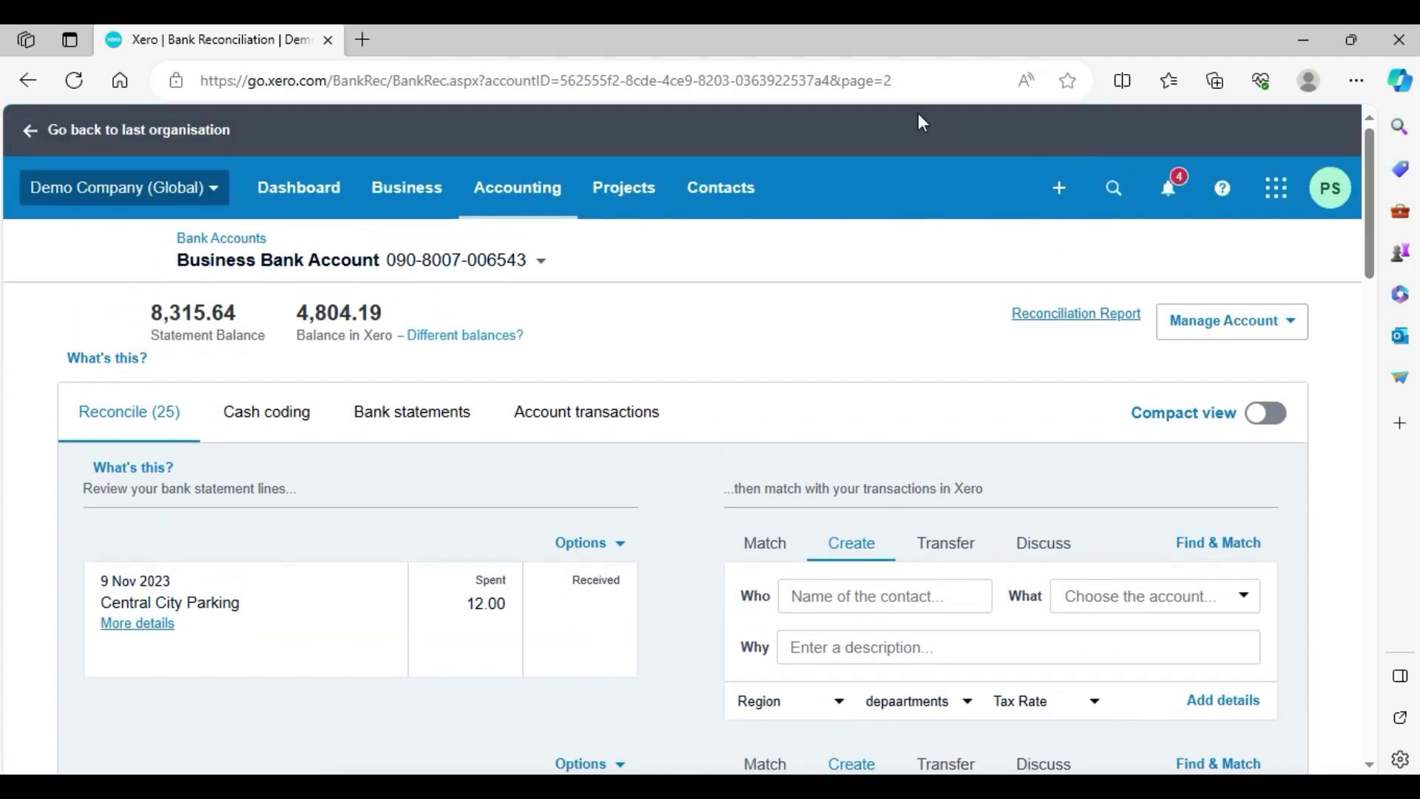
right_click(255, 37)
left_click(333, 151)
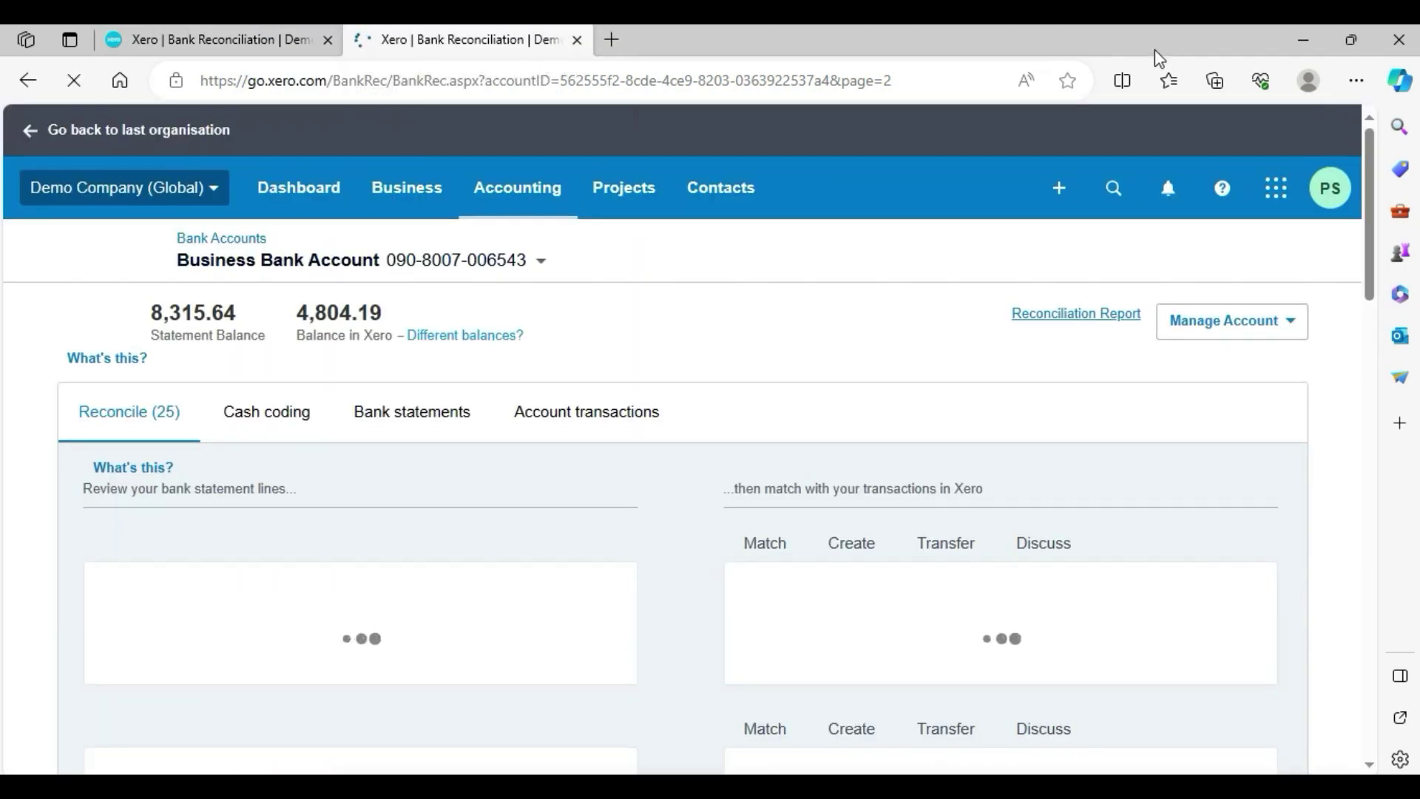
left_click(1063, 191)
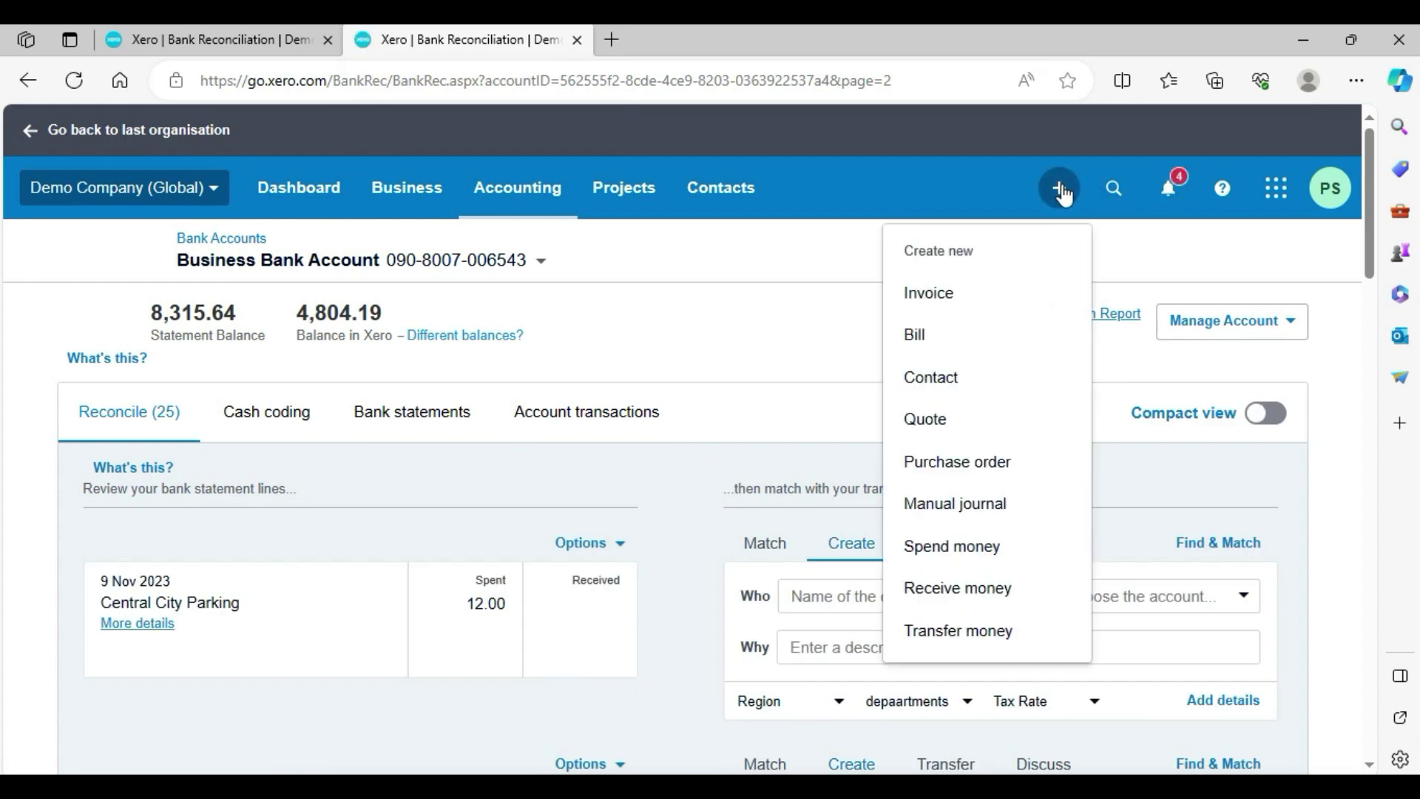
left_click(978, 549)
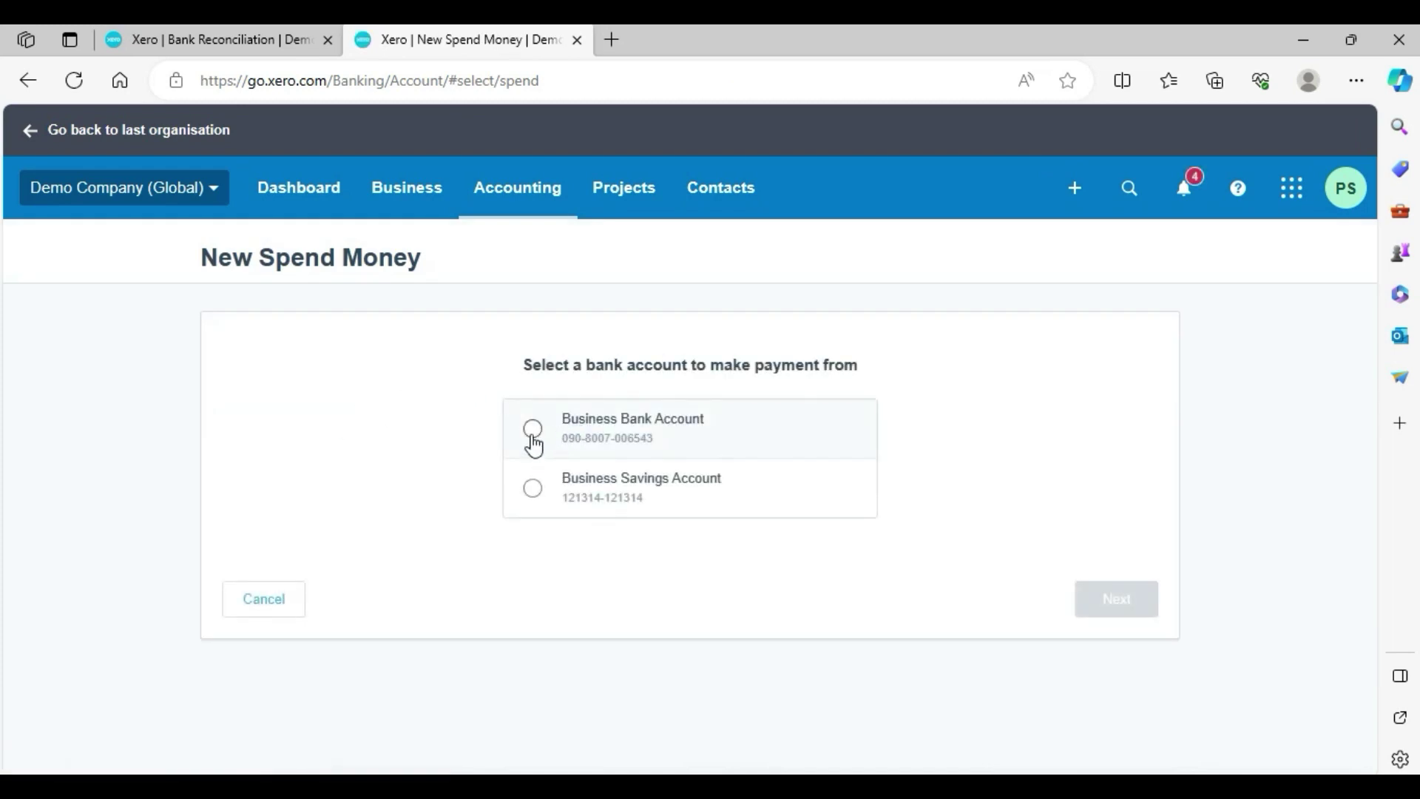
left_click(535, 440)
left_click(1146, 611)
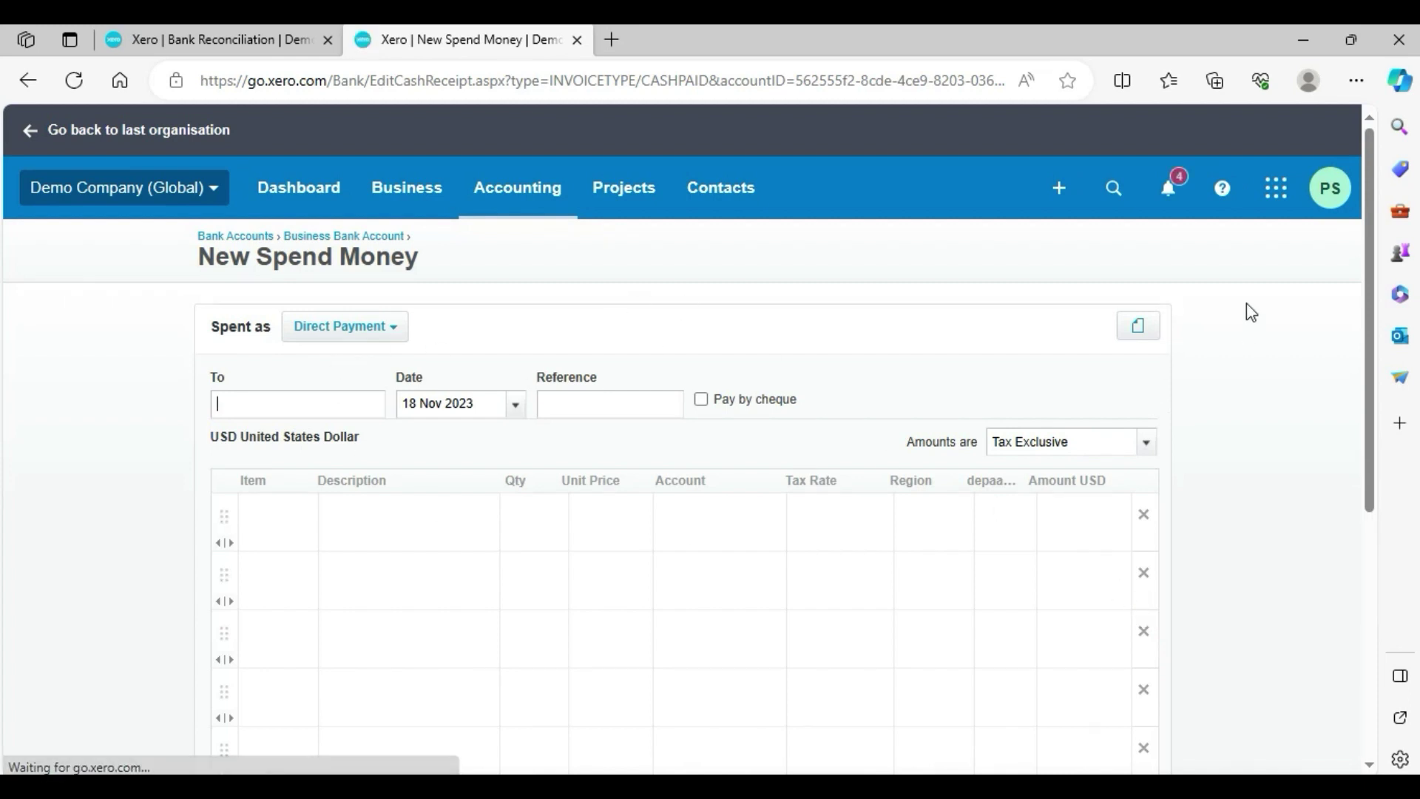
Delete the spare blank rows from the Spend Money form, leaving one row, and close the tab without saving
scroll(1352, 296, "down", 3)
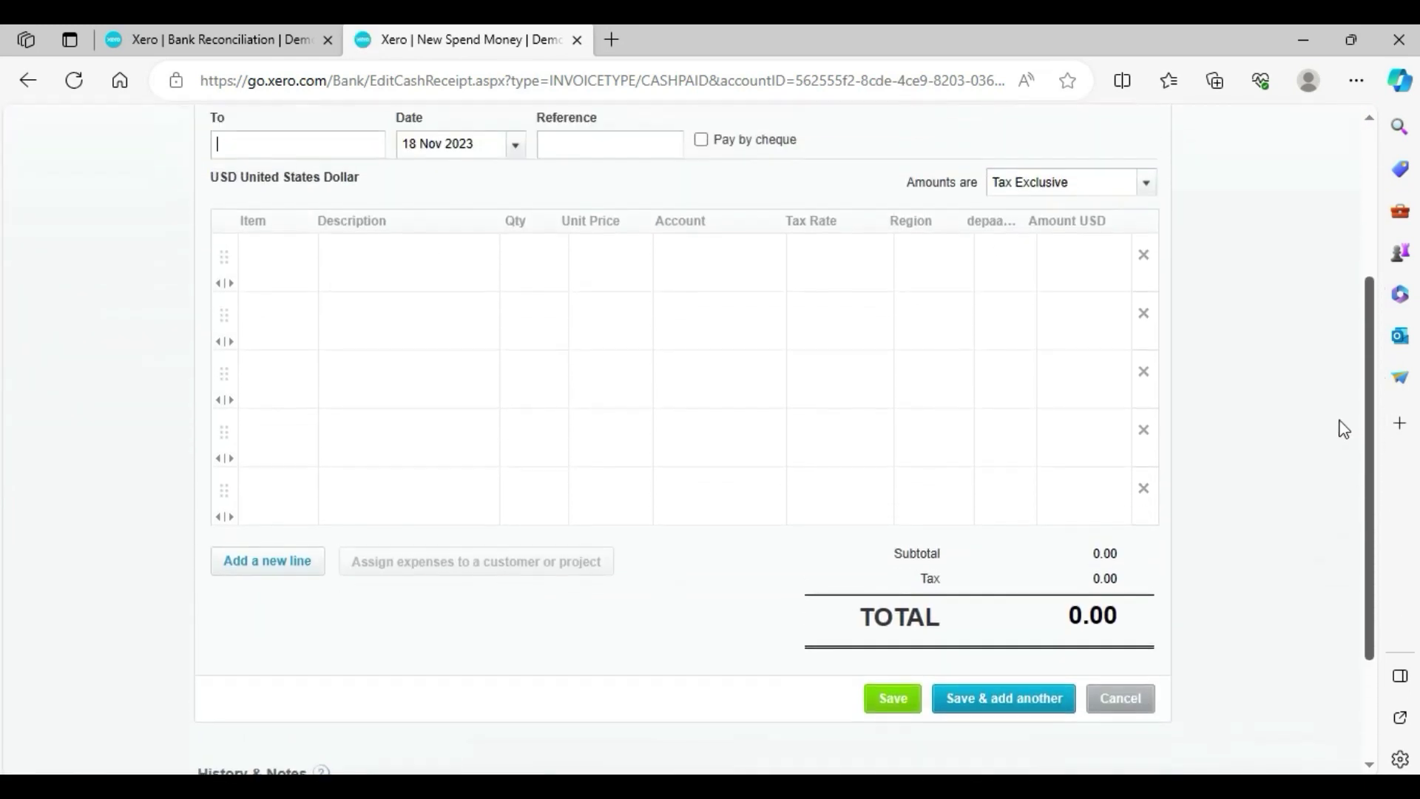
left_click(1143, 313)
left_click(1144, 313)
left_click(1143, 317)
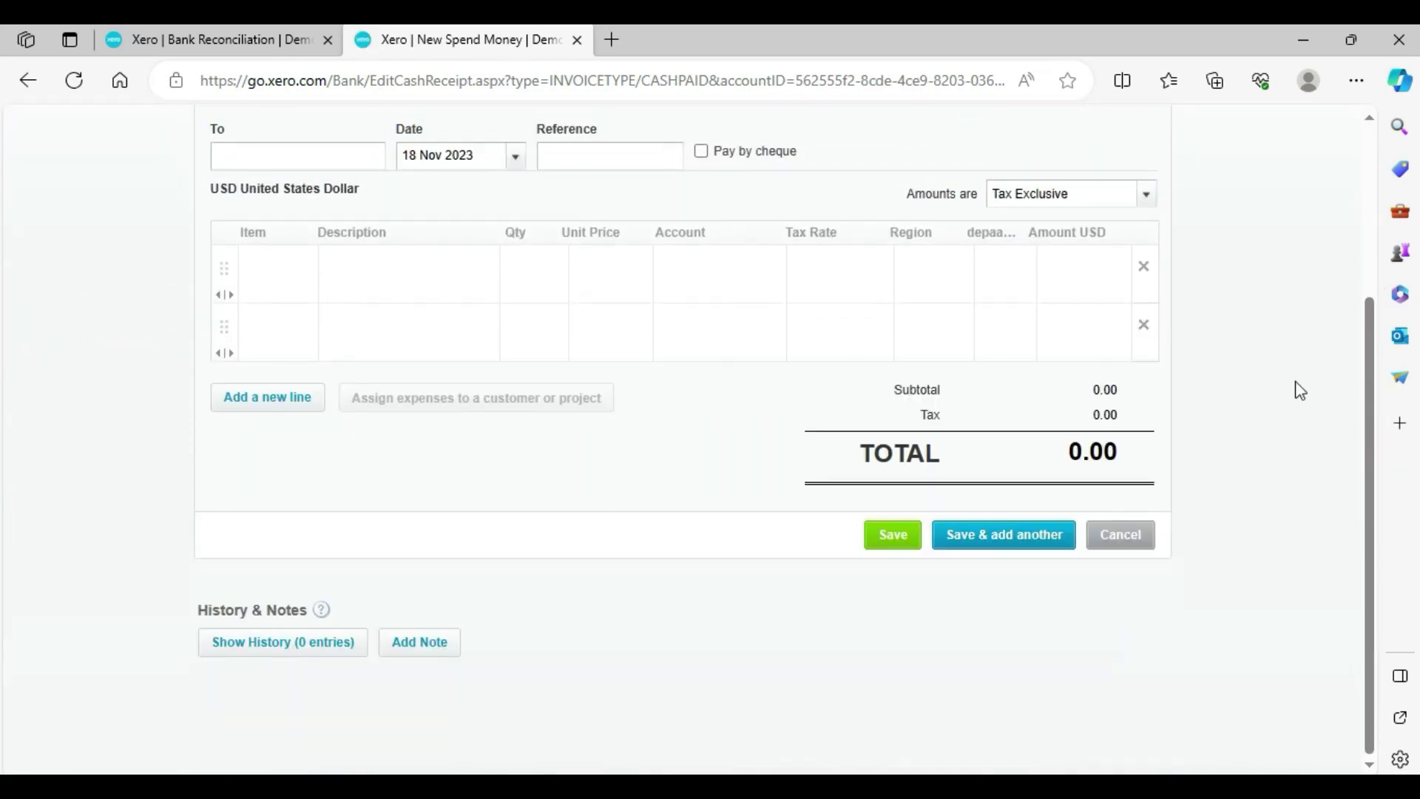
left_click(1146, 325)
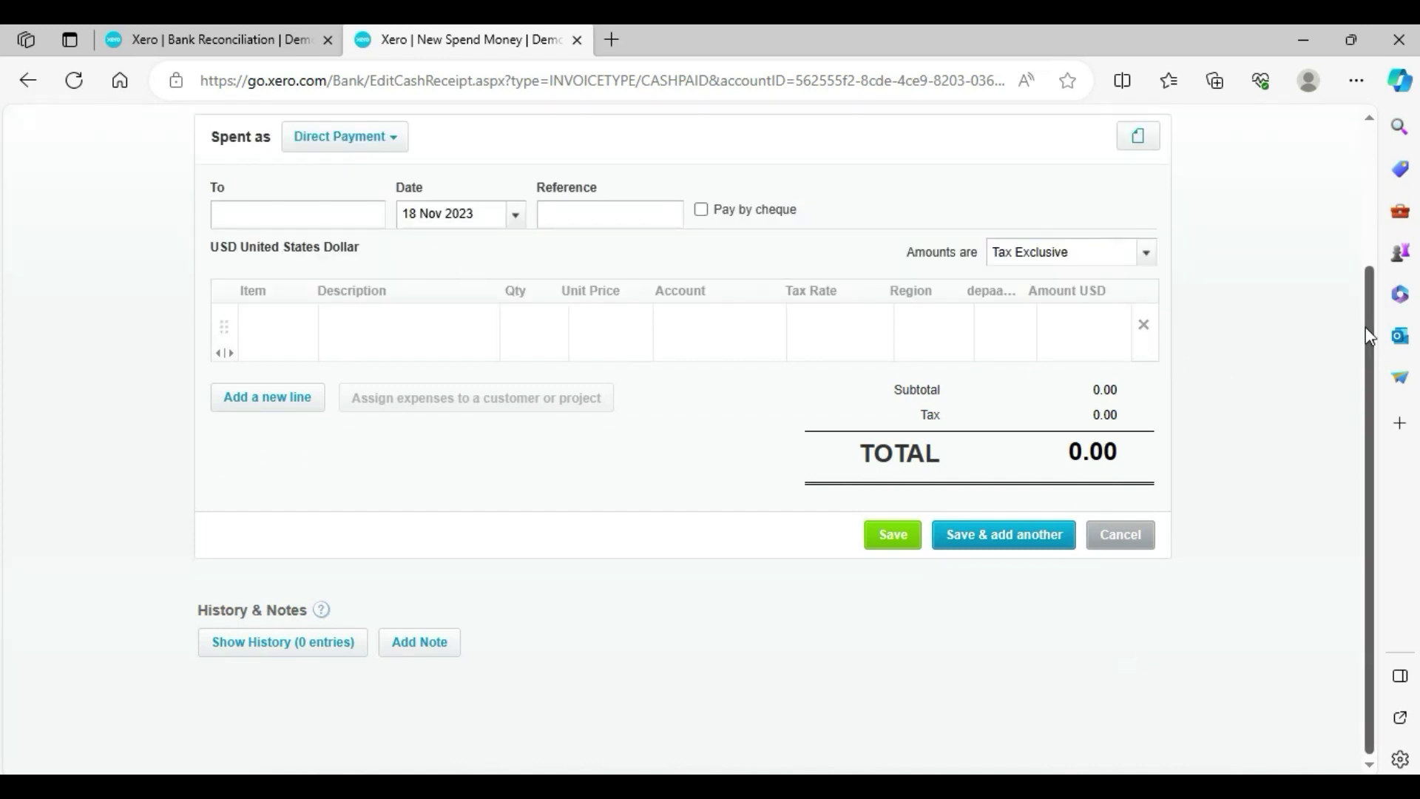
scroll(1370, 385, "up", 3)
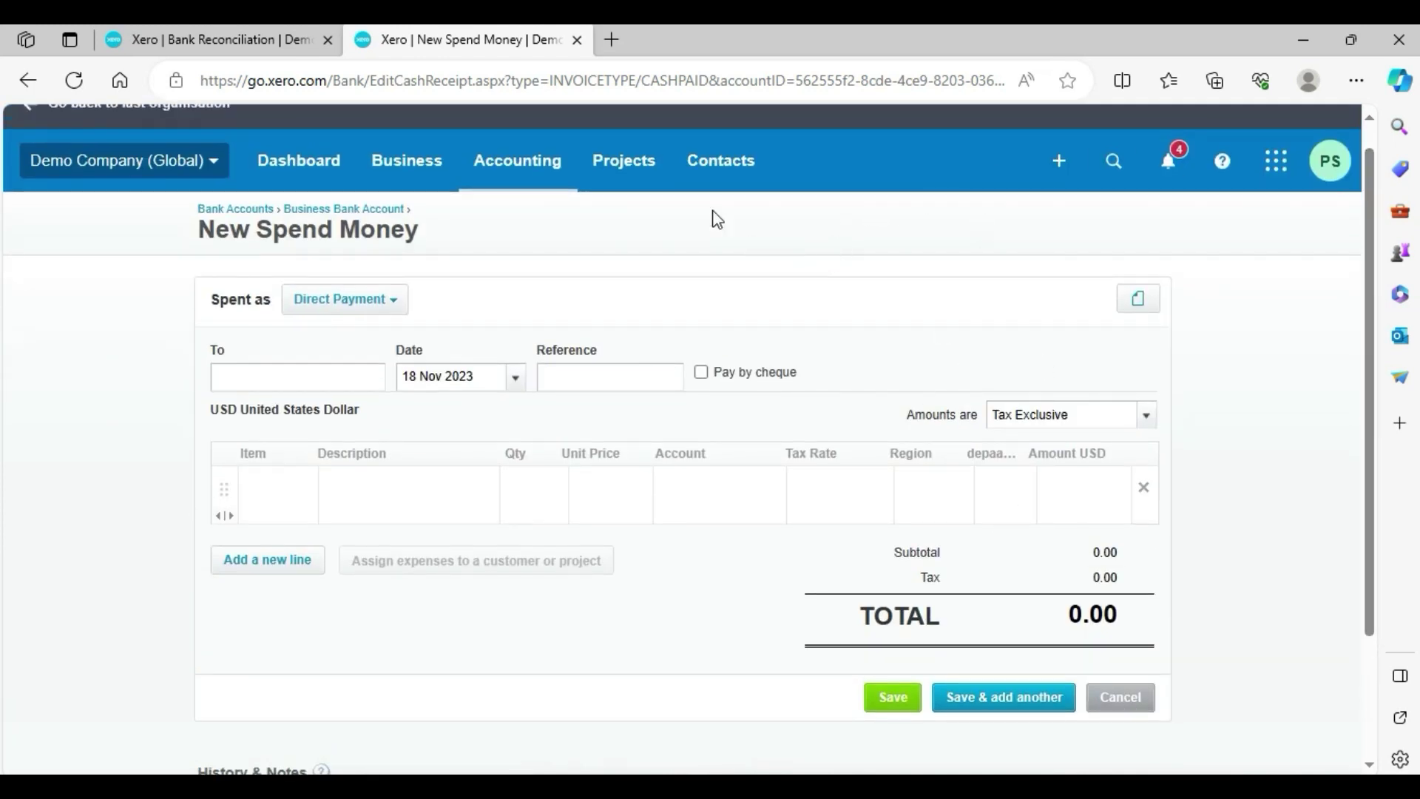
left_click(577, 40)
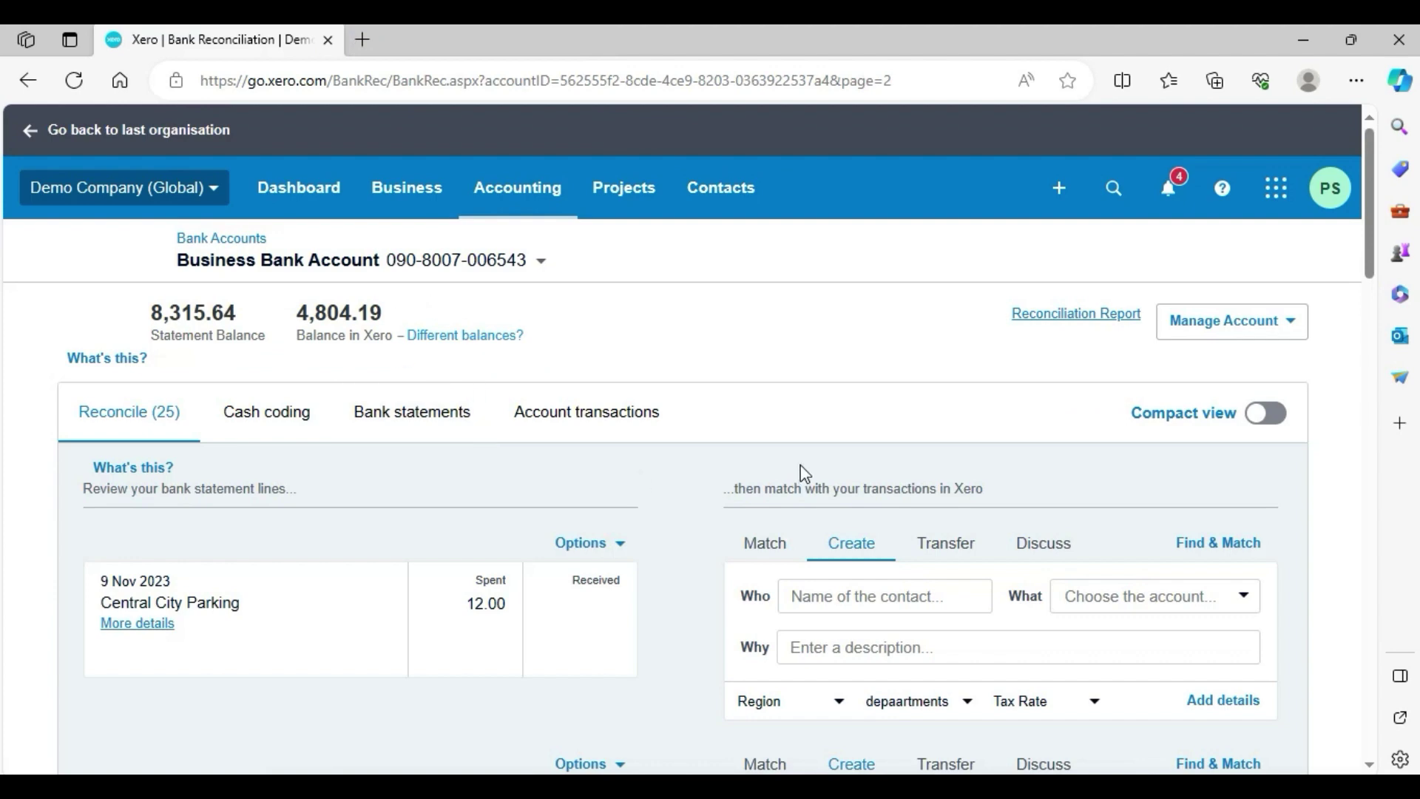
Copy the payee name from the 9 Nov 2023 statement line and add Central City Parking as its new contact
scroll(1370, 256, "down", 3)
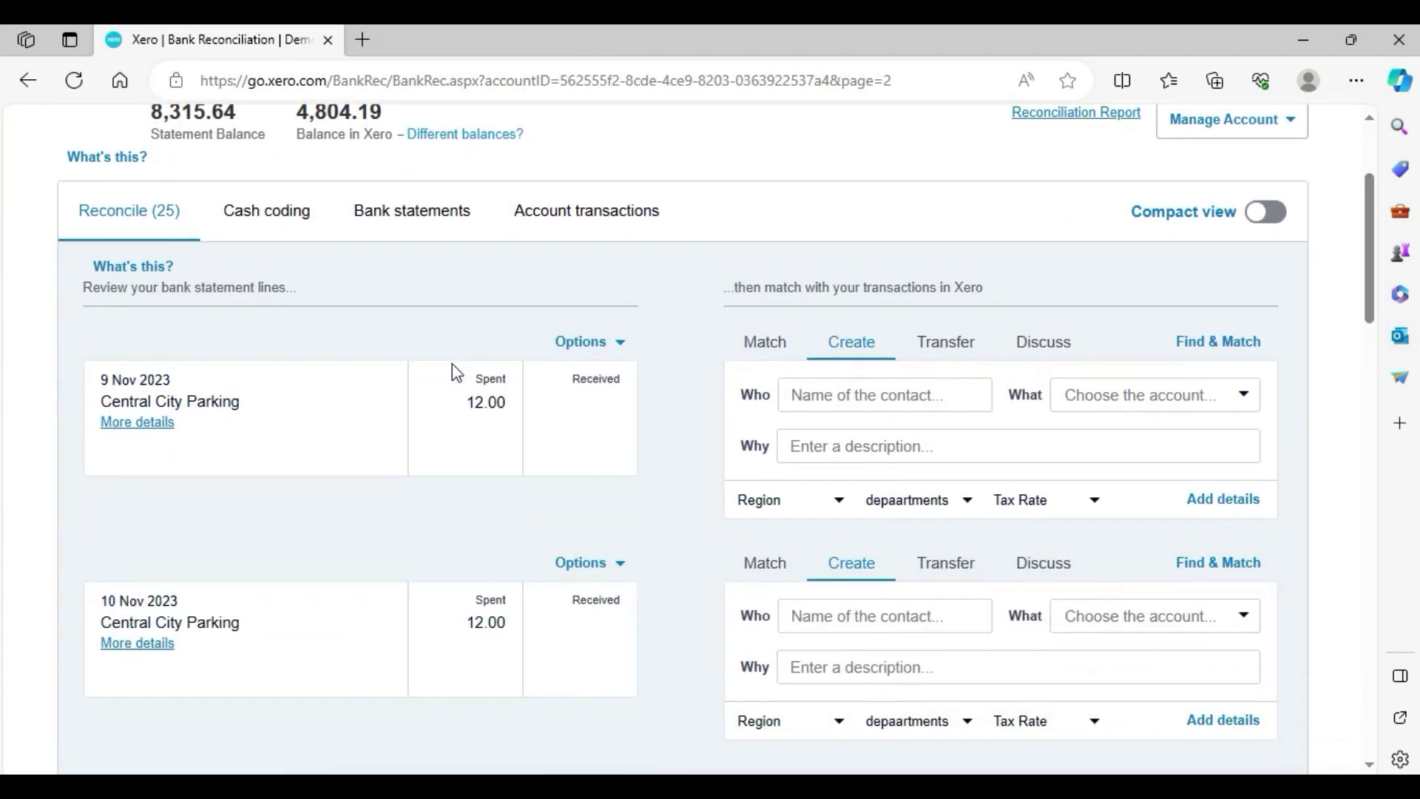
left_click_drag(241, 402, 102, 402)
key("ctrl+c")
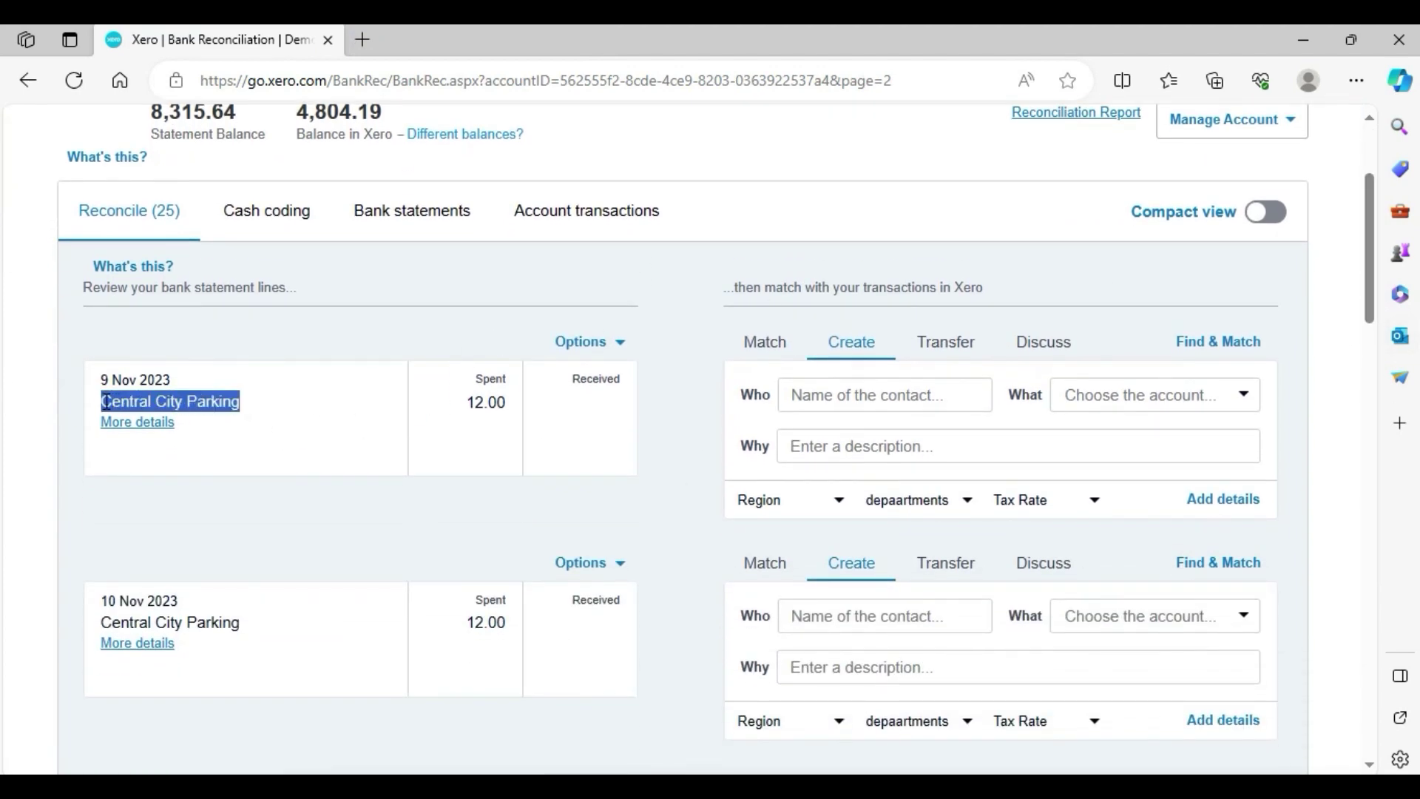
left_click(832, 390)
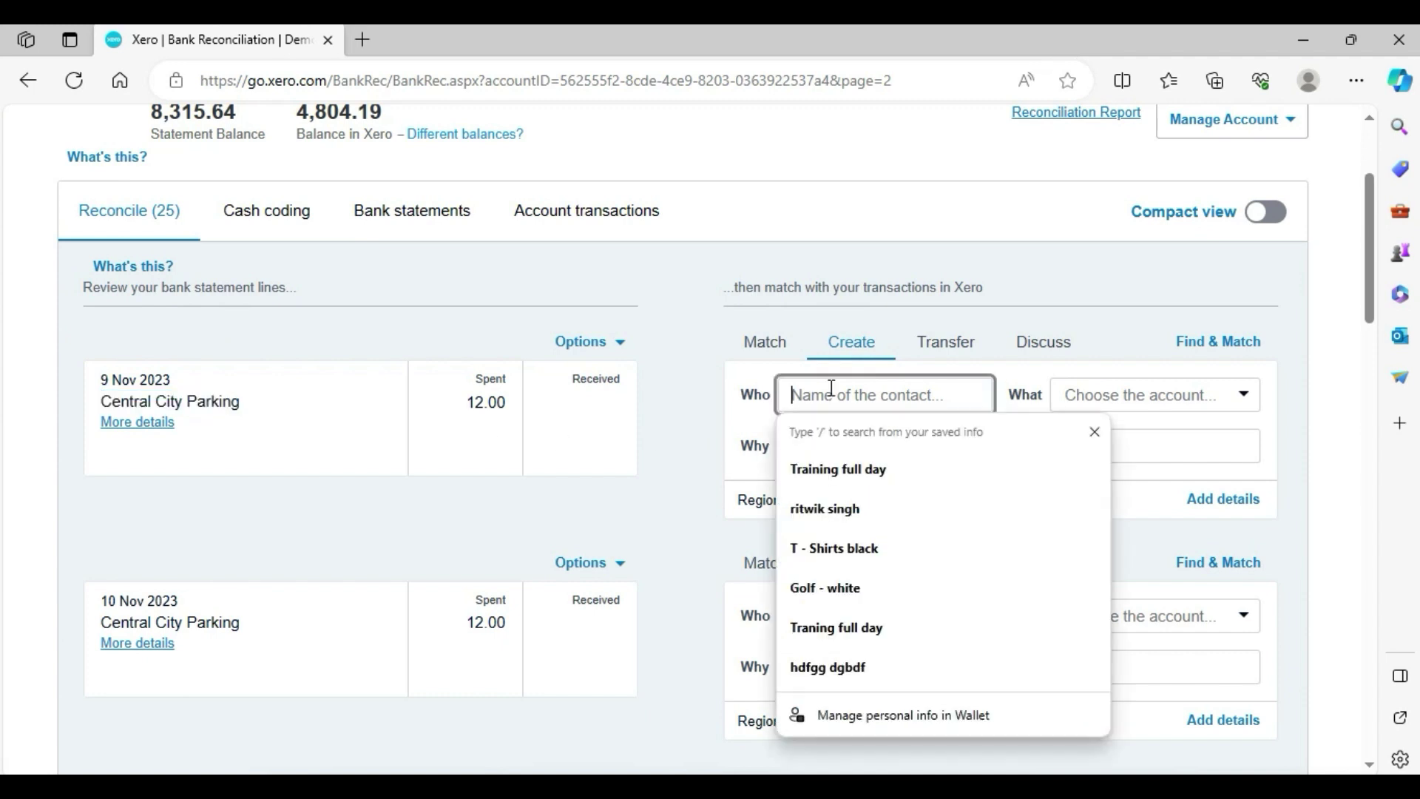
key("ctrl+v")
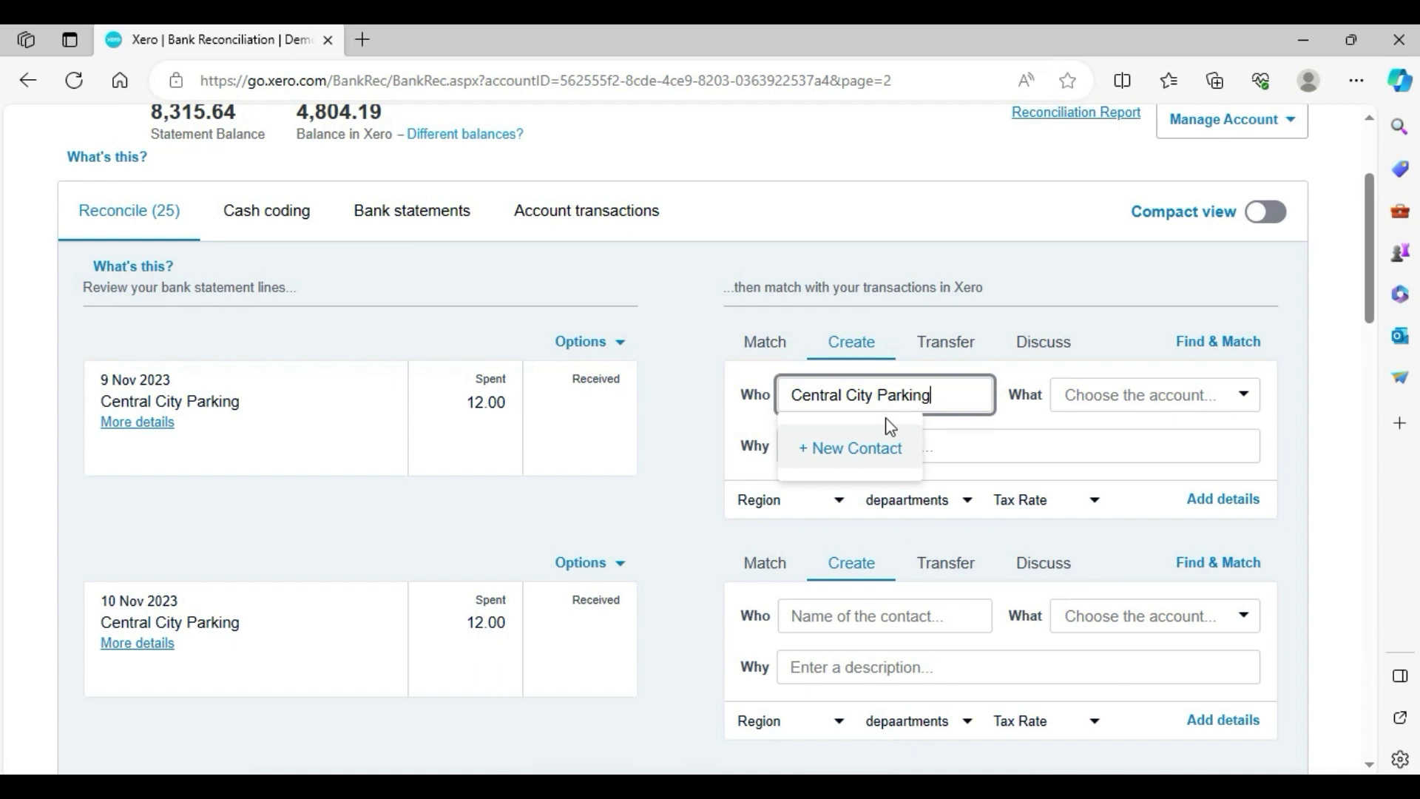
left_click(871, 449)
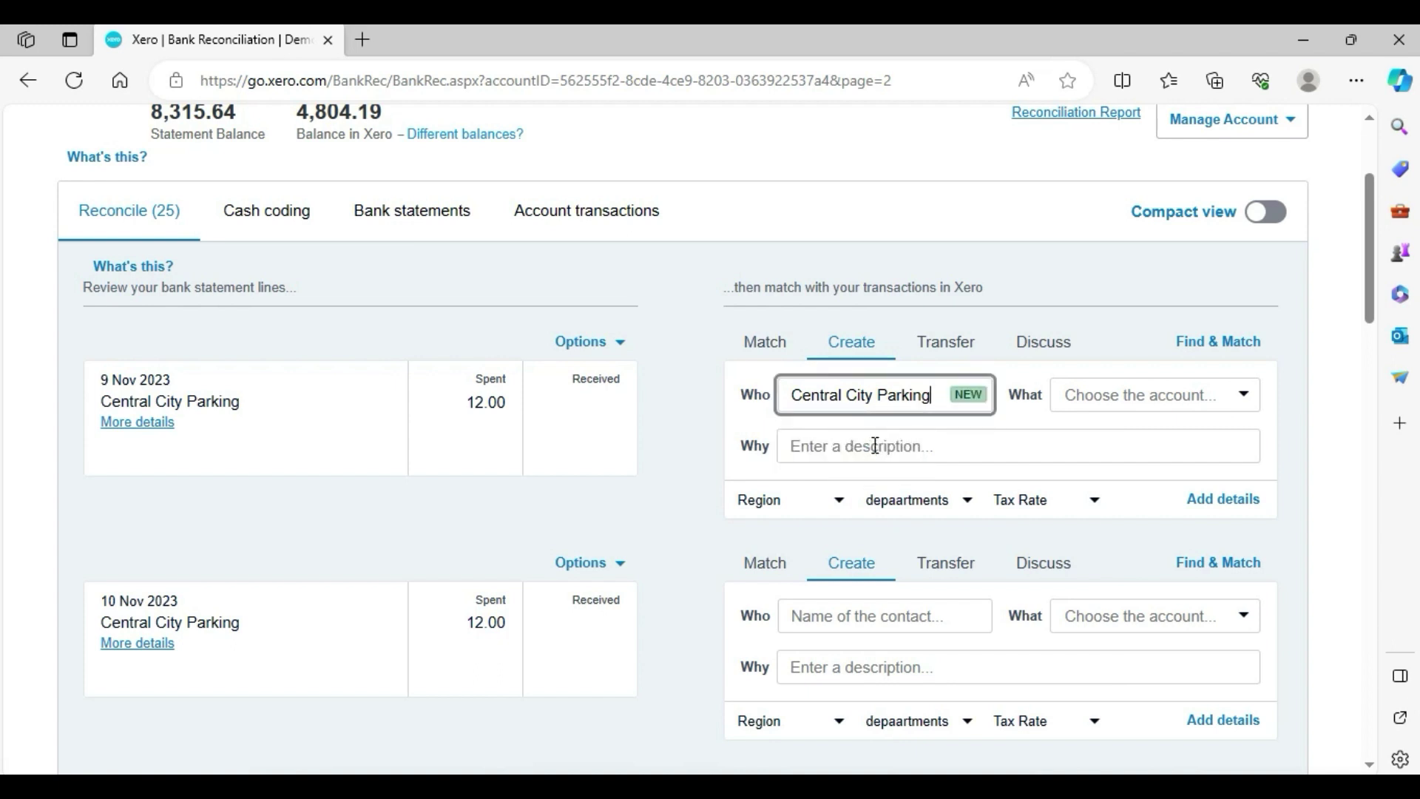
Code the 9 Nov 2023 Central City Parking line to 449 - Motor Vehicle Expenses, describe it as "abc parking" and open its detailed entry form
left_click(1254, 406)
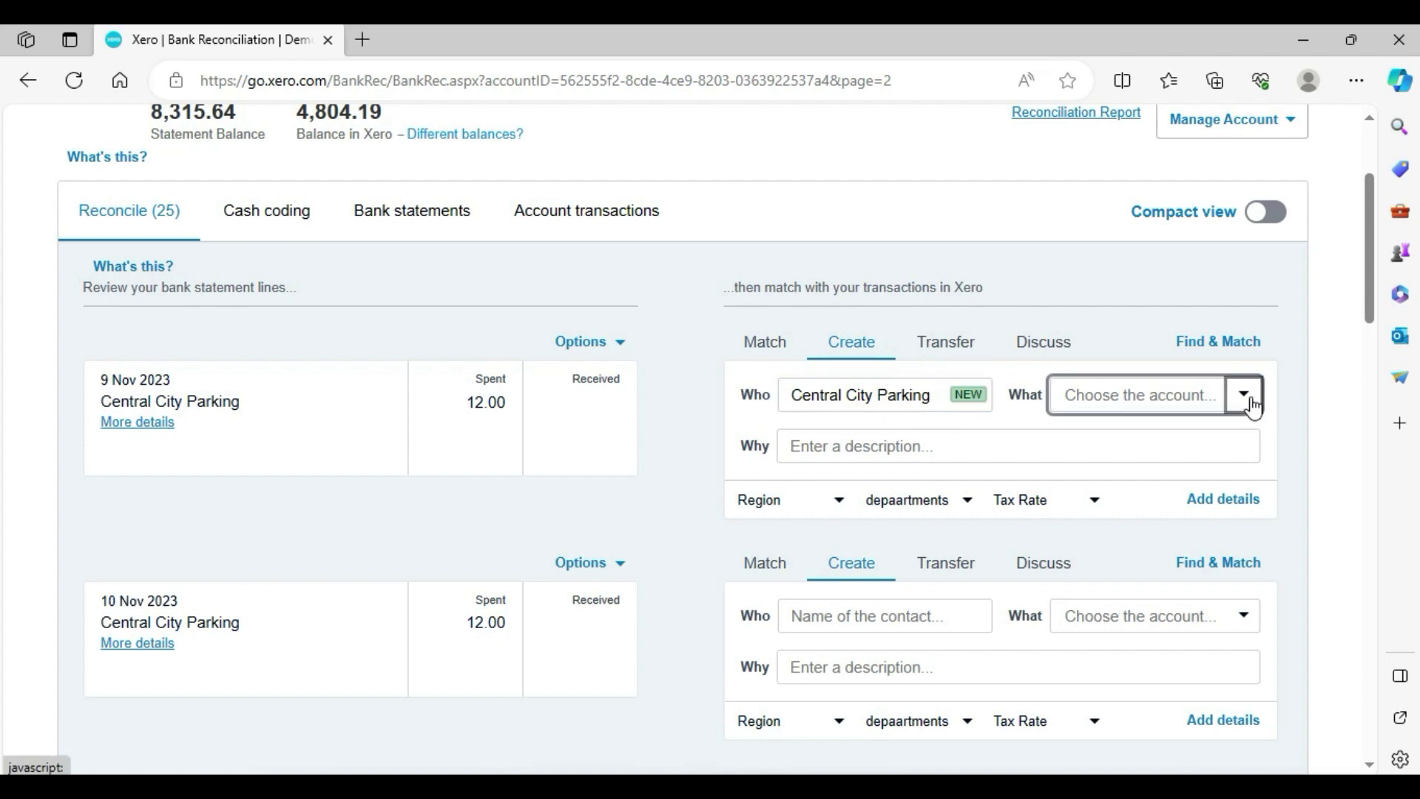
left_click_drag(1354, 447, 1359, 512)
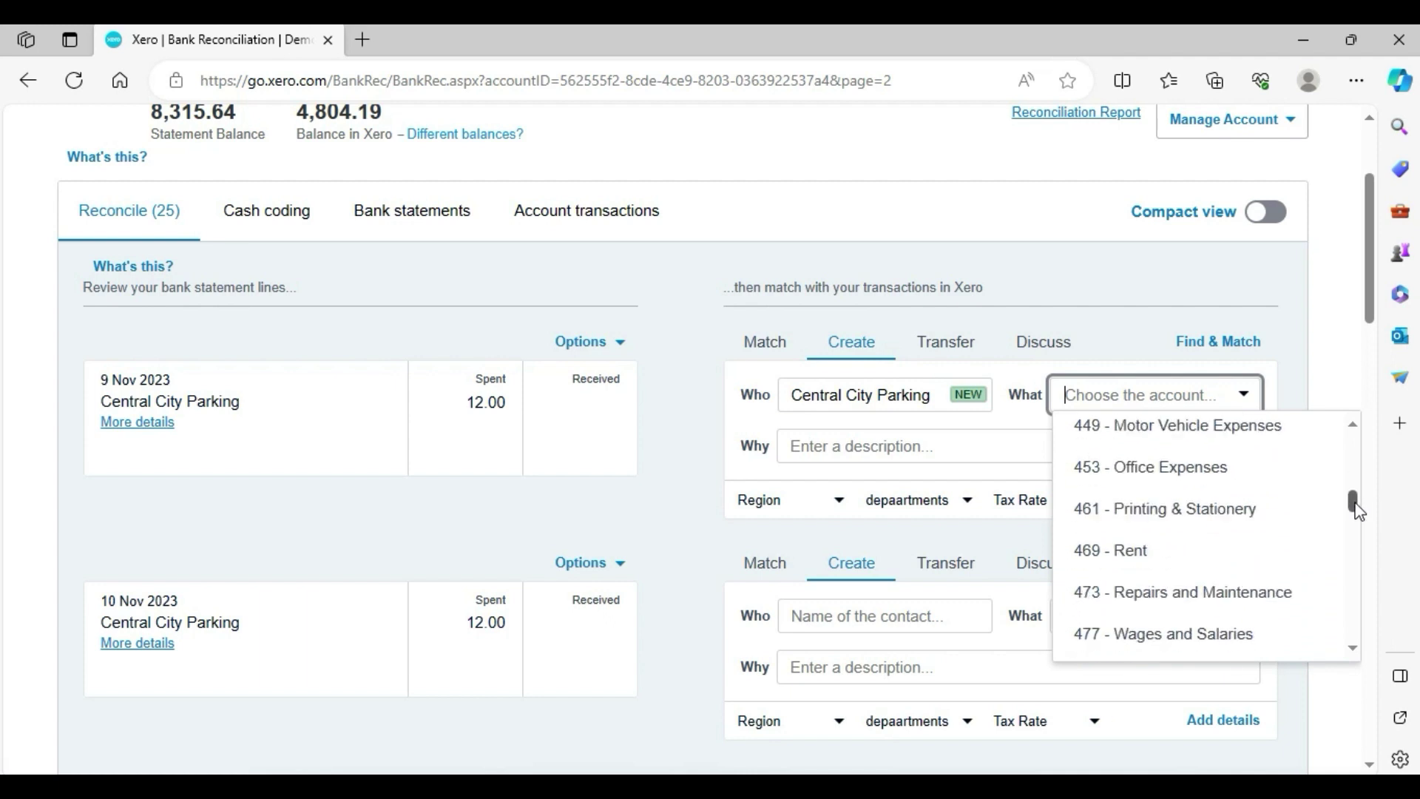
left_click(1214, 429)
left_click(1058, 447)
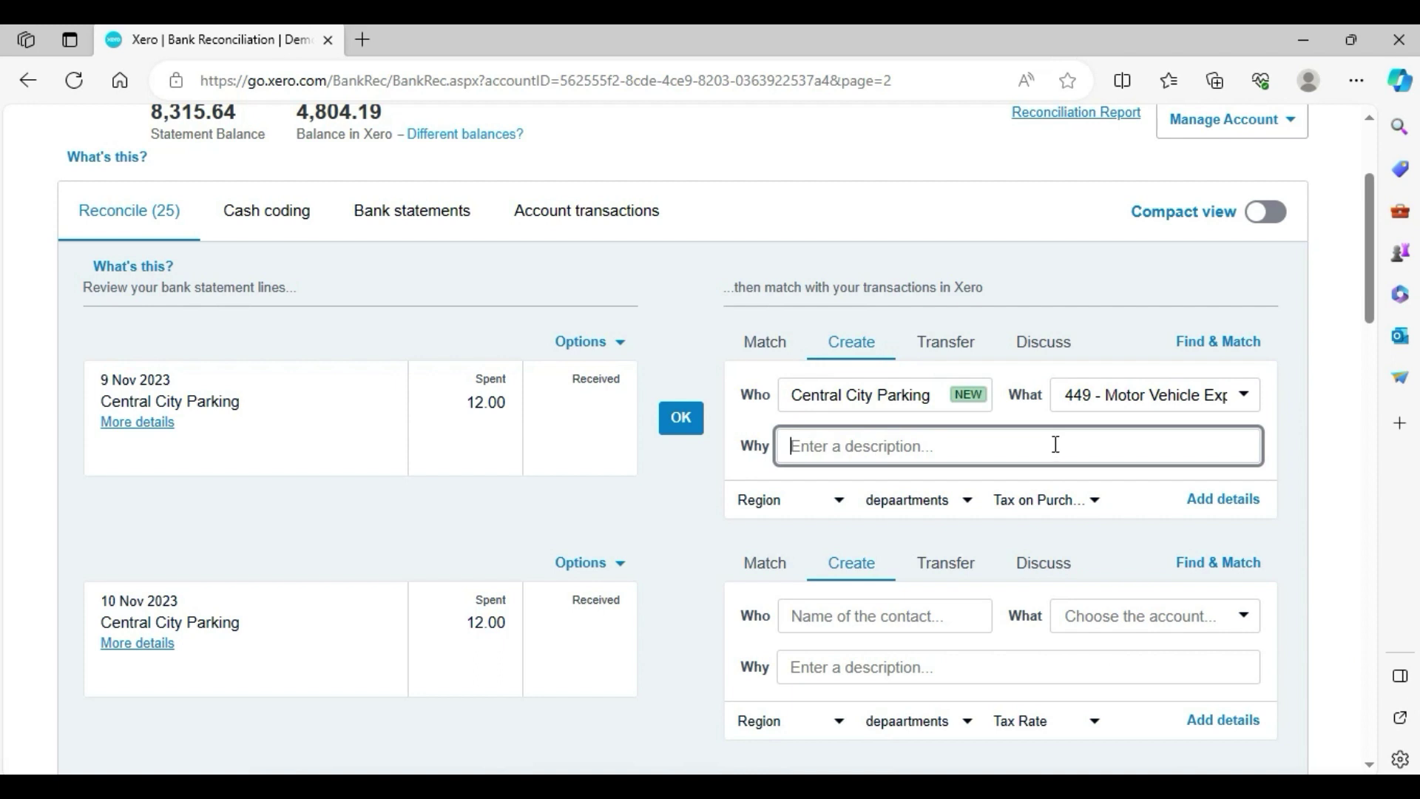
type("abc par")
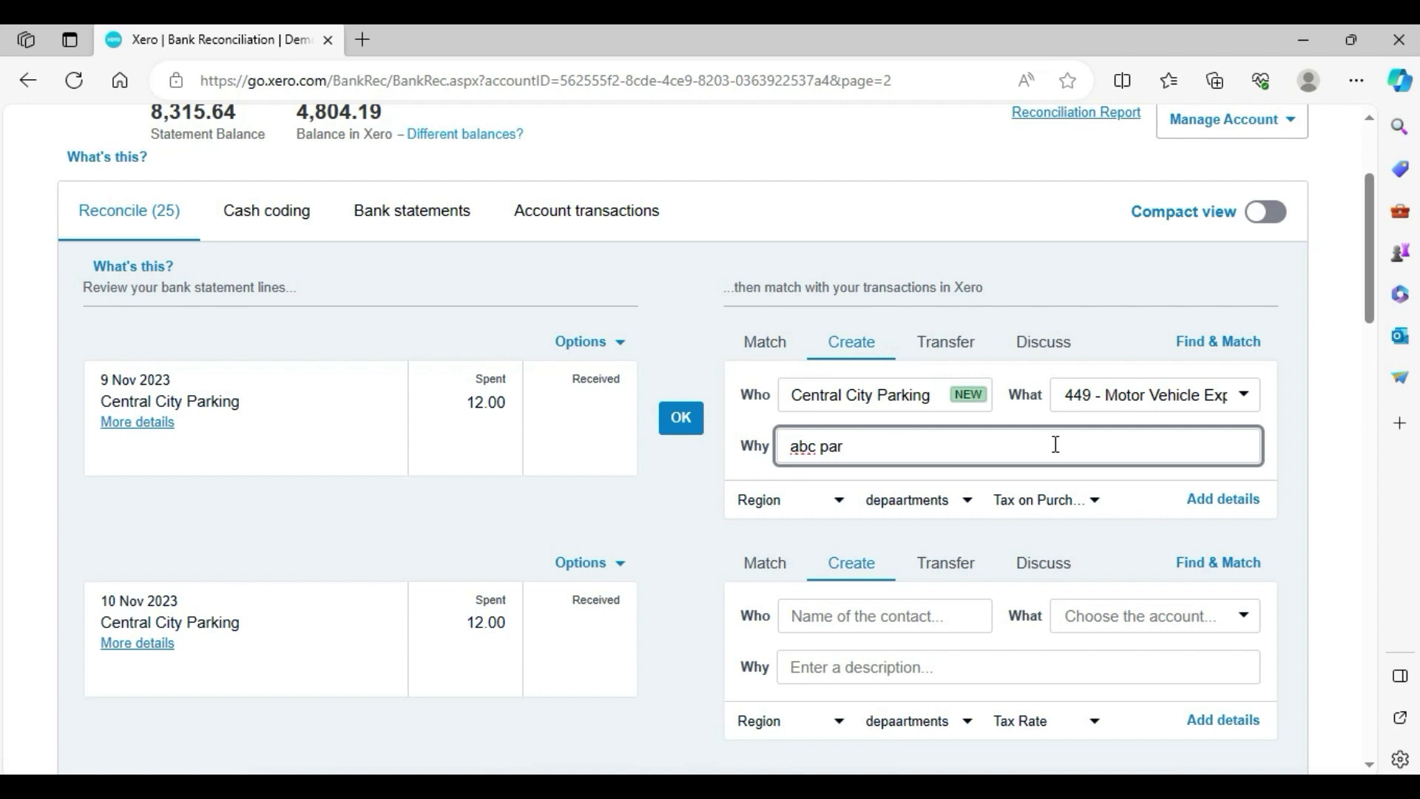
type("king")
left_click(1224, 499)
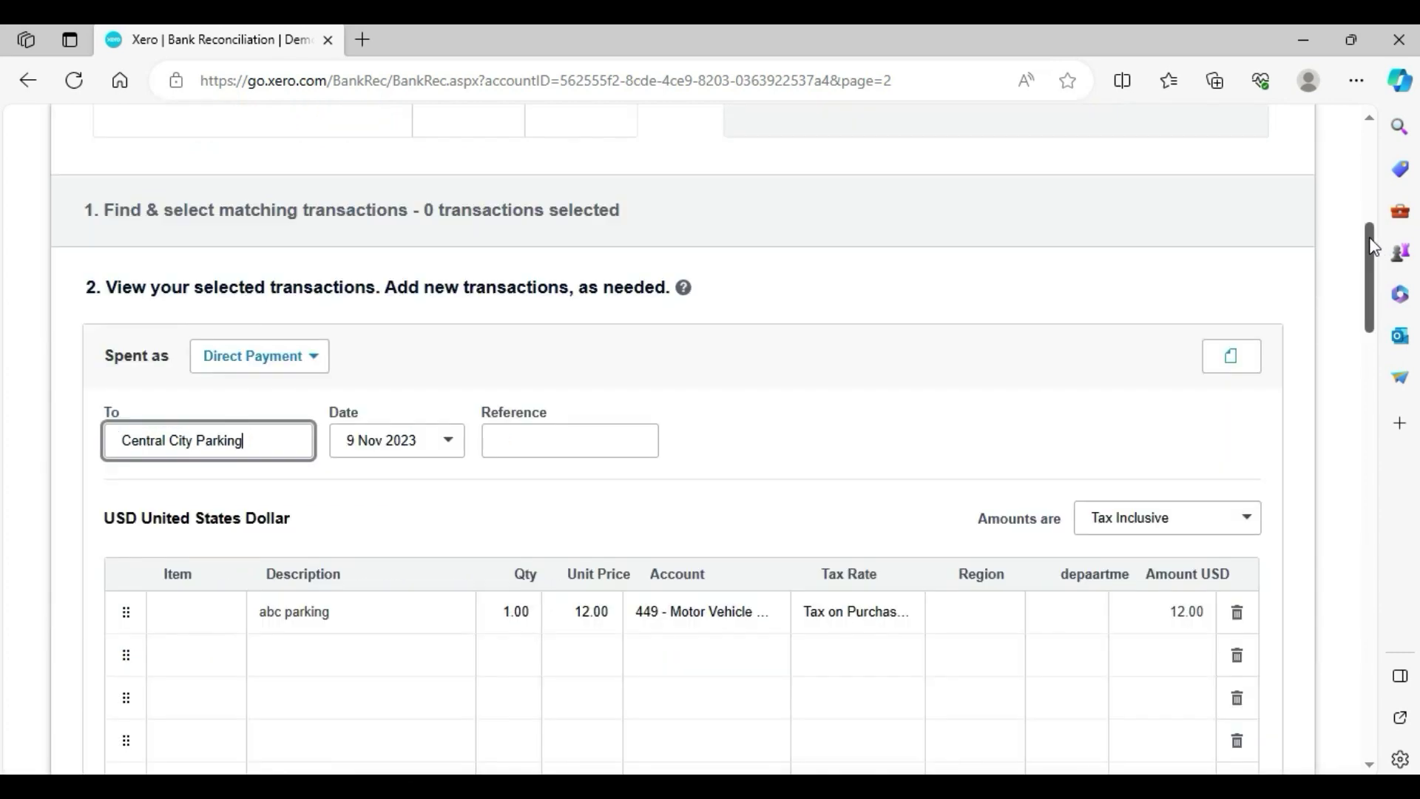
Delete the four blank rows from the 9 Nov 2023 Central City Parking entry form, leaving only the "abc parking" row
left_click_drag(1370, 245, 1370, 294)
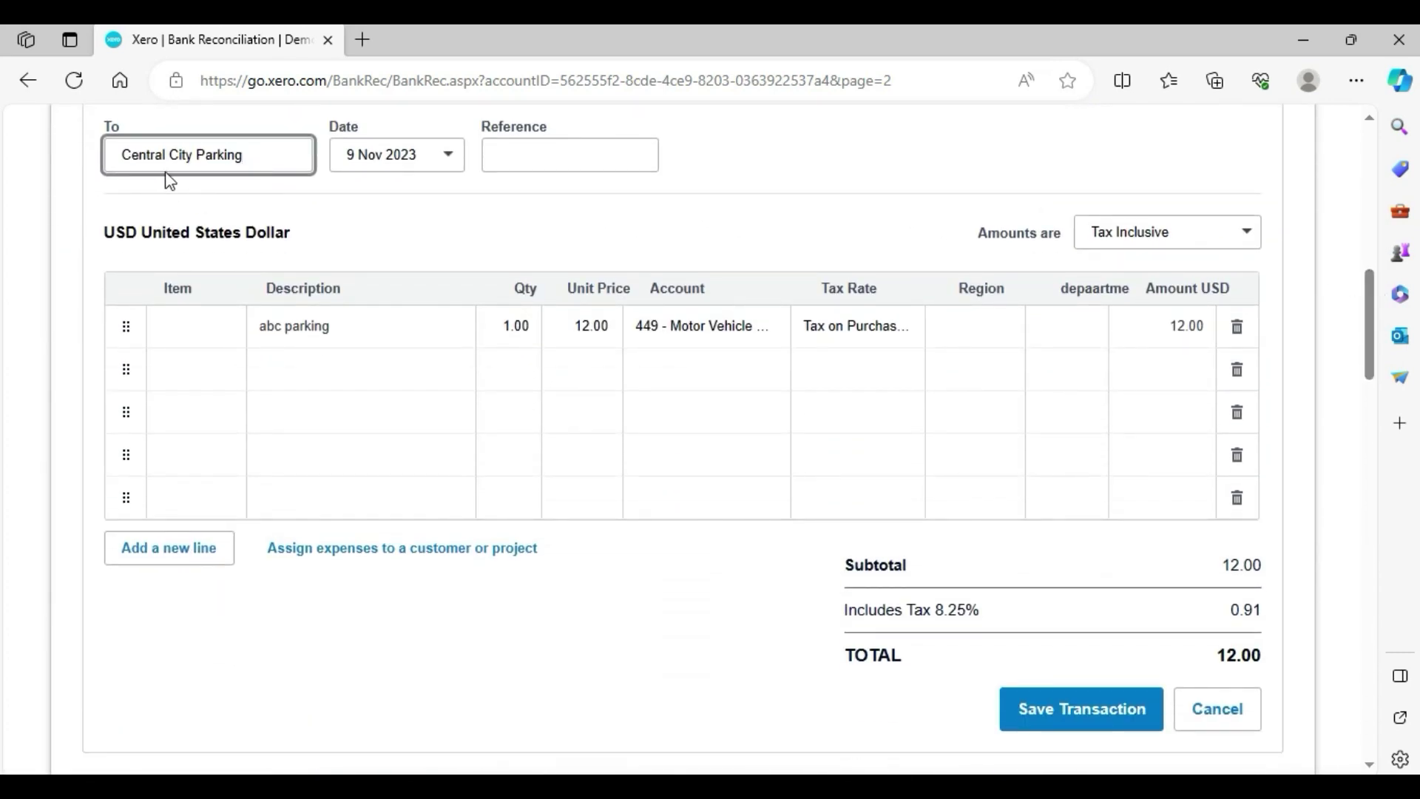
left_click(1237, 369)
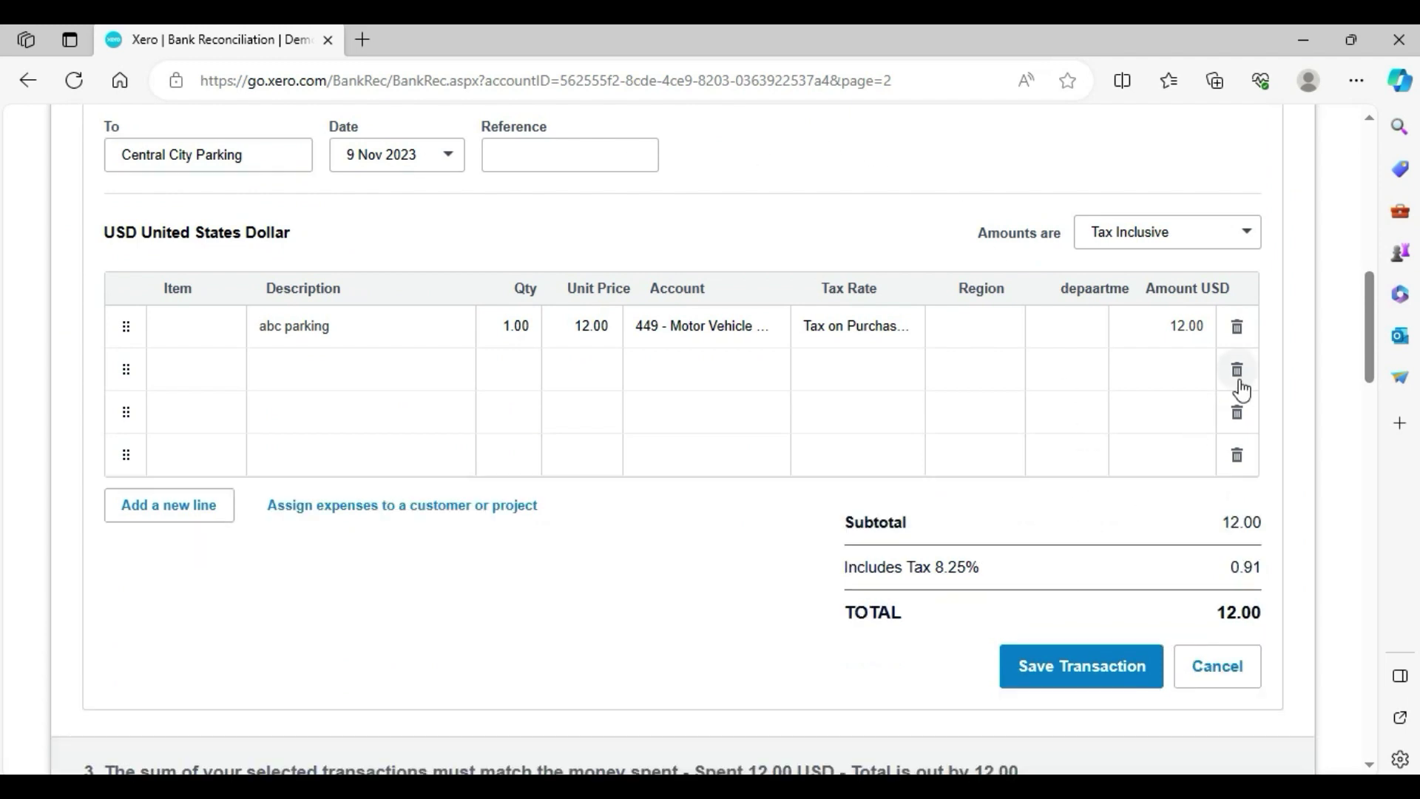
left_click(1237, 369)
left_click(1237, 369)
left_click(1237, 369)
scroll(723, 250, "up", 2)
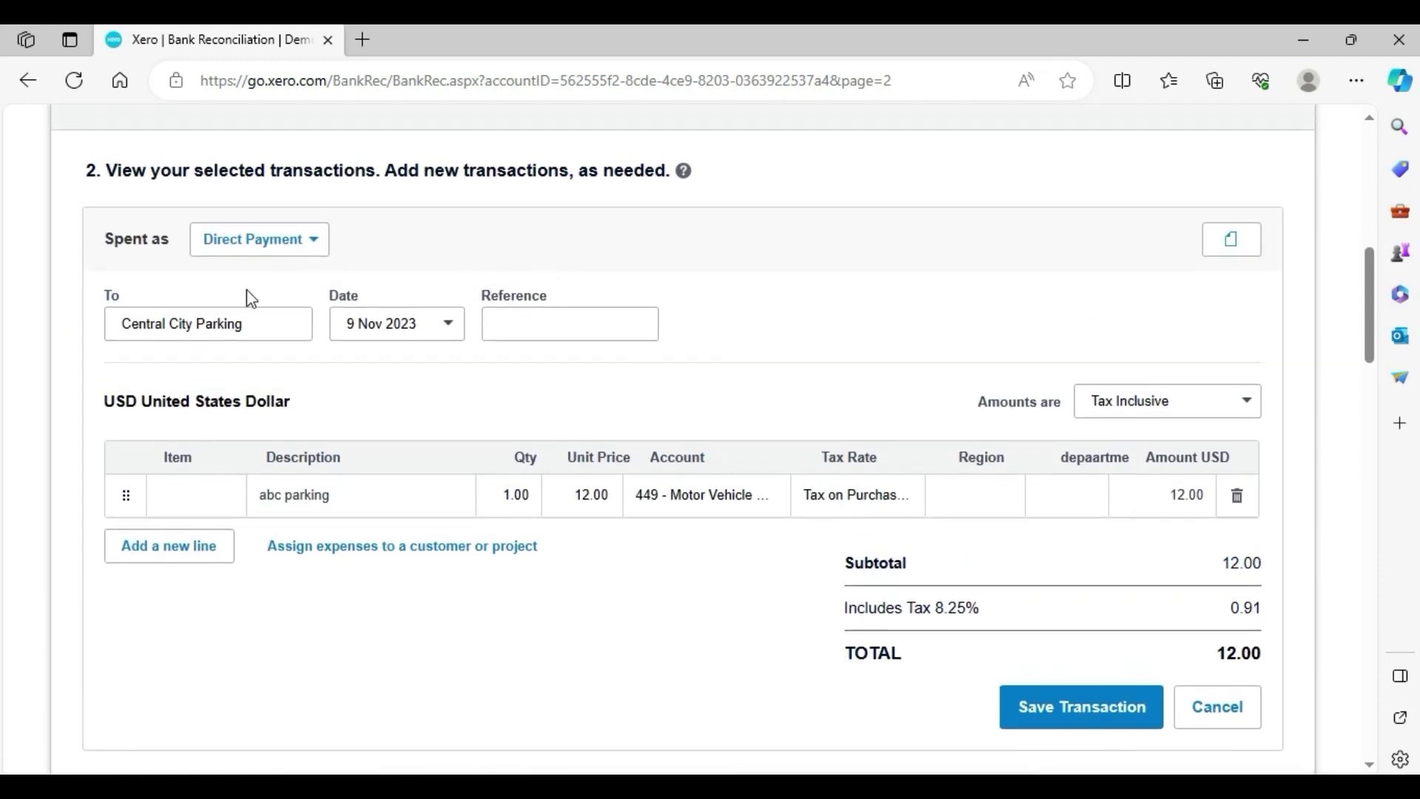
Open a new Spend Money form for the Business Bank Account in a duplicate tab and compare it with the Central City Parking entry
right_click(210, 35)
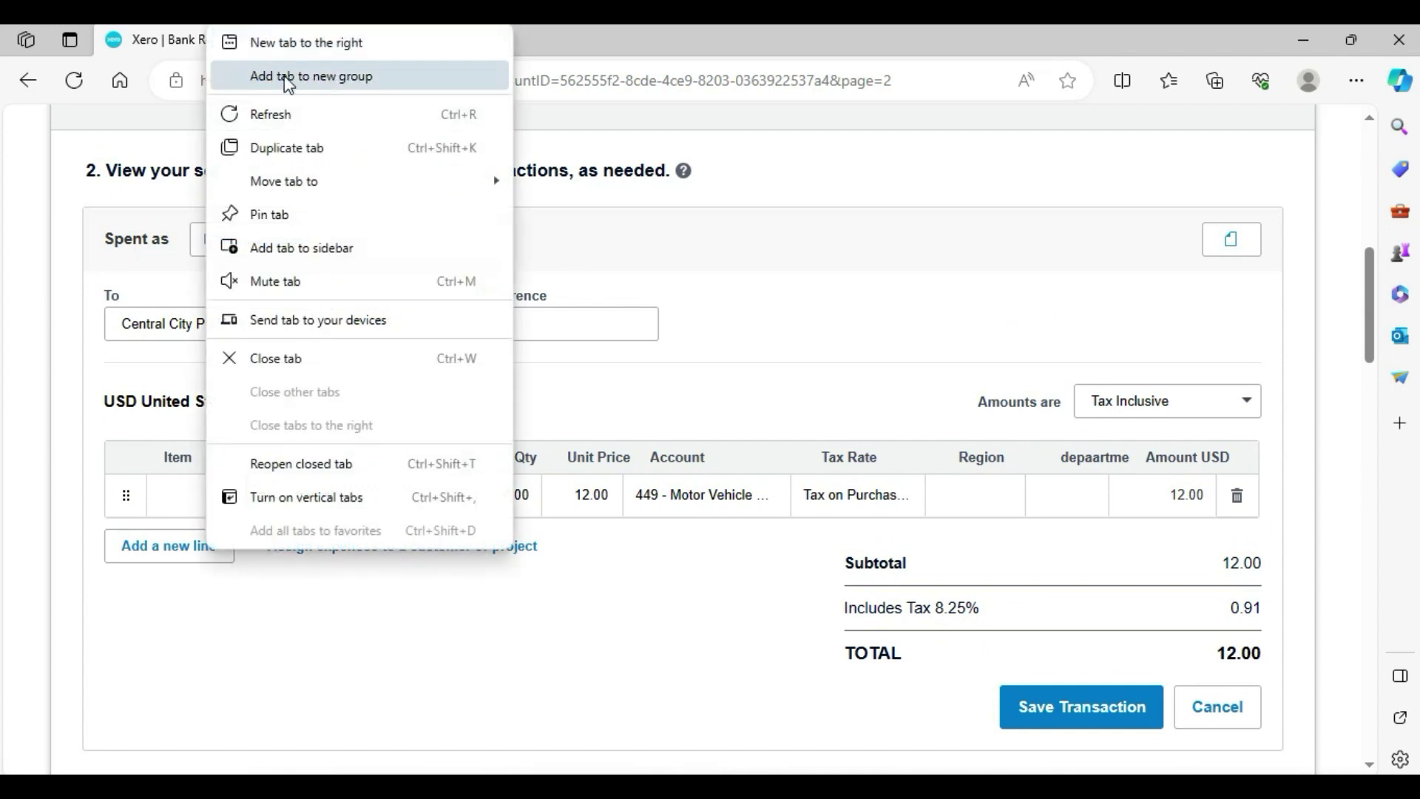
left_click(337, 149)
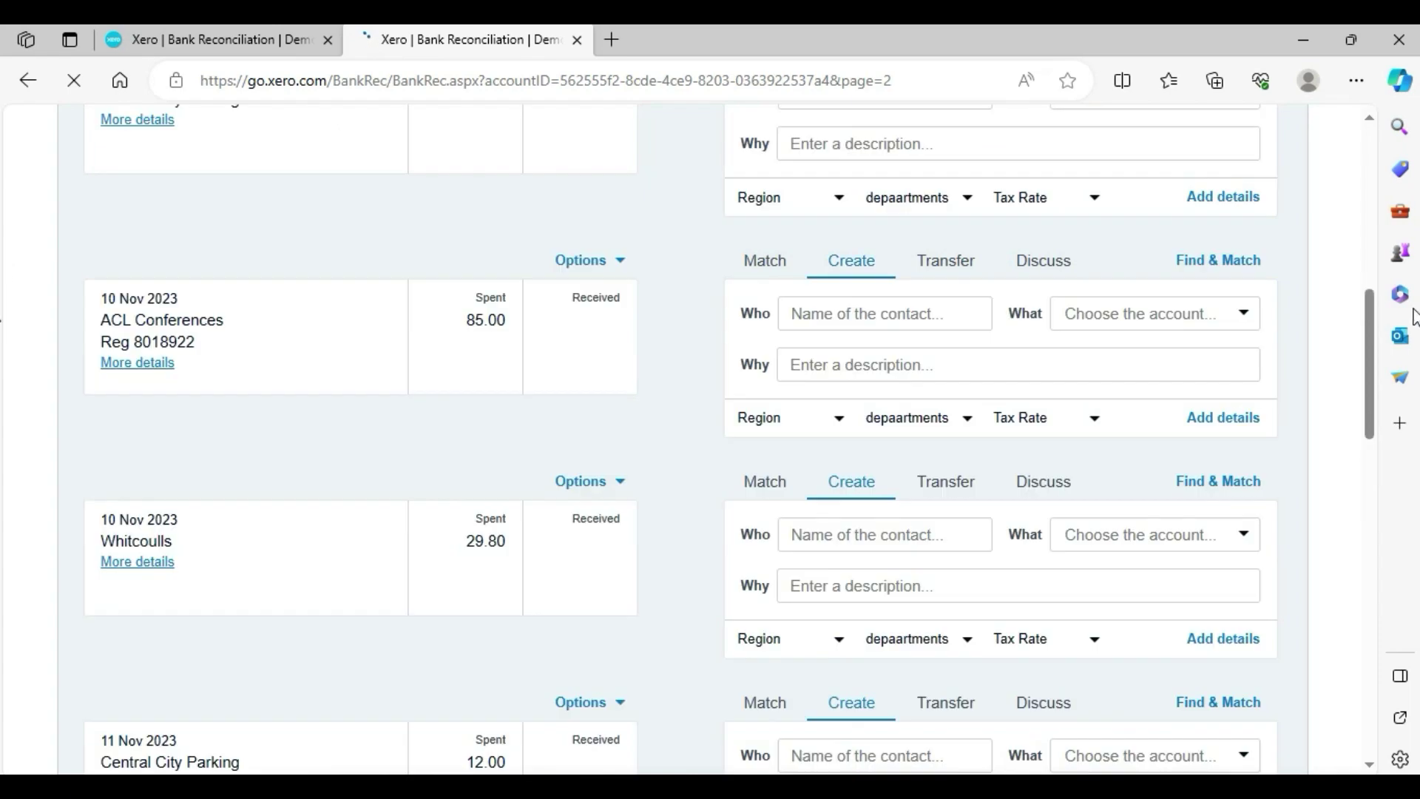
left_click_drag(1372, 344, 1331, 127)
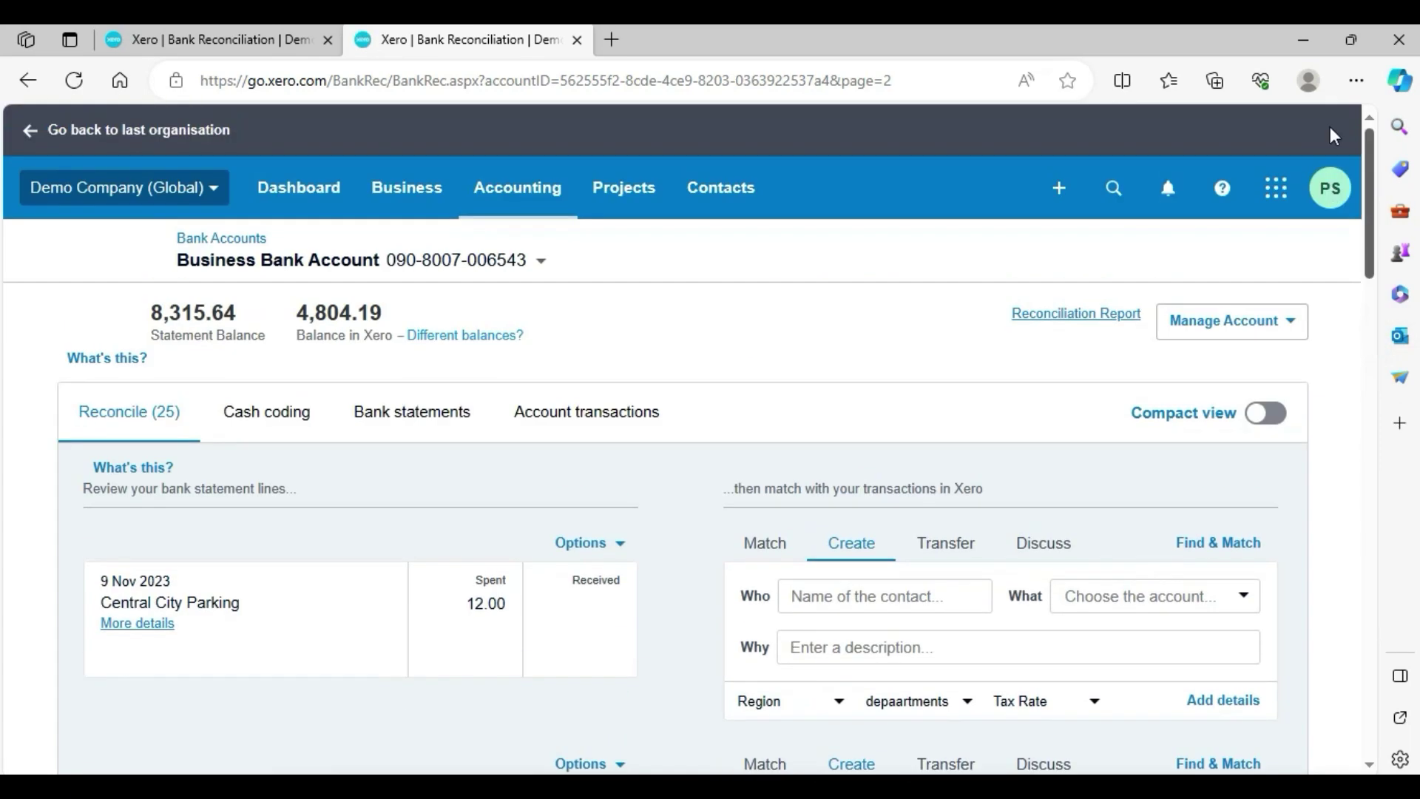
left_click(1059, 189)
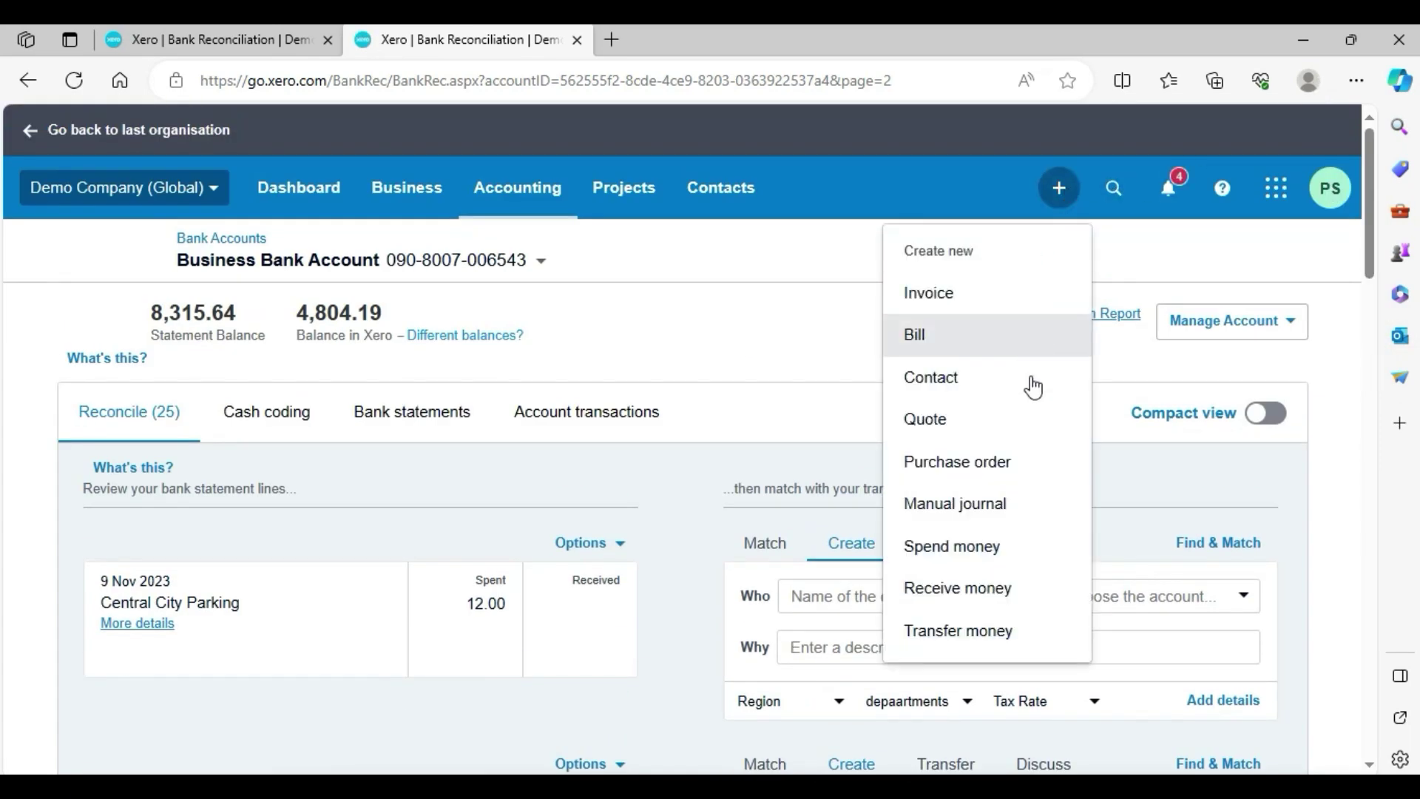
left_click(957, 552)
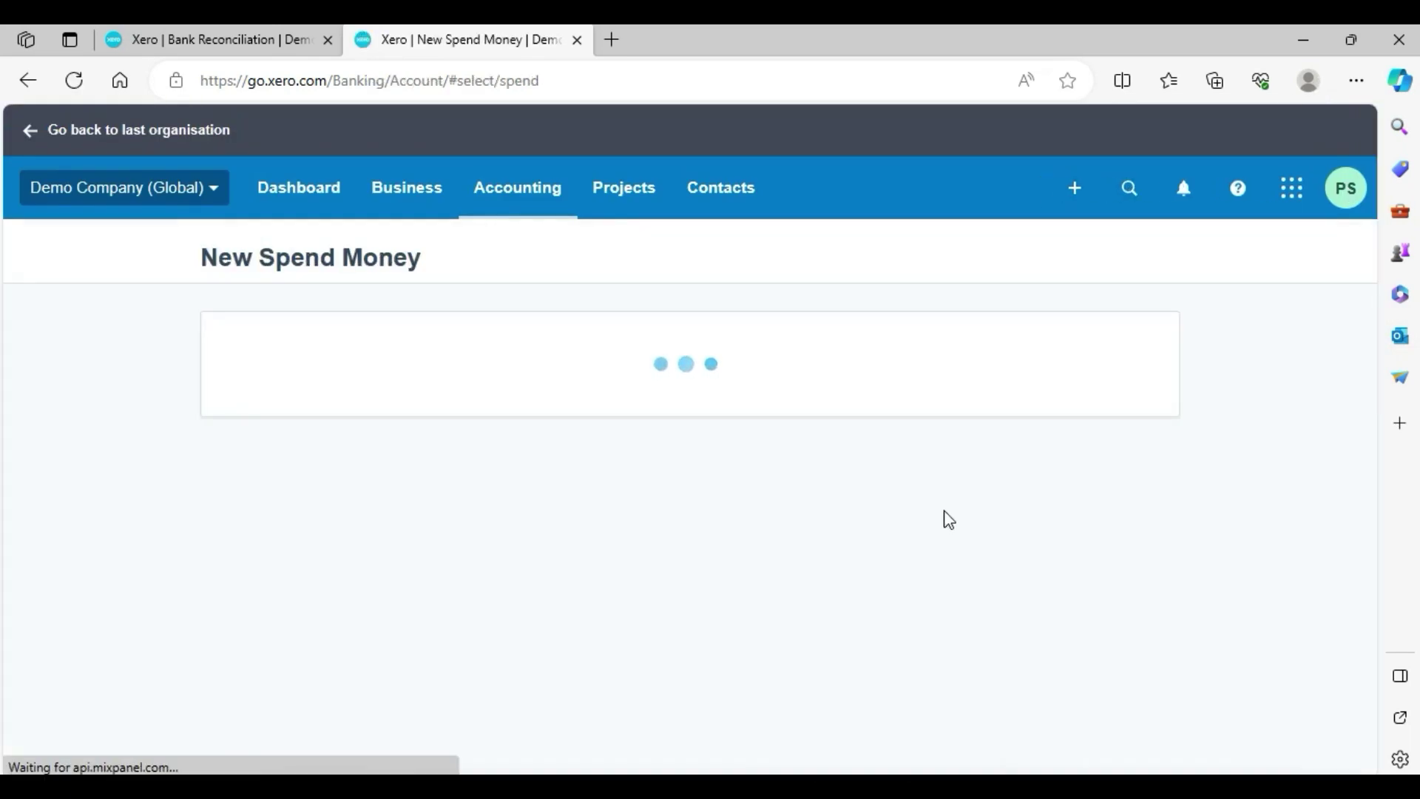
left_click(739, 453)
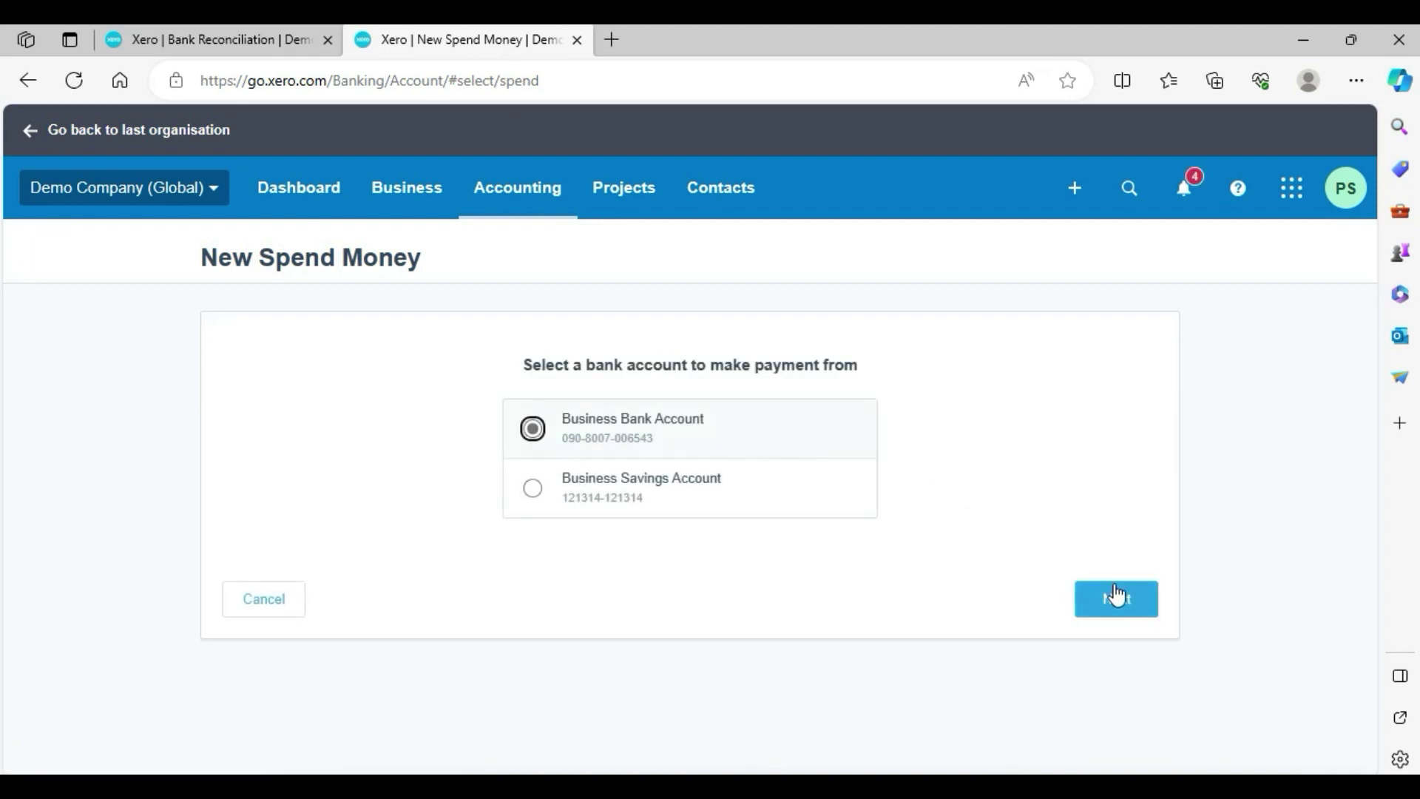
left_click(1142, 597)
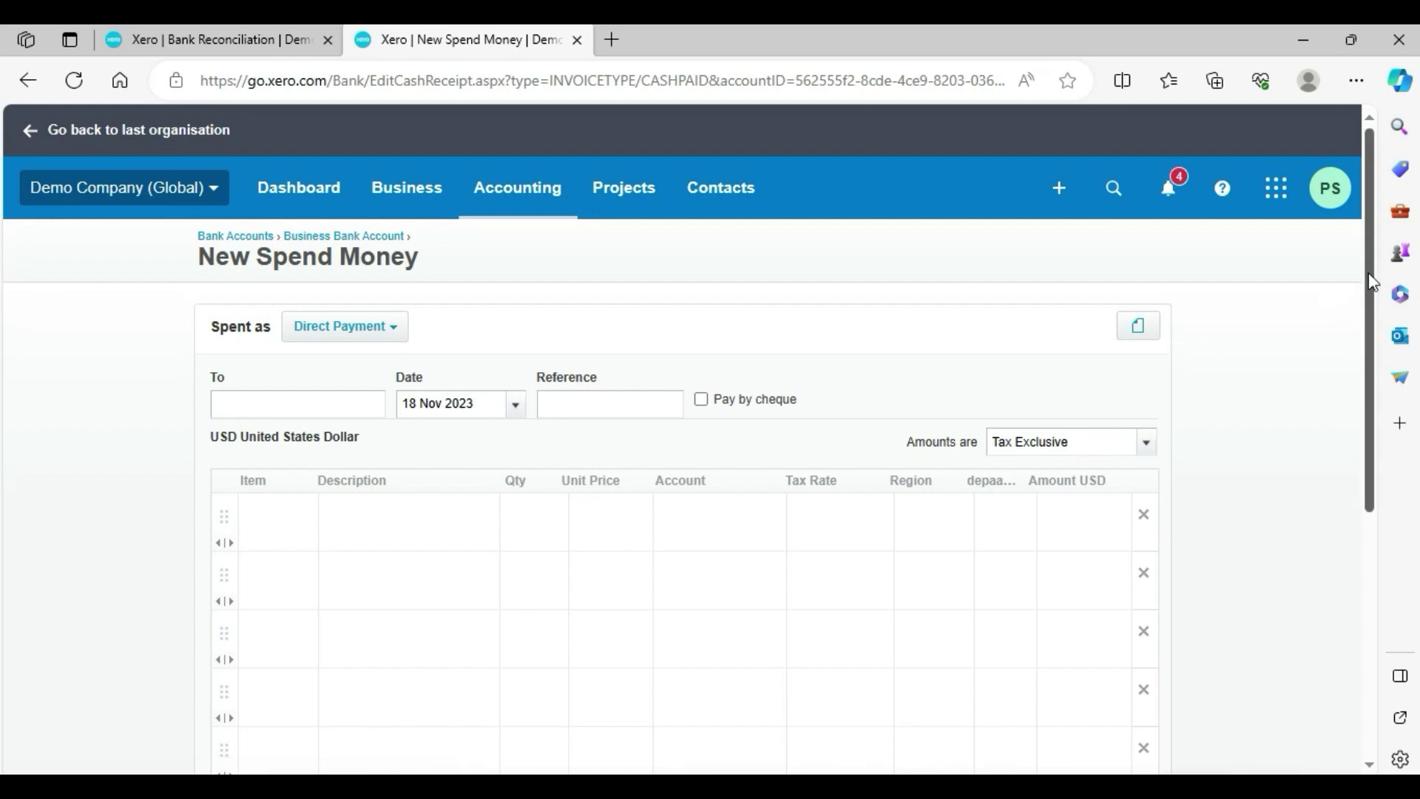
left_click_drag(1369, 279, 1373, 397)
left_click(158, 29)
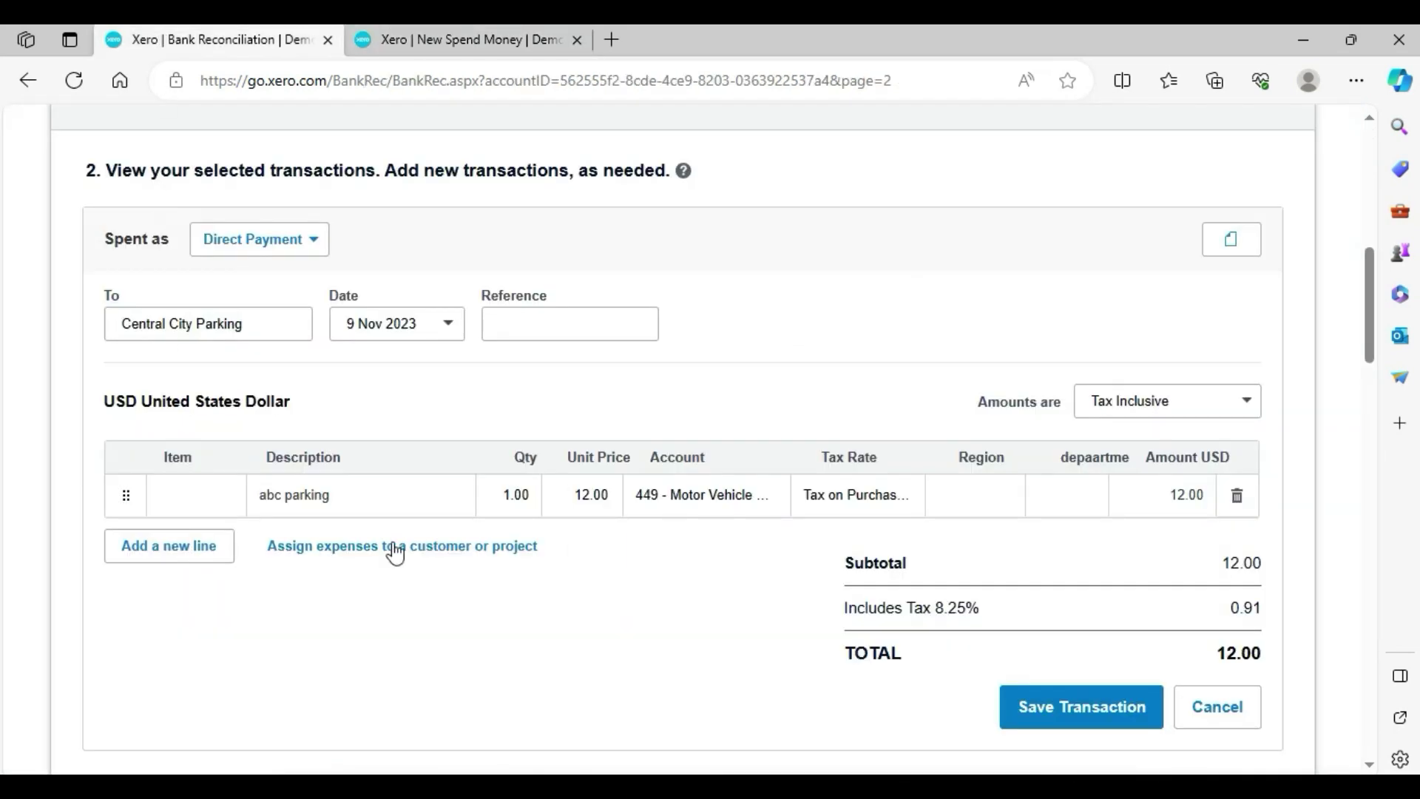
Save the Central City Parking transaction and reconcile it with the 9 Nov 2023 statement line
left_click_drag(1376, 326, 1370, 375)
left_click(1151, 433)
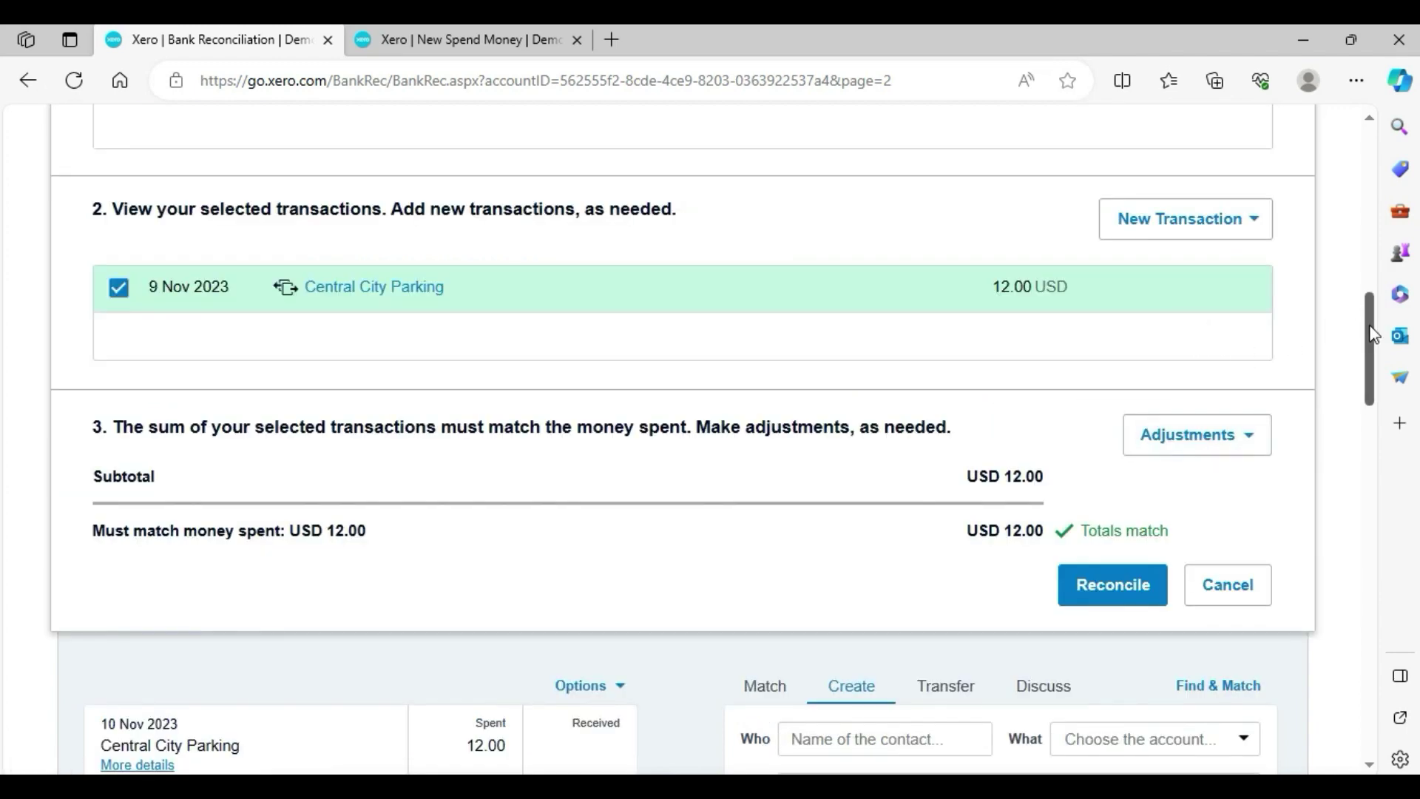
left_click_drag(1372, 333, 1370, 239)
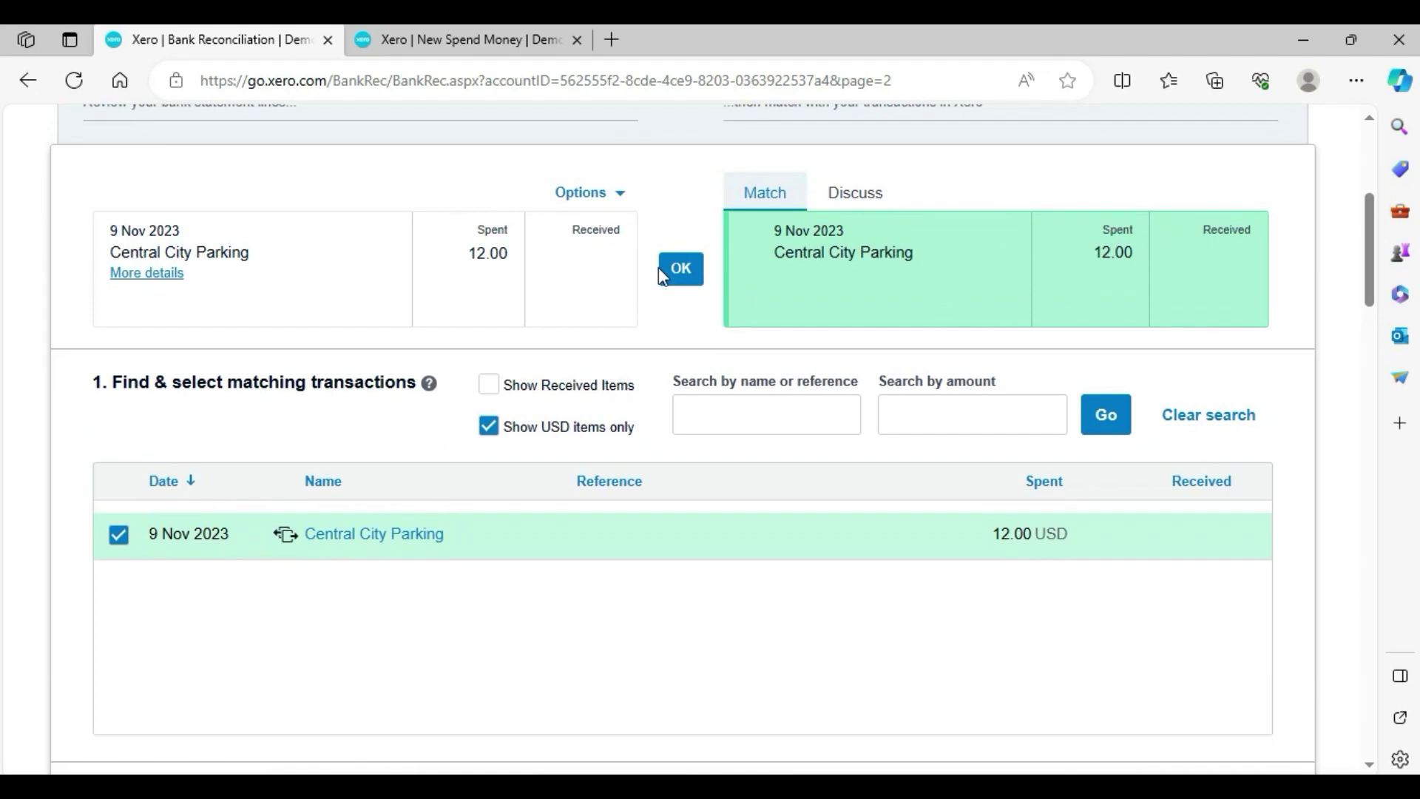
left_click_drag(1371, 244, 1342, 148)
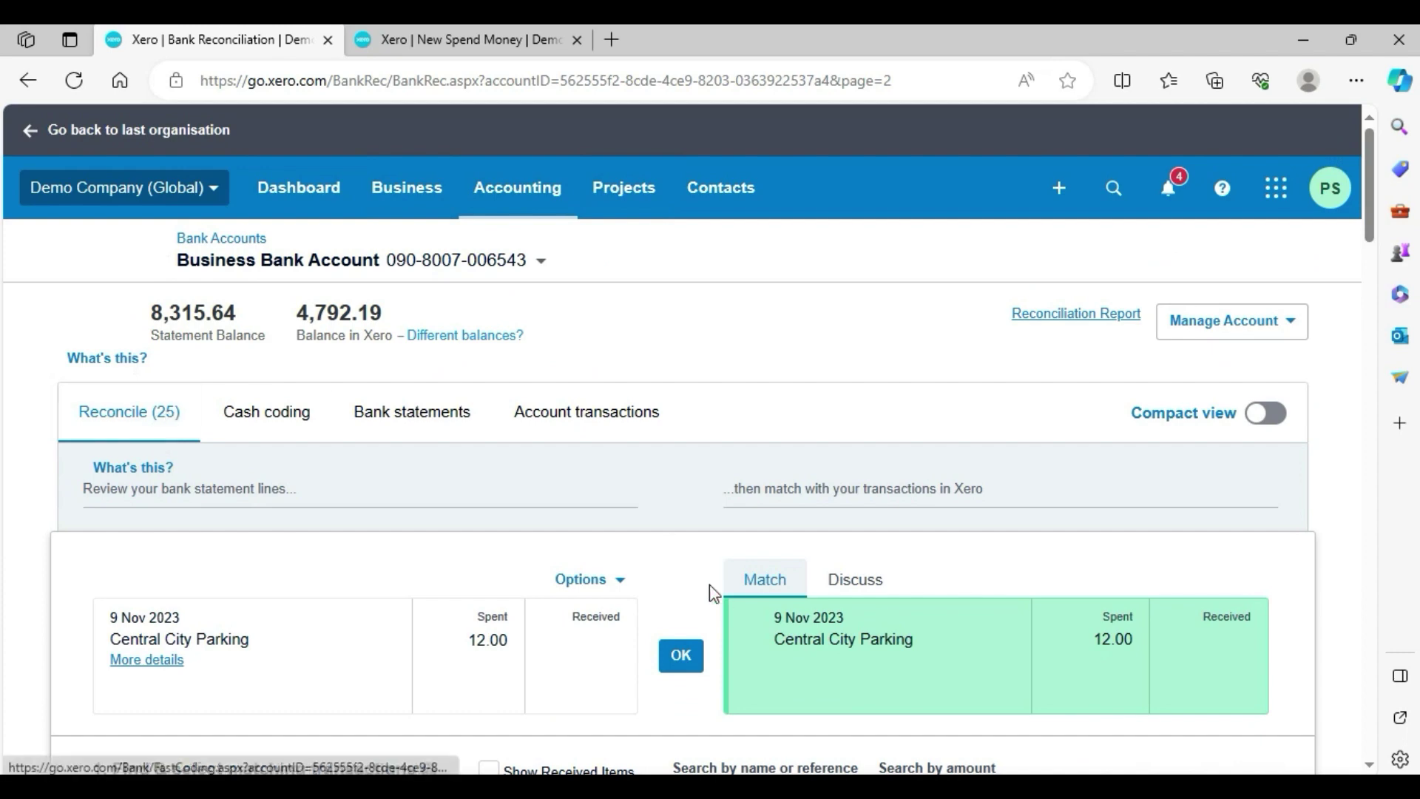
left_click(681, 659)
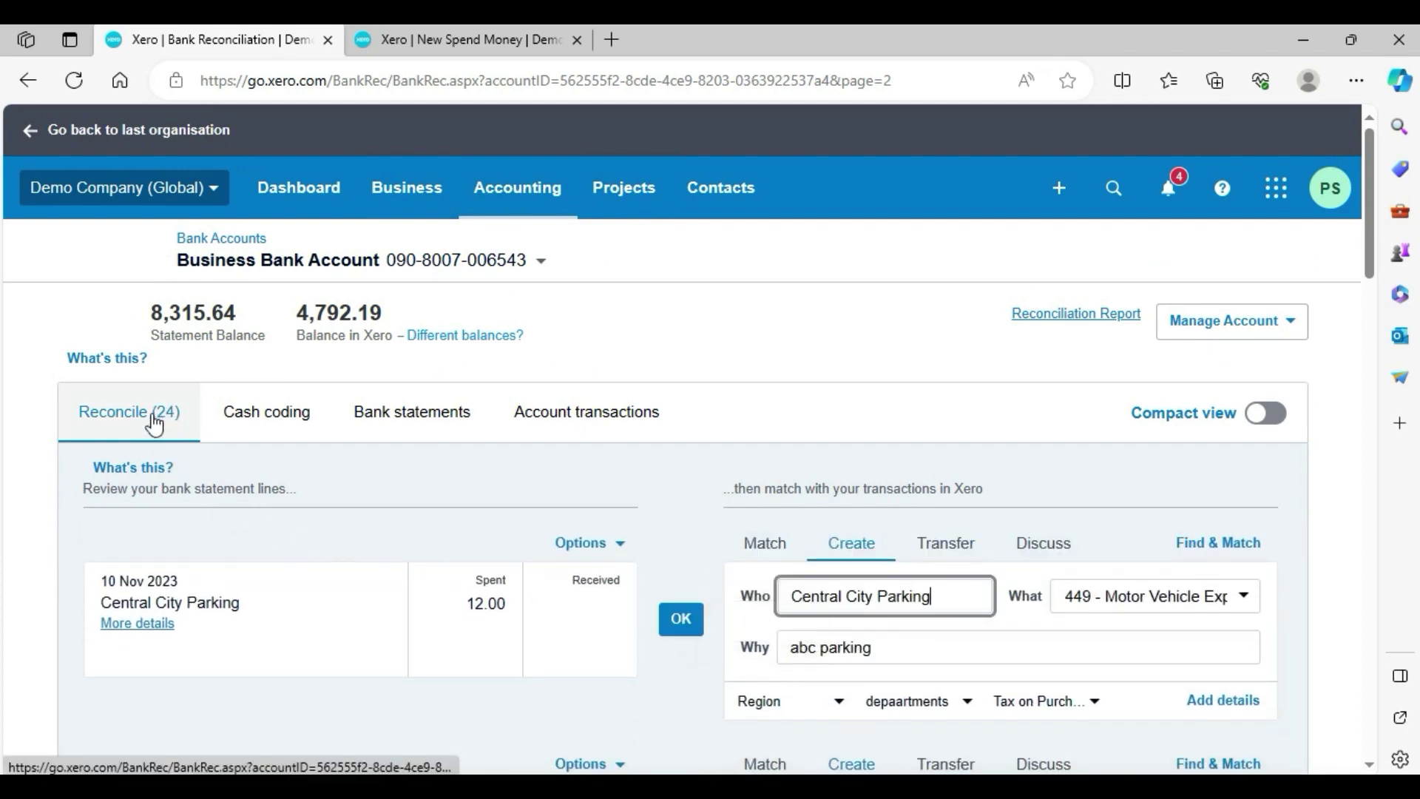
Examine the suggested contact, account and description on the remaining Central City Parking statement lines of the page
left_click(1347, 464)
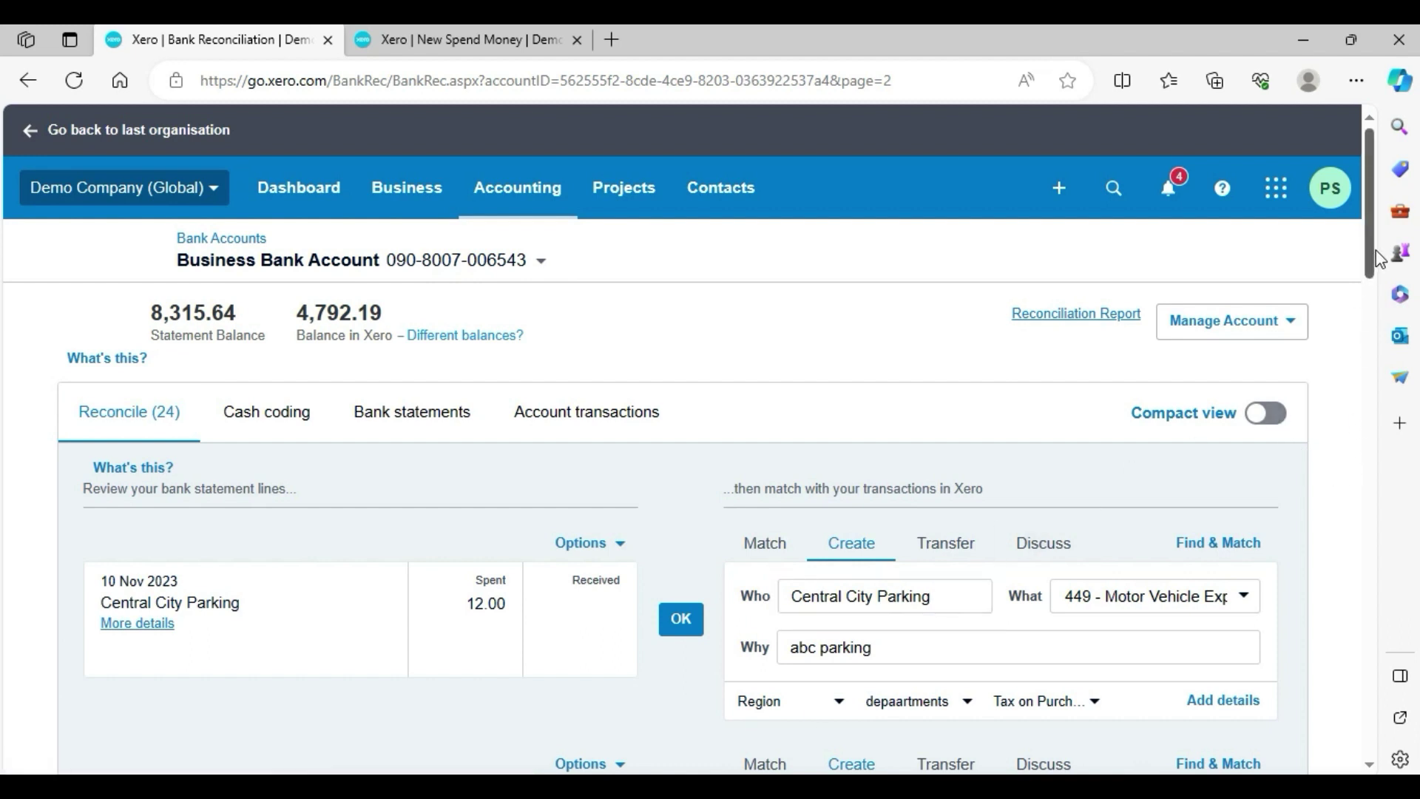
left_click_drag(1376, 250, 1389, 433)
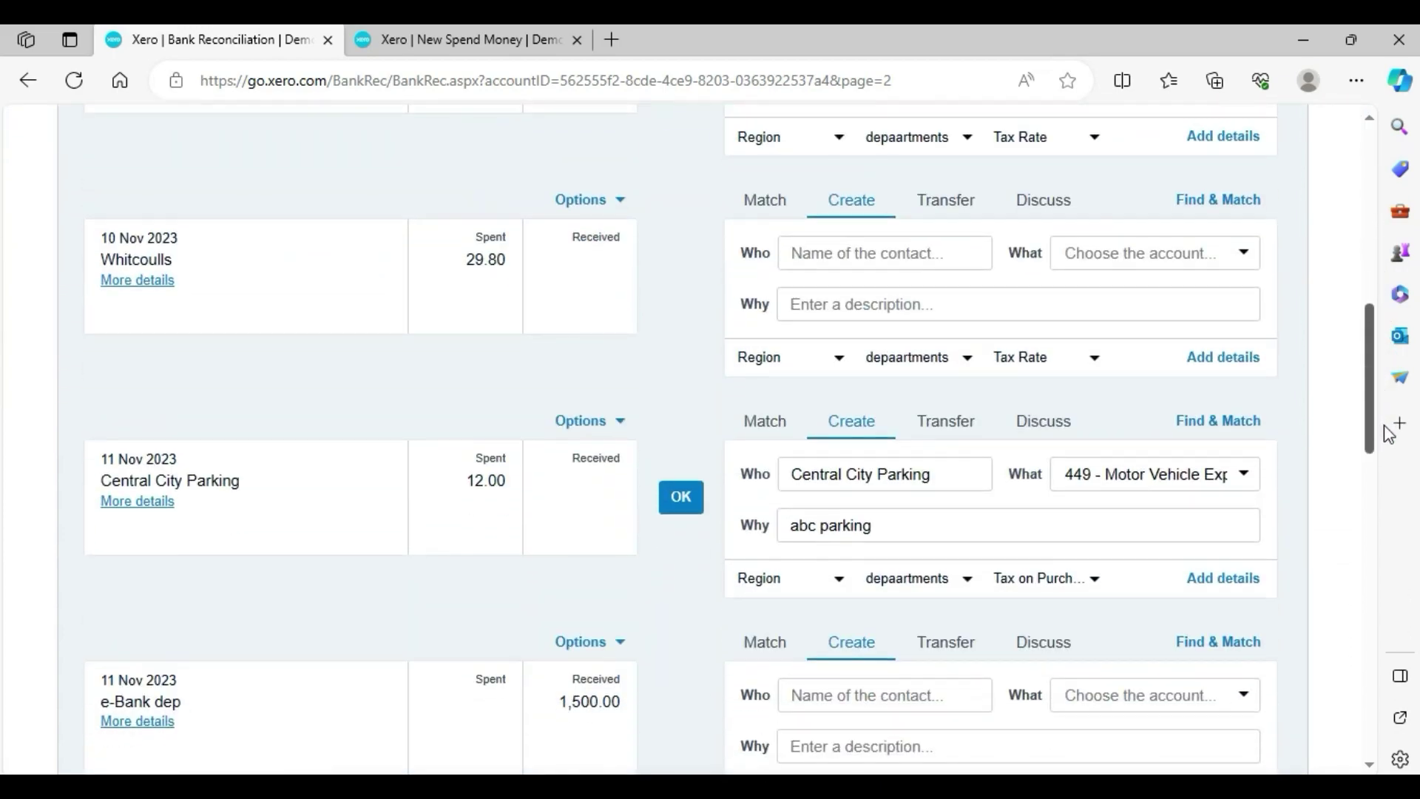
left_click(1376, 191)
left_click(1376, 191)
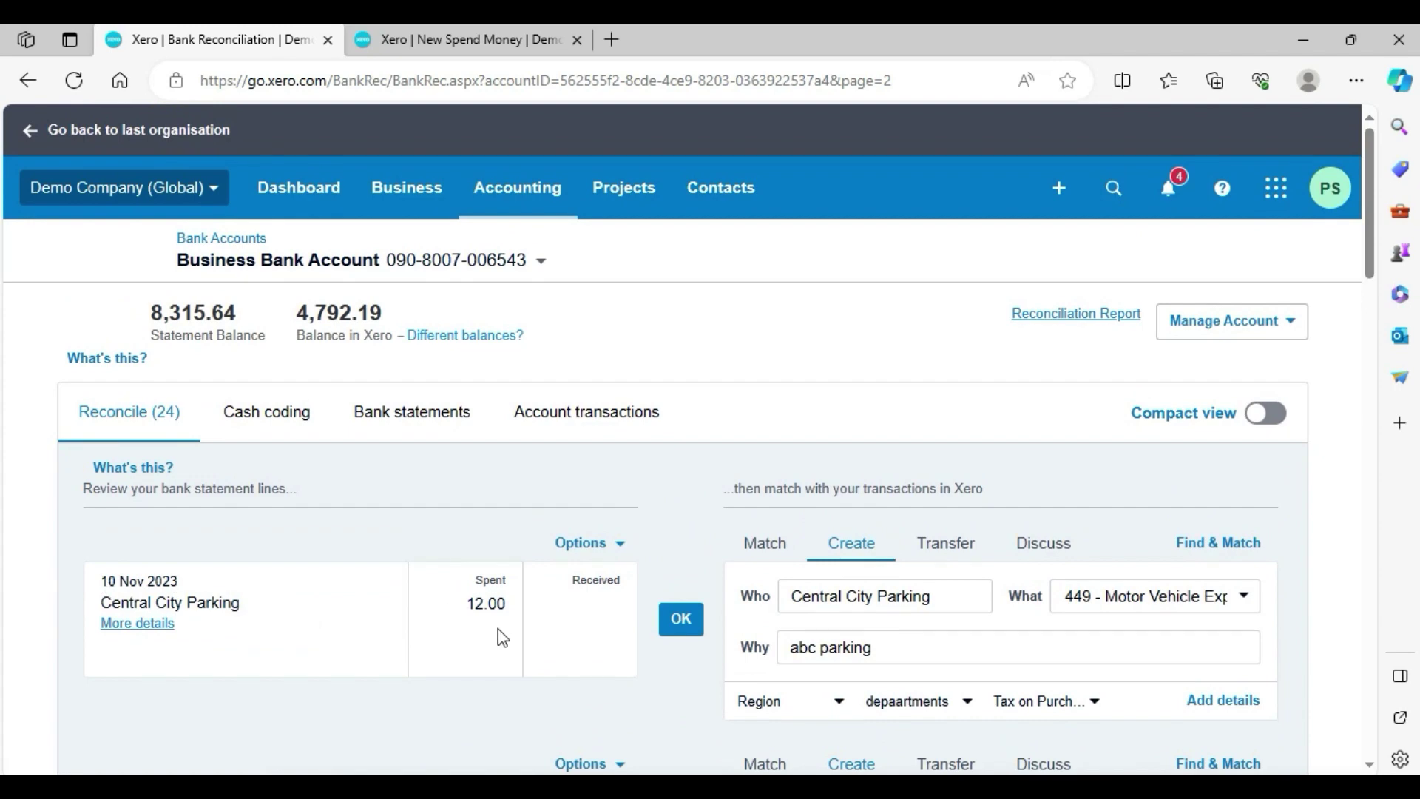
scroll(280, 487, "down", 10)
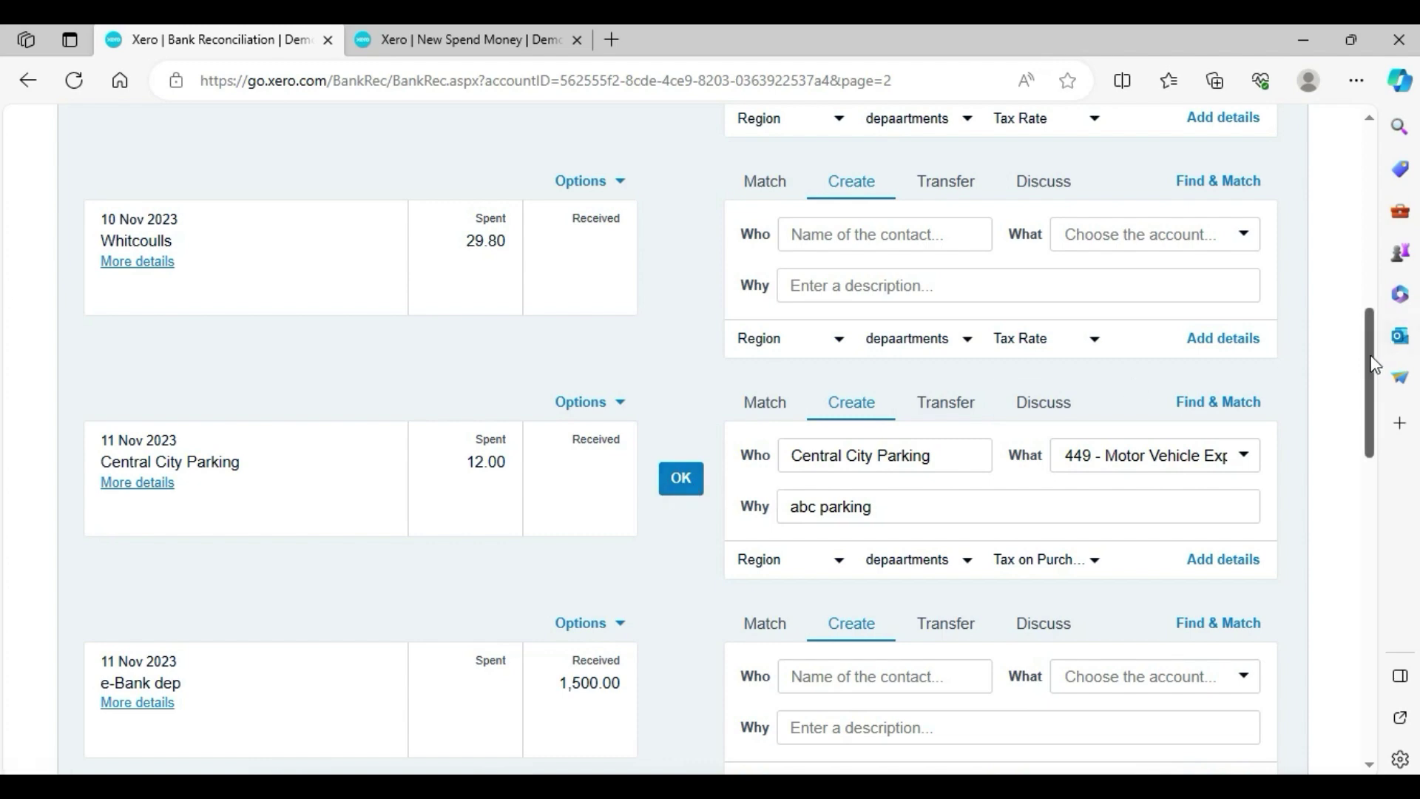
left_click_drag(1378, 362, 1365, 548)
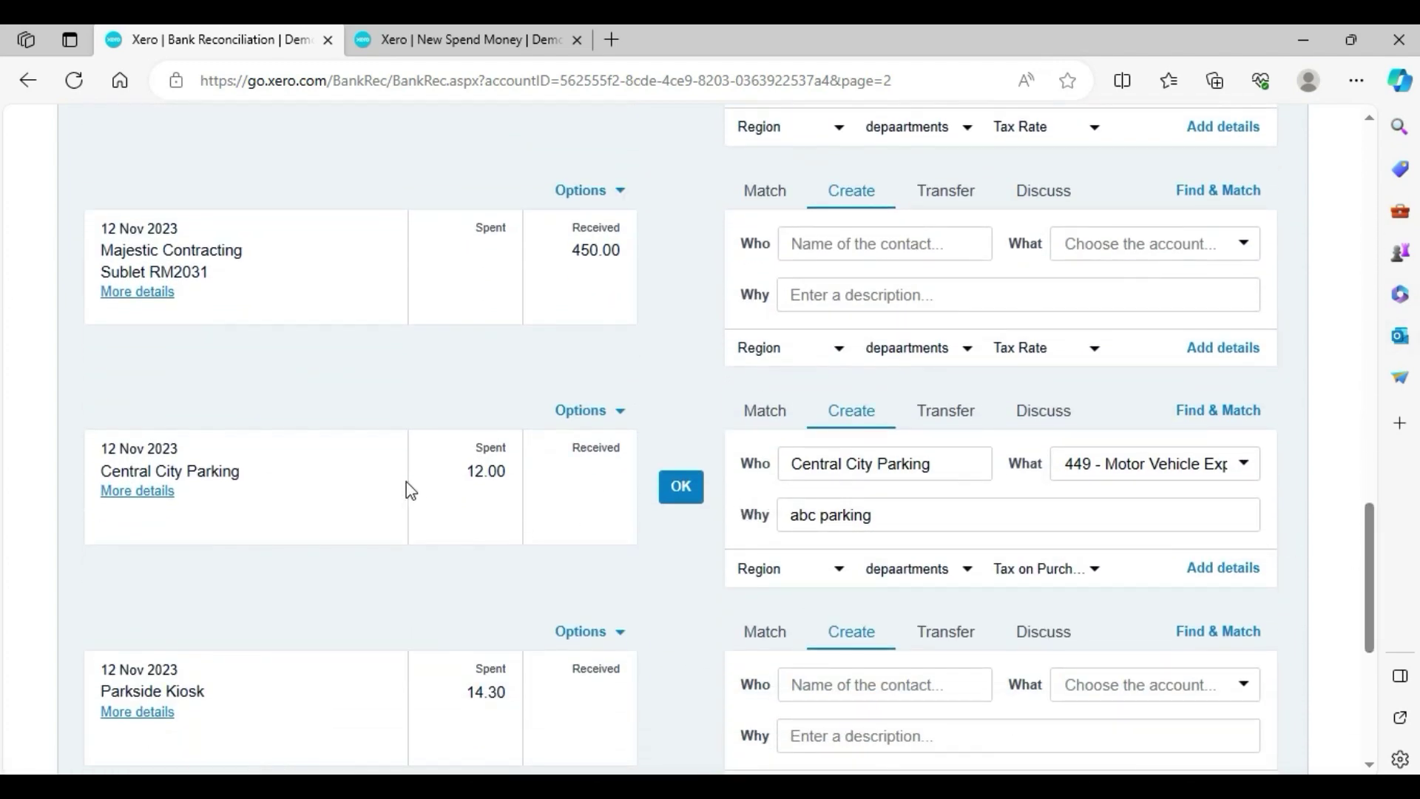
left_click_drag(1369, 547, 1368, 677)
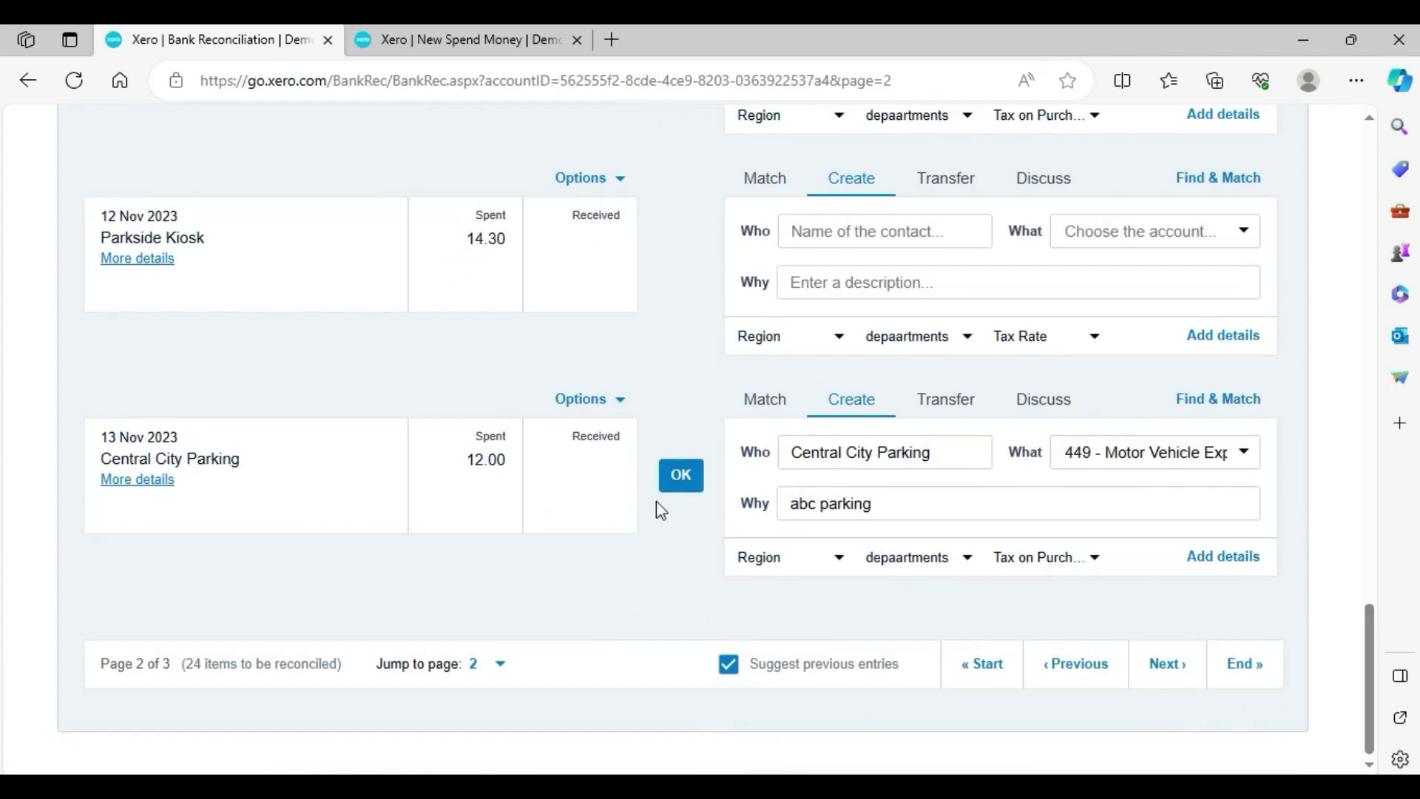
left_click_drag(1370, 695, 1367, 586)
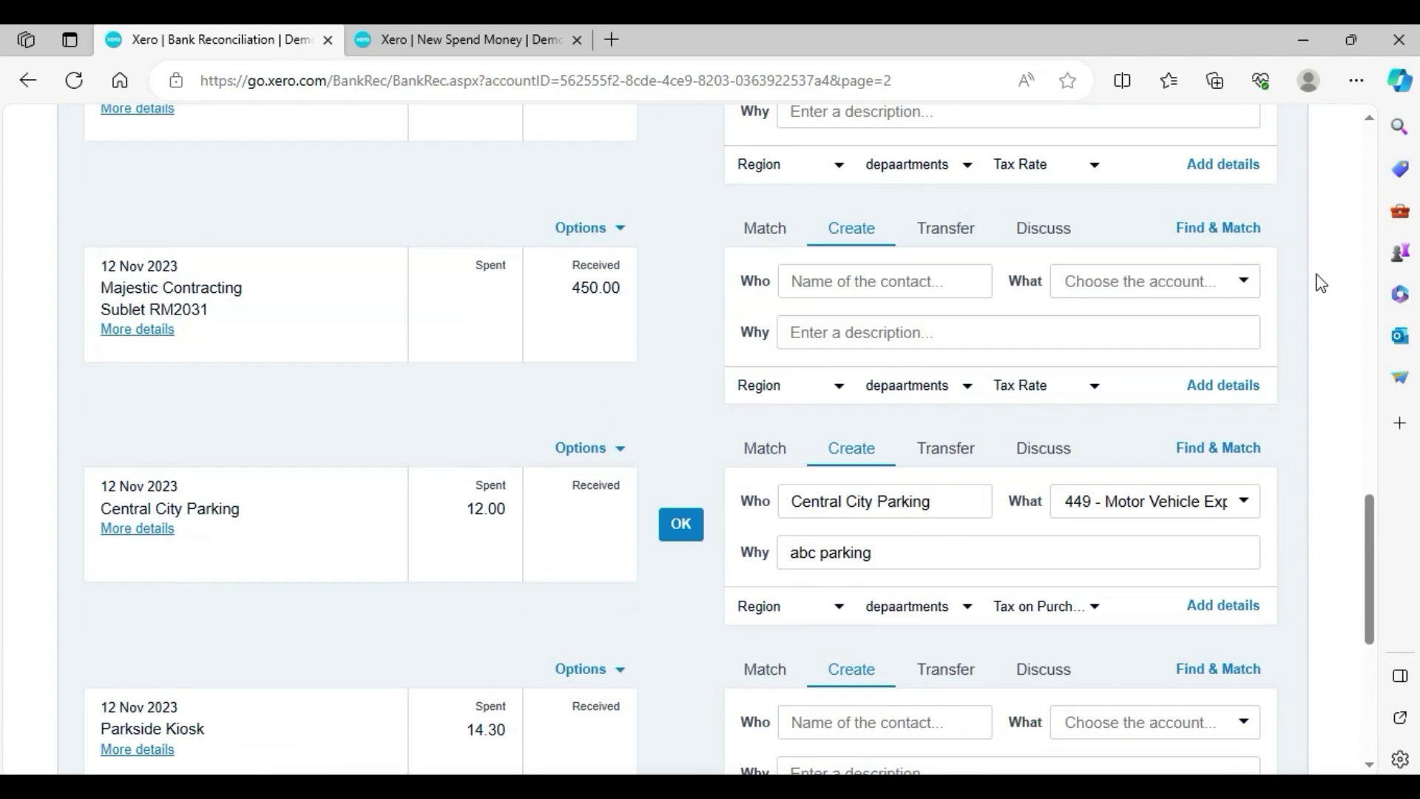
Reconcile the 10 Nov 2023 and 11 Nov 2023 Central City Parking lines using their suggested entries
left_click(1370, 234)
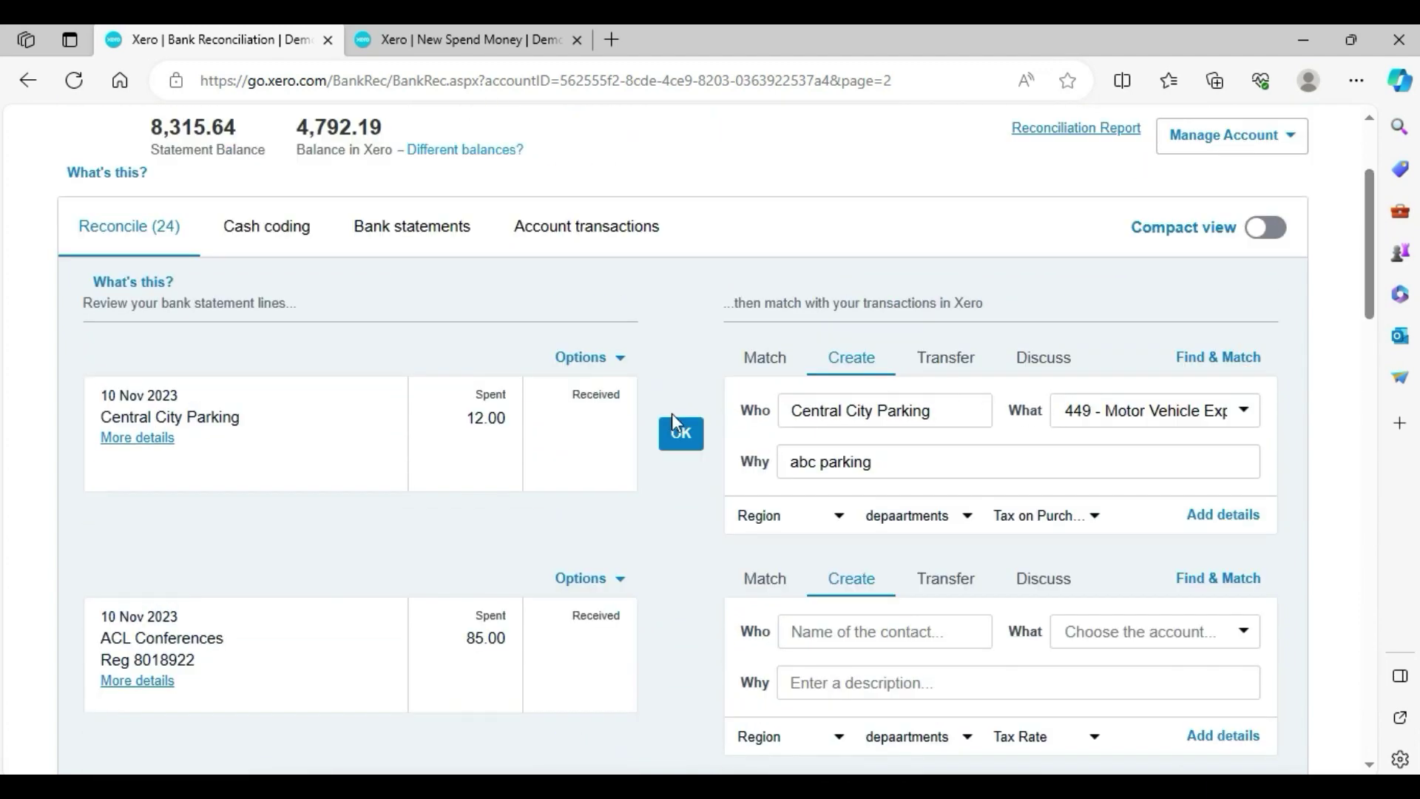
left_click(683, 436)
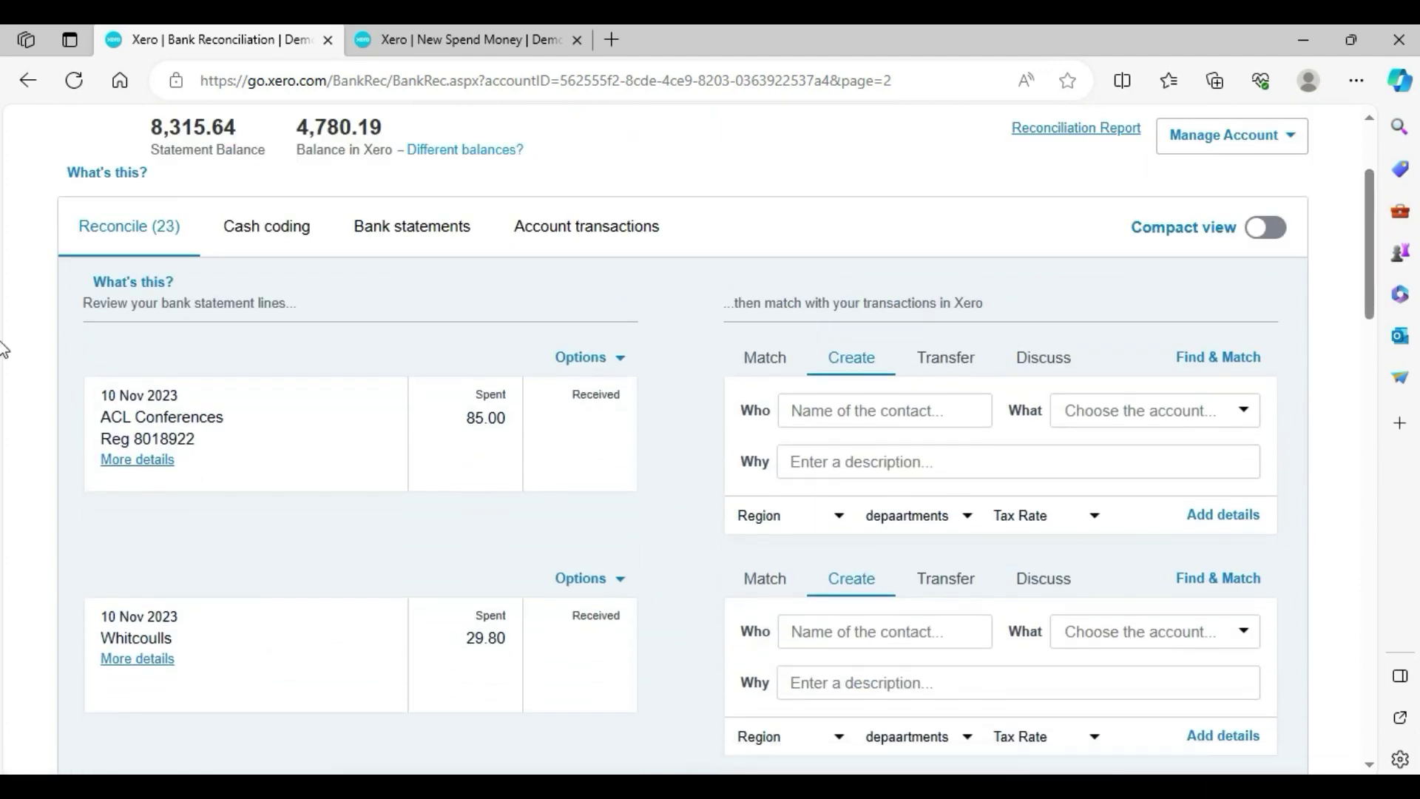
scroll(1332, 422, "down", 10)
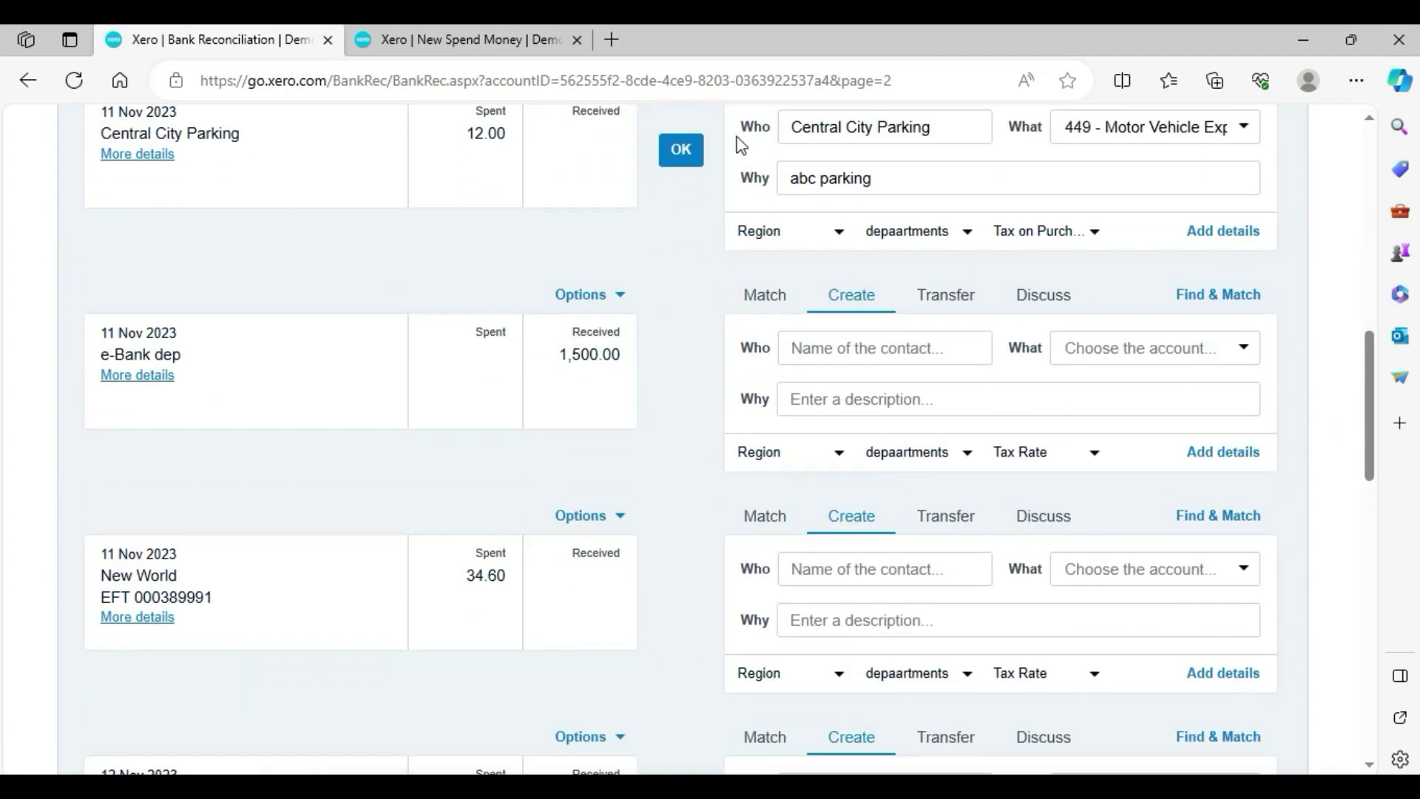
left_click(684, 149)
left_click(1370, 235)
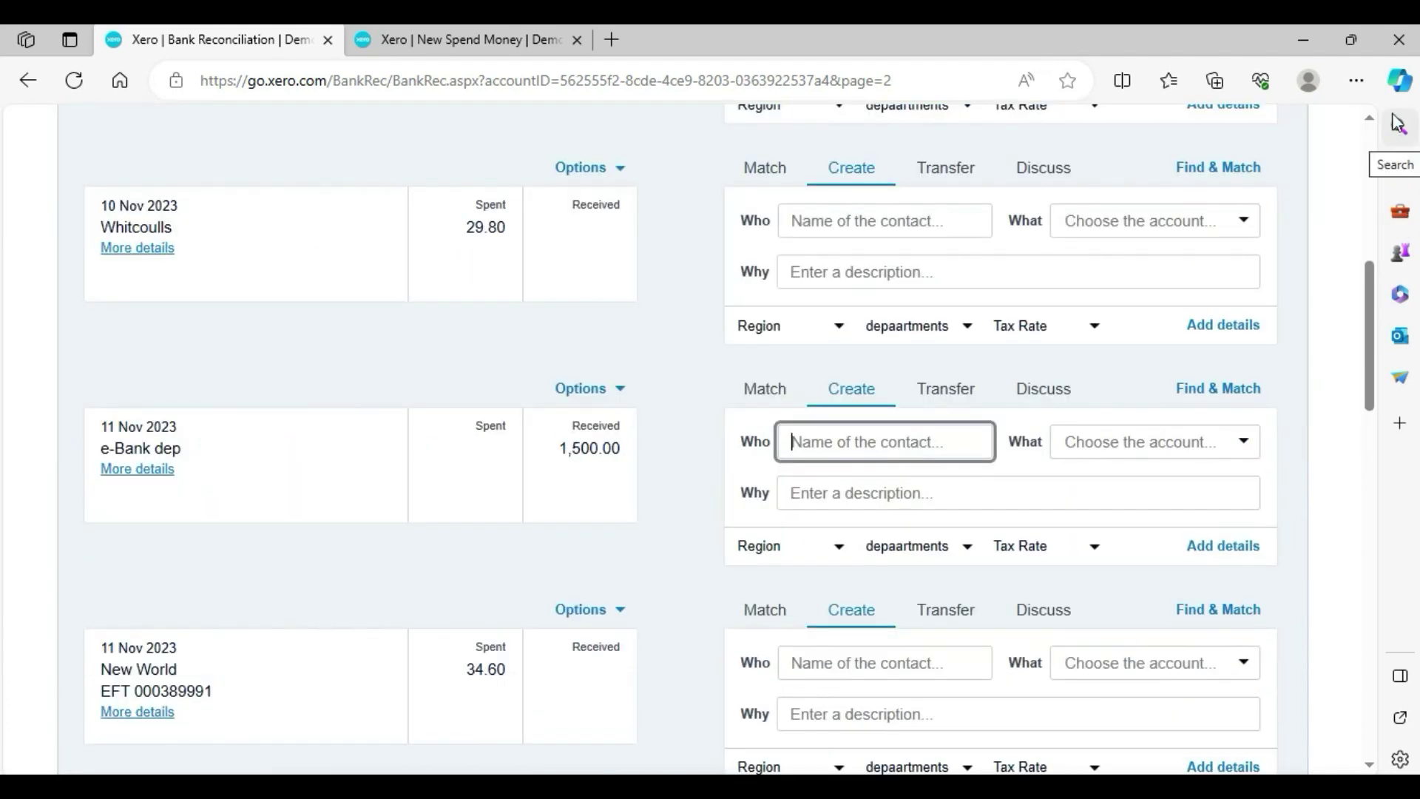
left_click(1370, 141)
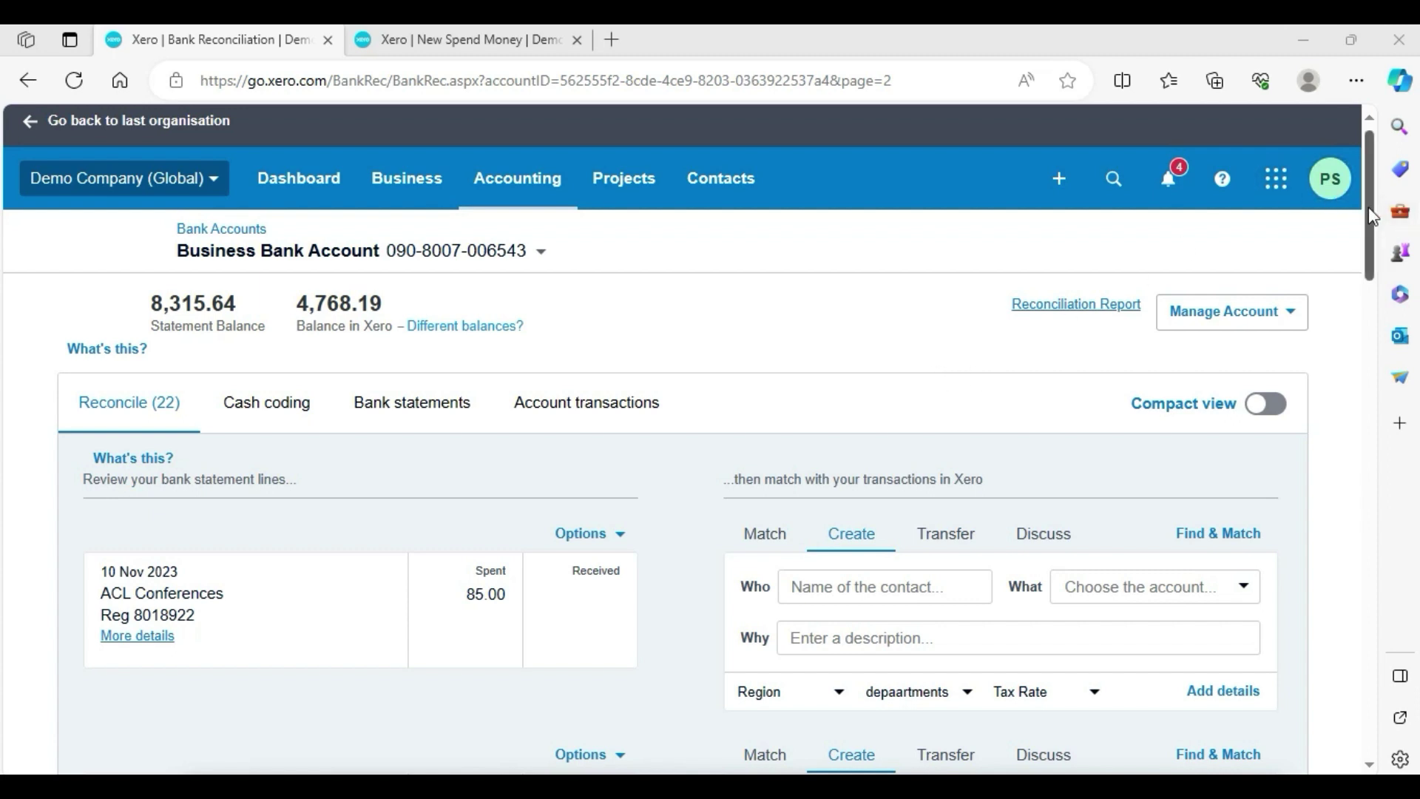
View the statement details of the 11 Nov 2023 e-Bank dep line
left_click_drag(1371, 216, 1402, 364)
left_click(1400, 340)
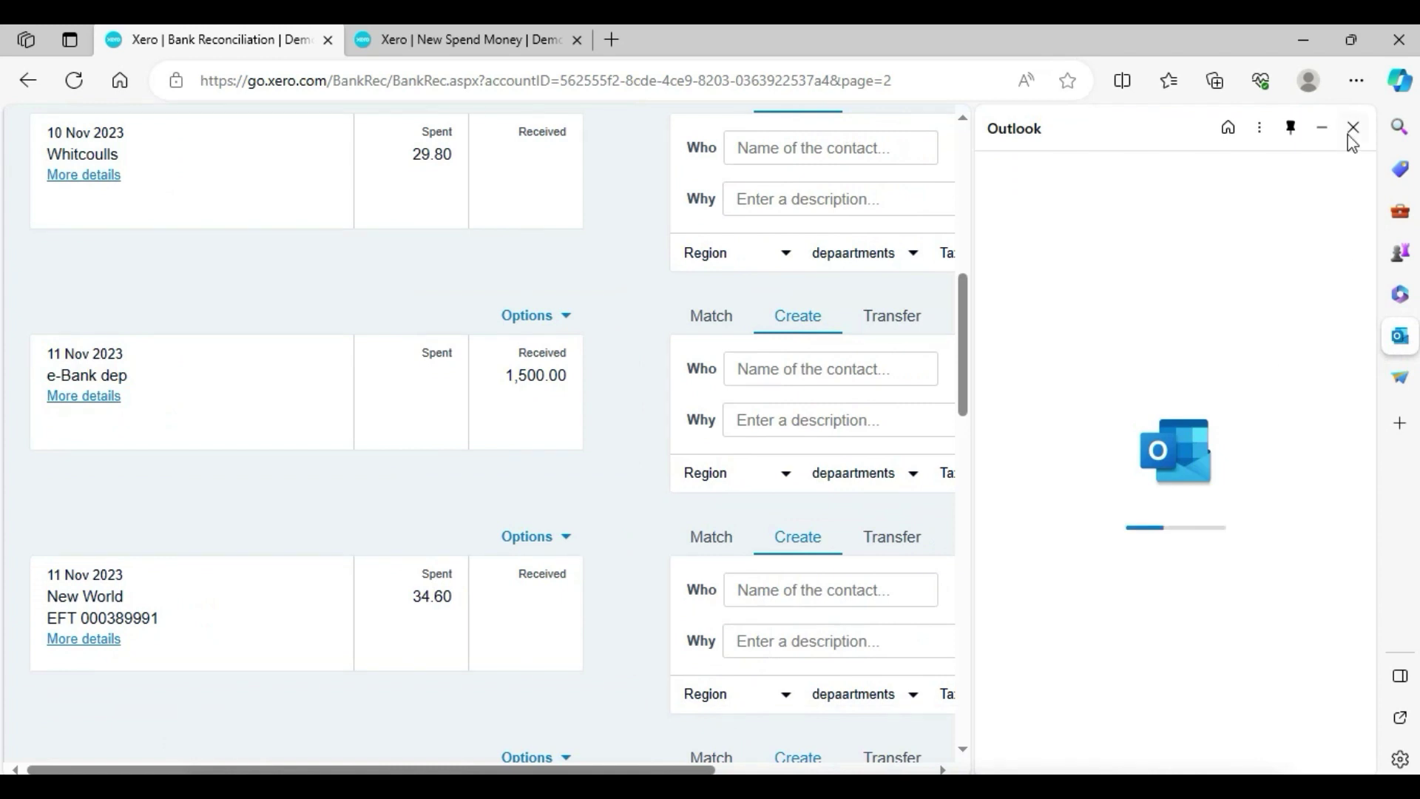
left_click(1354, 129)
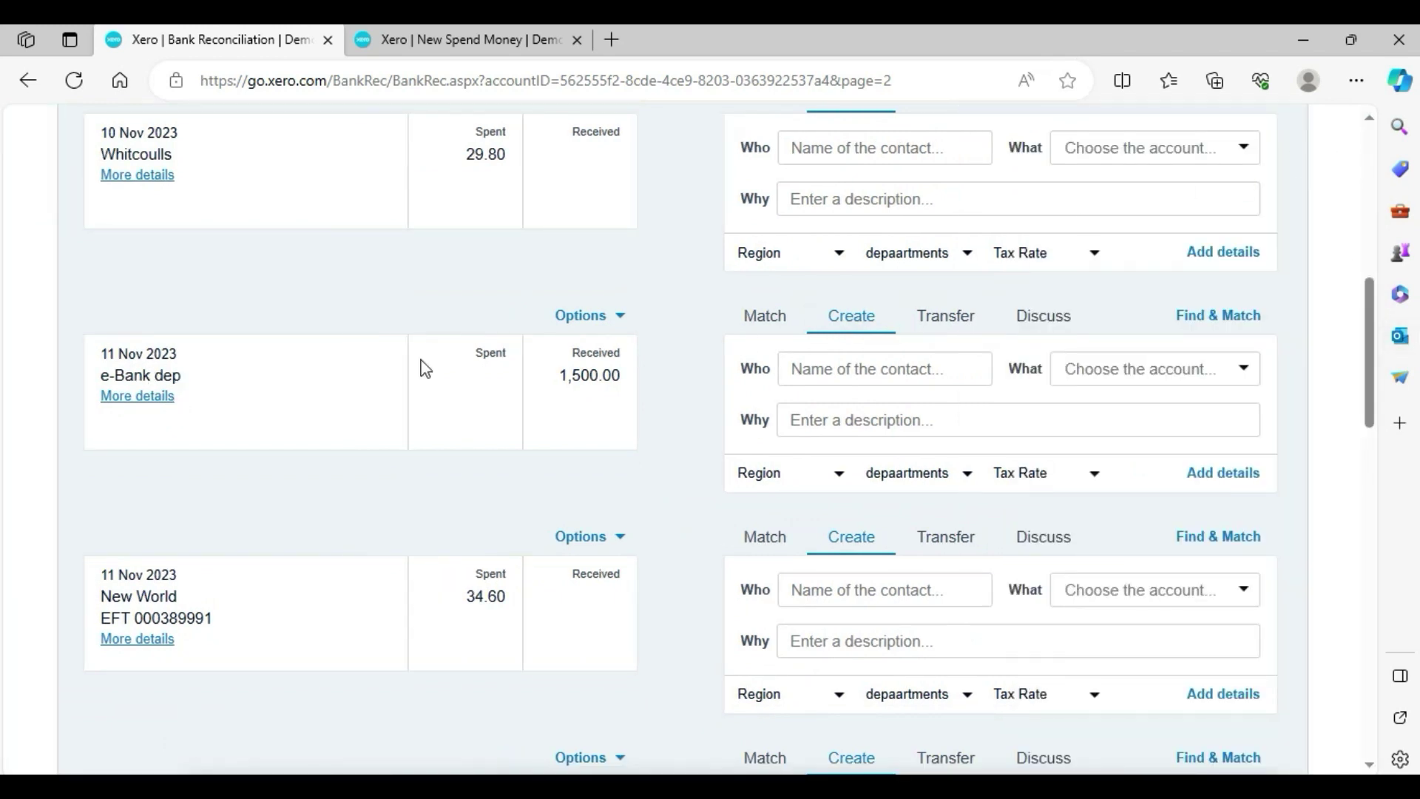
left_click(127, 400)
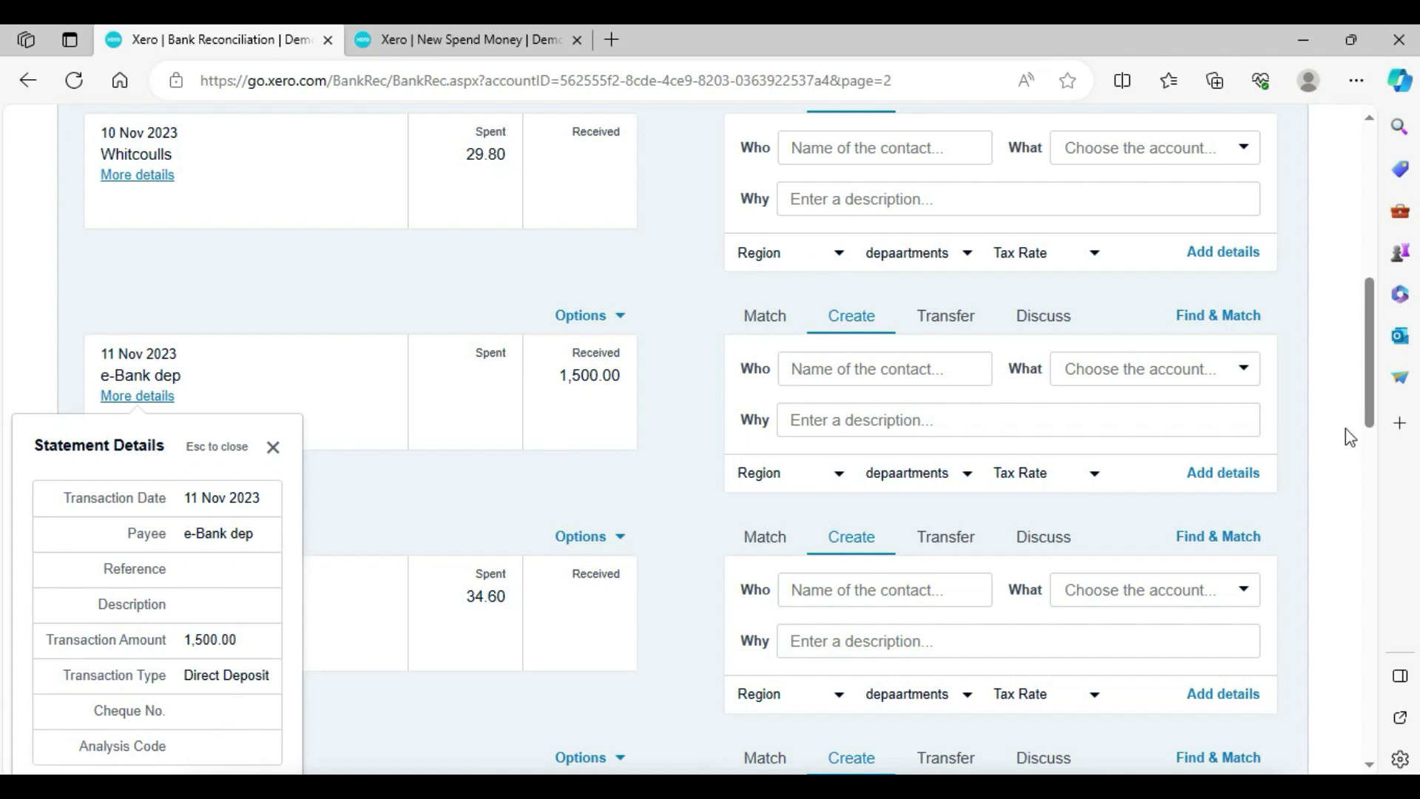
Create a new receive money transaction for the Business Bank Account and close the unused New Spend Money page
left_click_drag(1364, 384, 1361, 241)
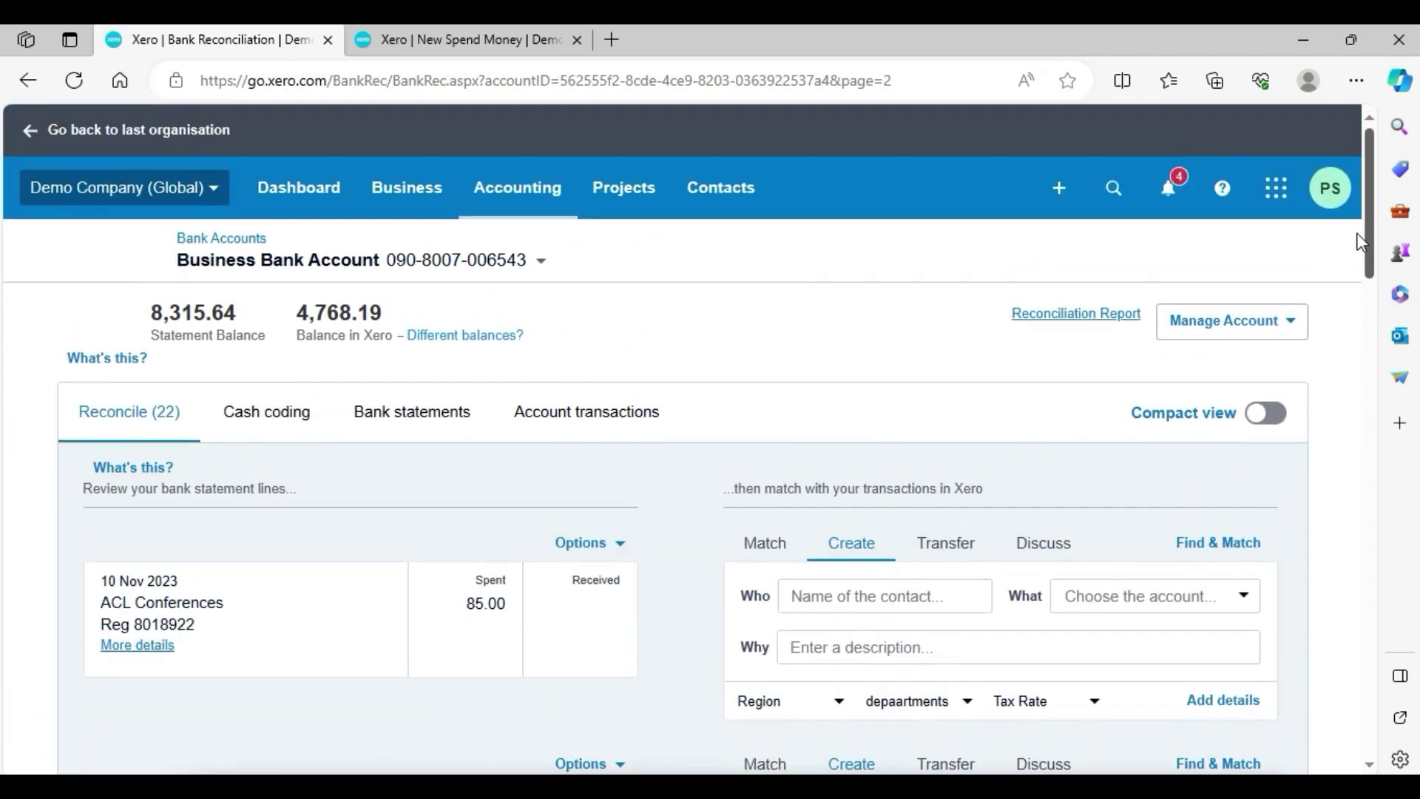
left_click(1060, 191)
left_click(1059, 194)
left_click(1060, 198)
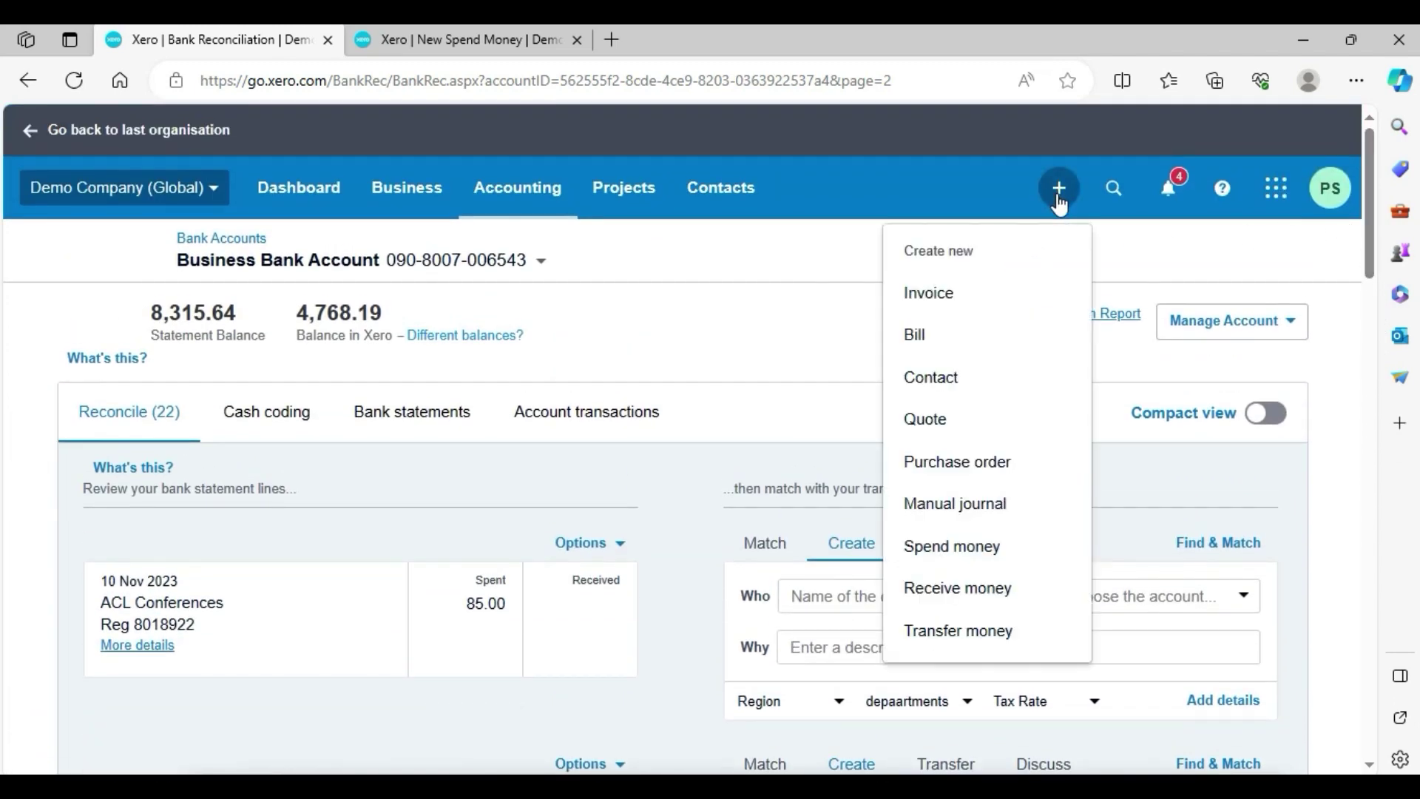
left_click(996, 597)
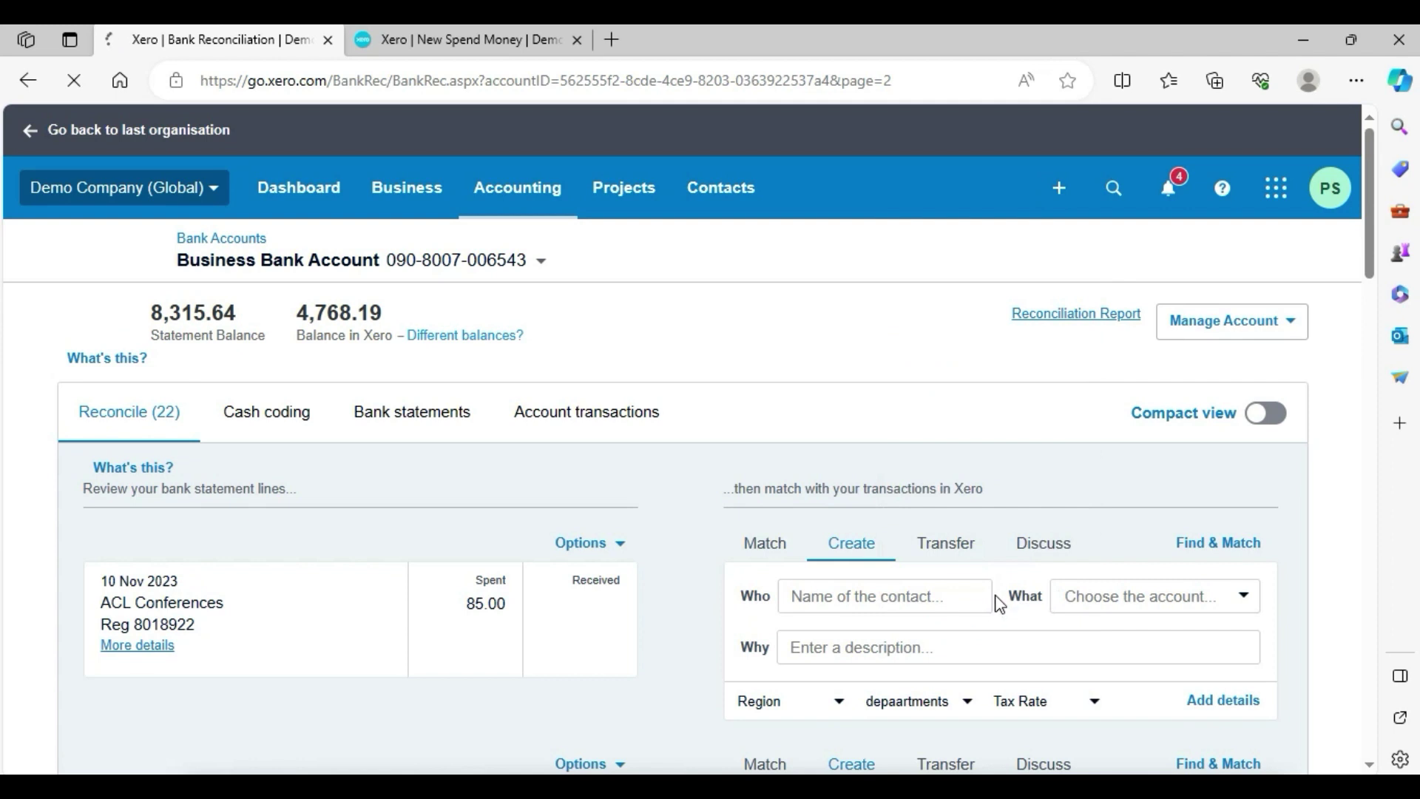
left_click(578, 39)
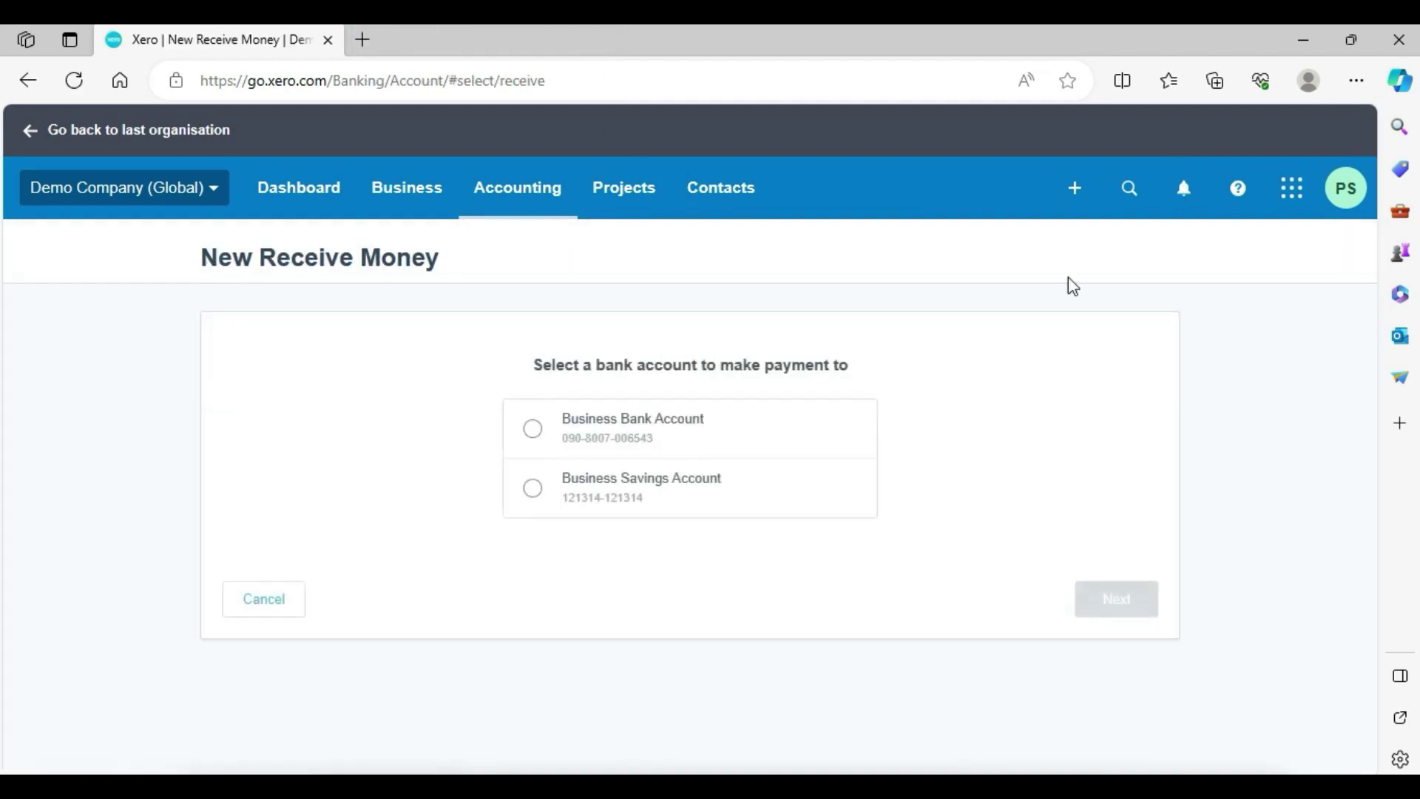
left_click(657, 415)
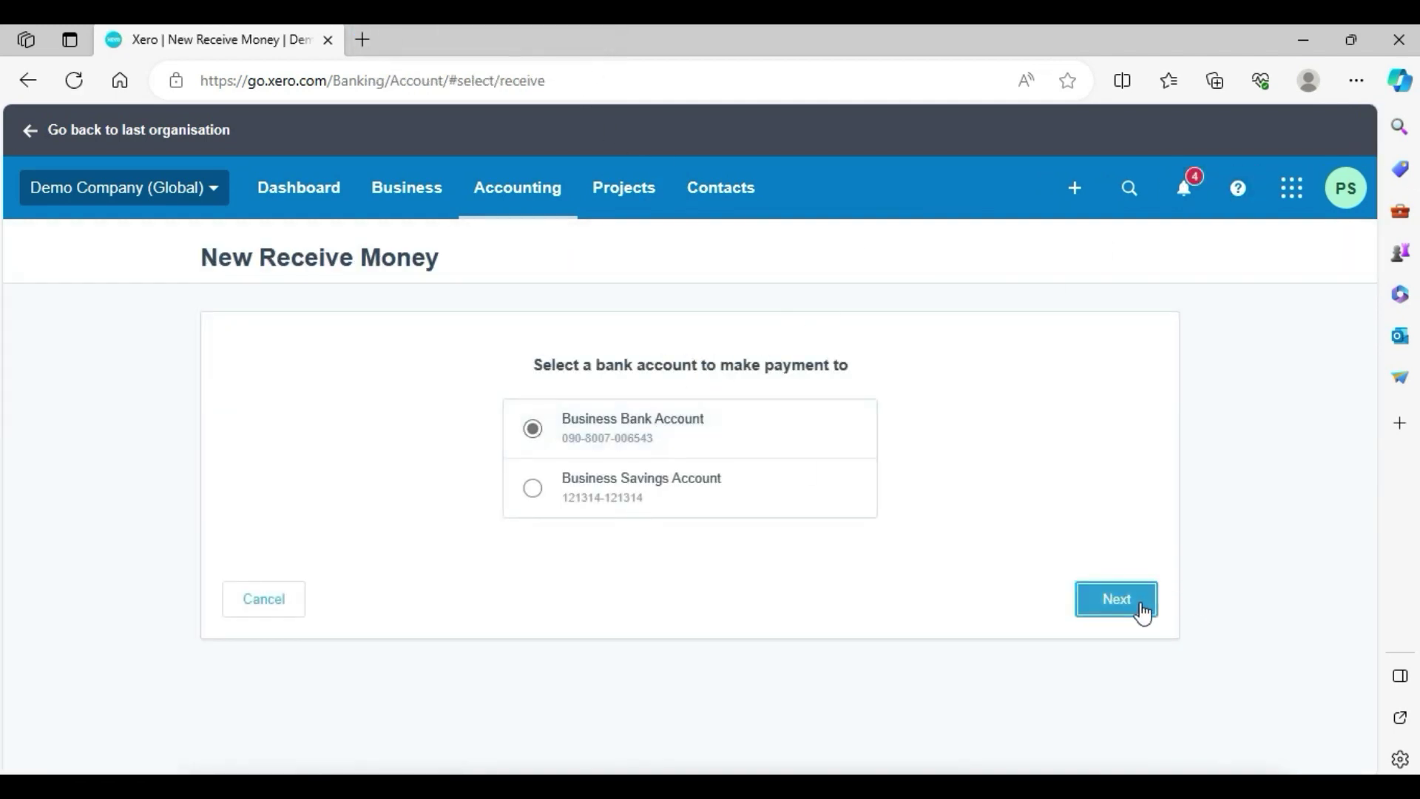
left_click(1118, 600)
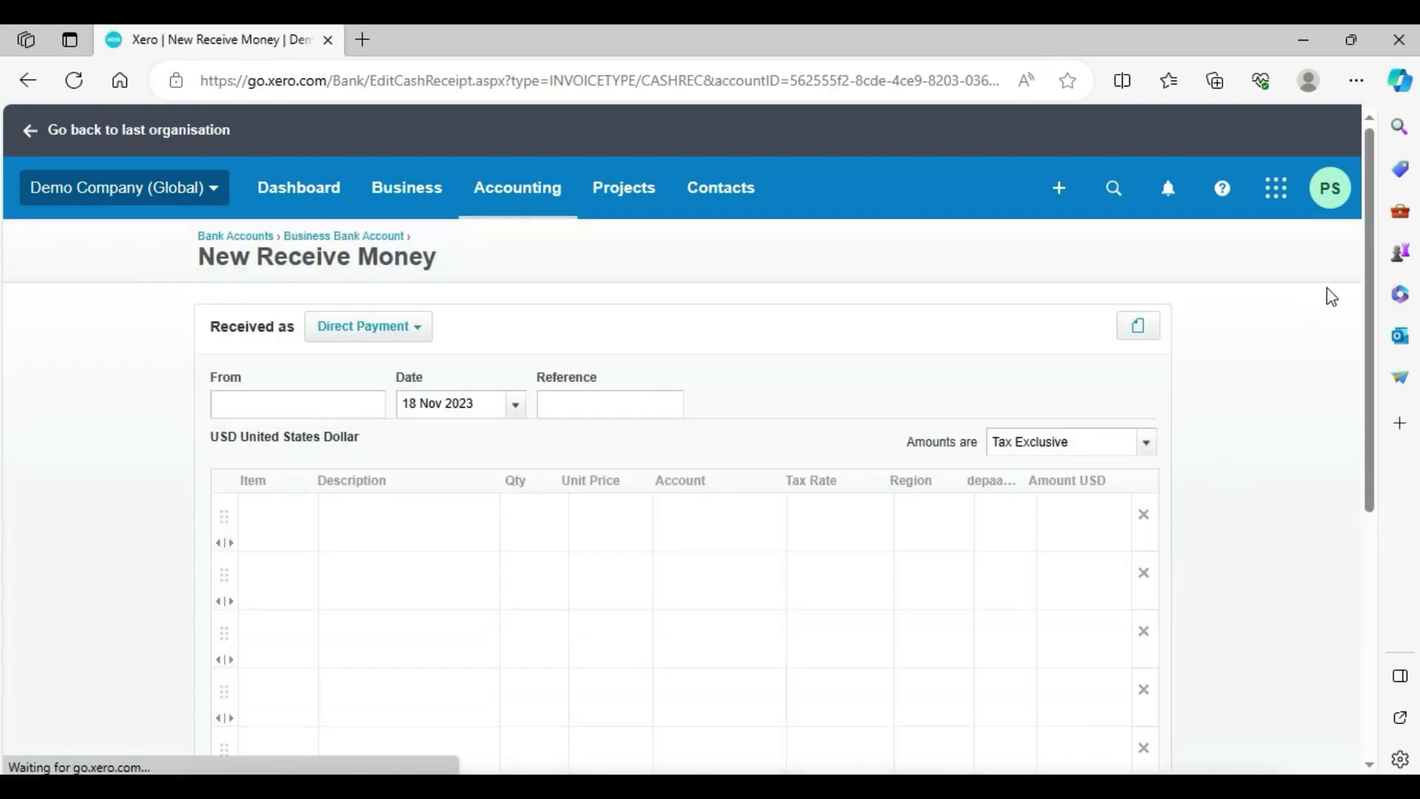
Look over the blank New Receive Money form and return to the bank reconciliation page without saving
left_click_drag(1369, 253, 1369, 297)
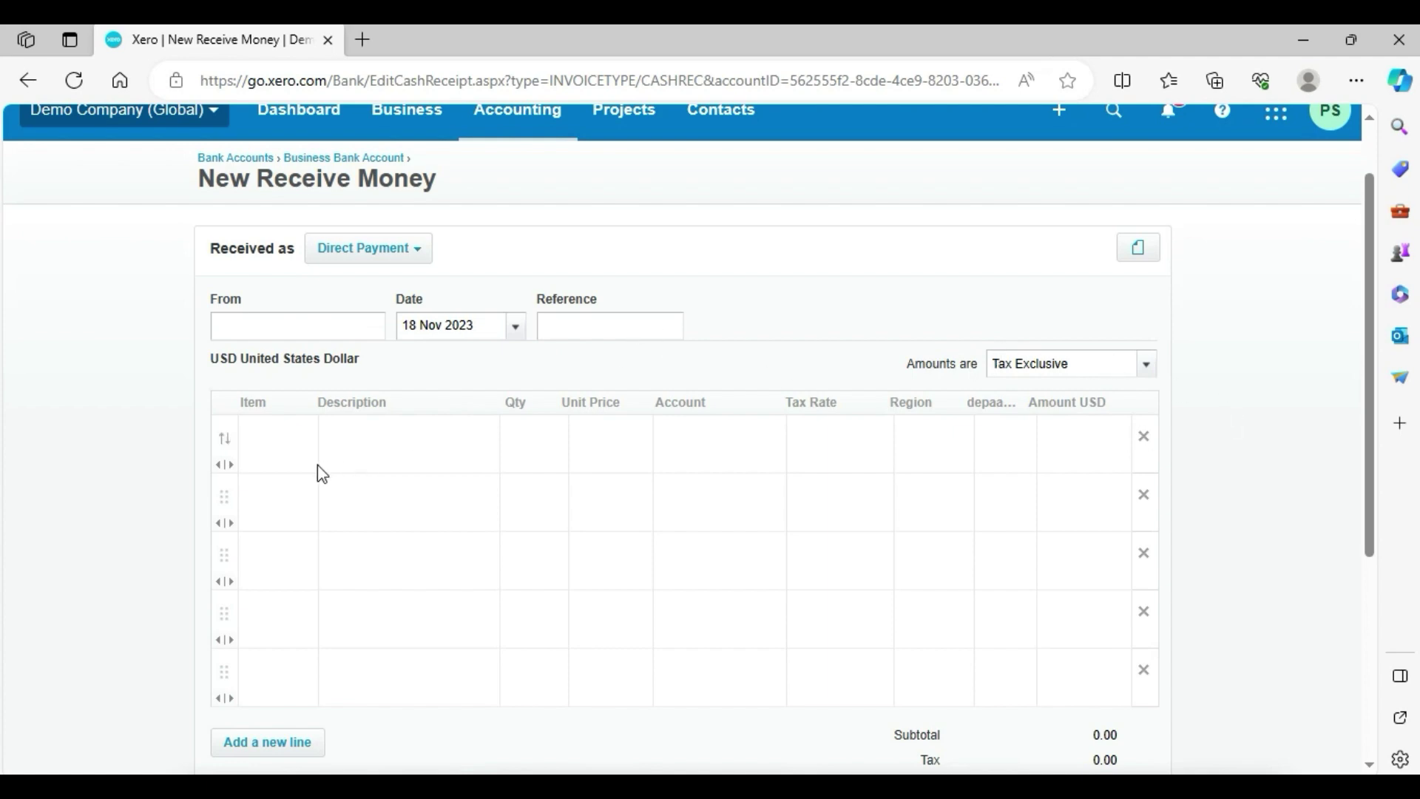
left_click_drag(1371, 237, 1404, 100)
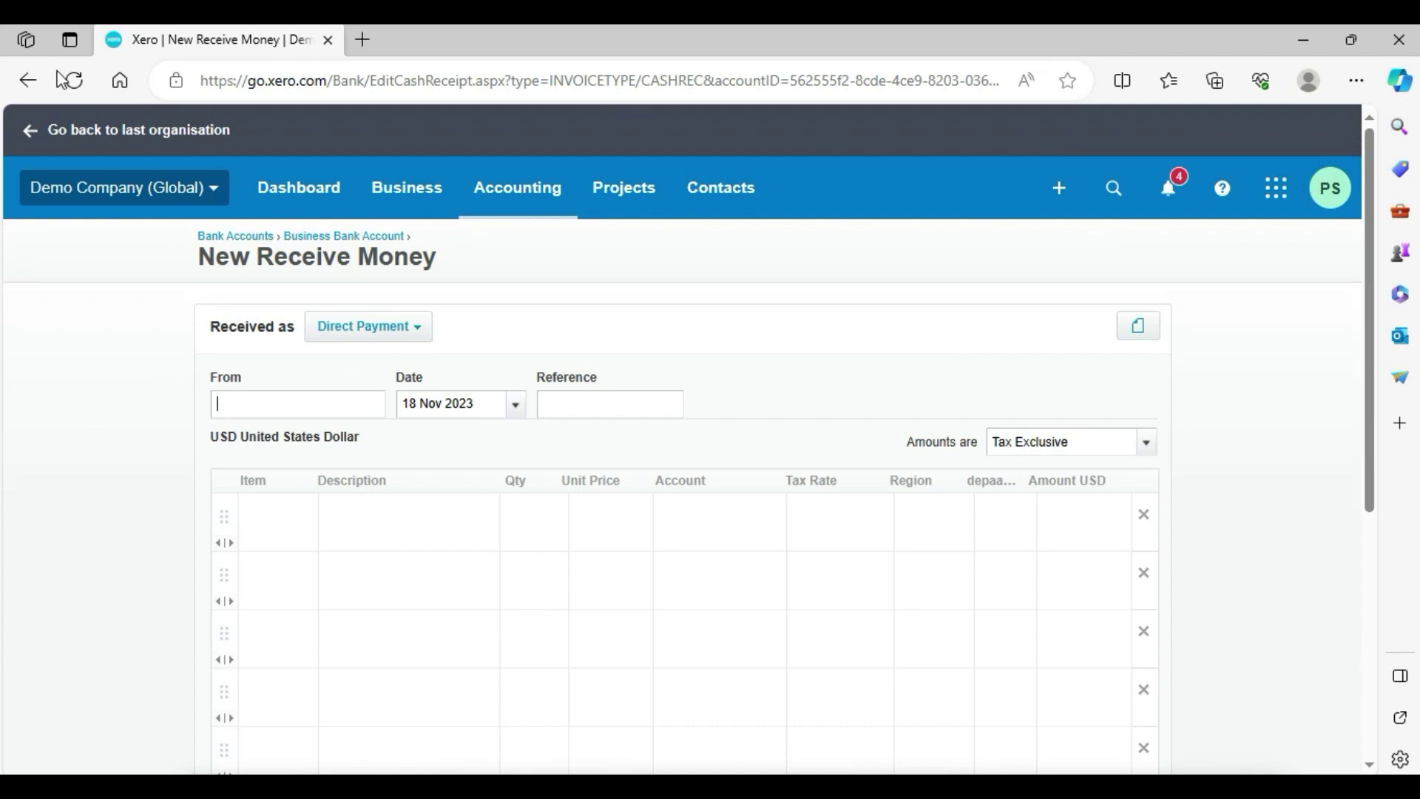
left_click(28, 80)
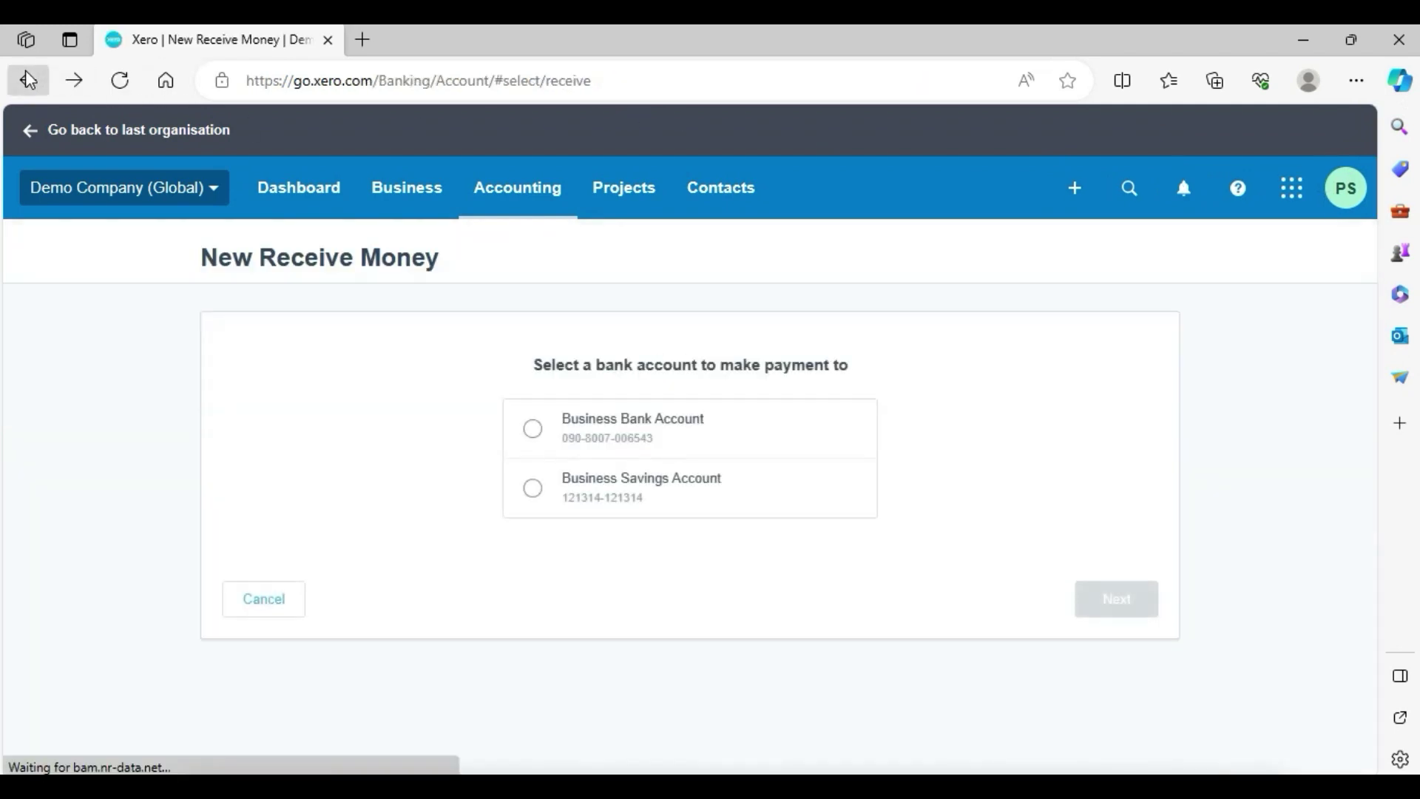
left_click(28, 80)
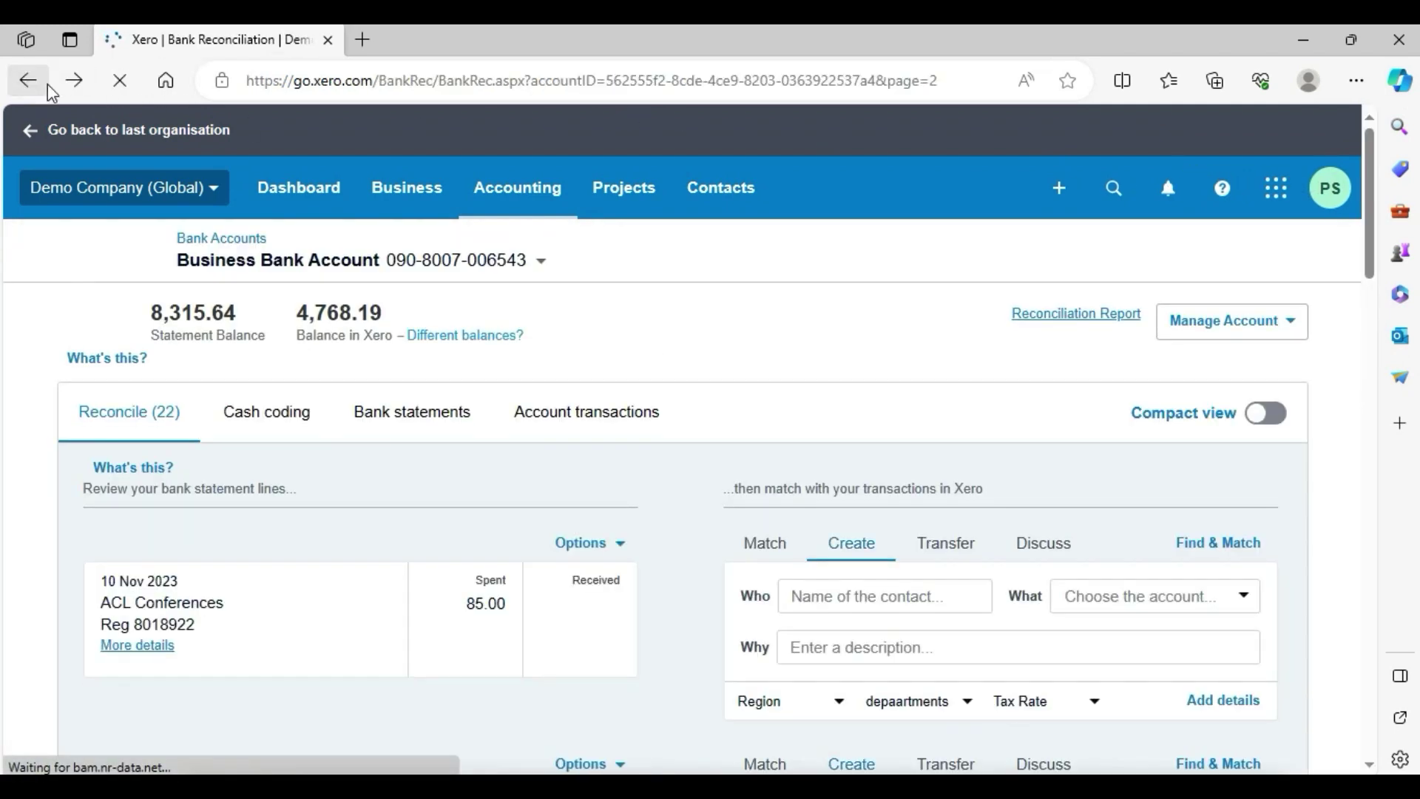
Copy the payee from the 11 Nov 2023 e-Bank dep statement details and enter it as the new contact "e-Bank dep"
left_click_drag(1376, 238, 1348, 374)
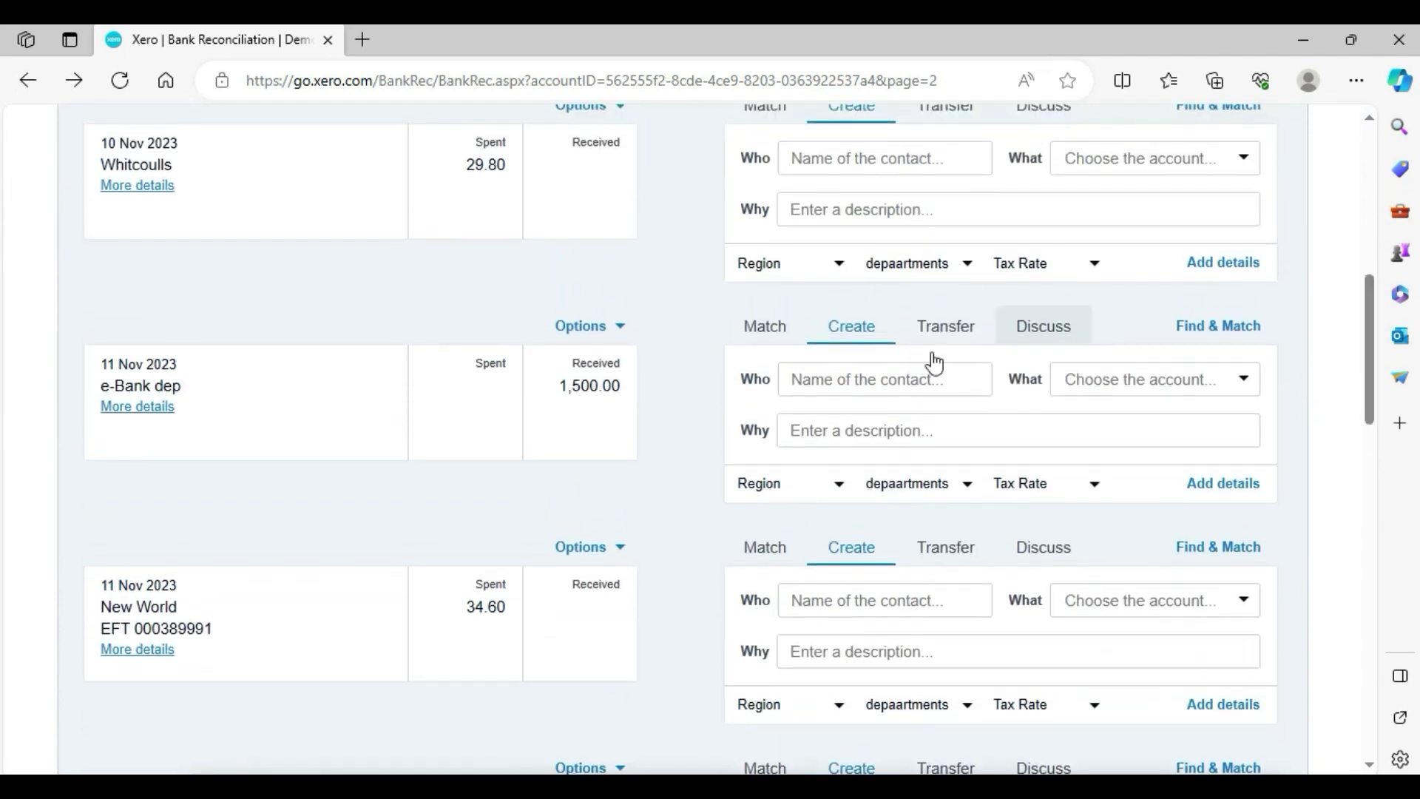
left_click(160, 408)
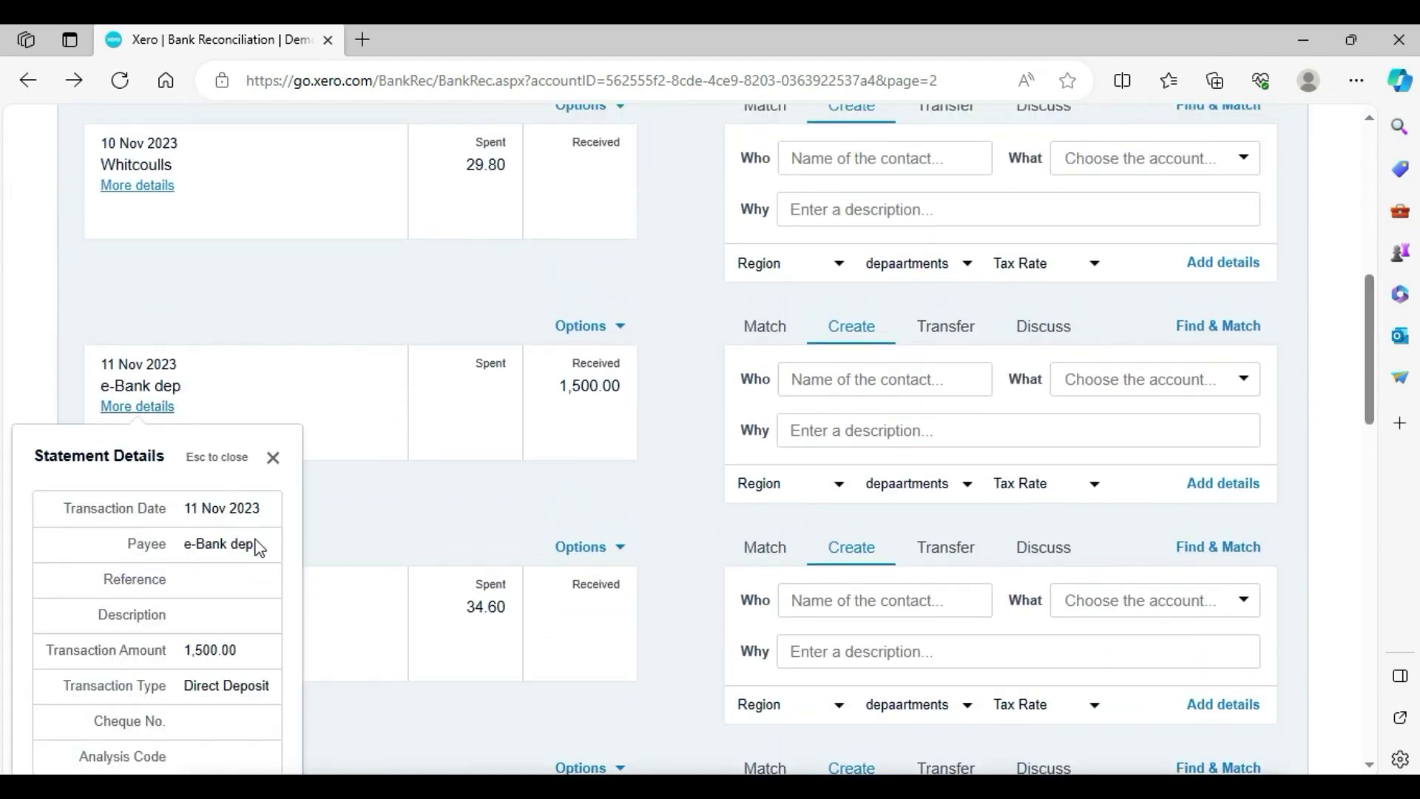
left_click_drag(254, 546, 187, 547)
key("ctrl+c")
left_click(812, 380)
key("ctrl+v")
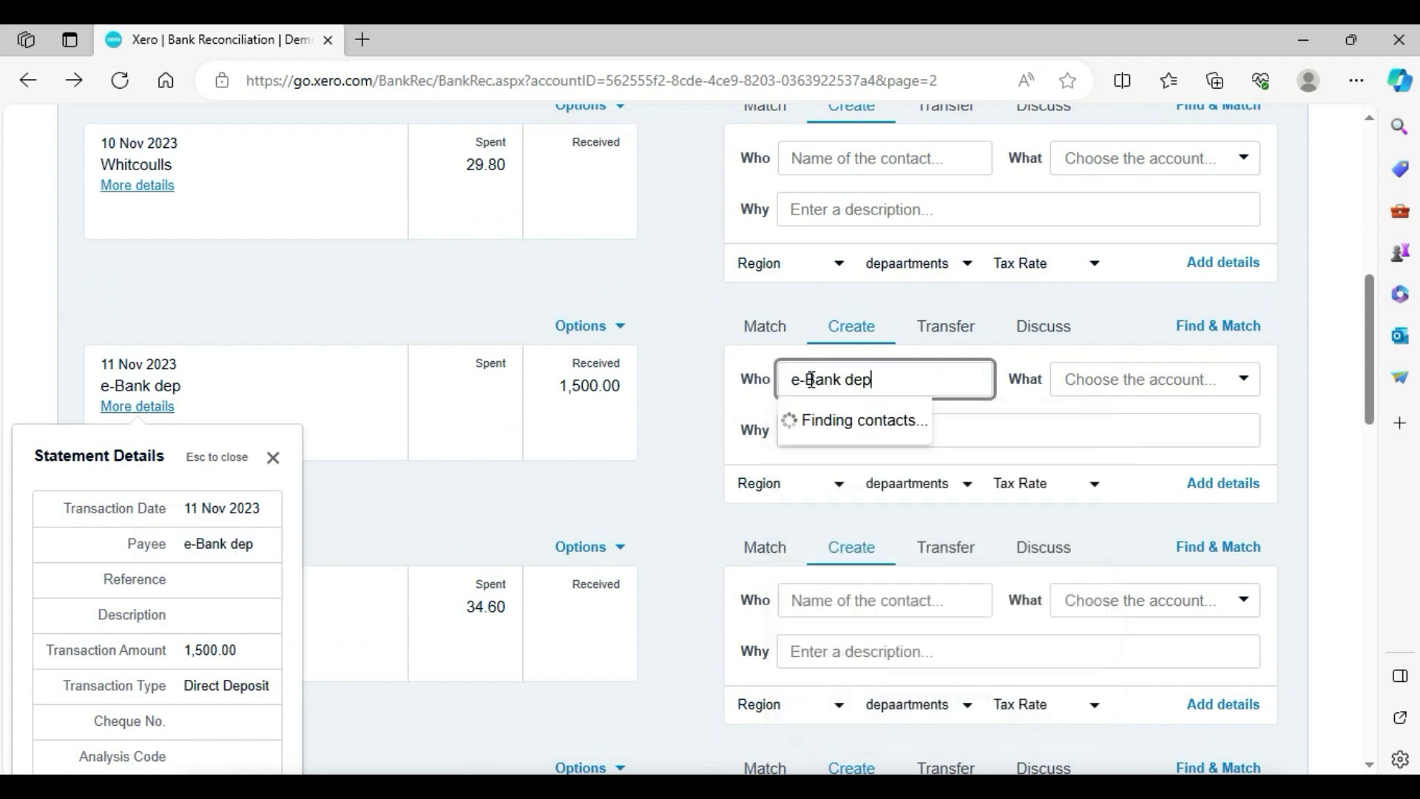
left_click(858, 432)
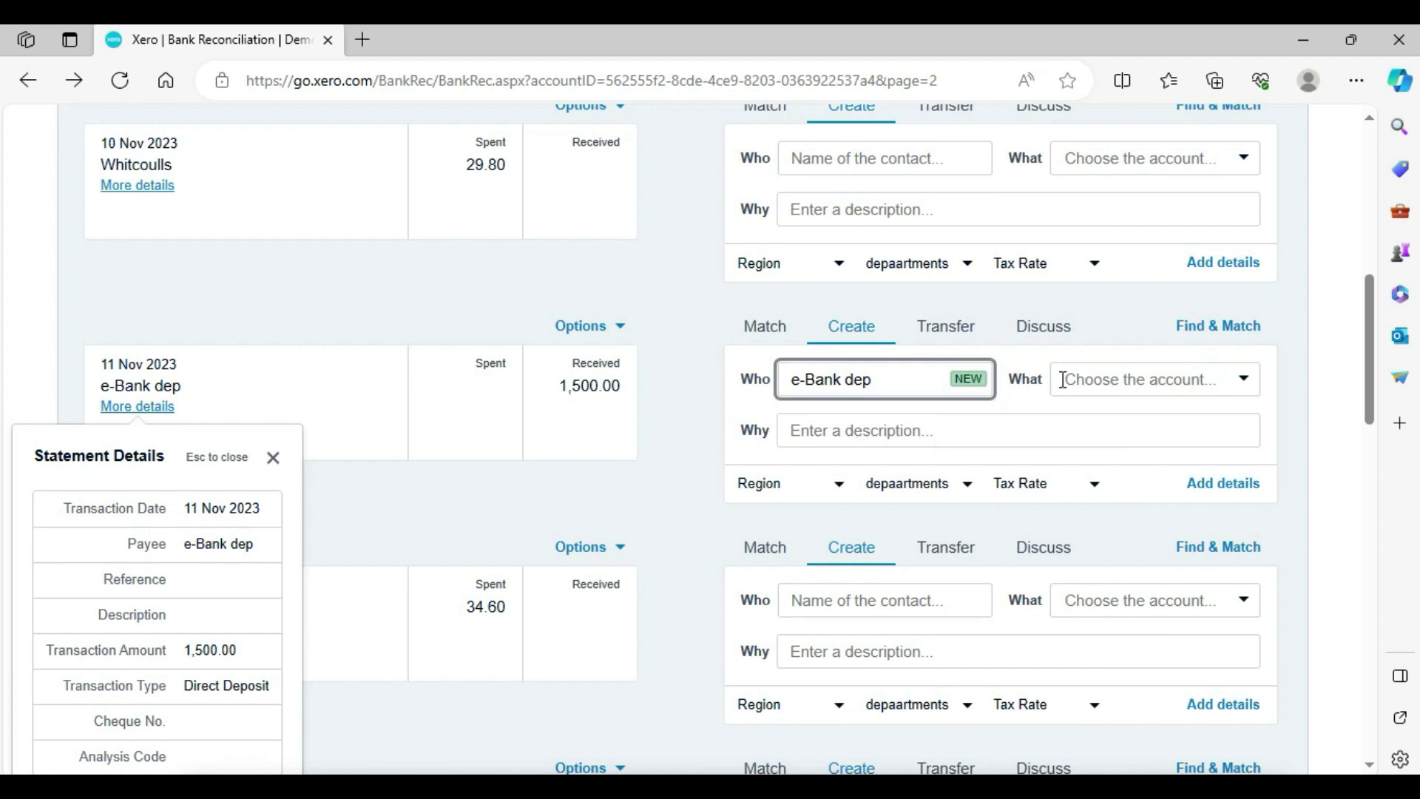
Set the e-Bank dep line's account to 200 - Sales and close its statement details
left_click(1245, 380)
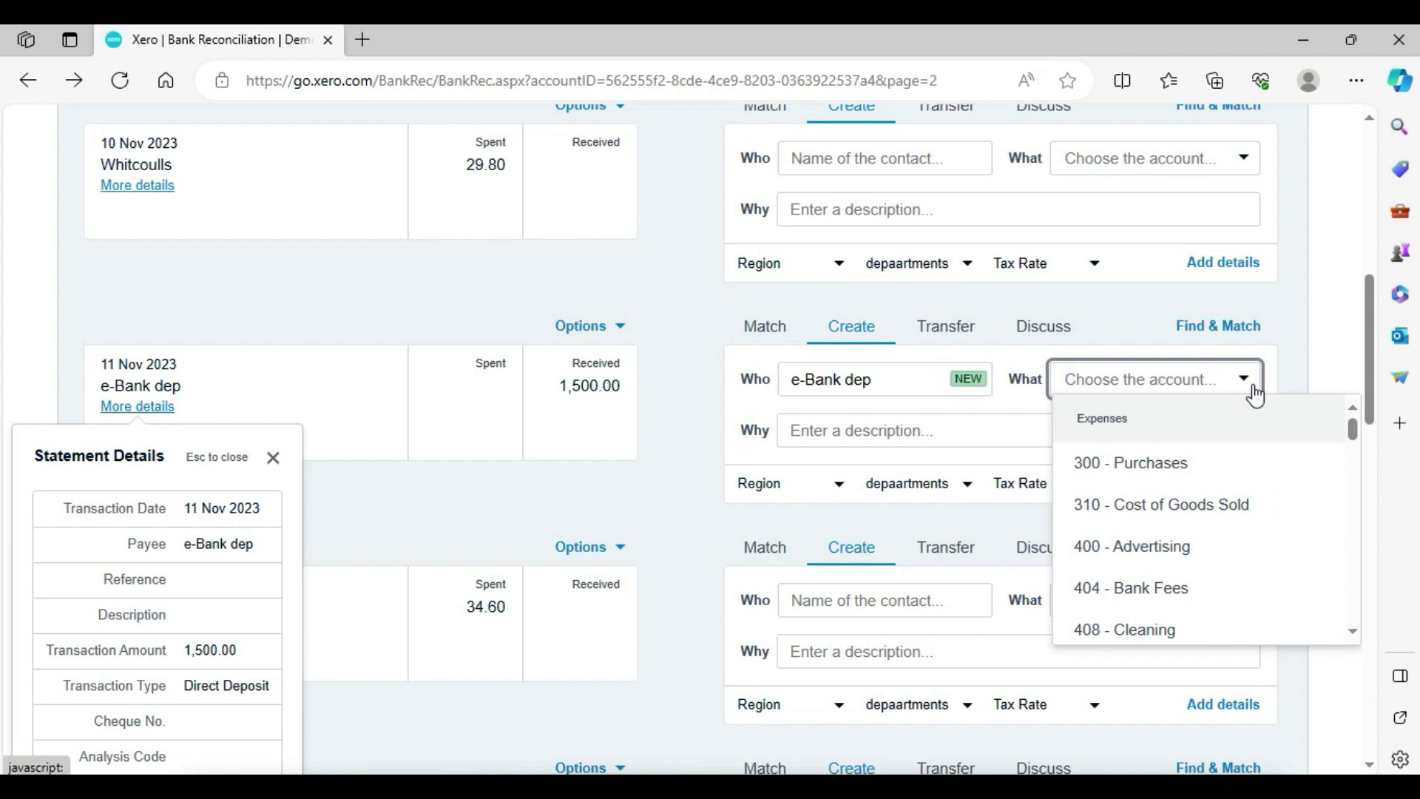
type("sa")
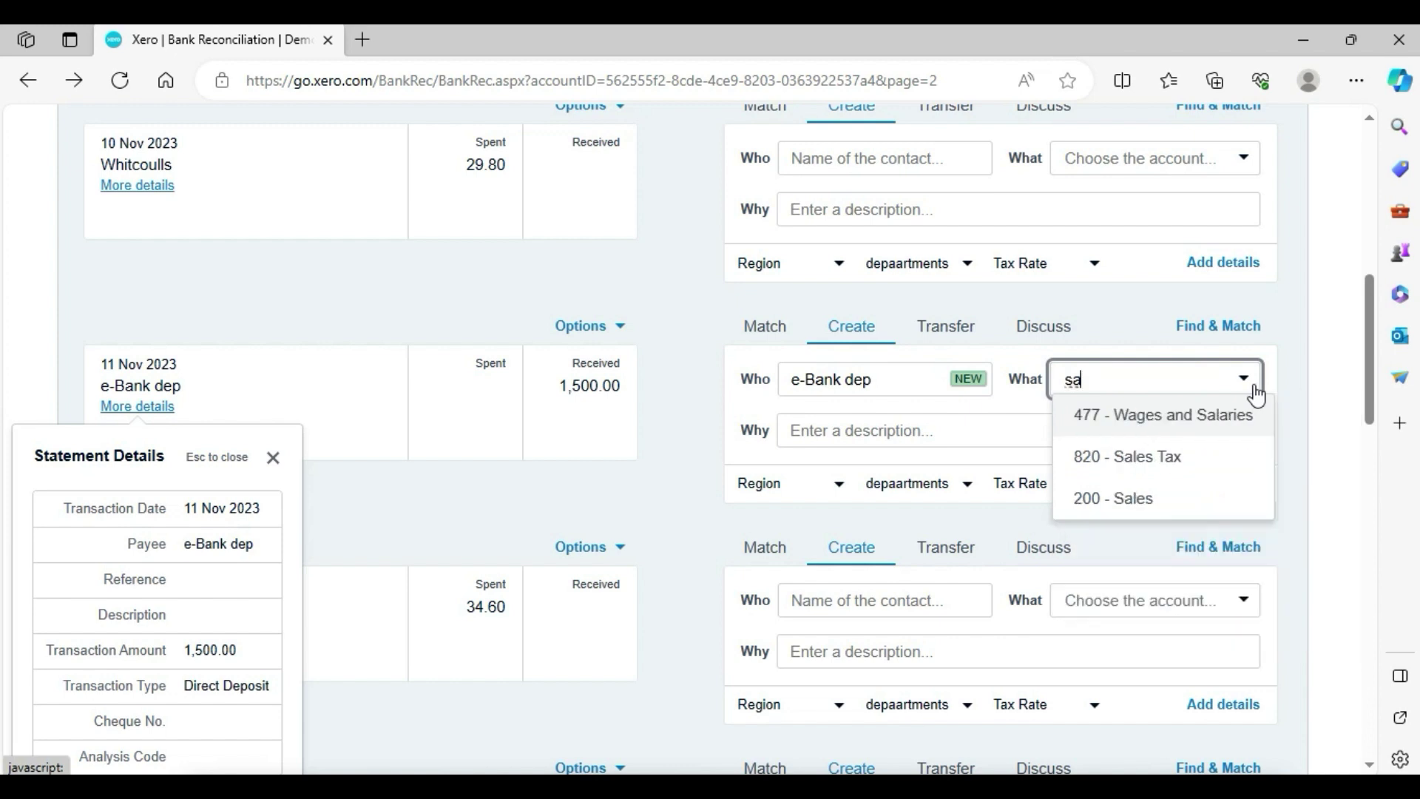
left_click(1180, 500)
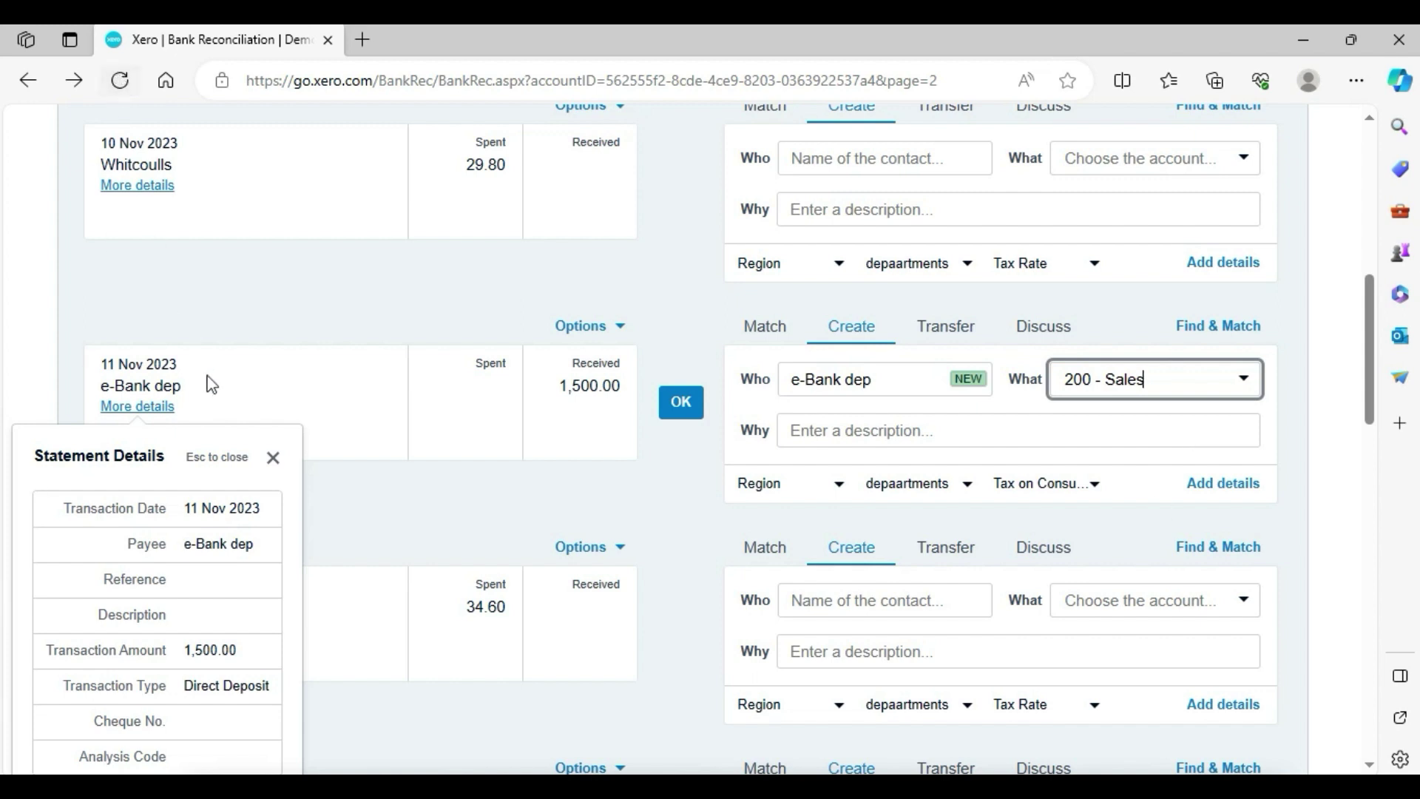
left_click(269, 473)
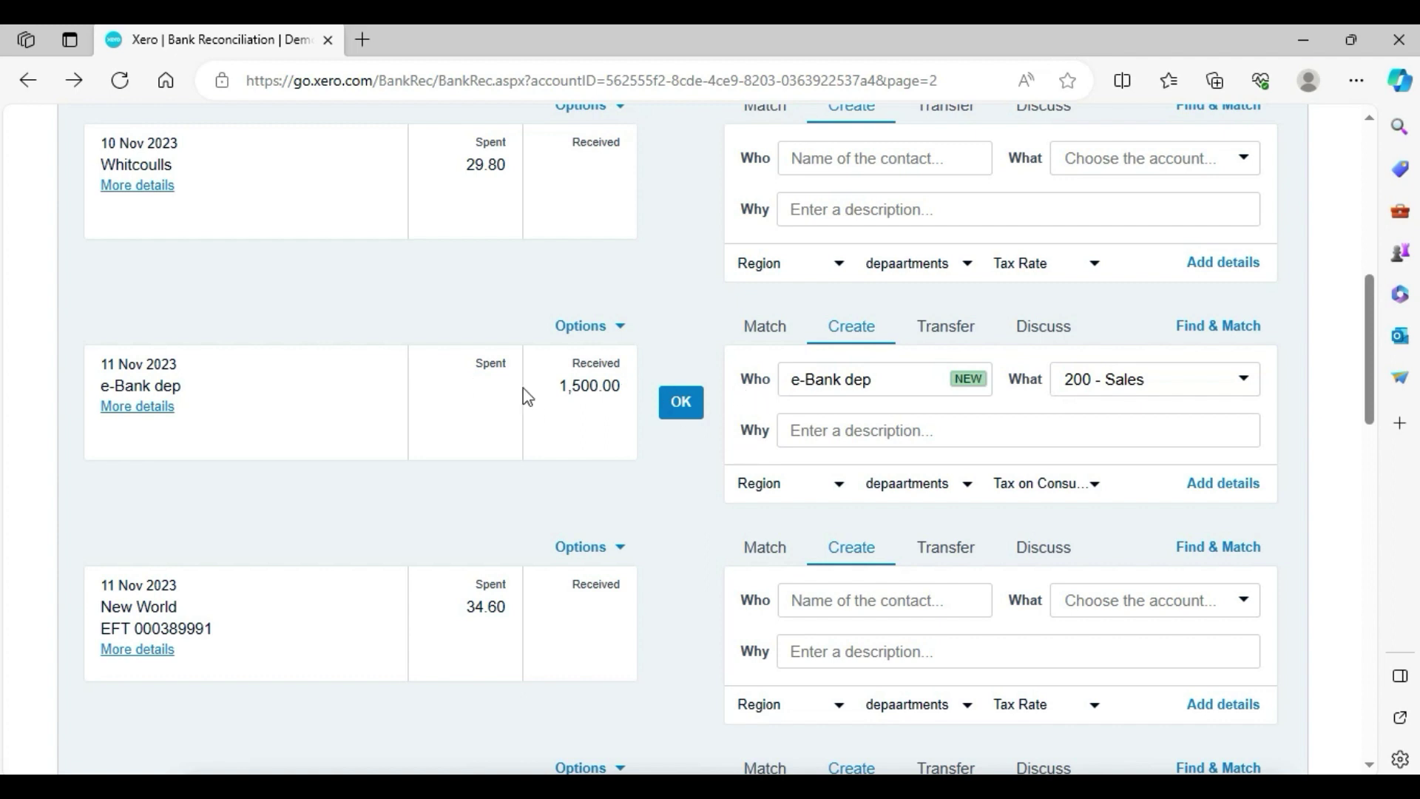
Enter "e-Bank dep" as the description and reconcile the 11 Nov 2023 deposit line
left_click(974, 443)
type("e-Bank dep")
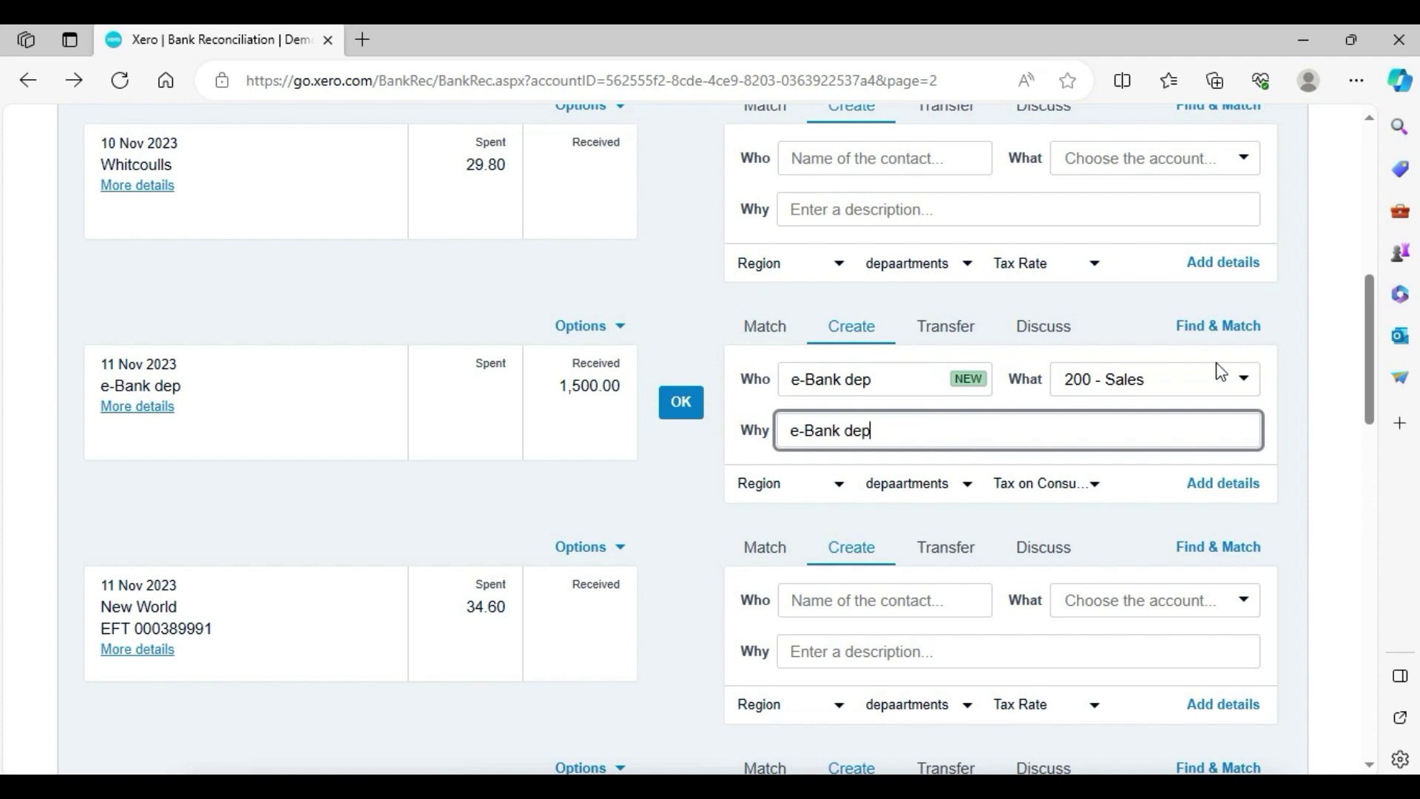
scroll(1354, 317, "up", 8)
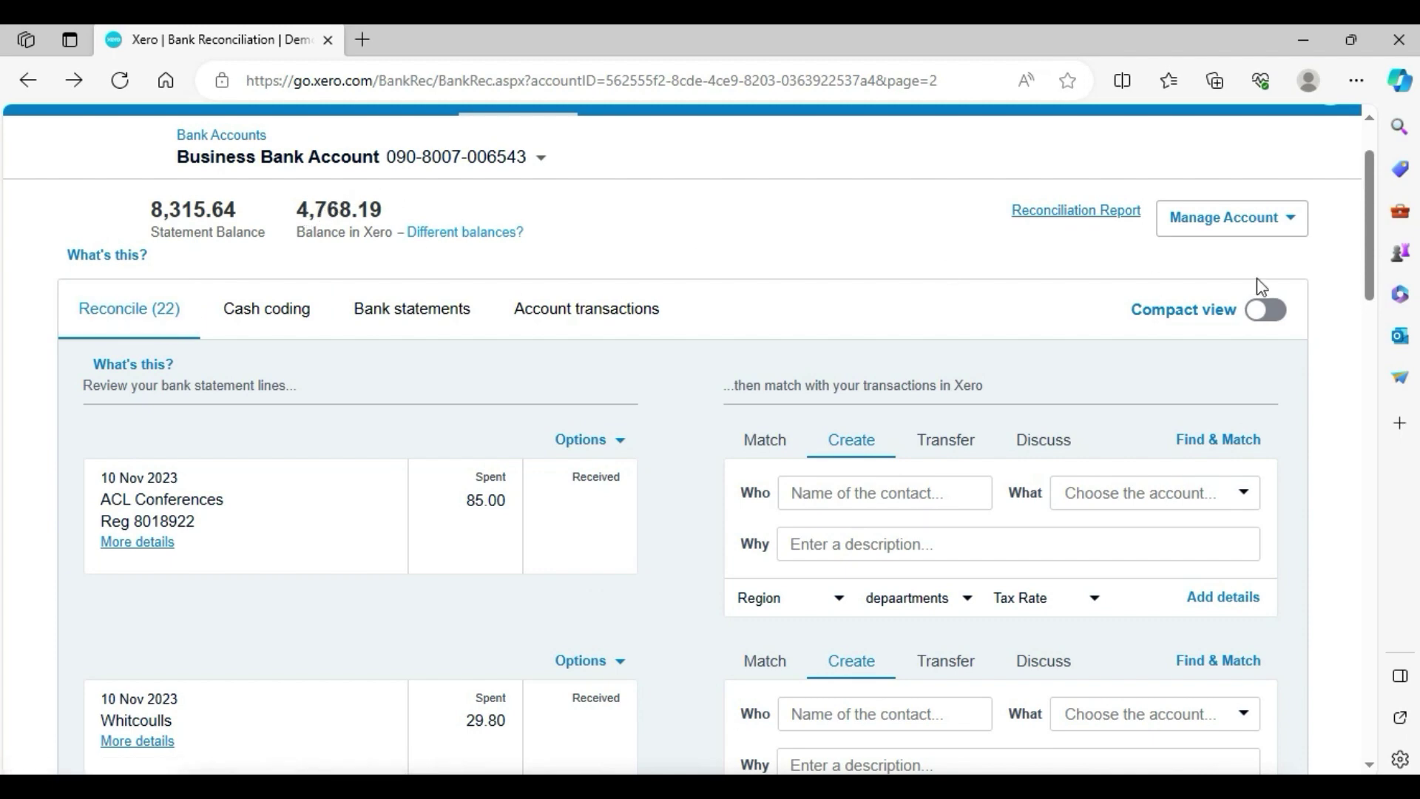
left_click_drag(1371, 256, 1368, 387)
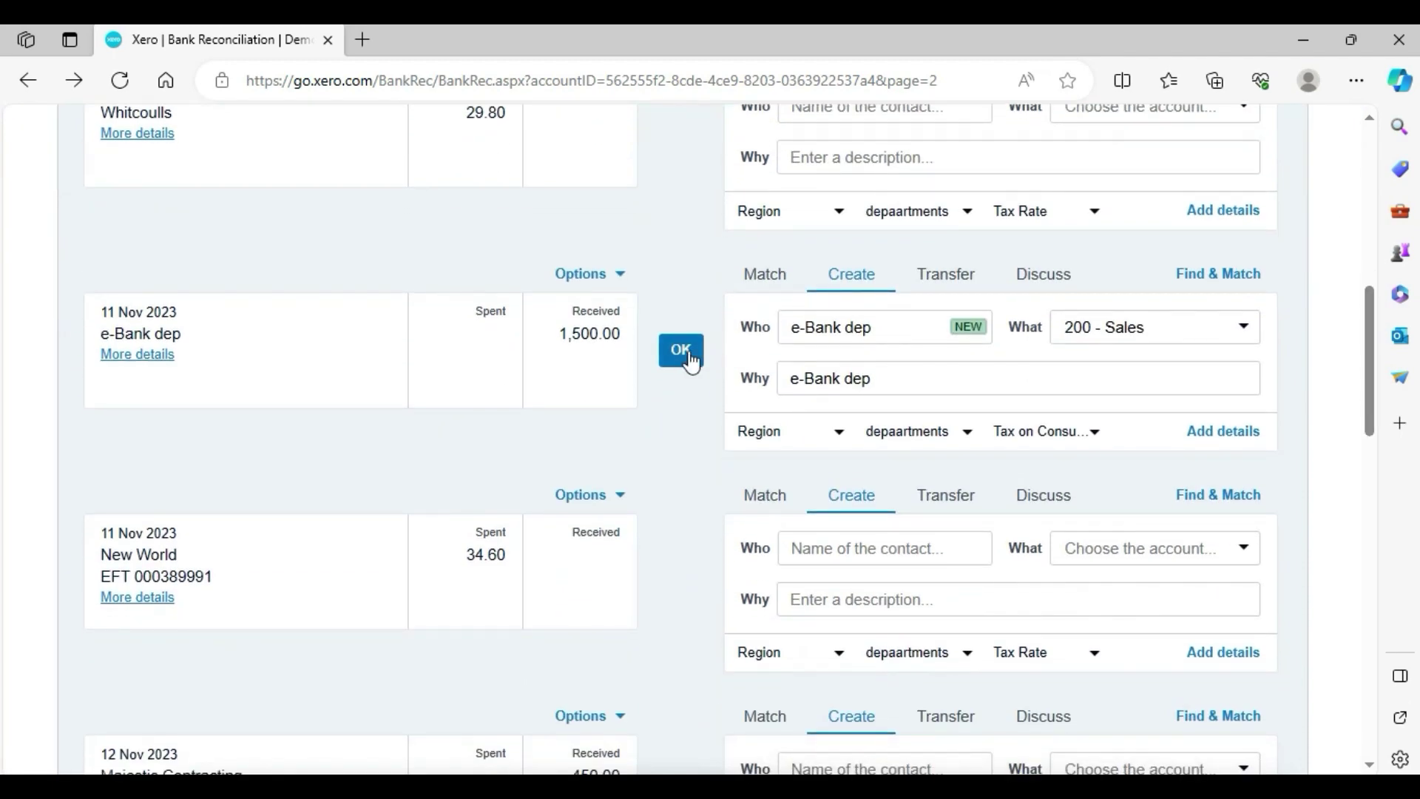
left_click(684, 368)
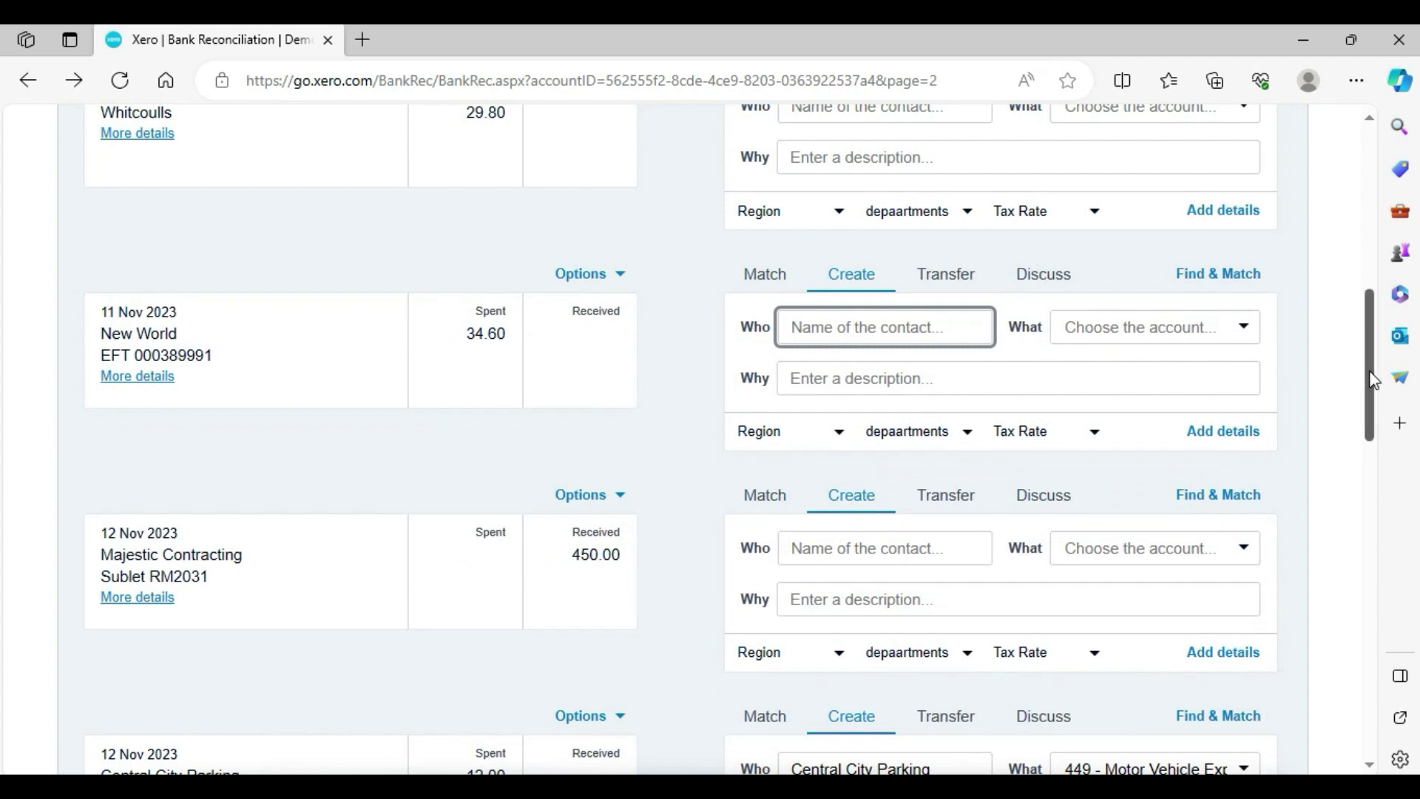
Review the account's statement and Xero balances and the remaining unreconciled statement lines on the page
left_click_drag(1367, 367, 1339, 219)
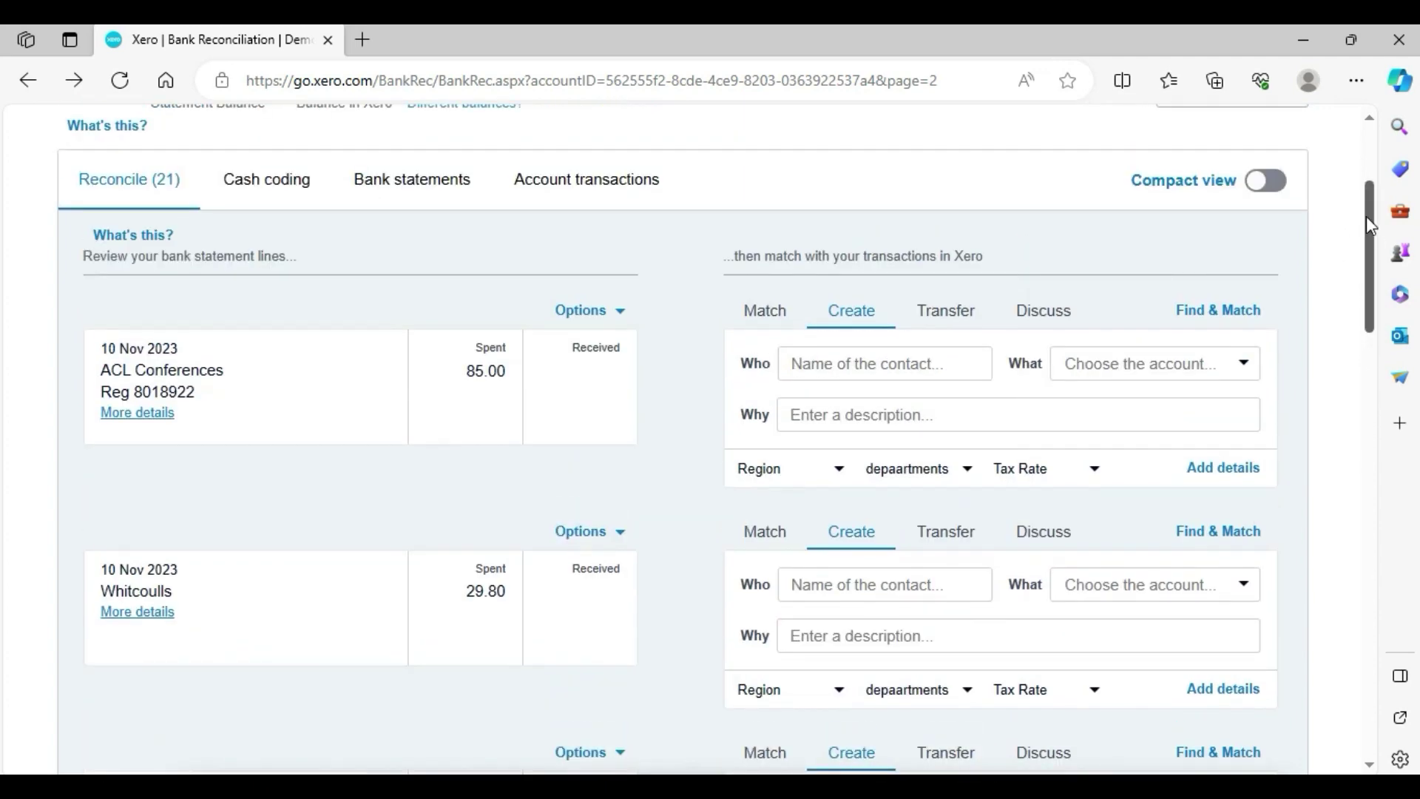
scroll(1365, 216, "up", 3)
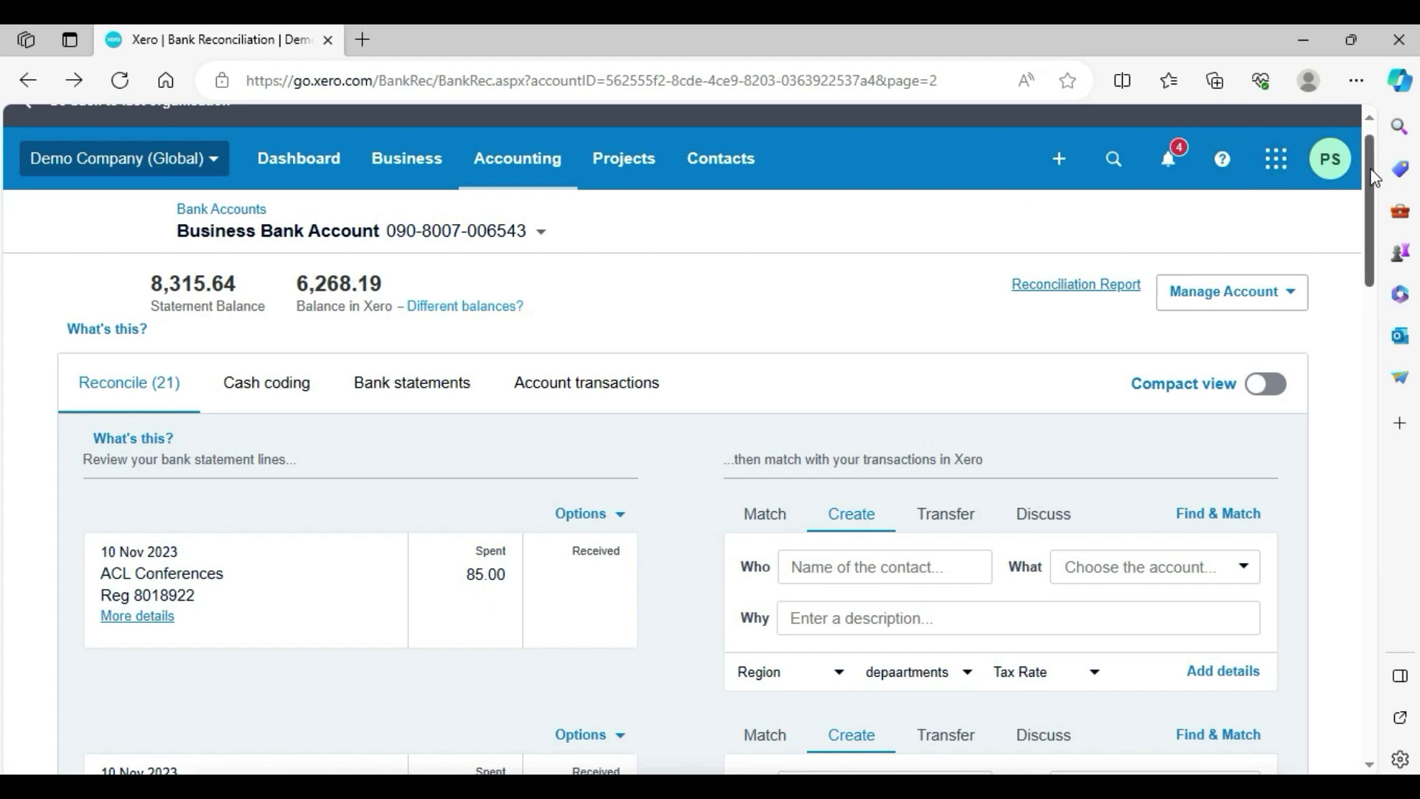
left_click_drag(1364, 165, 1364, 123)
left_click_drag(1365, 255, 1376, 407)
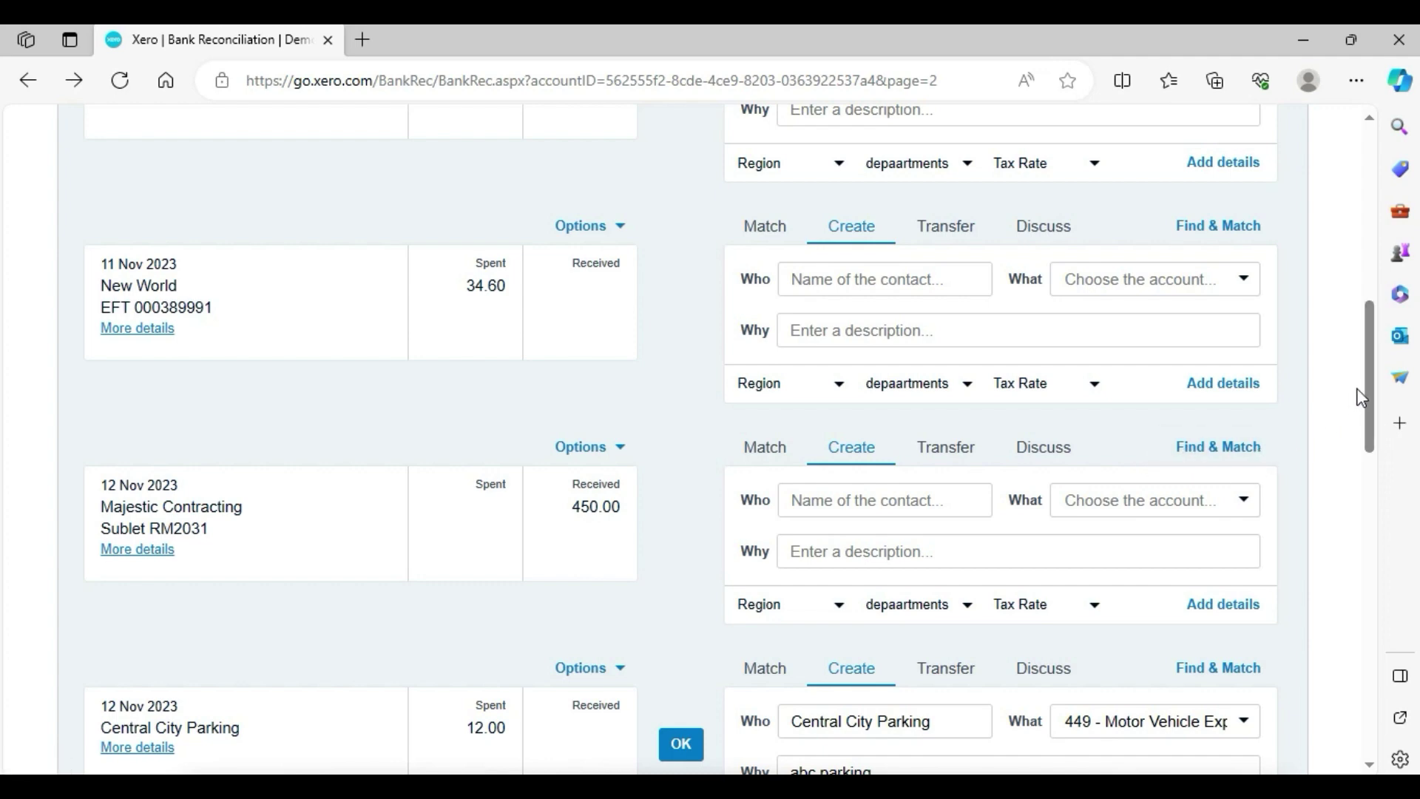
left_click_drag(1369, 397, 1370, 494)
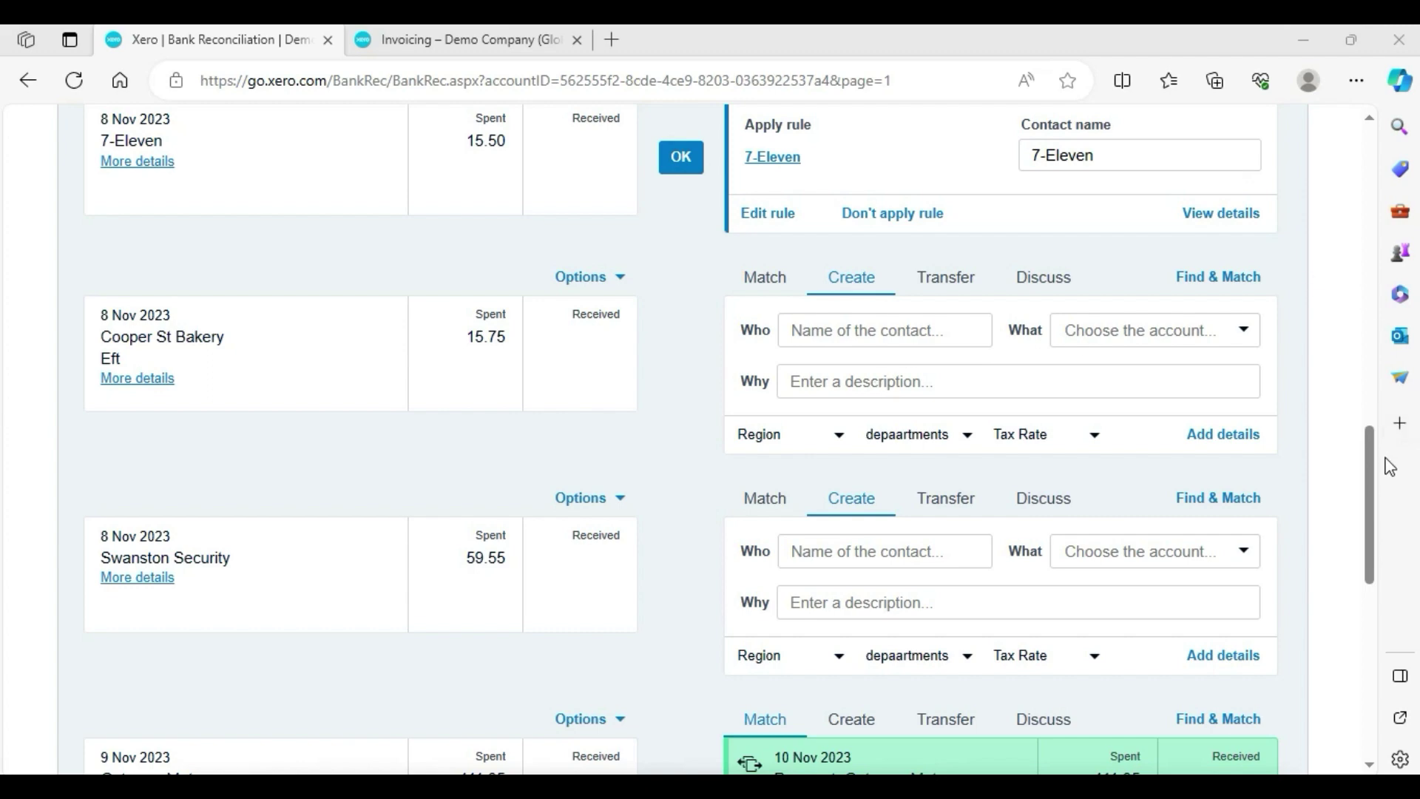
Examine the amount and statement details of the 3 Nov 2023 City Limousines deposit, including its description
left_click_drag(1375, 468, 1360, 209)
scroll(1359, 208, "down", 1)
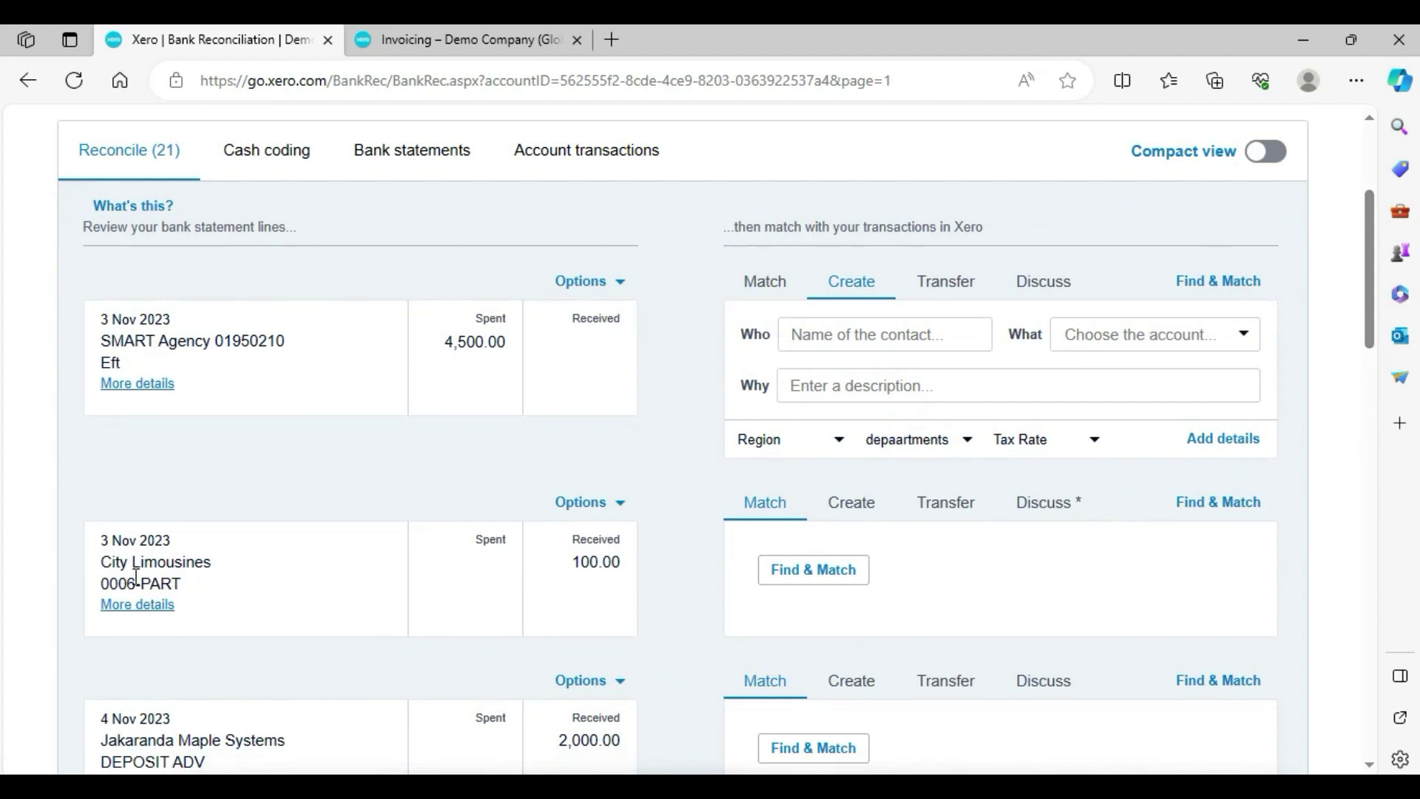
left_click_drag(102, 565, 165, 566)
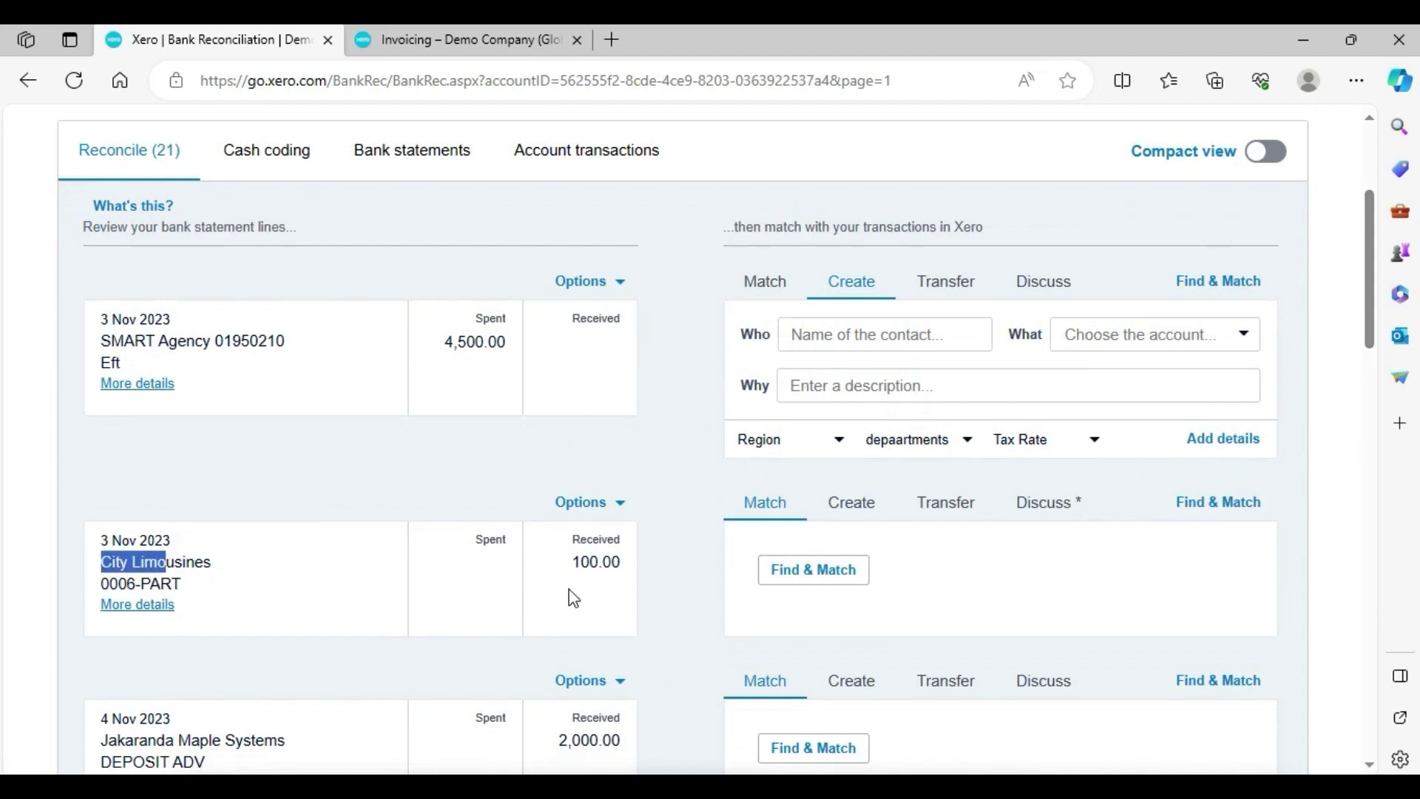
left_click_drag(572, 564, 612, 567)
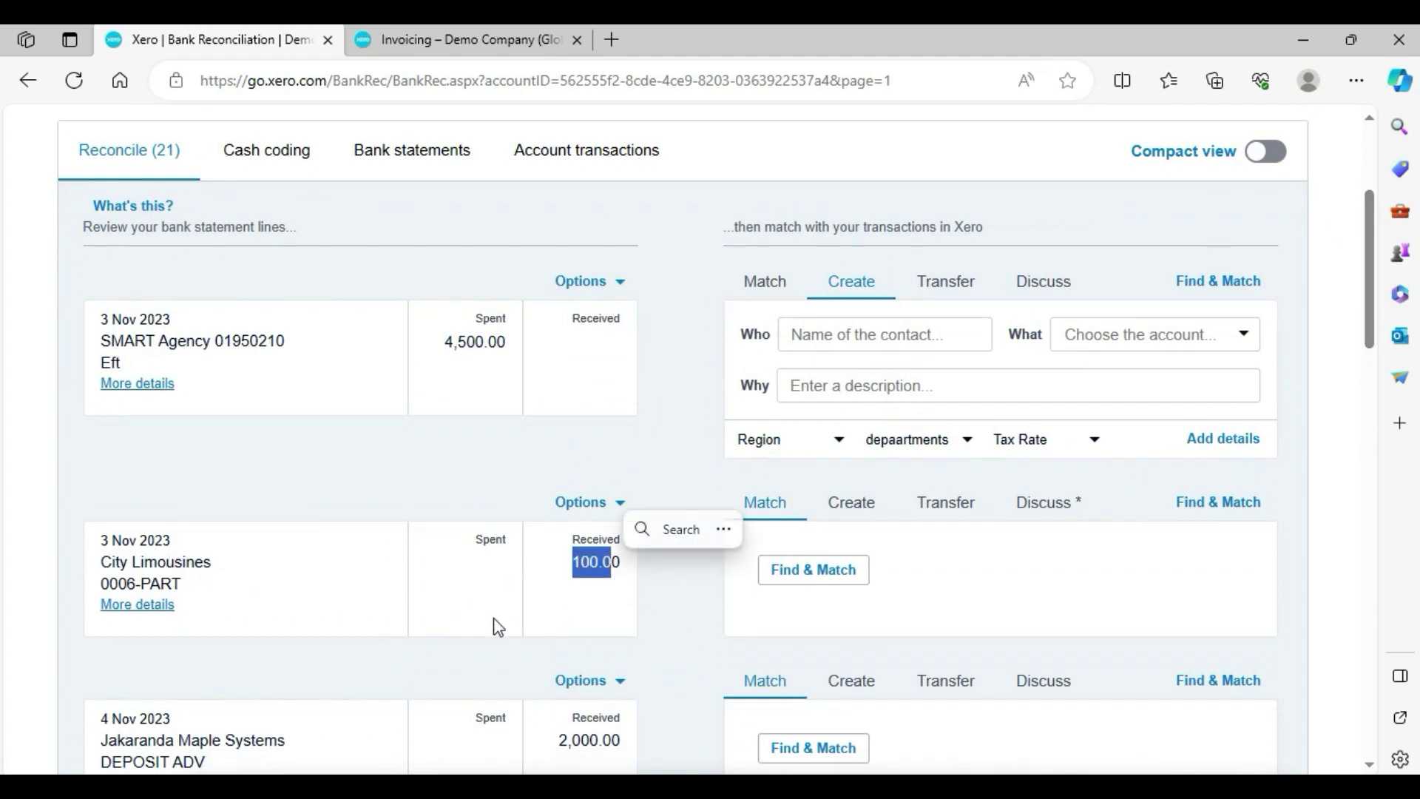
left_click(140, 605)
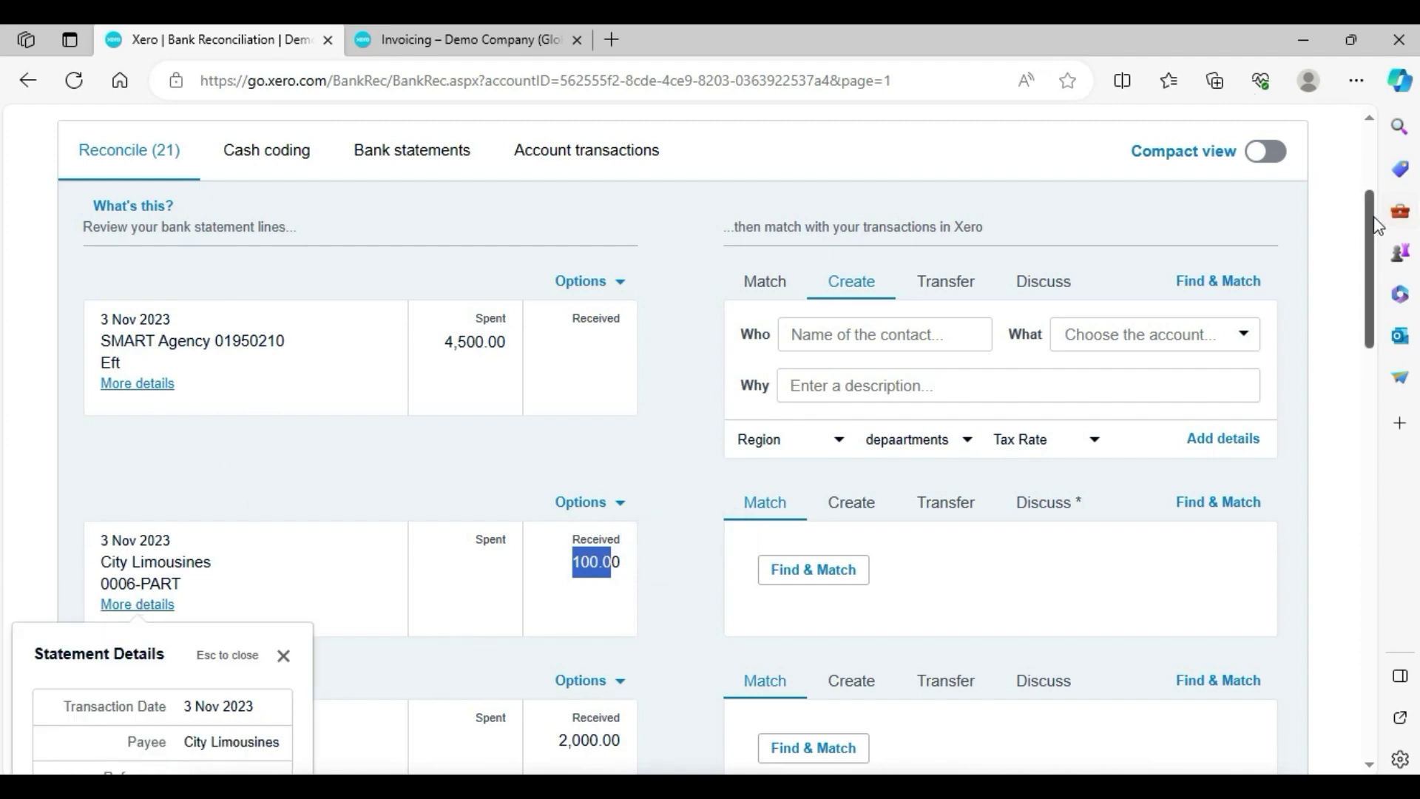
left_click_drag(1370, 225, 1373, 303)
left_click_drag(183, 493, 220, 499)
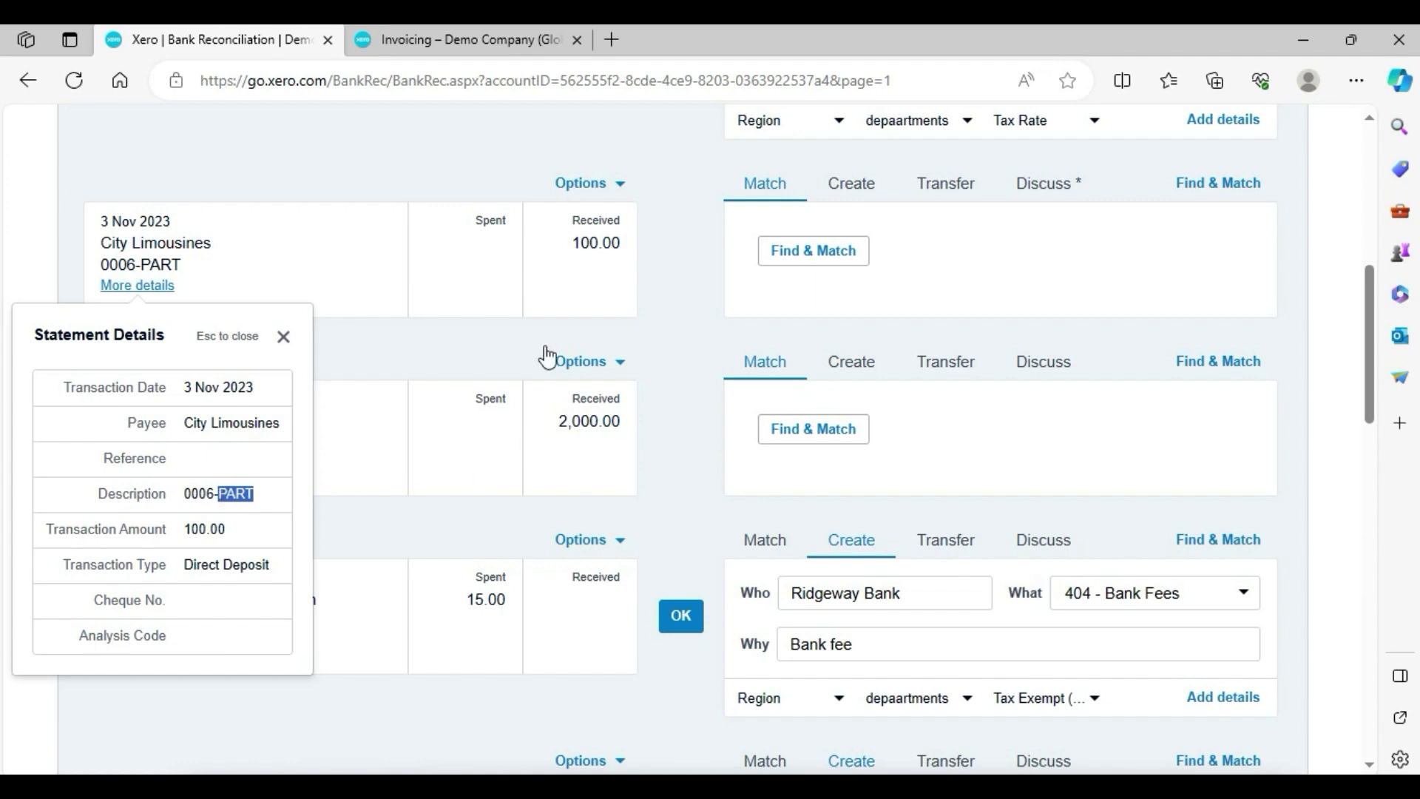
Compare invoice INV-0006's number and amount due with the description and transaction amount of the 3 Nov 2023 City Limousines deposit
left_click(492, 37)
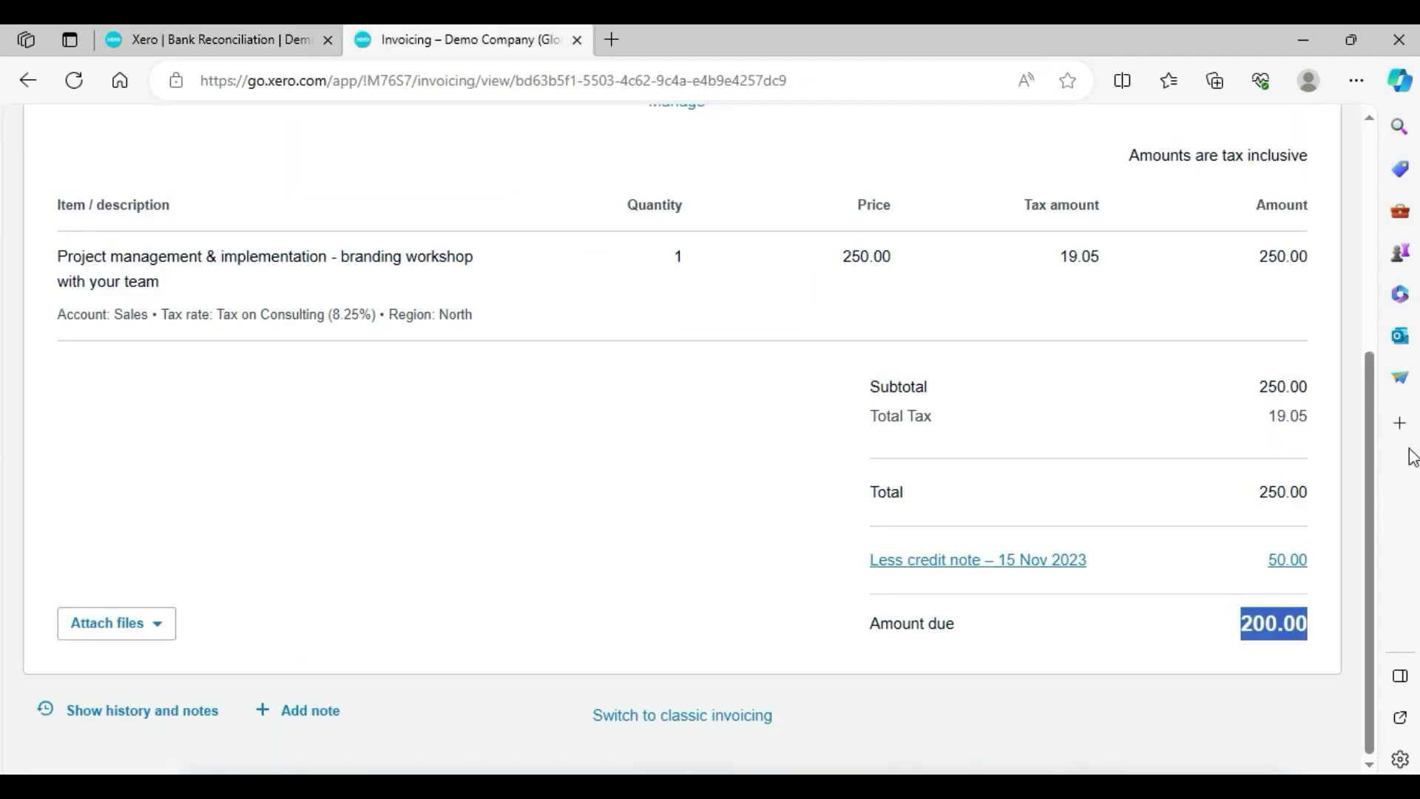
left_click_drag(1369, 435, 1356, 255)
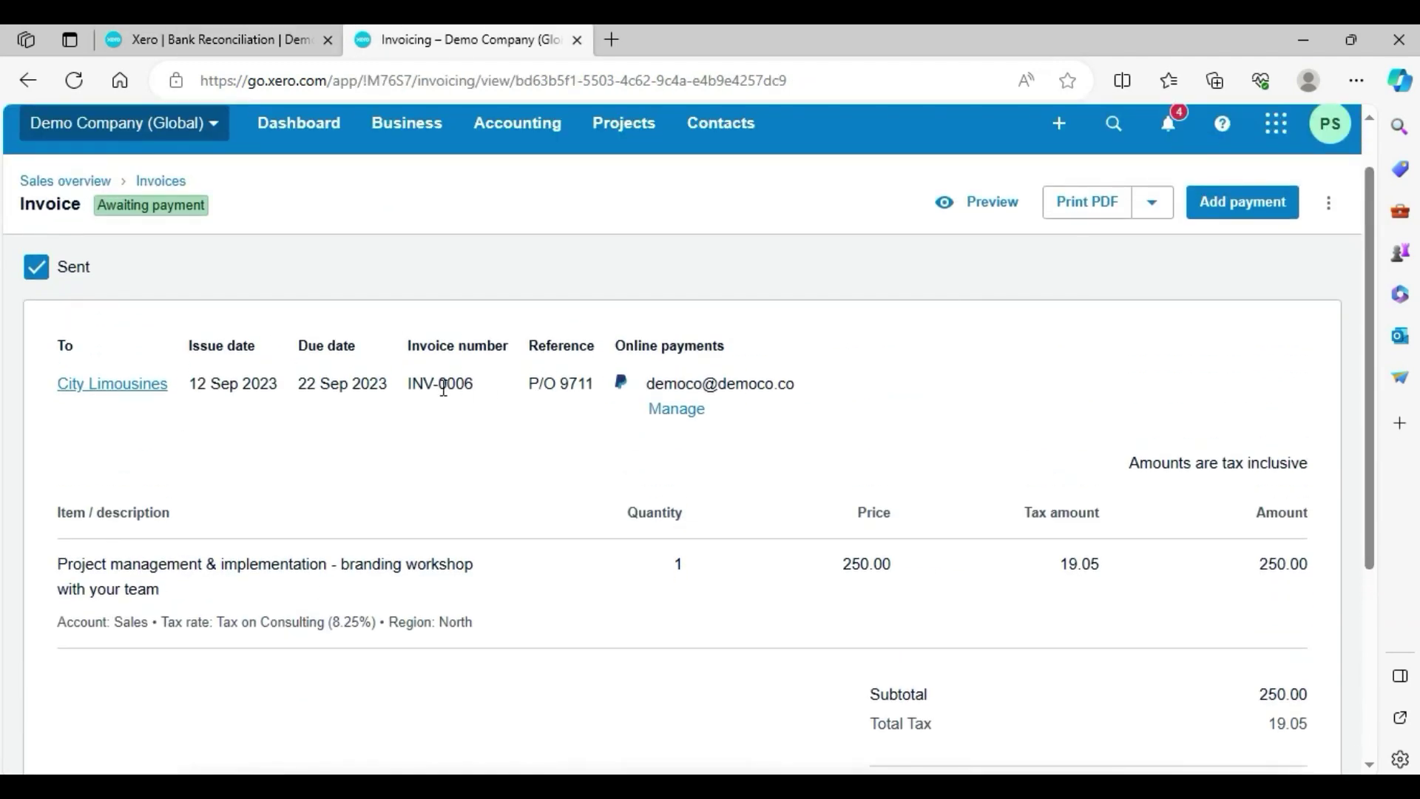
double_click(451, 383)
left_click(218, 39)
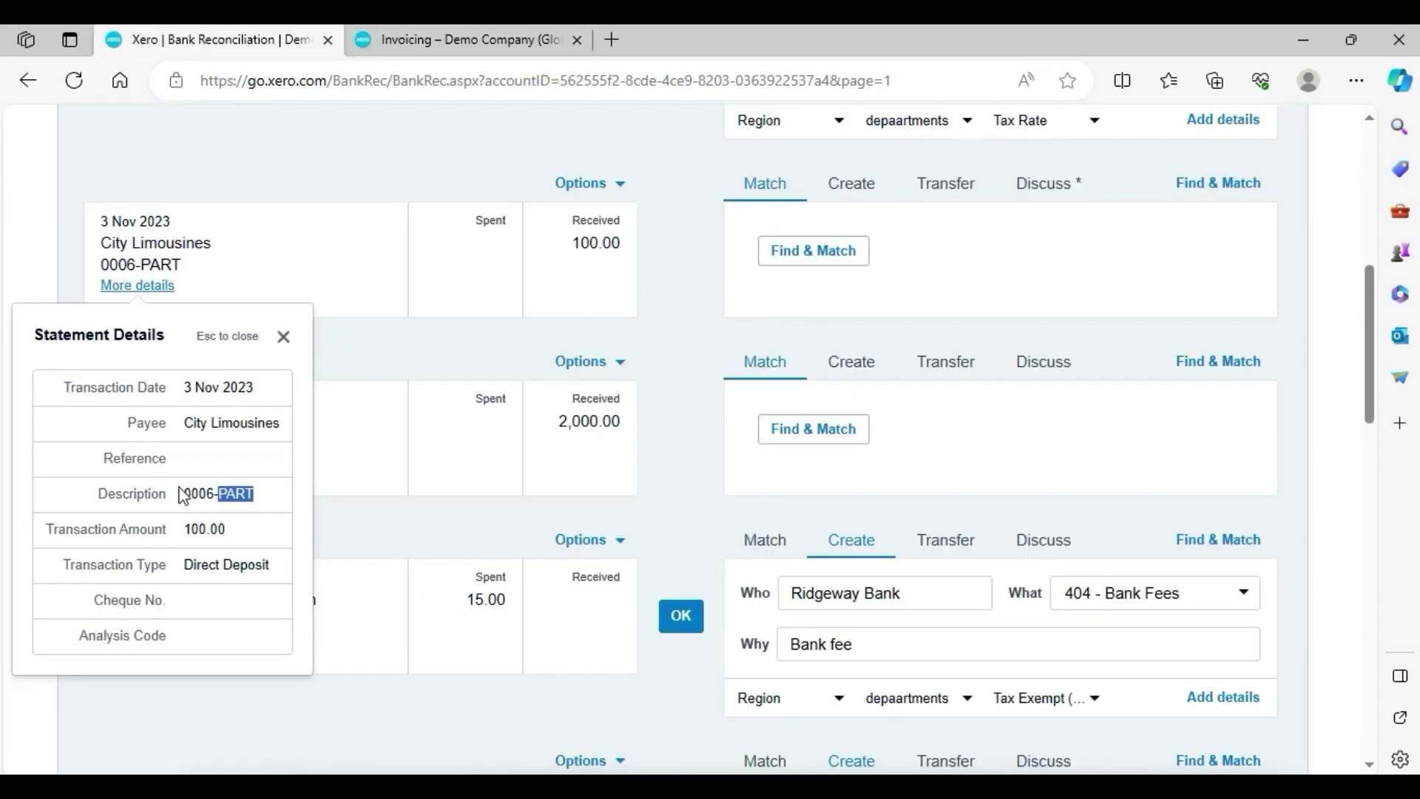
left_click(435, 39)
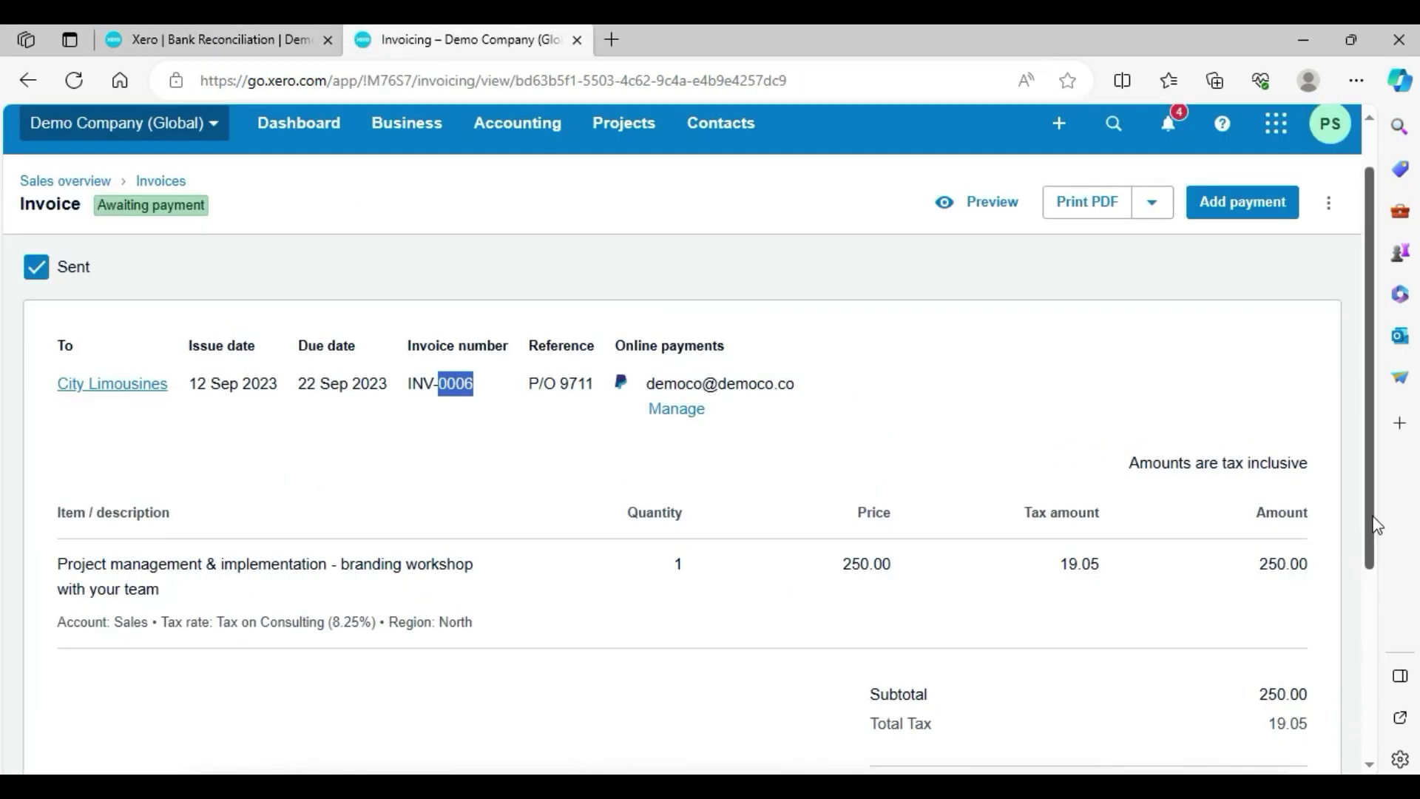
left_click_drag(1378, 517, 1309, 682)
left_click(259, 39)
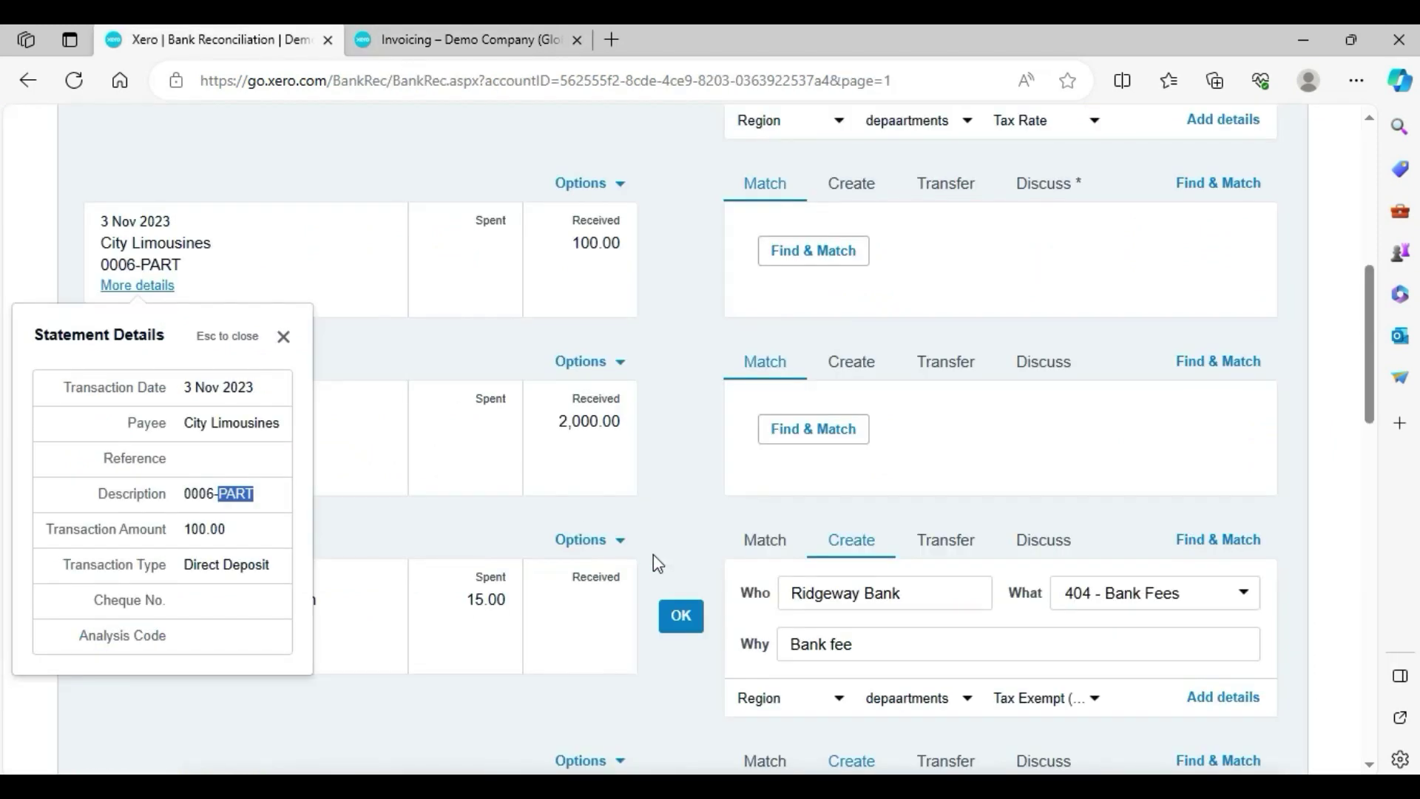
left_click_drag(184, 528, 226, 528)
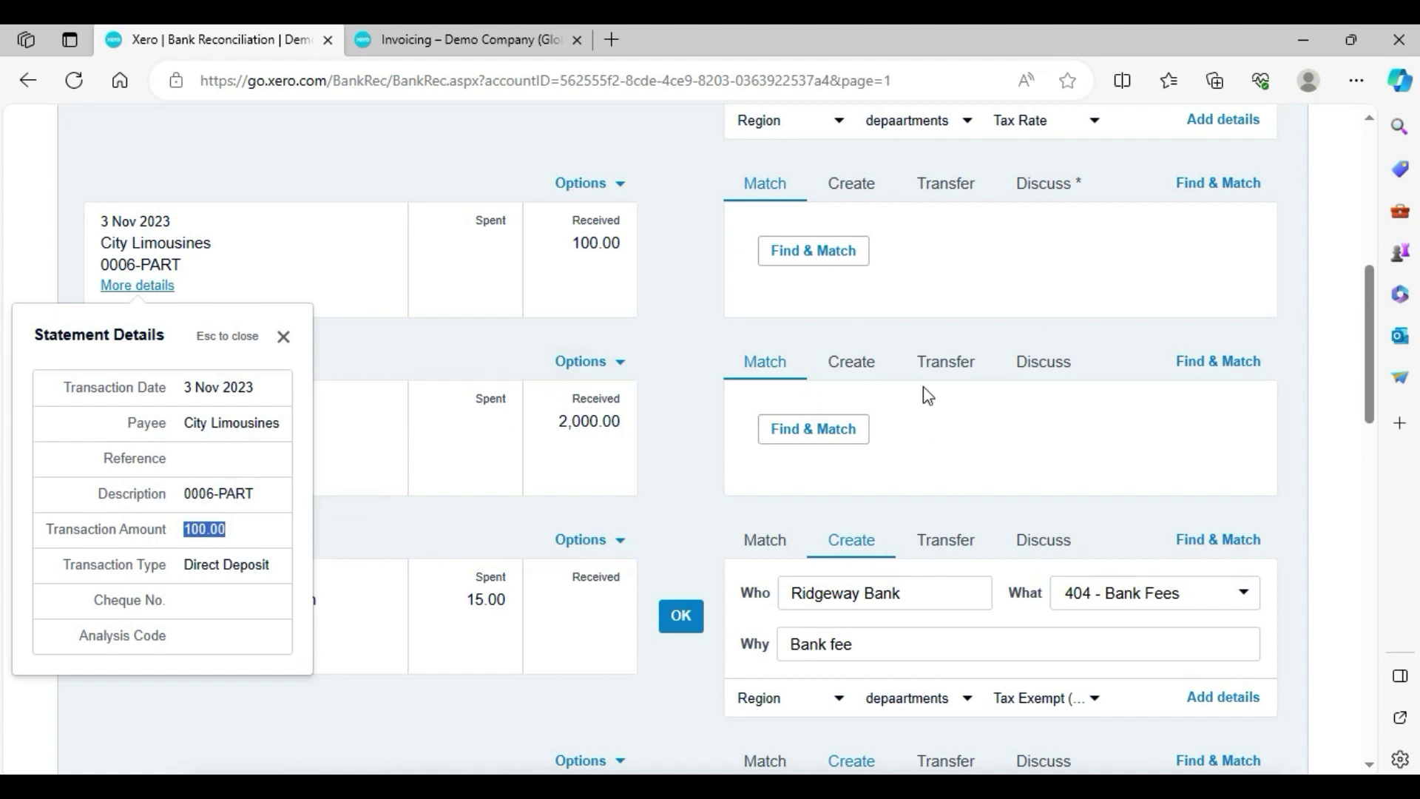
left_click(851, 362)
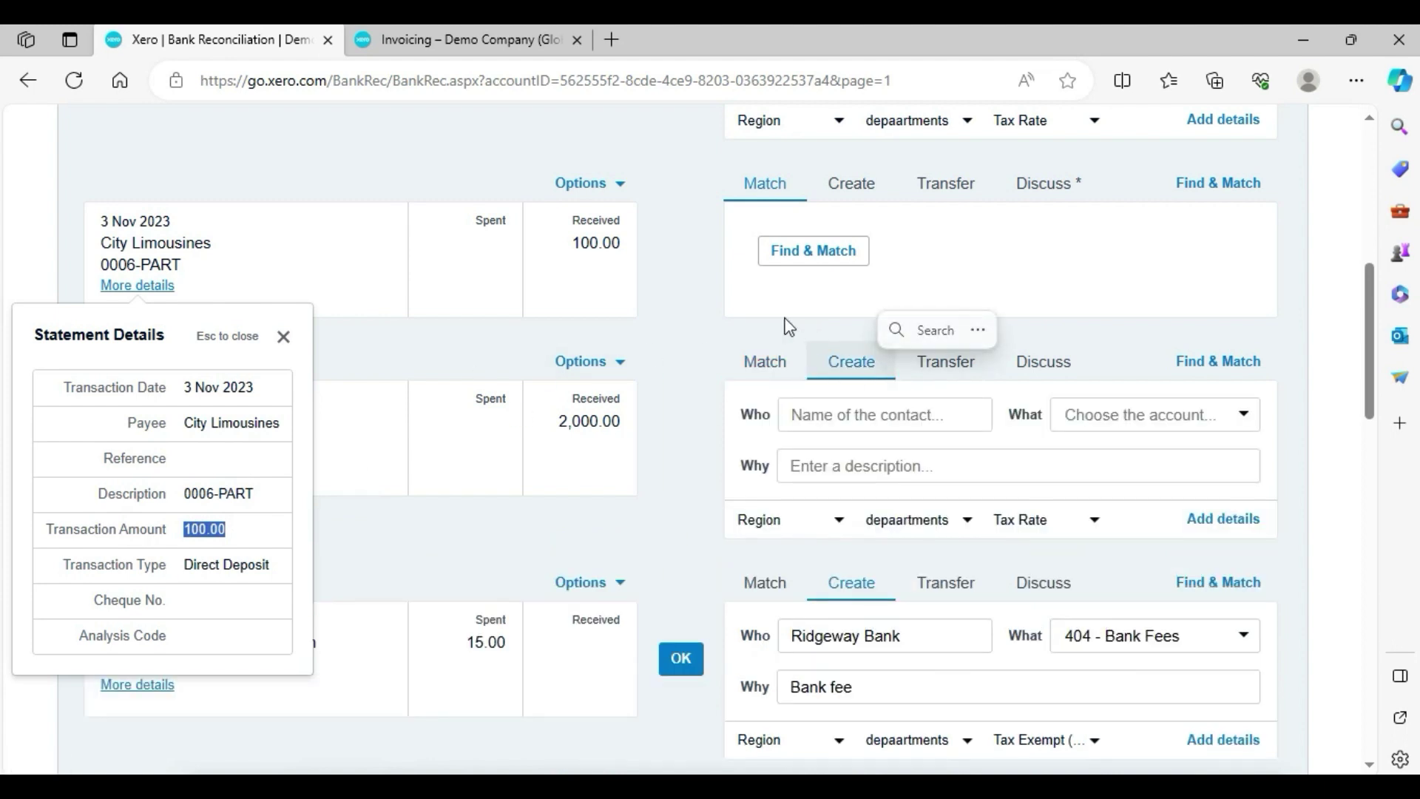
left_click(283, 336)
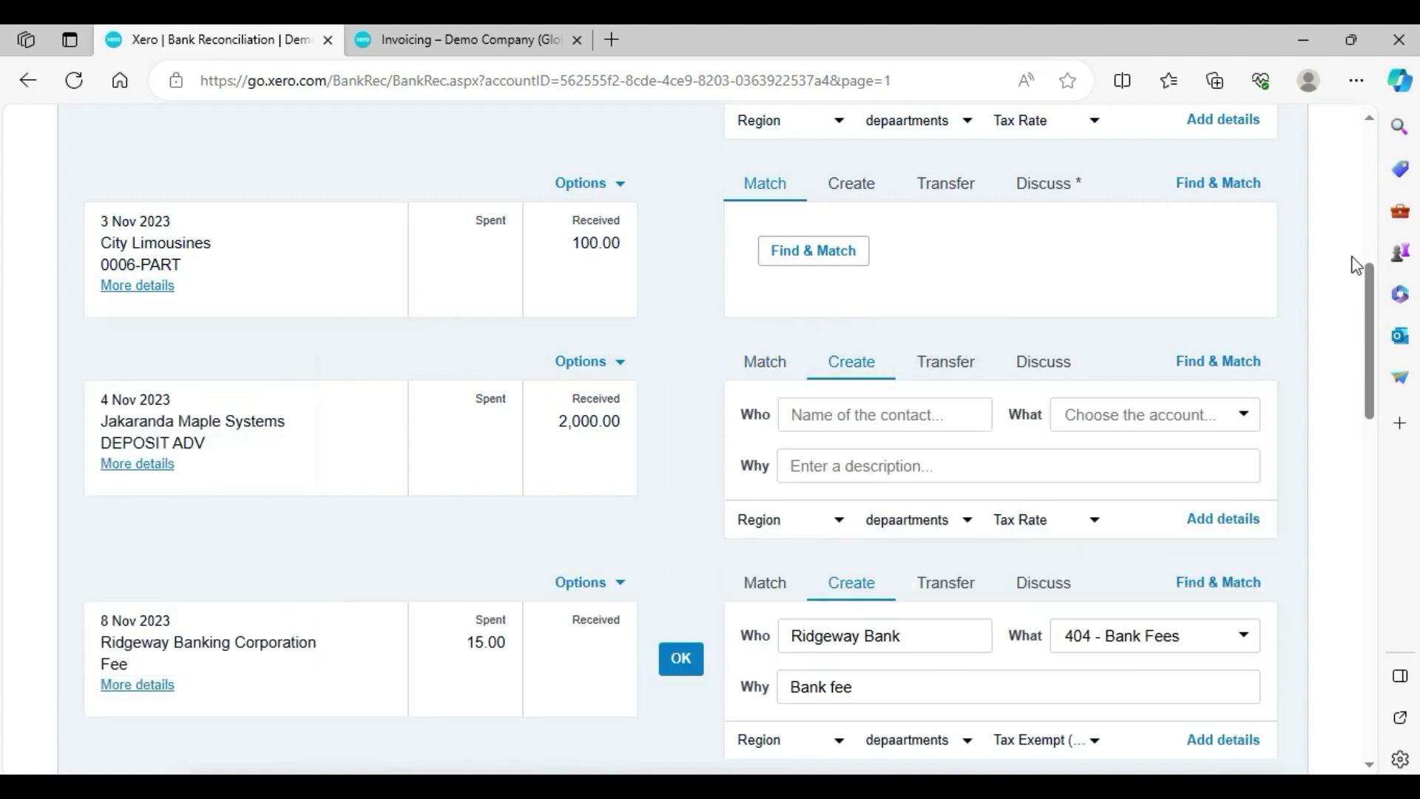
left_click(1234, 365)
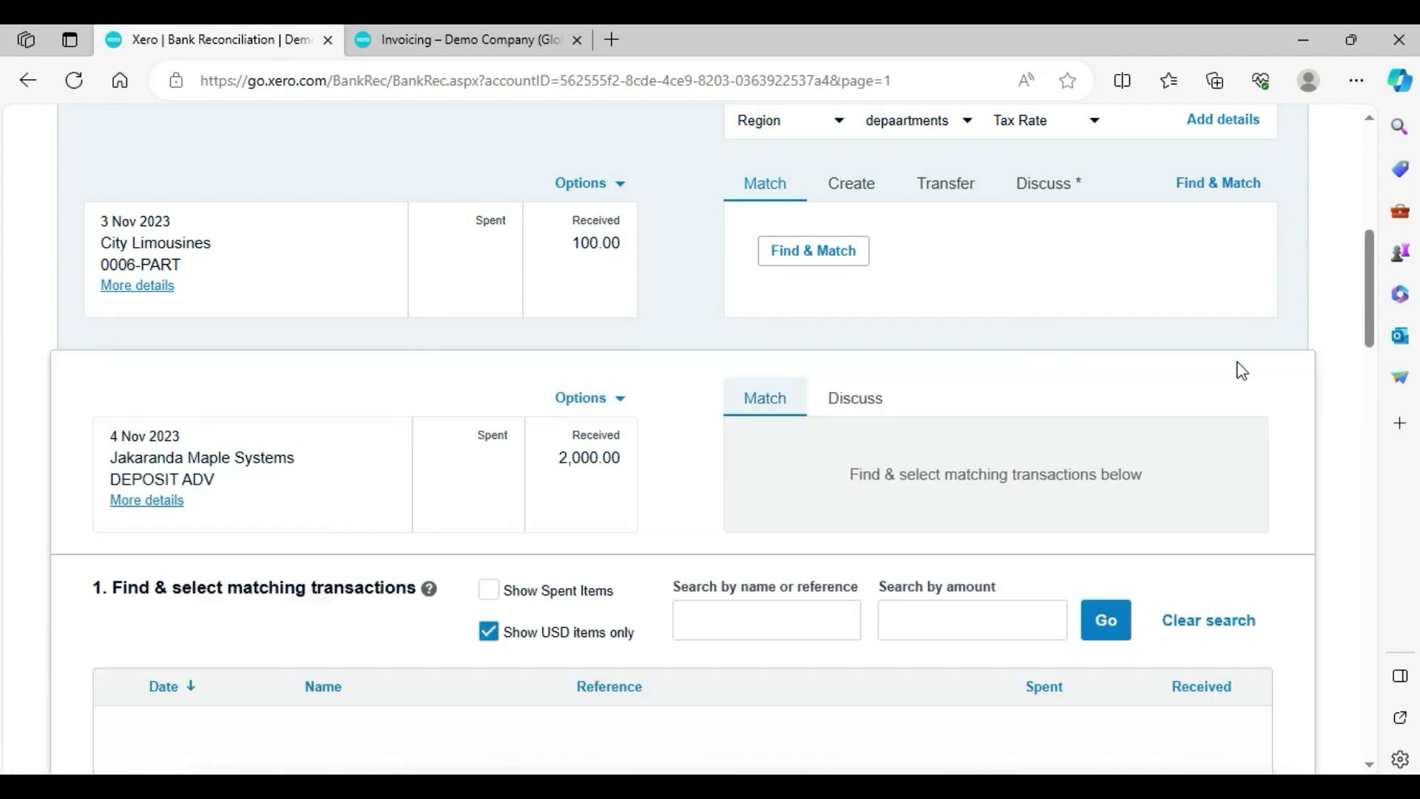
left_click_drag(1376, 329, 1376, 414)
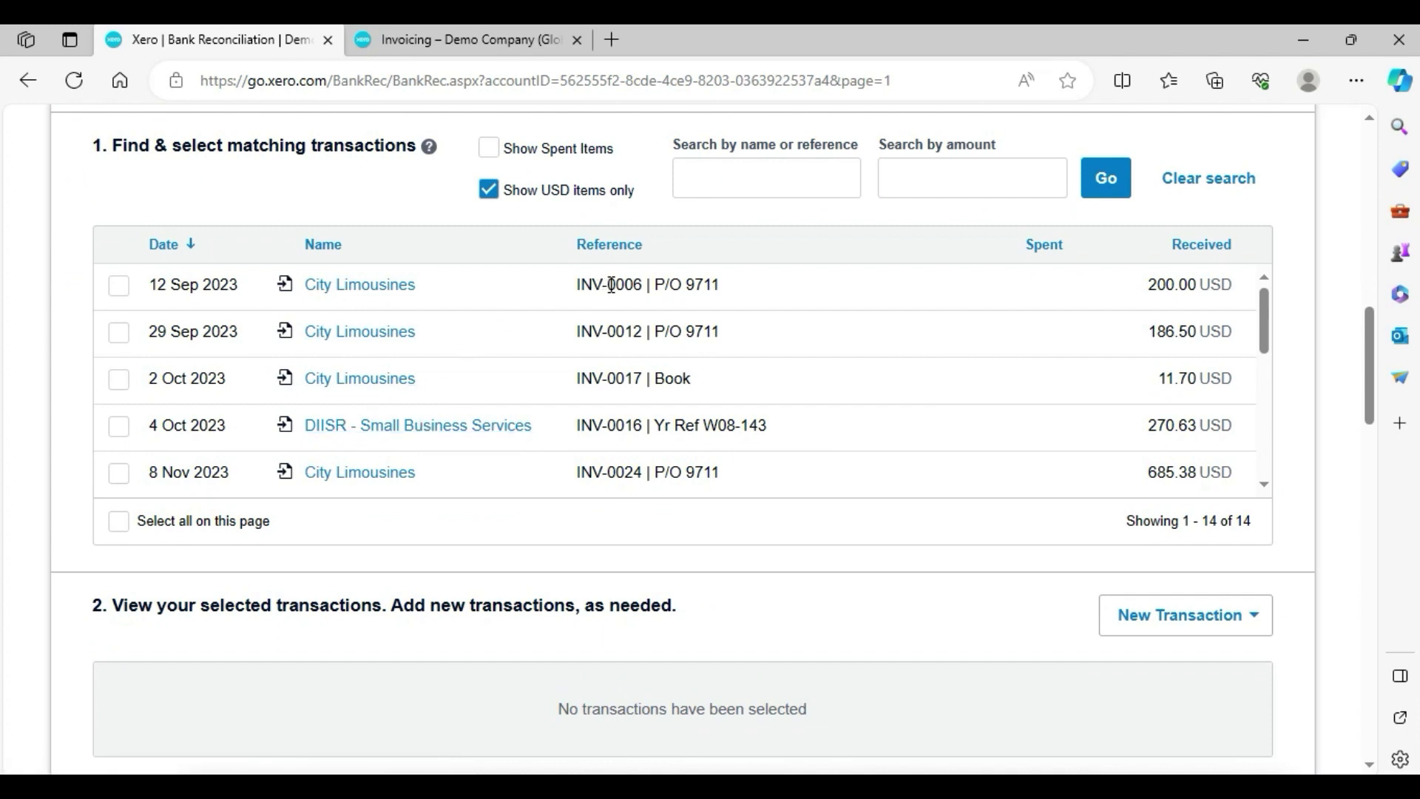
left_click_drag(606, 287, 642, 287)
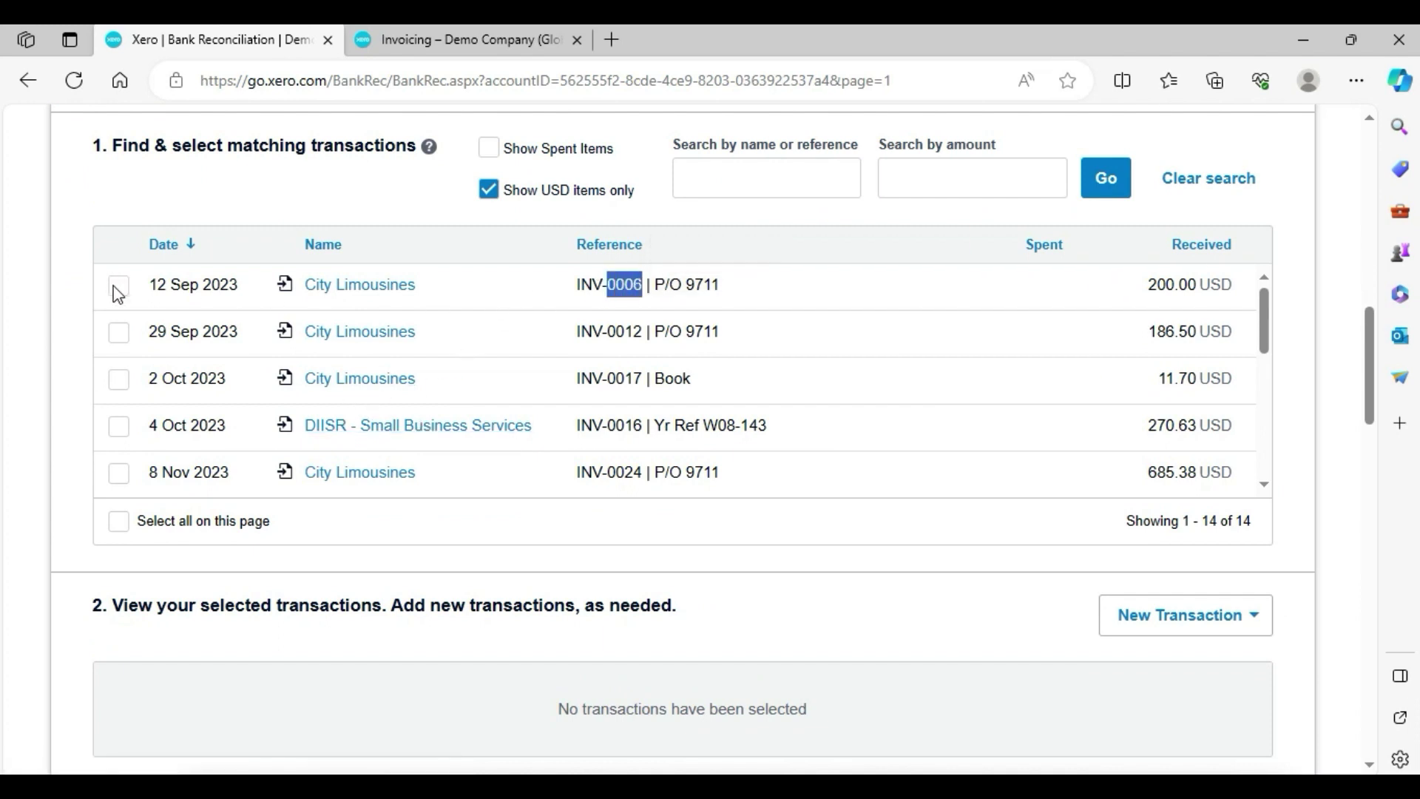
left_click(118, 286)
left_click(881, 287)
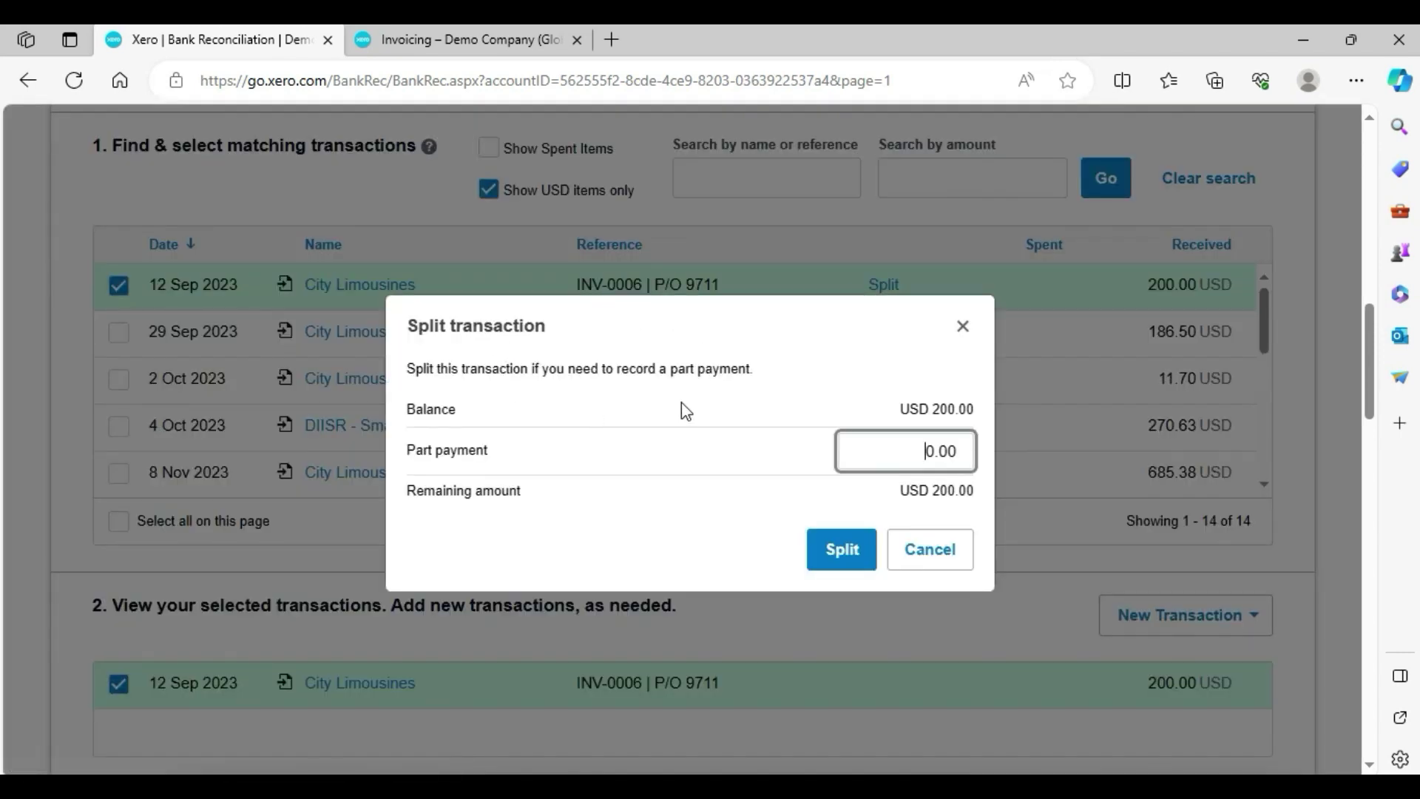
key("Delete")
key("Delete")
key("Delete")
key("Delete")
type("100")
left_click(840, 549)
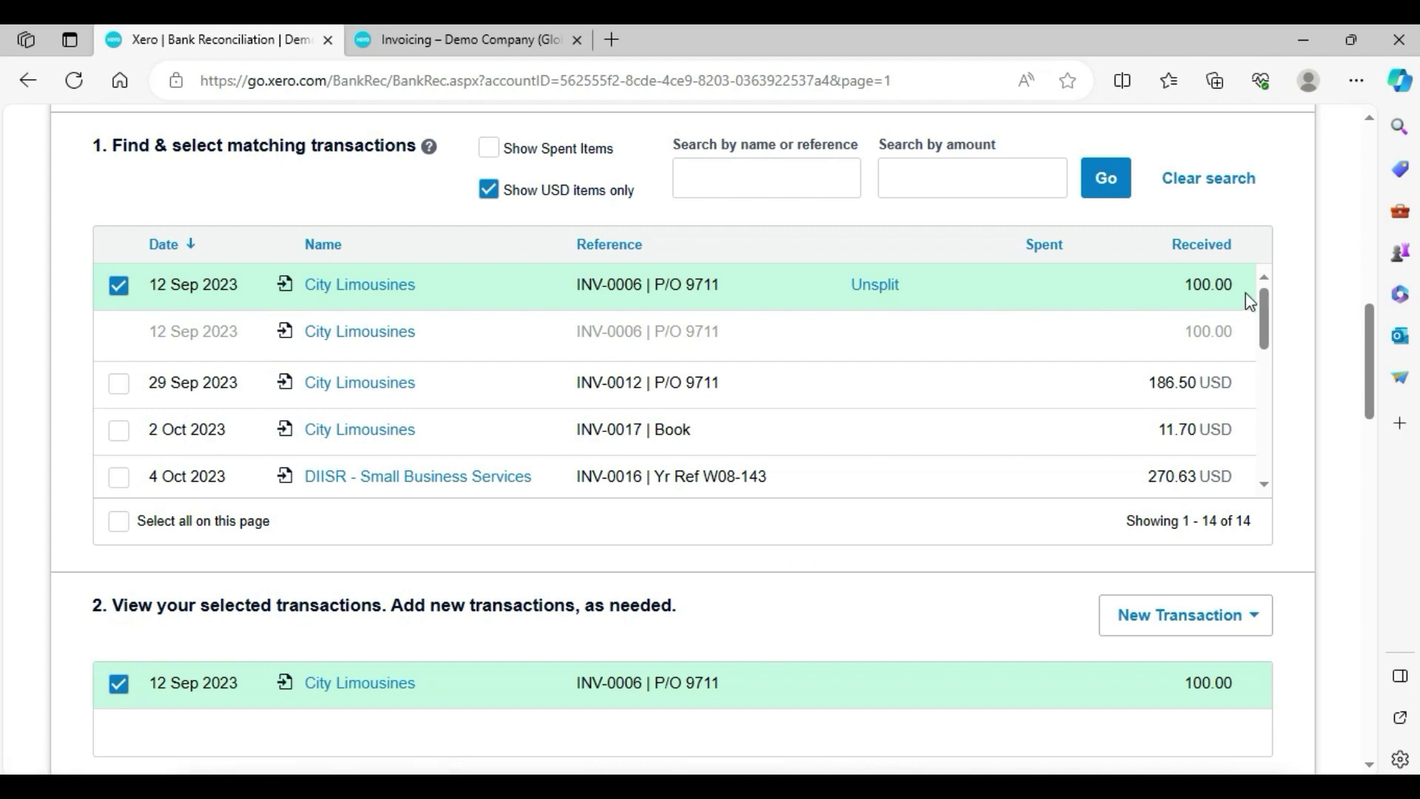
left_click_drag(1367, 342, 1370, 401)
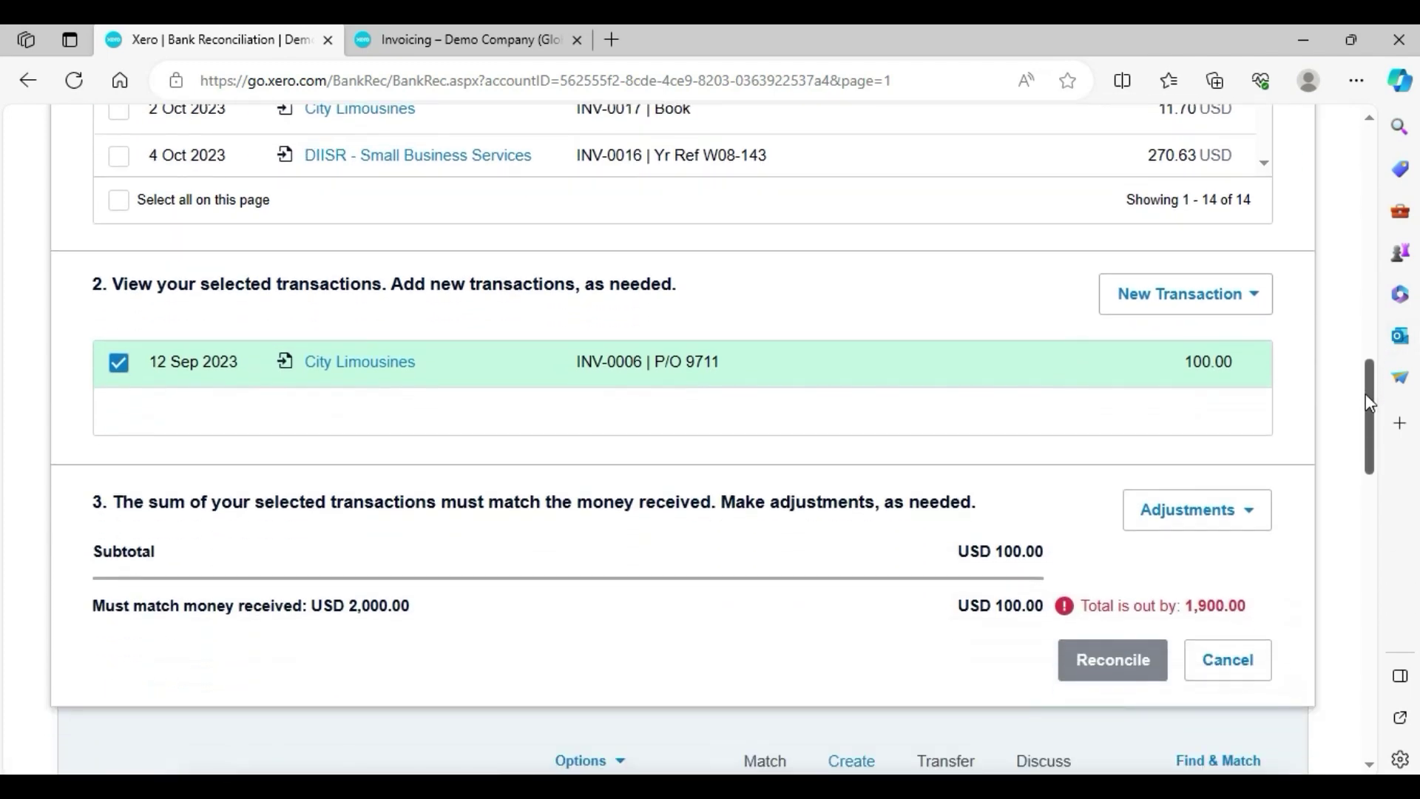
left_click(1250, 658)
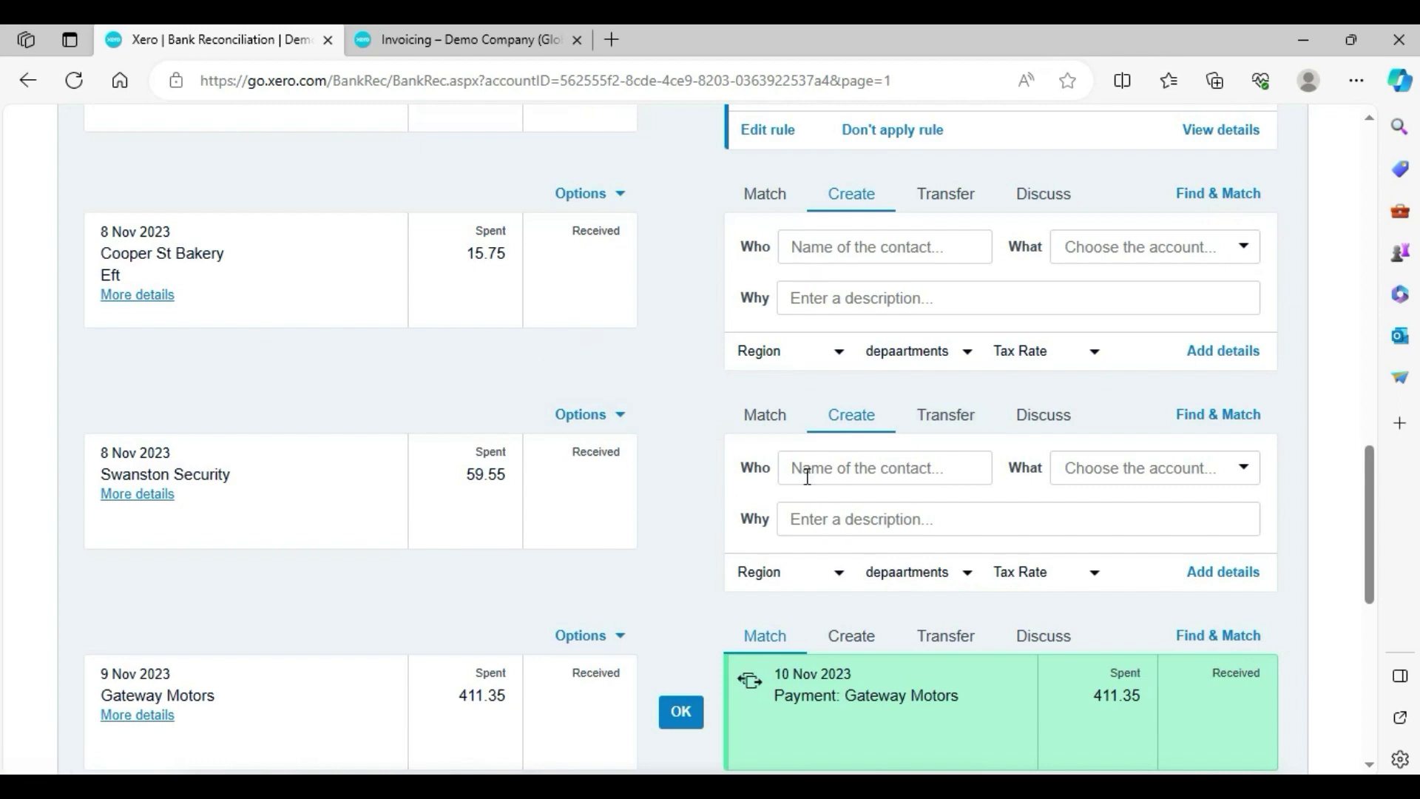
Find matches for the 3 Nov 2023 City Limousines deposit, select invoice INV-0006 and split it with a part payment of 100.00
left_click_drag(1373, 501, 1384, 475)
scroll(1374, 385, "up", 5)
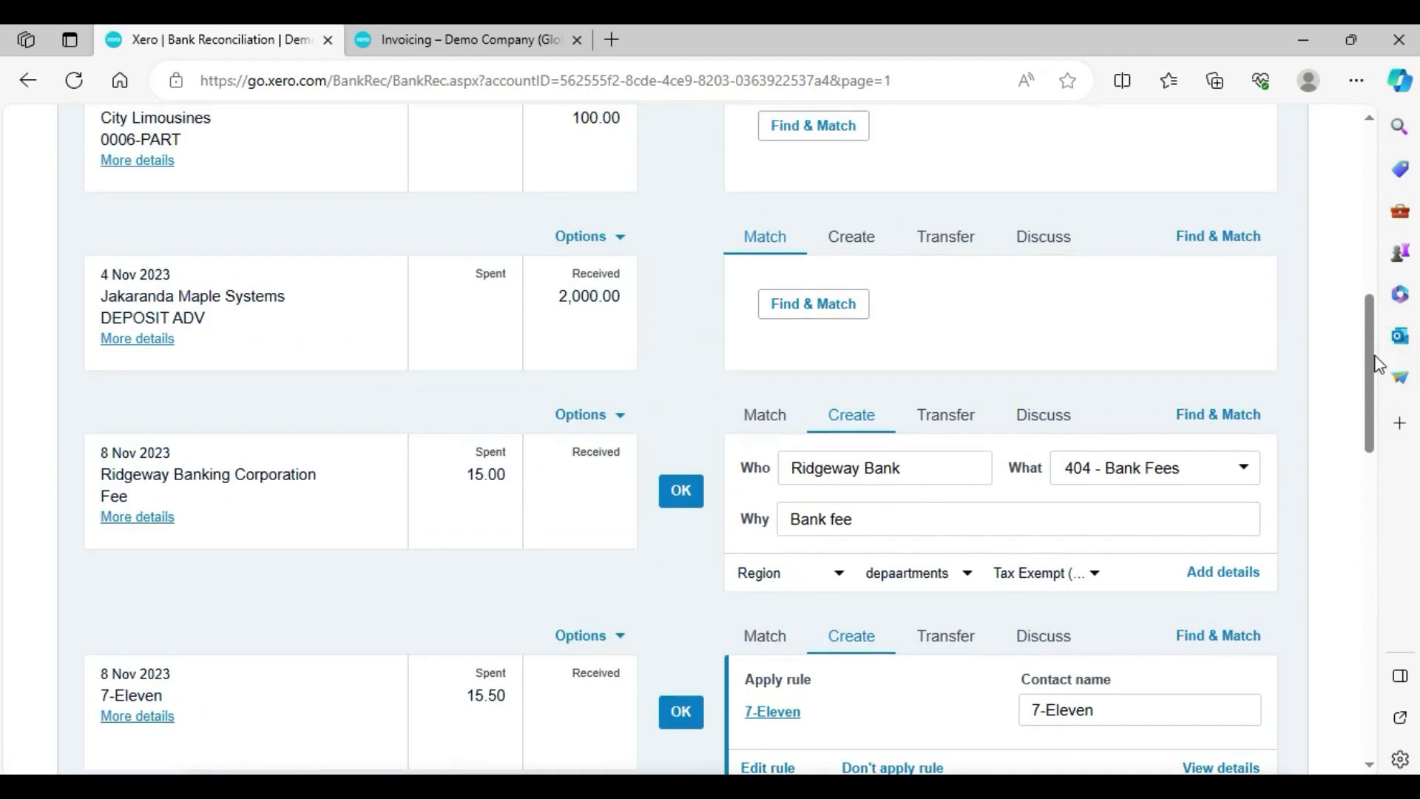
scroll(1378, 321, "up", 6)
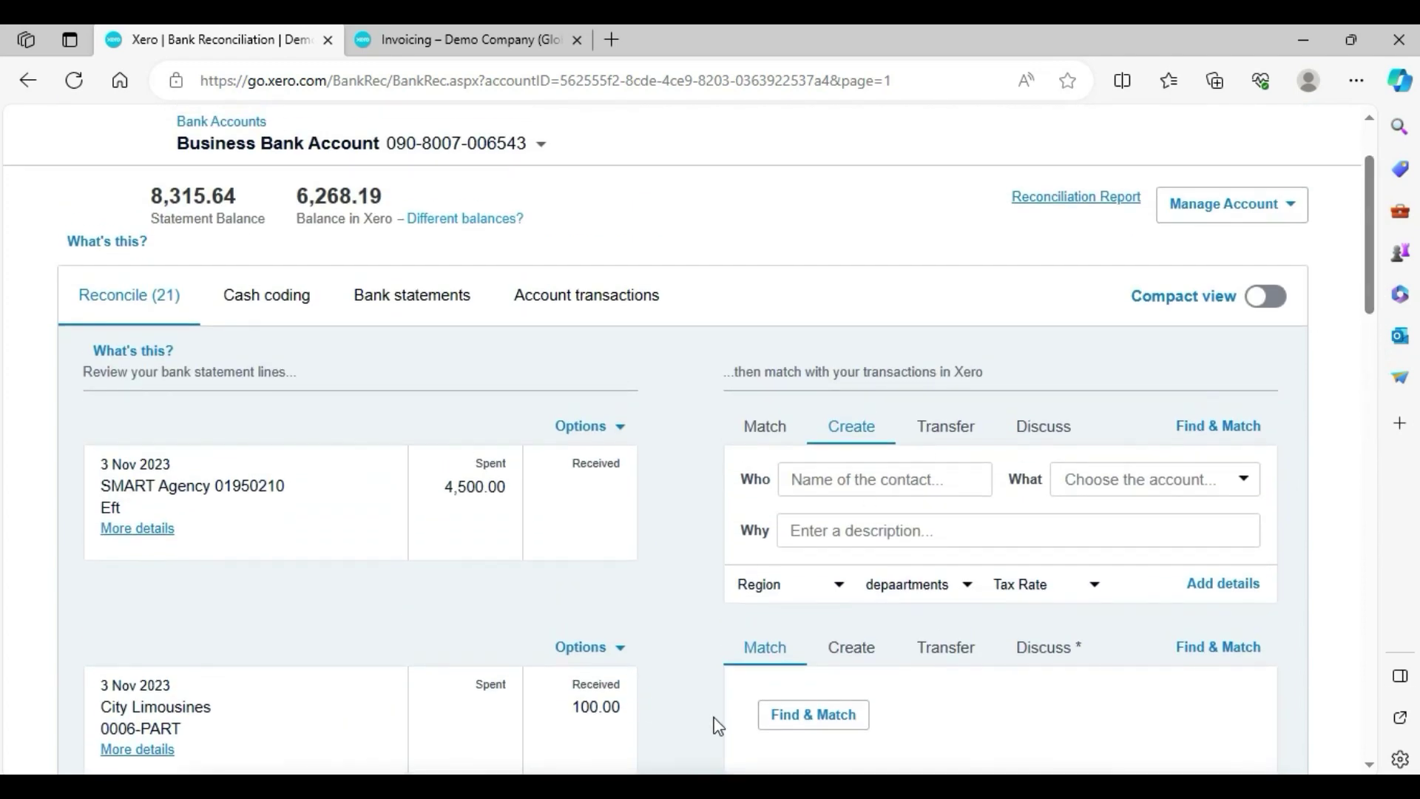
scroll(1375, 295, "down", 6)
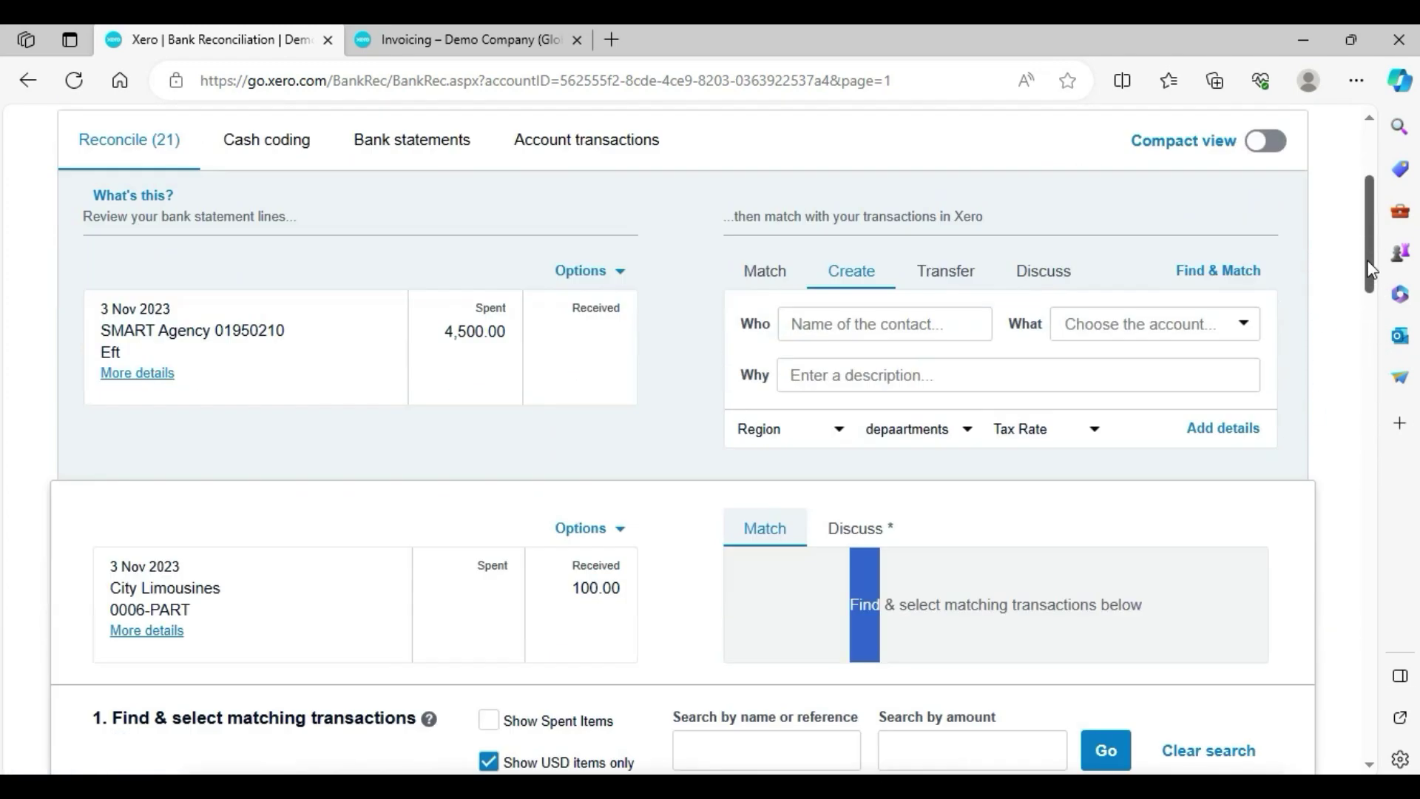
scroll(1376, 312, "down", 2)
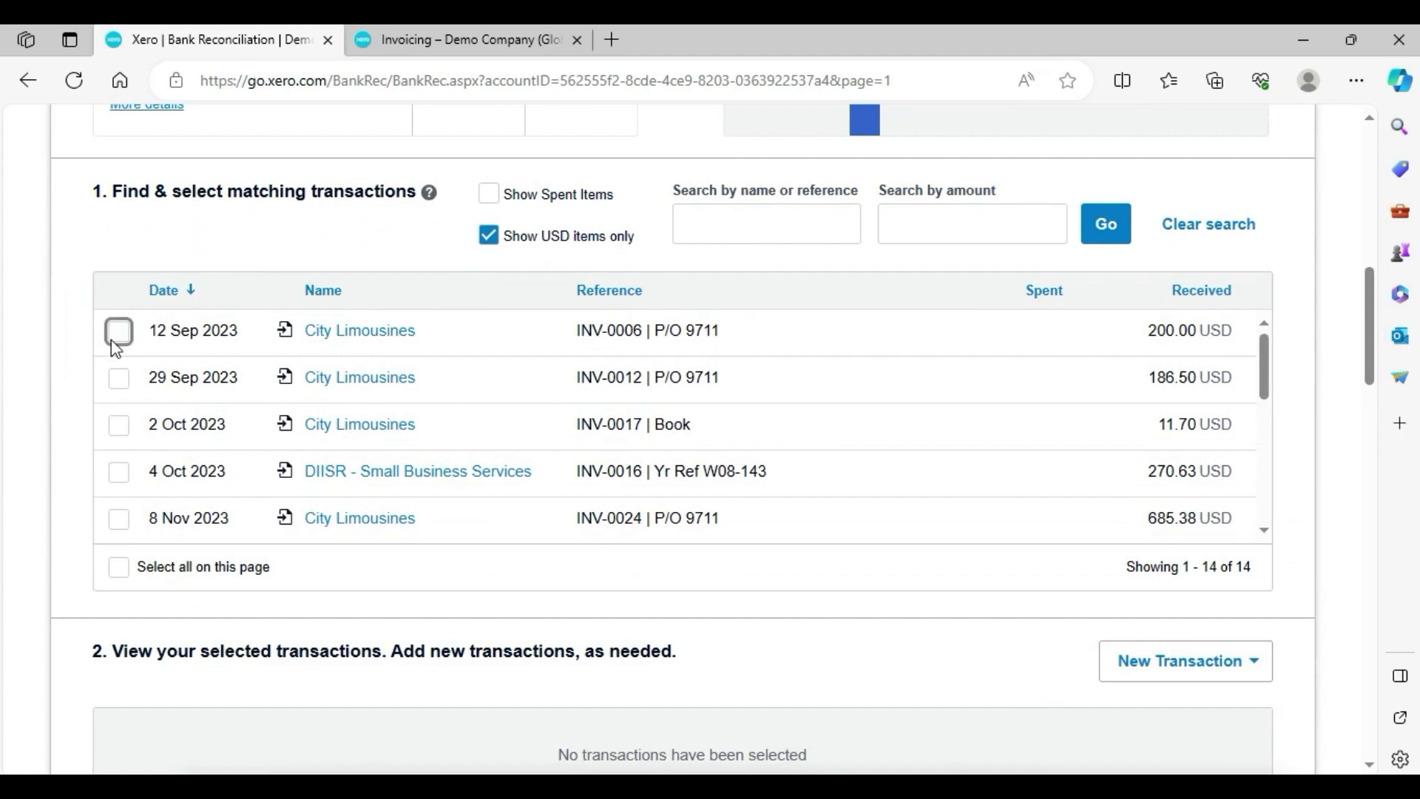
left_click(118, 330)
left_click(885, 330)
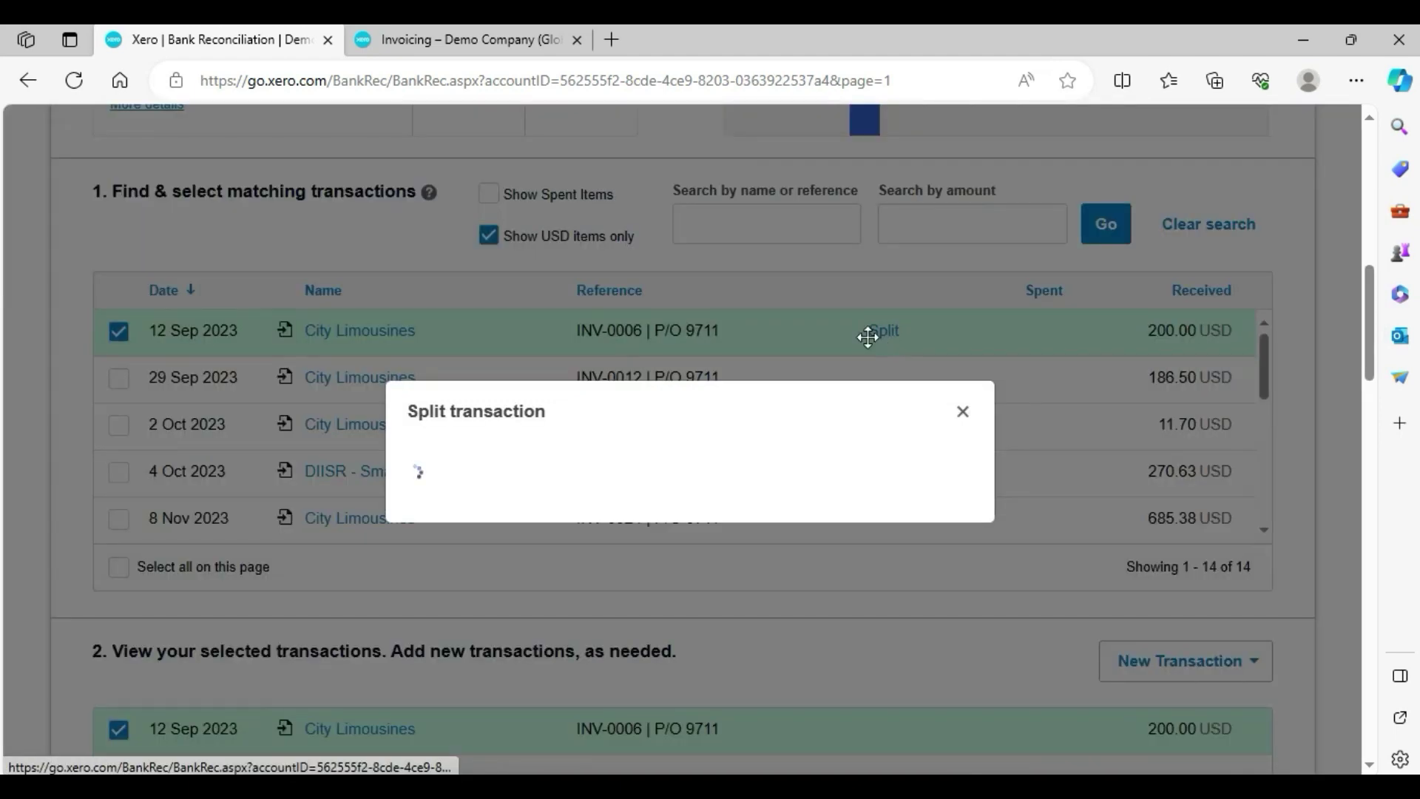
left_click(841, 549)
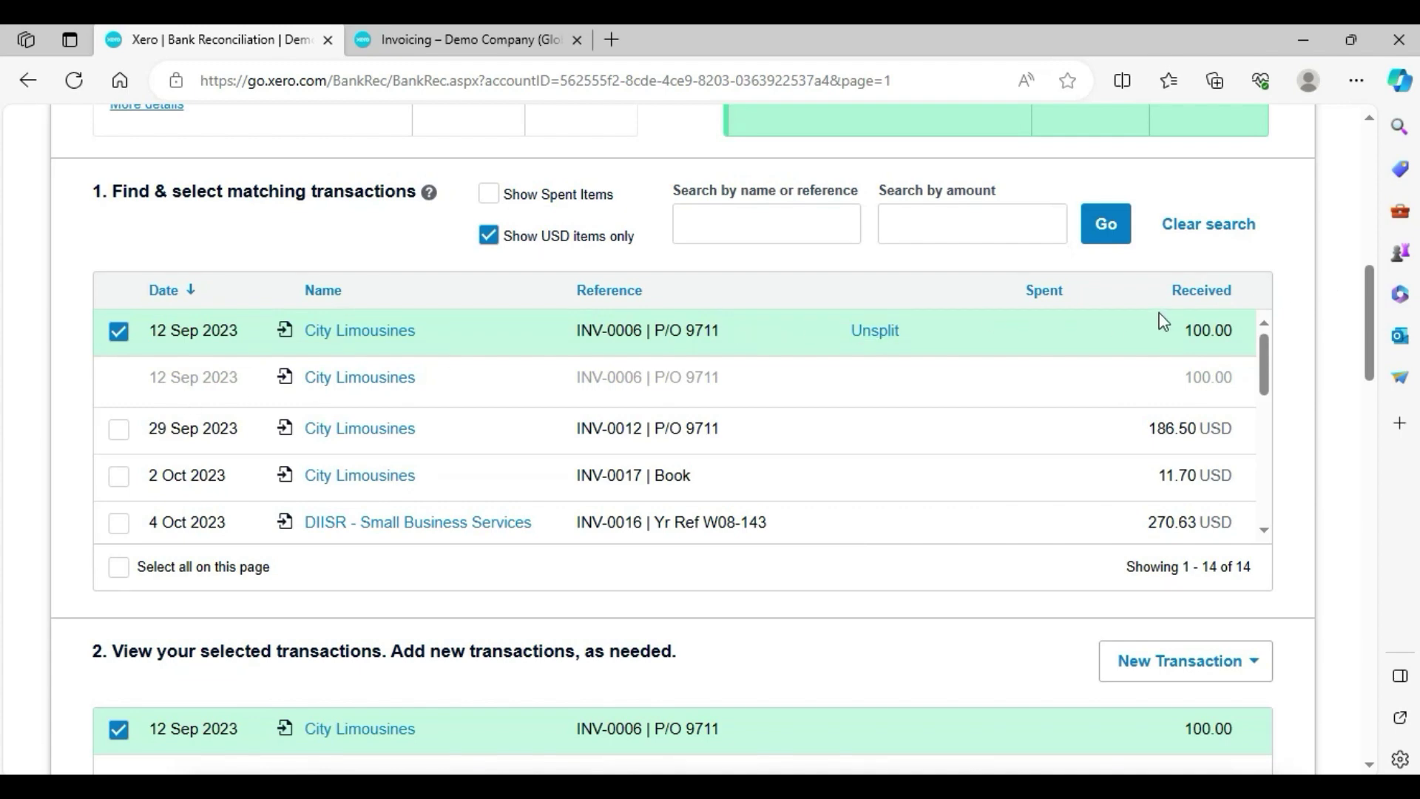
Check that the selected part payment matches the money received and reconcile the City Limousines deposit
left_click_drag(1374, 305, 1380, 382)
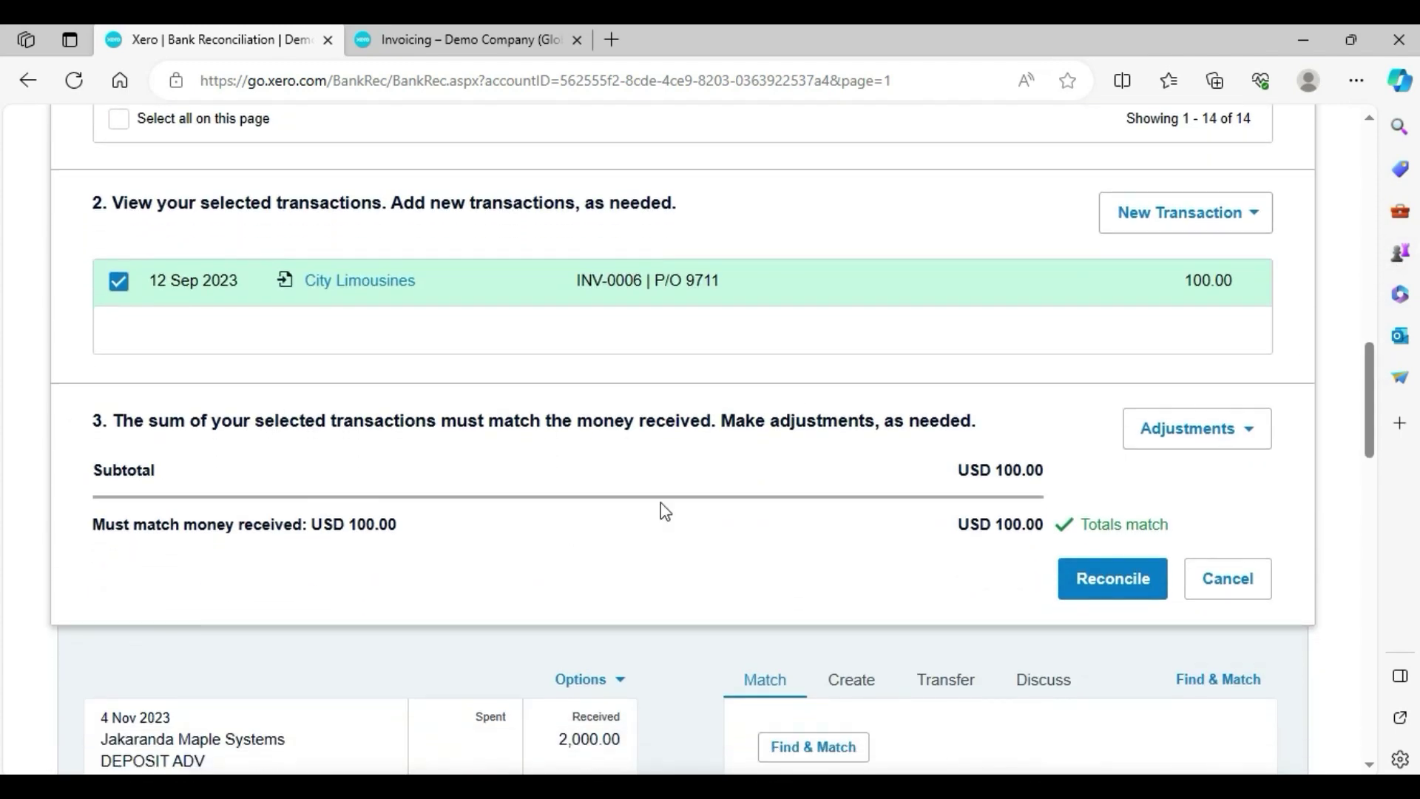
double_click(1088, 525)
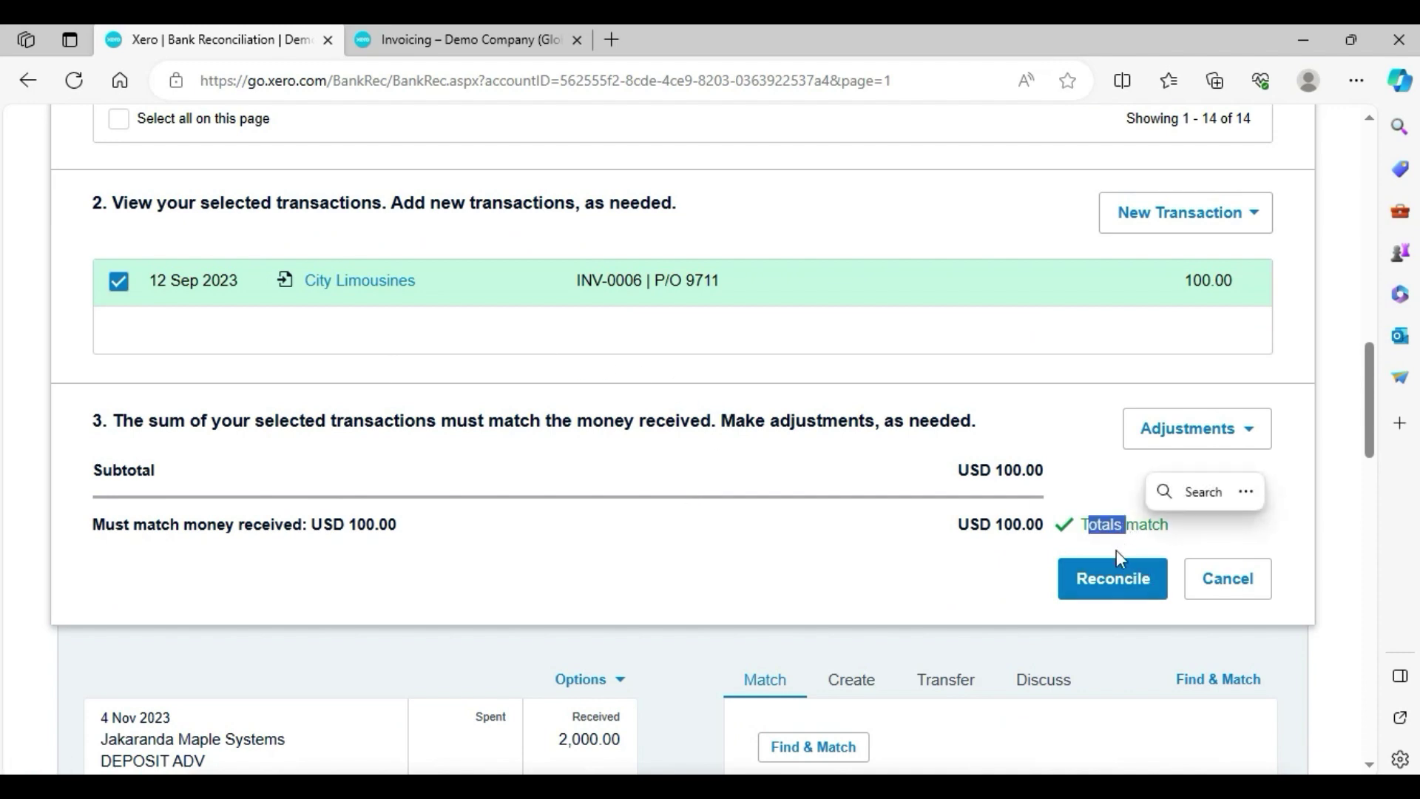
left_click(1114, 592)
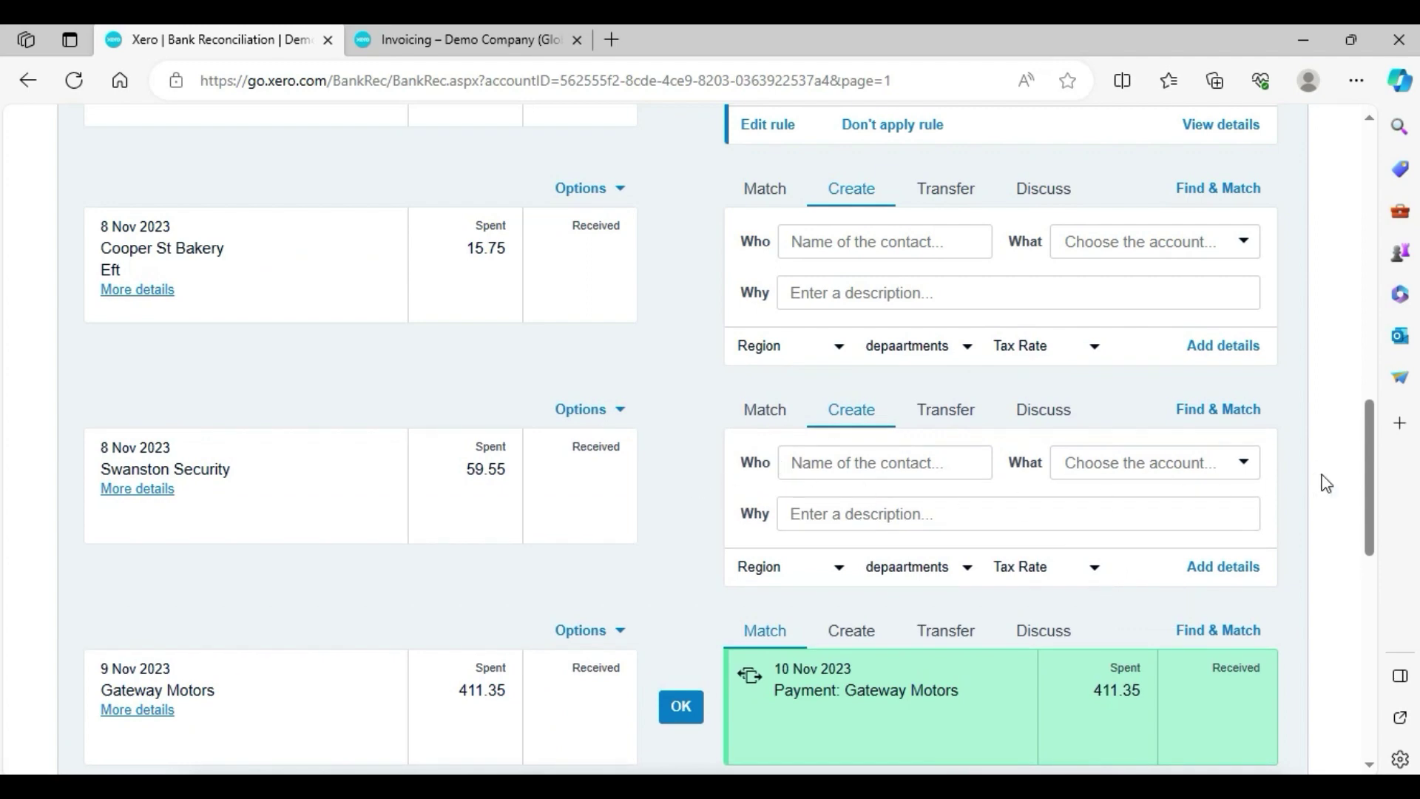
Refresh invoice INV-0006, check its recorded payment and remaining amount due, and return to the bank reconciliation page
left_click_drag(1374, 472, 1366, 226)
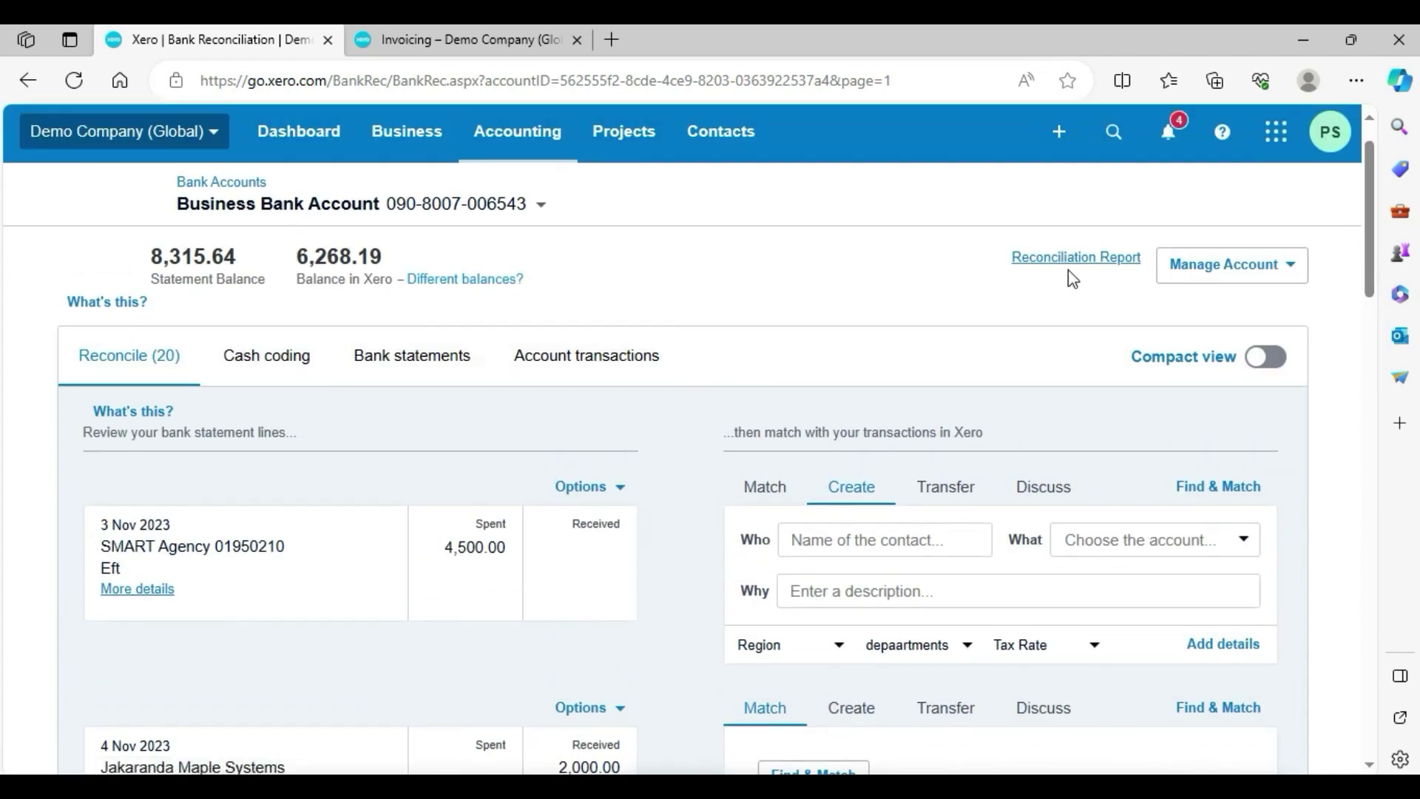
left_click_drag(1370, 209, 1353, 304)
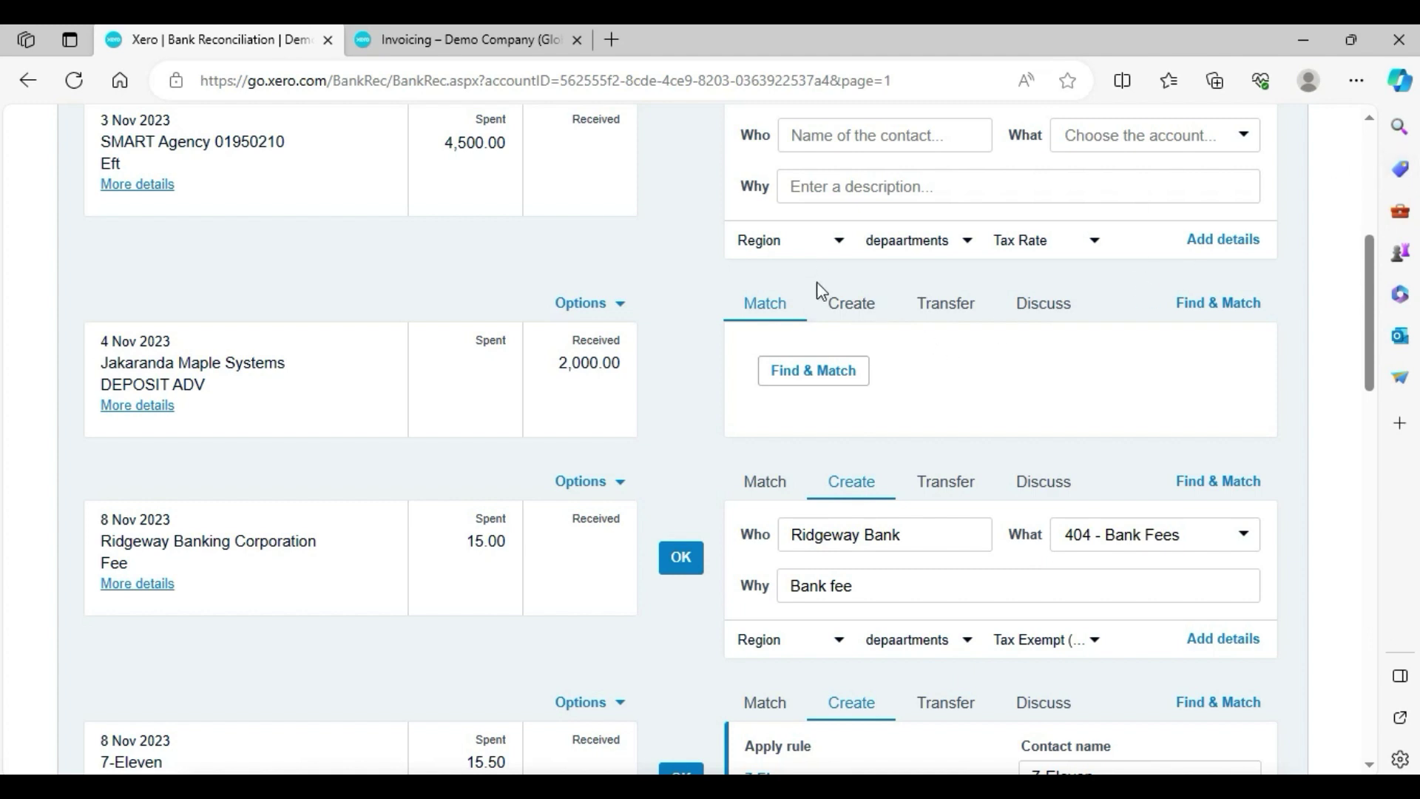
left_click(493, 36)
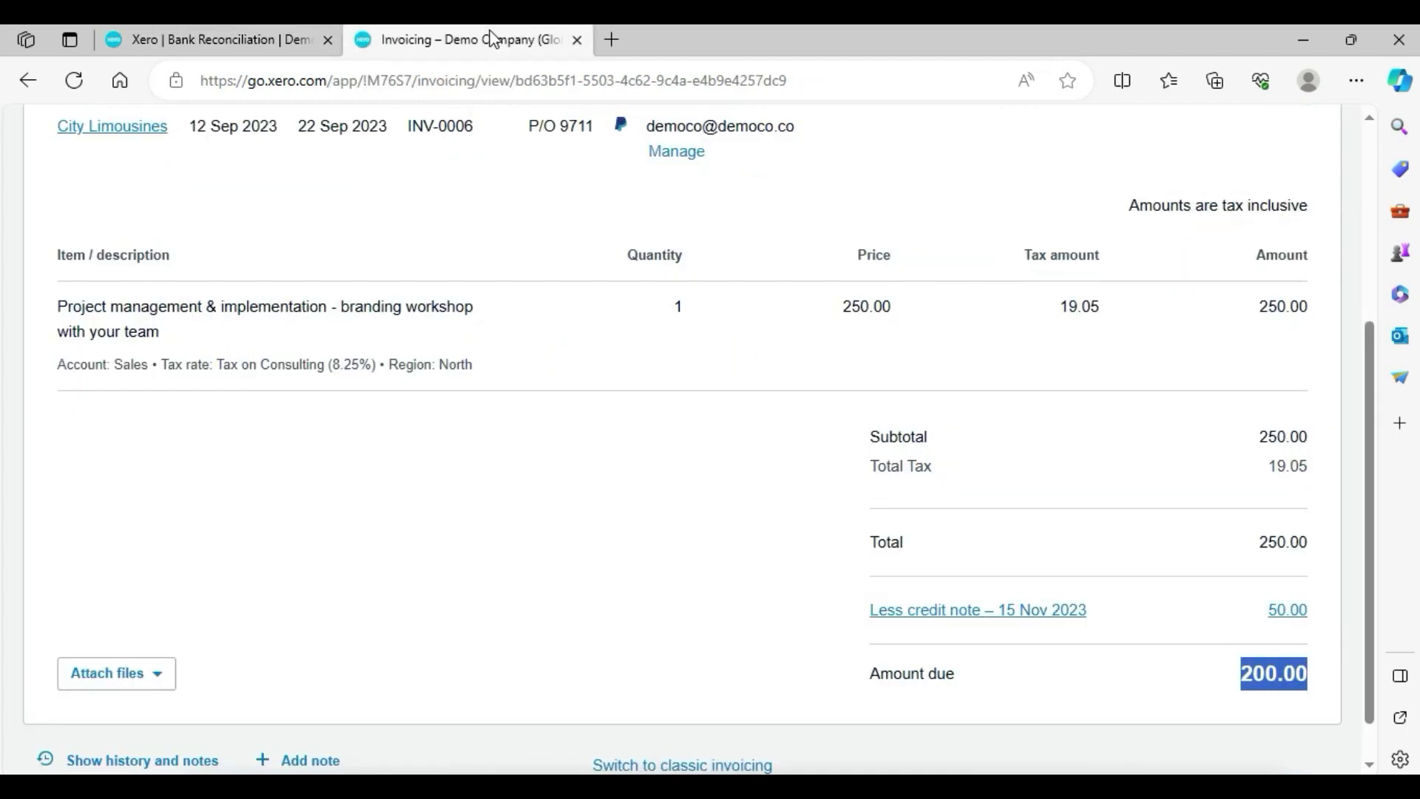
left_click(78, 87)
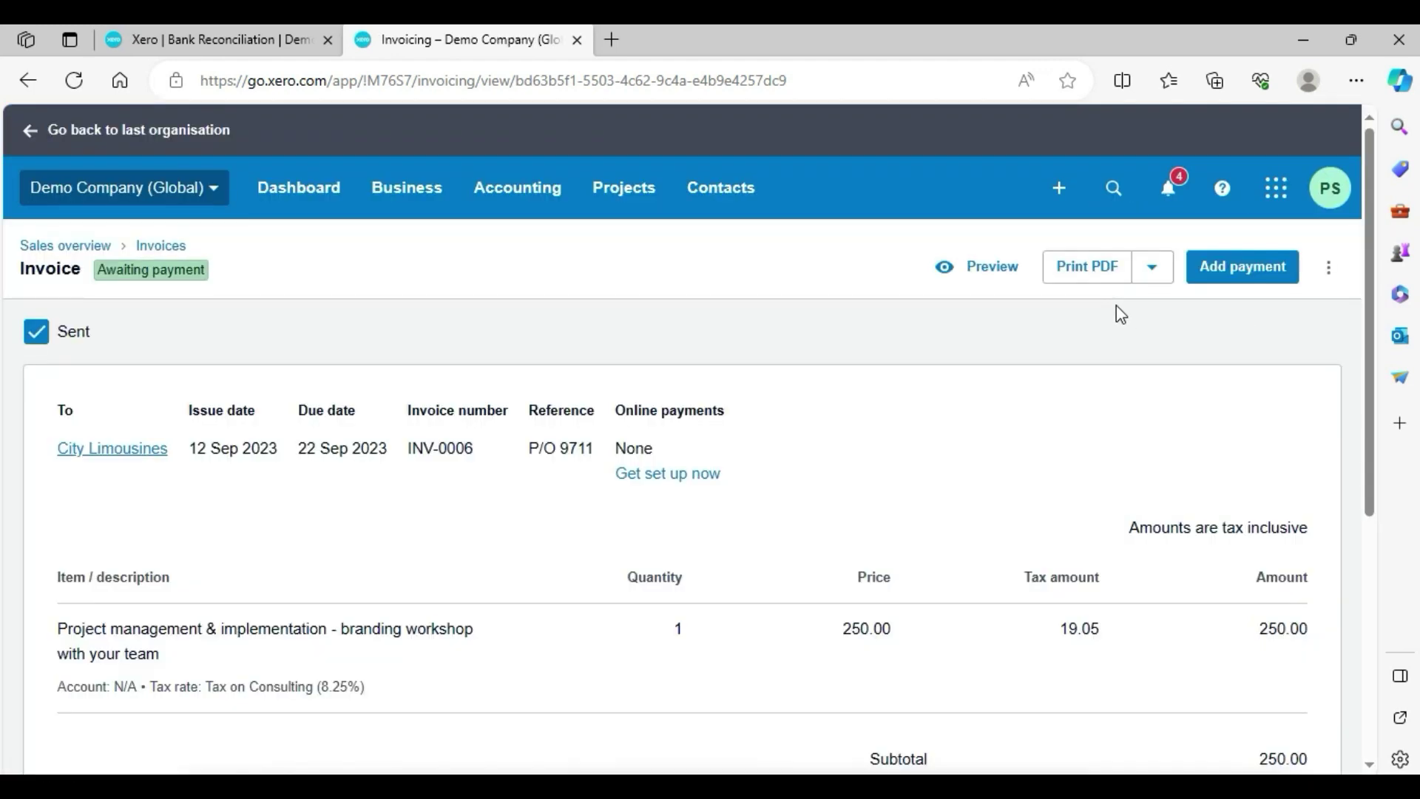
scroll(1373, 558, "down", 5)
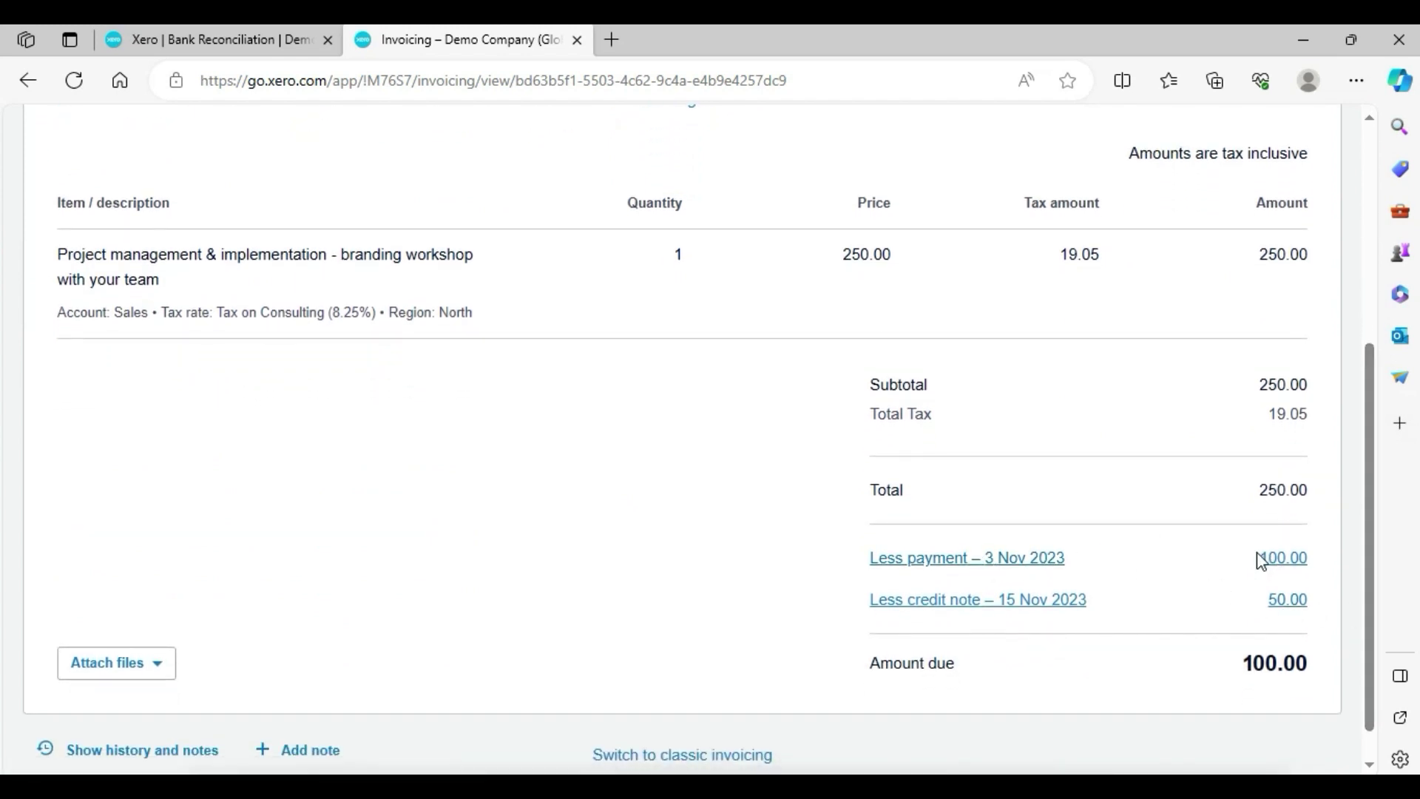
left_click_drag(1250, 565, 1313, 565)
left_click(1285, 654)
left_click_drag(1240, 667, 1338, 666)
left_click_drag(1371, 587, 1372, 379)
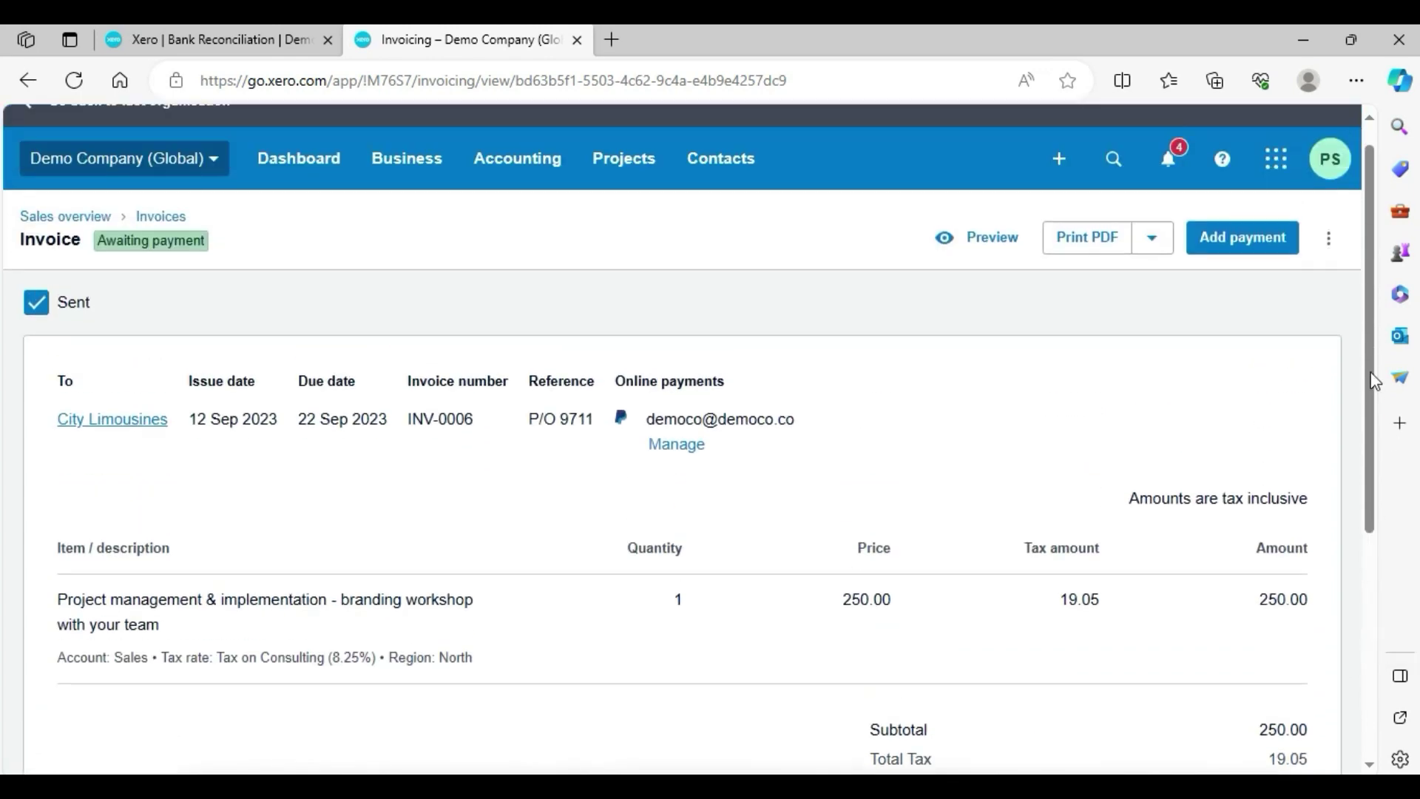
left_click(165, 33)
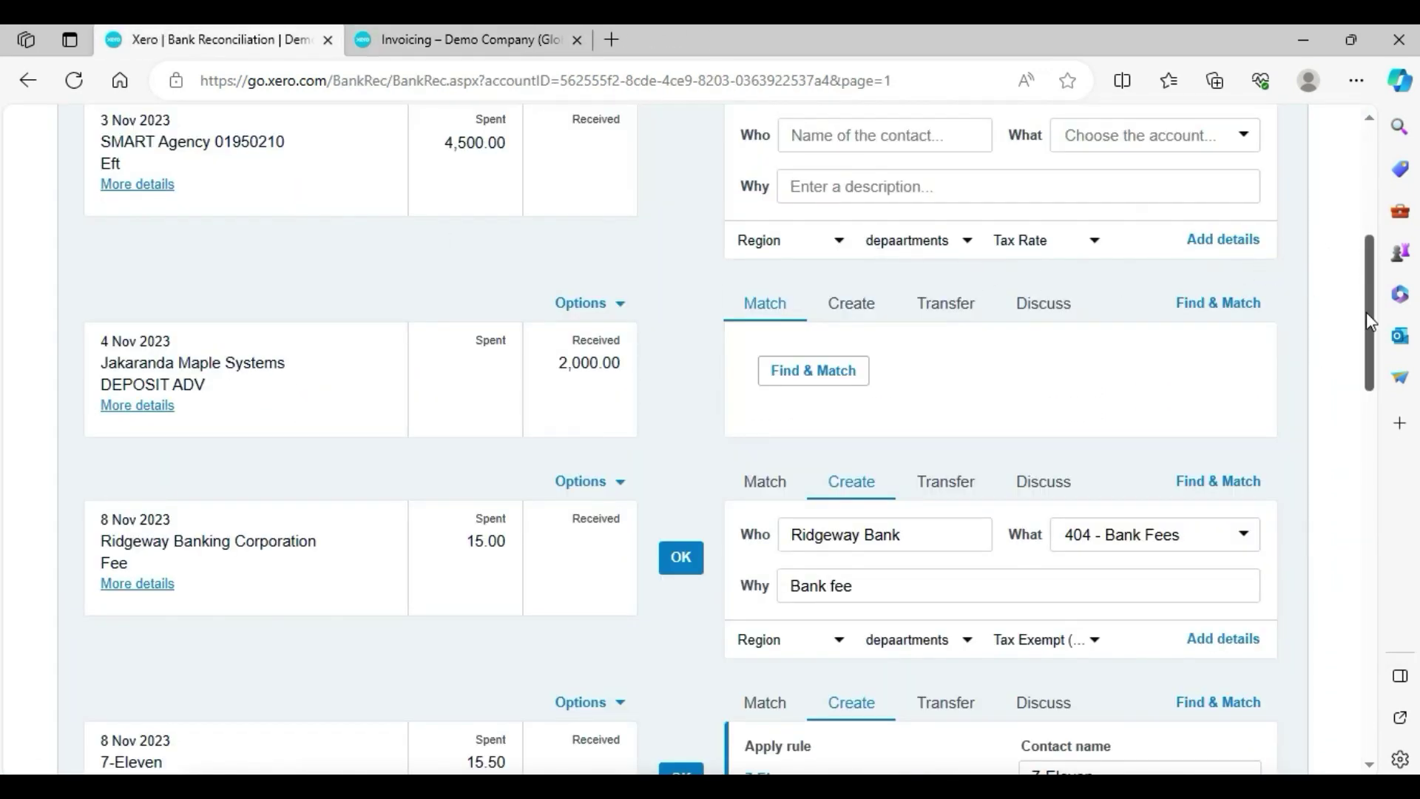
left_click_drag(1369, 311, 1395, 192)
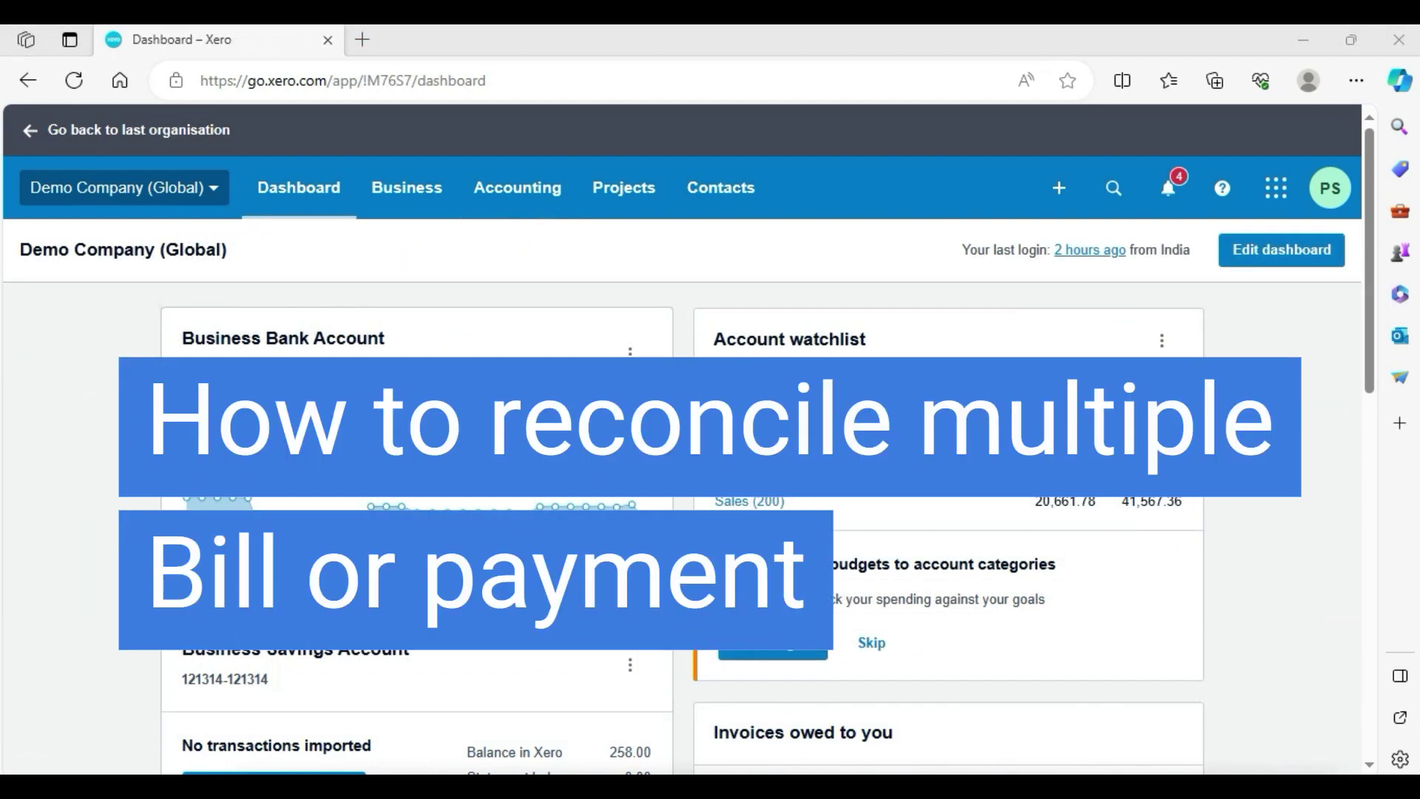
Open the Business Bank Account's reconciliation page, check the SMART Agency spent amount and duplicate the page in a second browser tab
left_click(248, 437)
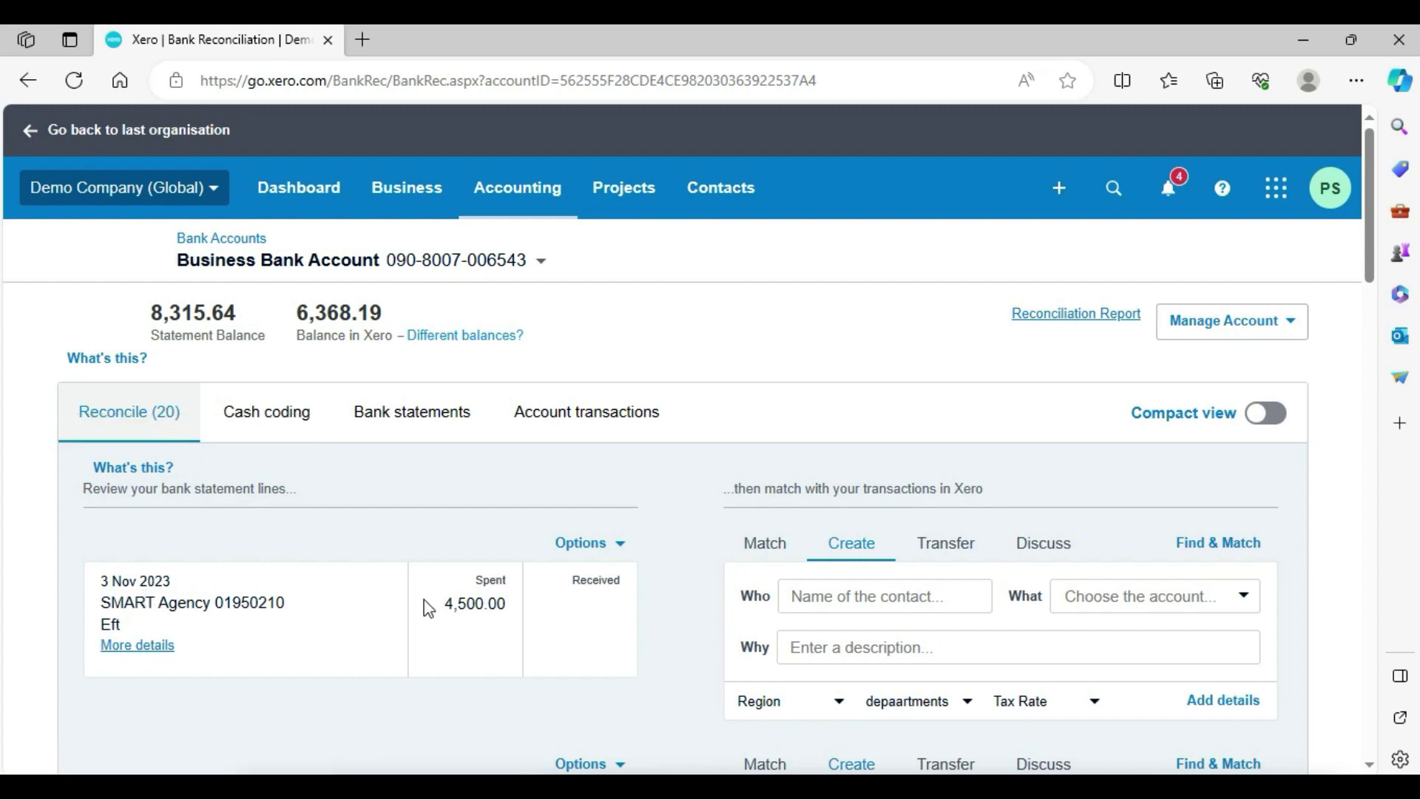
left_click_drag(437, 607, 496, 605)
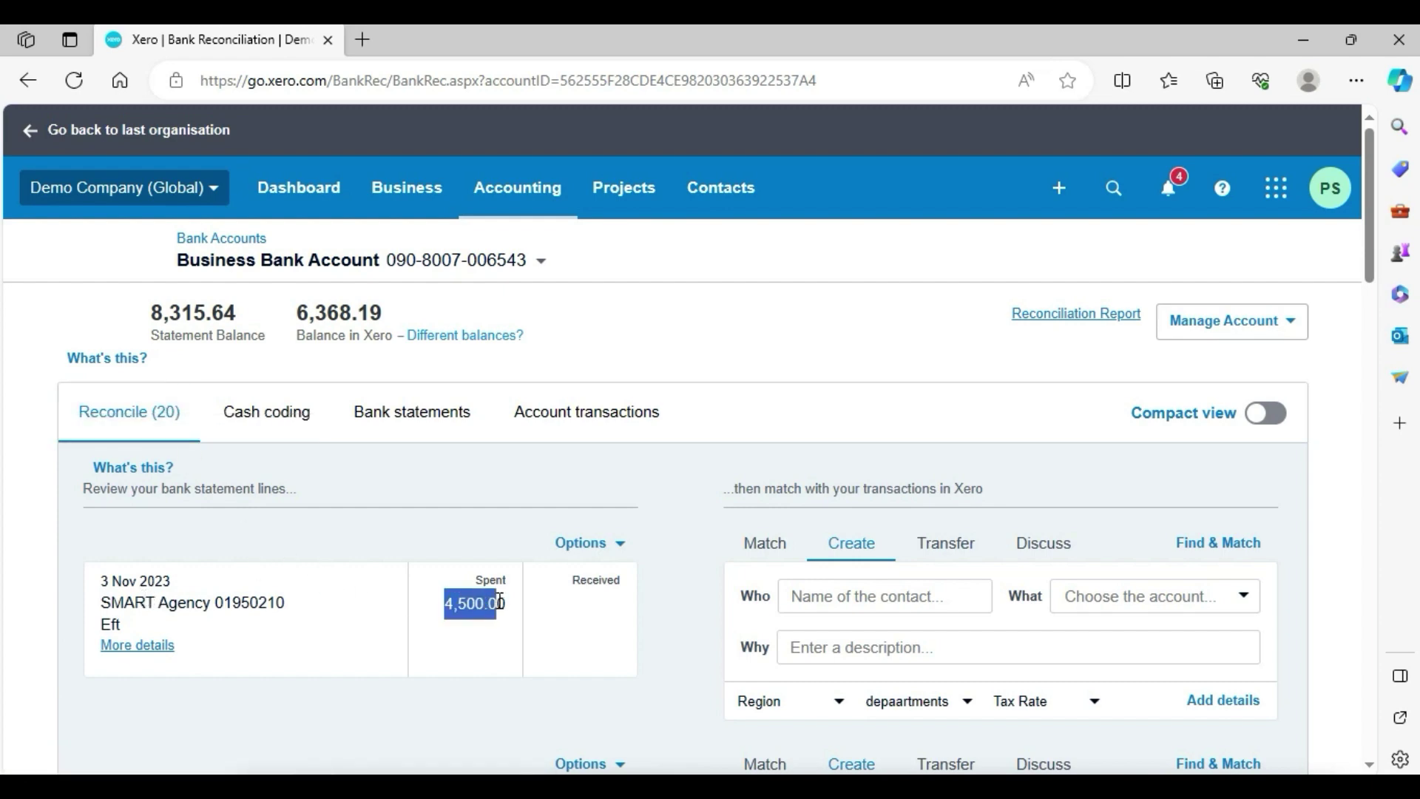
right_click(284, 33)
left_click(352, 153)
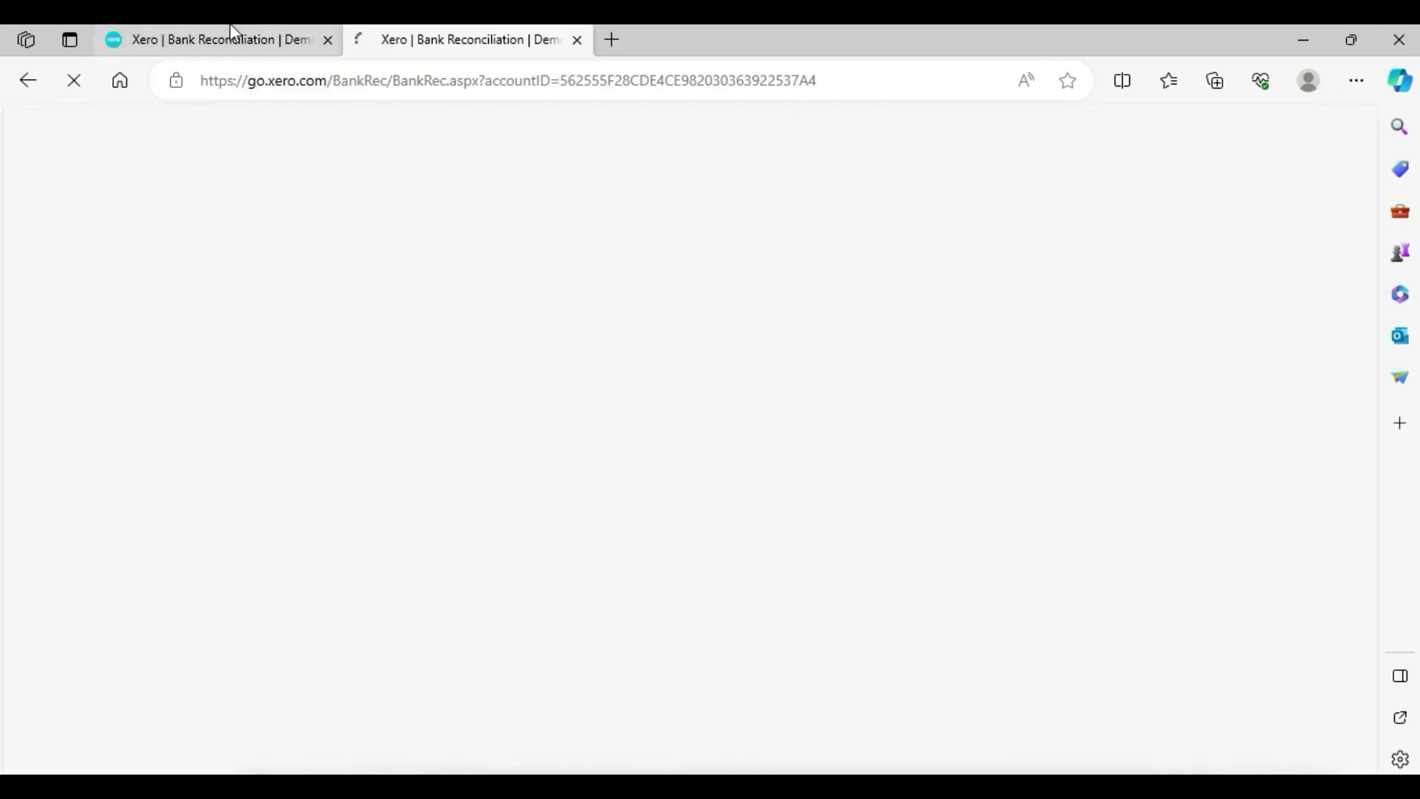
Copy the payee name SMART Agency from its statement line and search the bills list for it in the second browser tab
left_click(233, 34)
left_click_drag(104, 600, 210, 601)
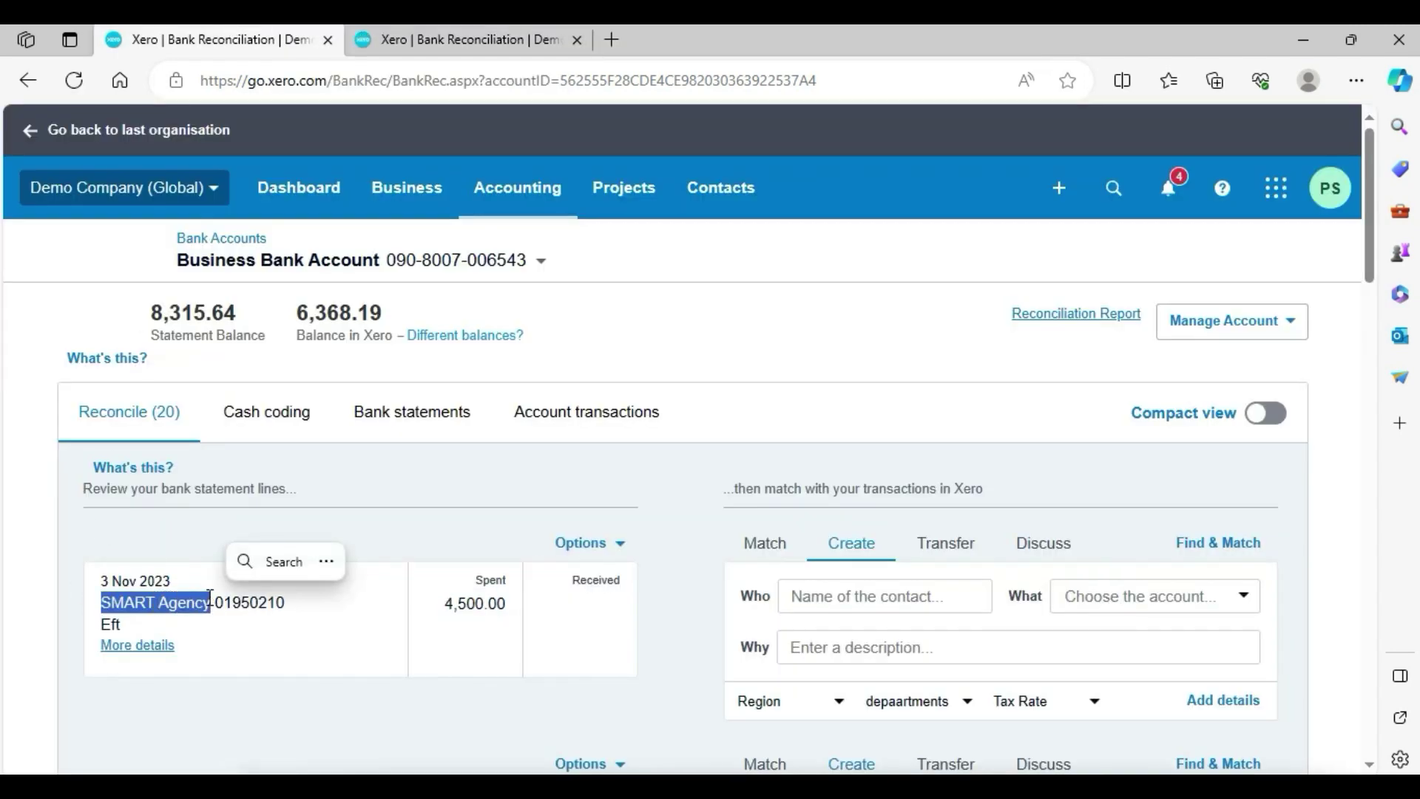
left_click(415, 30)
left_click(403, 189)
left_click(193, 30)
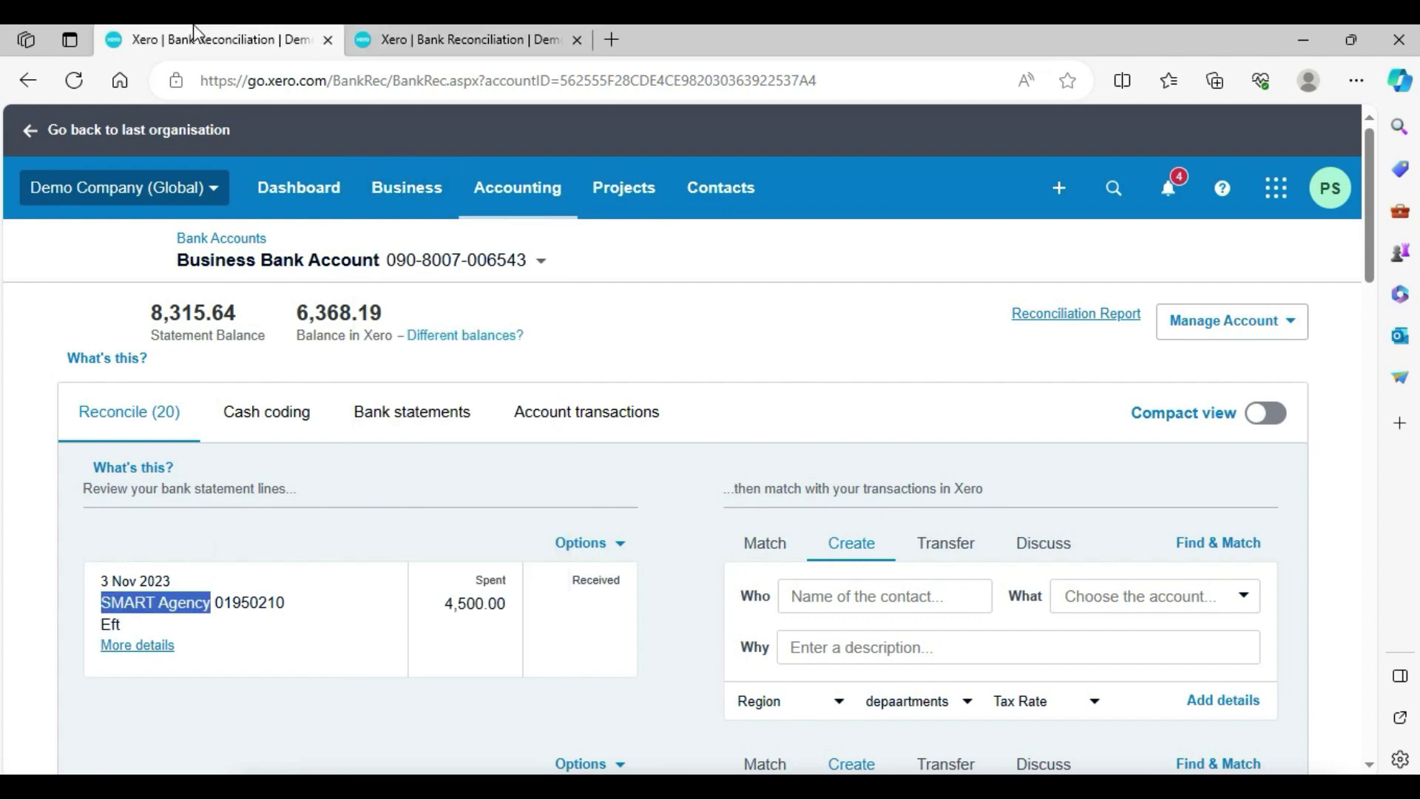
left_click(501, 30)
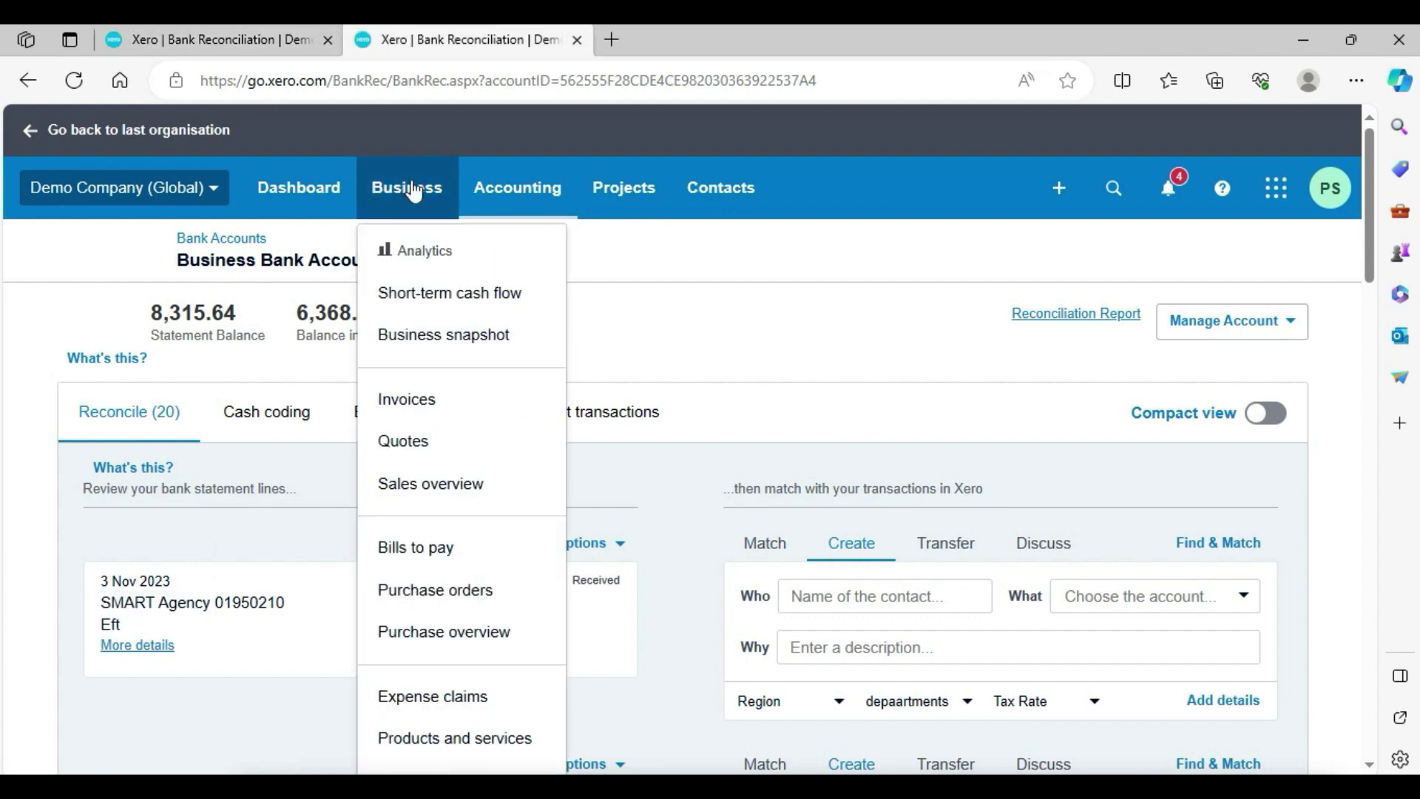
left_click(464, 551)
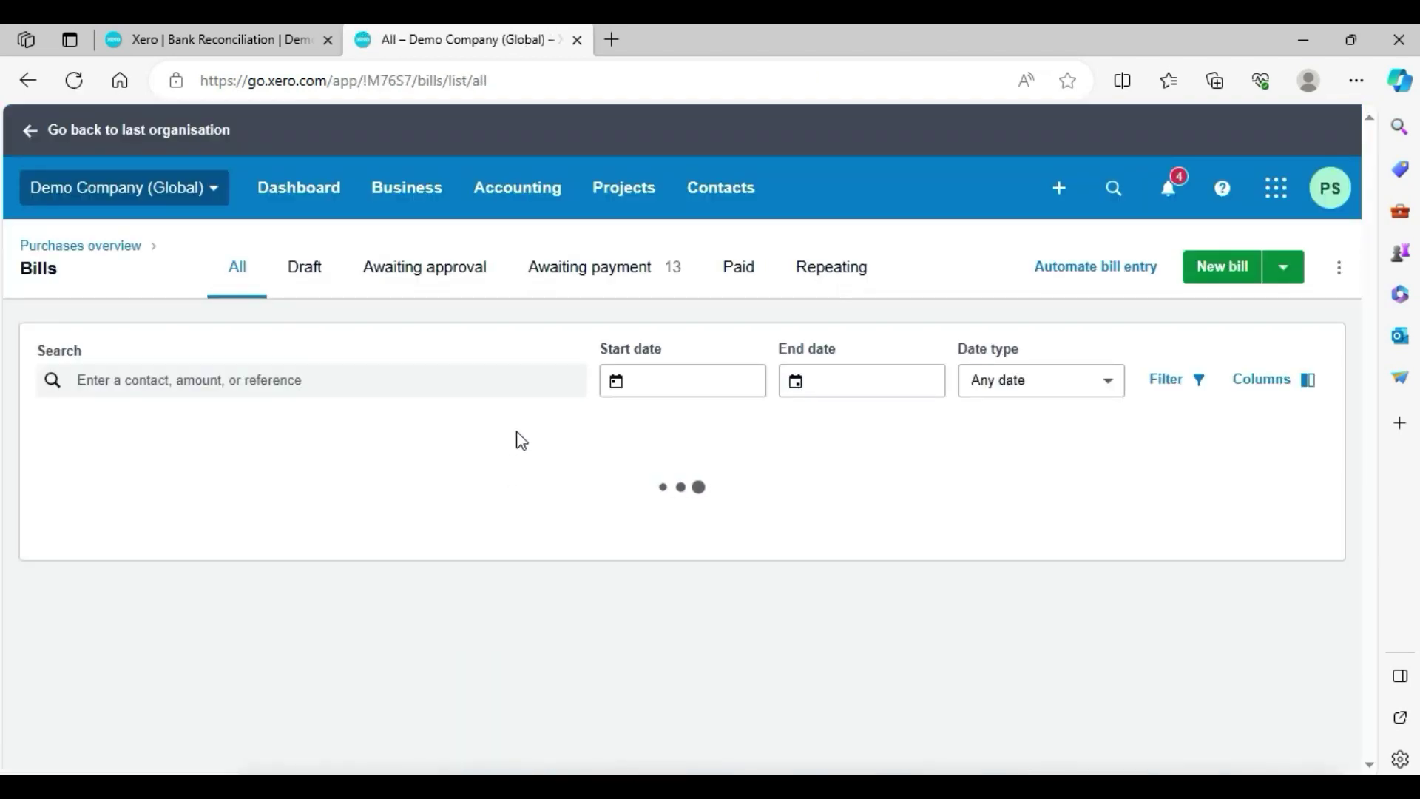
left_click(470, 396)
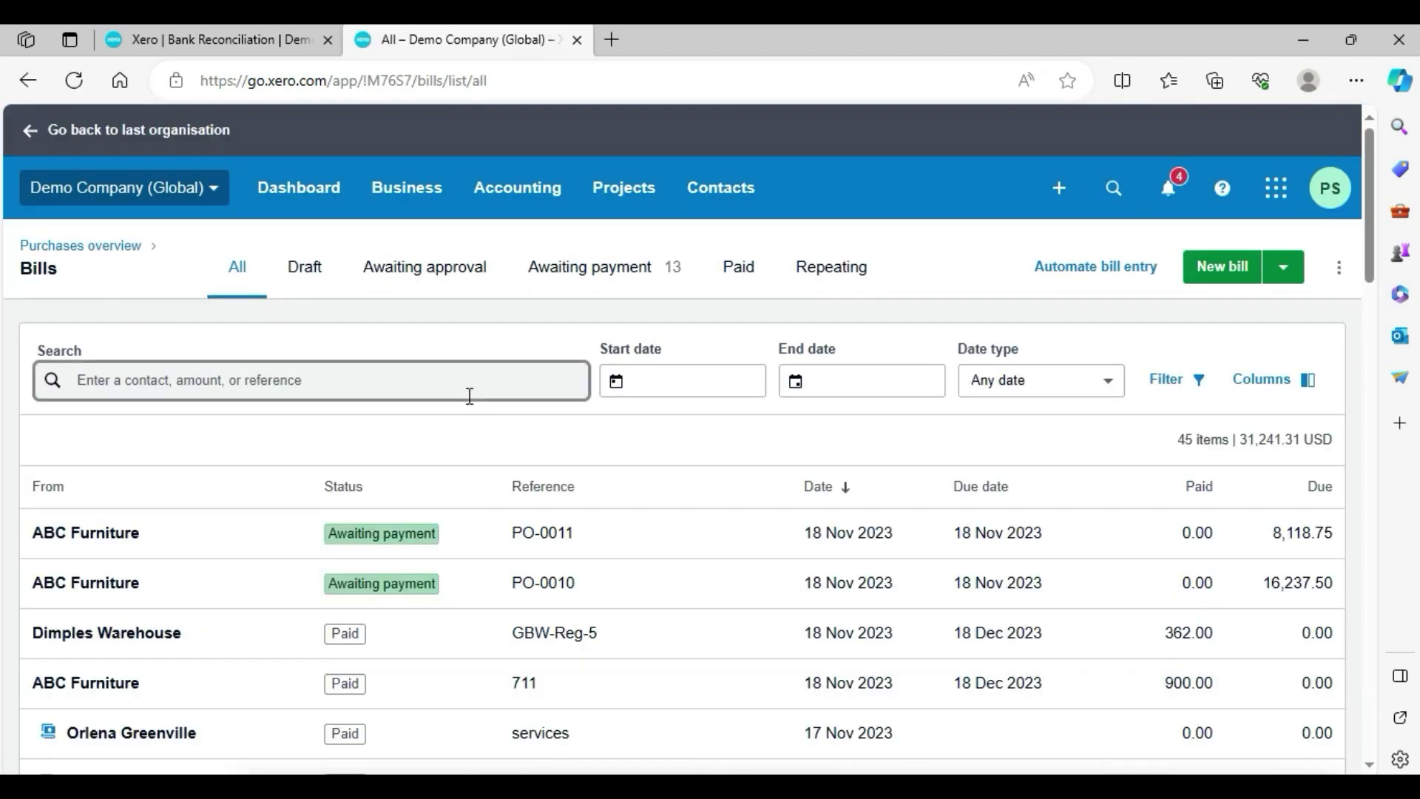
type("SMART Agency")
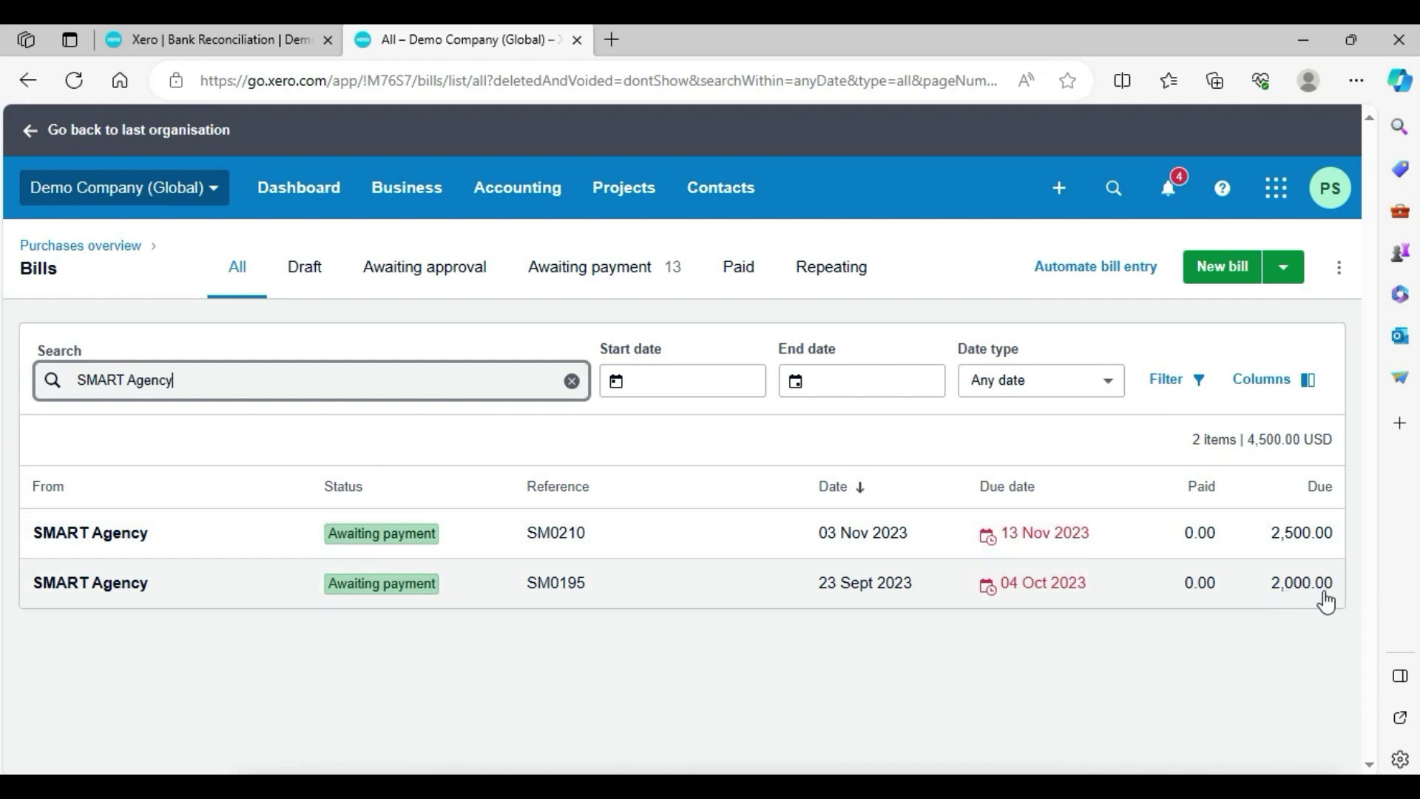
Check the amount spent on the SMART Agency statement line, open its Find & Match and search transactions by the name SMART Agency
left_click(237, 40)
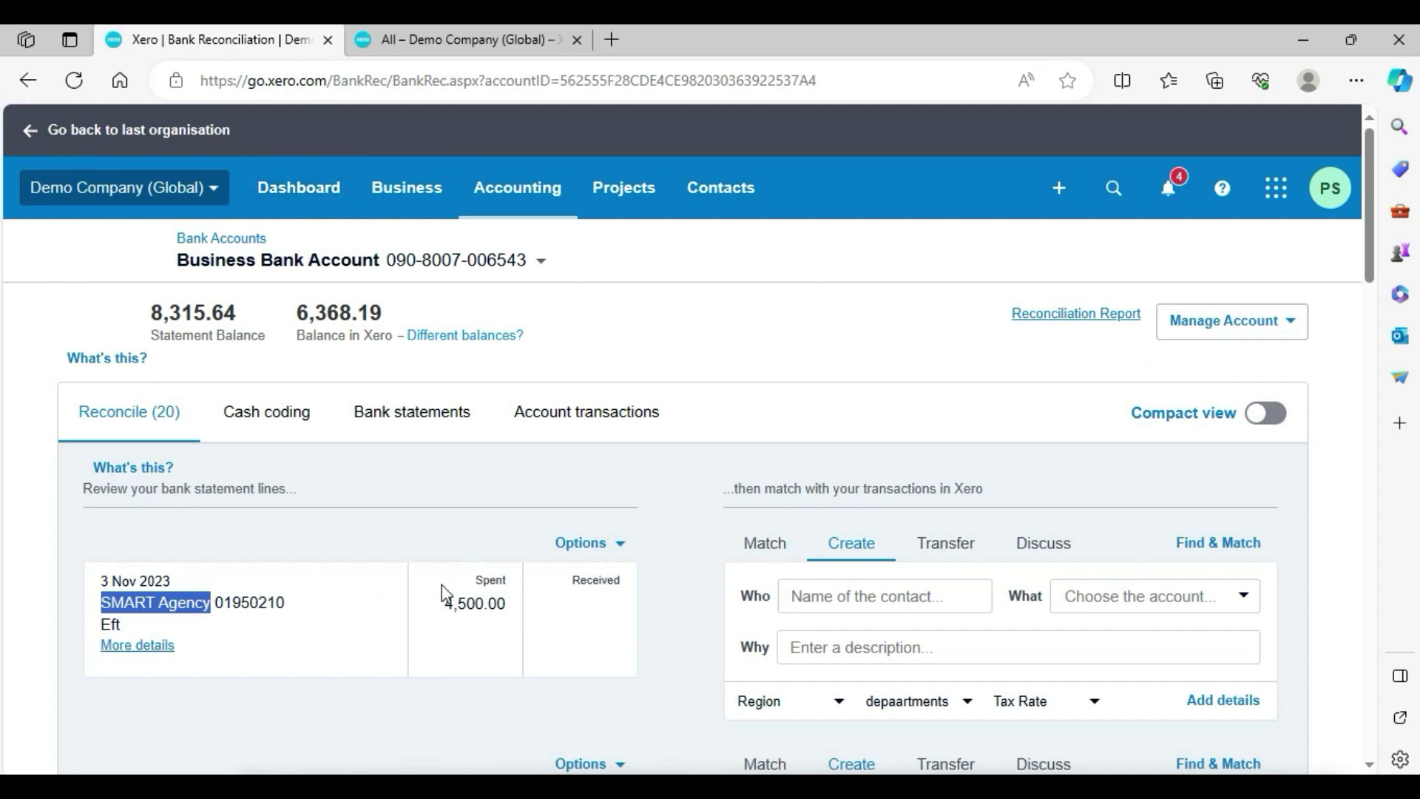
left_click_drag(447, 603, 486, 606)
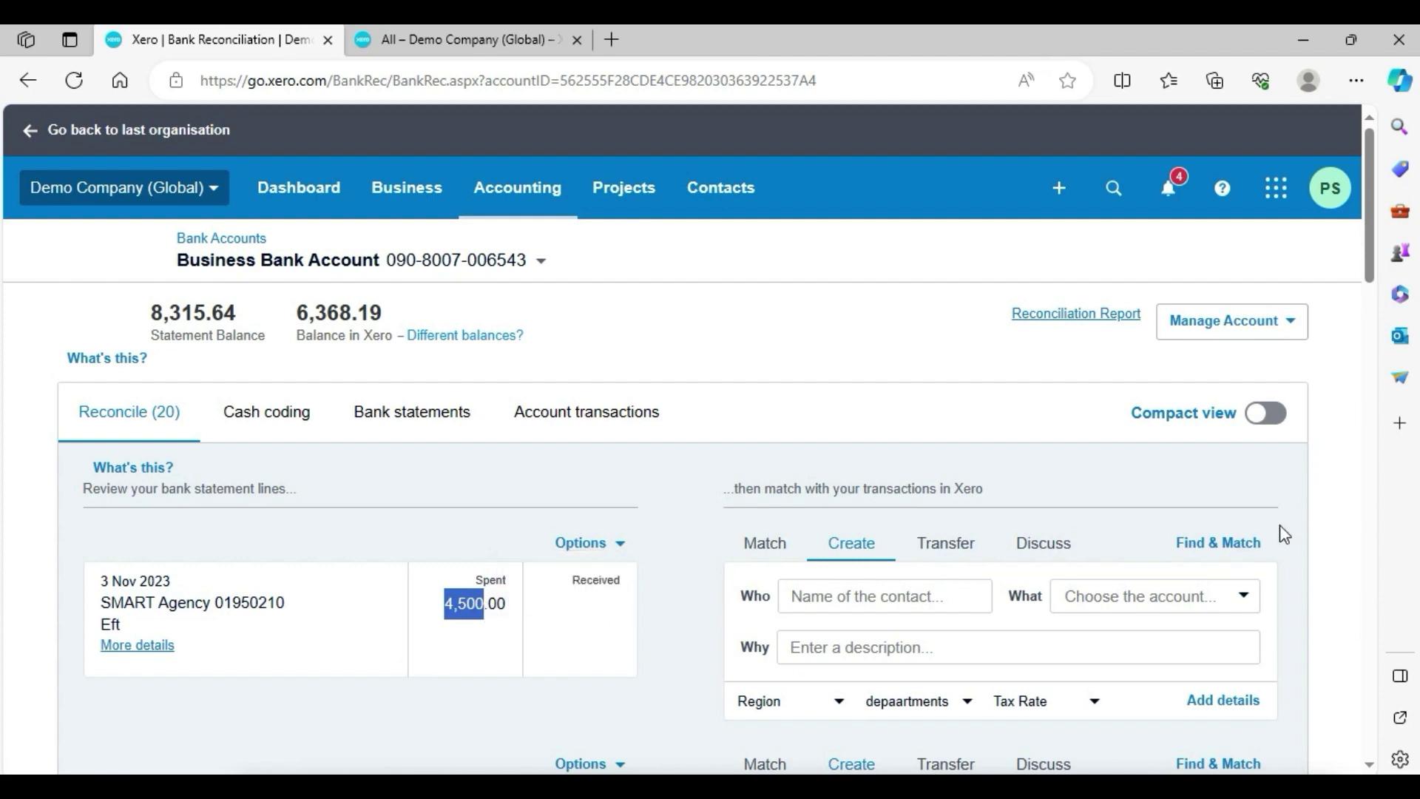
left_click(1230, 544)
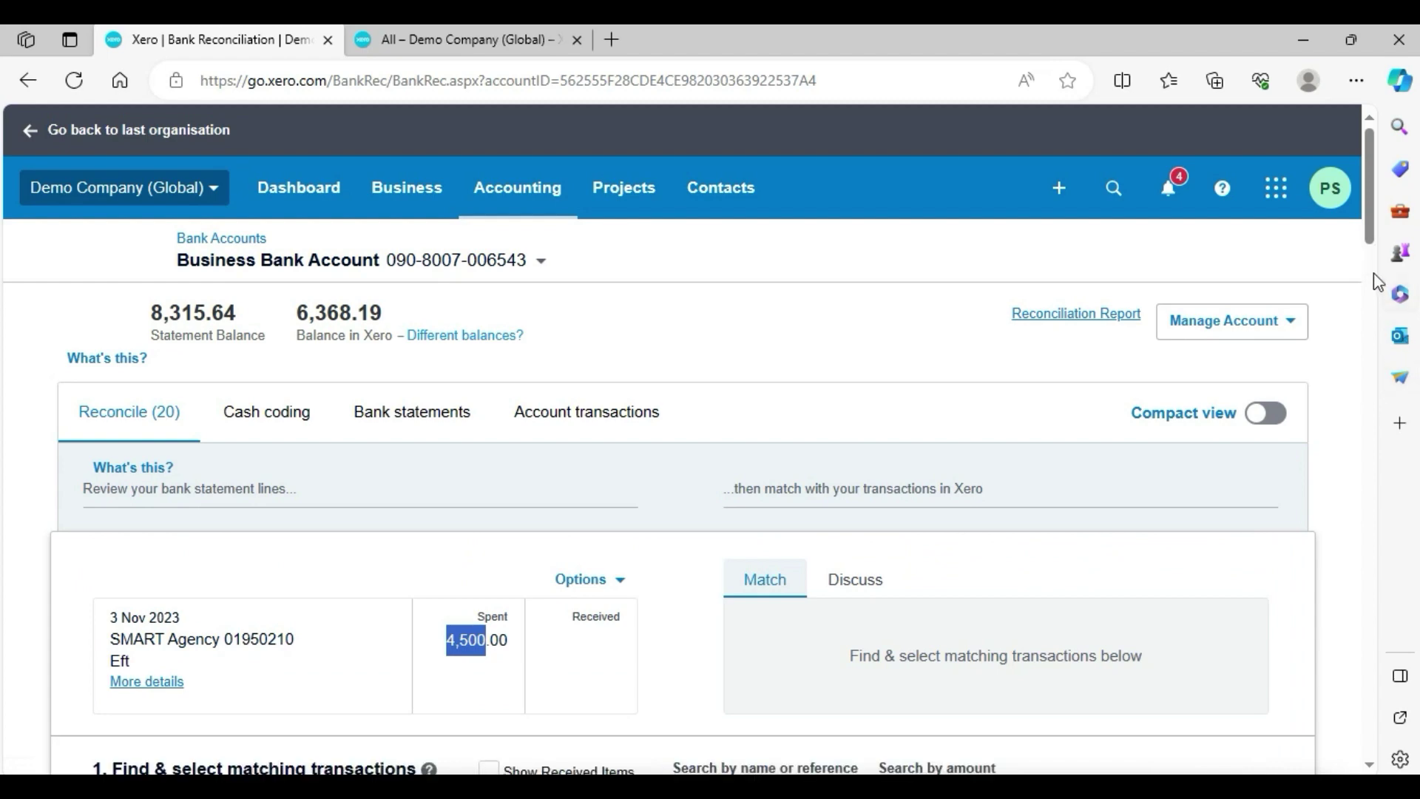
scroll(1370, 296, "down", 5)
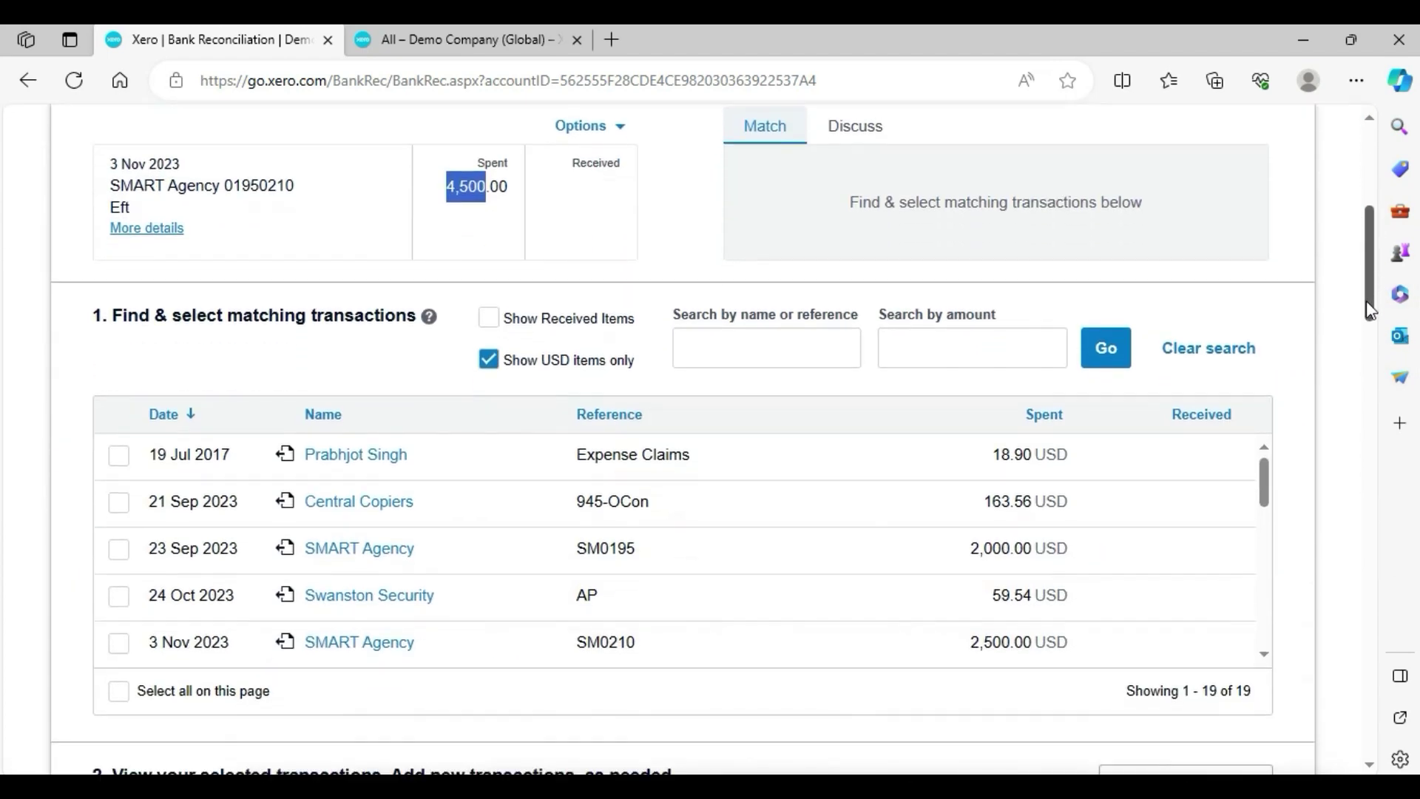
left_click(738, 355)
type("SMART Agency")
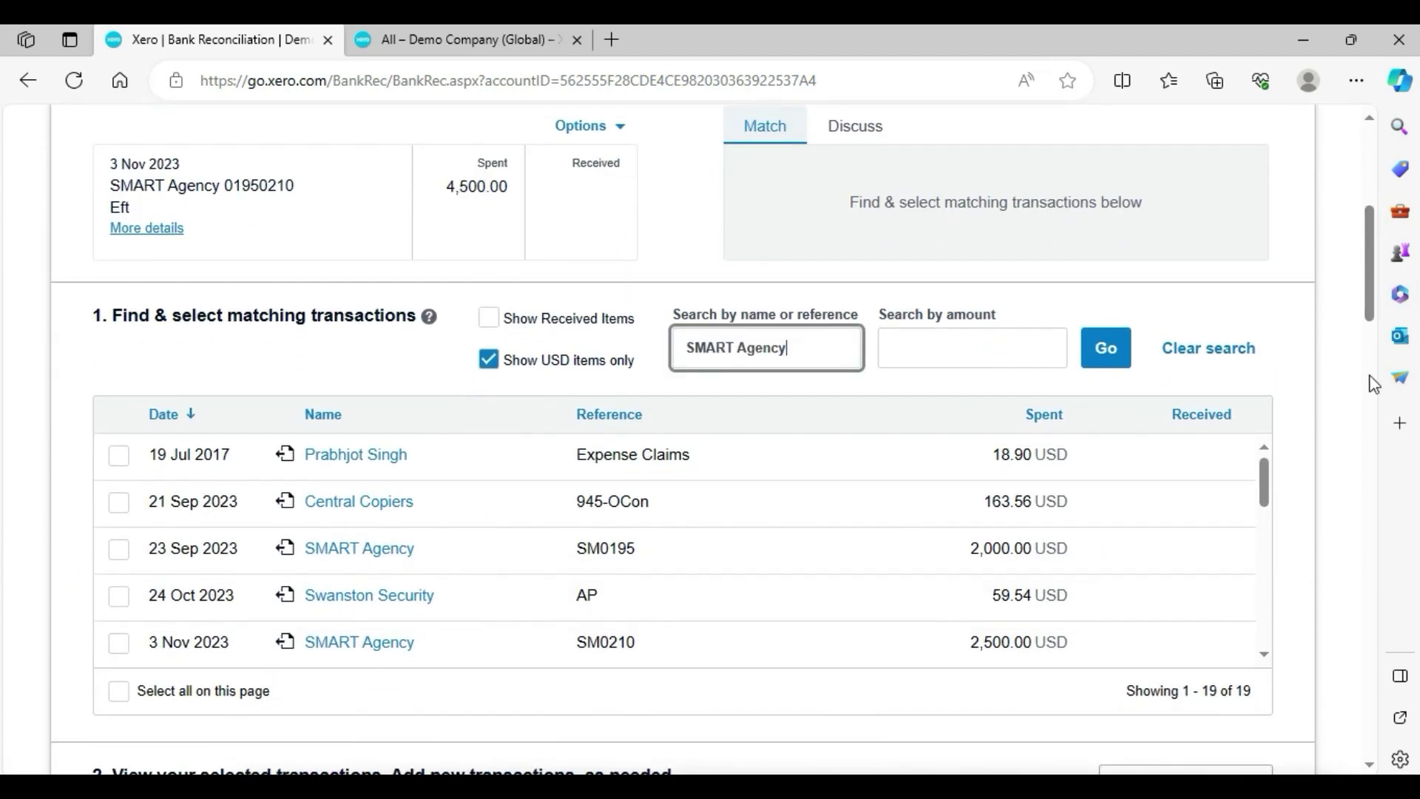
left_click(1114, 355)
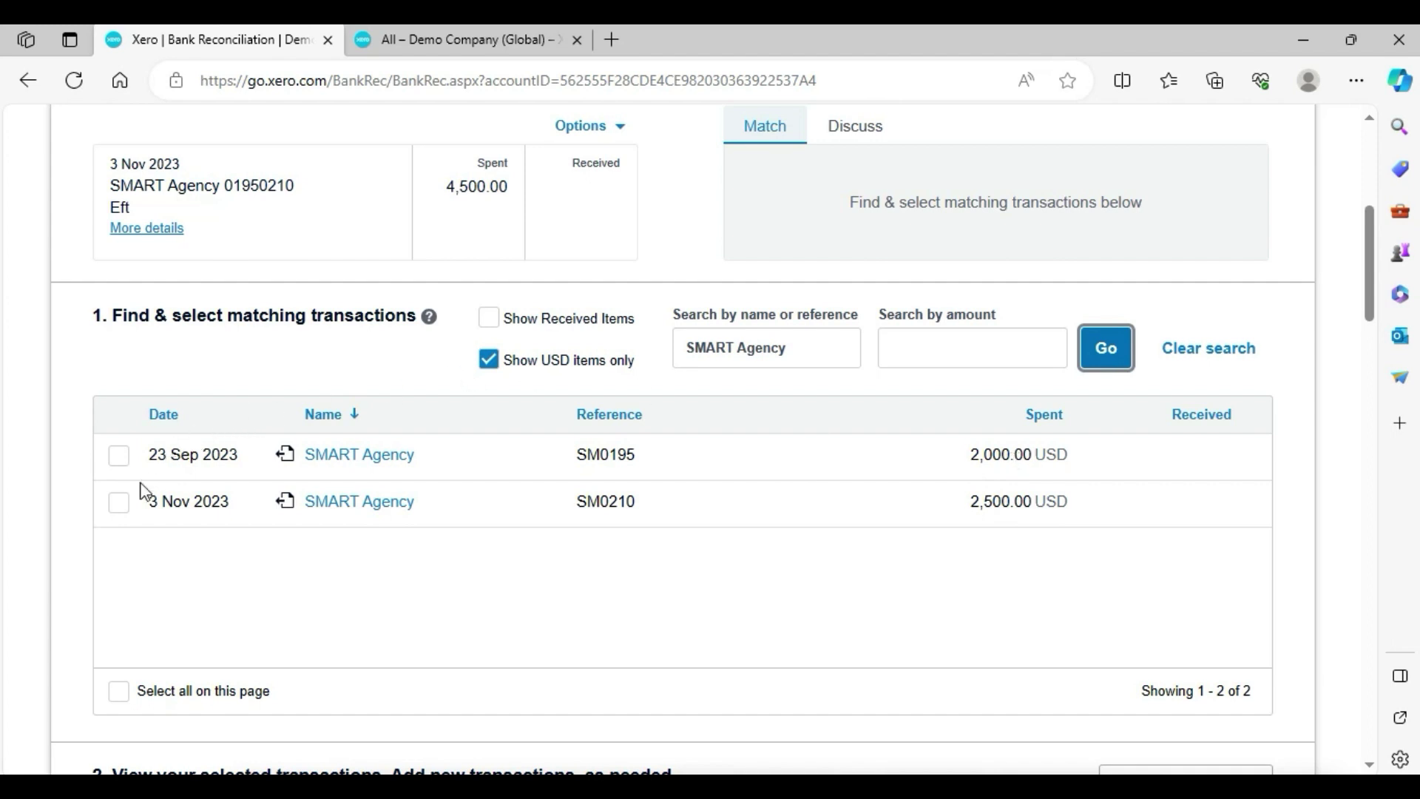
Select the SMART Agency bills SM0210 and SM0195 as matches and reconcile them with the 3 Nov 2023 payment
left_click(126, 505)
left_click(121, 456)
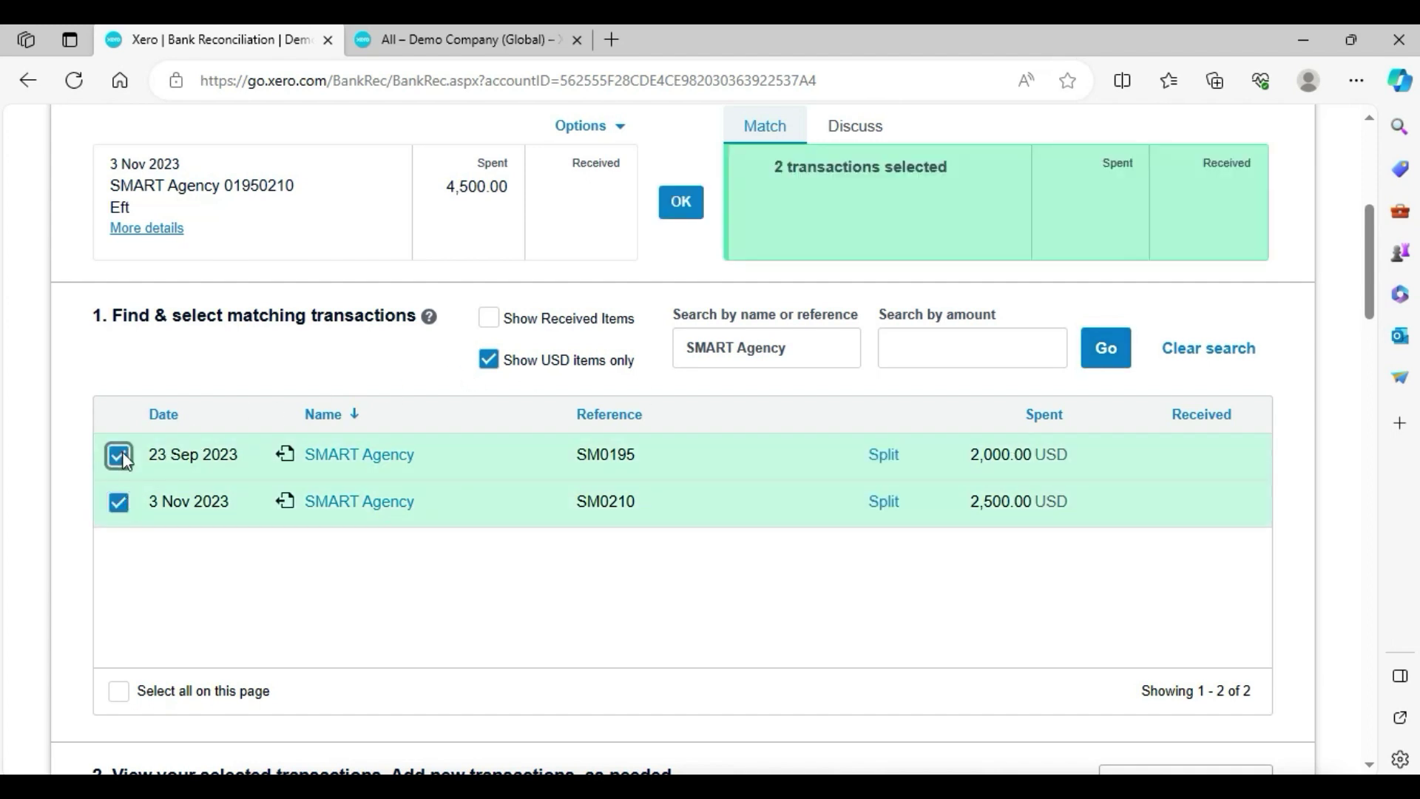
scroll(1275, 297, "up", 1)
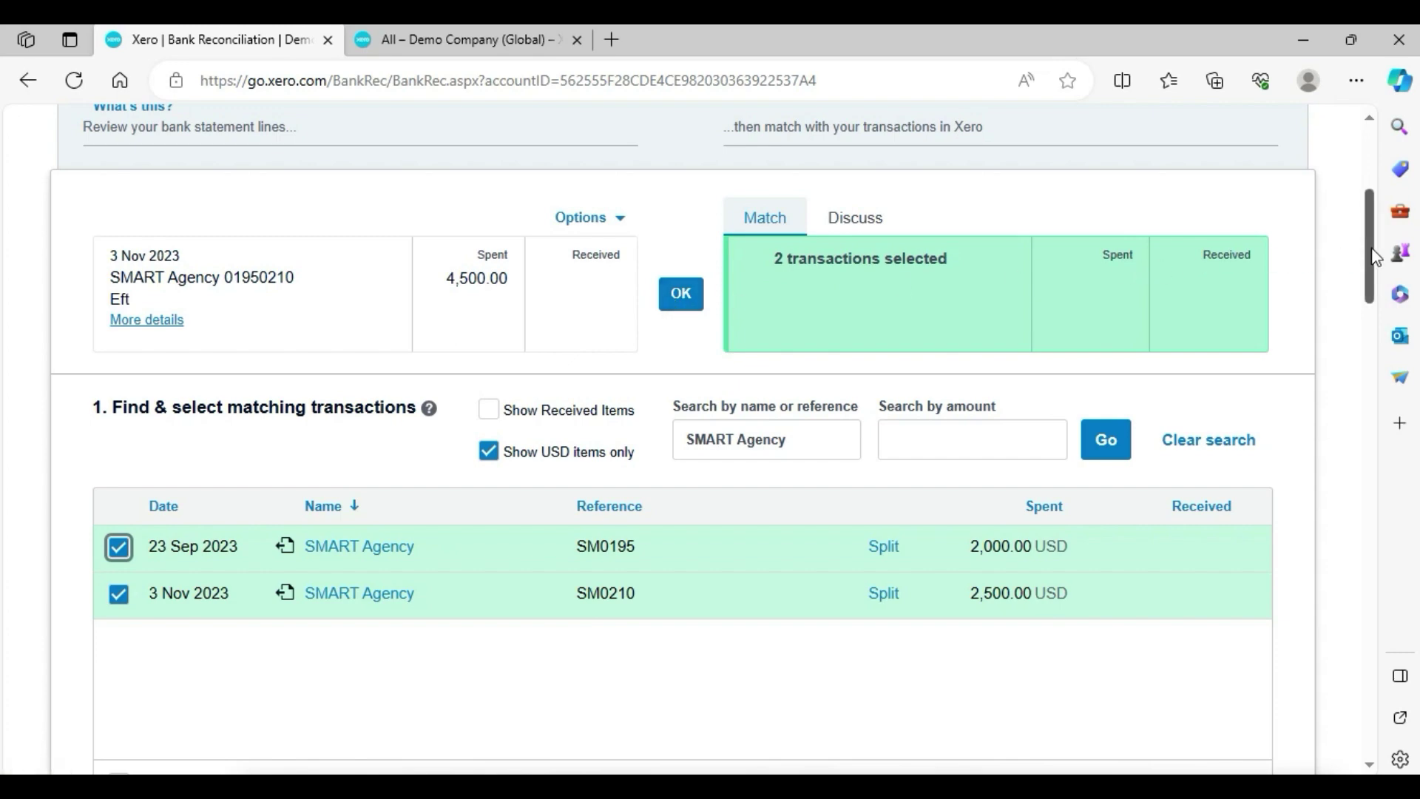
left_click_drag(1370, 252, 1358, 195)
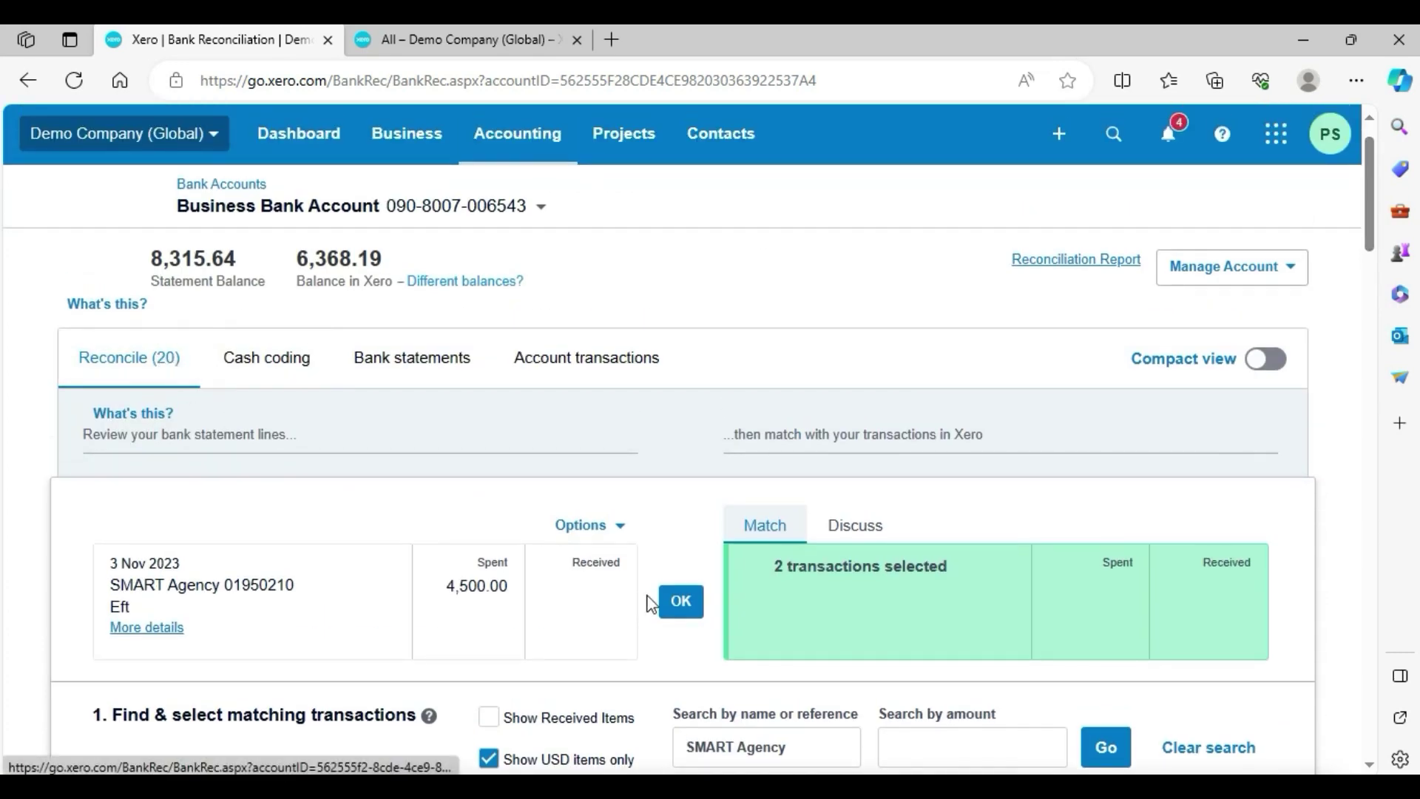
left_click(676, 601)
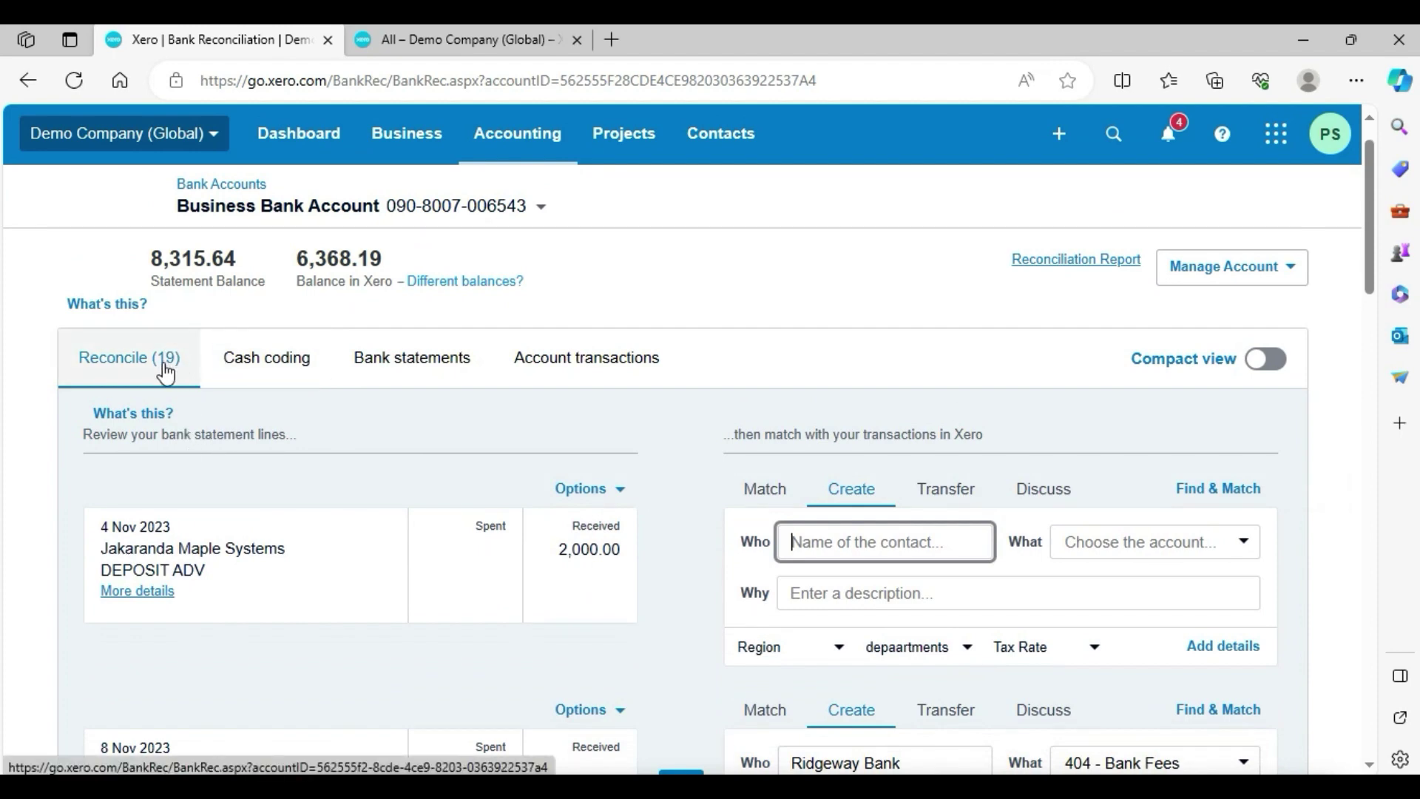
Refresh the bills list to check the payment status of both SMART Agency bills and return to the bank reconciliation page
left_click(447, 39)
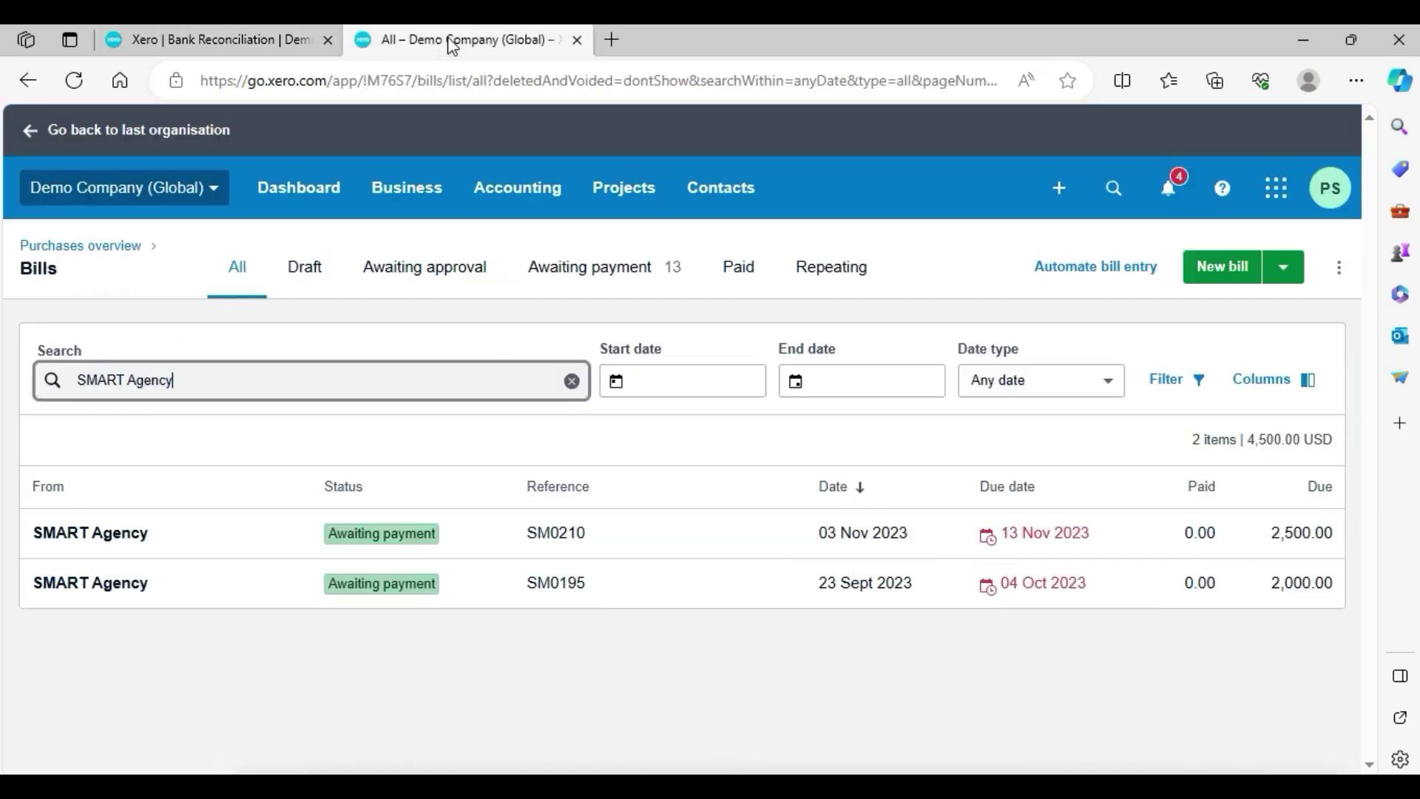
left_click(74, 79)
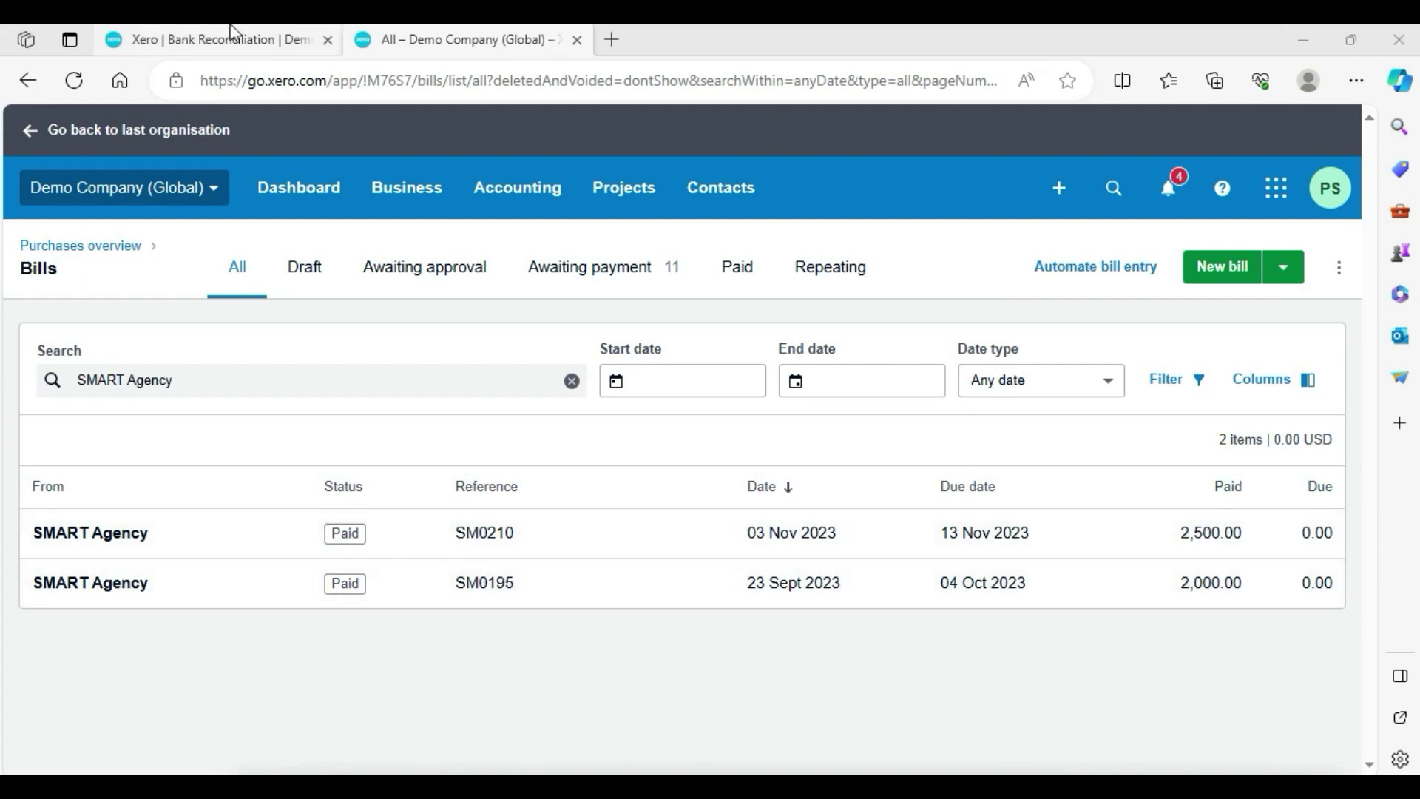
left_click(254, 37)
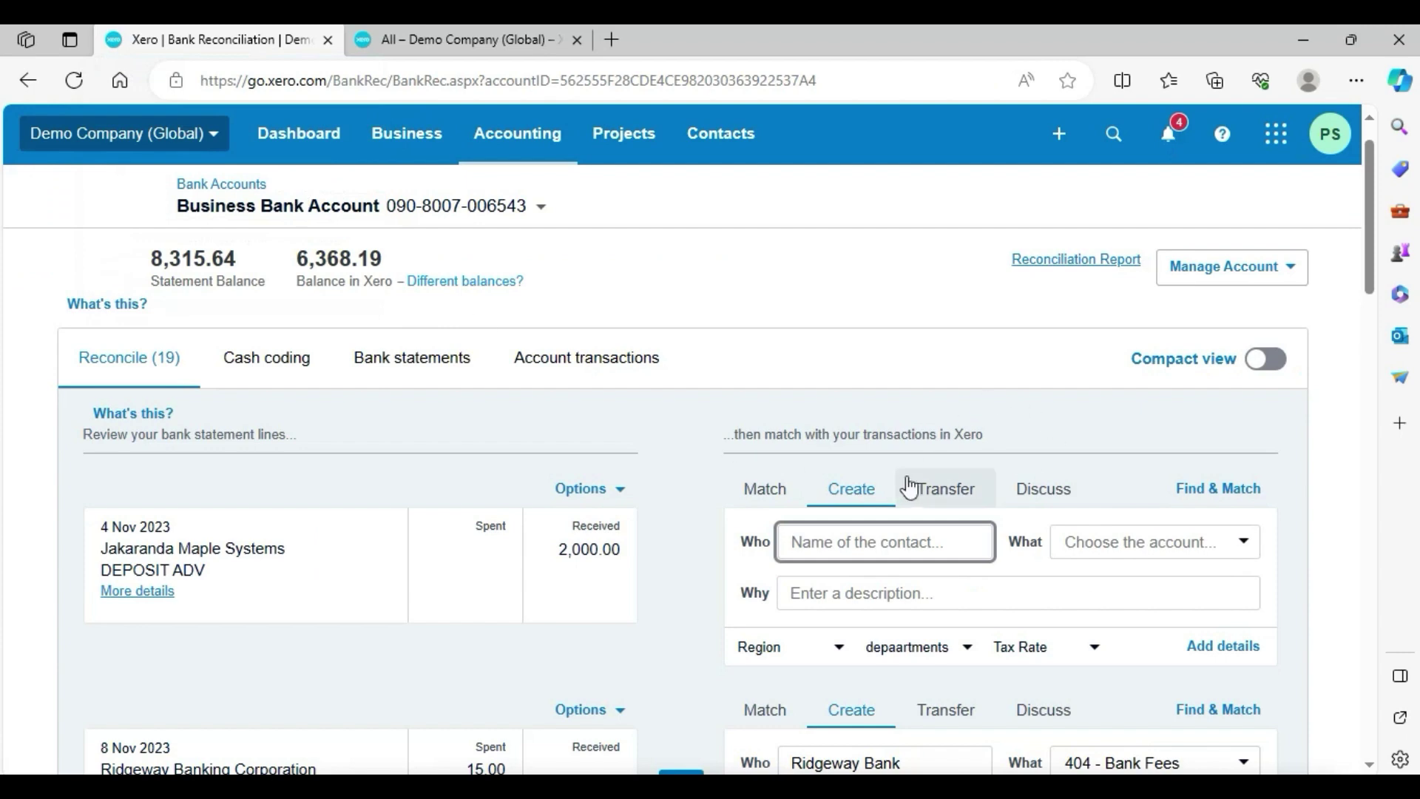
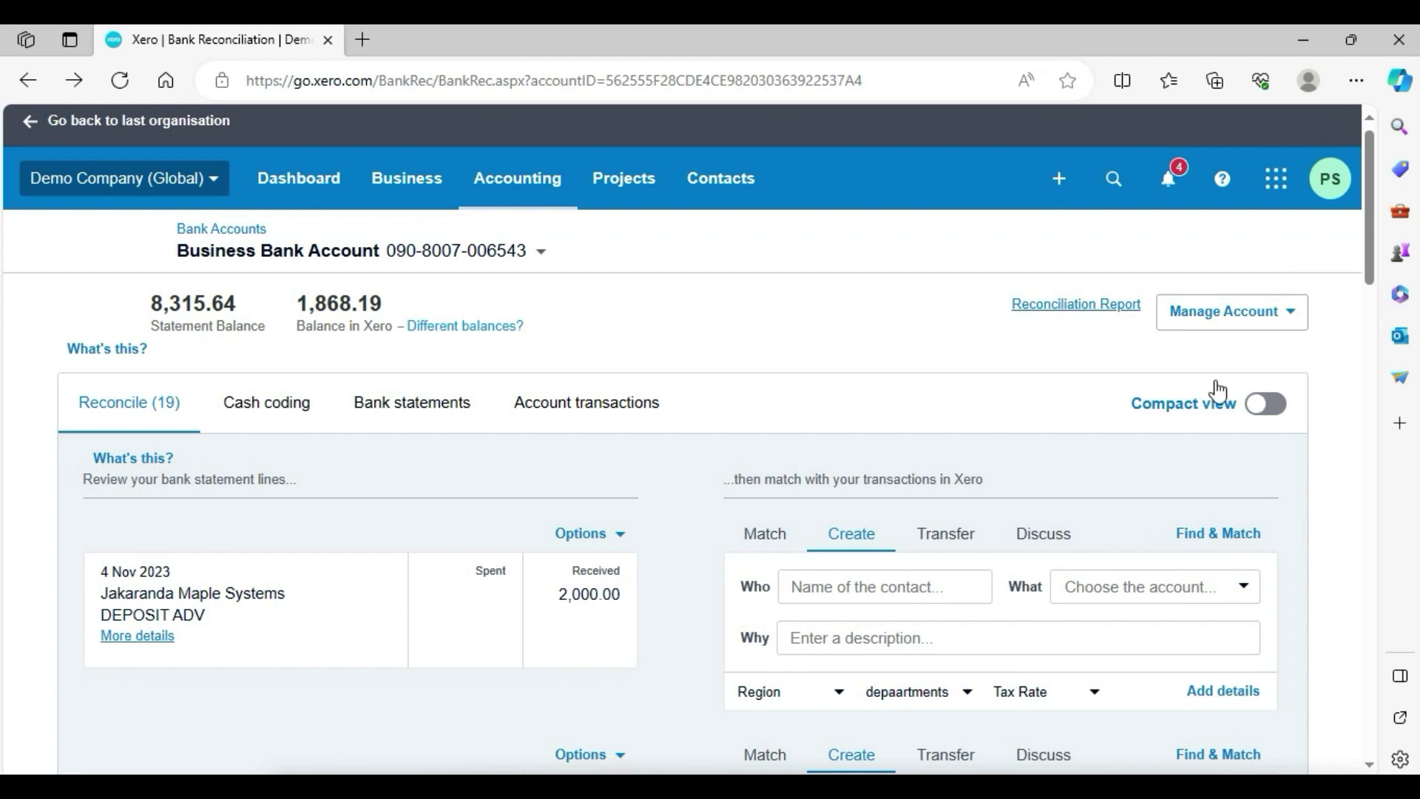
View the statement details of the 8 Nov 2023 Cooper St Bakery line and copy its payee name
left_click_drag(1369, 204, 1353, 377)
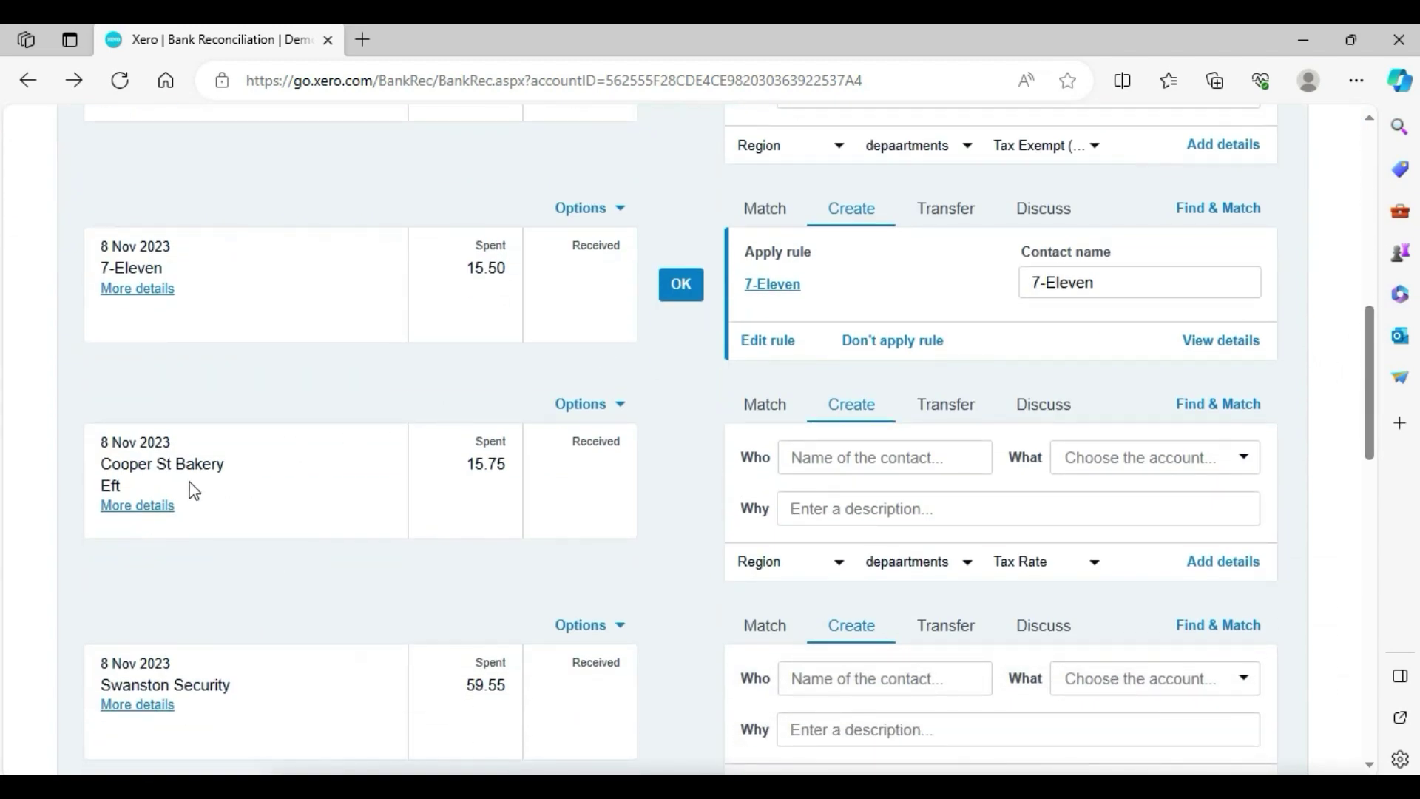
left_click(140, 507)
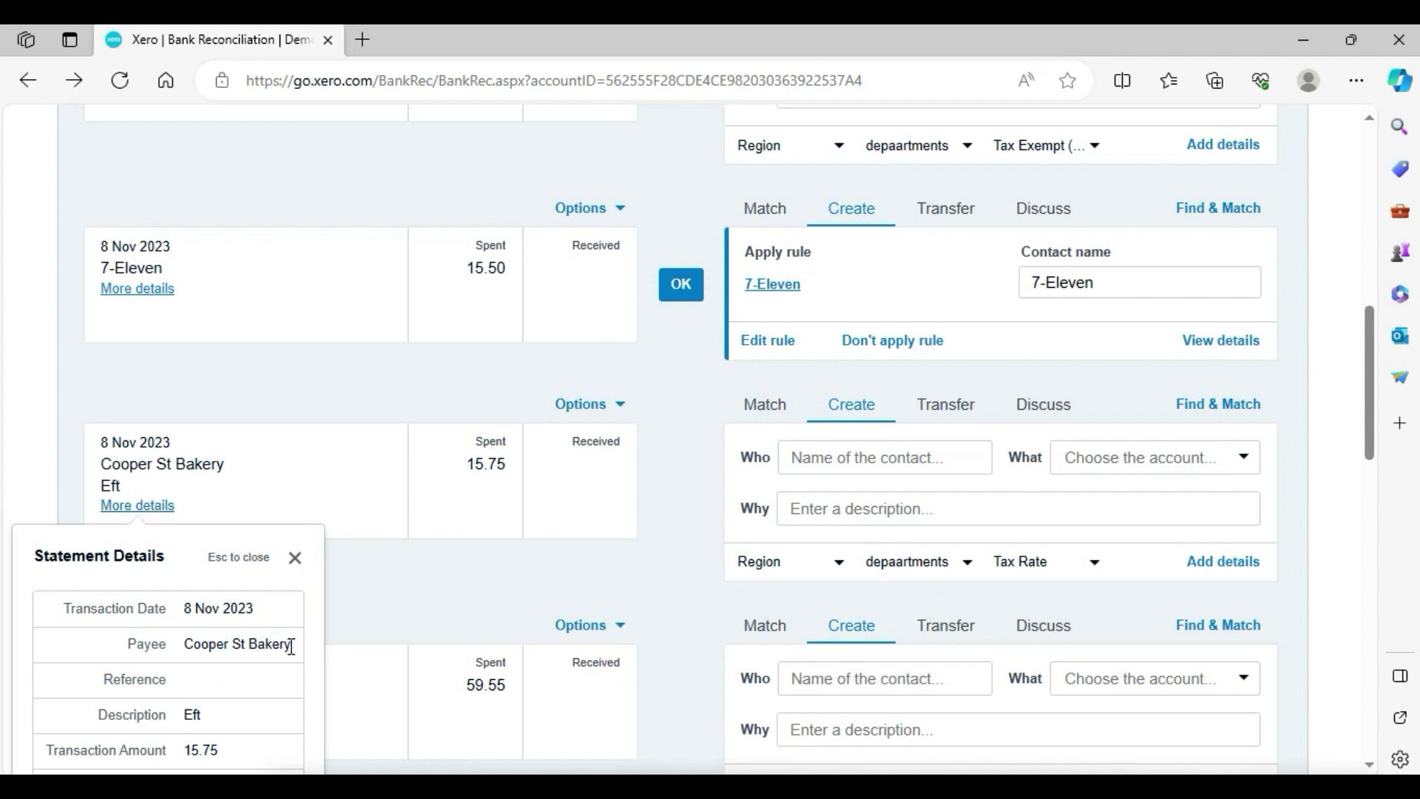
left_click_drag(291, 646, 184, 643)
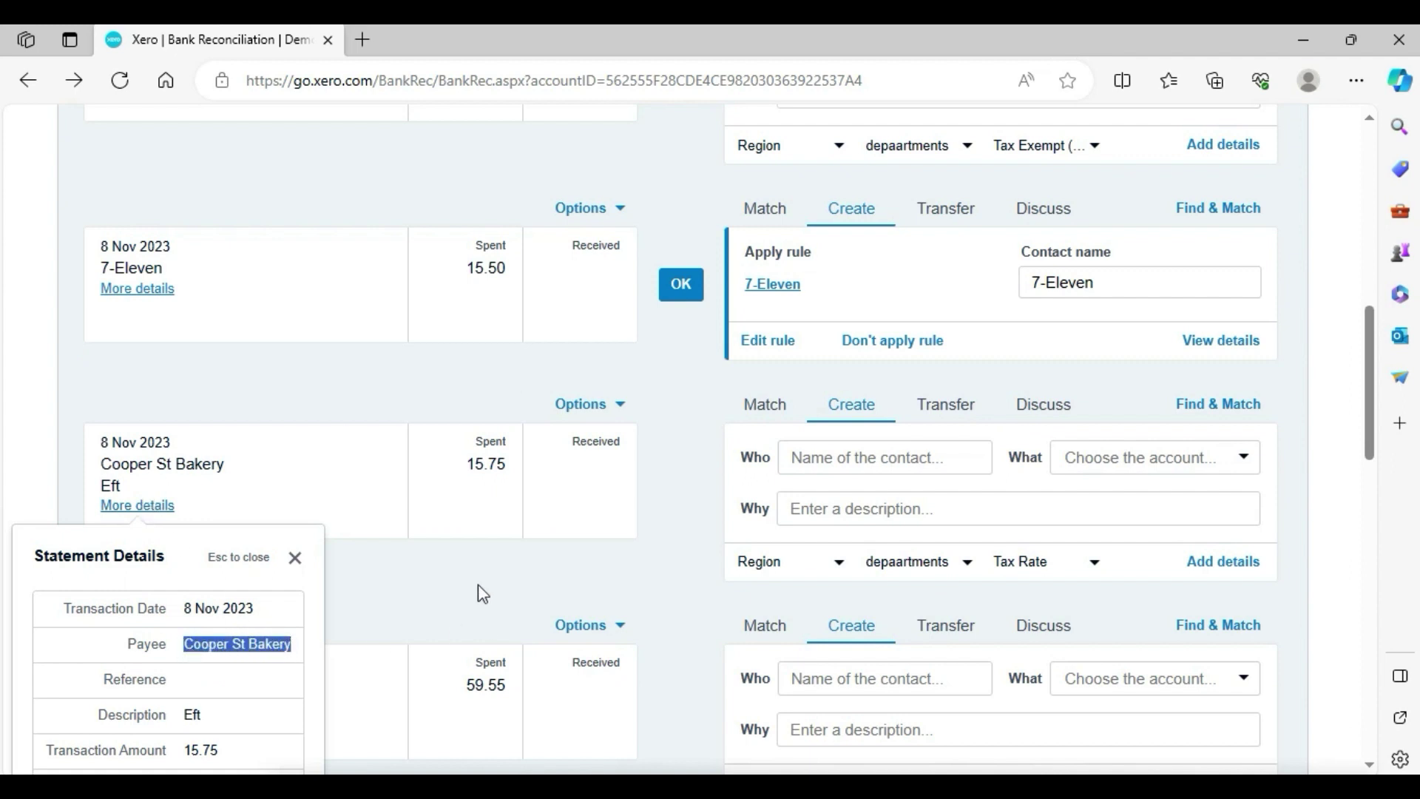
left_click(295, 559)
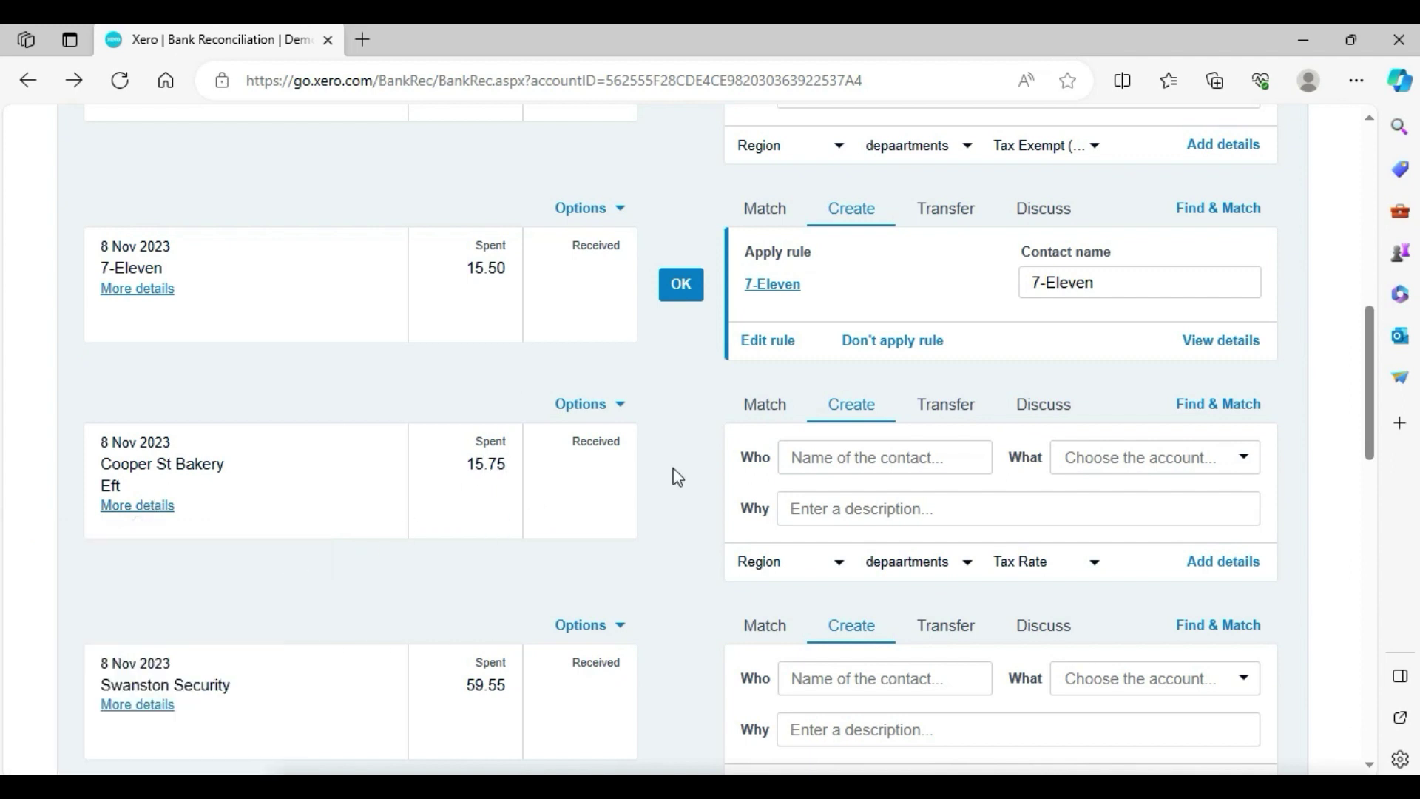
Open the bank rules from the Business Bank Account and start creating a new rule
scroll(1354, 398, "up", 10)
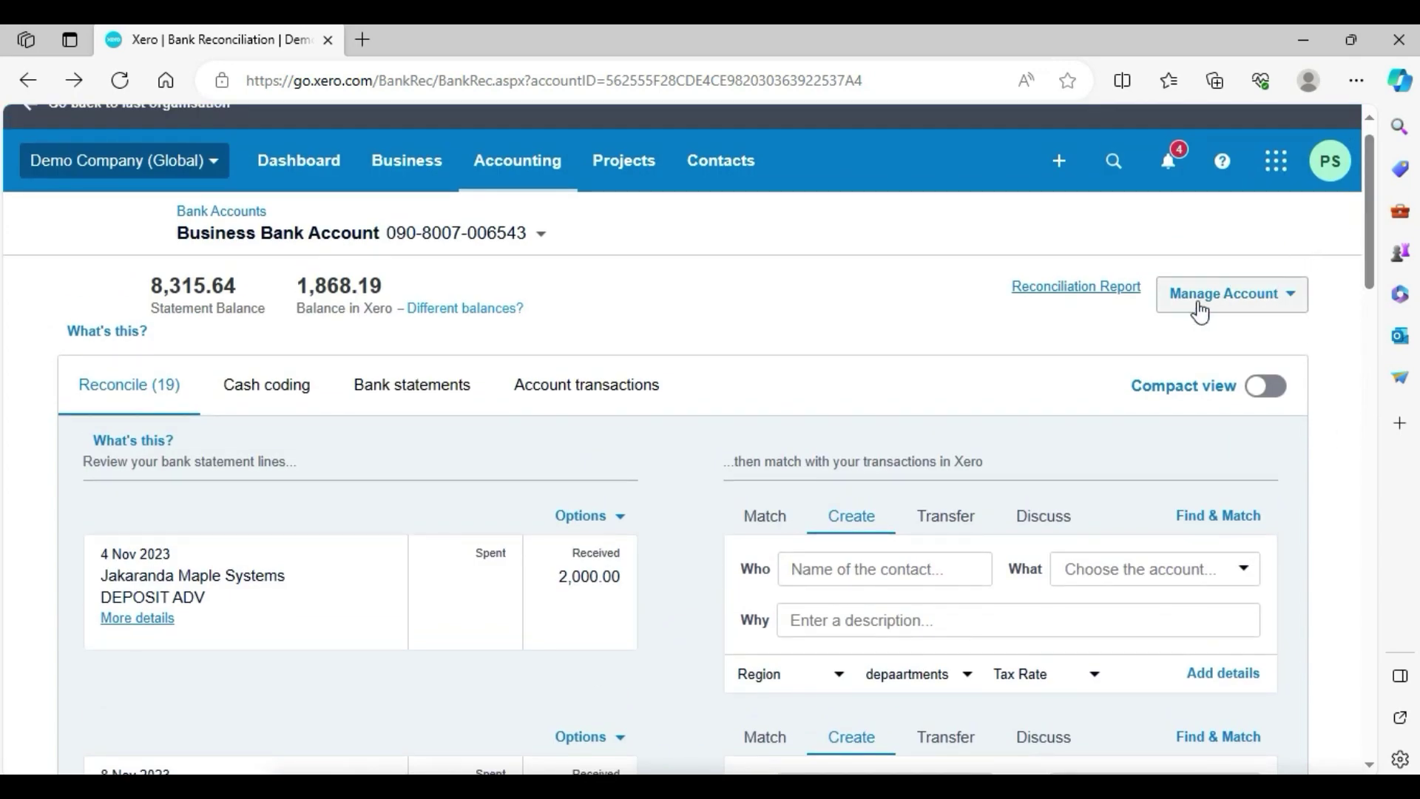
left_click(1289, 303)
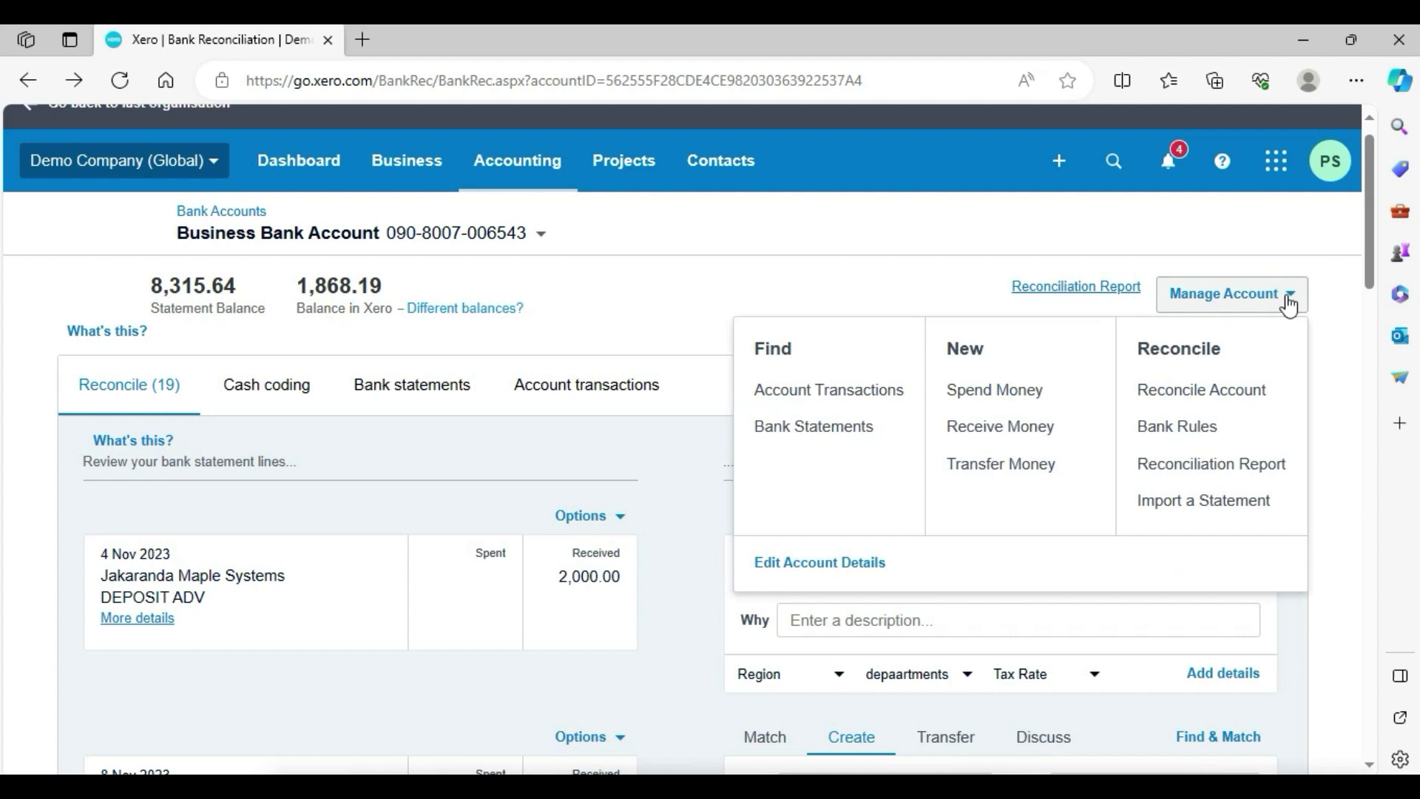
left_click(1179, 444)
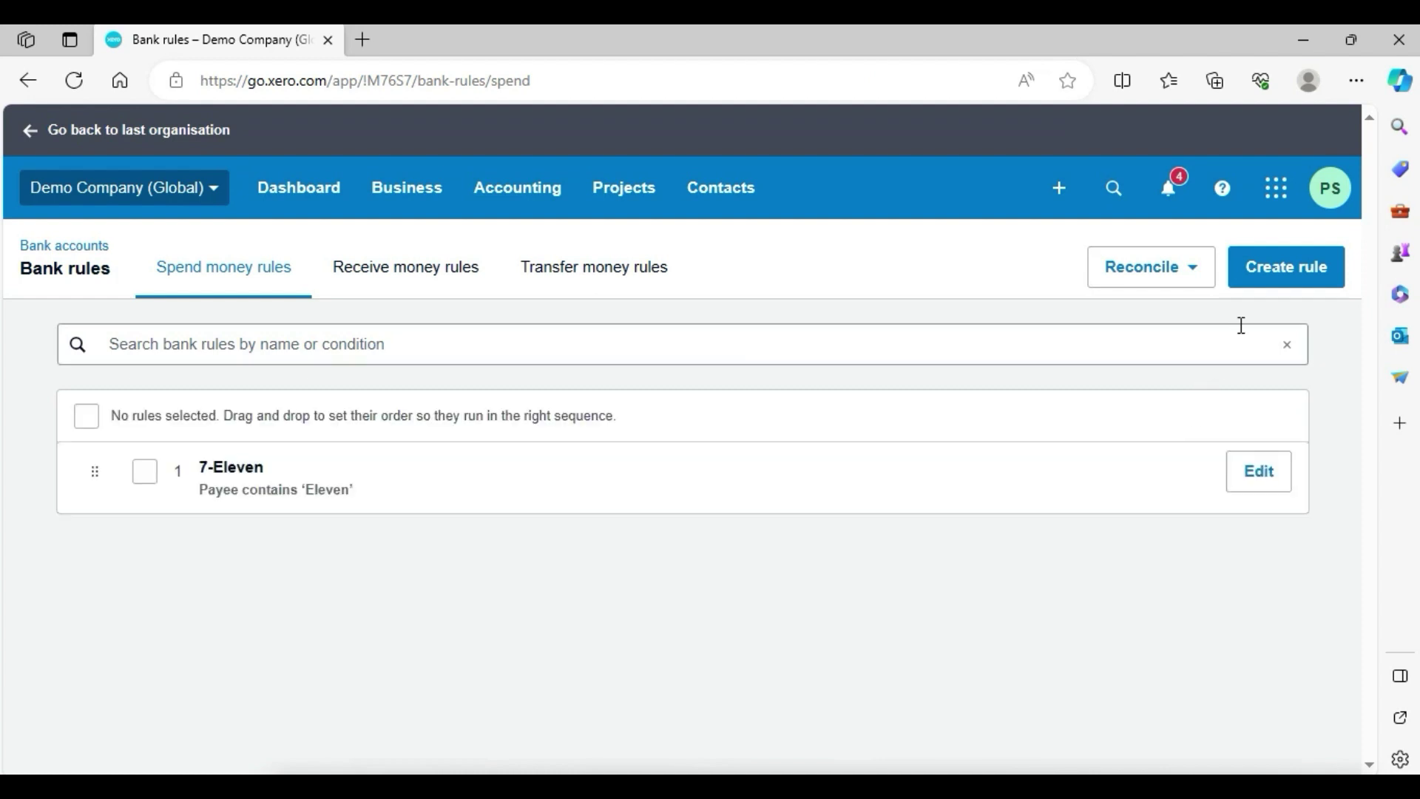
left_click(1272, 280)
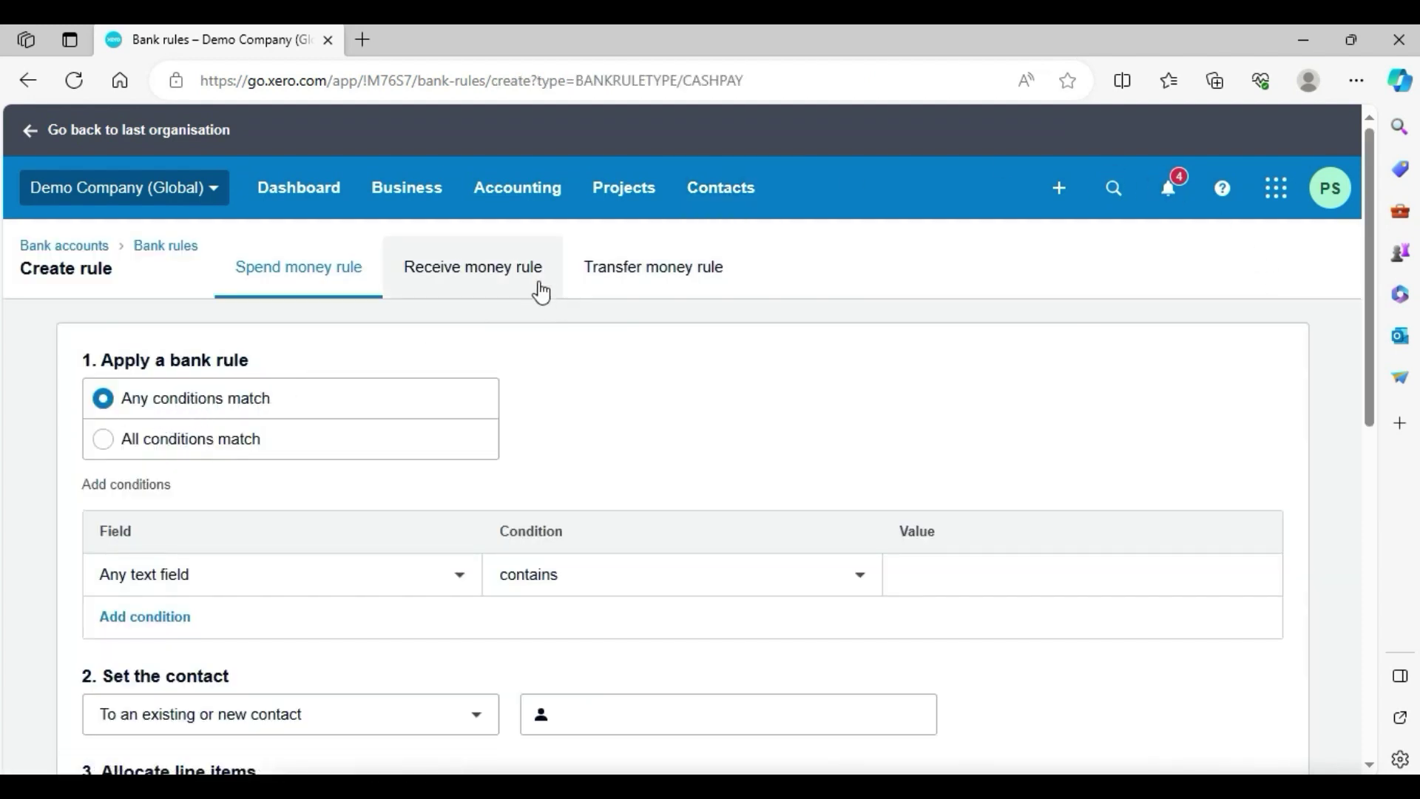
Look through the receive money and transfer money rule types and return to the spend money rule
left_click(326, 272)
left_click(454, 279)
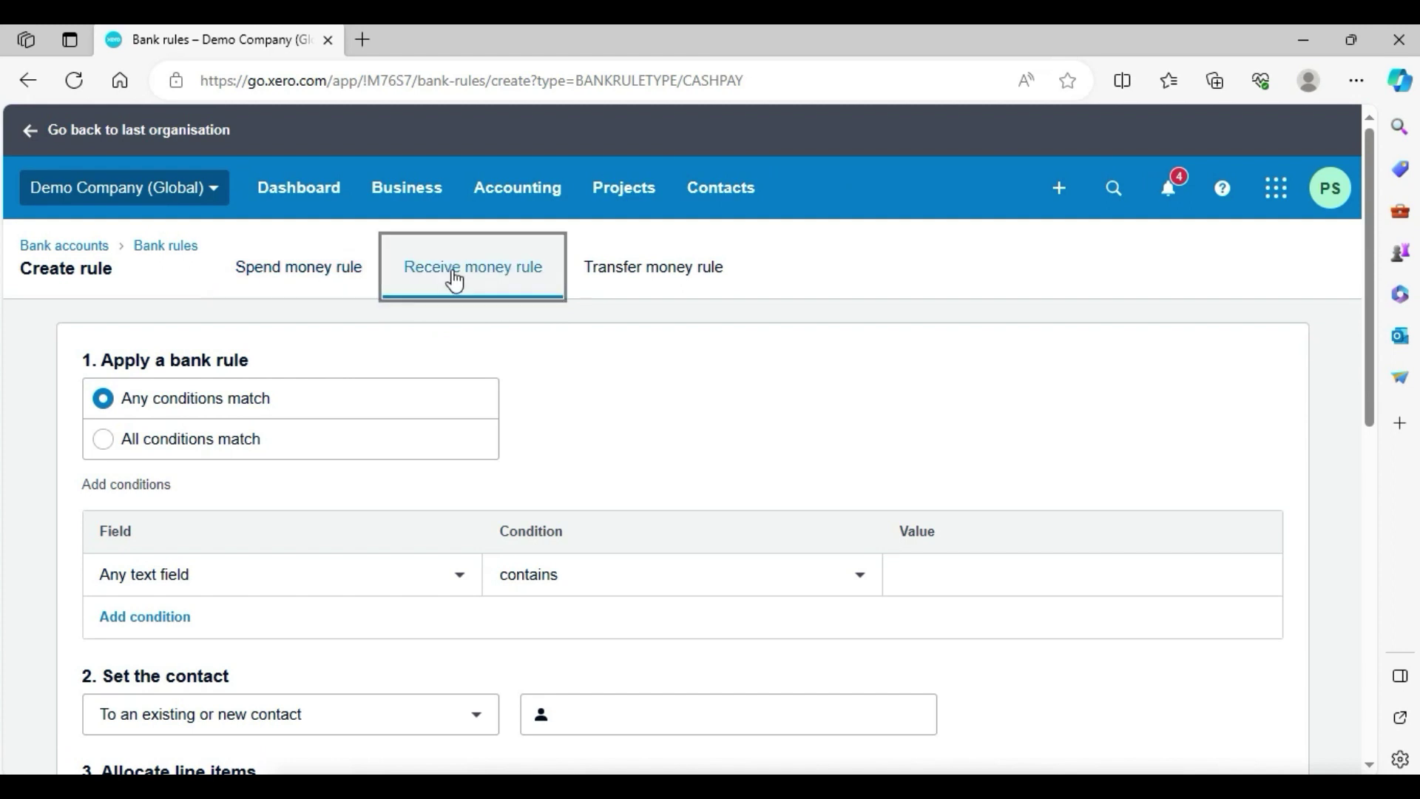
left_click(700, 260)
left_click(335, 267)
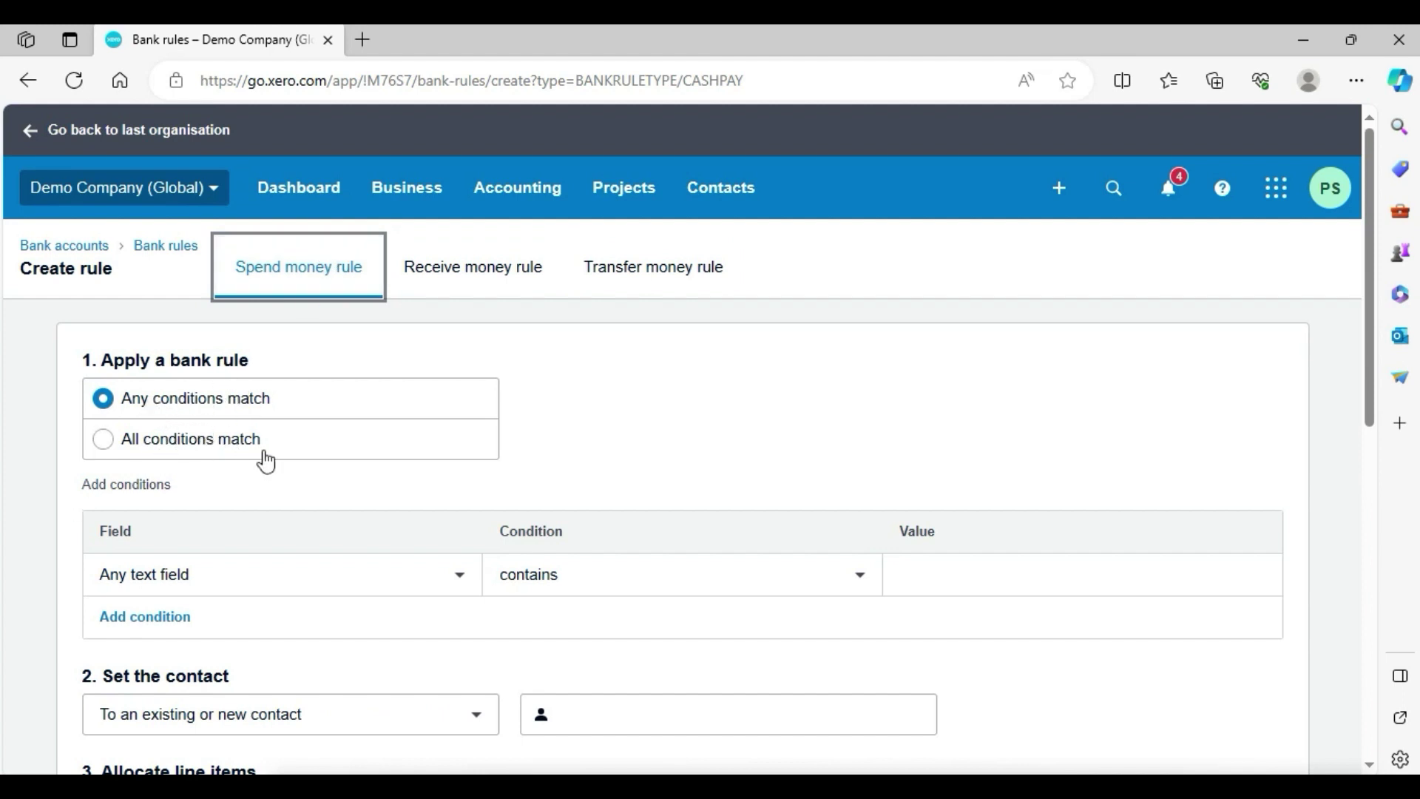
Set the spend money rule to apply when any condition matches, with Payee containing Cooper St Bakery
left_click(141, 404)
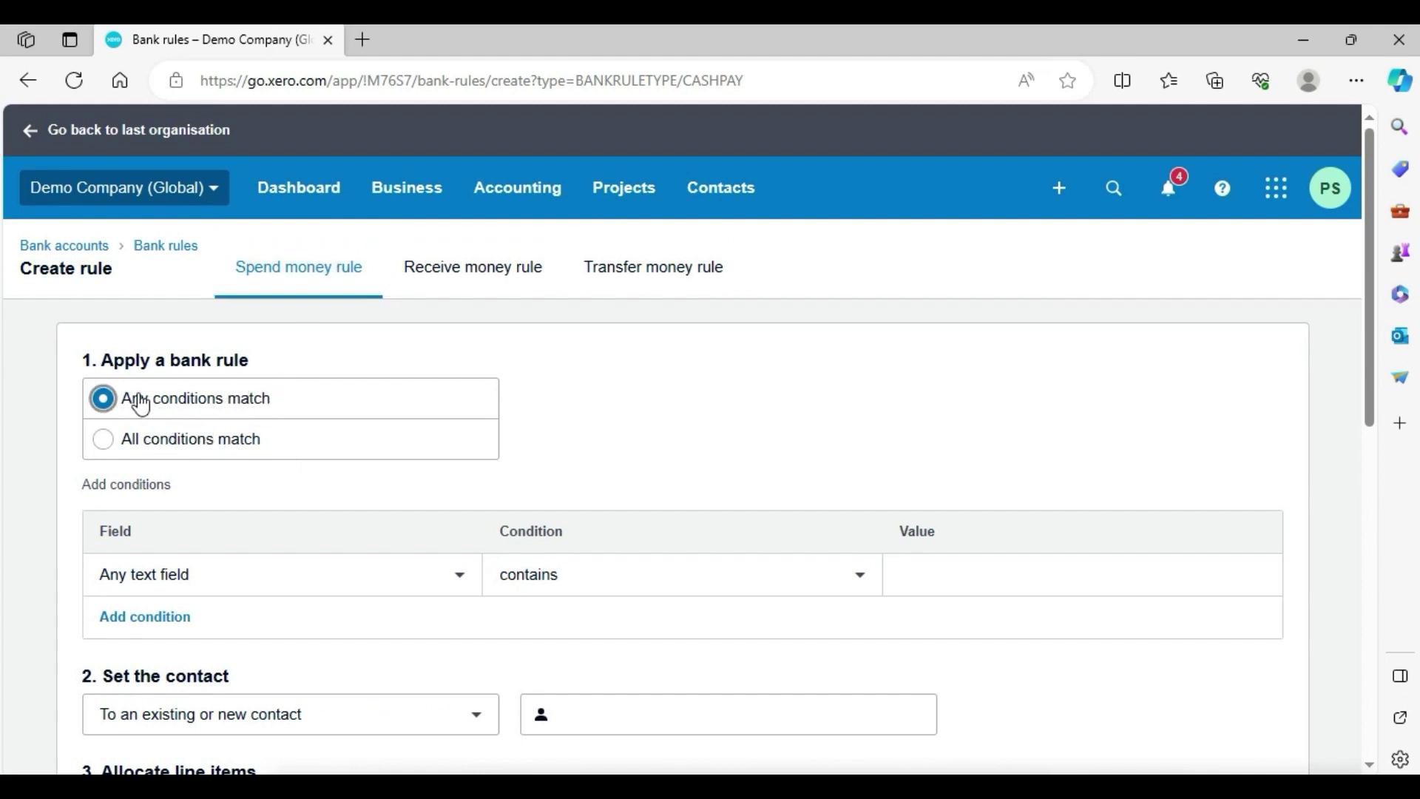
left_click(384, 558)
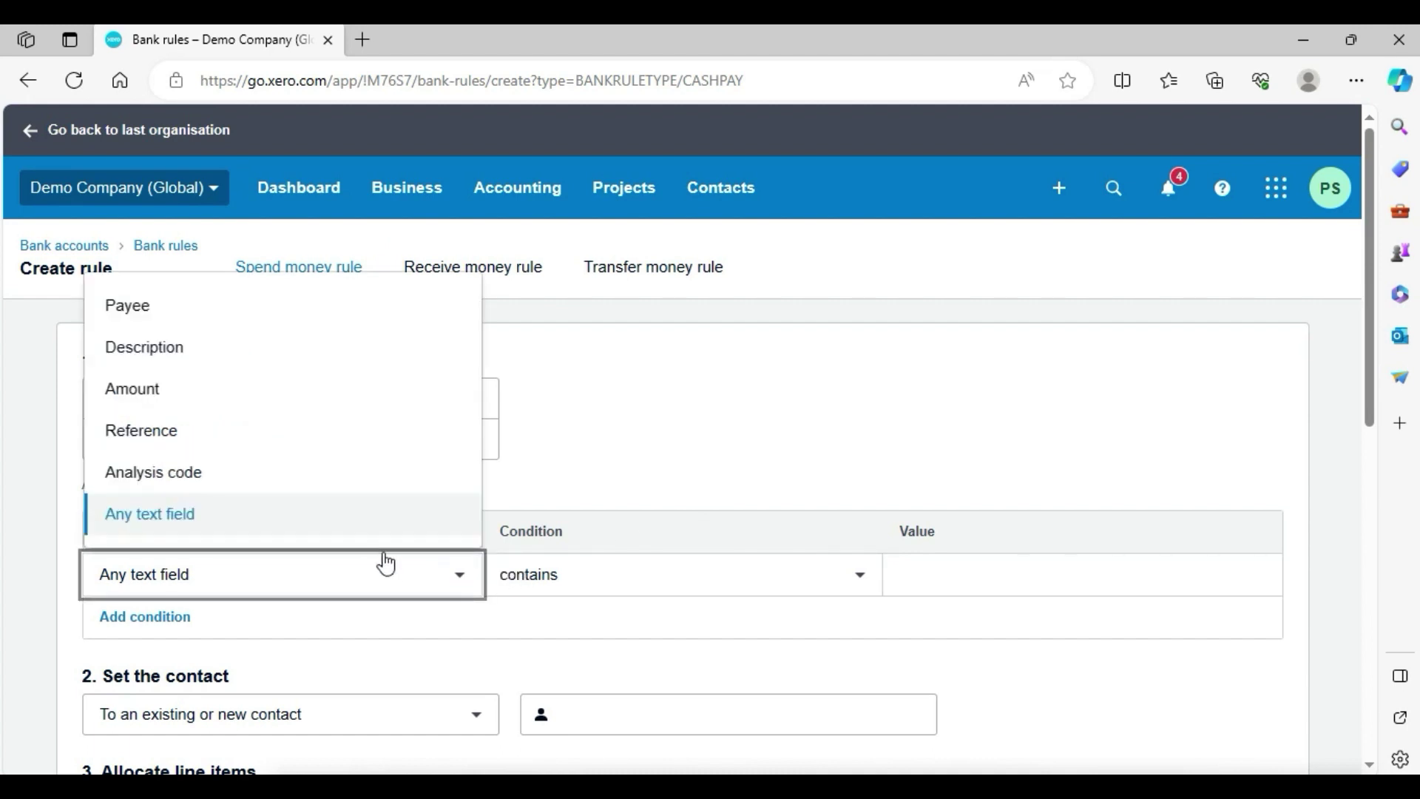
left_click(152, 309)
left_click(952, 562)
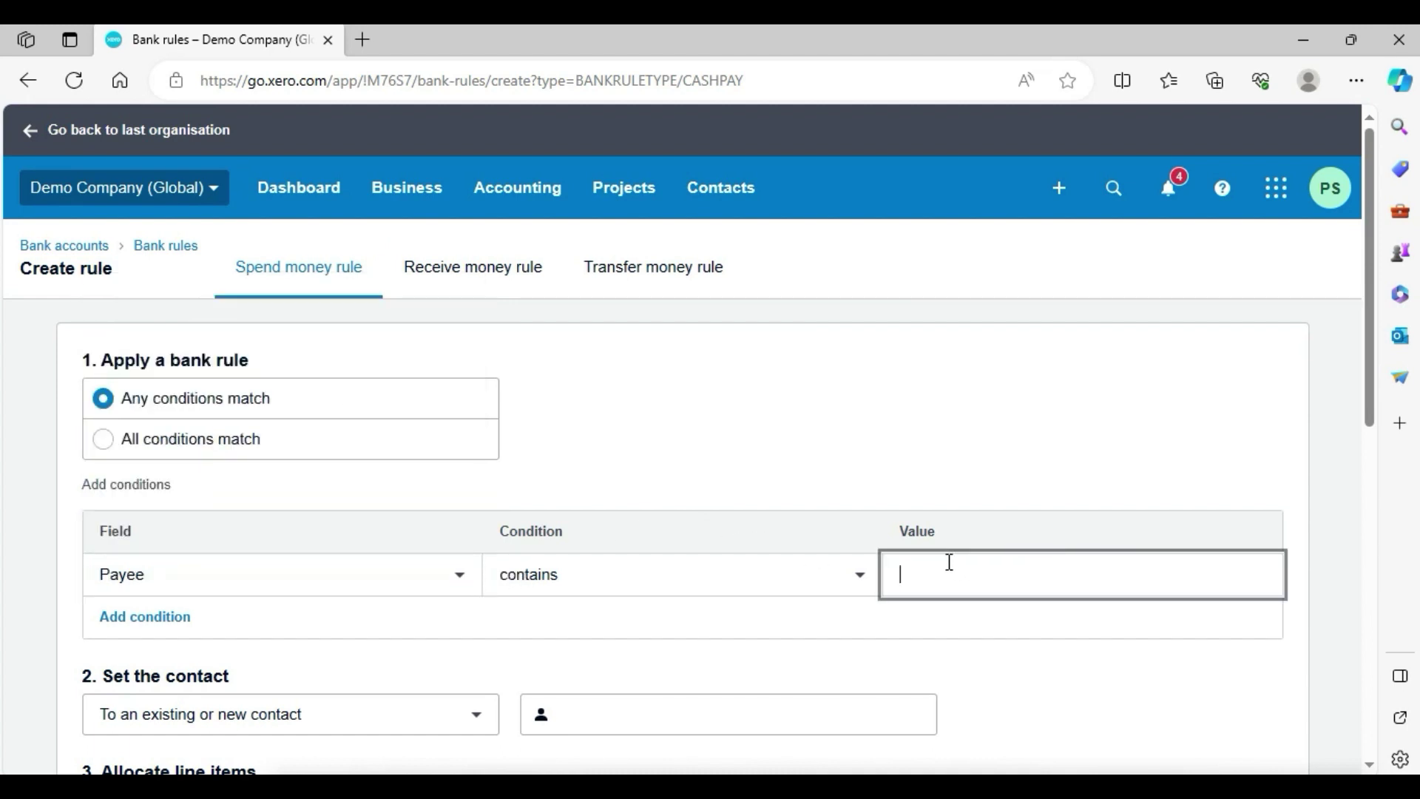
type("Cooper St Bakery")
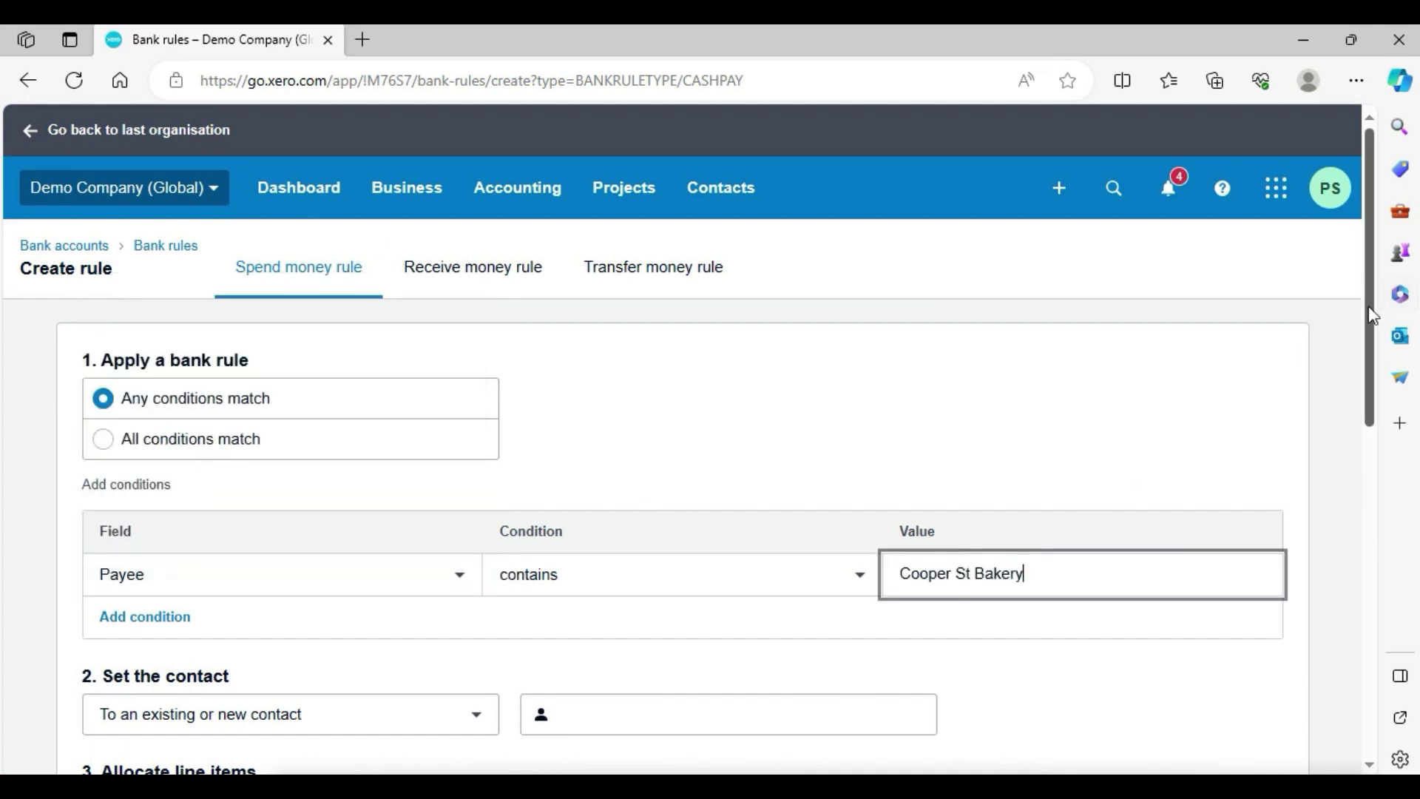
Set the rule's contact to the existing contact Cooper St Bakery
scroll(1375, 317, "down", 2)
left_click(820, 545)
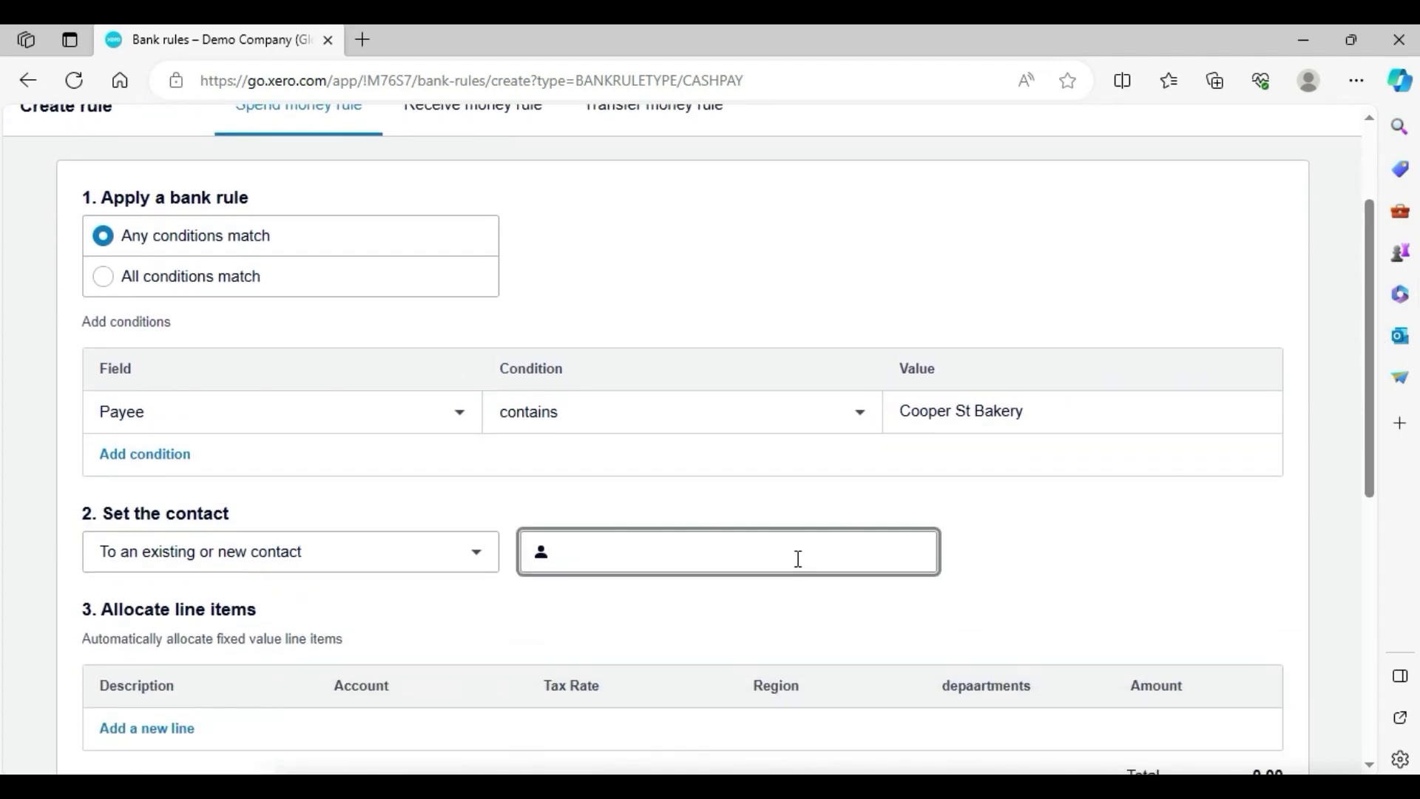
type("Cooper St Bakery")
left_click(779, 638)
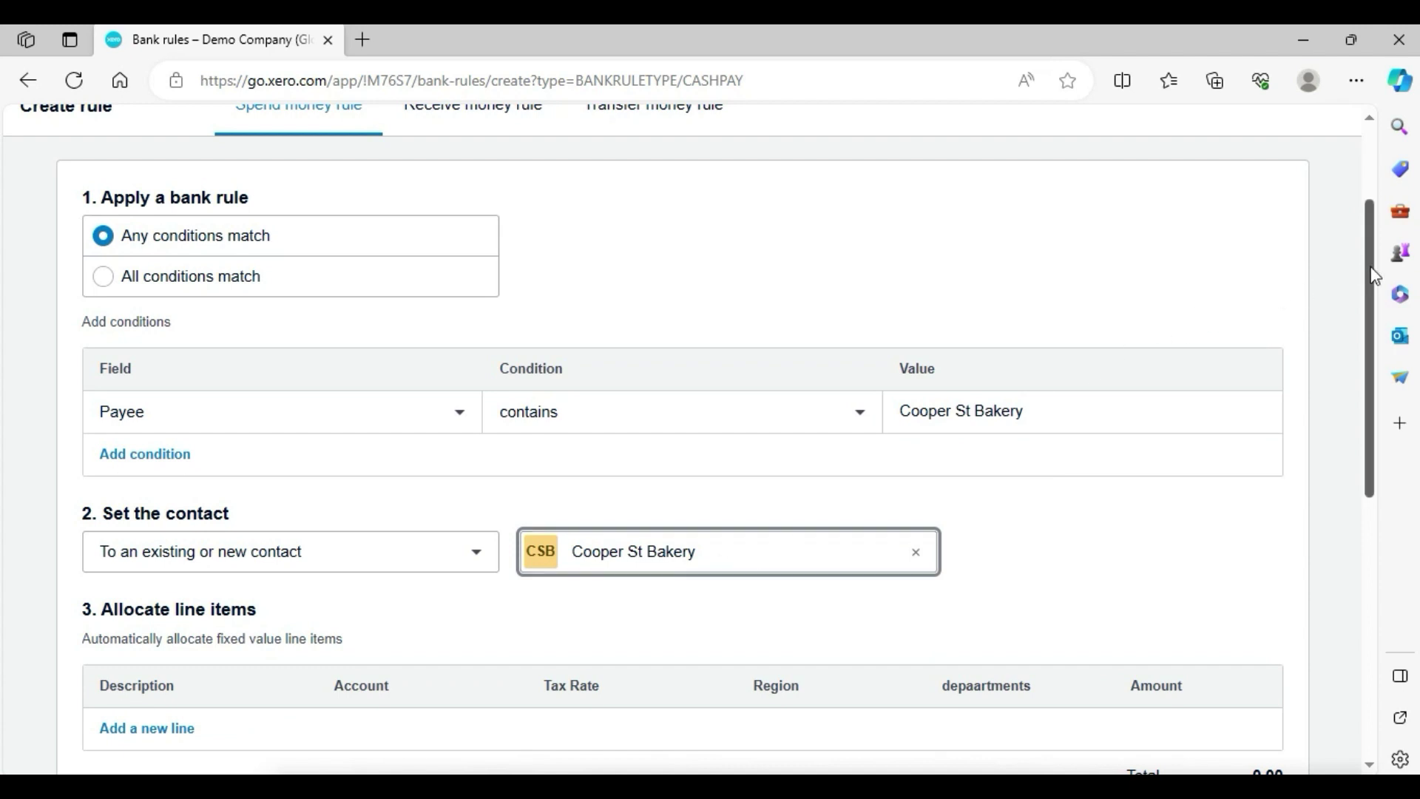
scroll(1351, 357, "down", 2)
scroll(1351, 357, "down", 2)
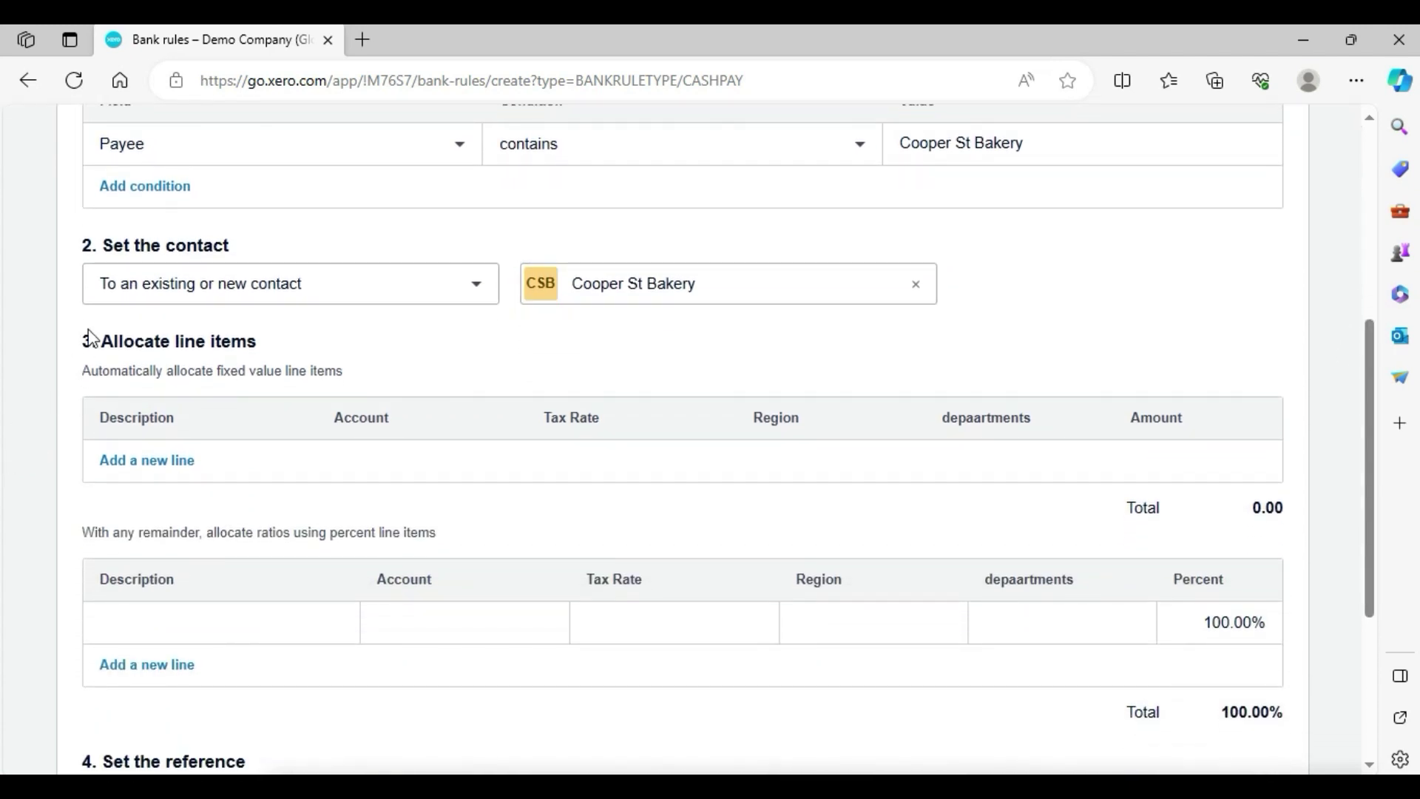
left_click(147, 463)
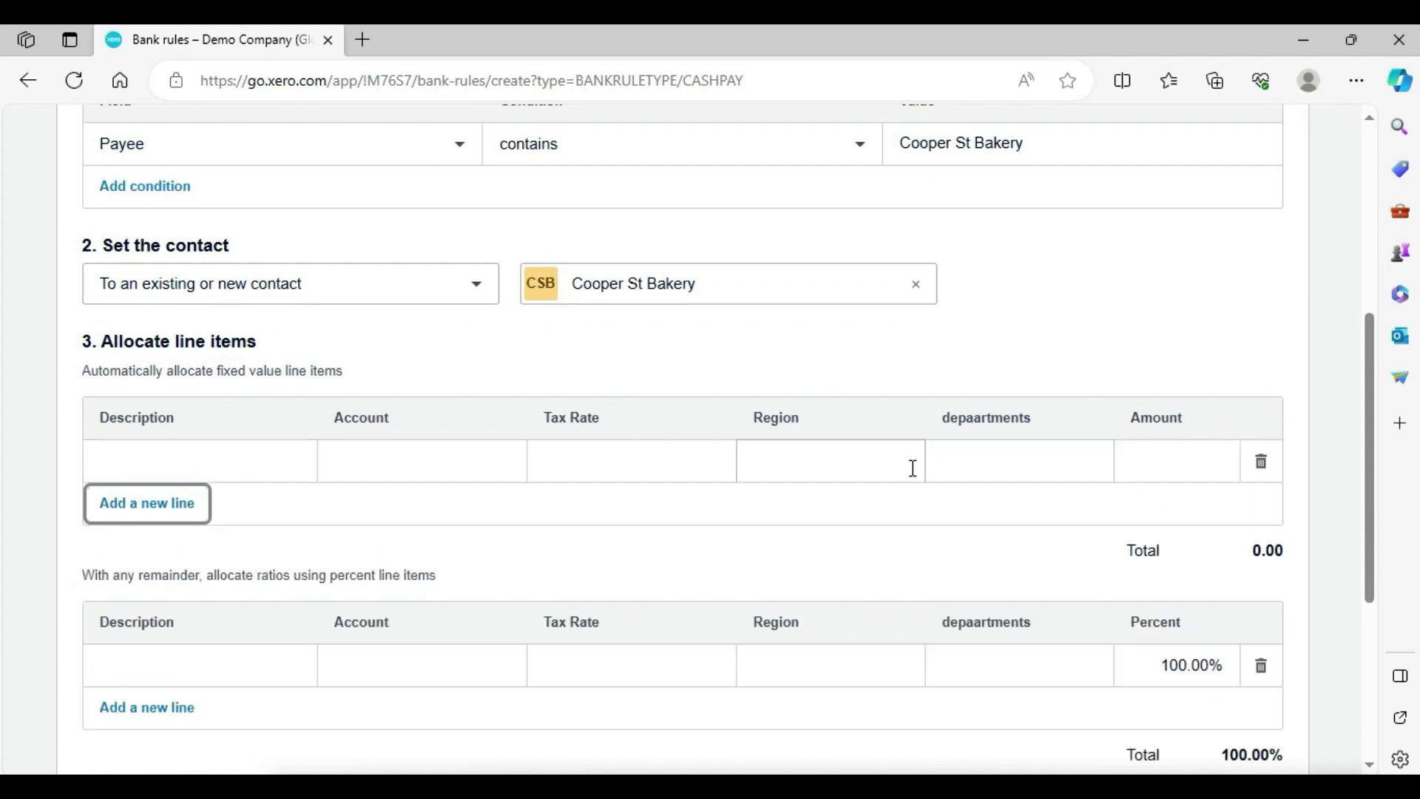
left_click(1262, 463)
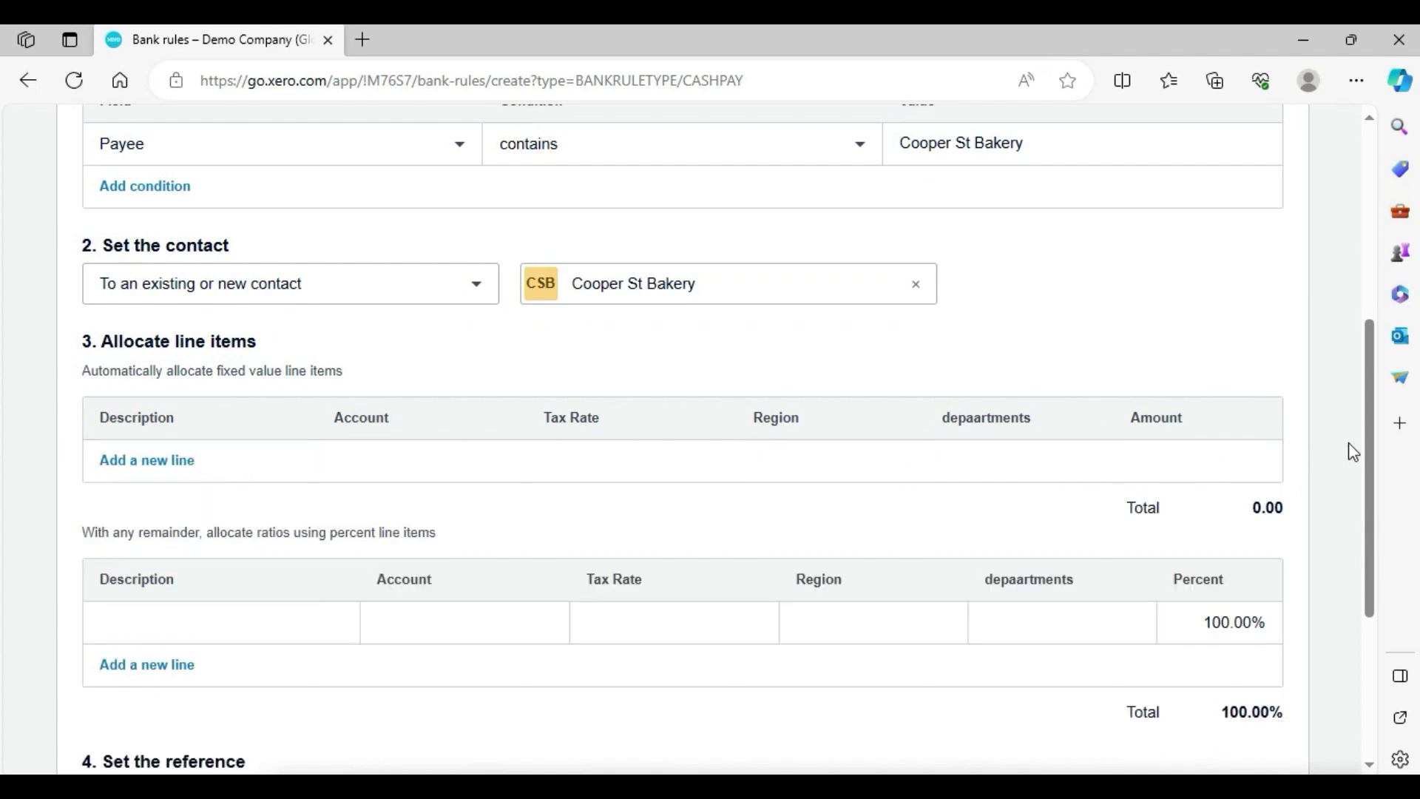
Allocate the rule's 100% remainder line item to account 420 - Entertainment
scroll(1366, 437, "down", 1)
left_click(207, 571)
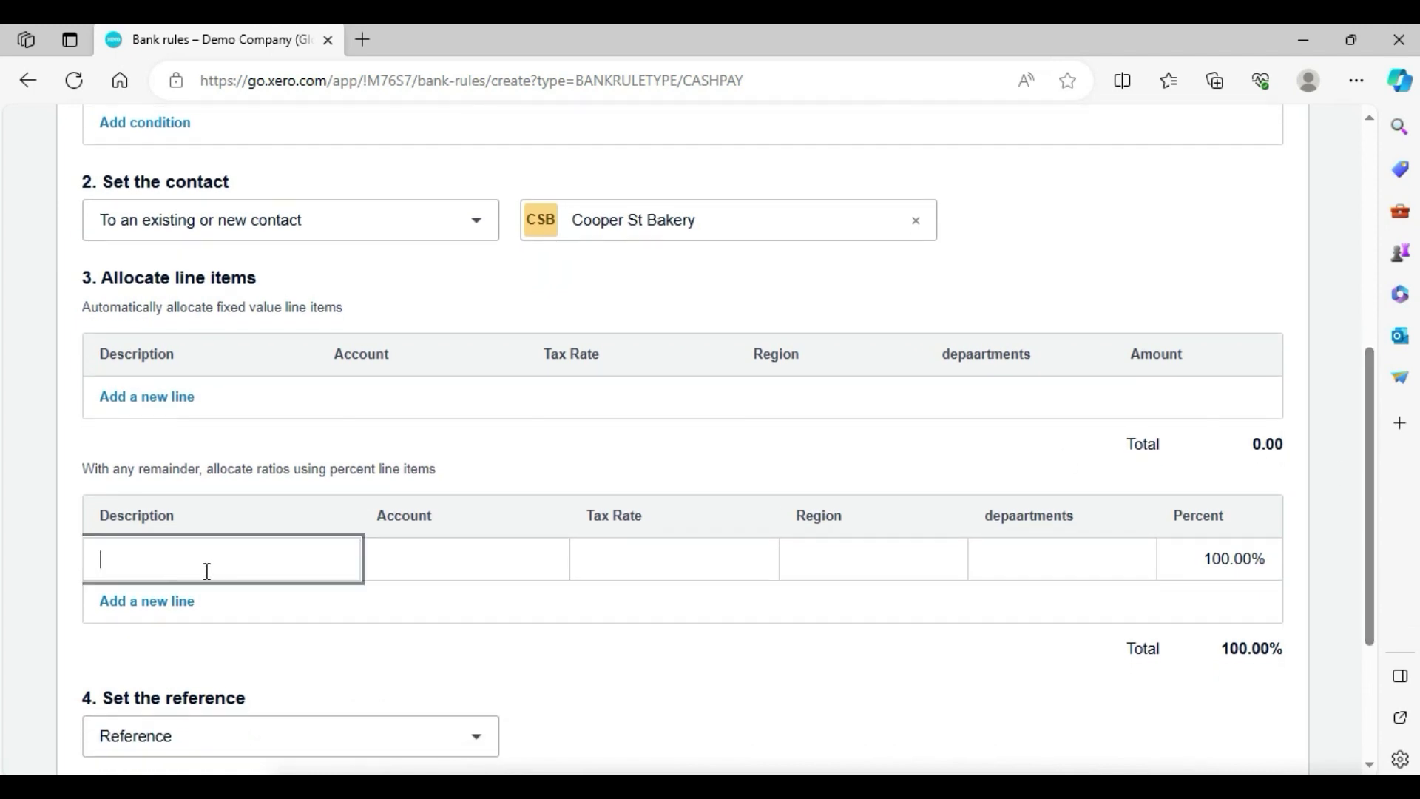
left_click(459, 552)
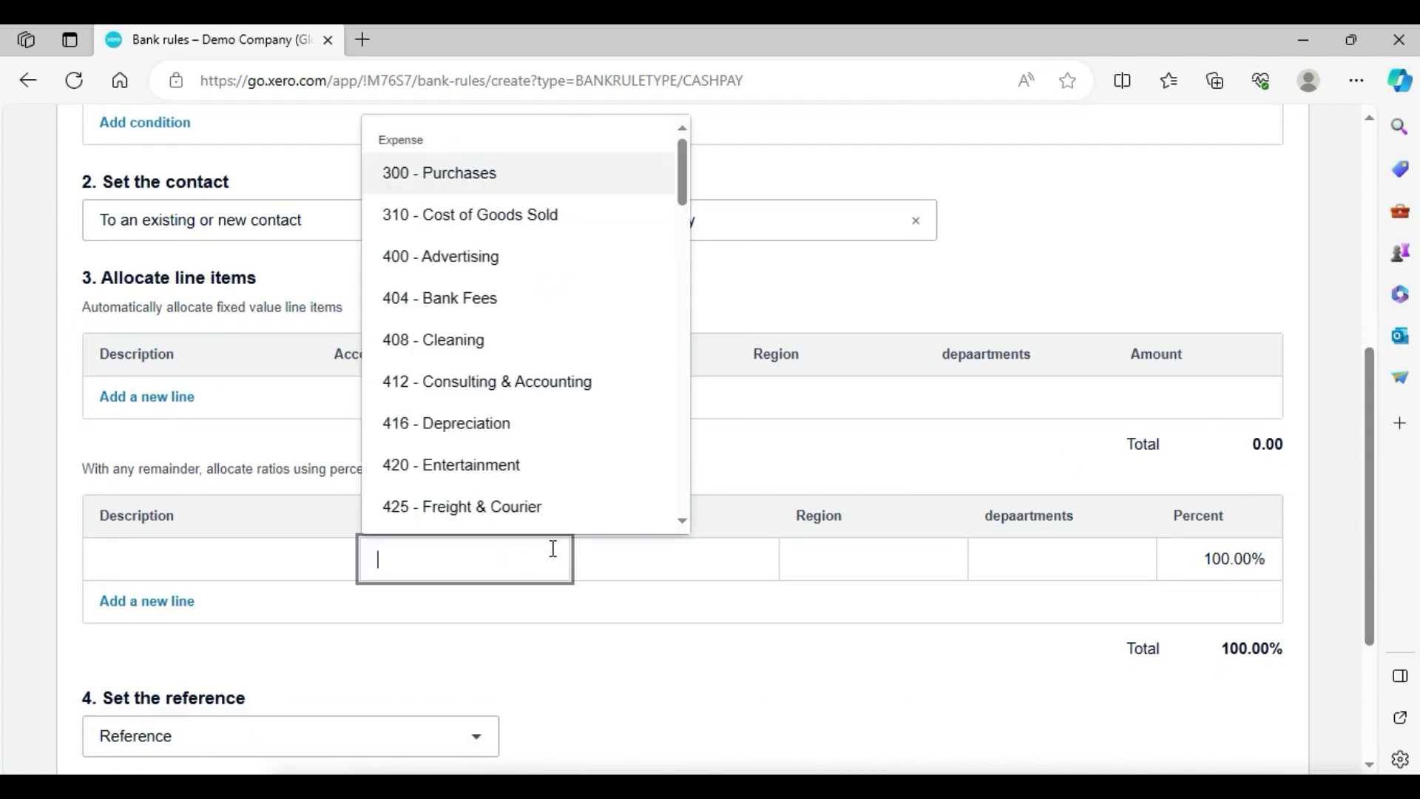
type("en")
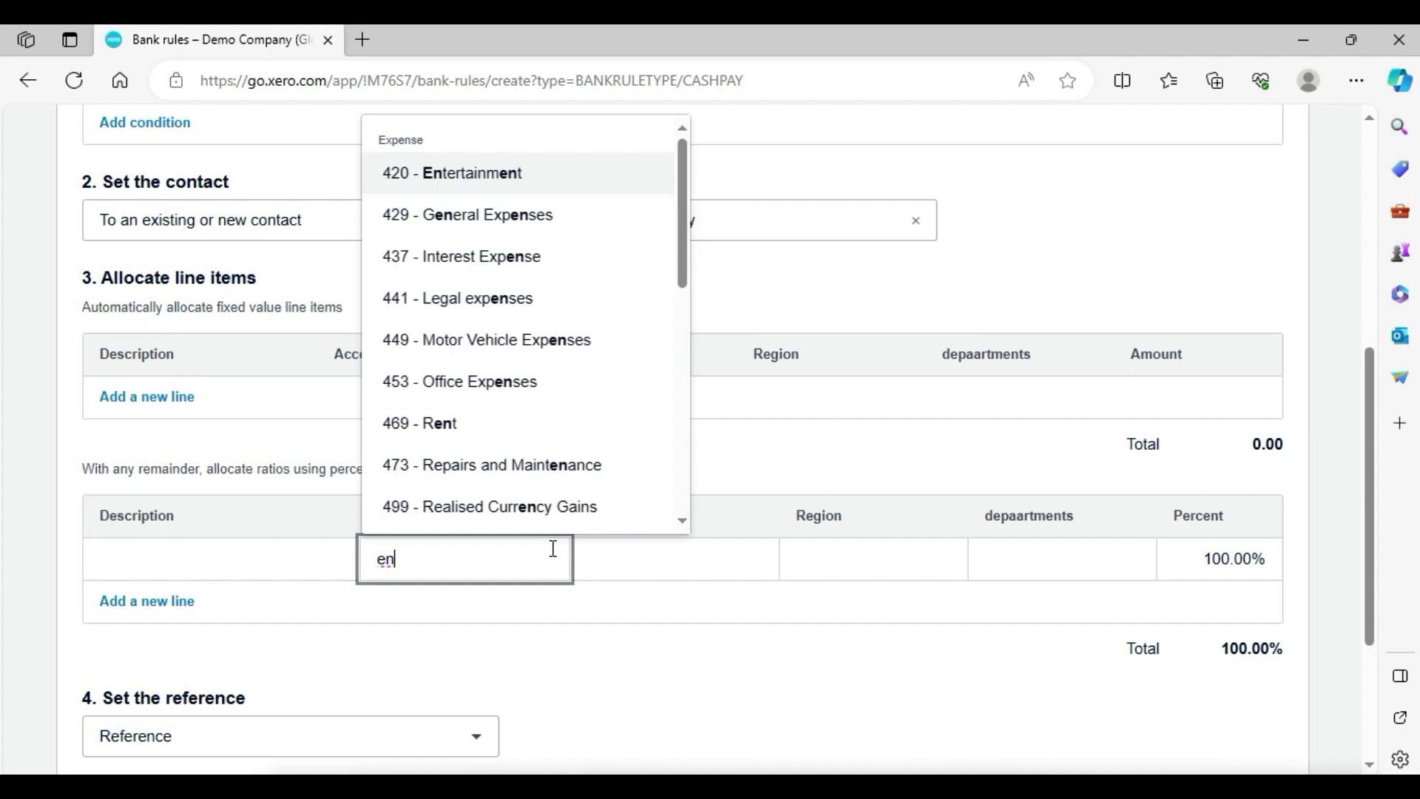
scroll(529, 444, "down", 1)
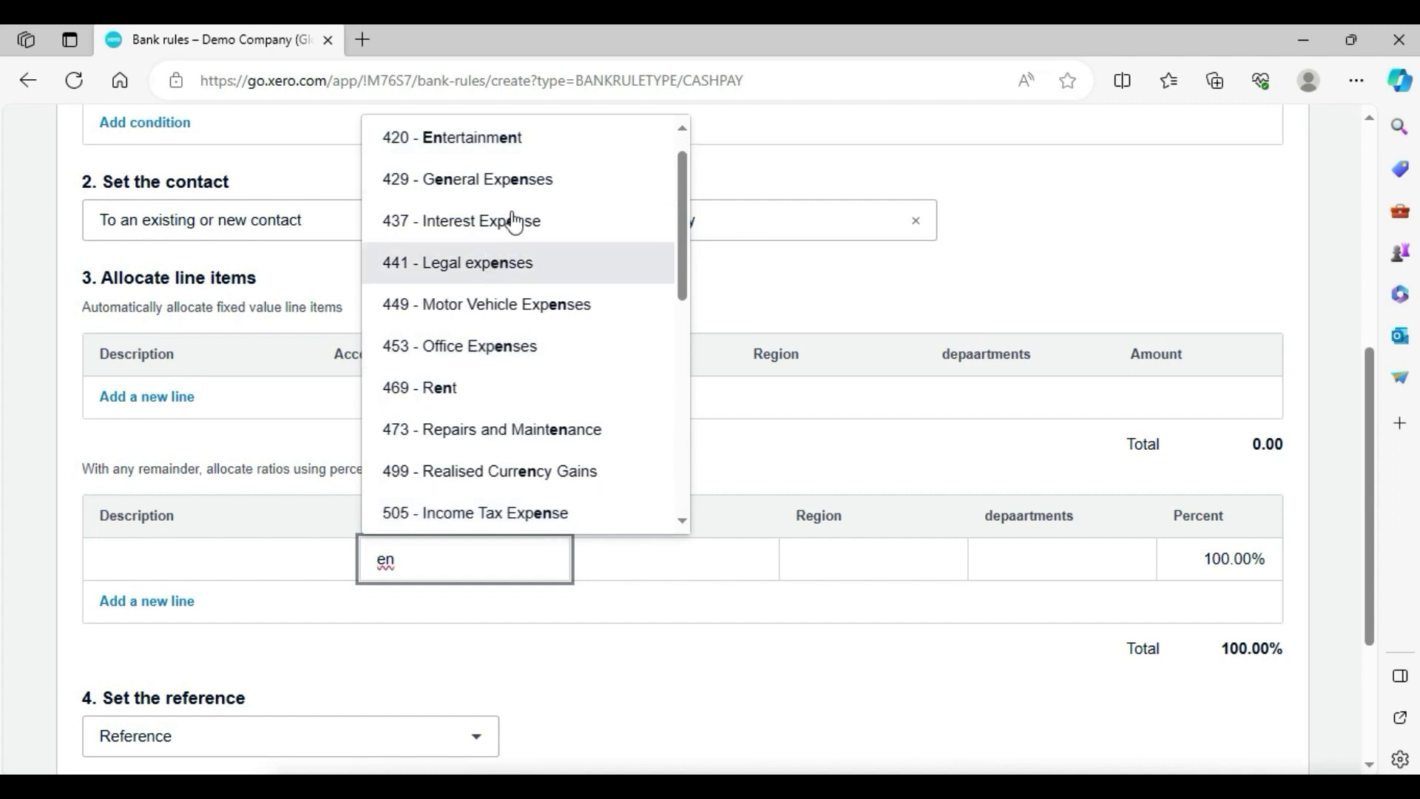
left_click(531, 156)
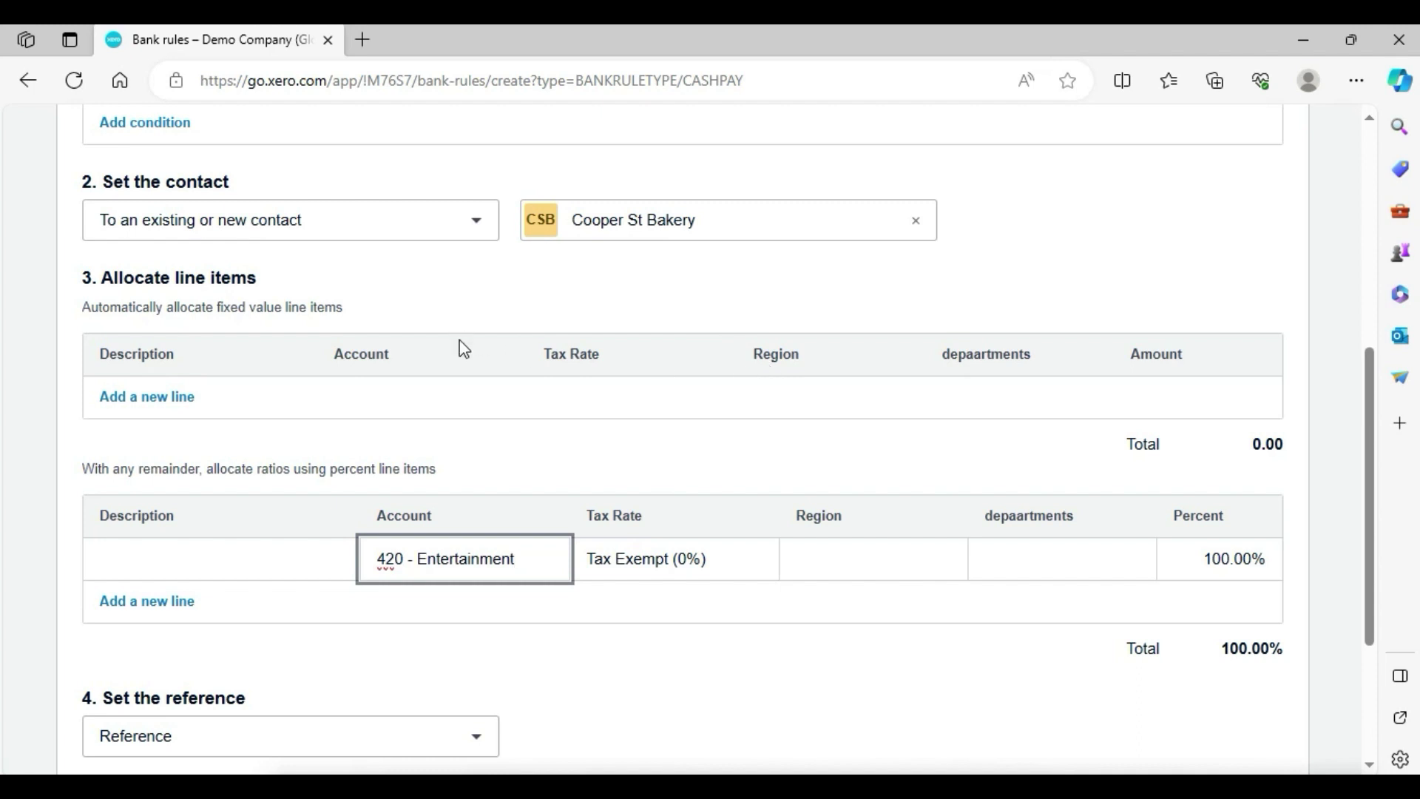
Set the rule's reference to Description, run it on all bank accounts, and save the rule
scroll(888, 555, "down", 2)
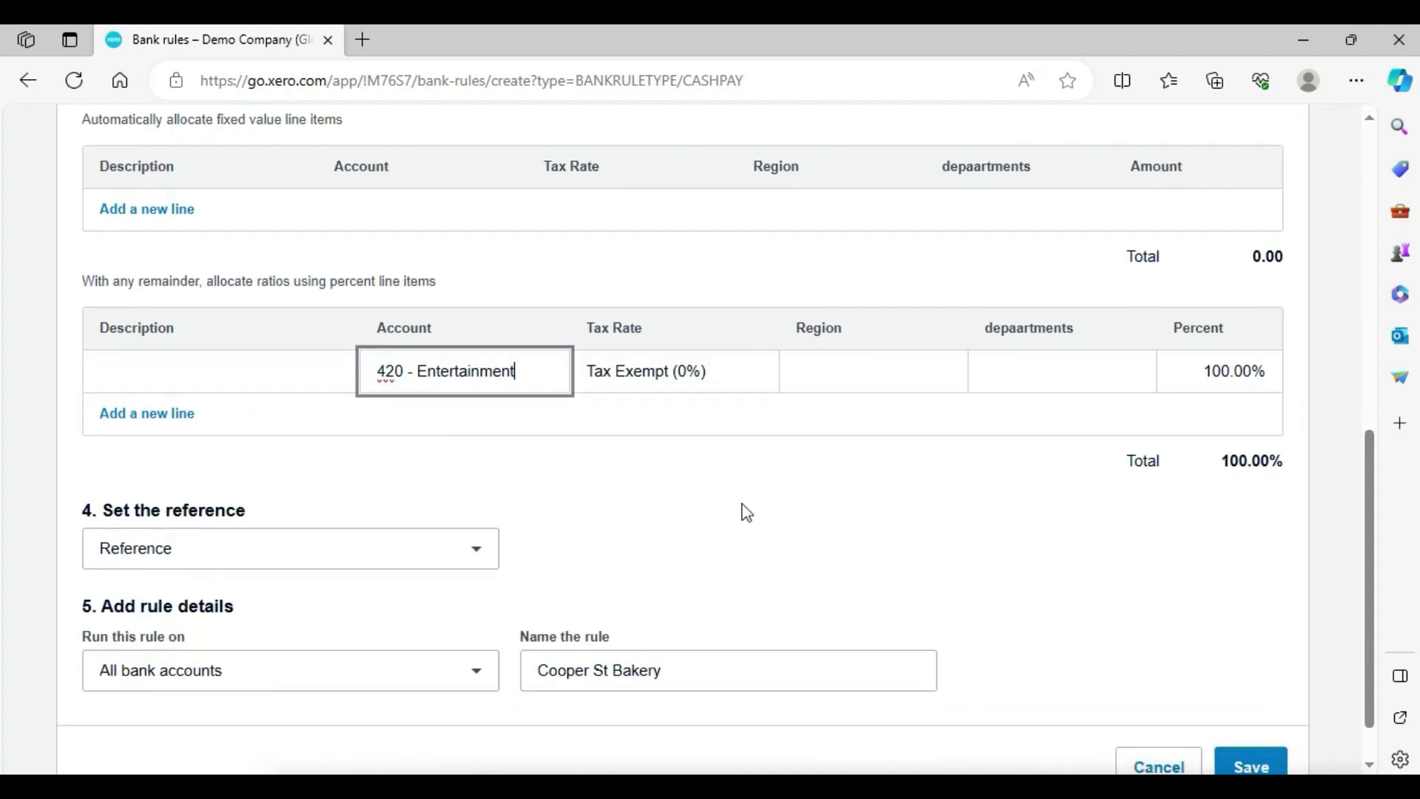
left_click(449, 573)
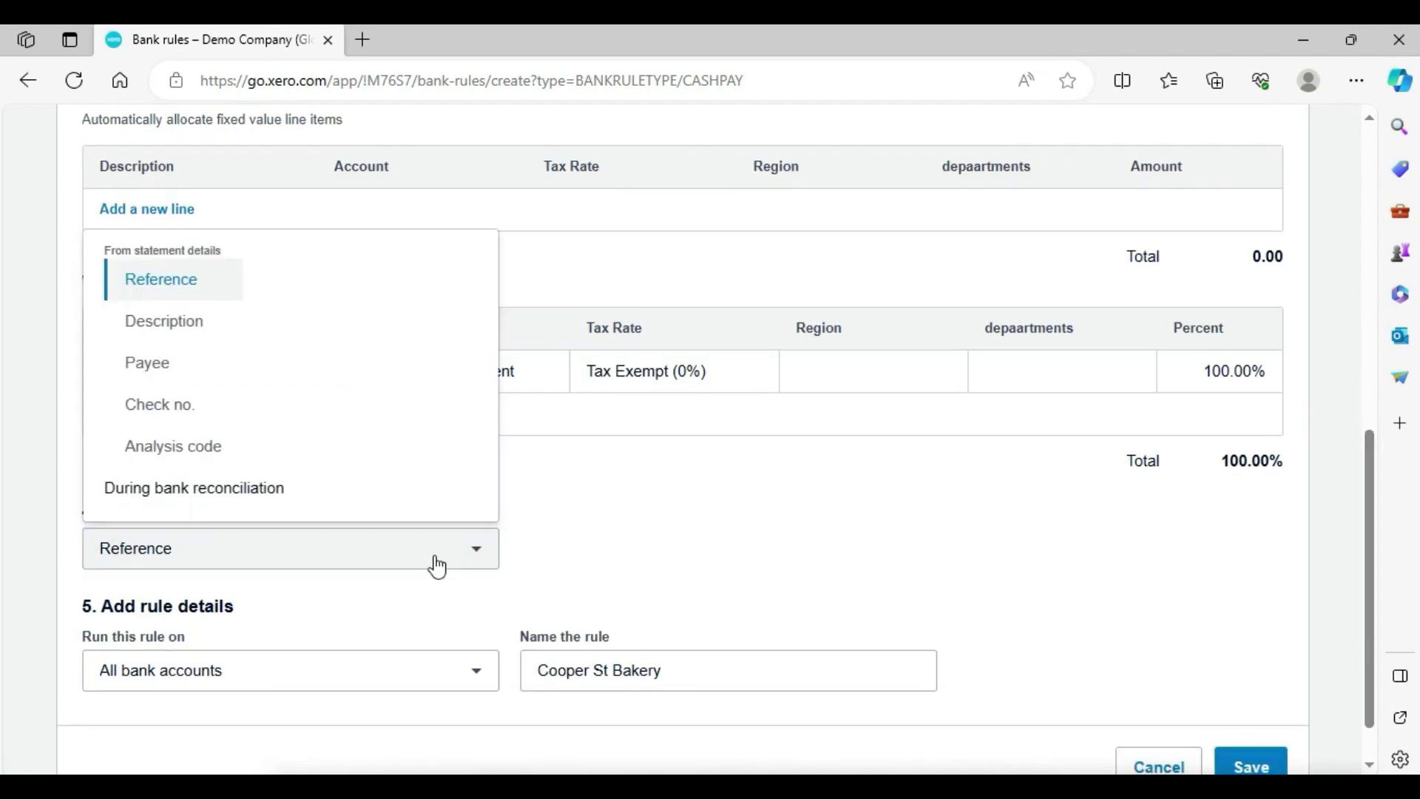
left_click(170, 327)
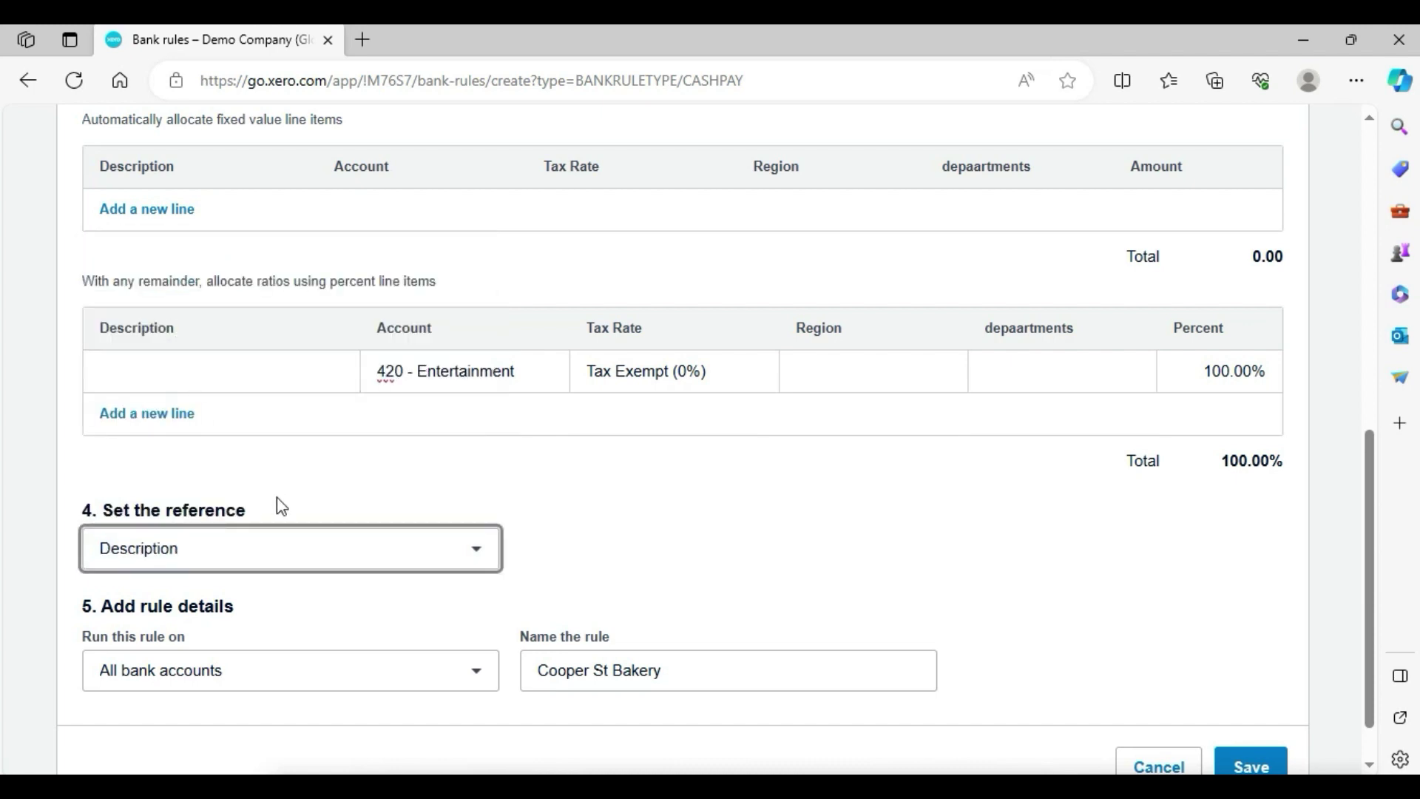
left_click(461, 670)
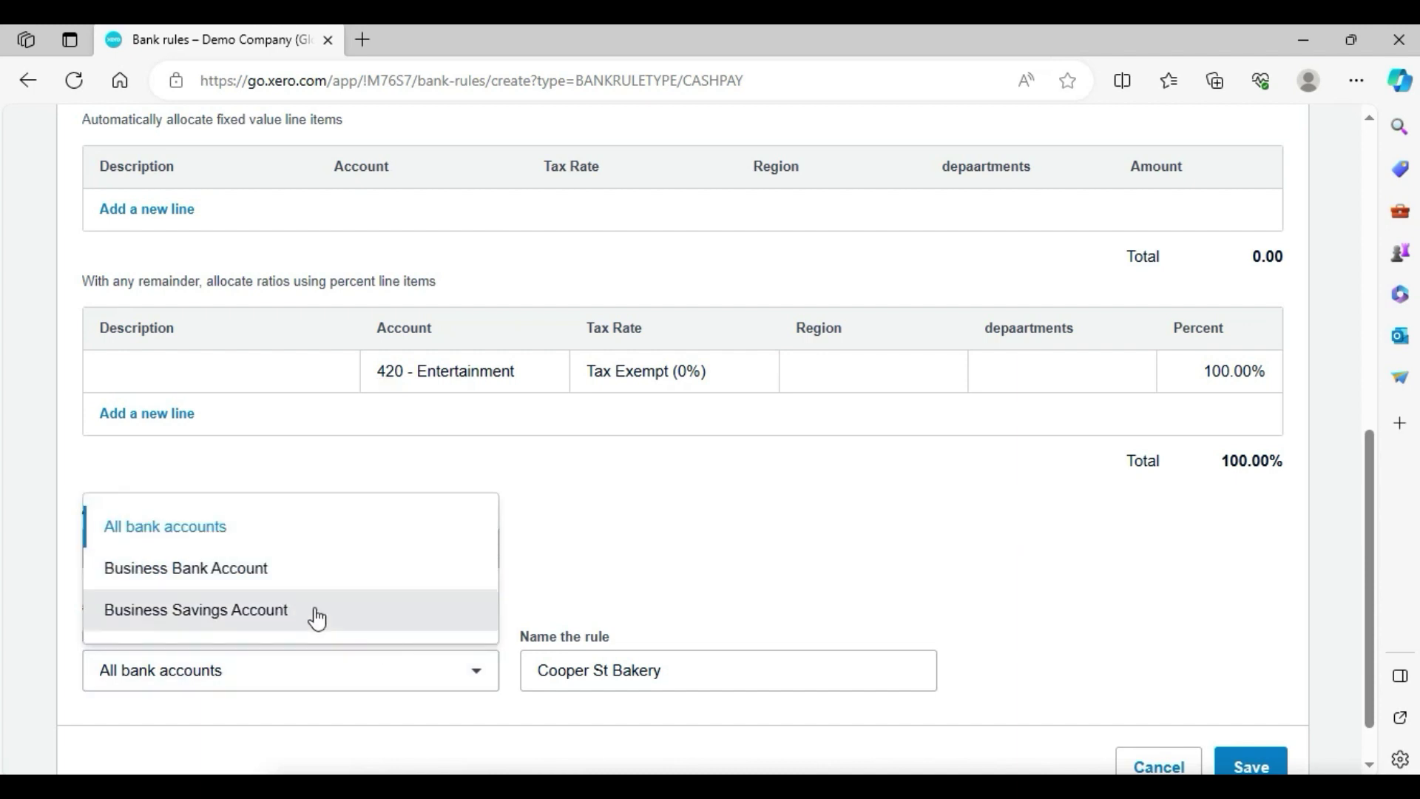
left_click(233, 541)
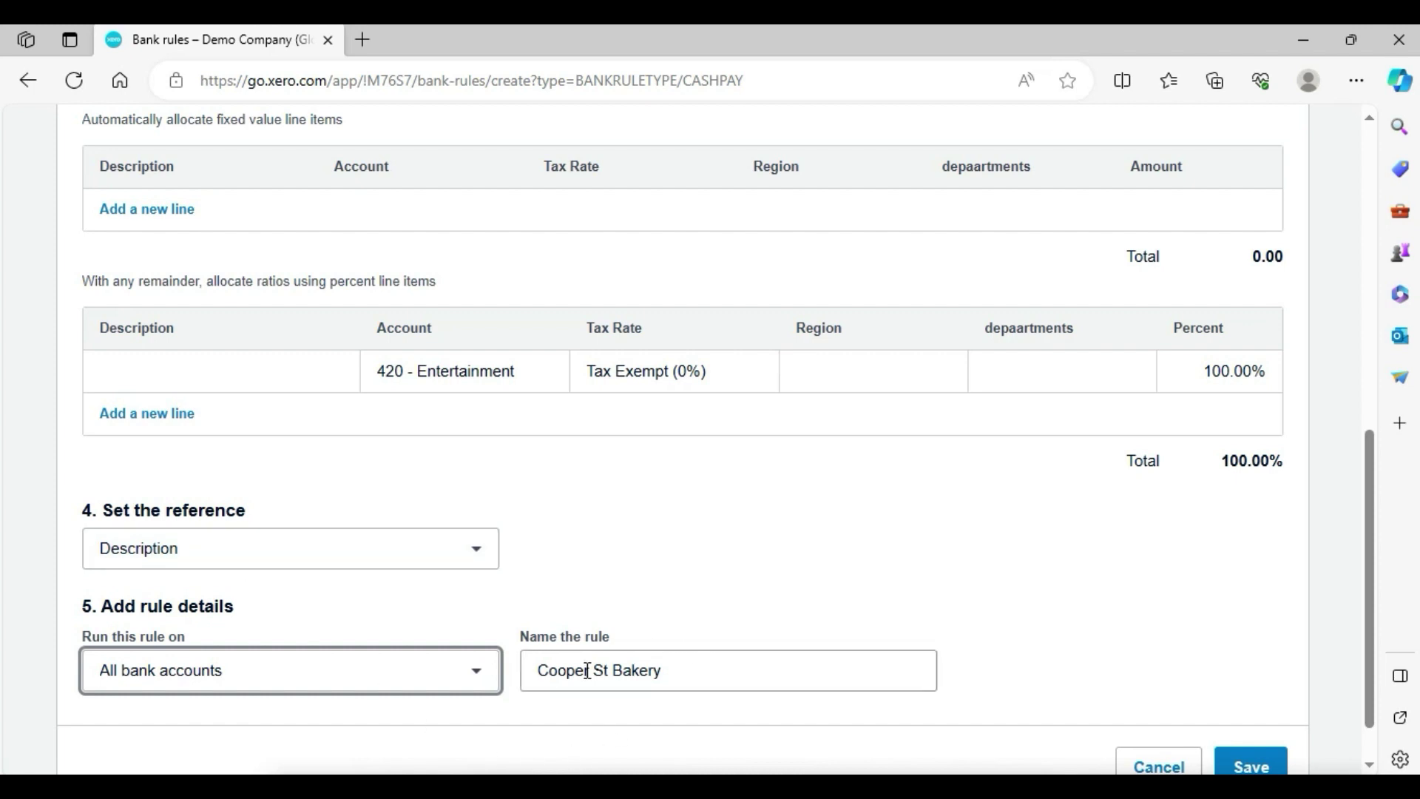
left_click(1262, 768)
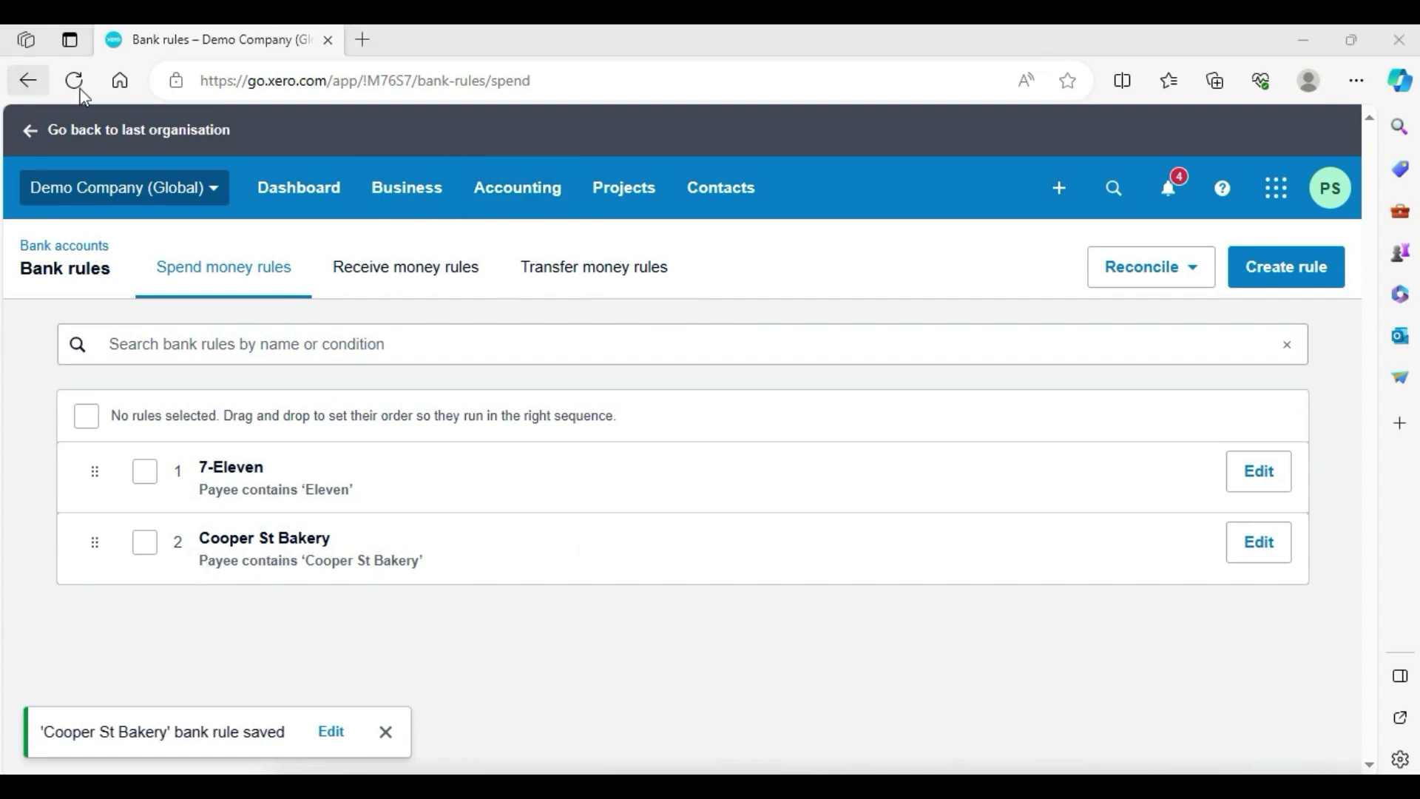
Return to the Business Bank Account reconciliation from the dashboard and find the 8 Nov 2023 Cooper St Bakery line
left_click(277, 181)
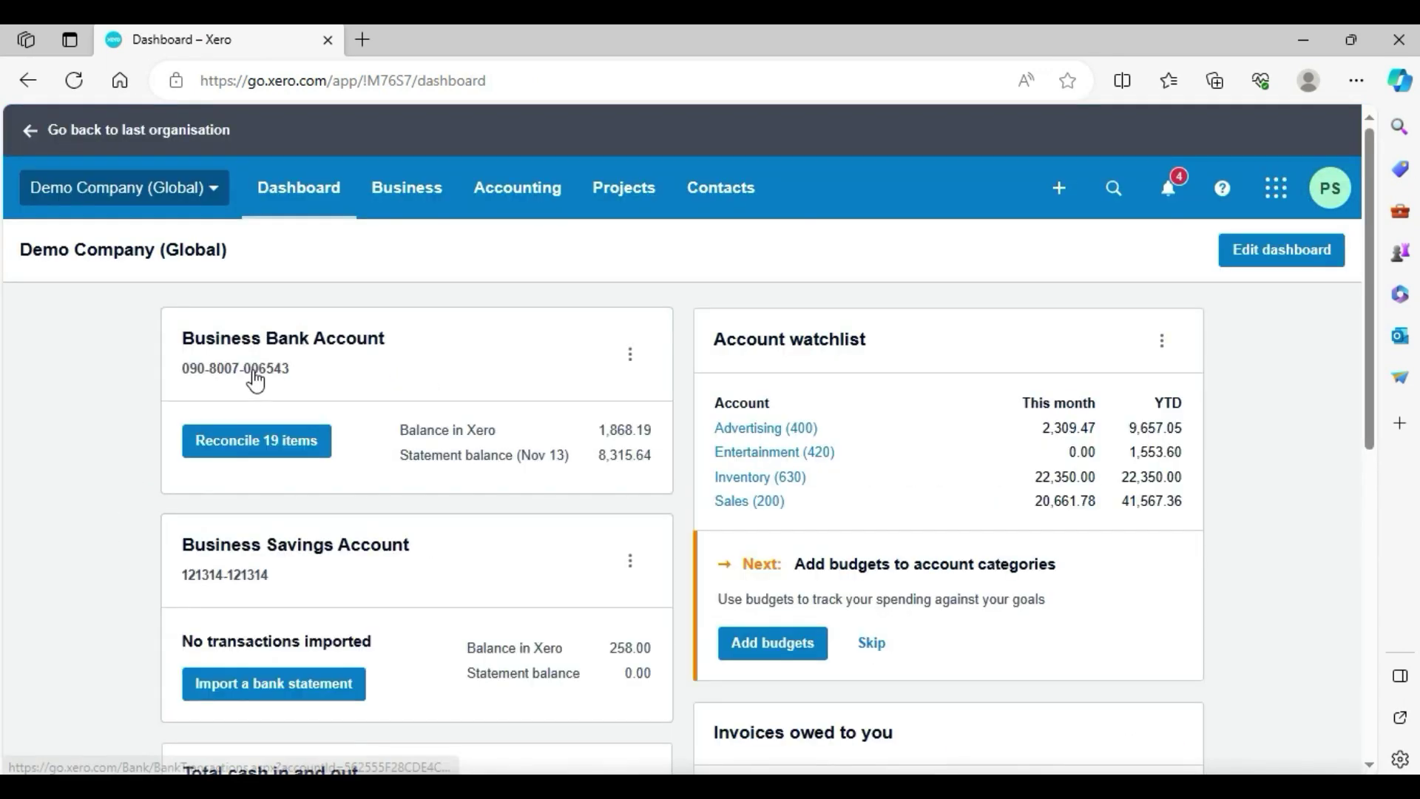
left_click(269, 459)
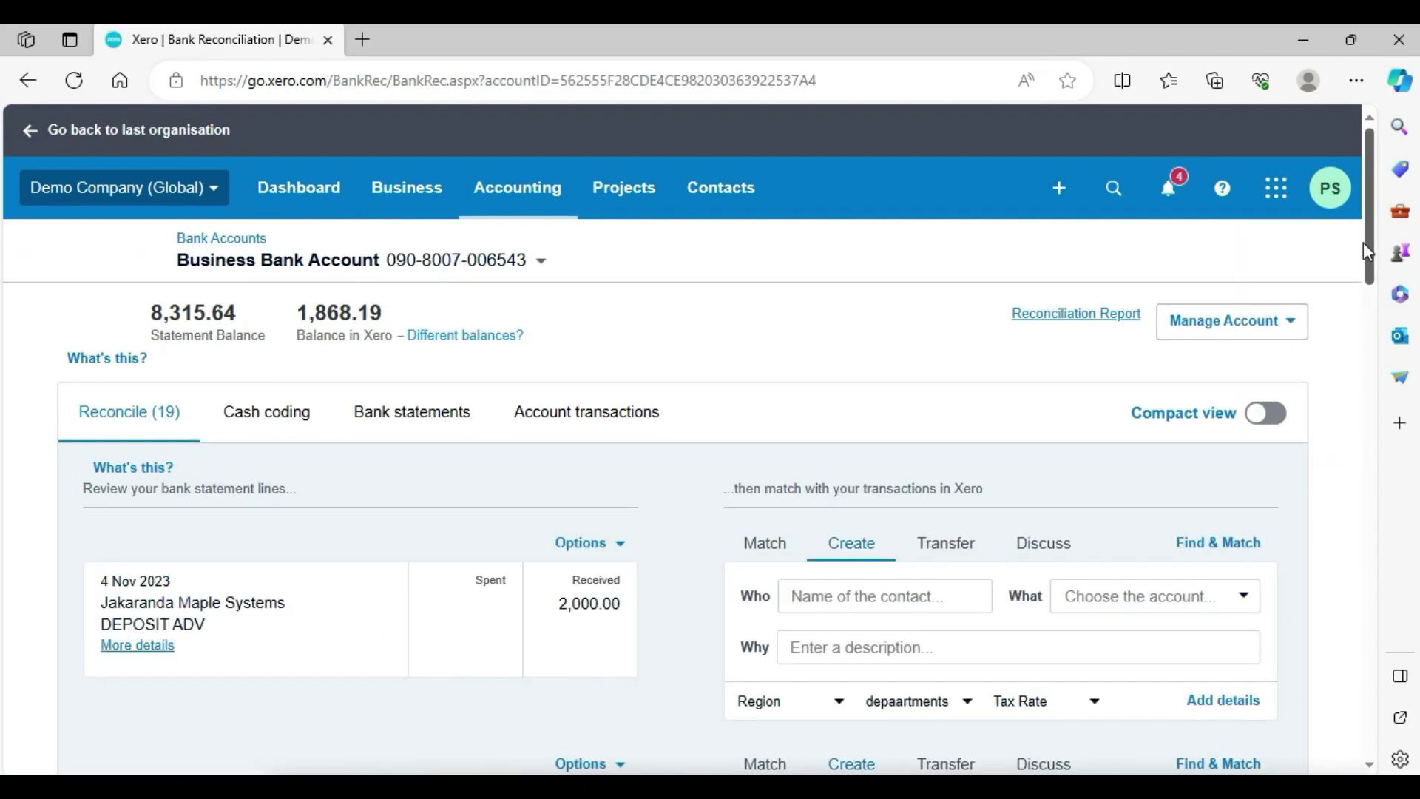
scroll(1370, 250, "down", 1)
left_click_drag(1371, 244, 1379, 454)
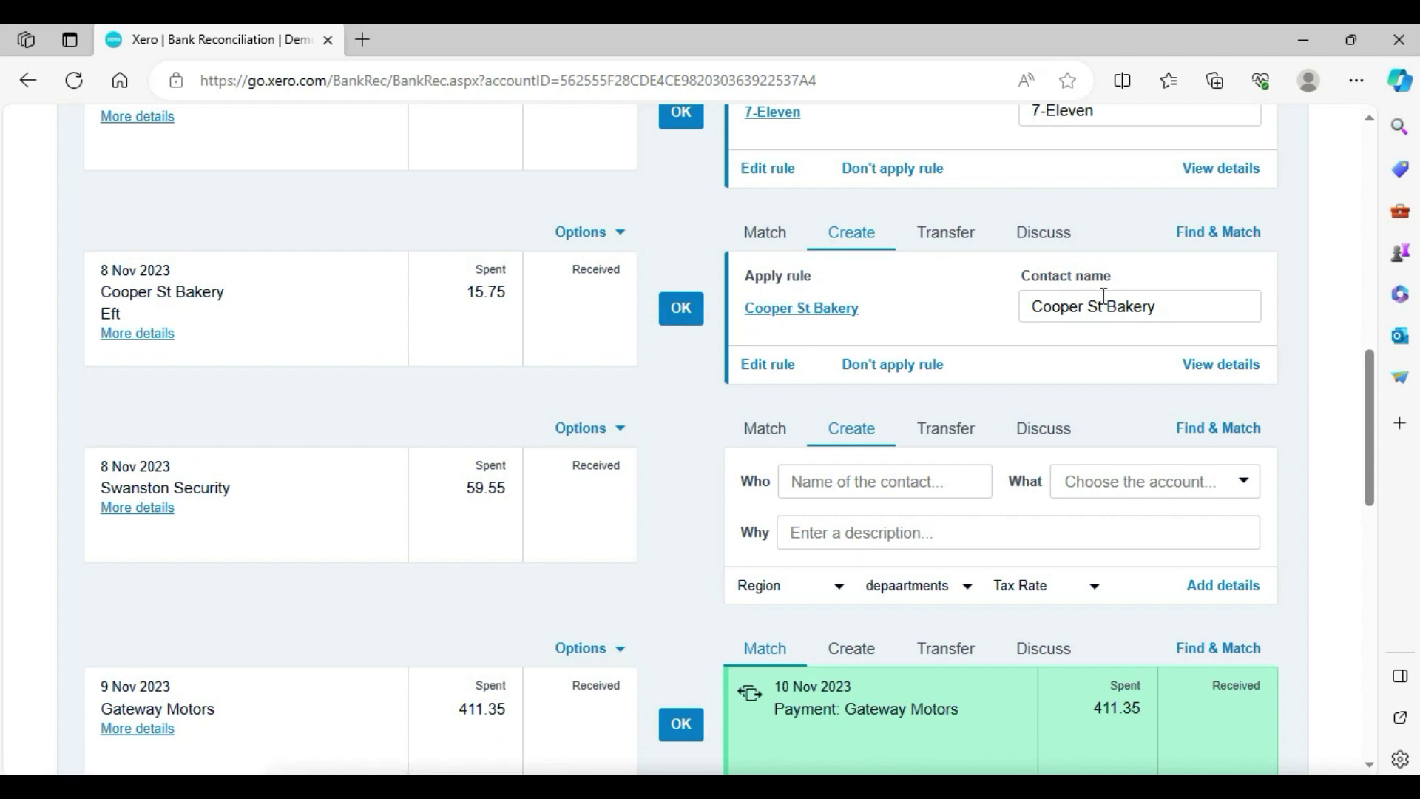
View the rule details of the 8 Nov 2023 Cooper St Bakery line, save its direct payment and reconcile it
left_click(1224, 365)
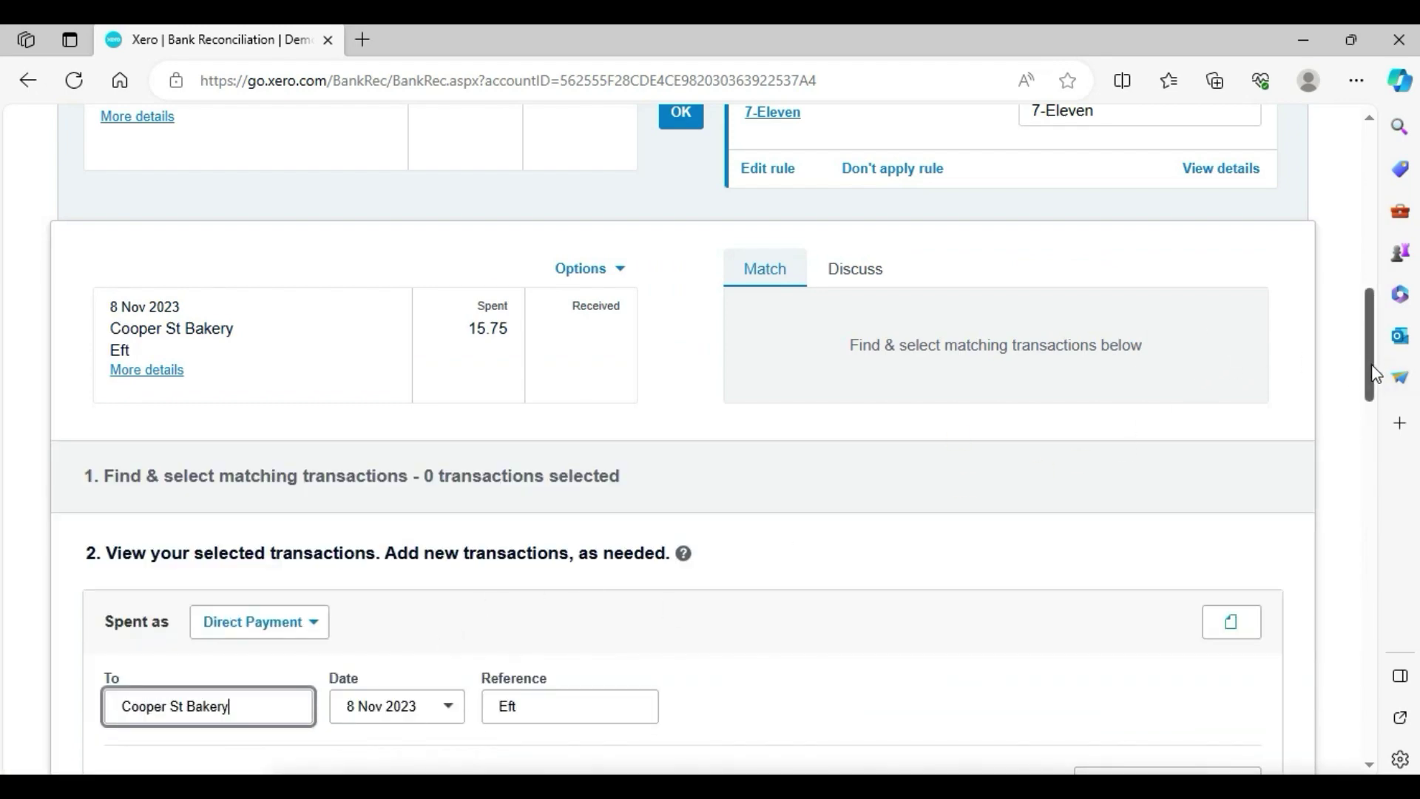
left_click_drag(1374, 373, 1360, 470)
left_click(1058, 605)
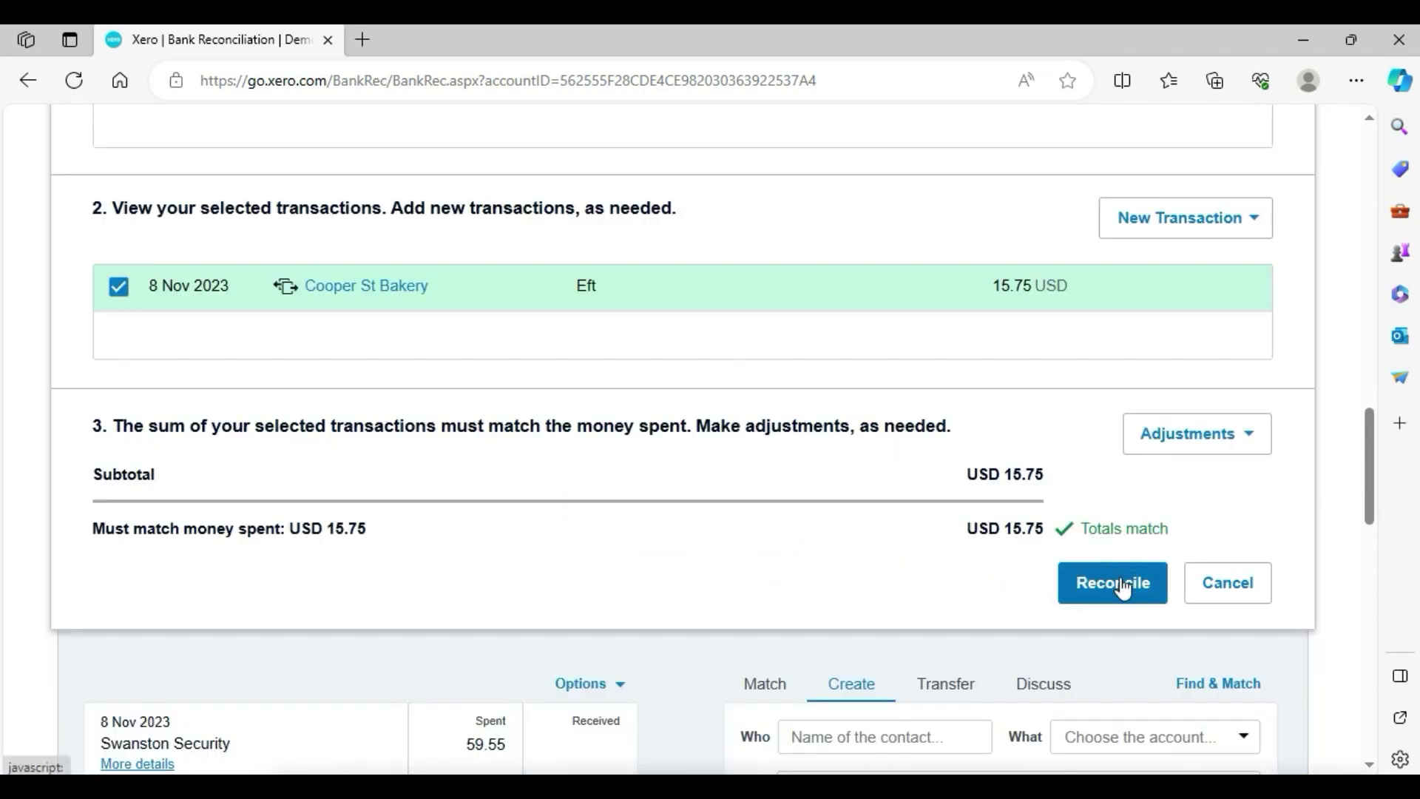
left_click(1117, 585)
Find the 9 Nov 2023 Cooper St Bakery line and reconcile it with the applied bank rule
scroll(549, 388, "up", 5)
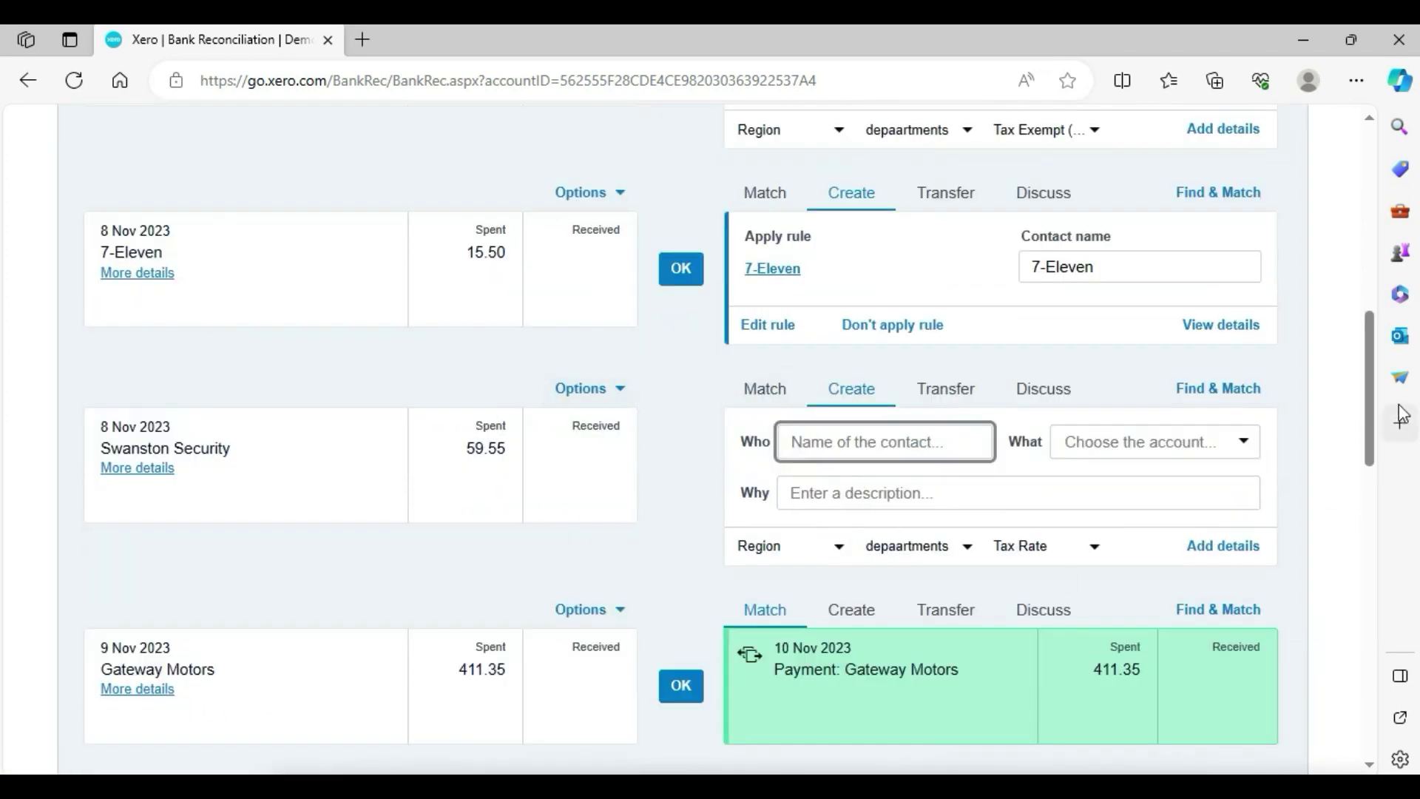
left_click_drag(1373, 390, 1366, 562)
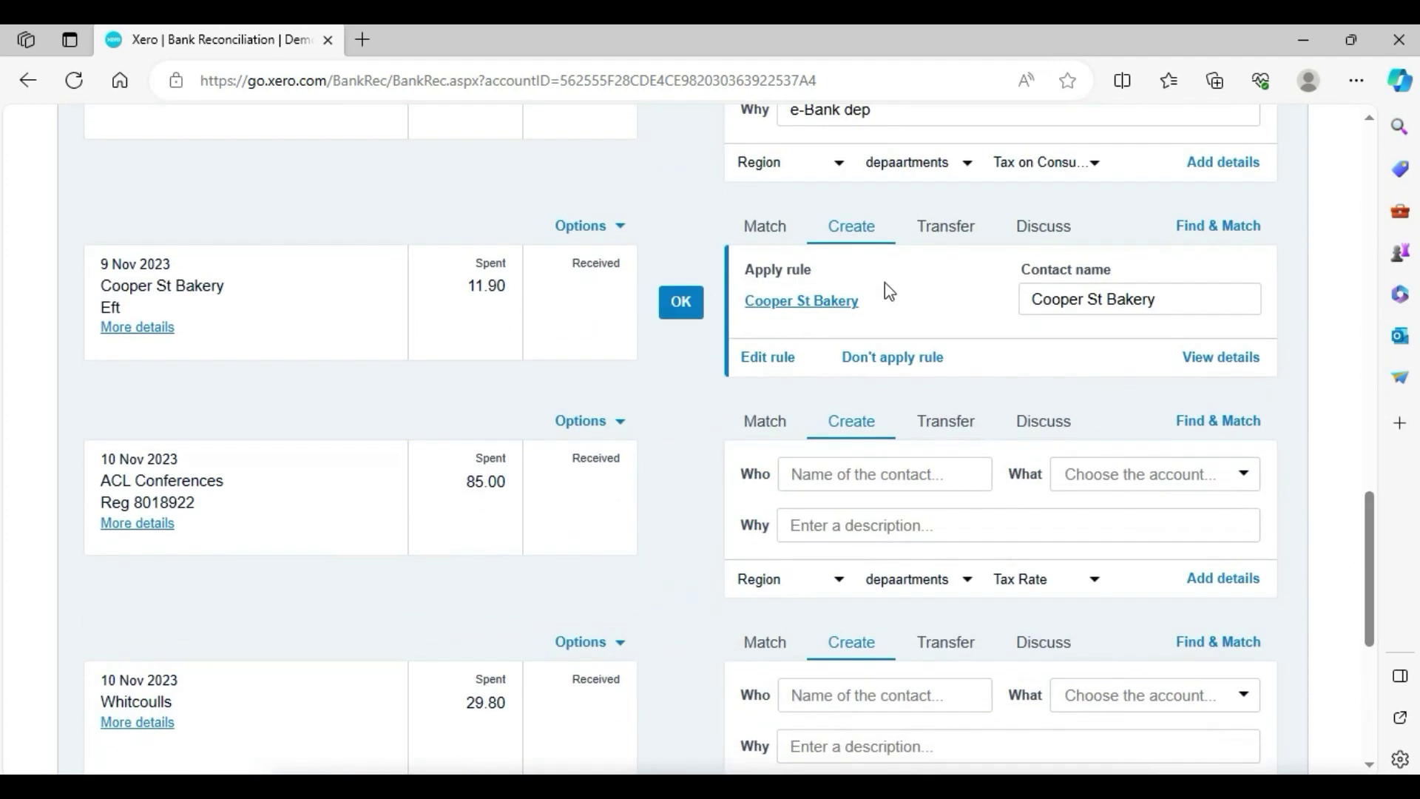
left_click(681, 302)
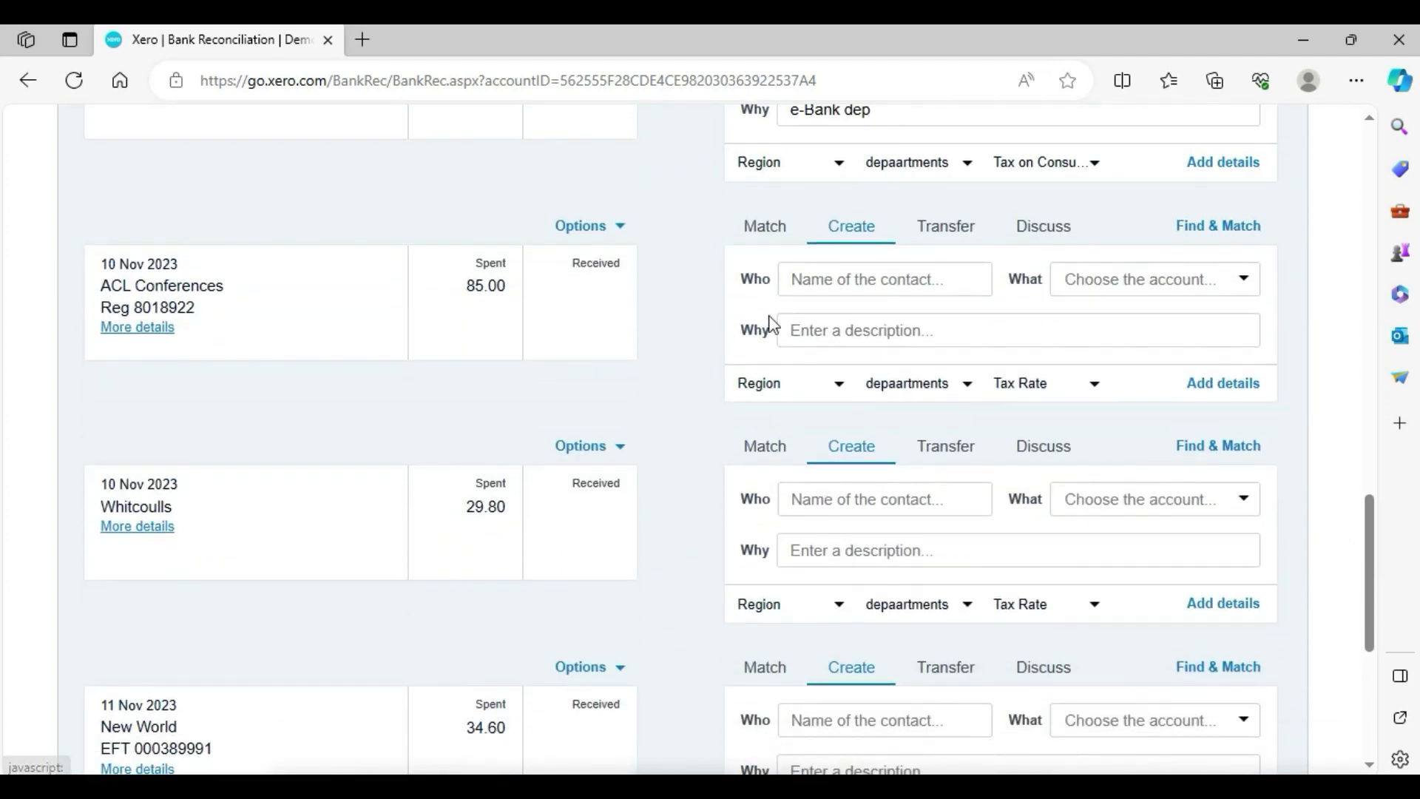
Look through the remaining statement lines on the first and last pages for other lines matched by bank rules
left_click_drag(1367, 518, 1372, 673)
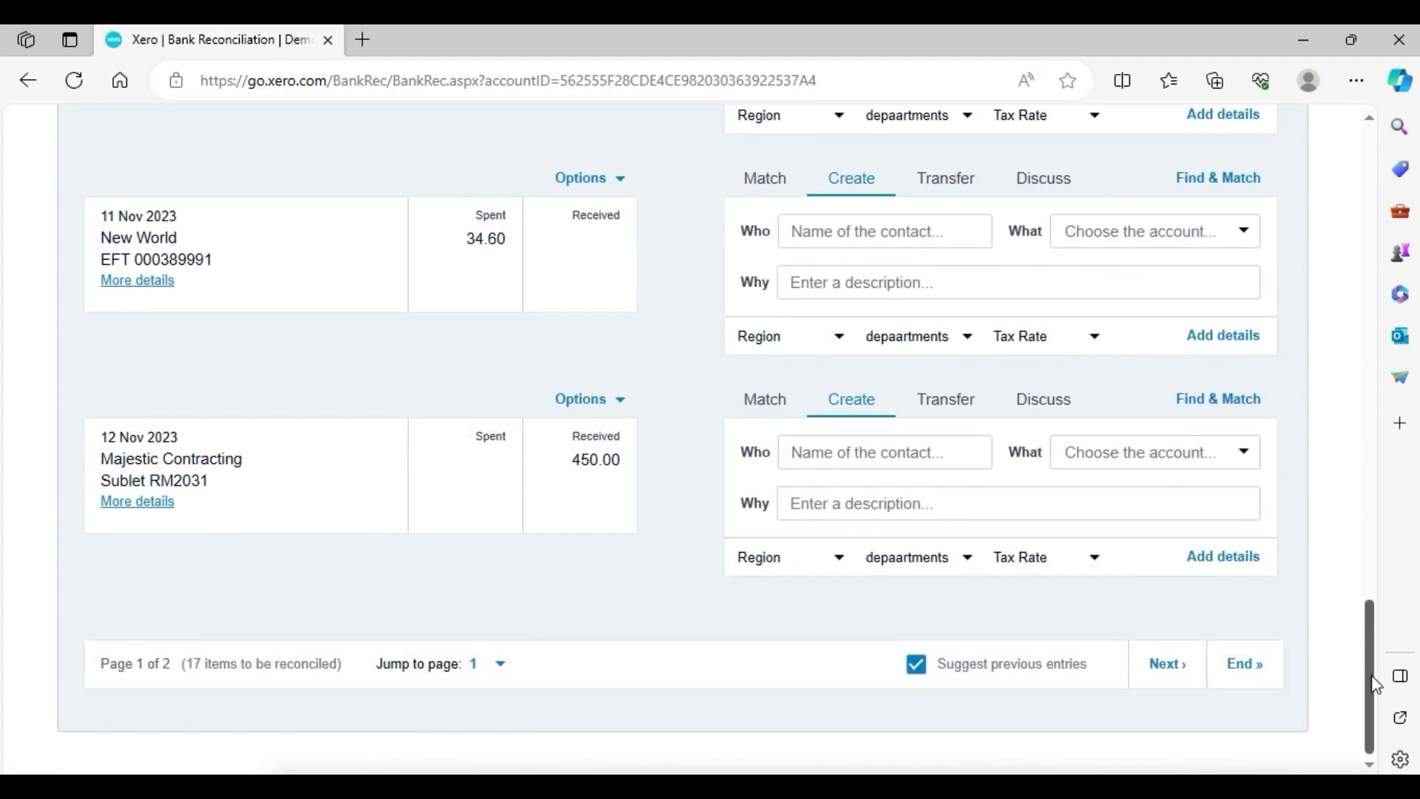
left_click(1272, 670)
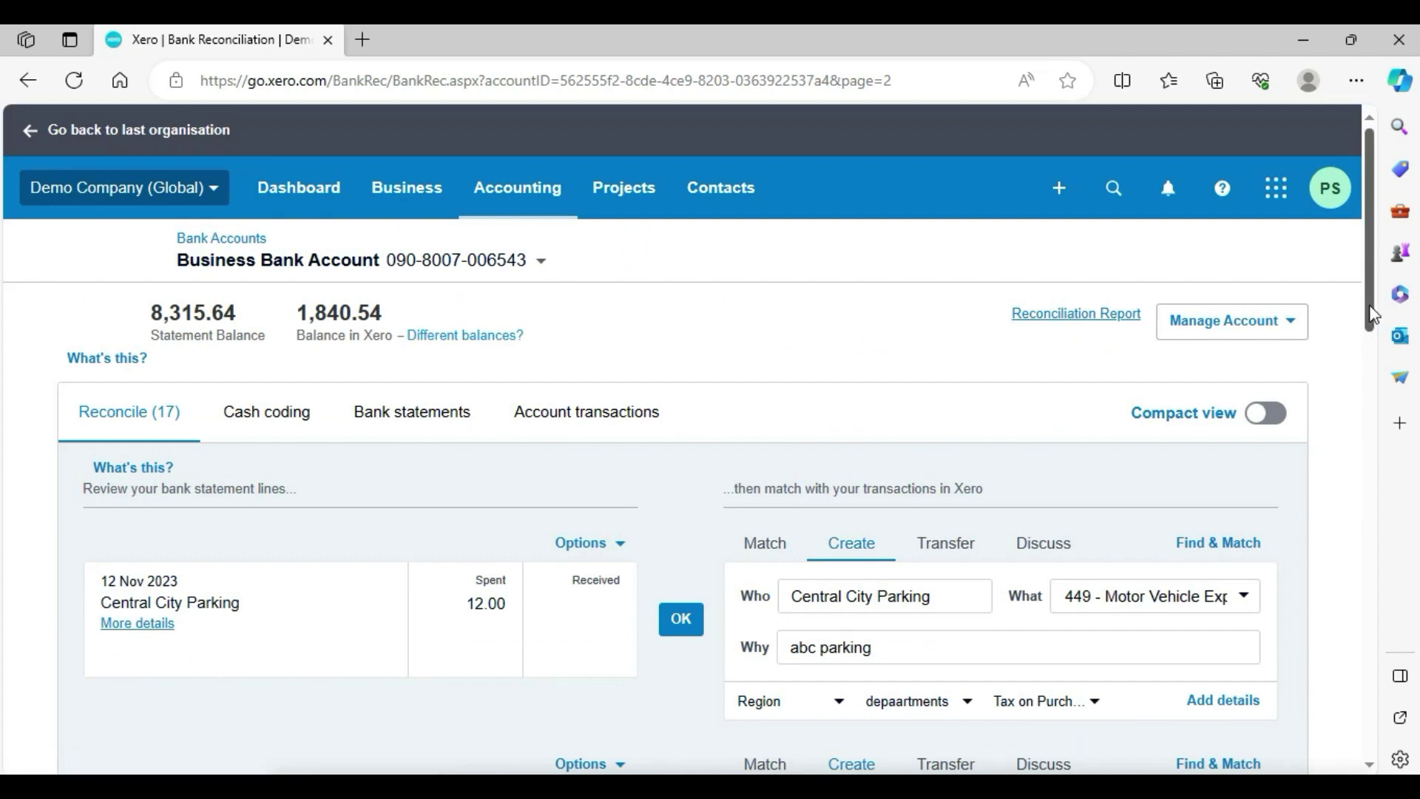
scroll(1338, 402, "down", 8)
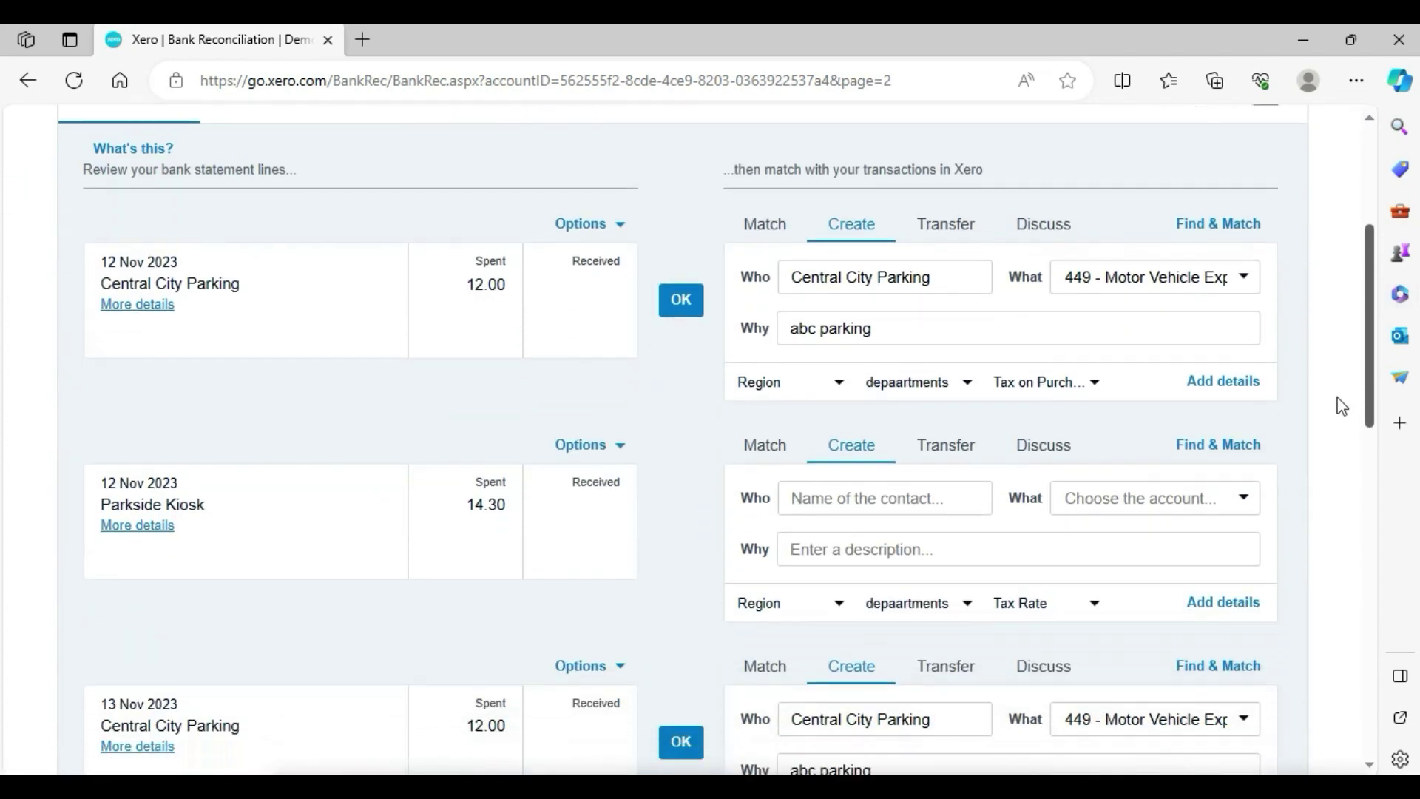
scroll(1339, 487, "down", 11)
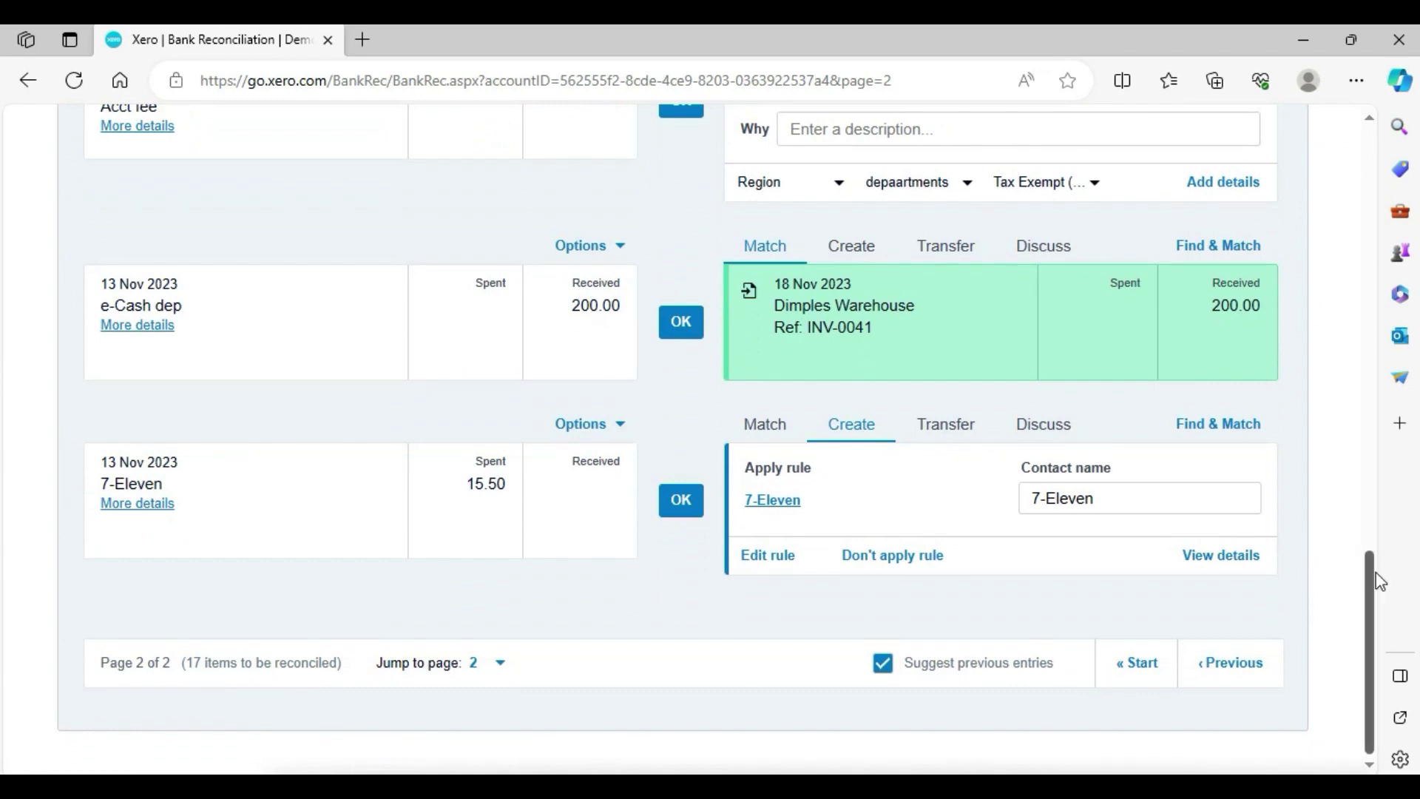
scroll(1369, 481, "up", 7)
scroll(1368, 140, "up", 10)
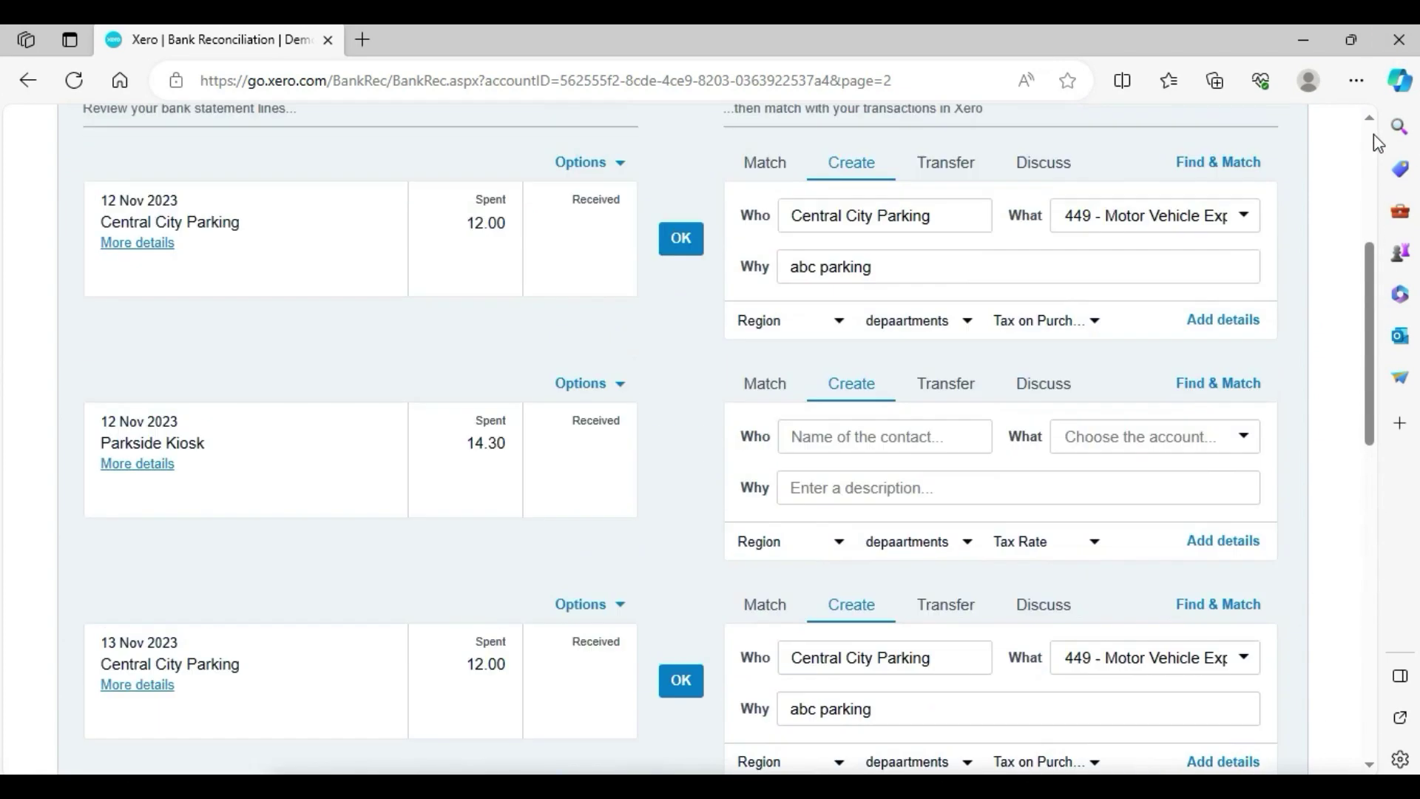
Open the Cooper St Bakery spend money rule for editing from the Business Bank Account's bank rules
left_click(1296, 315)
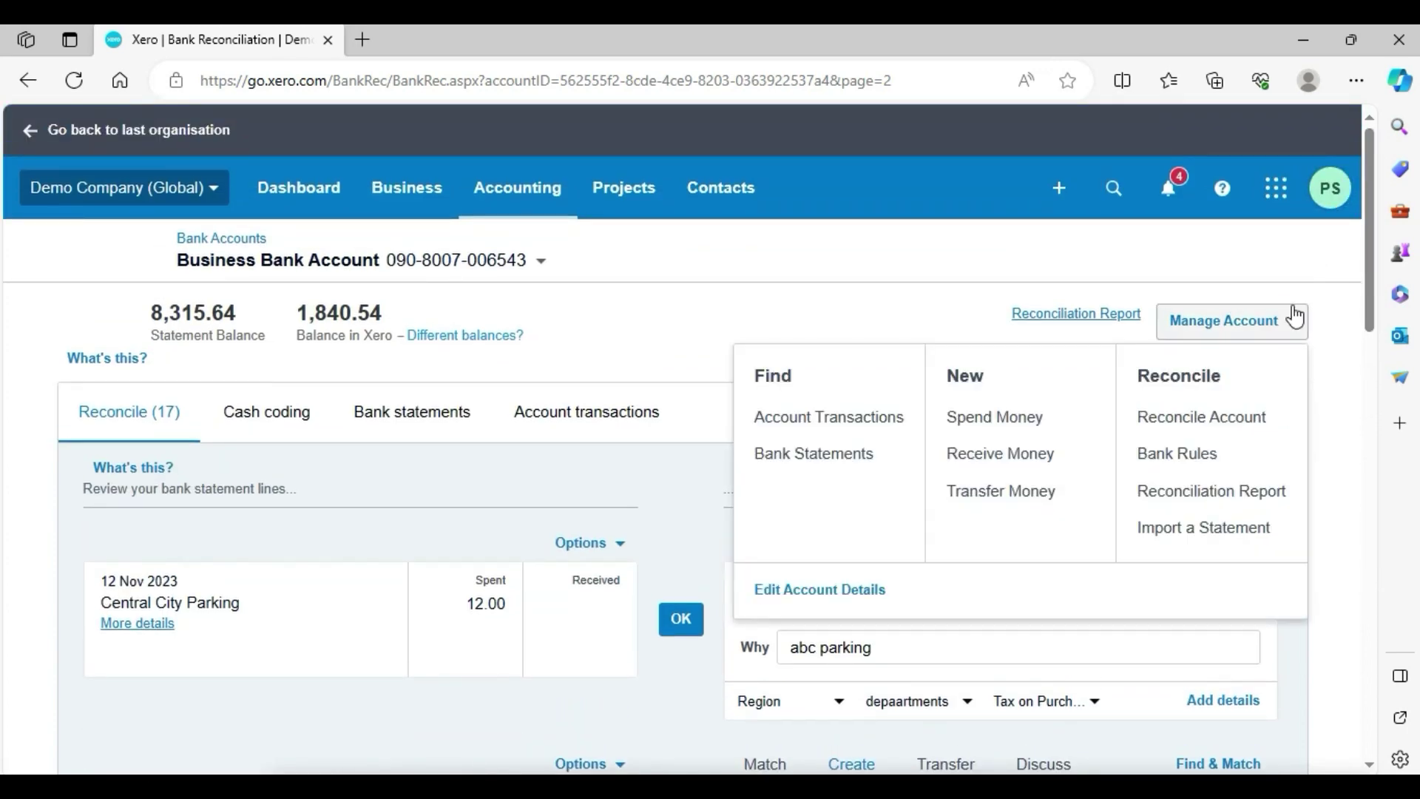
left_click(1199, 447)
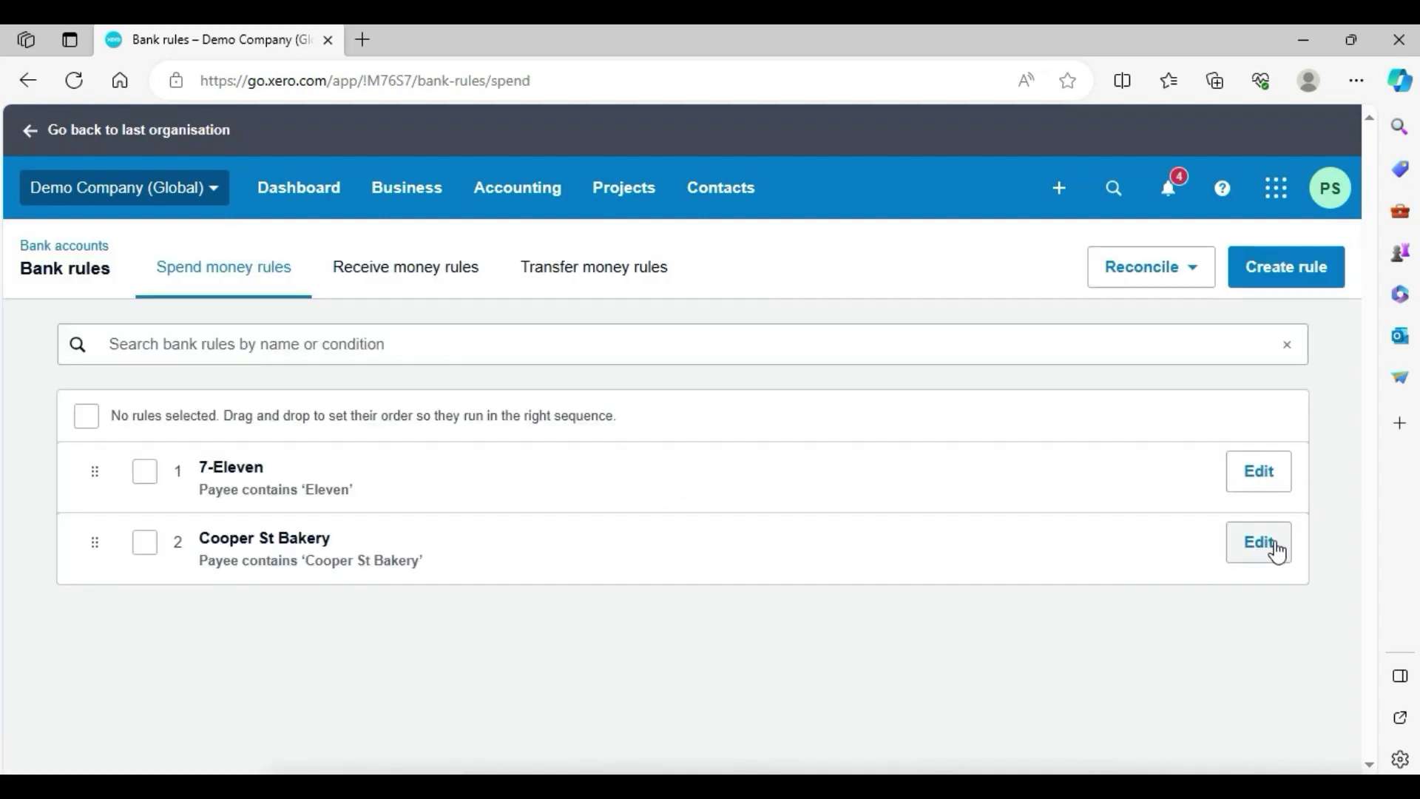
left_click(1259, 543)
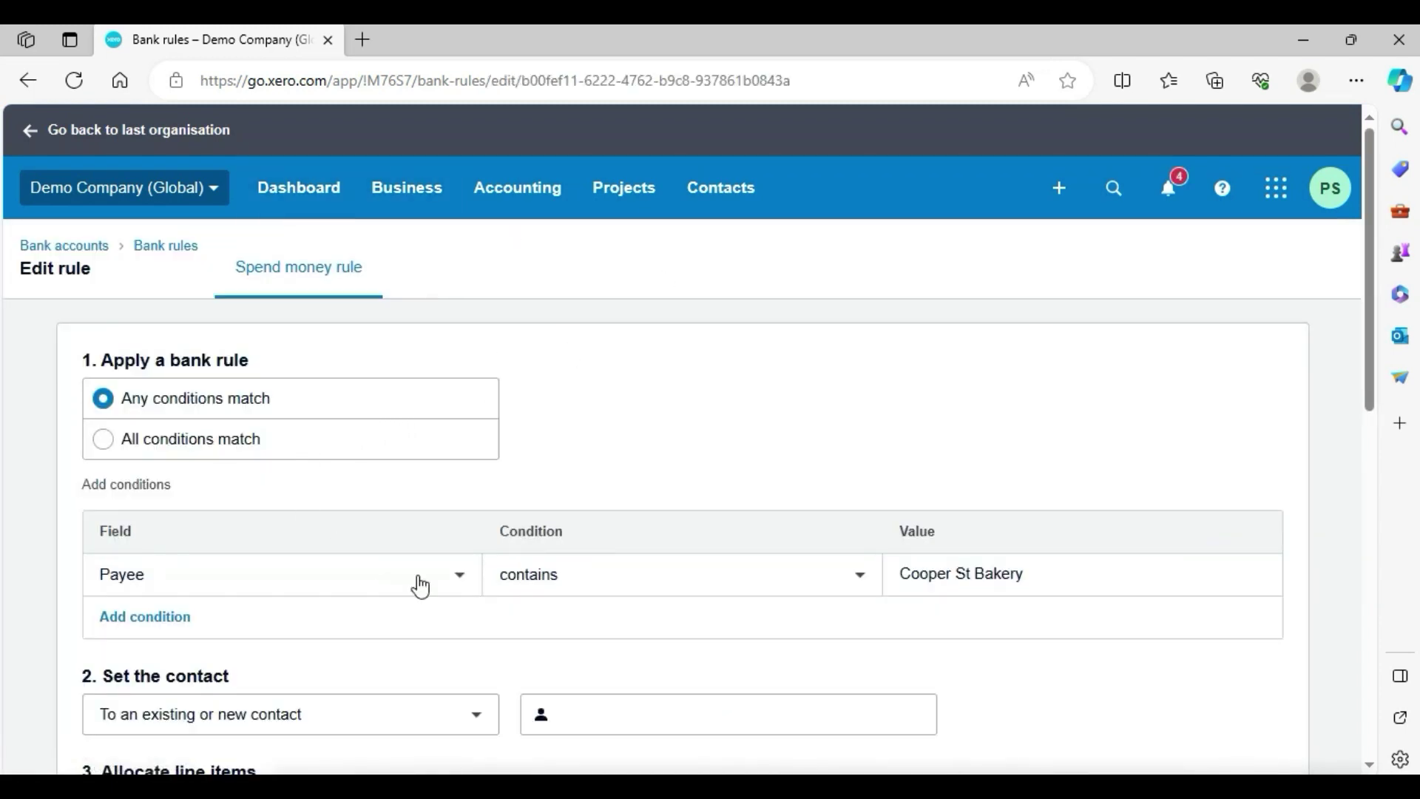
Add a second condition row to the Cooper St Bakery rule and delete it again
left_click(168, 618)
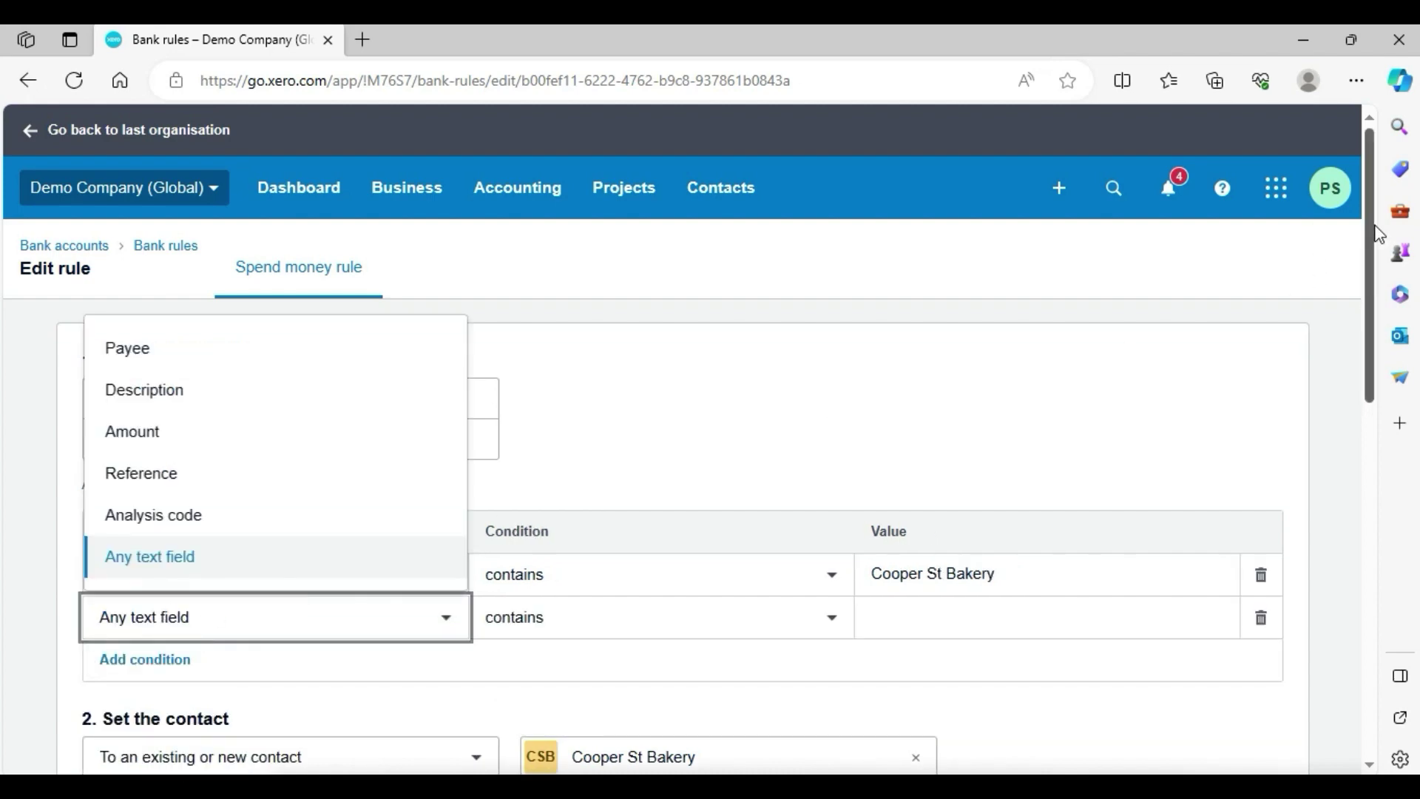
left_click_drag(1373, 226, 1388, 292)
left_click(1389, 293)
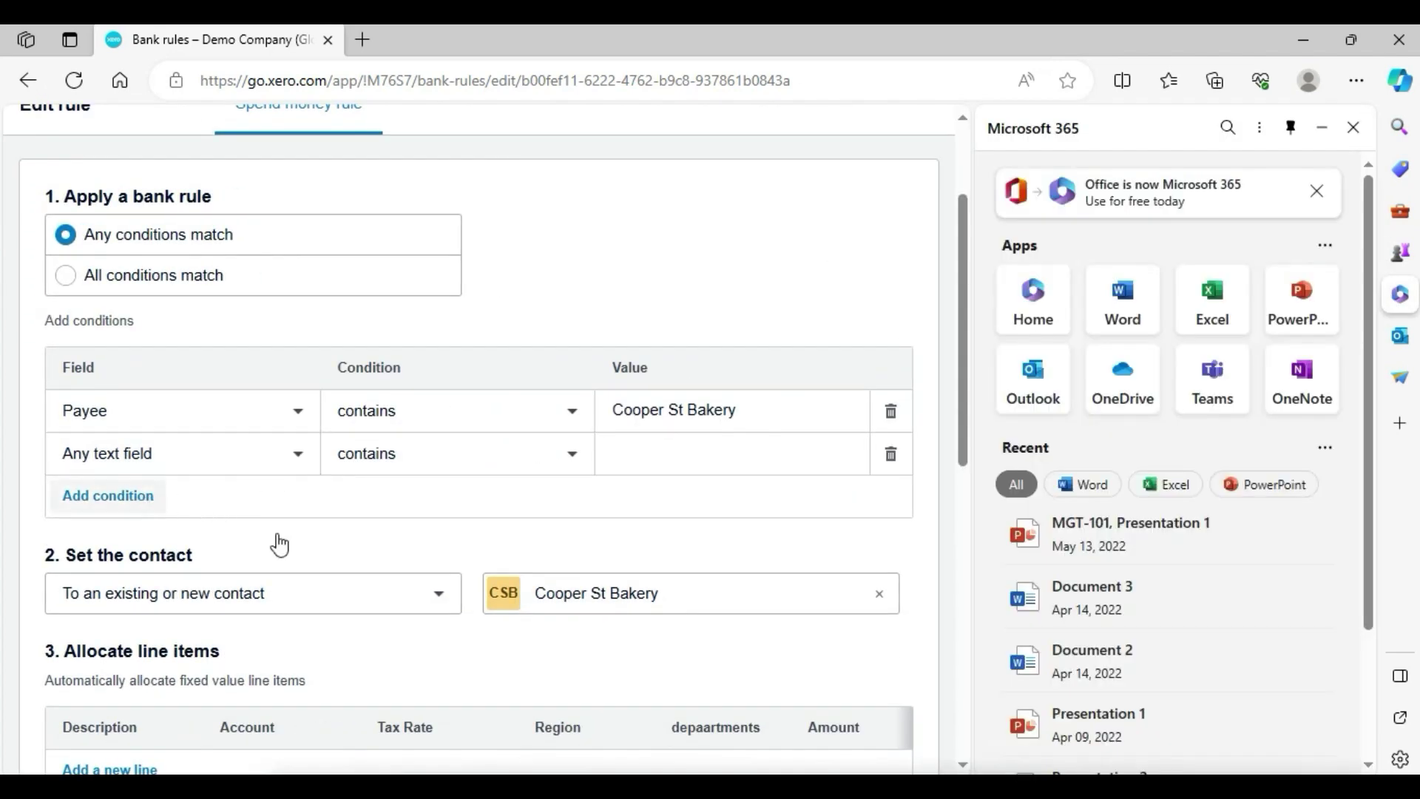
left_click(1354, 127)
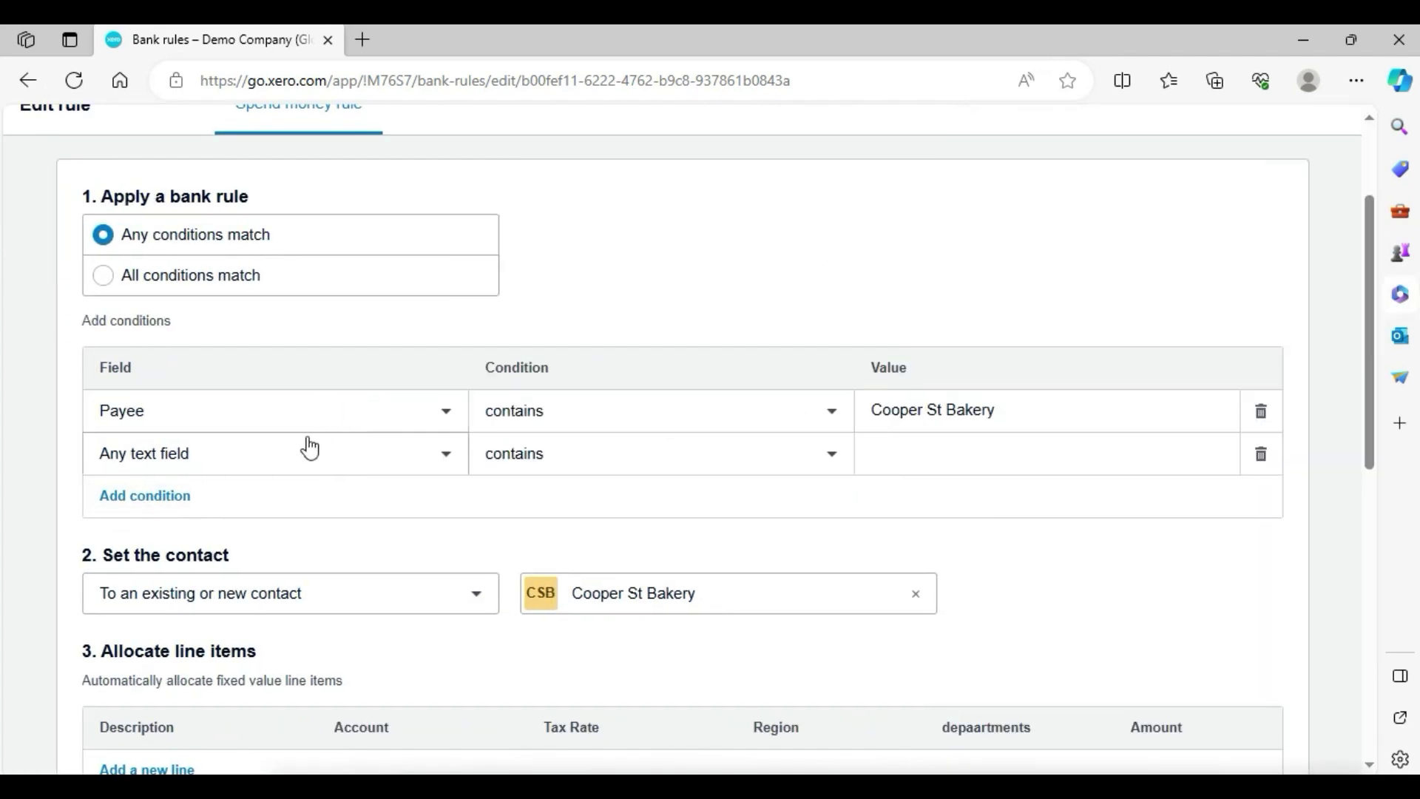
left_click(1260, 454)
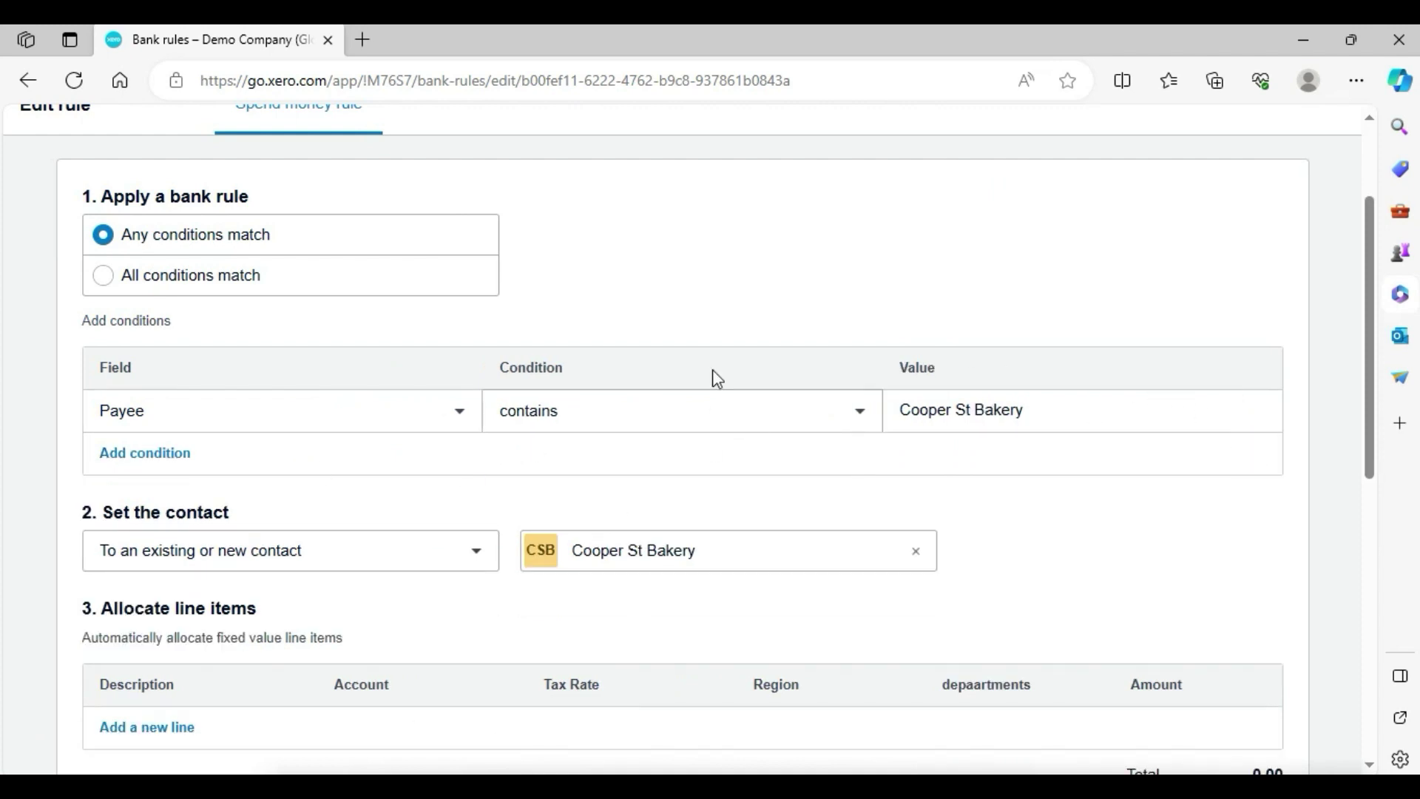
Return to the dashboard, open cash coding for the Business Bank Account and sort the statement lines by payee
left_click_drag(1368, 239, 1365, 158)
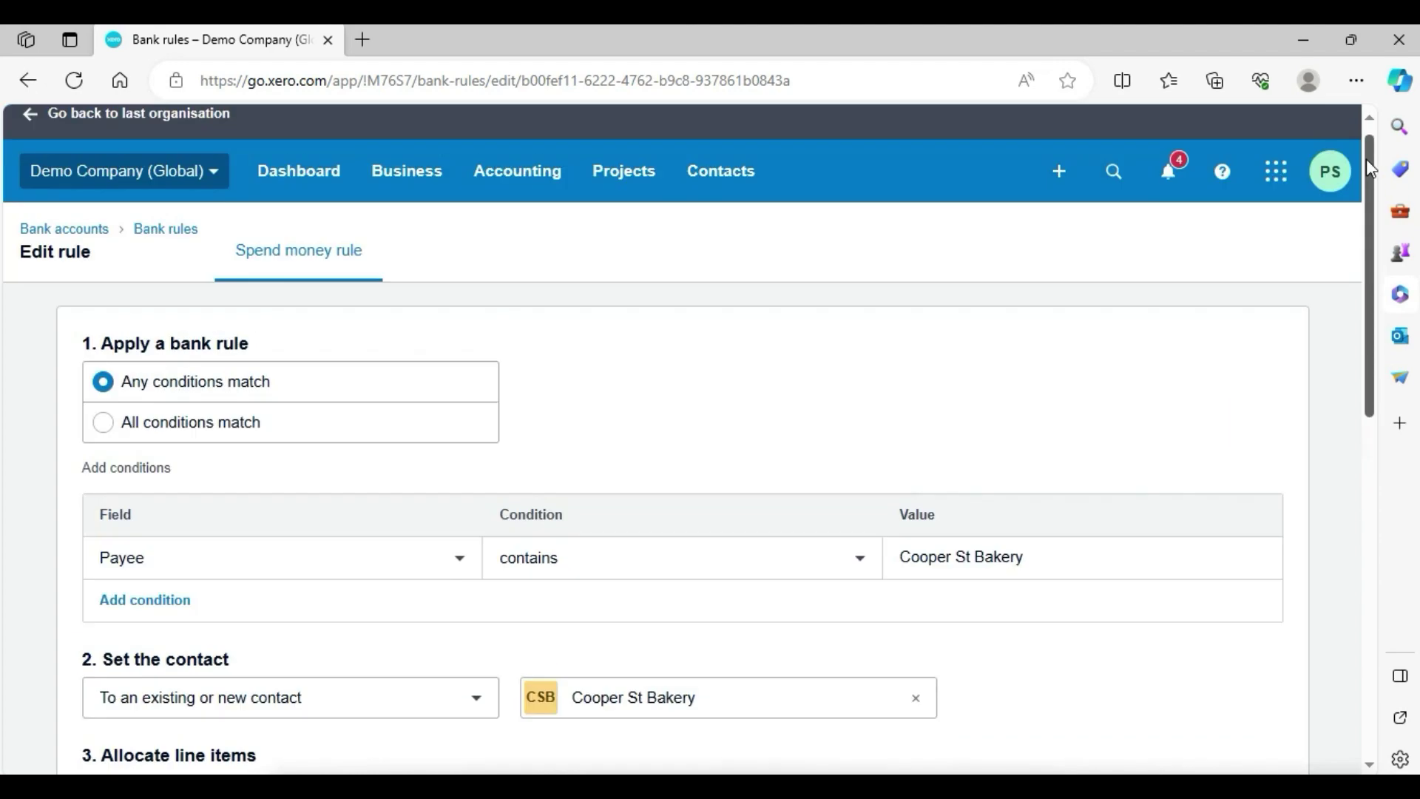
left_click(310, 201)
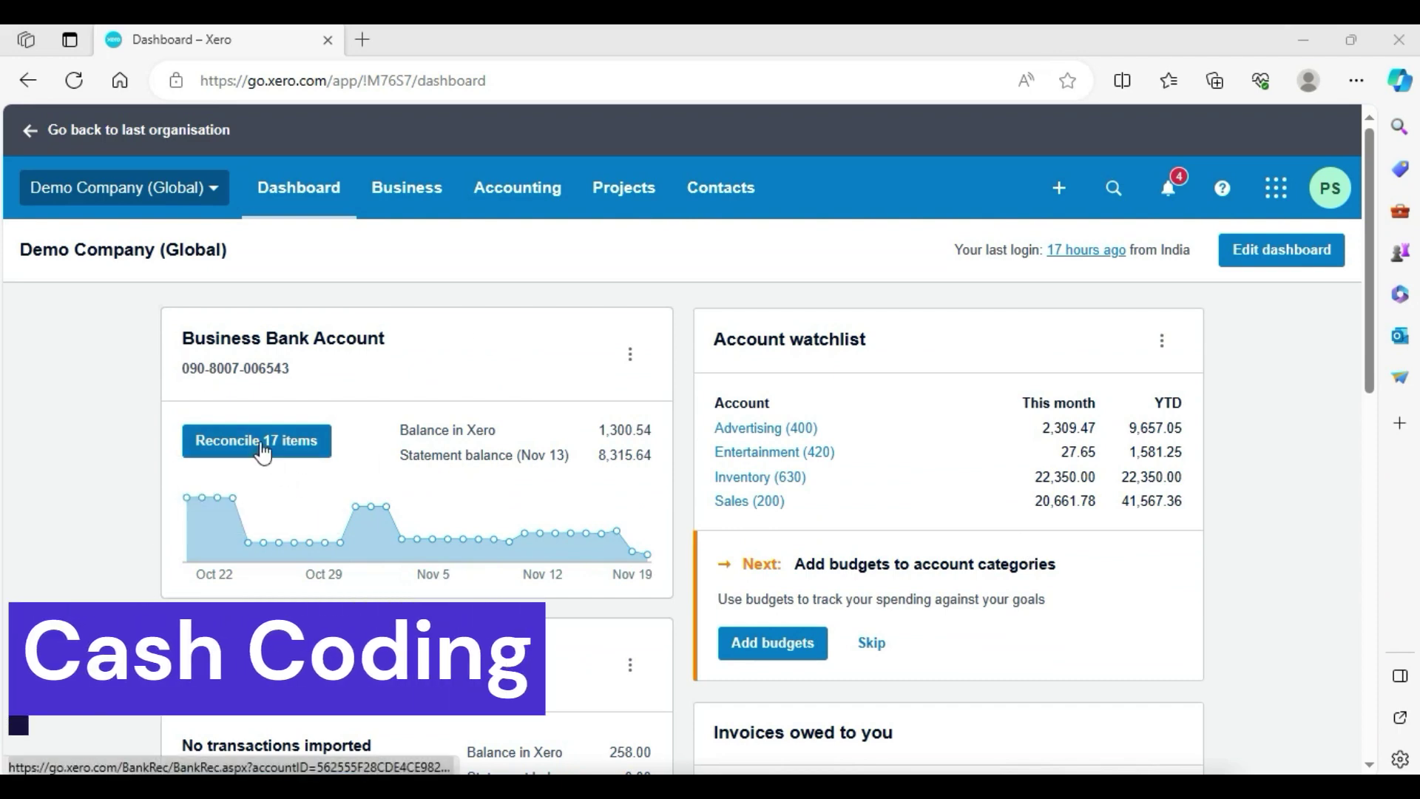
left_click(264, 450)
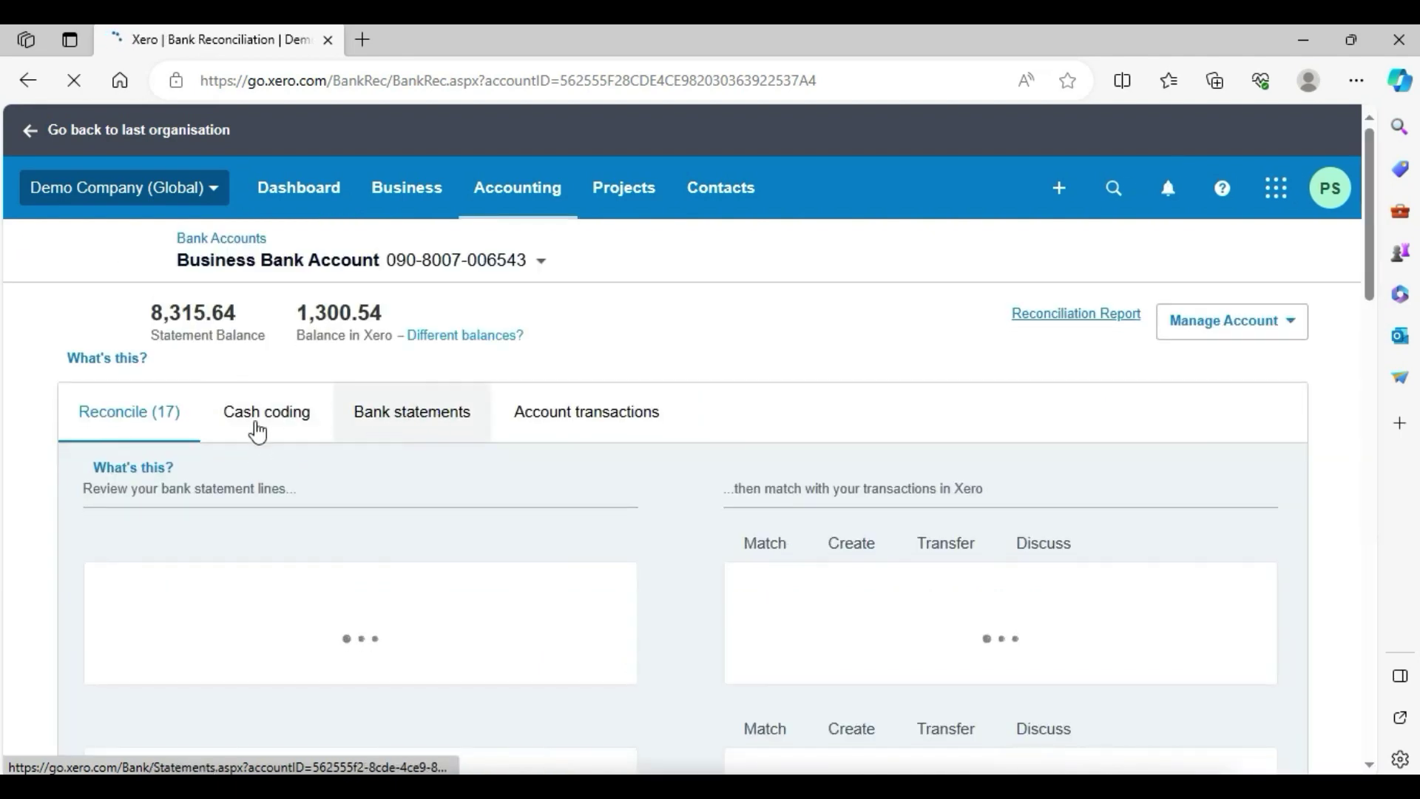
left_click(275, 428)
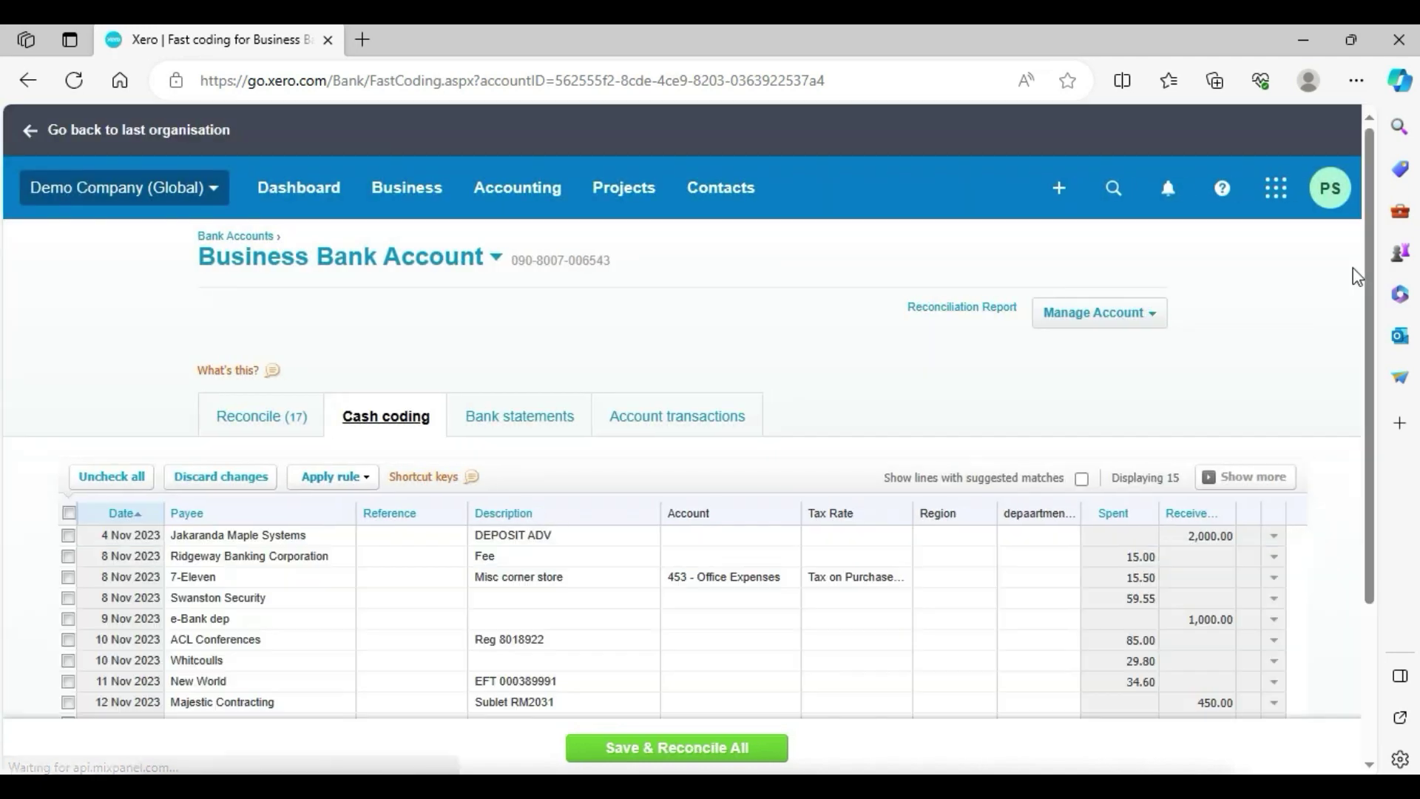
left_click_drag(1369, 266, 1375, 390)
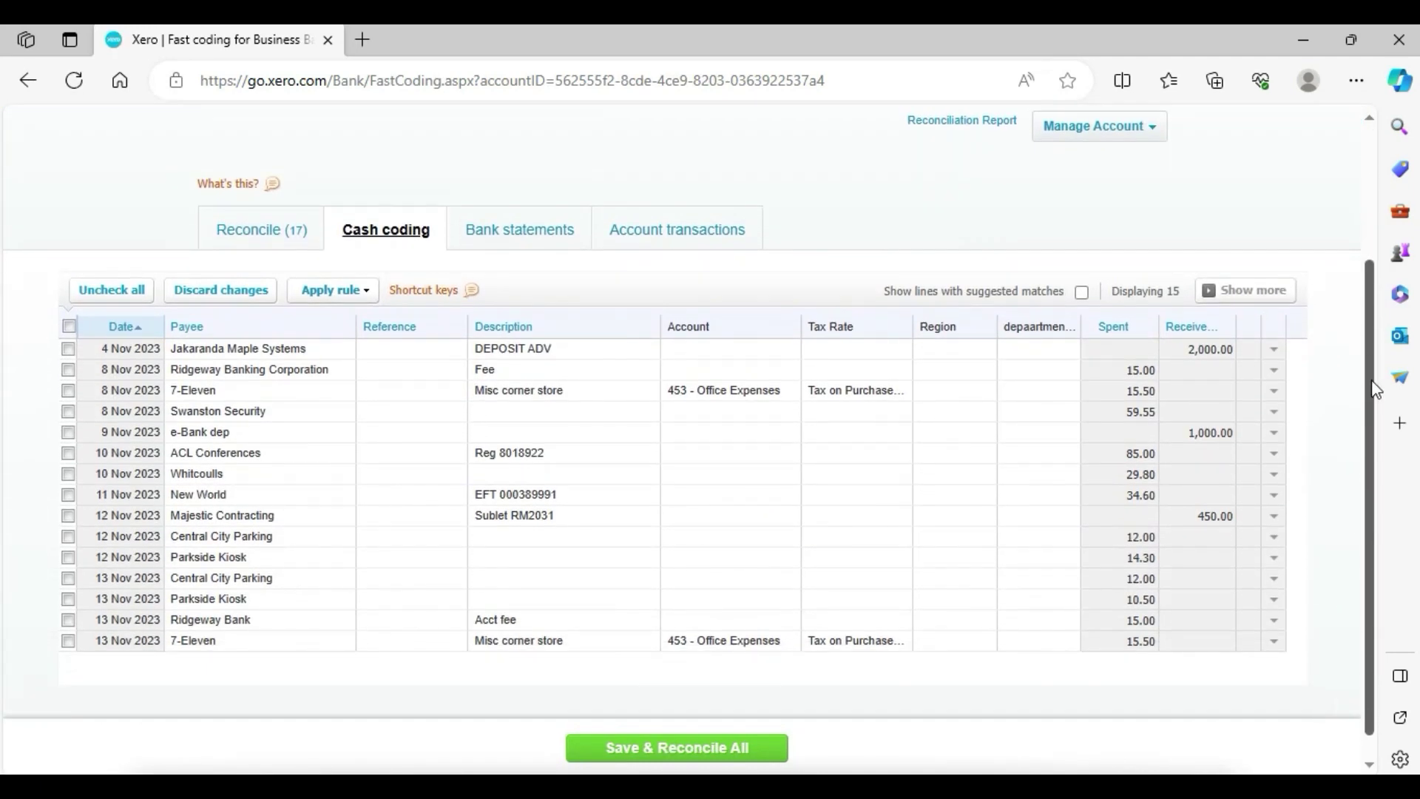
left_click_drag(1375, 390, 1374, 400)
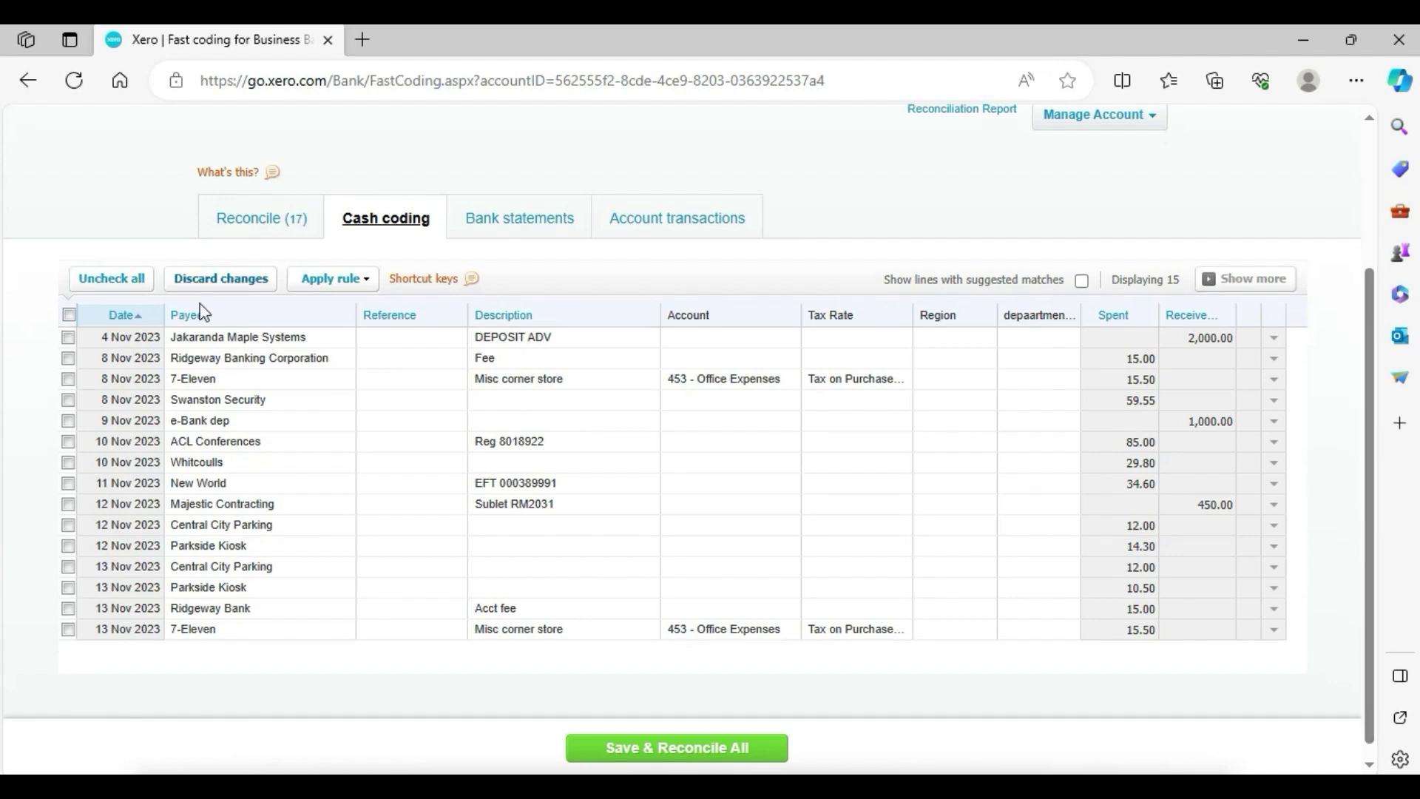
left_click(227, 314)
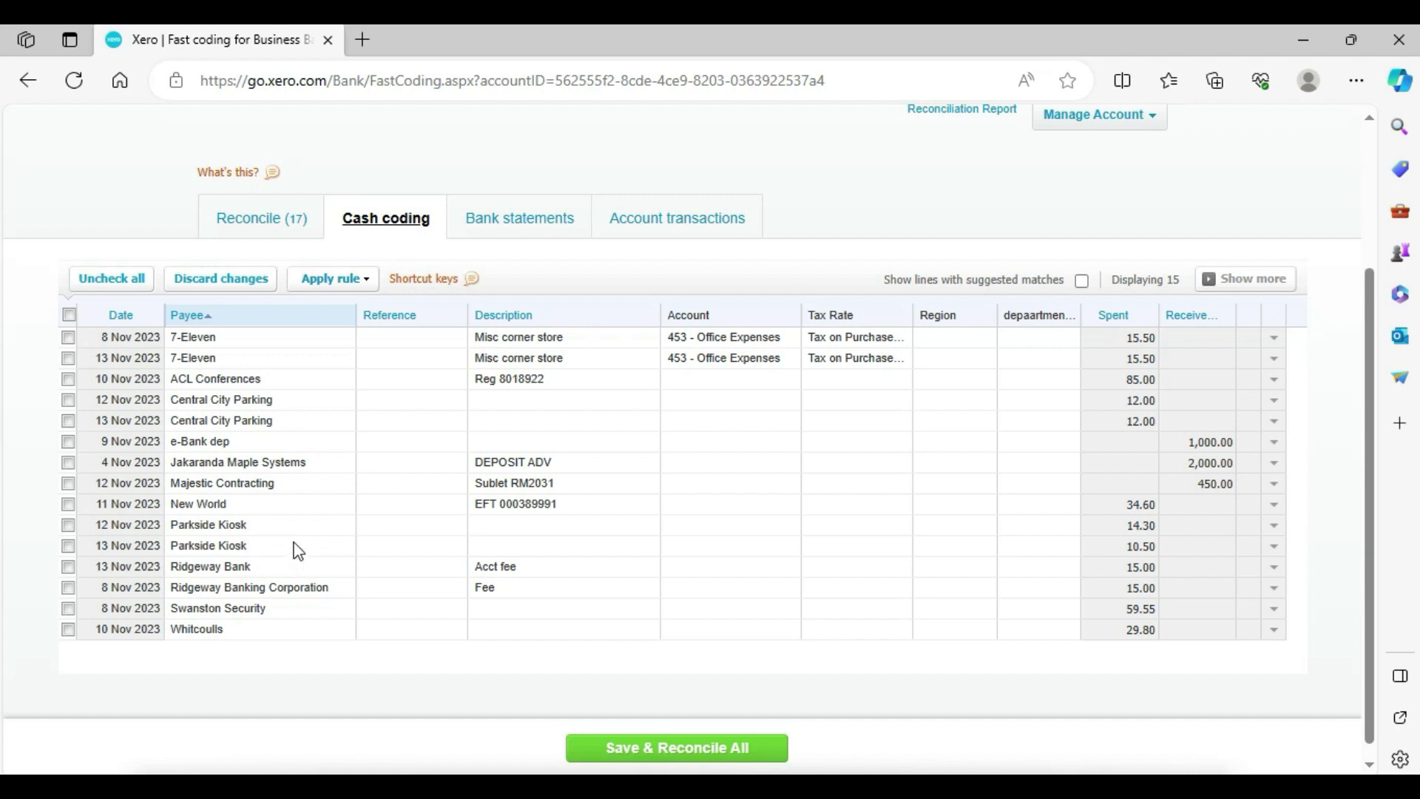
Apply the 7-Eleven rule and reconcile the 8 and 13 Nov 2023 7-Eleven lines together
left_click(263, 341)
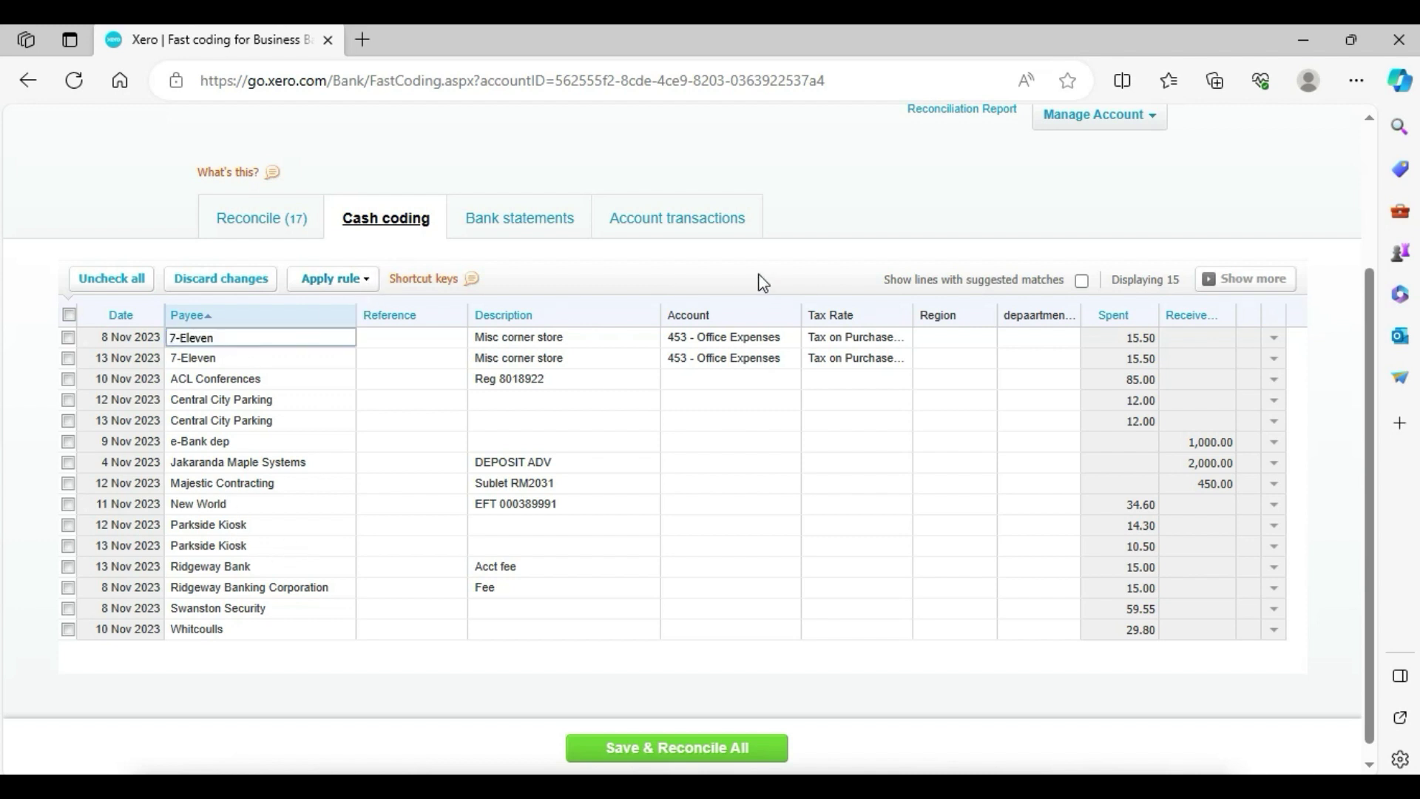
left_click(365, 281)
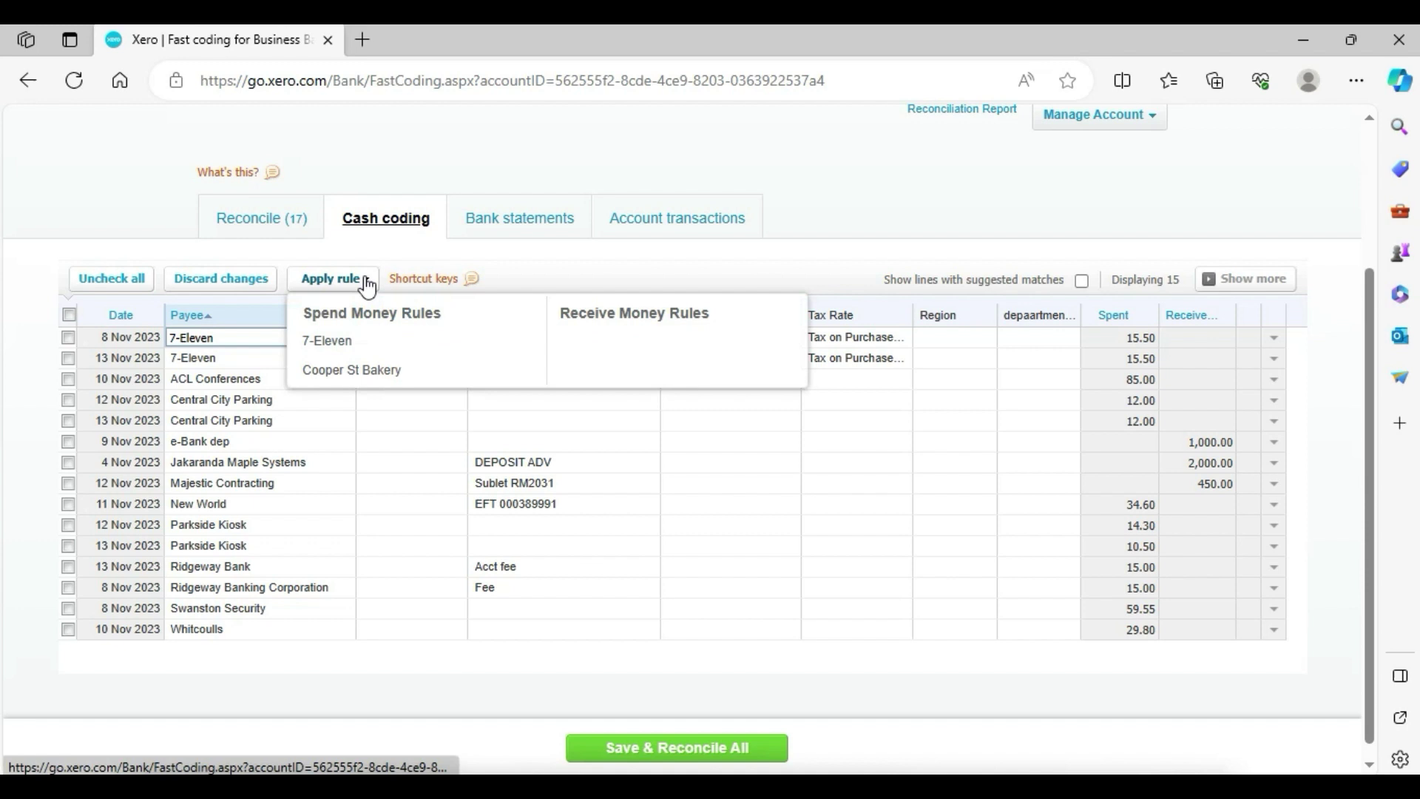
left_click(348, 342)
left_click(69, 338)
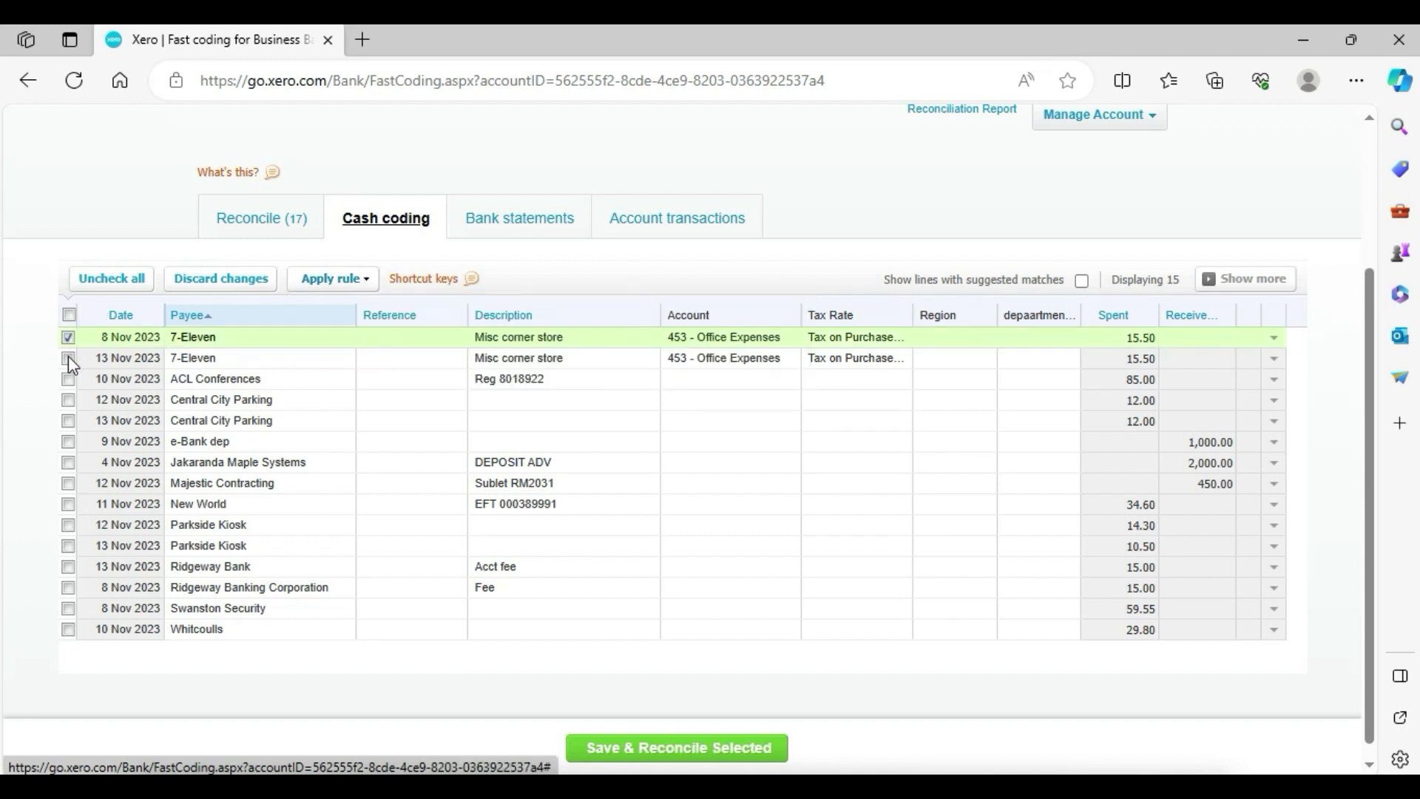
left_click(68, 358)
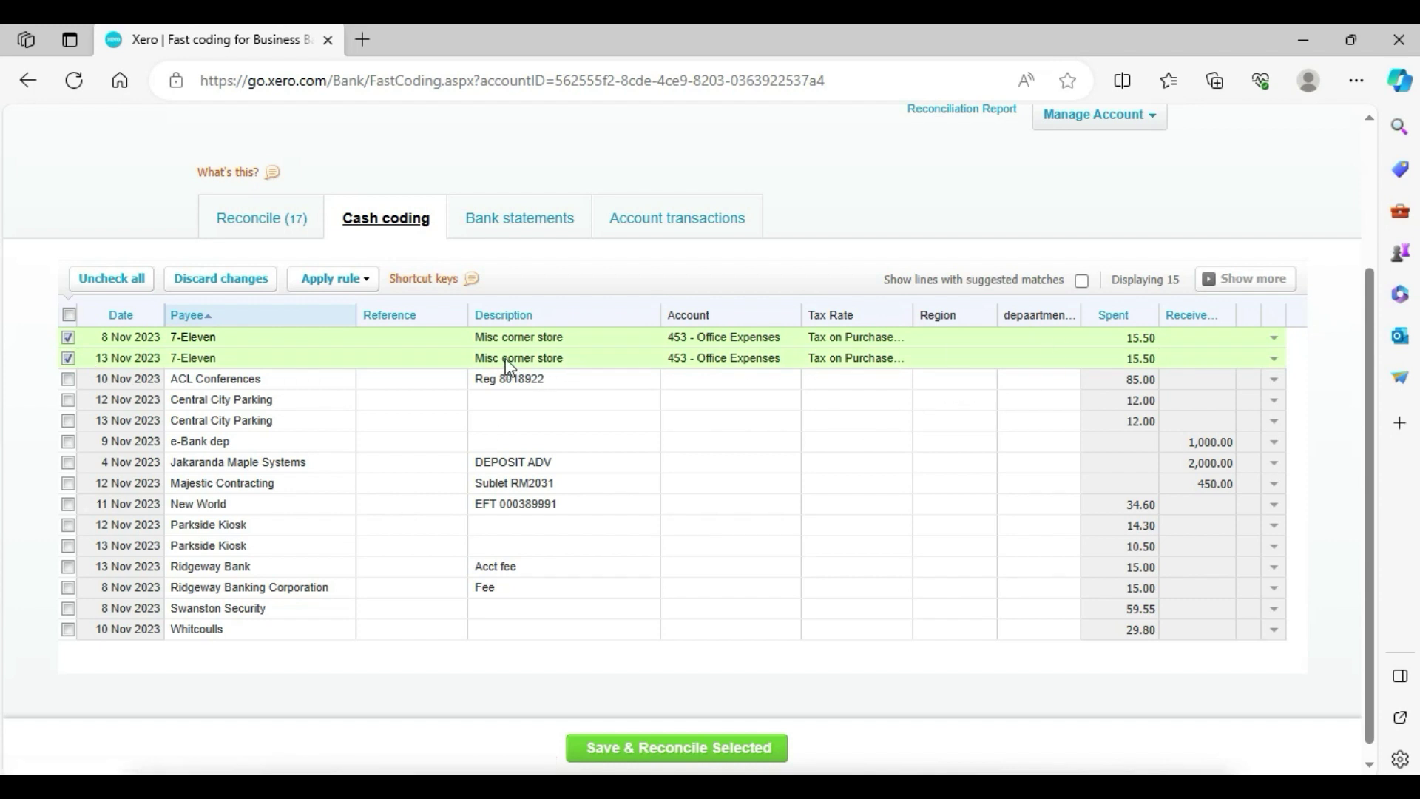
left_click(702, 748)
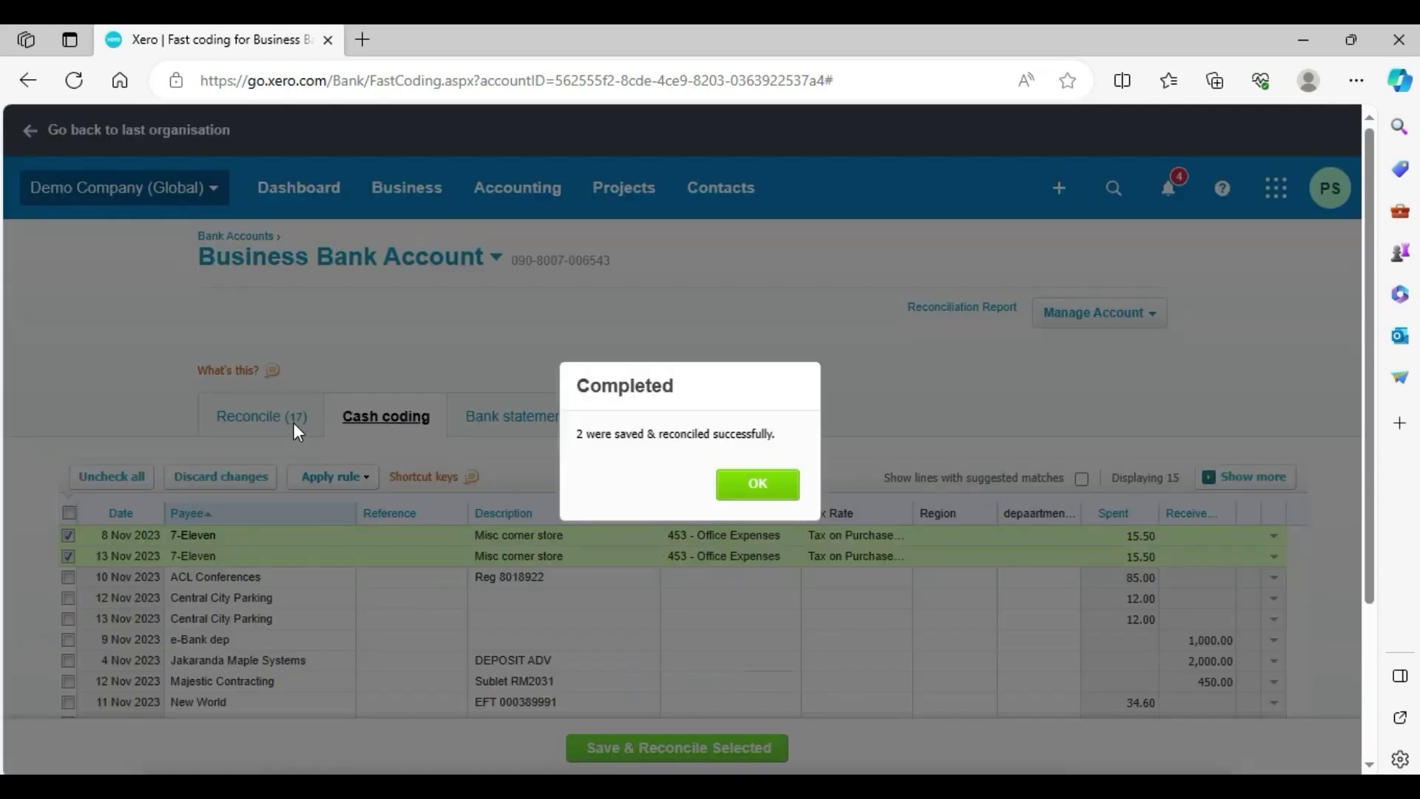
left_click(767, 488)
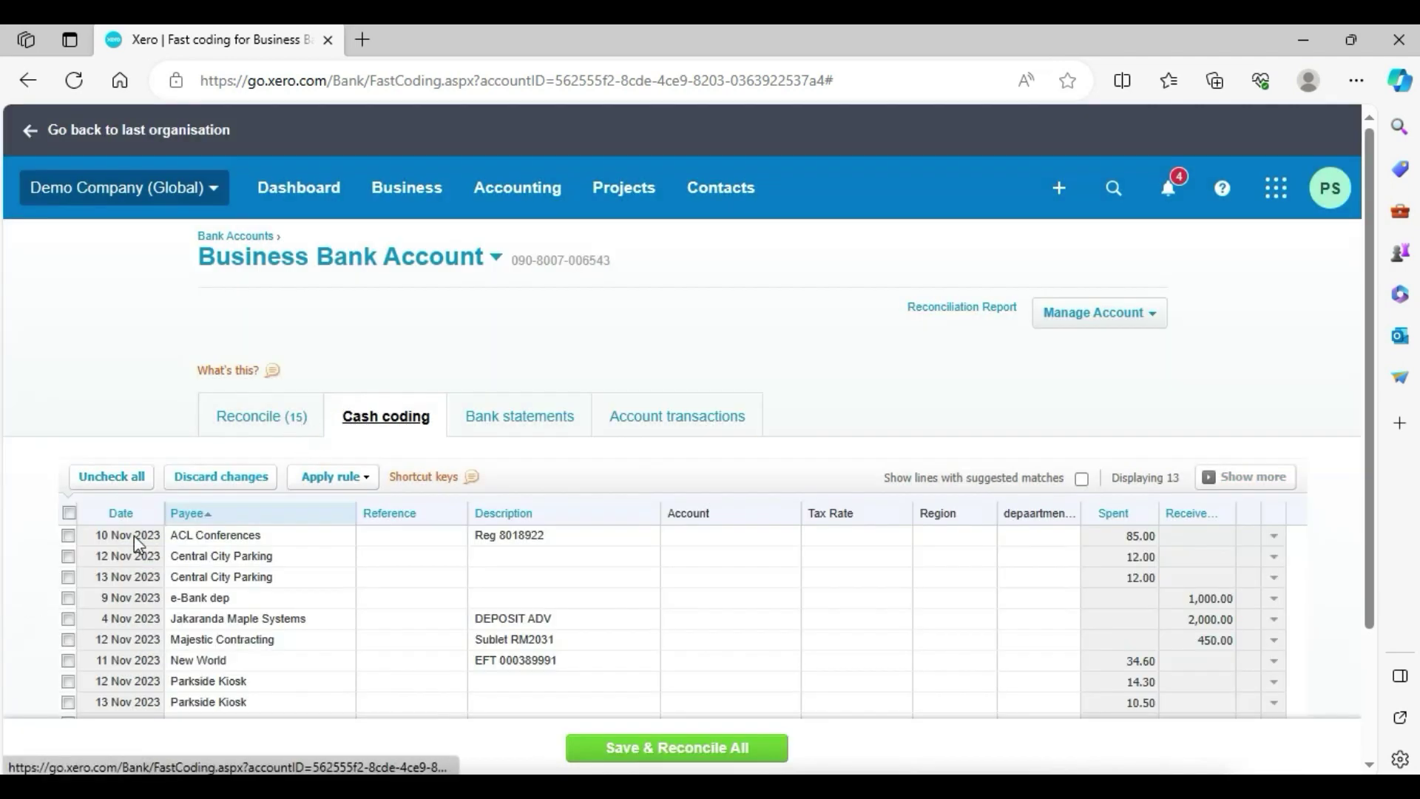
Code the 12 Nov 2023 Central City Parking line with description "Central City Parking" and account 449 - Motor Vehicle Expenses
scroll(1376, 227, "down", 2)
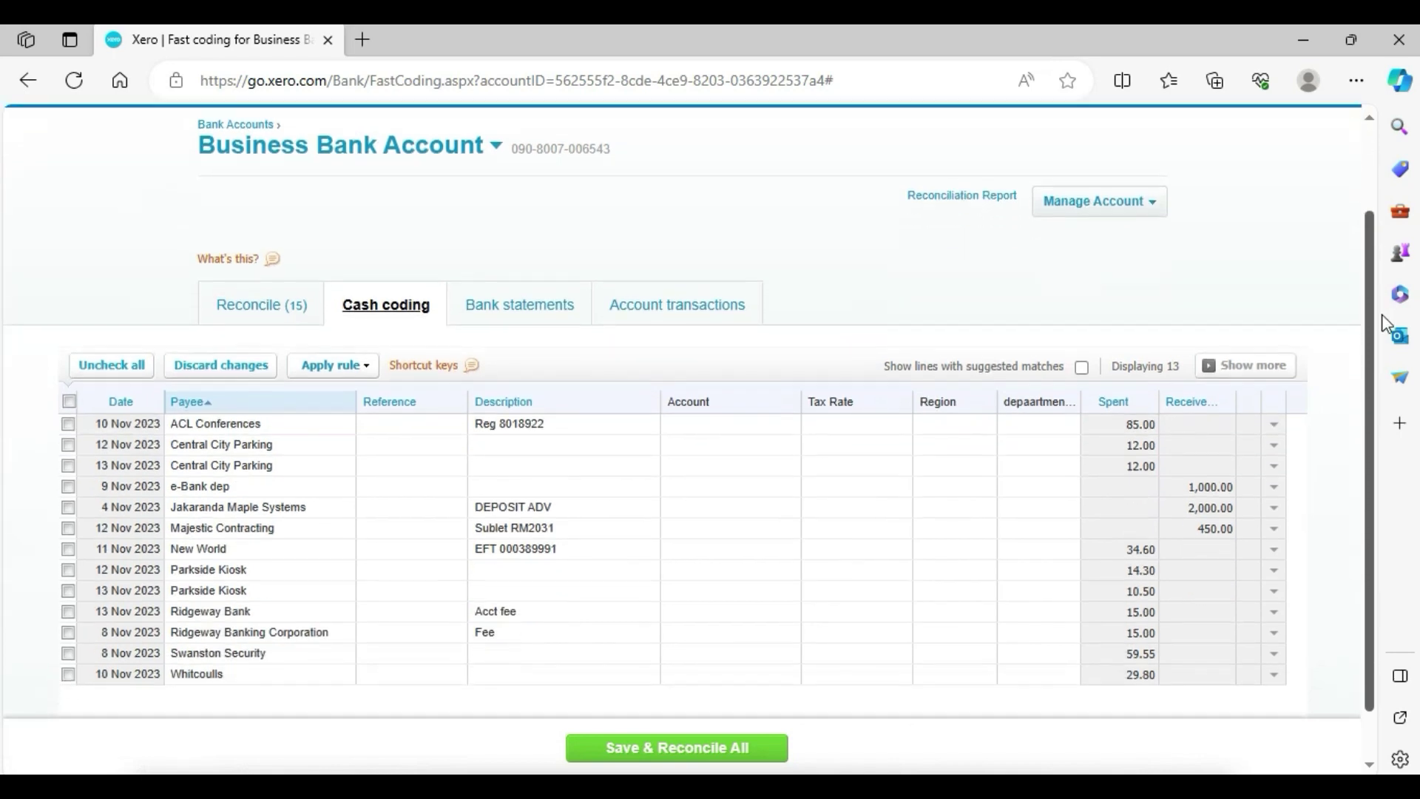
left_click(257, 404)
key("ctrl+c")
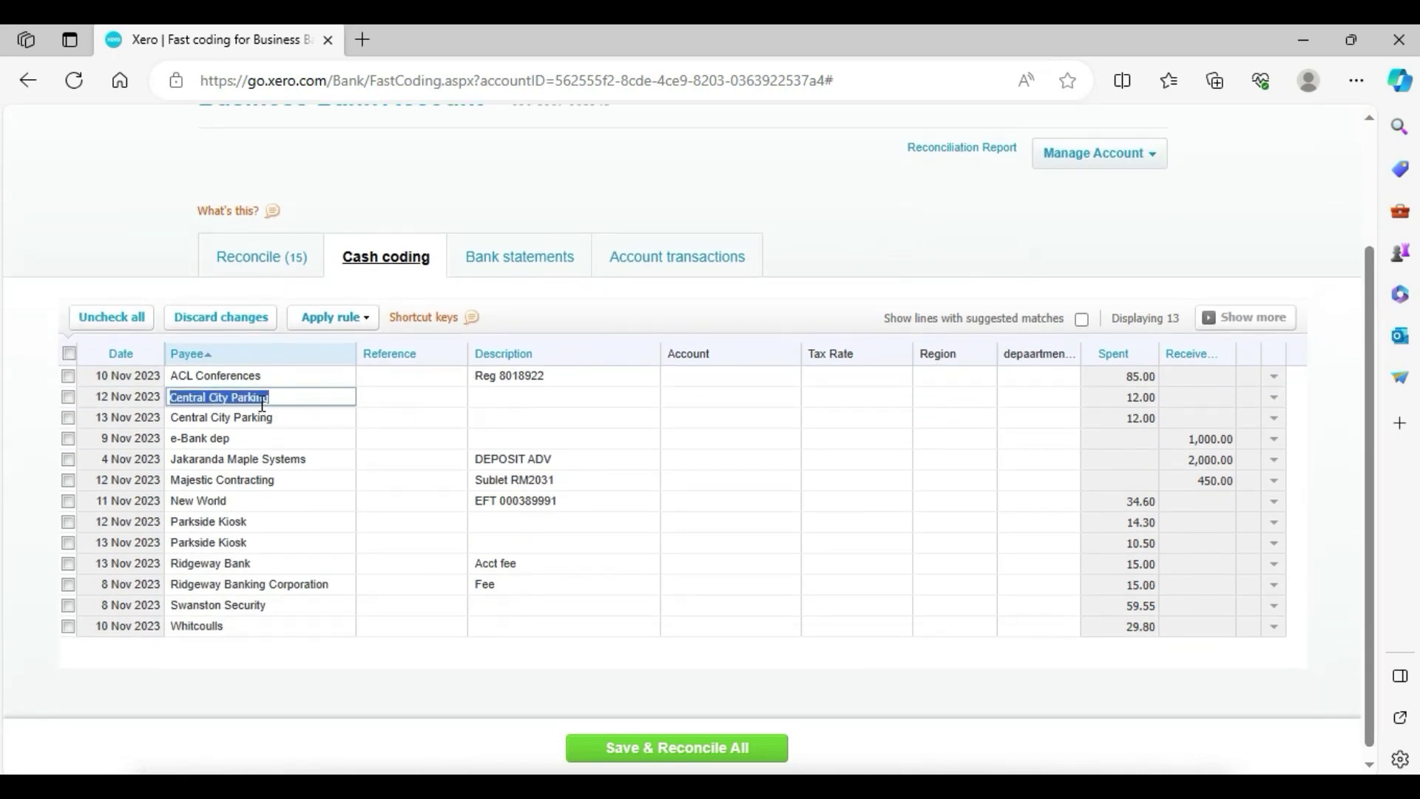
left_click(517, 397)
key("ctrl+v")
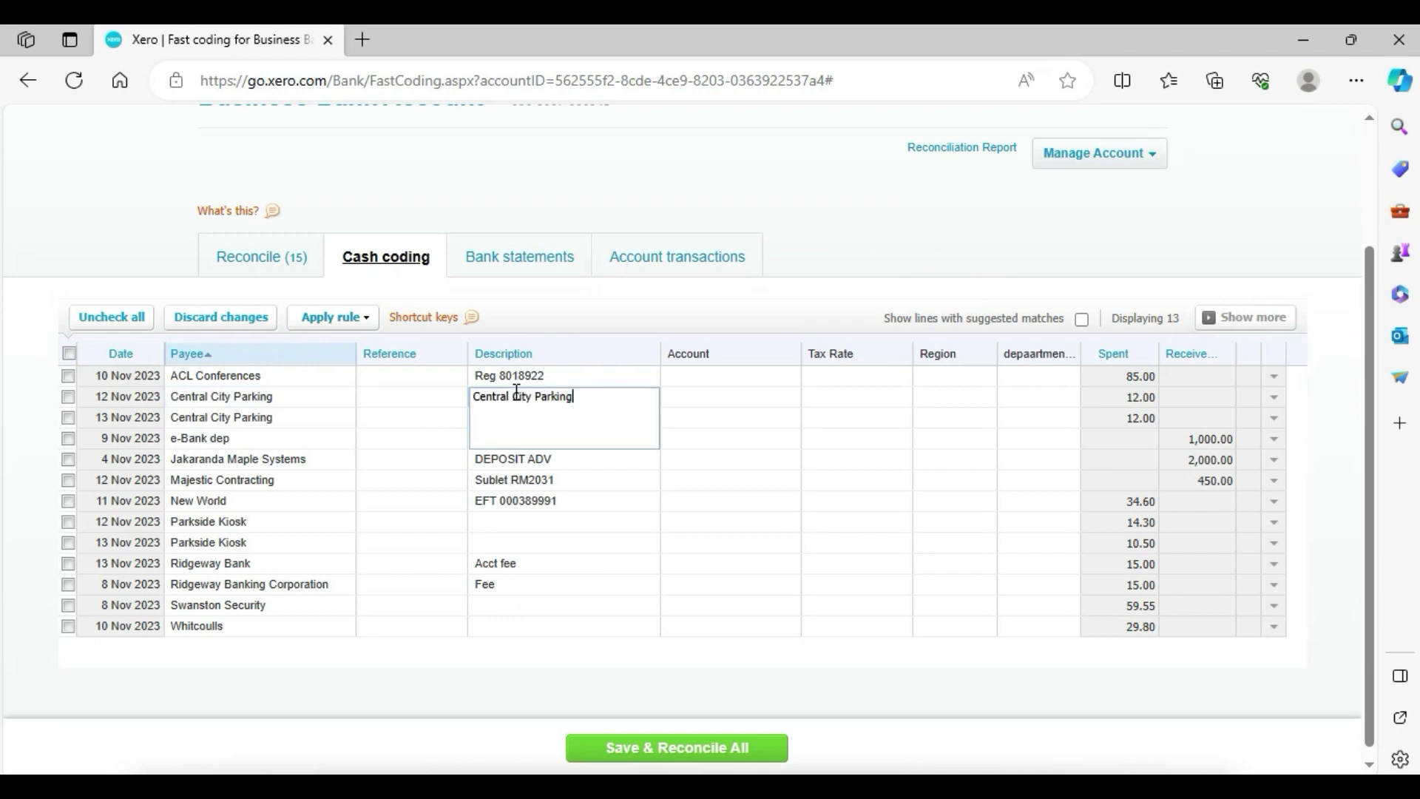
left_click(699, 394)
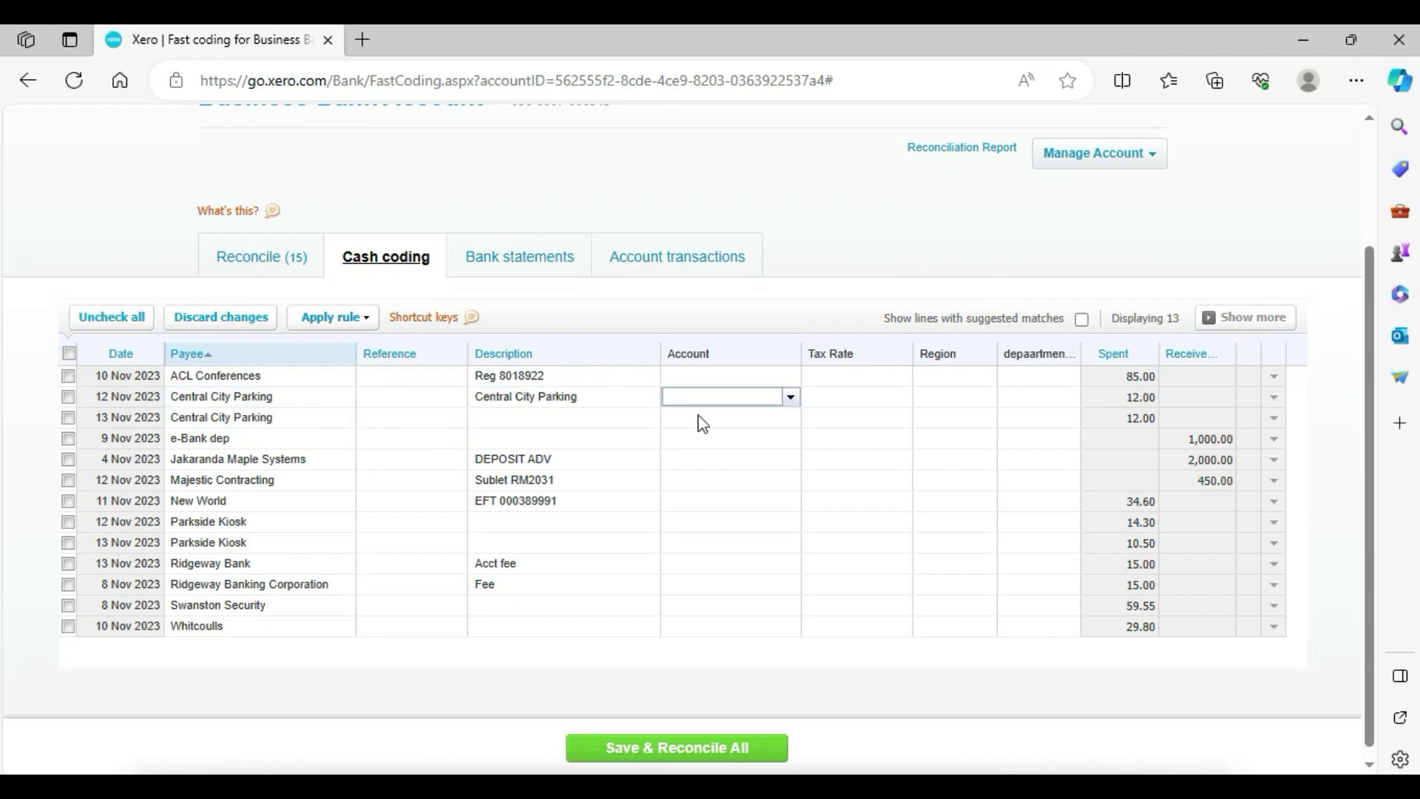
left_click(790, 401)
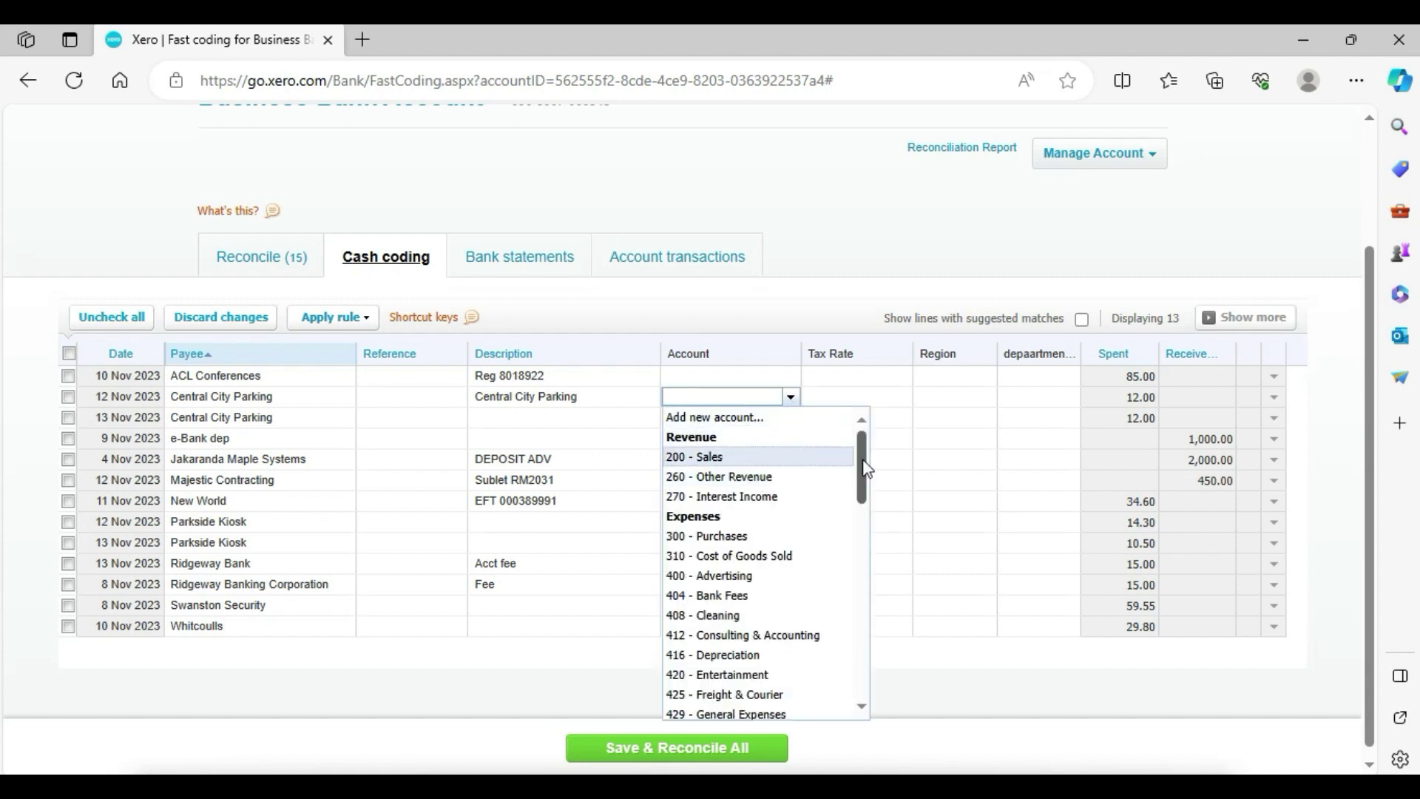
left_click_drag(867, 468, 835, 534)
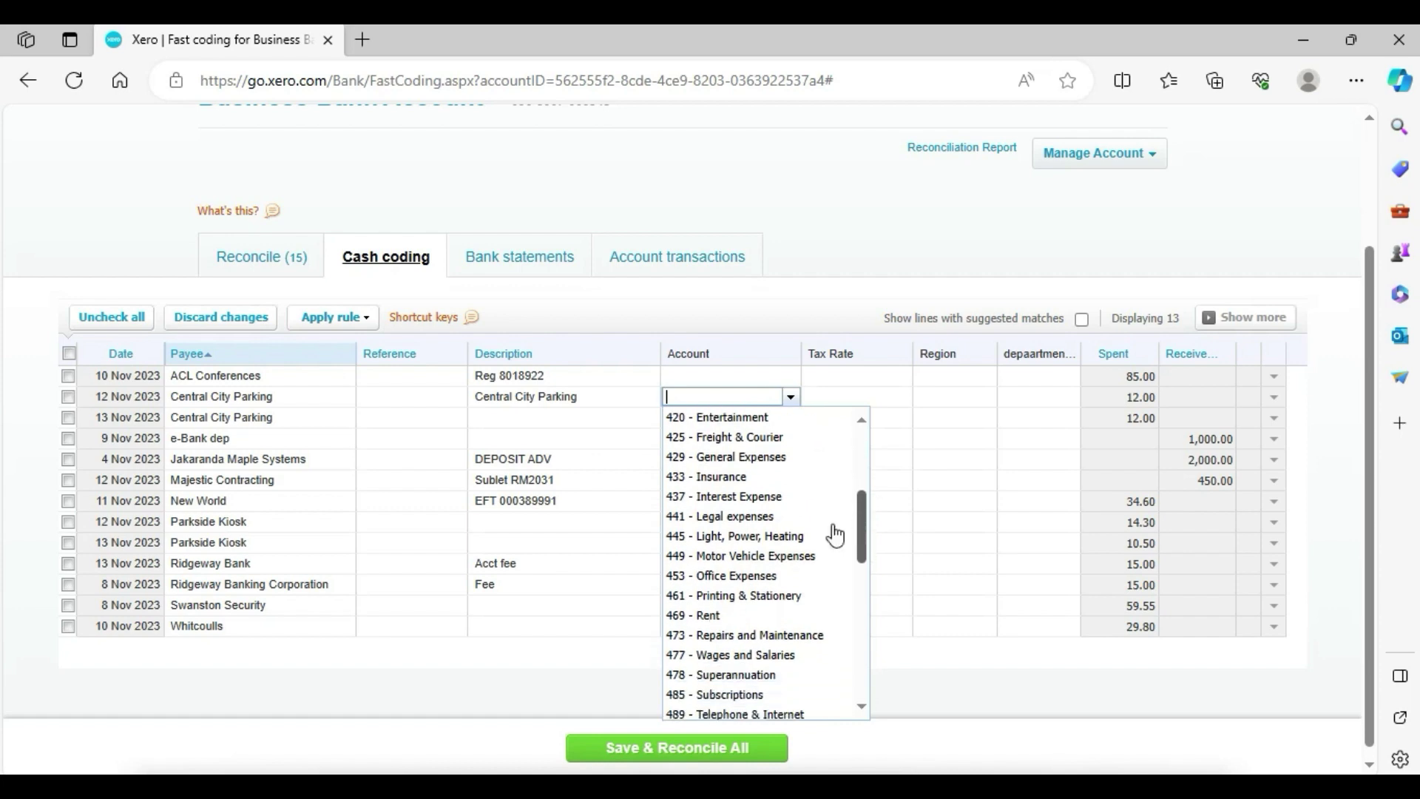
left_click(743, 555)
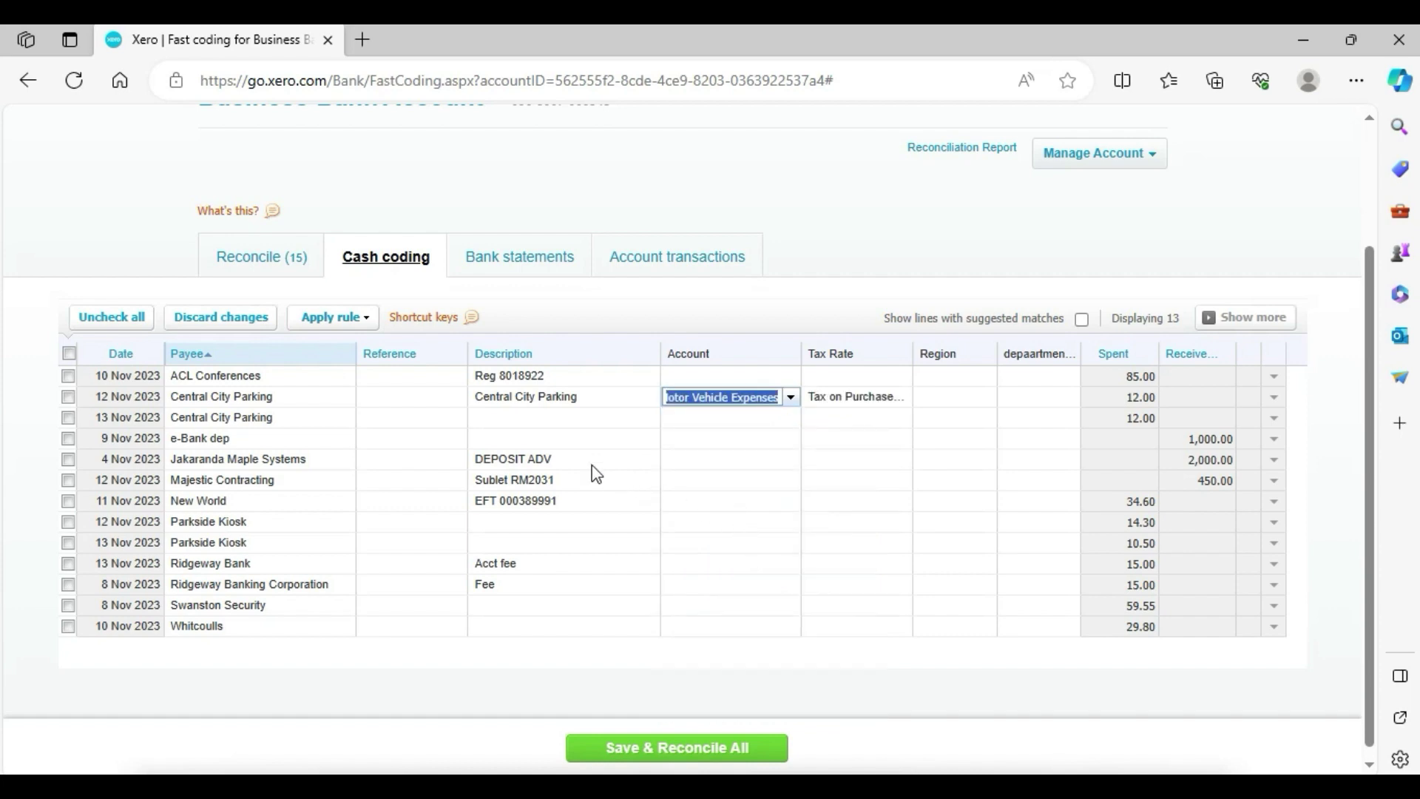
key("Tab")
Code the 13 Nov 2023 Central City Parking line with description "Central City Parking" and account 449 - Motor Vehicle Expenses
left_click(547, 419)
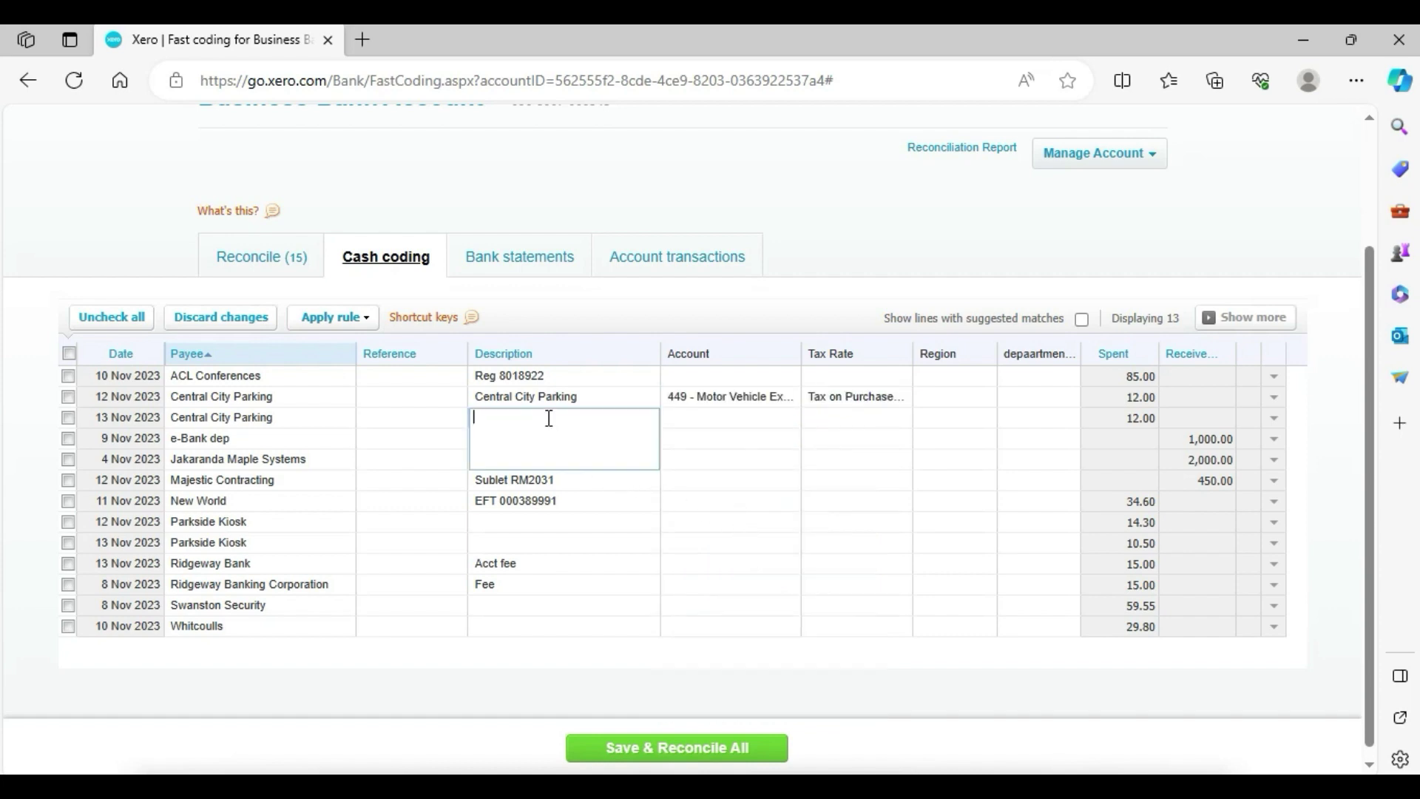
type("Central City Parking")
left_click(725, 420)
left_click(790, 420)
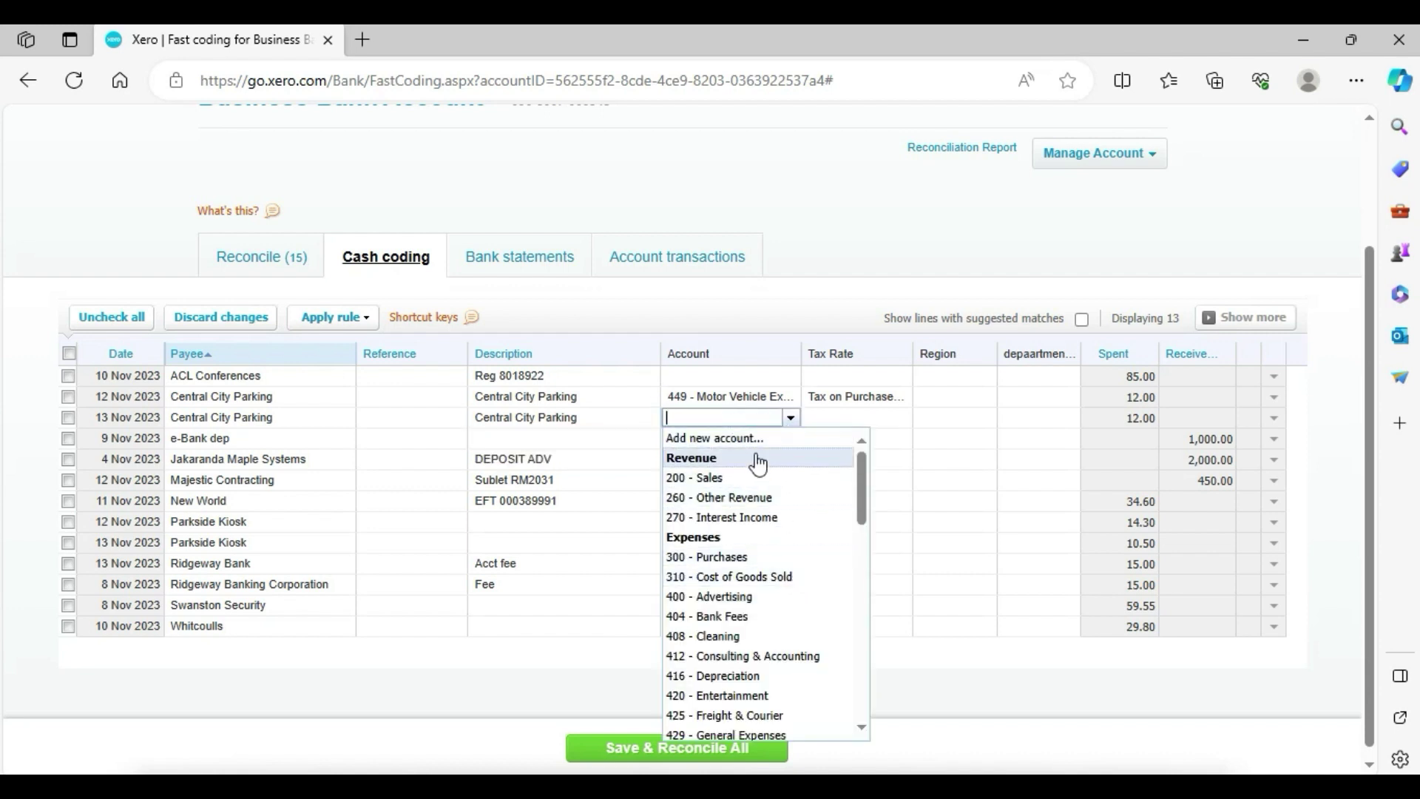
type("499")
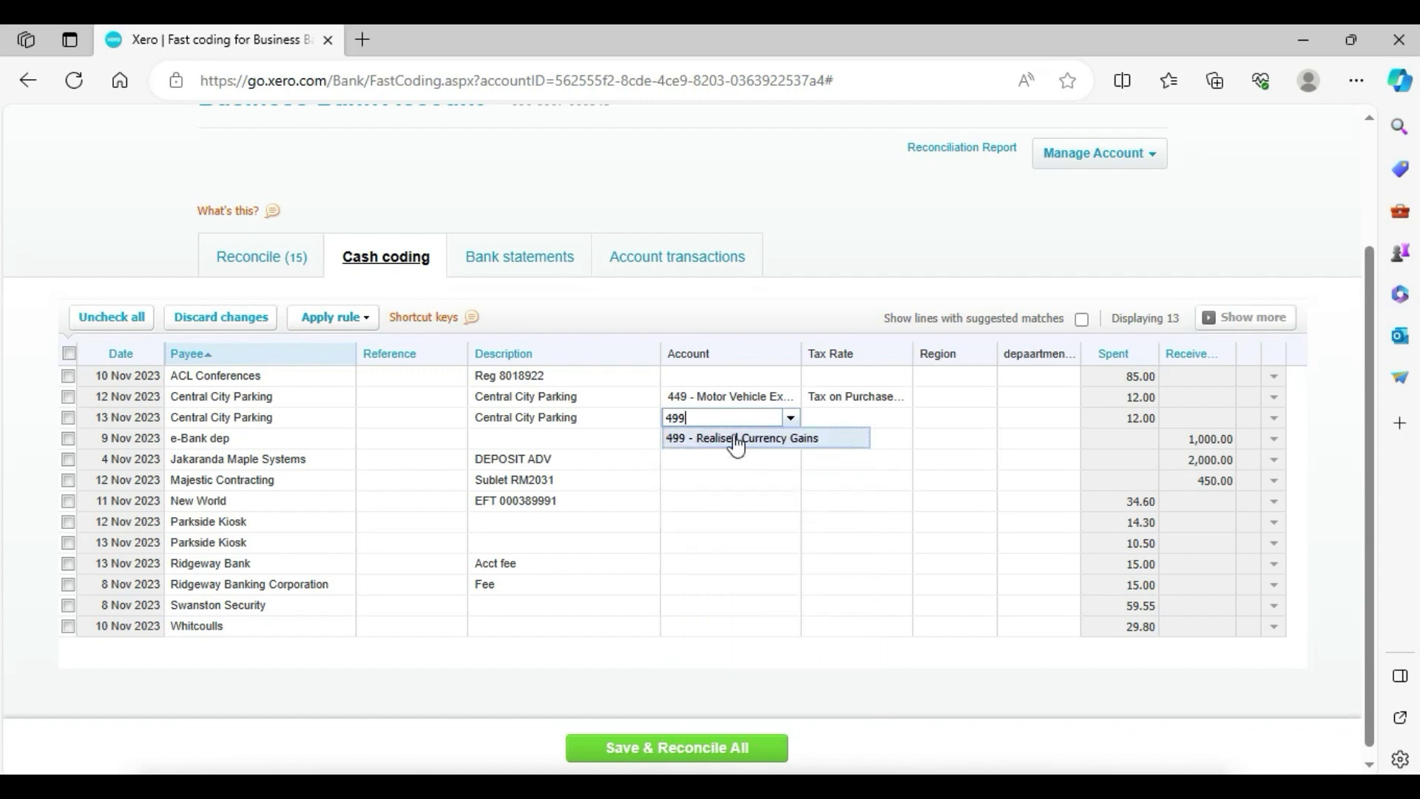
type("=")
key("BackSpace")
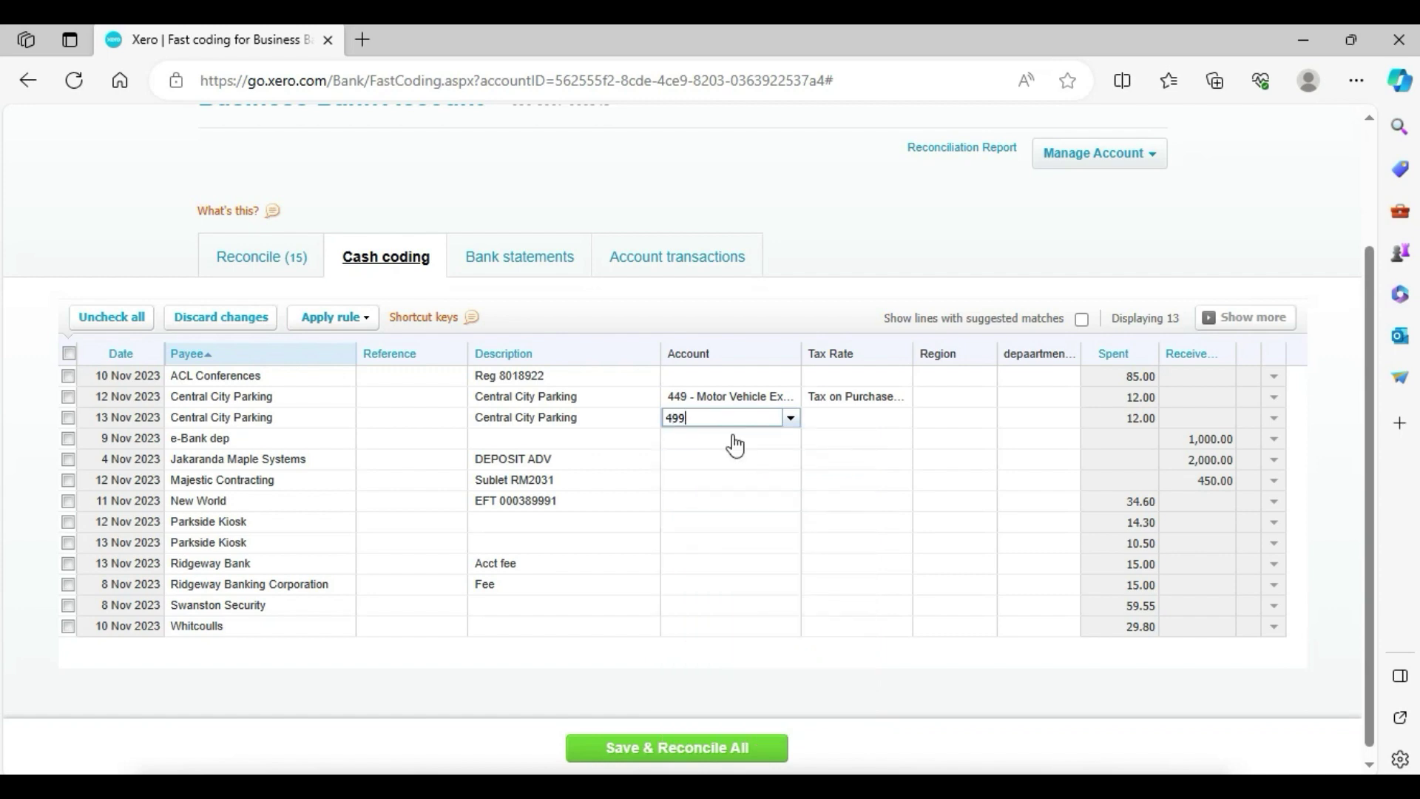
key("BackSpace")
key("BackSpace")
type("49")
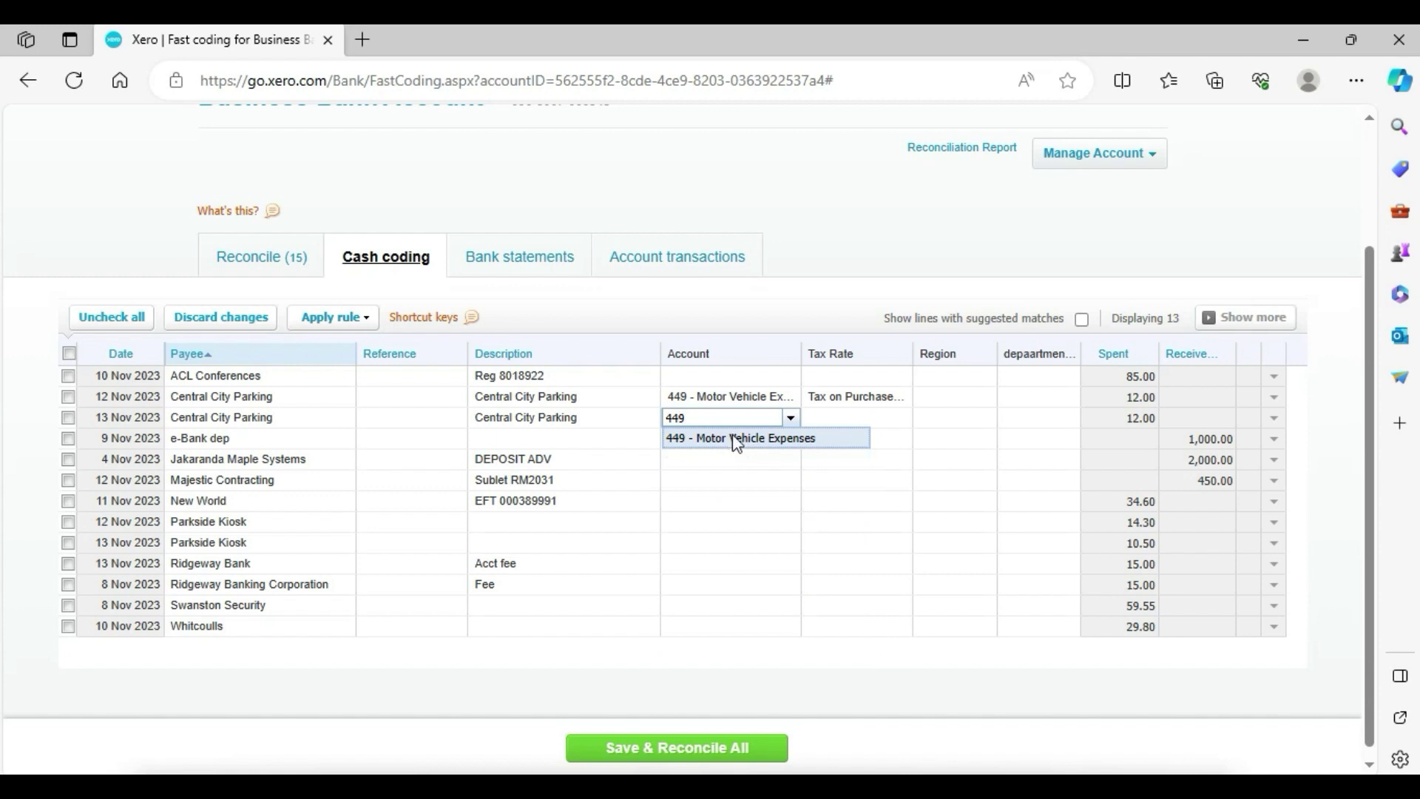
left_click(735, 438)
Select both Central City Parking lines of 12 and 13 Nov 2023, then save and reconcile them
left_click(68, 397)
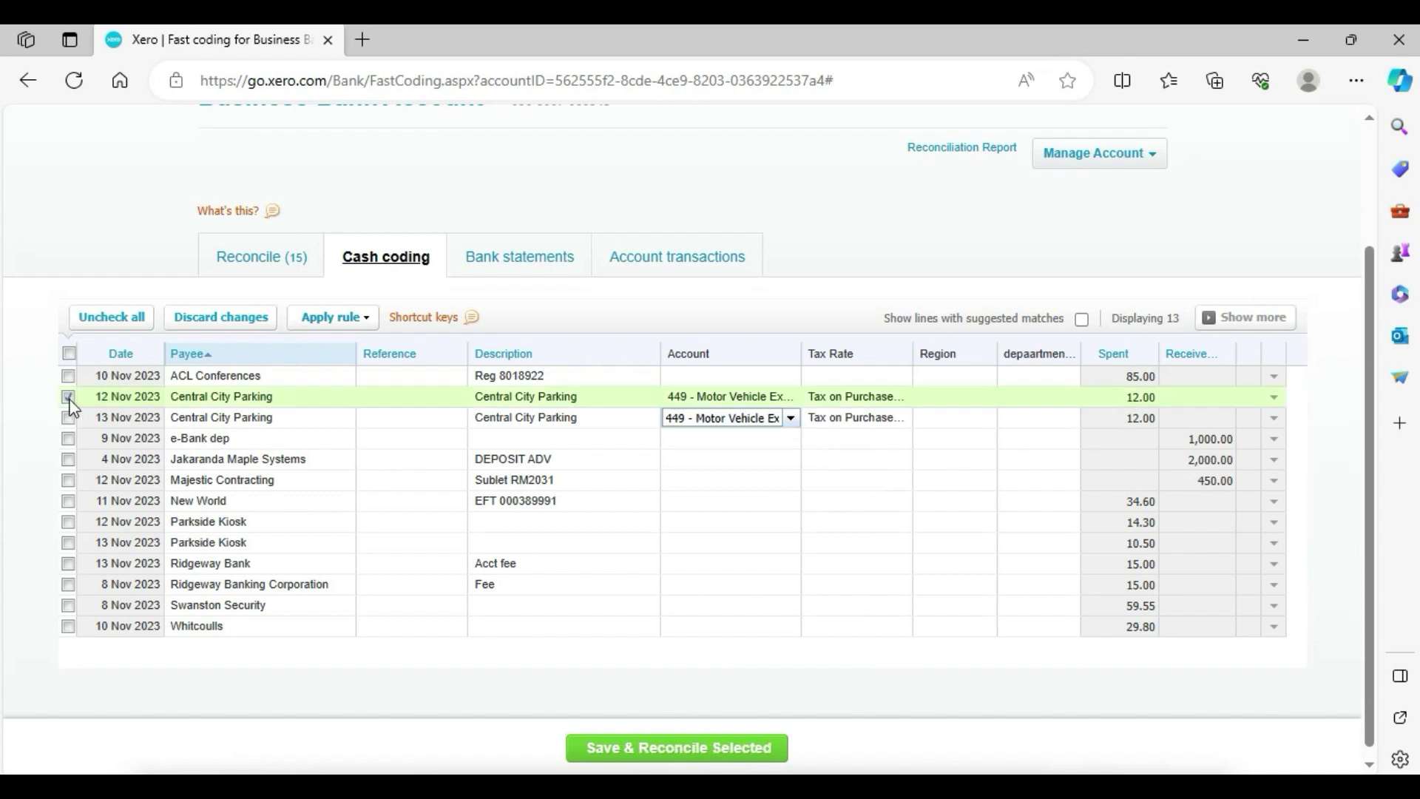
left_click(68, 418)
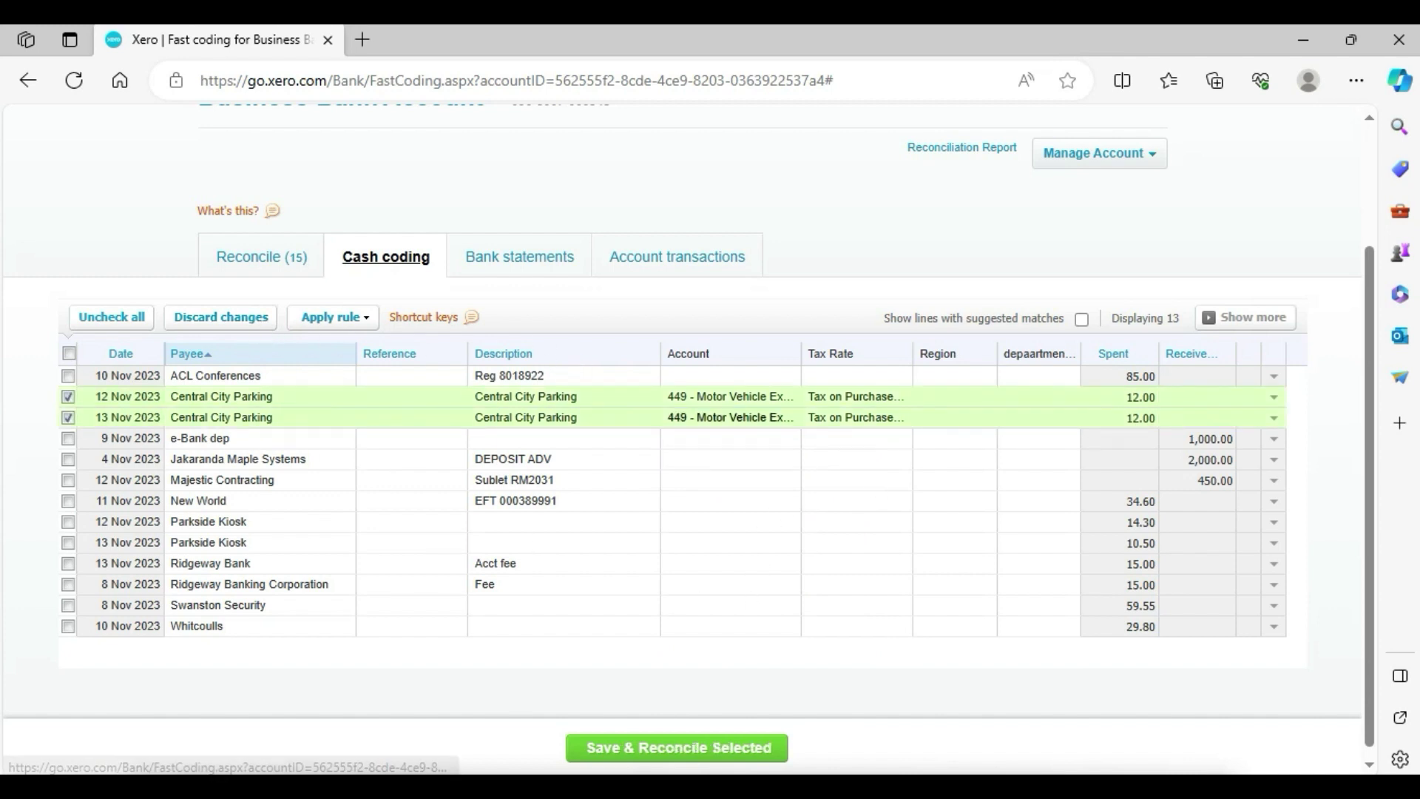
left_click(651, 750)
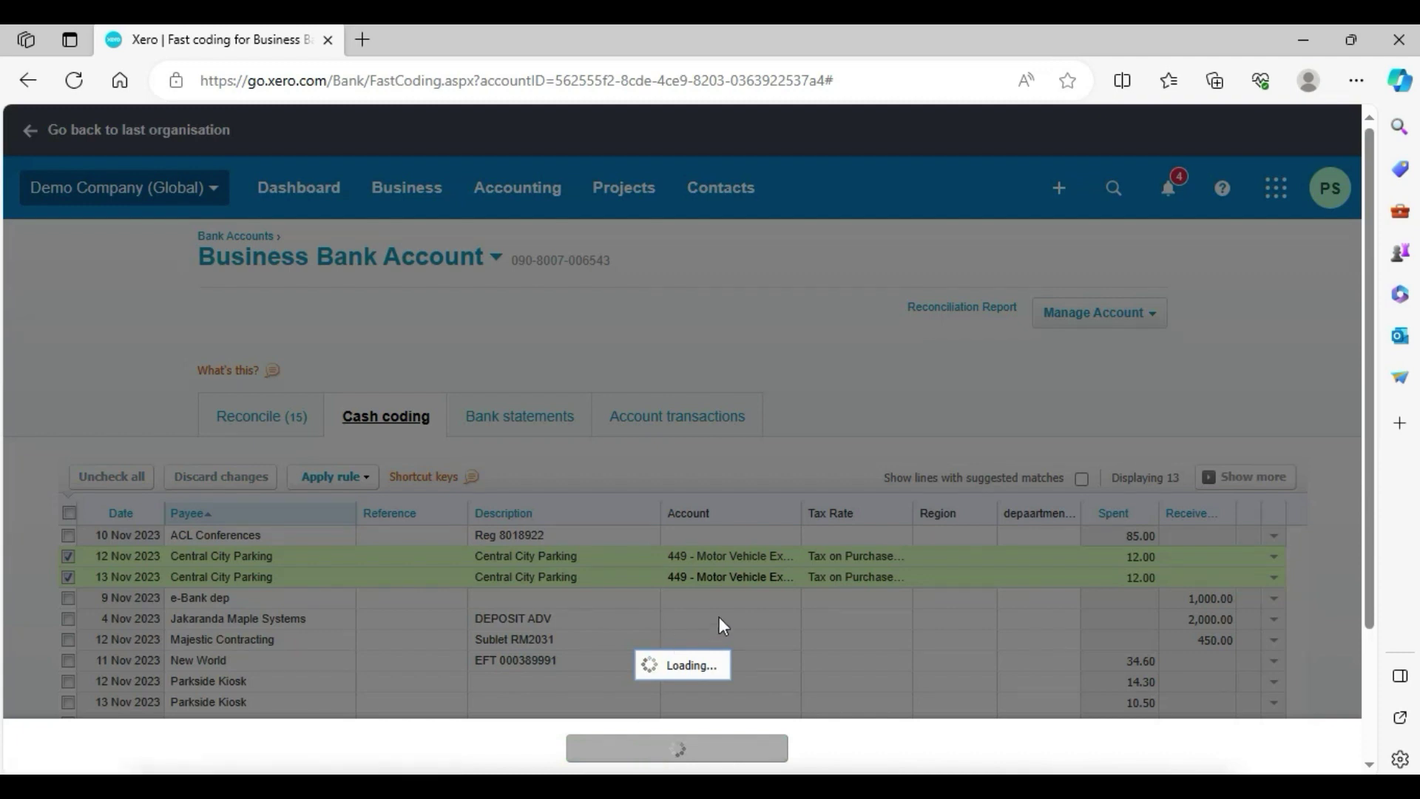
Code the 12 Nov 2023 Majestic Contracting line to account 453 - Office Expenses
left_click(766, 489)
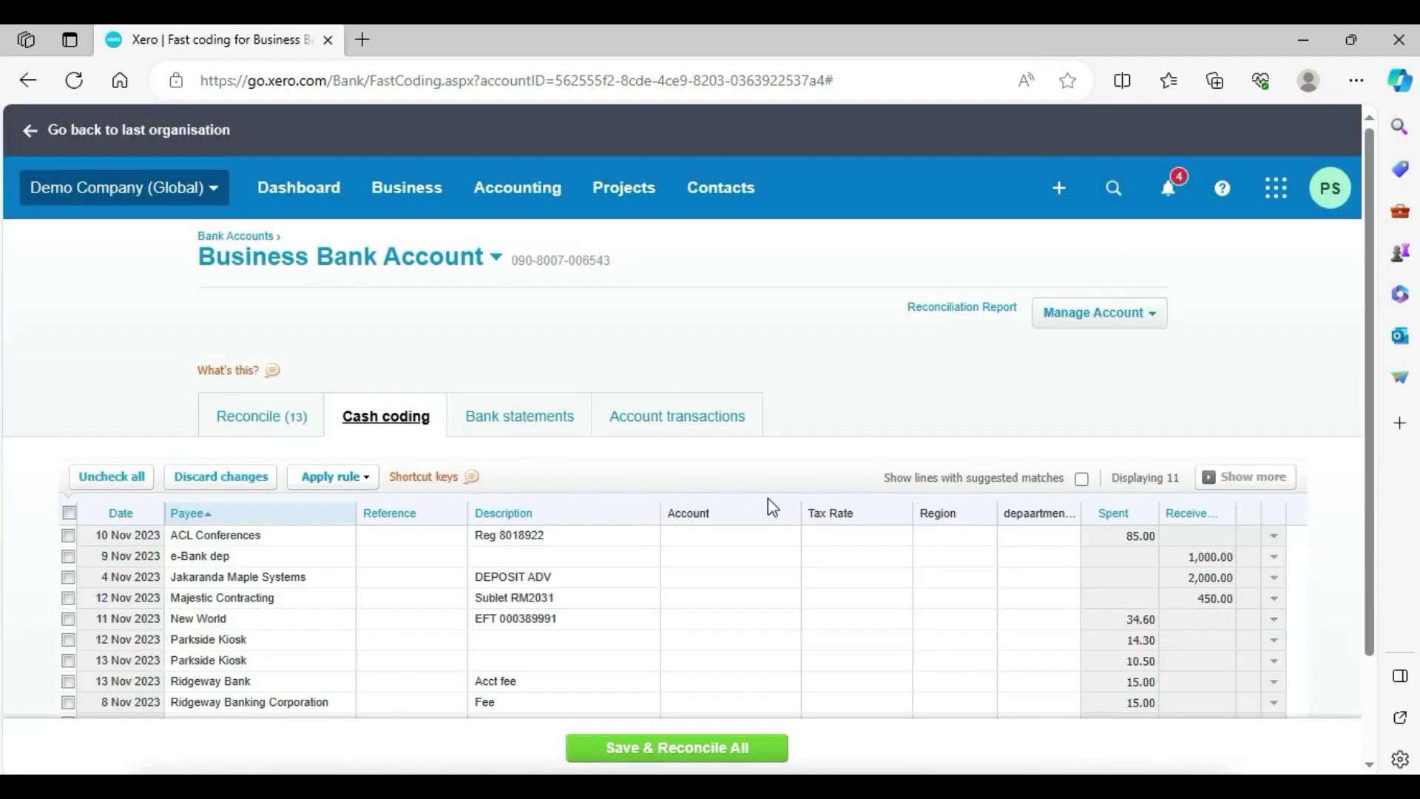
scroll(1376, 351, "down", 1)
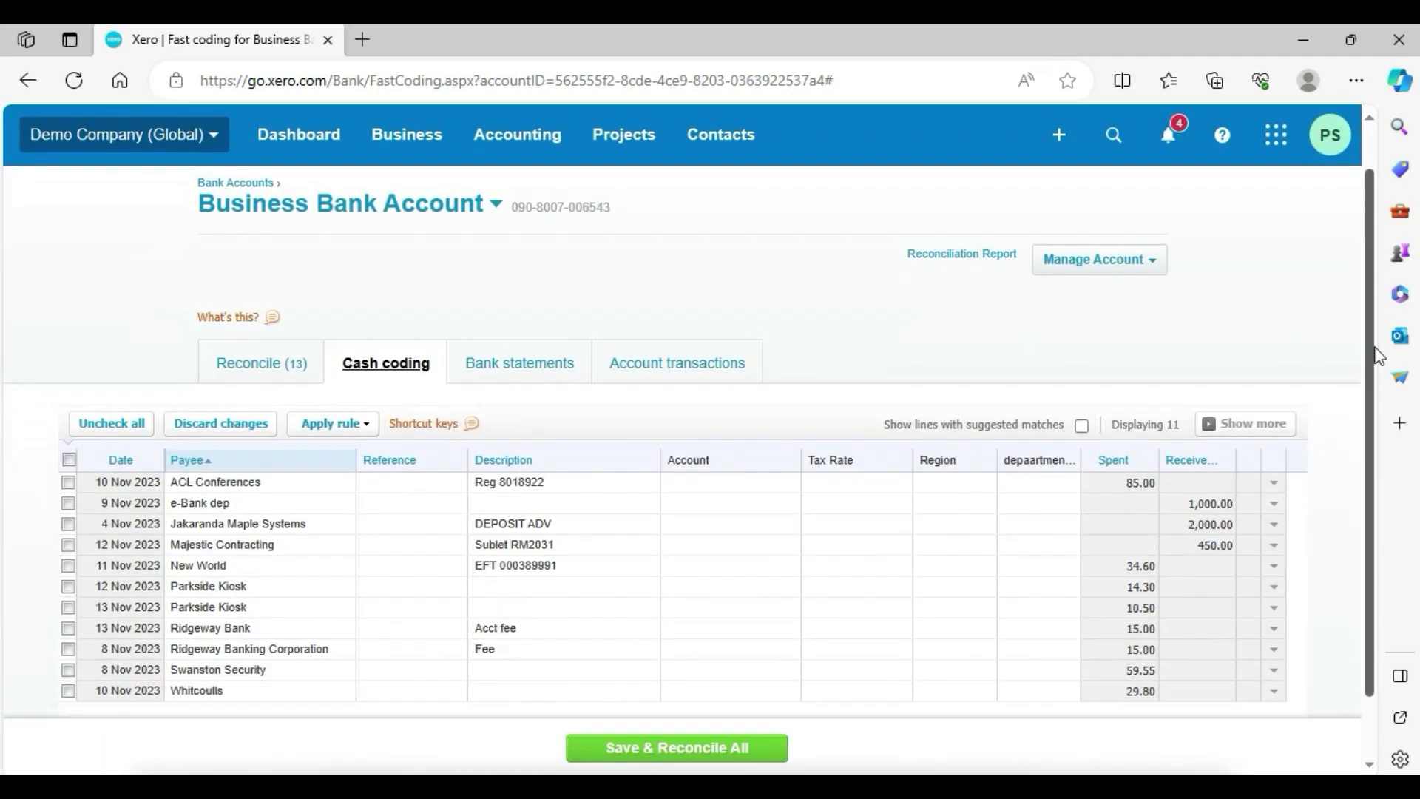
scroll(1377, 355, "down", 1)
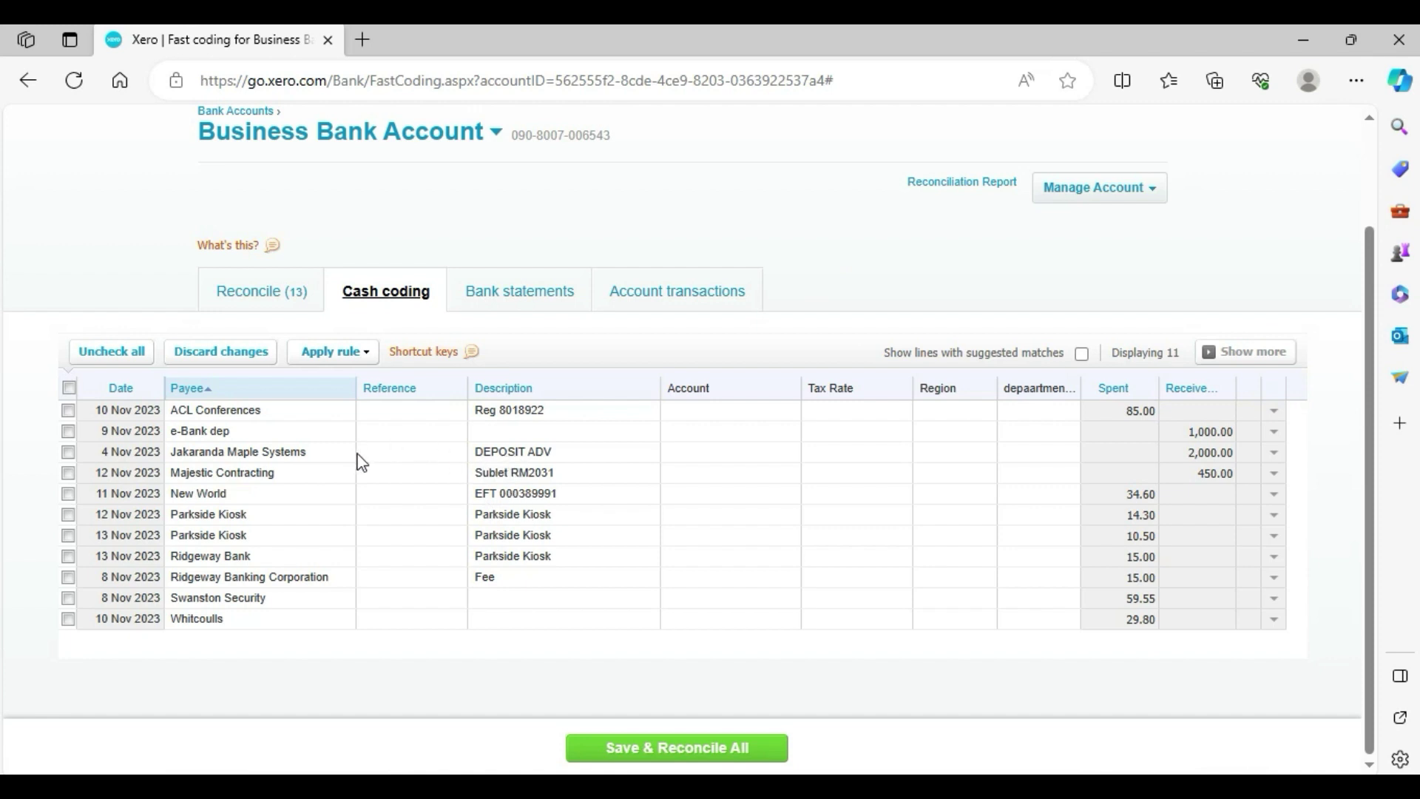
left_click(713, 453)
left_click(729, 492)
left_click(719, 474)
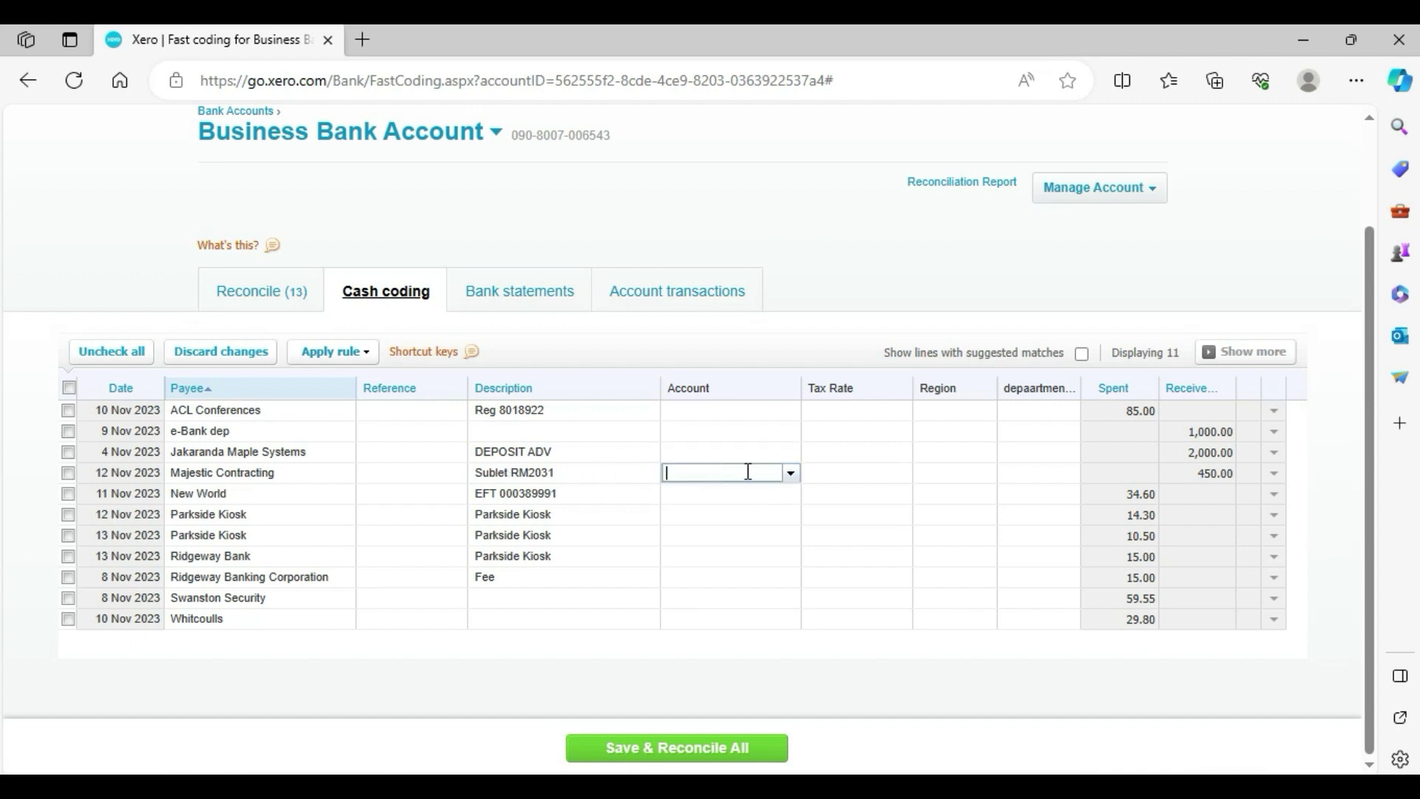
left_click(792, 474)
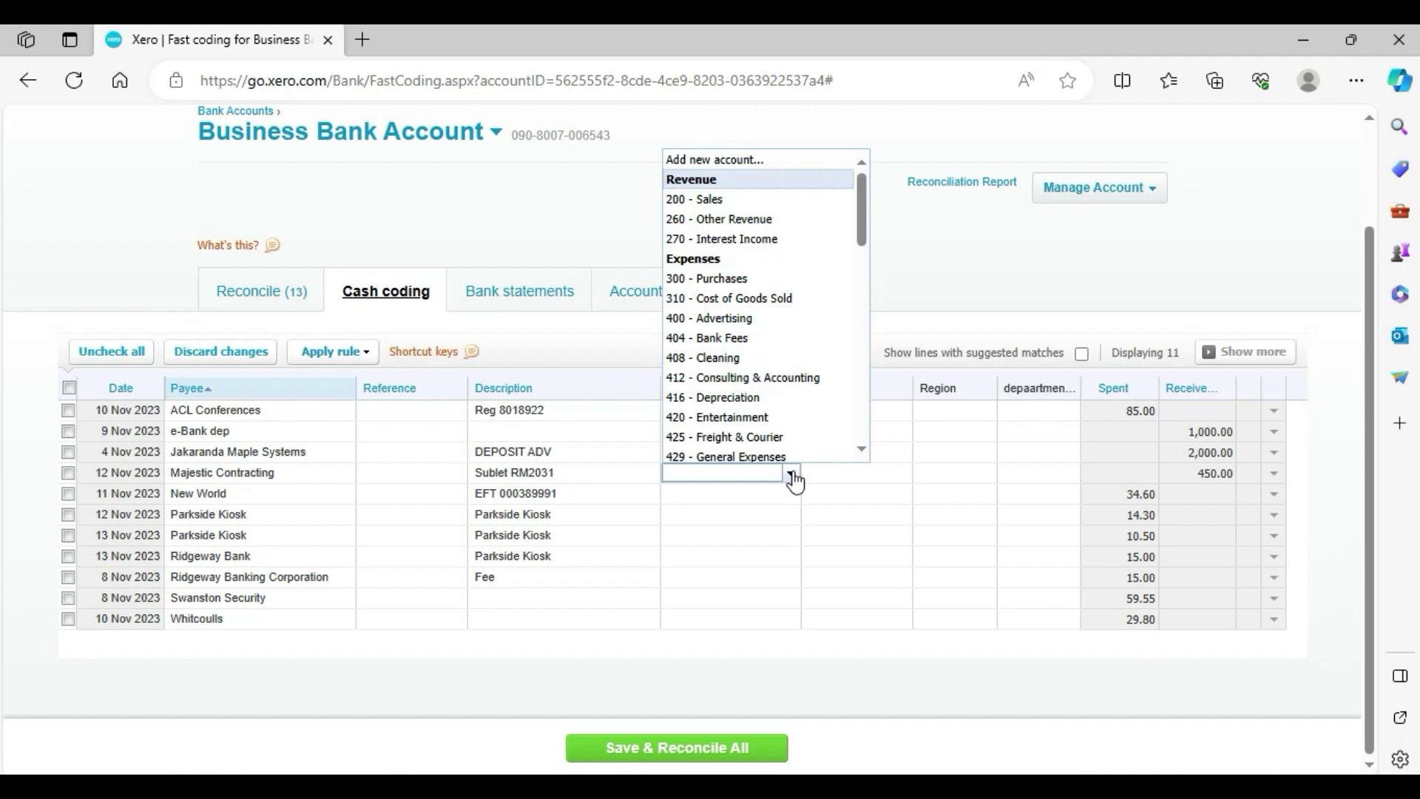
type("e")
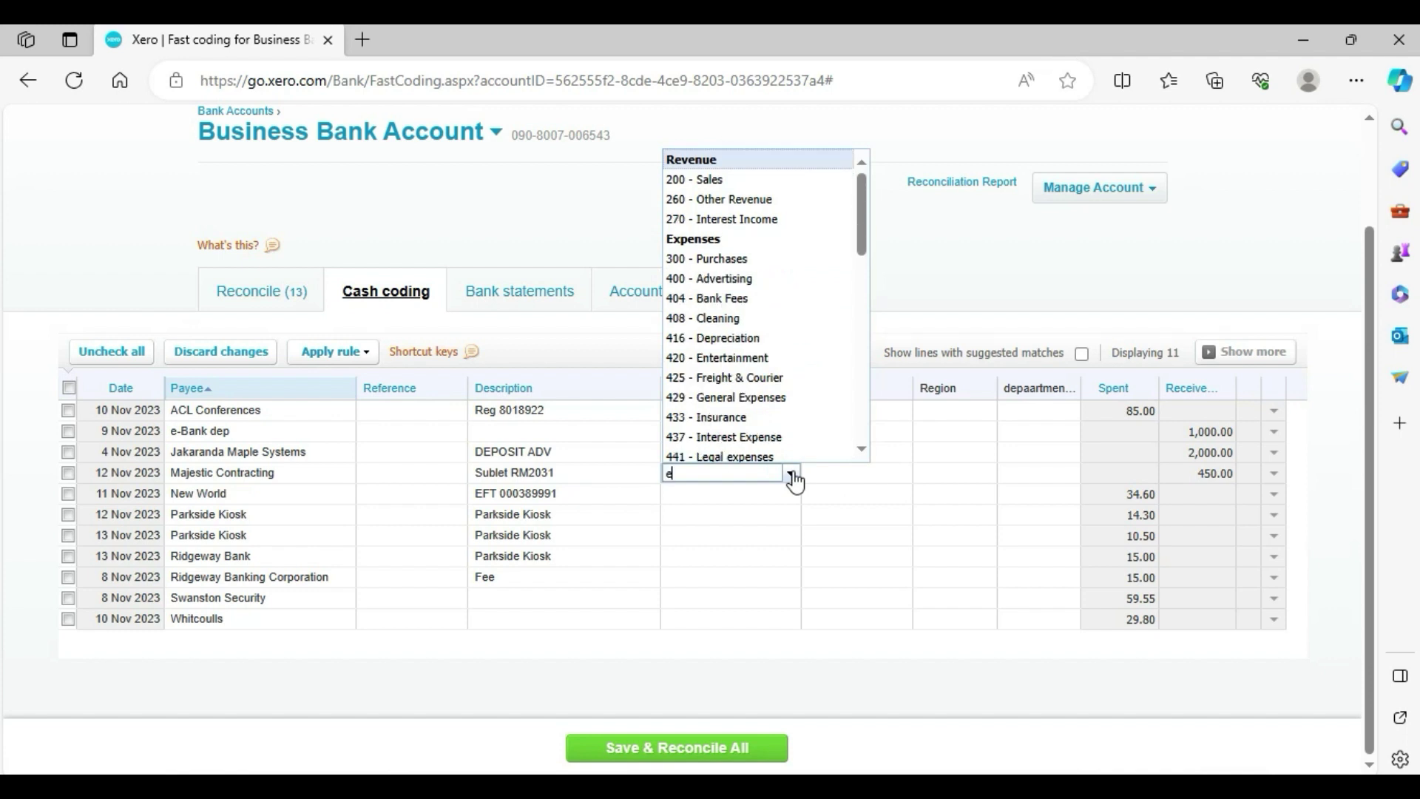
type("x")
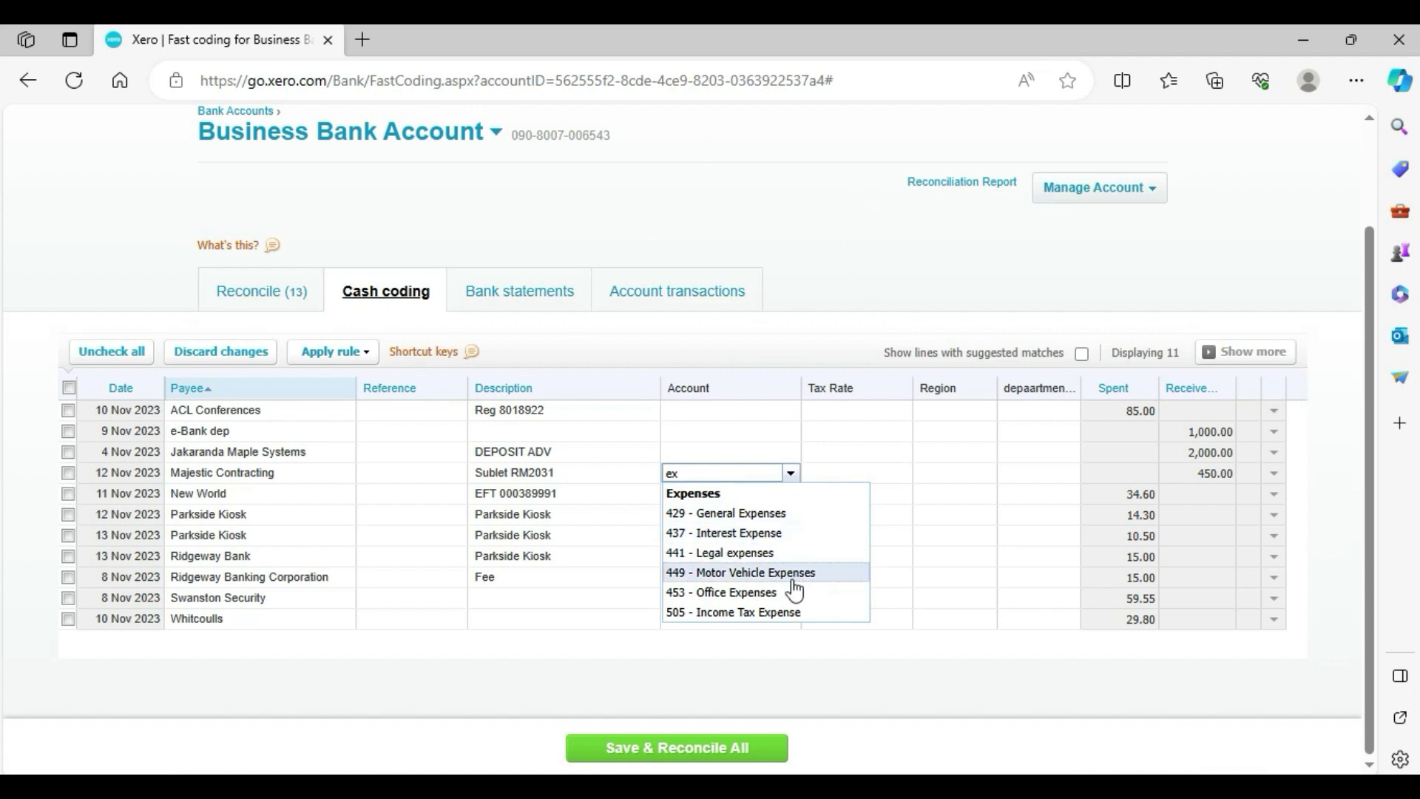
left_click(777, 592)
Code the 11 Nov 2023 New World line to account 453 - Office Expenses
key("Down")
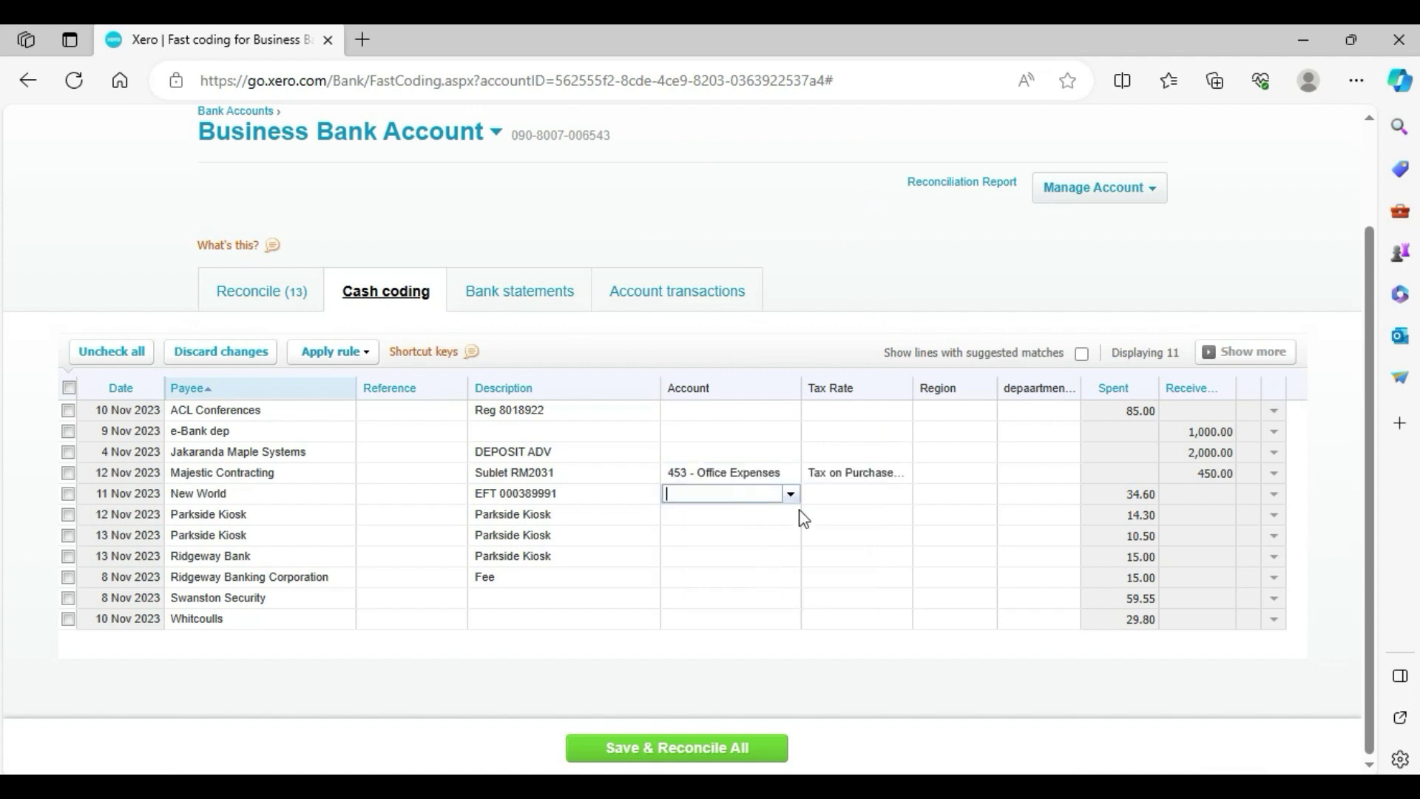
left_click(791, 496)
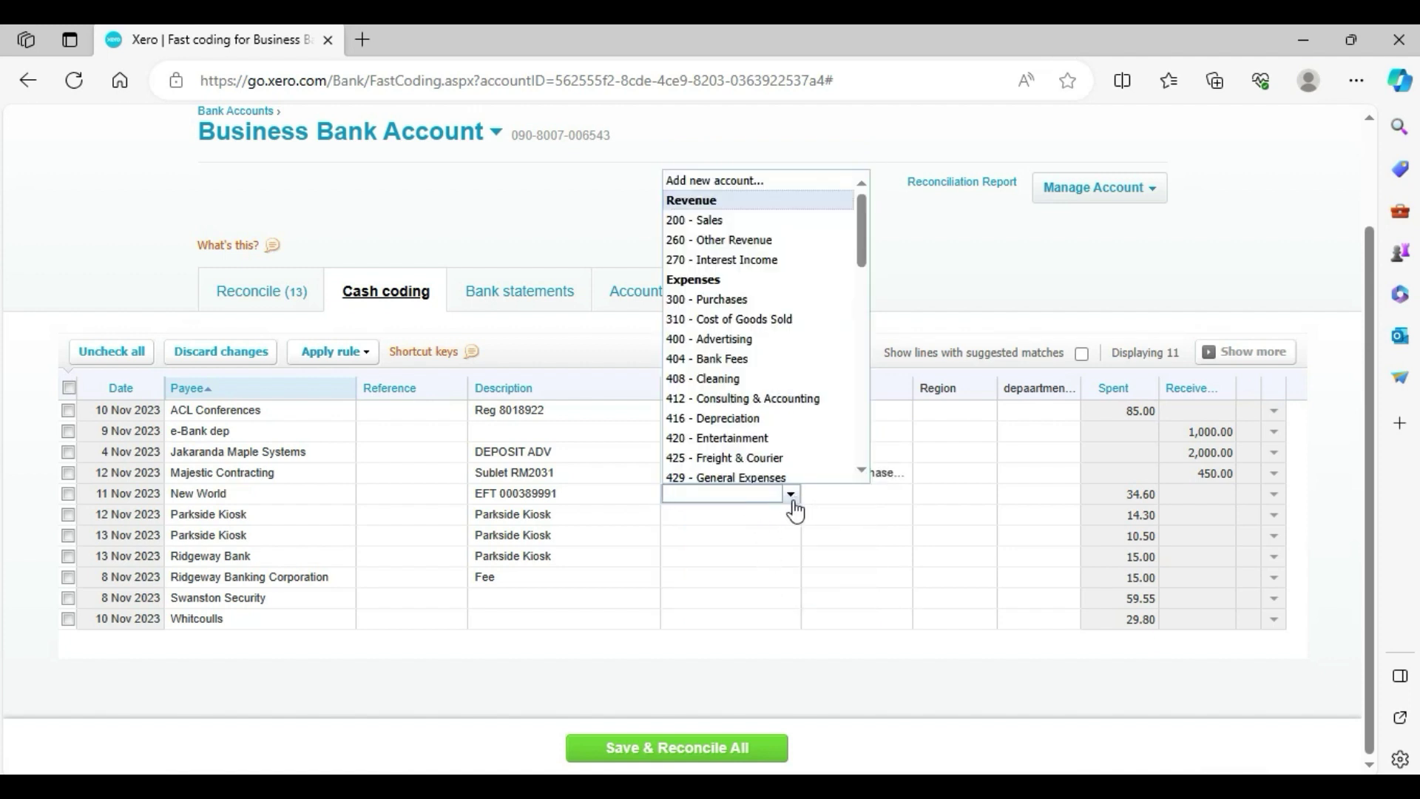
type("offi")
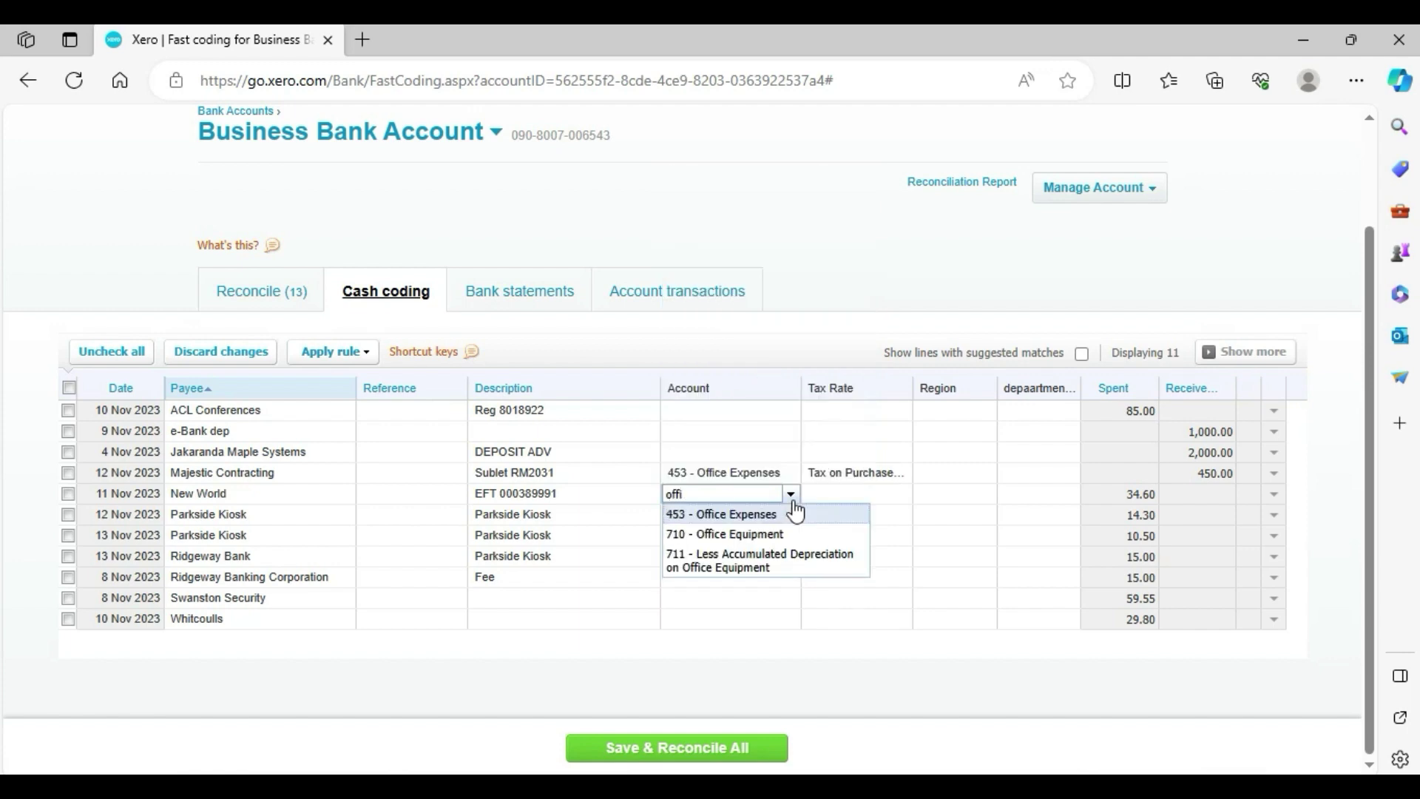
type("c")
left_click(795, 514)
Code the 12 Nov 2023 Parkside Kiosk line to account 453 - Office Expenses
left_click(780, 516)
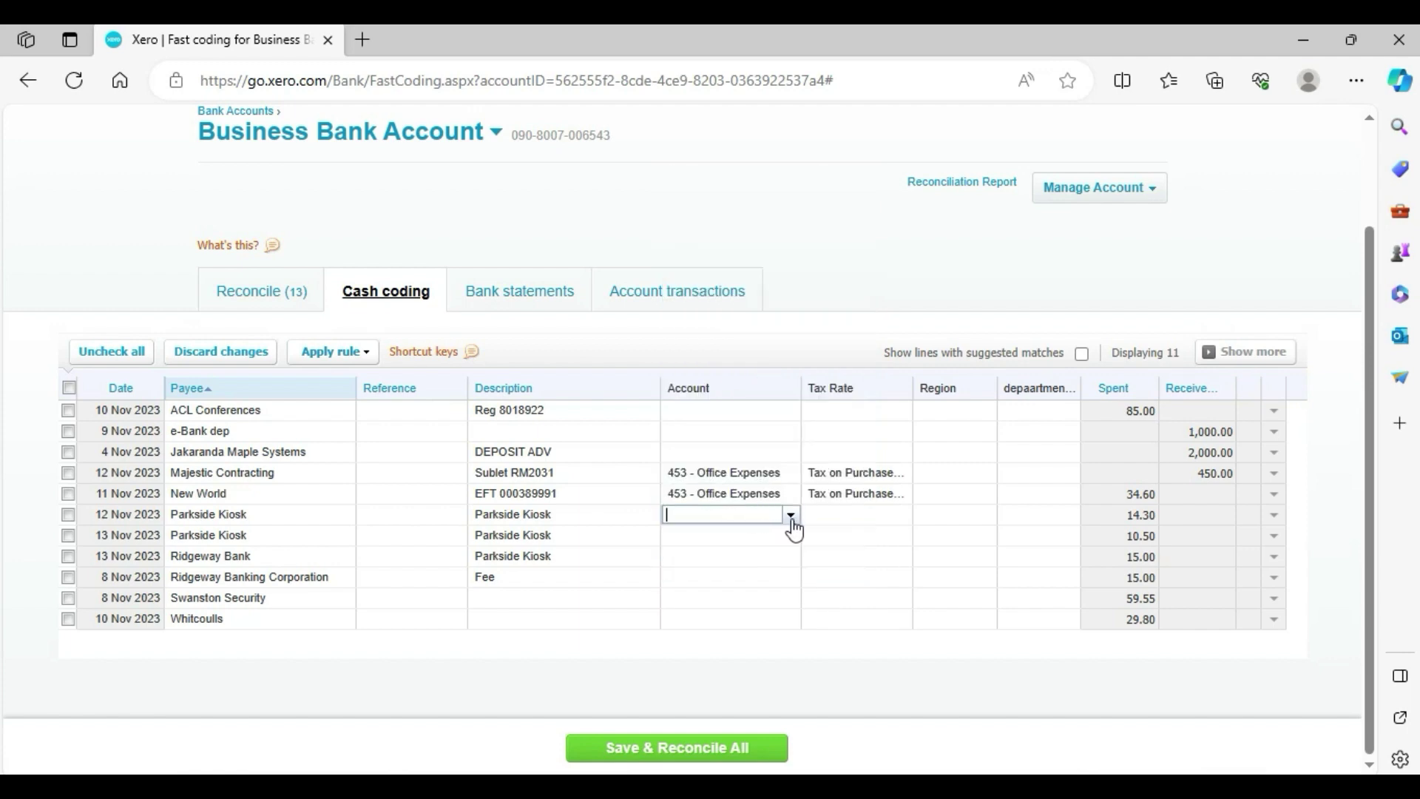
left_click(791, 516)
type("o")
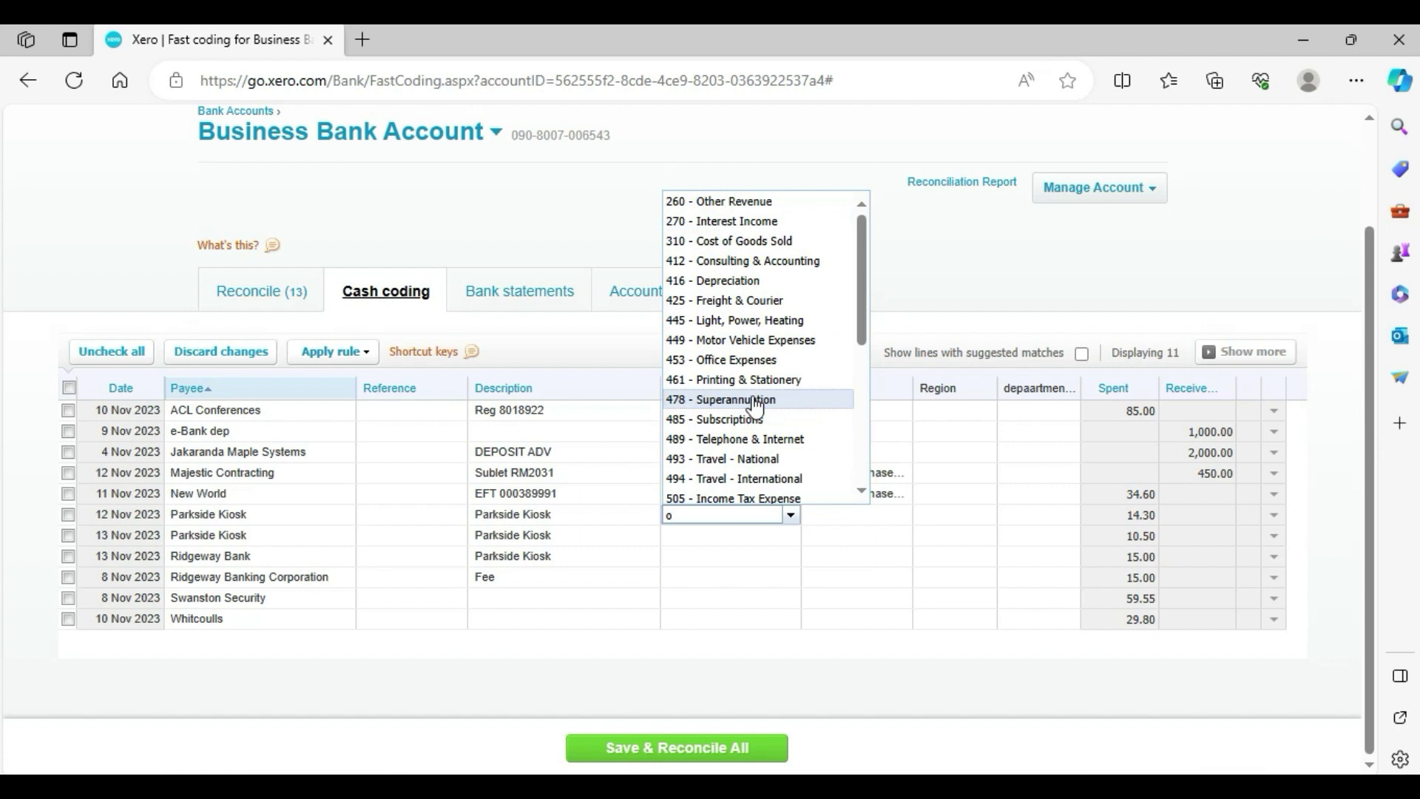
type("ff")
left_click(755, 533)
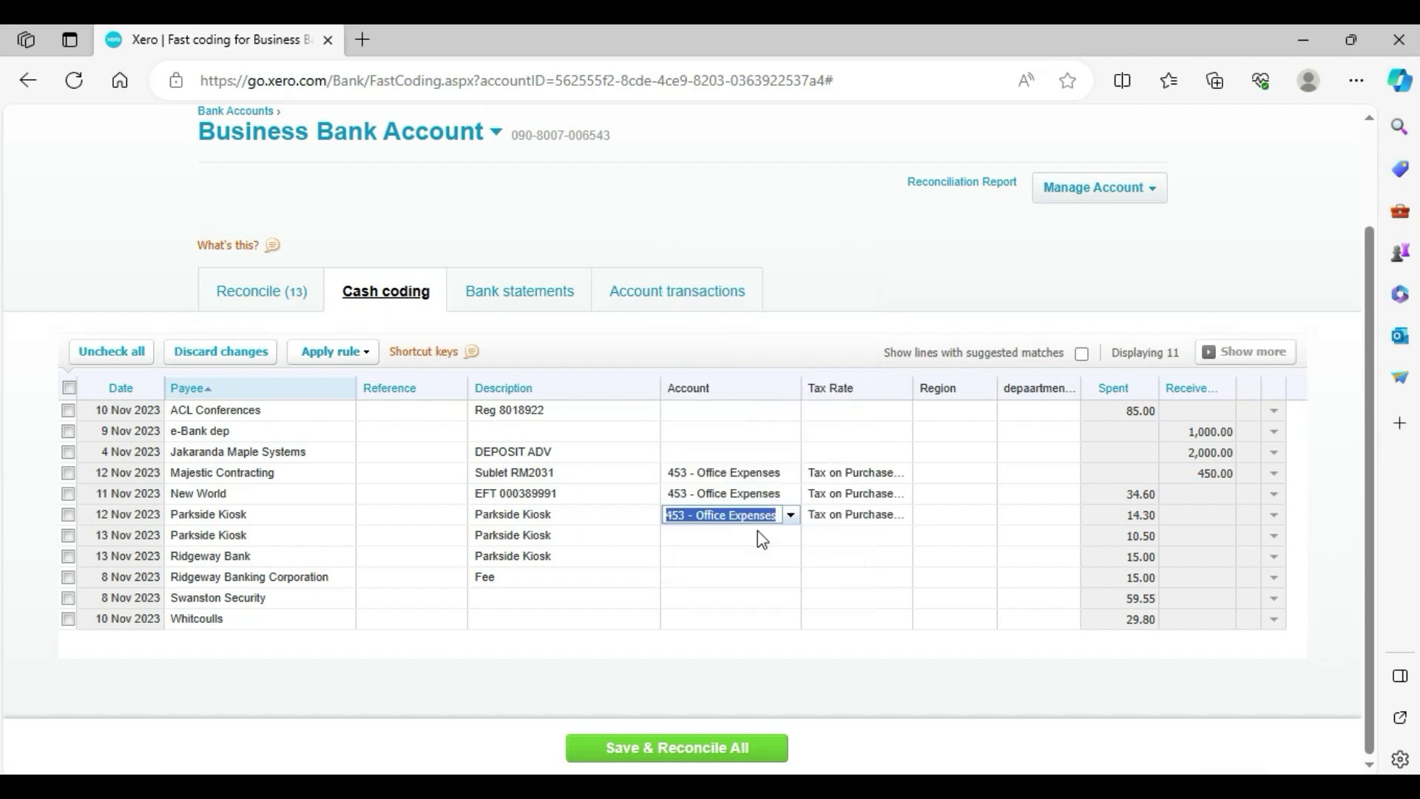
Code the 13 Nov 2023 Parkside Kiosk line to account 453 - Office Expenses
left_click(750, 534)
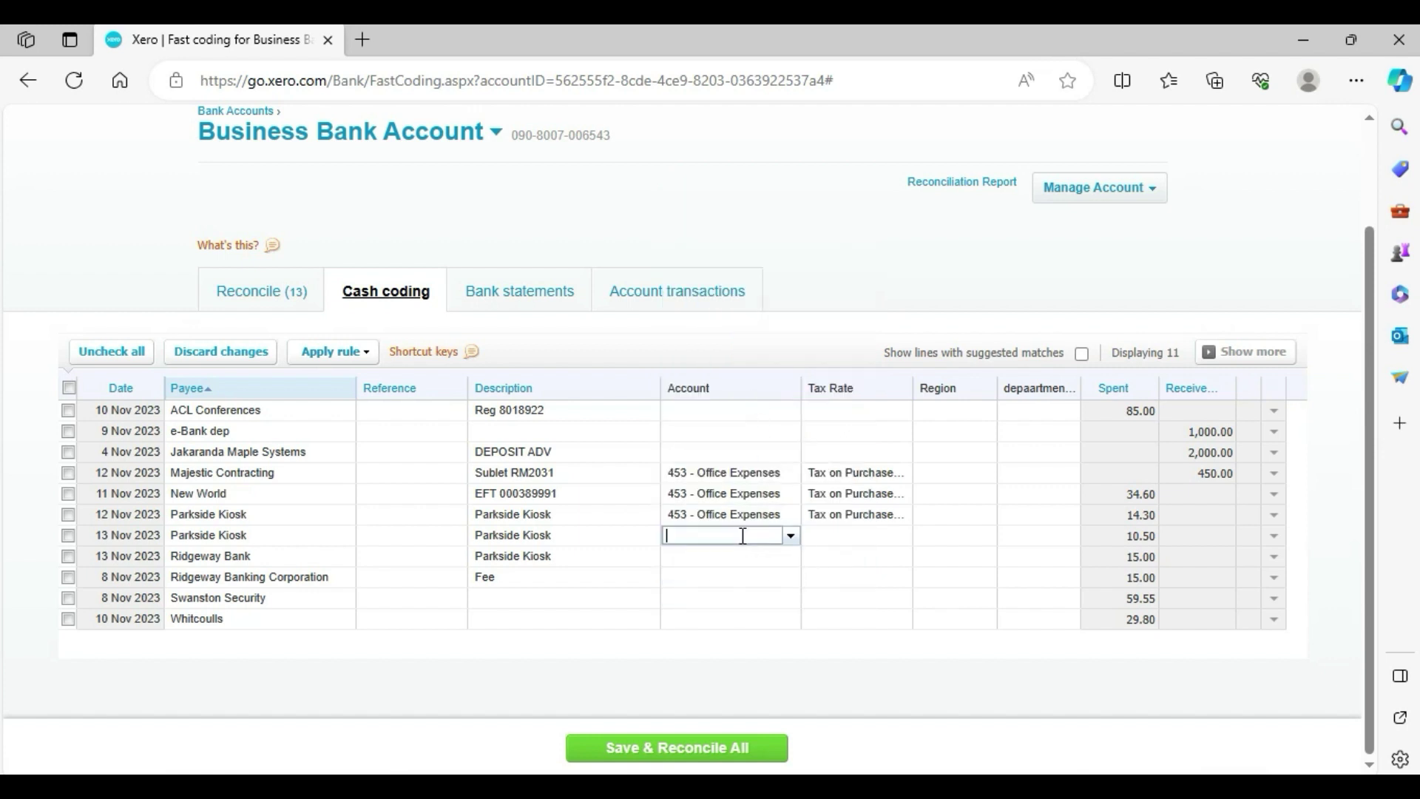
left_click(792, 538)
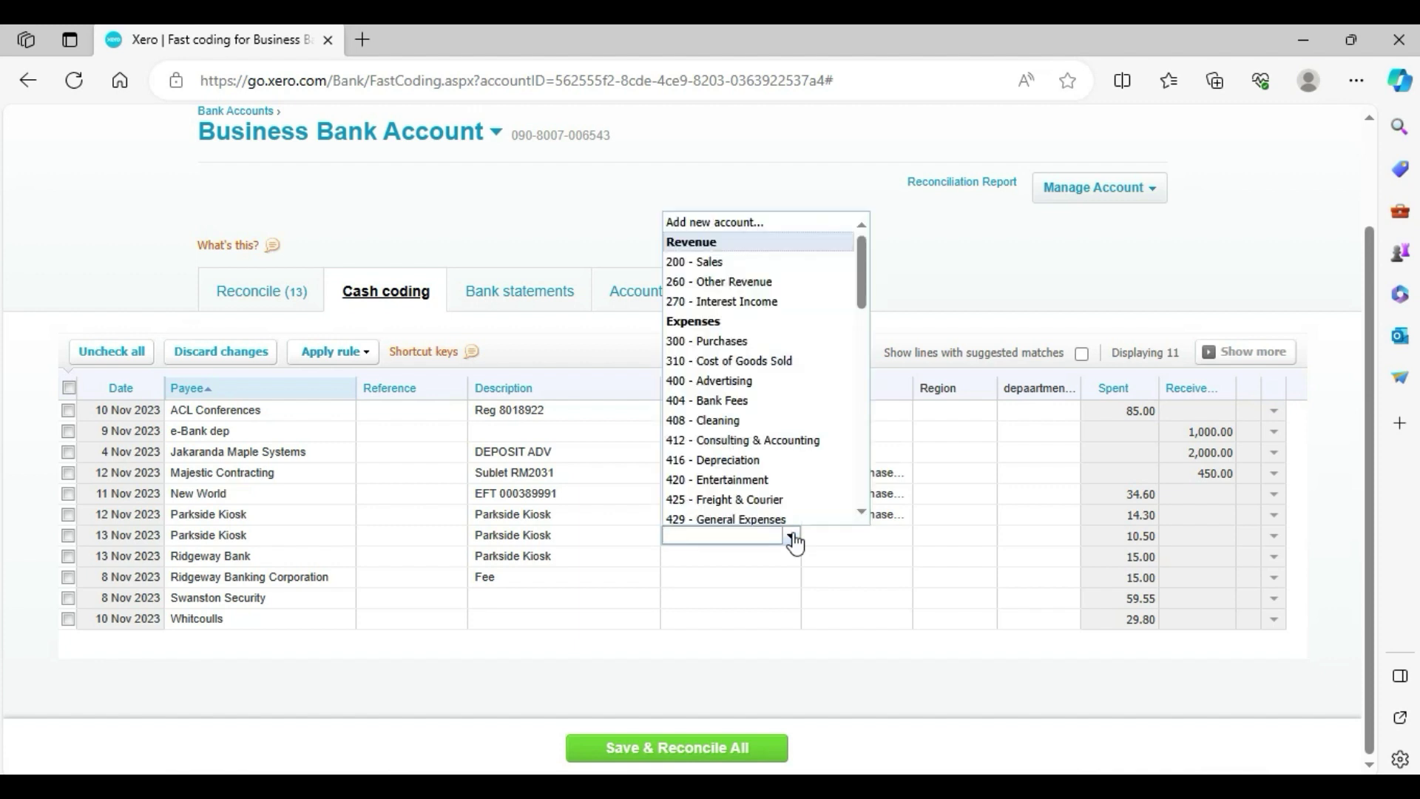
type("off")
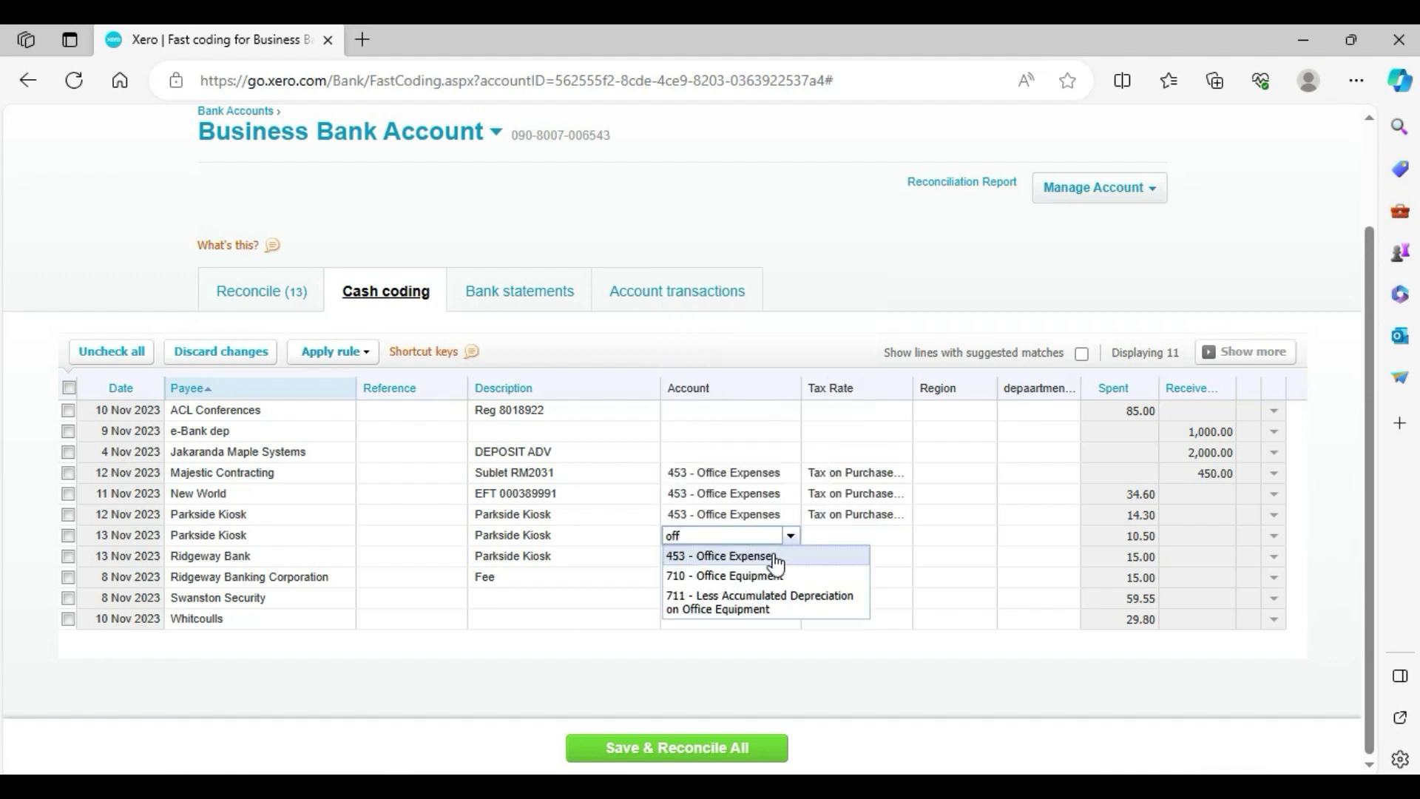
left_click(775, 564)
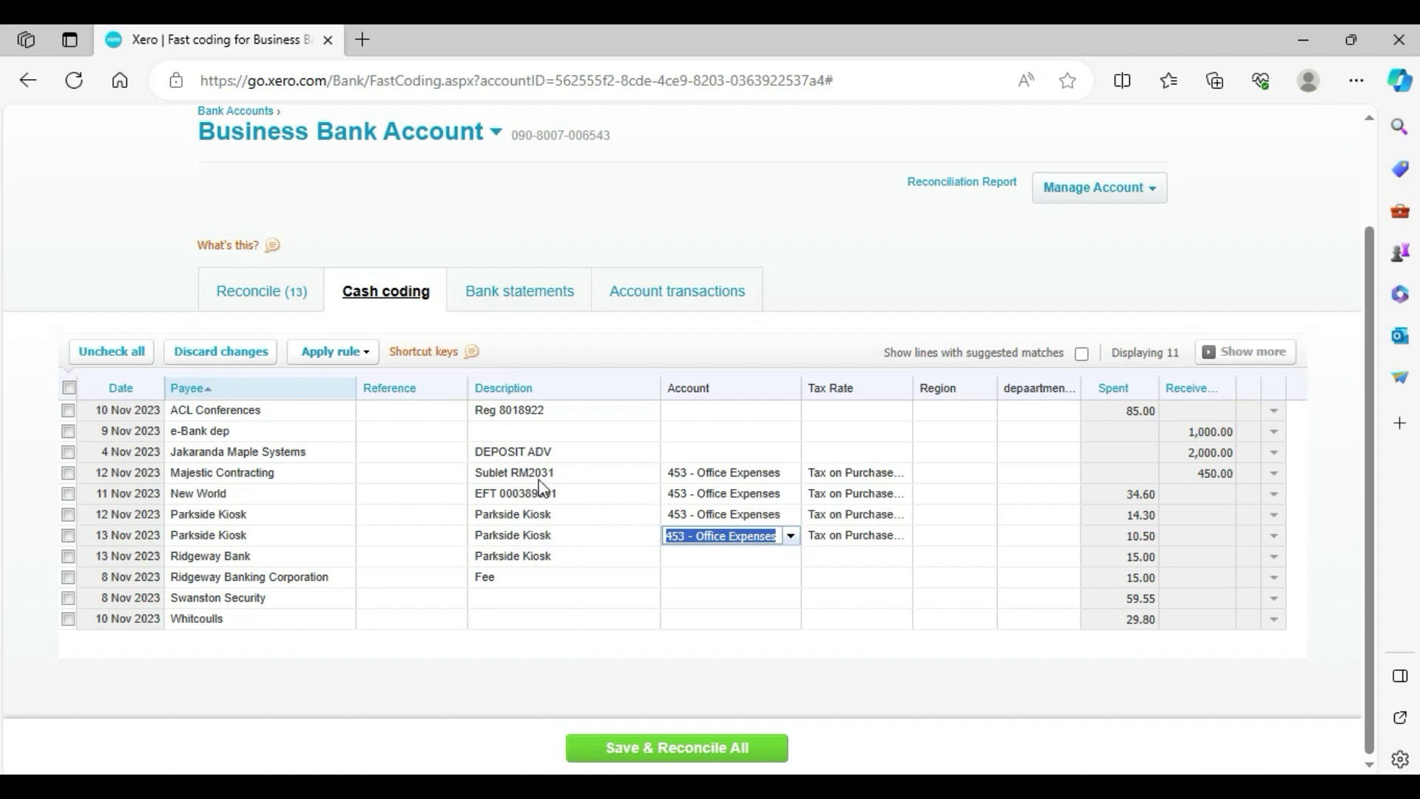
Select the Majestic Contracting, New World and both Parkside Kiosk lines, then save and reconcile them together
left_click(68, 474)
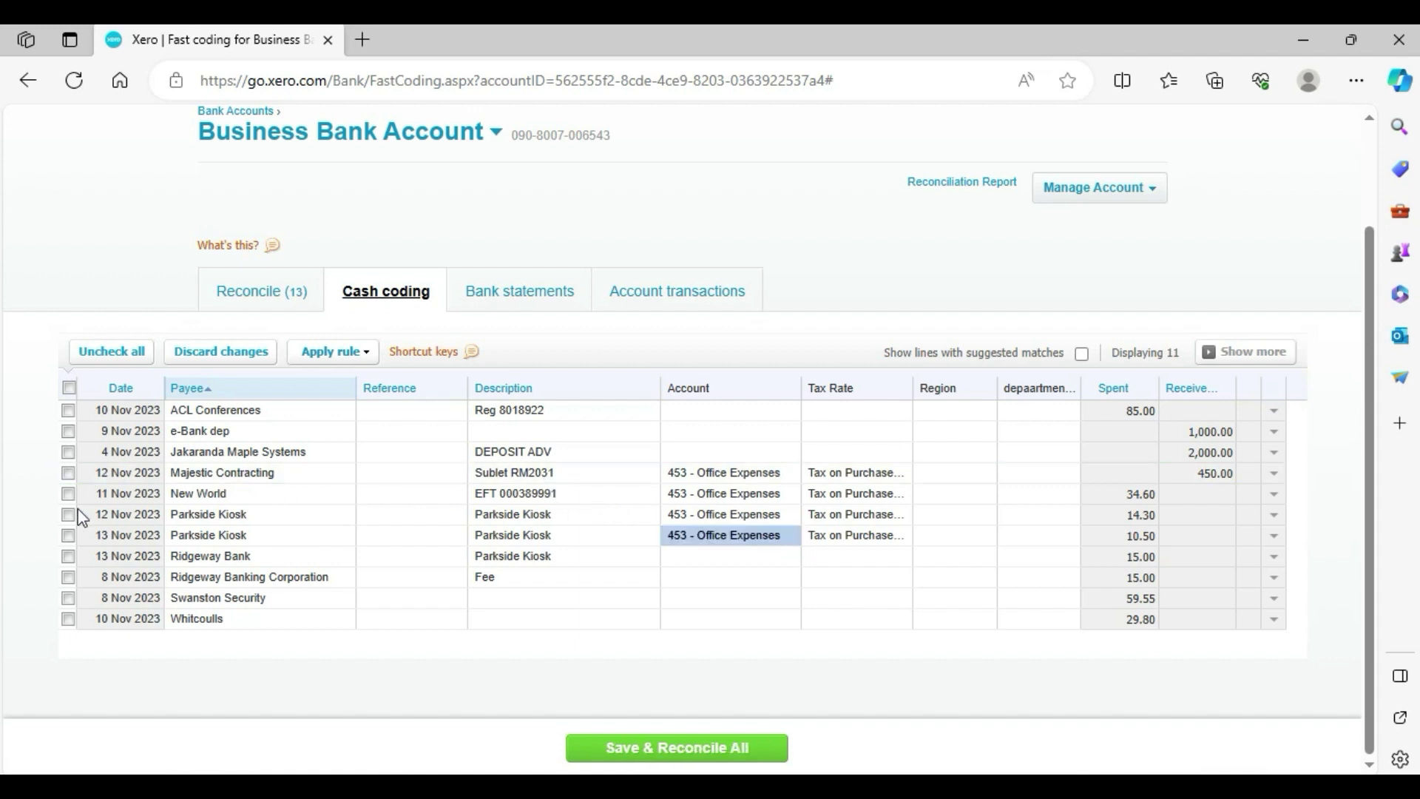
left_click(68, 494)
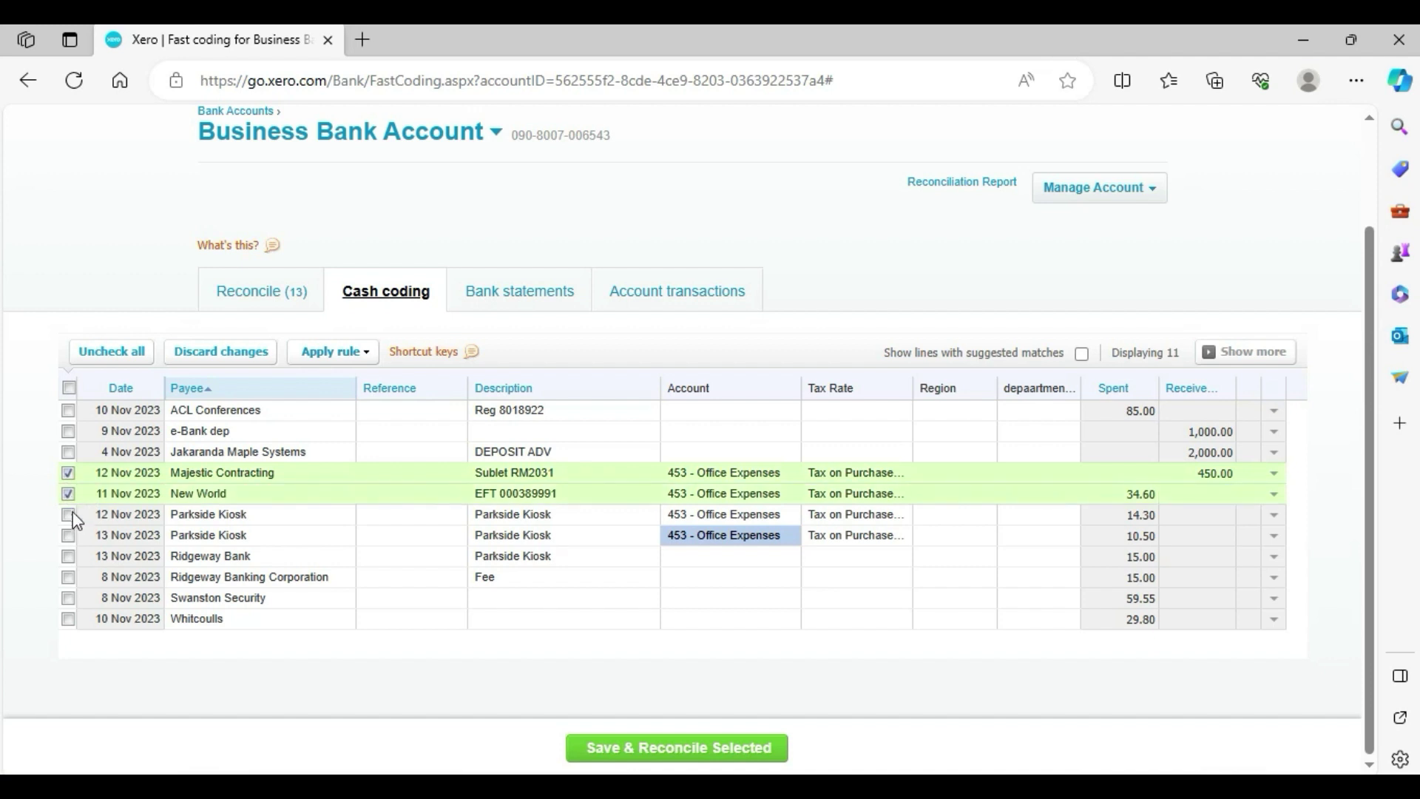
left_click(68, 514)
left_click(68, 535)
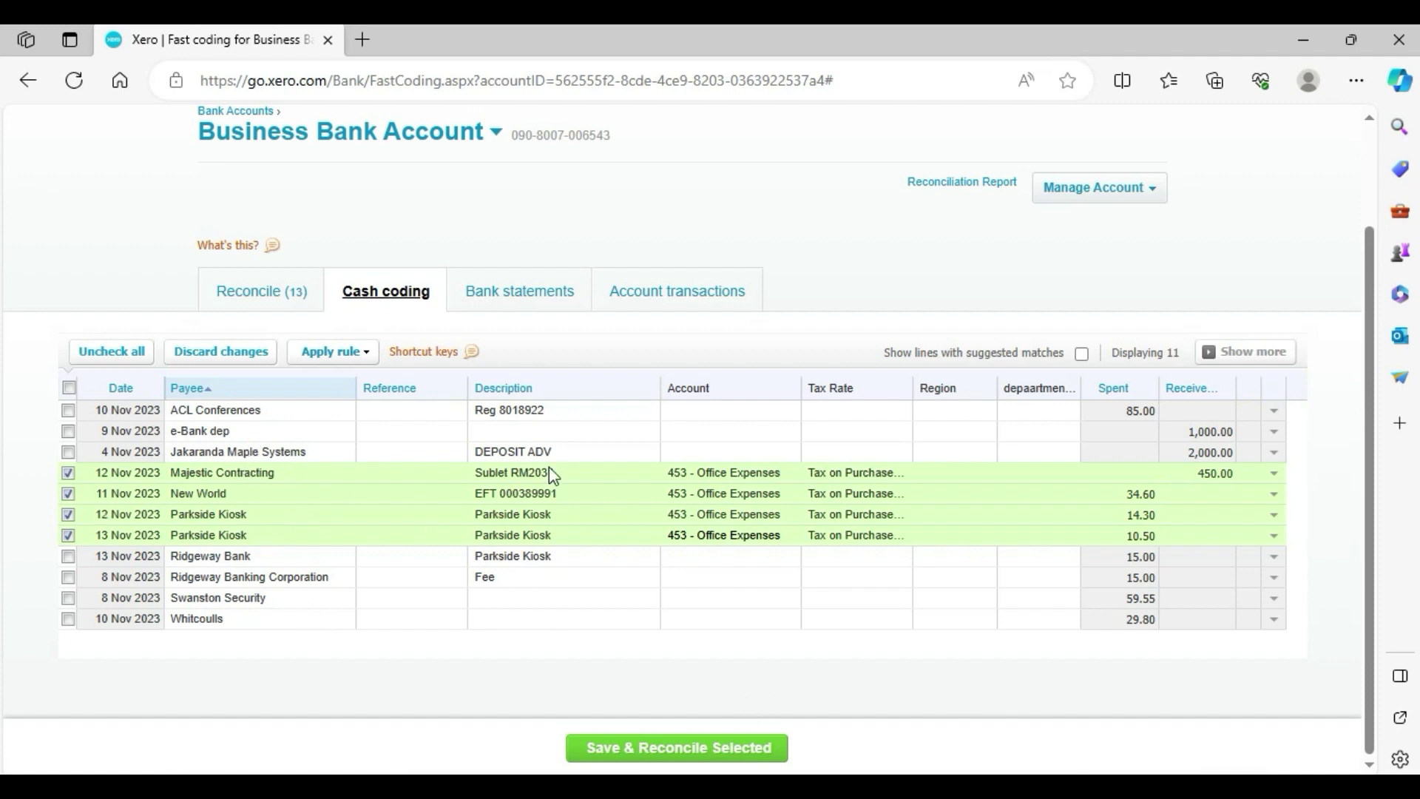
left_click(660, 749)
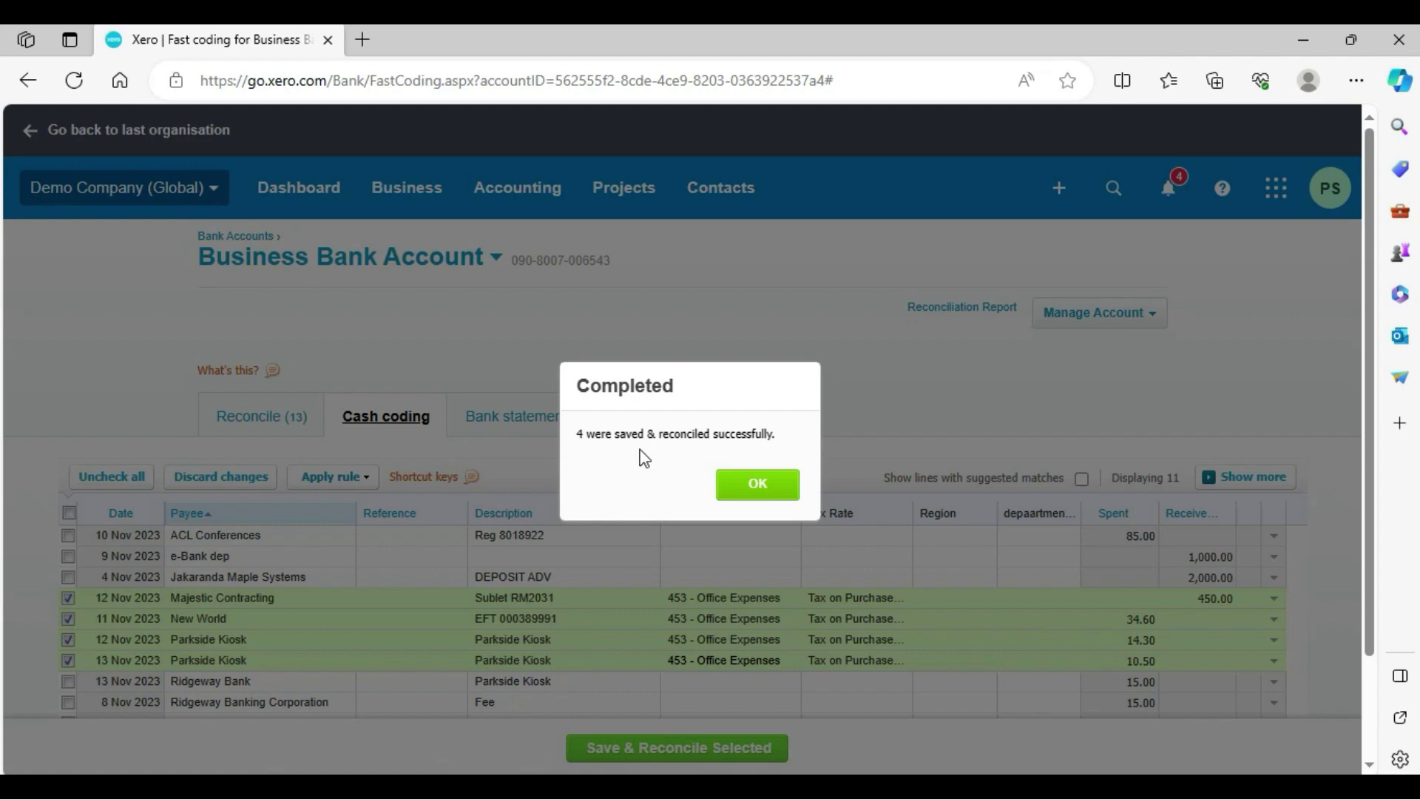
left_click(759, 486)
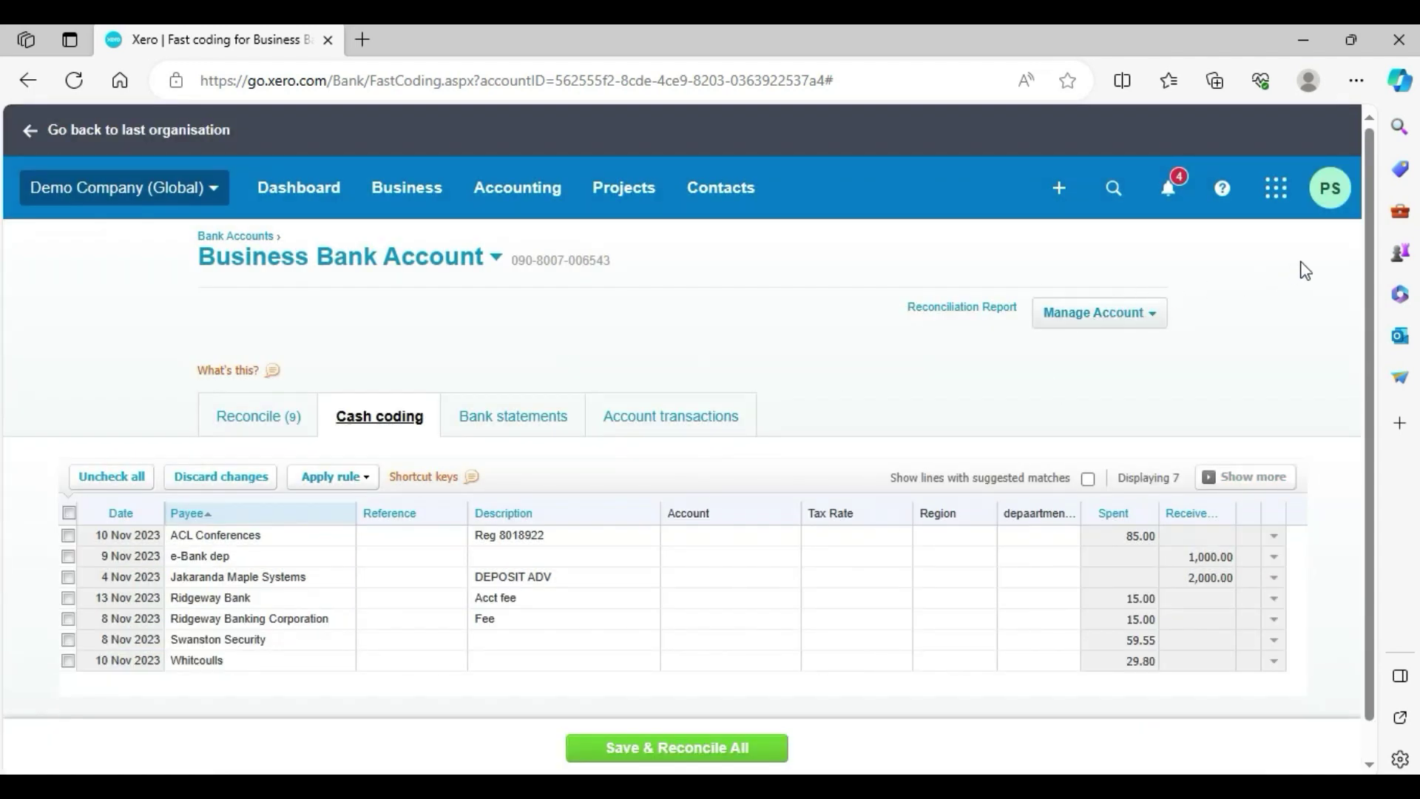
Review the remaining unreconciled statement lines in the reconcile view and return to cash coding
scroll(1370, 232, "down", 1)
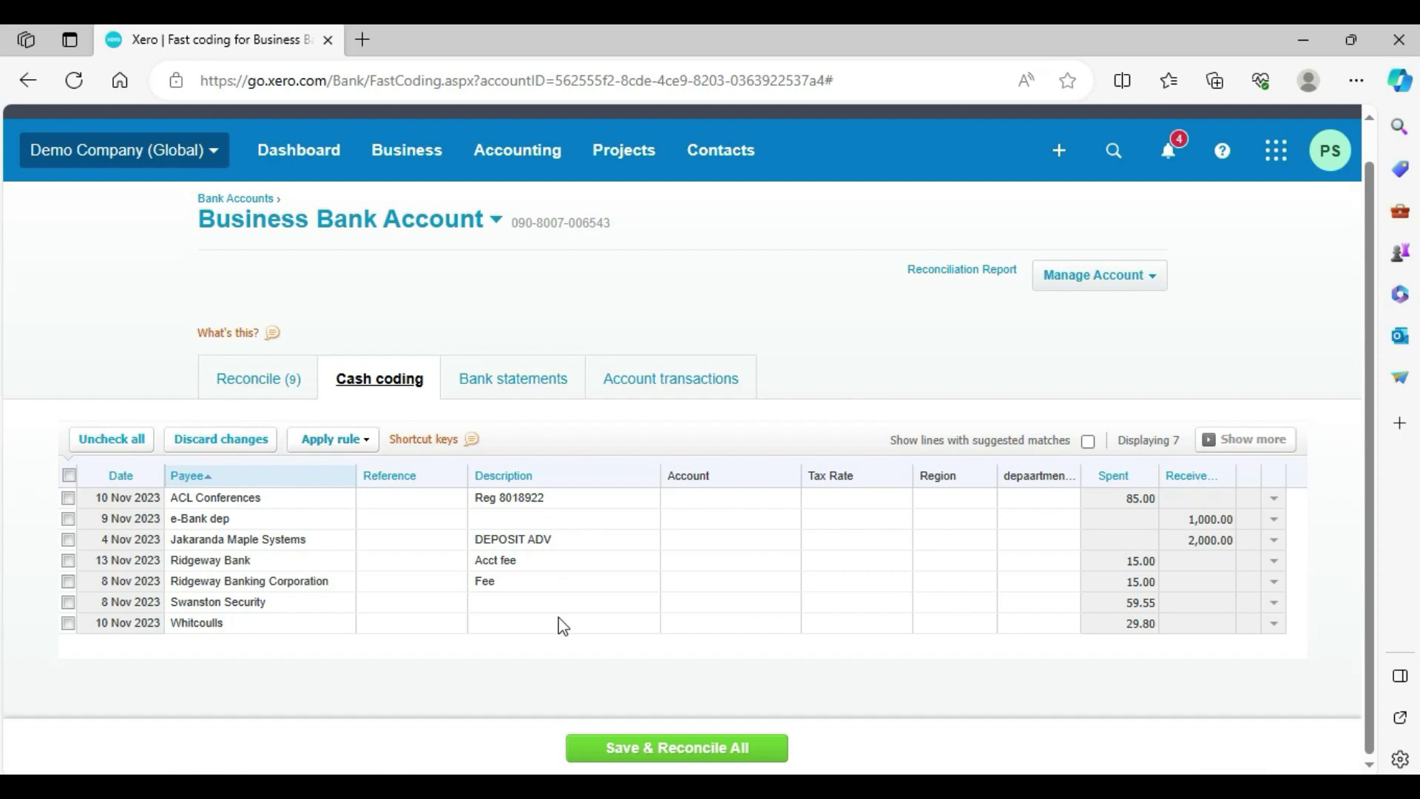
left_click(263, 387)
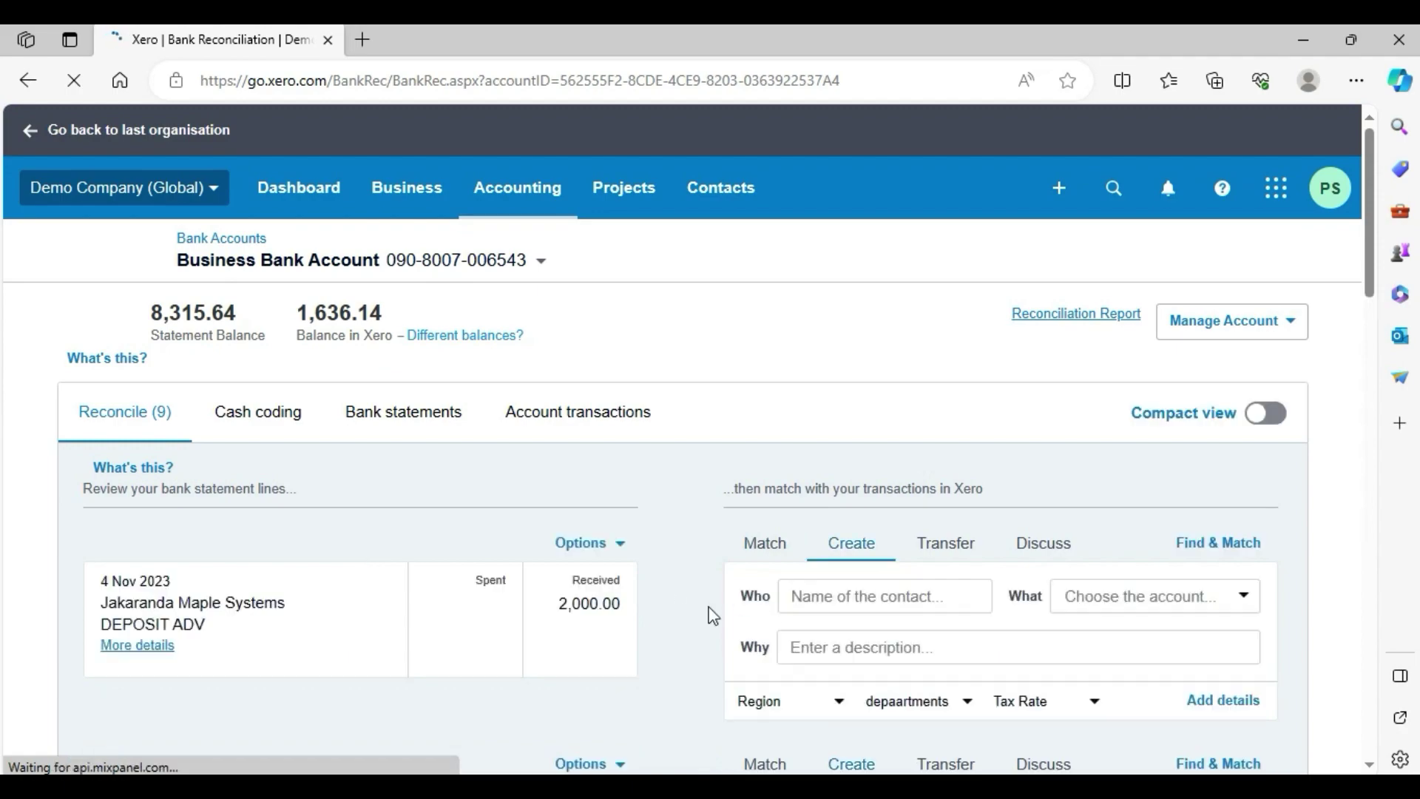
mouse_move(1369, 293)
left_mouse_down()
mouse_move(1385, 453)
mouse_move(1375, 276)
left_mouse_up()
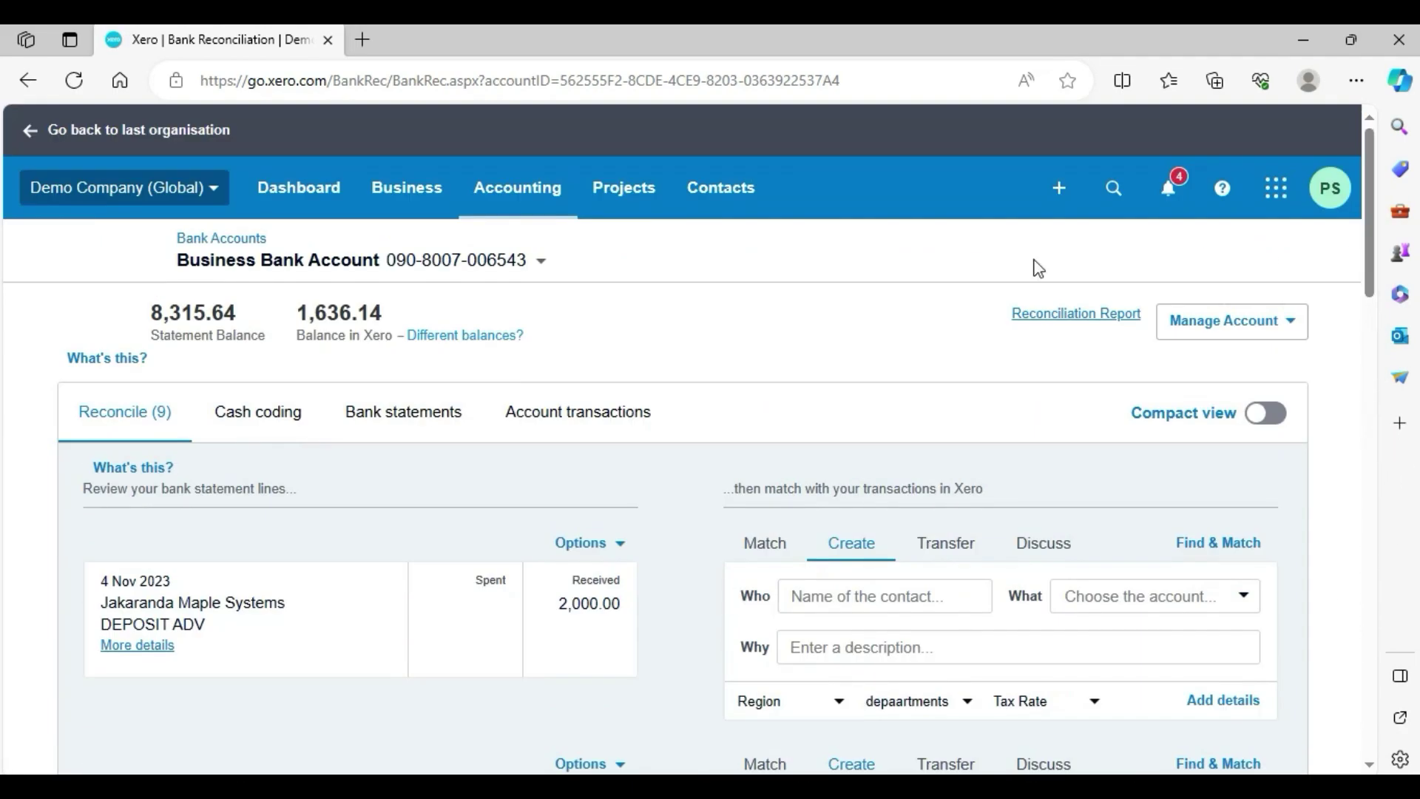
left_click(265, 418)
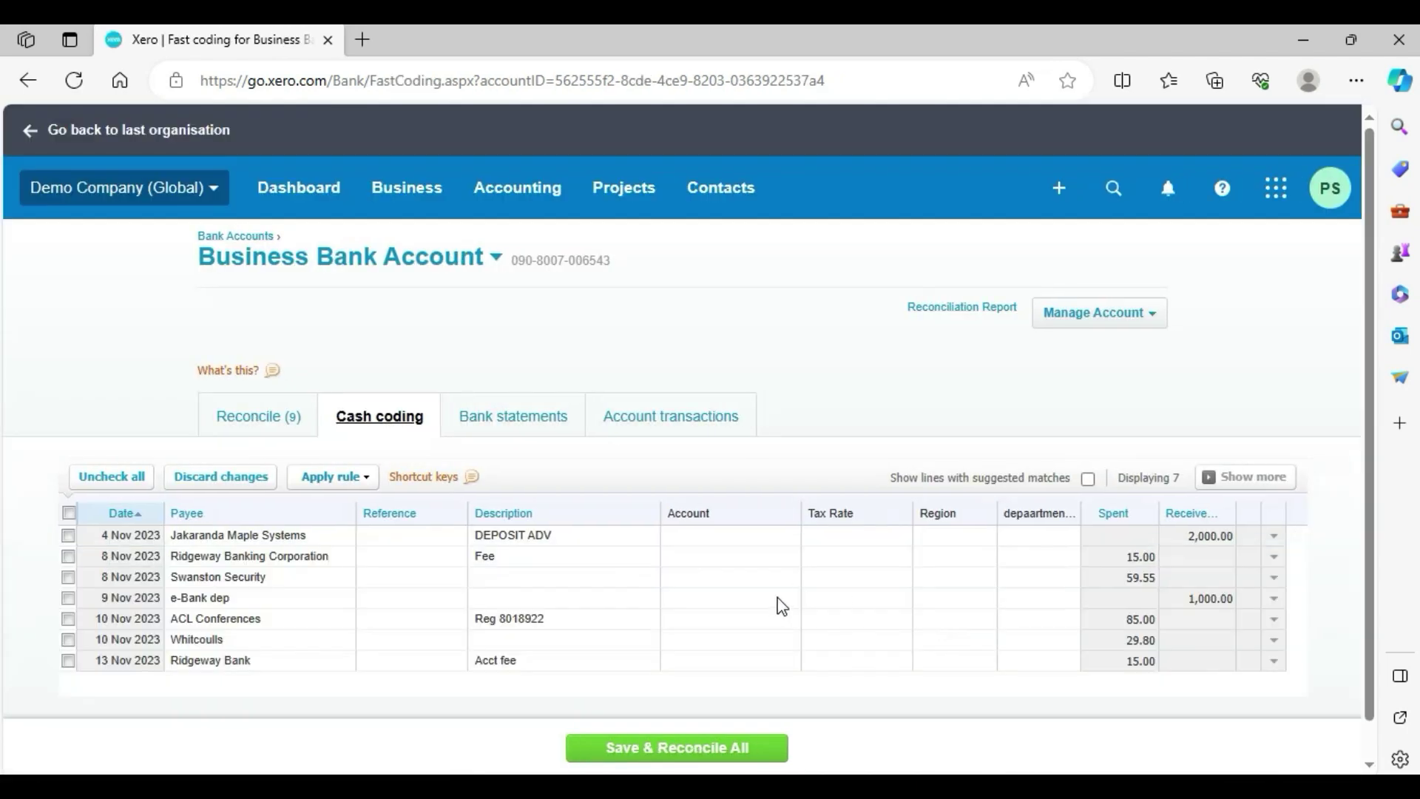
key("super")
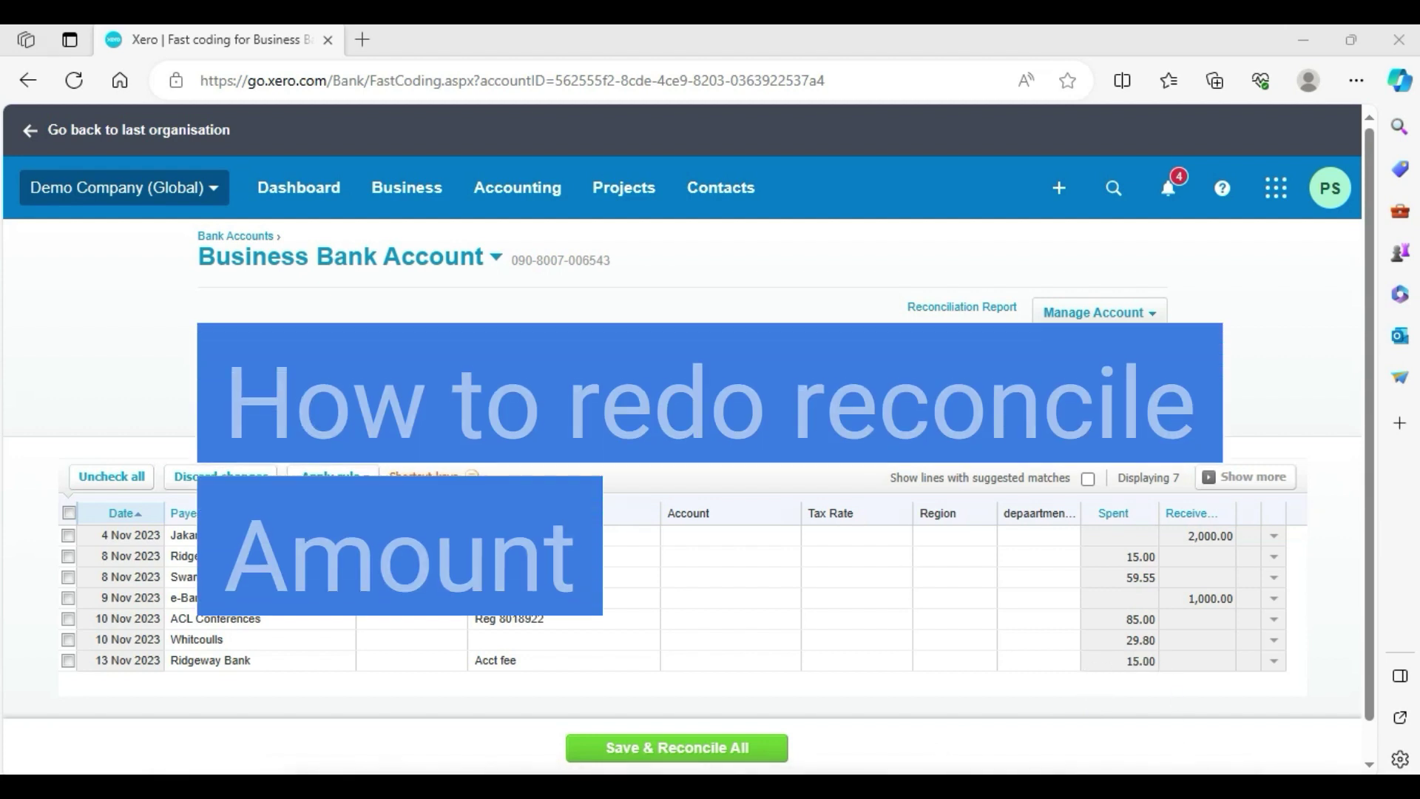
Find the reconciled 13 Nov 2023 7-Eleven payment among the account transactions and open its details
left_click(248, 420)
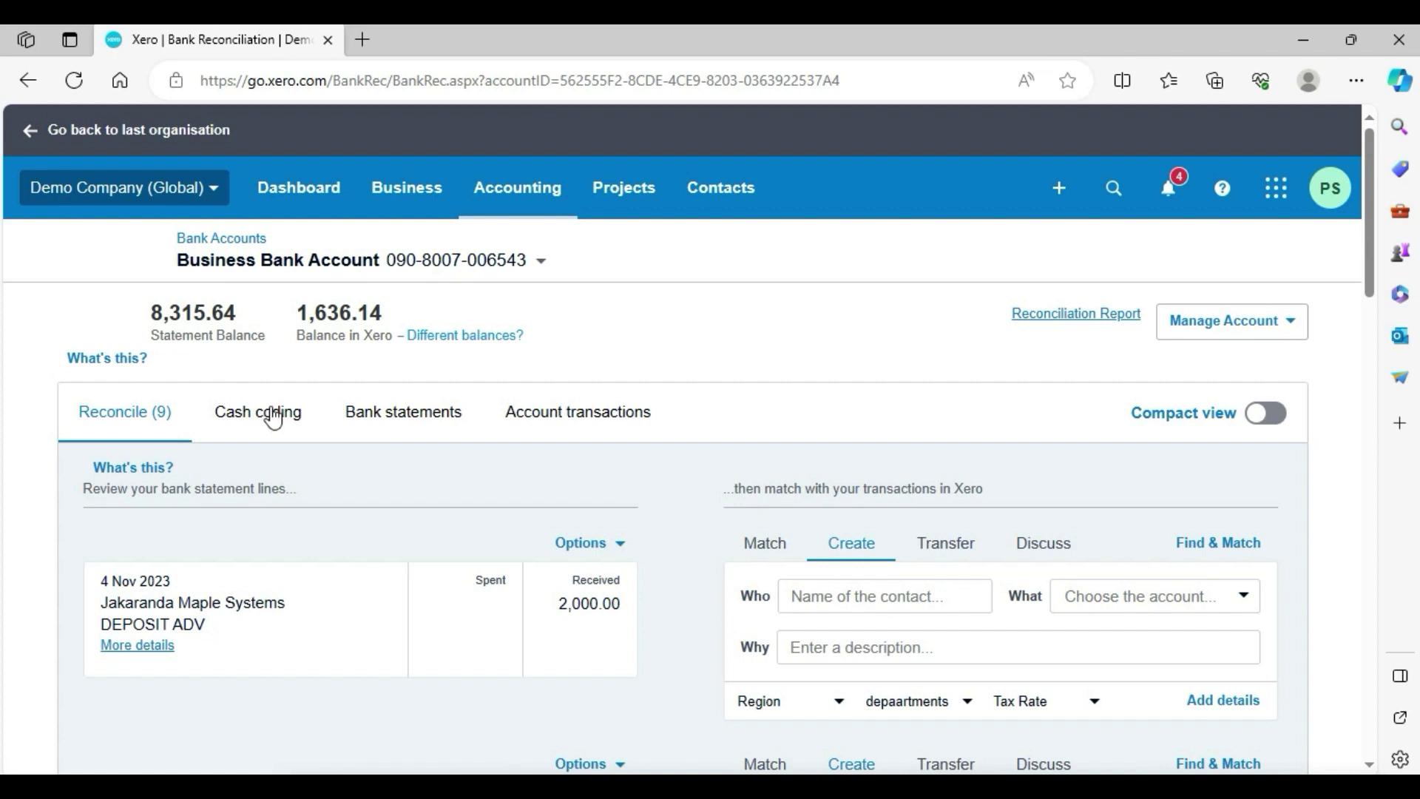
left_click(553, 420)
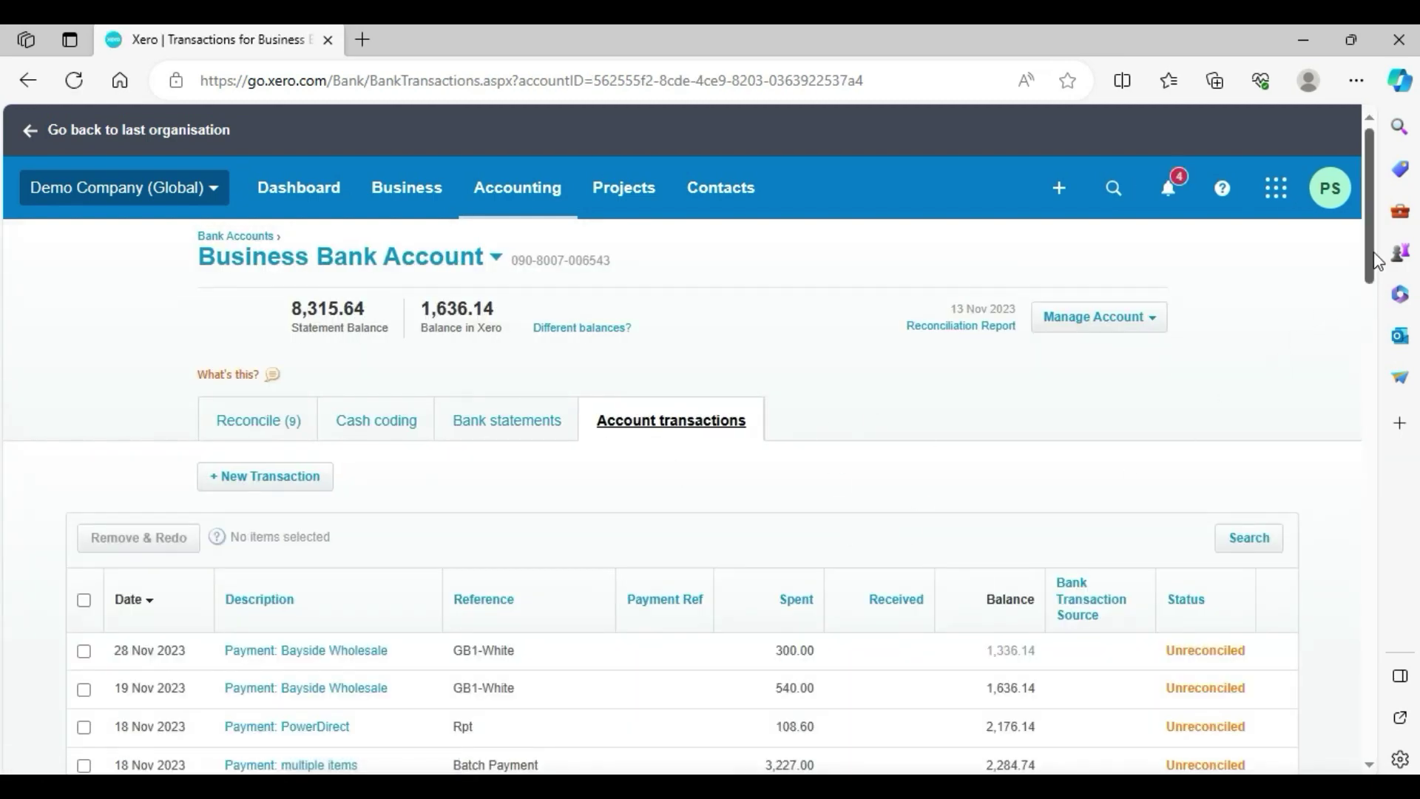
left_click_drag(1376, 261, 1376, 420)
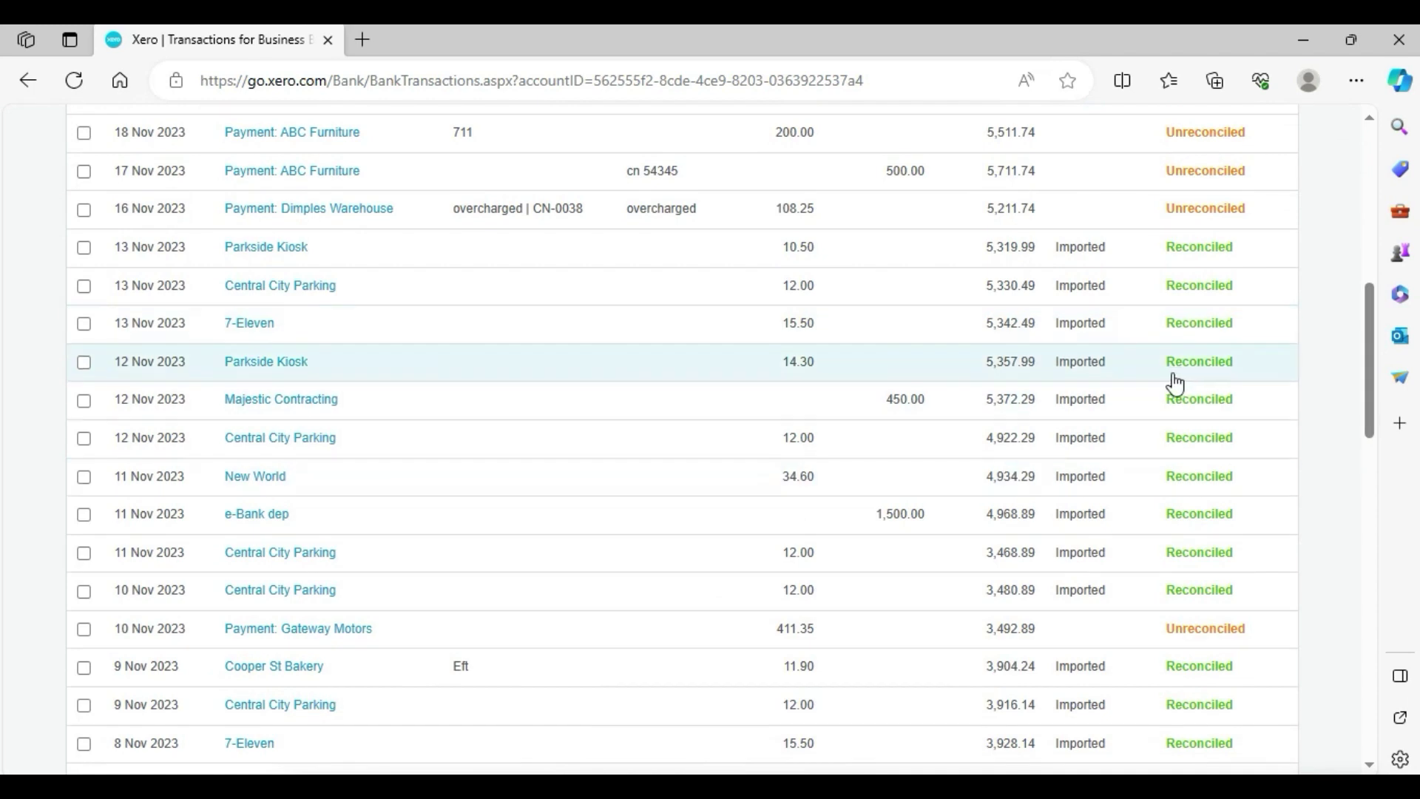
left_click(610, 326)
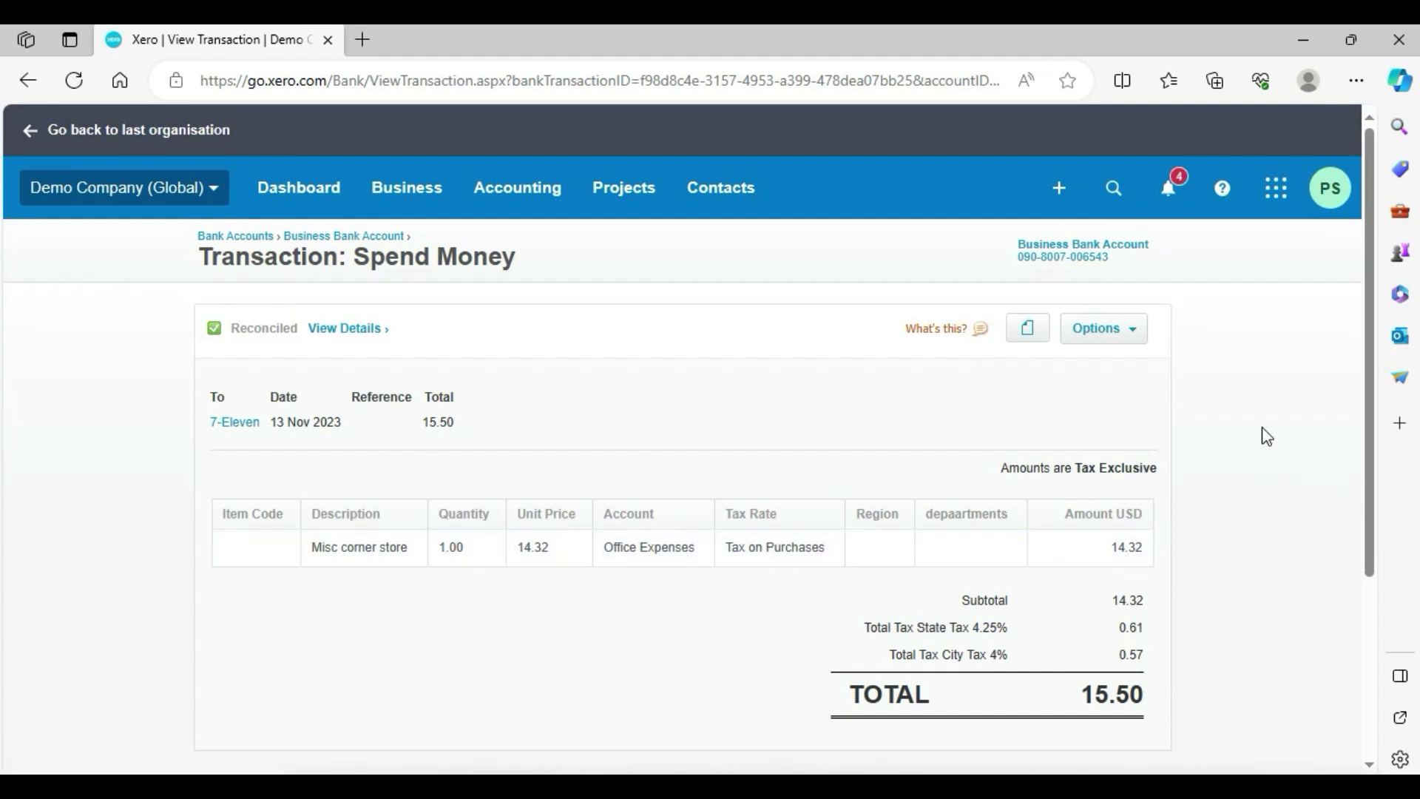
Unreconcile the 13 Nov 2023 7-Eleven spend money transaction and confirm removing its link to the statement line
left_click(1137, 345)
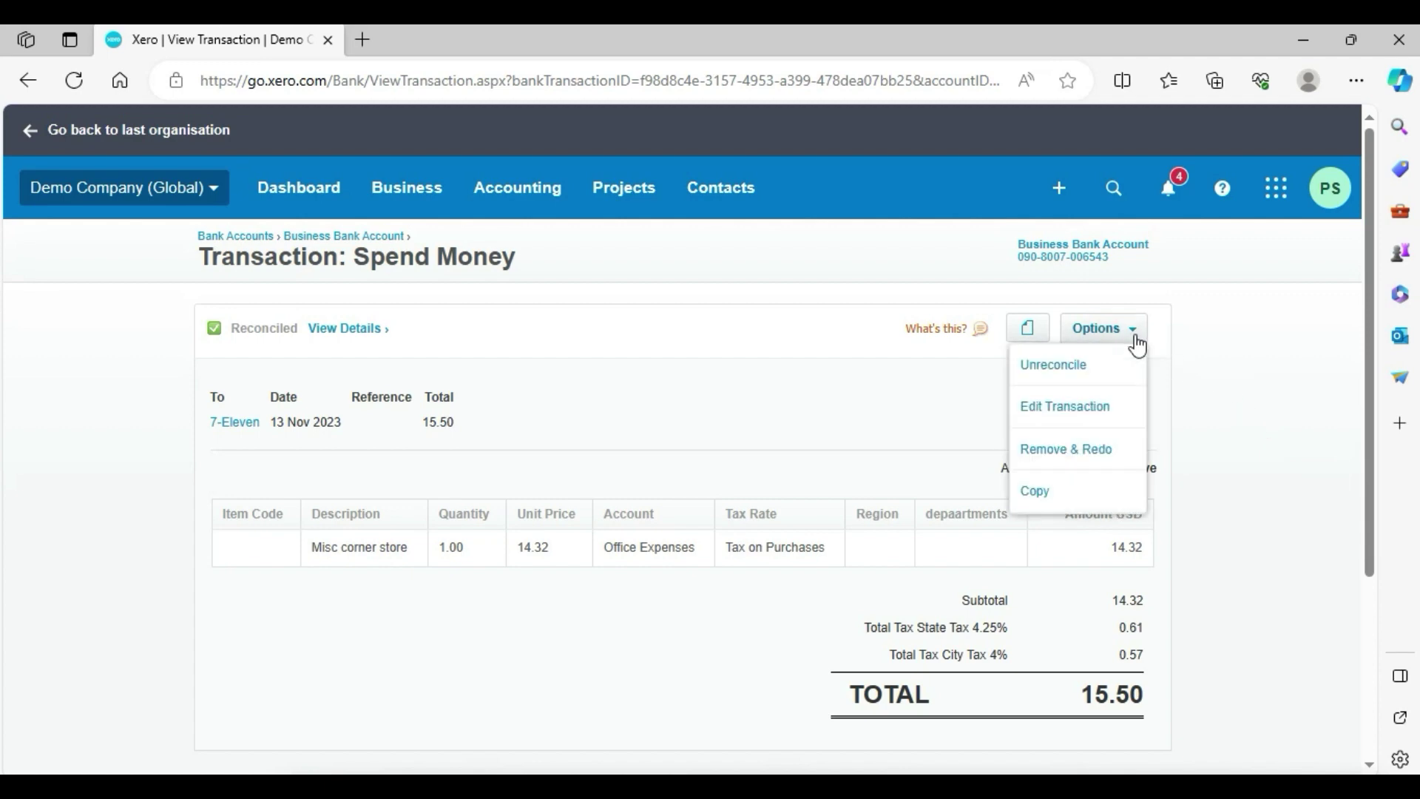
left_click(1055, 366)
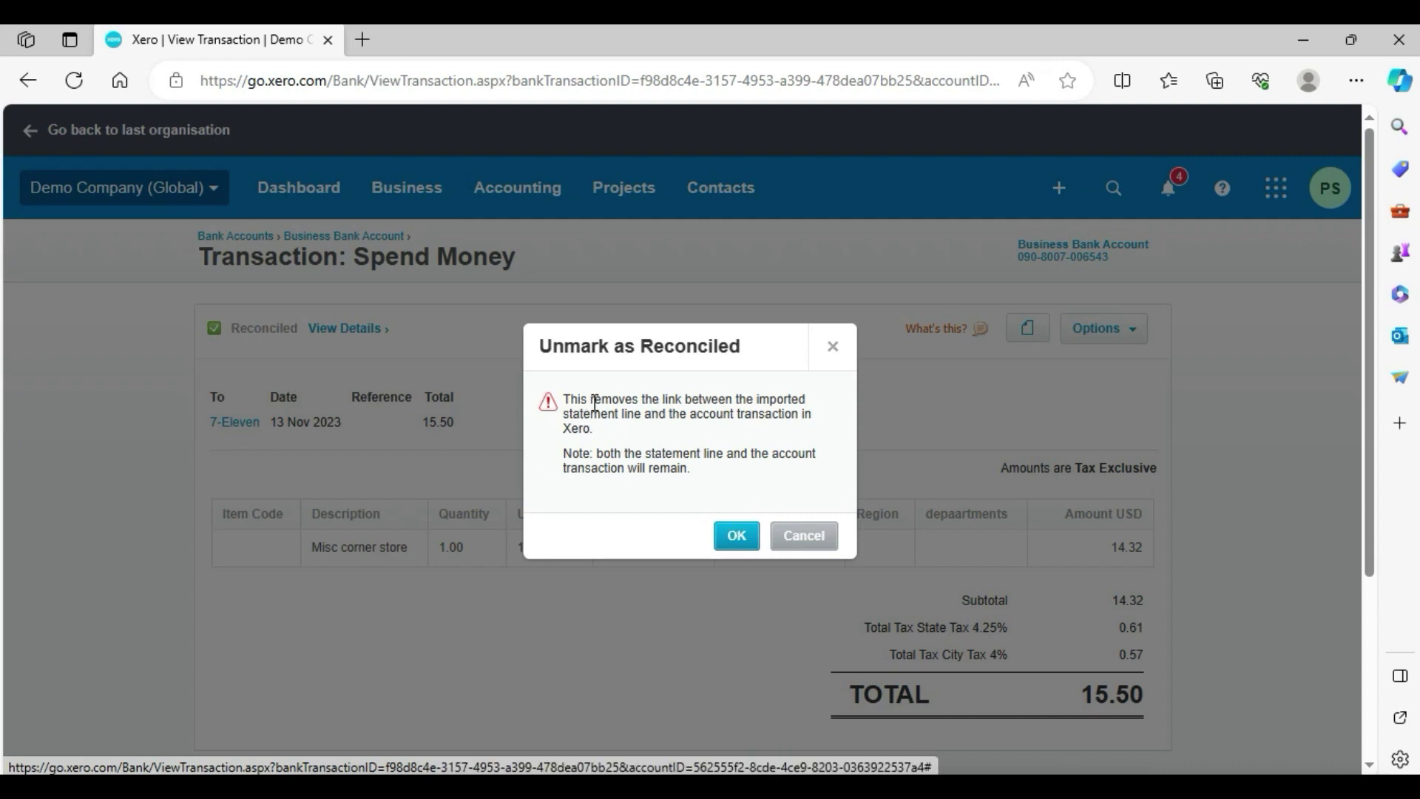
left_click_drag(594, 403, 734, 403)
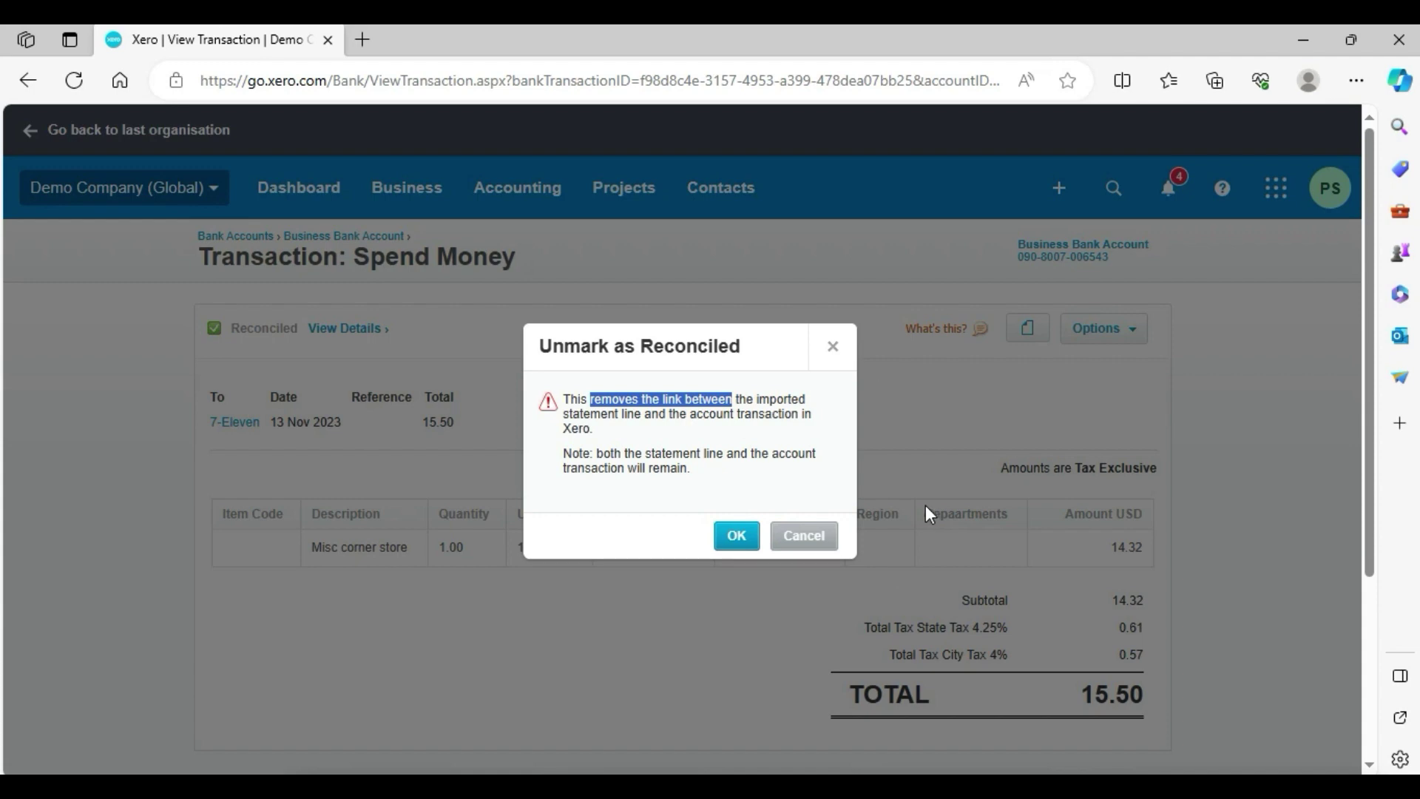
left_click(745, 541)
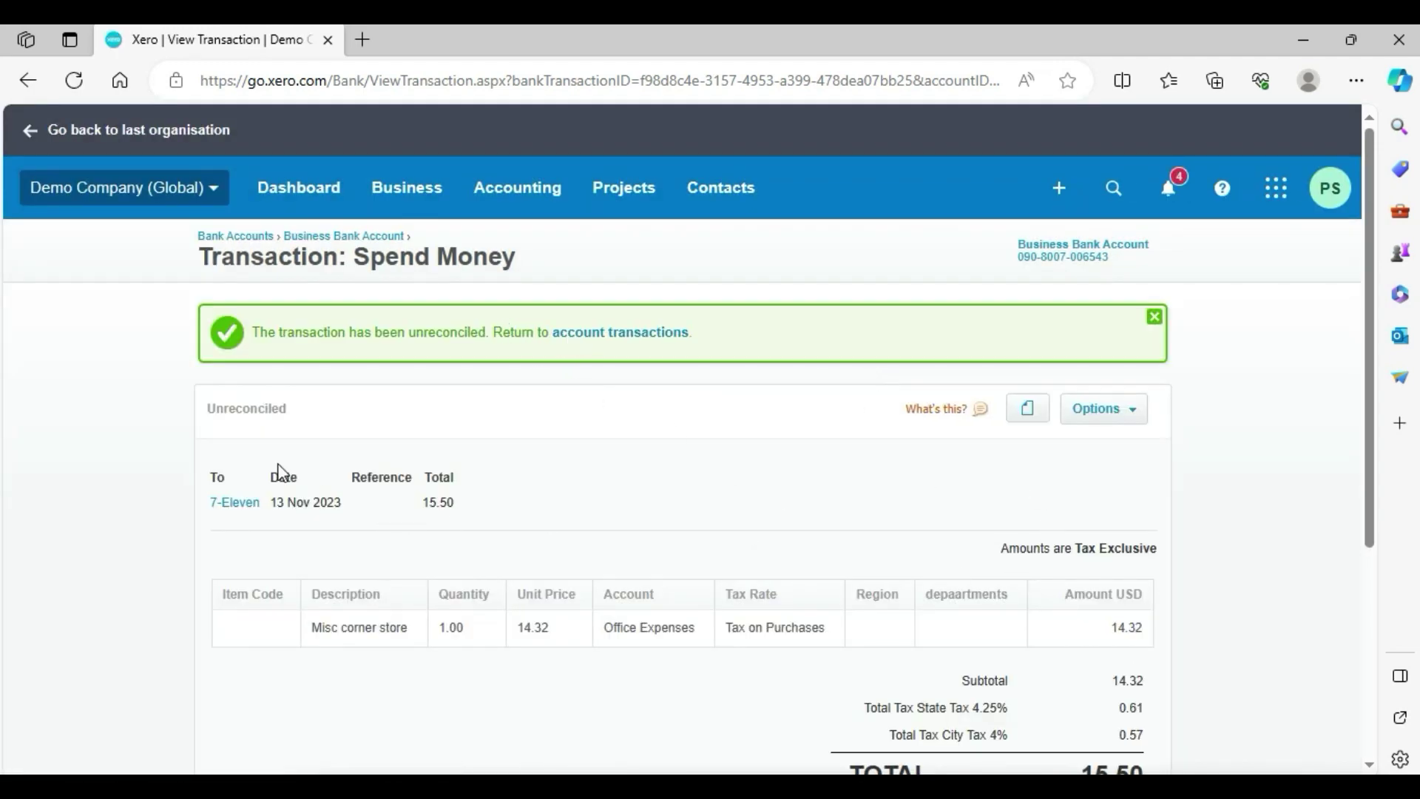
Return to the account transactions list and check the status of the 13 Nov 2023 7-Eleven payment
left_click(28, 79)
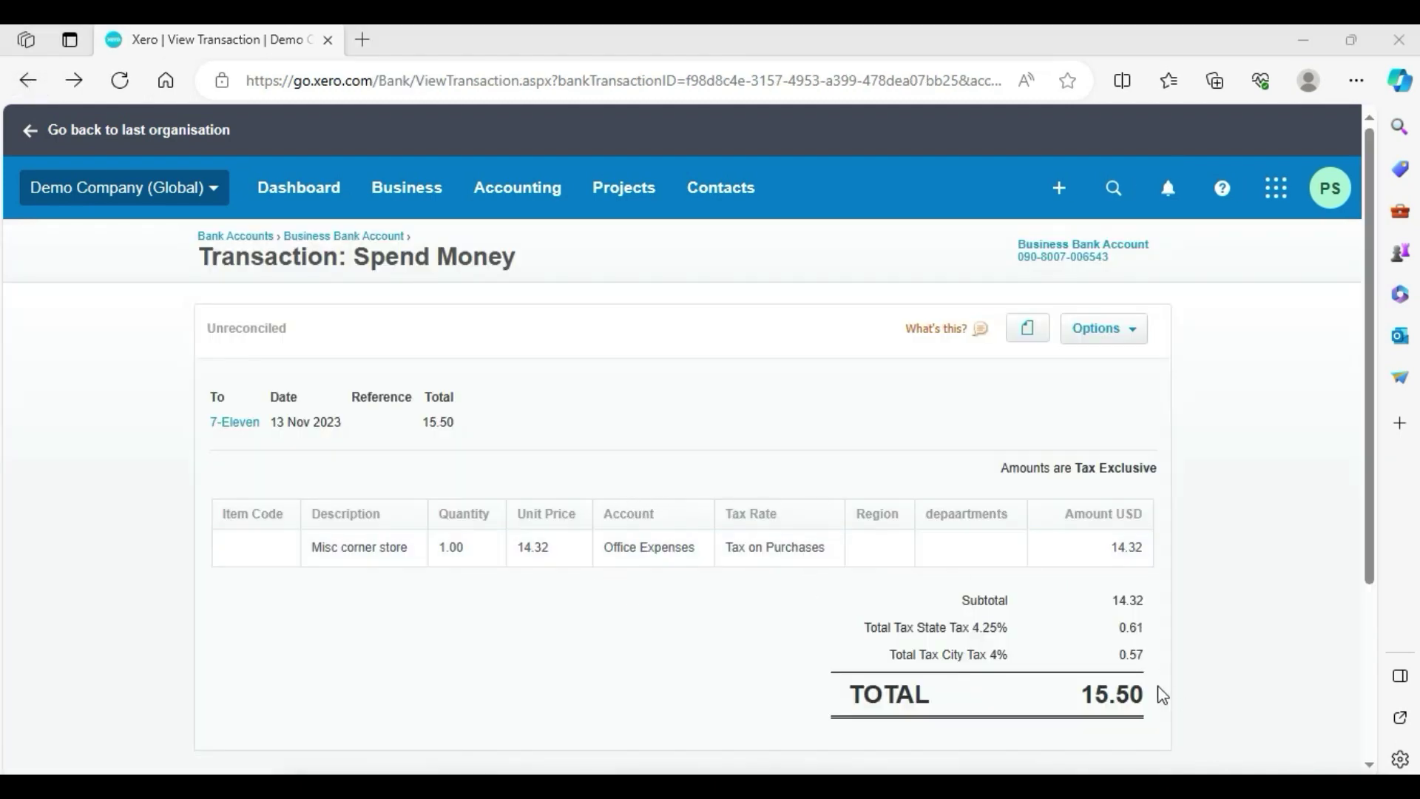
left_click(28, 80)
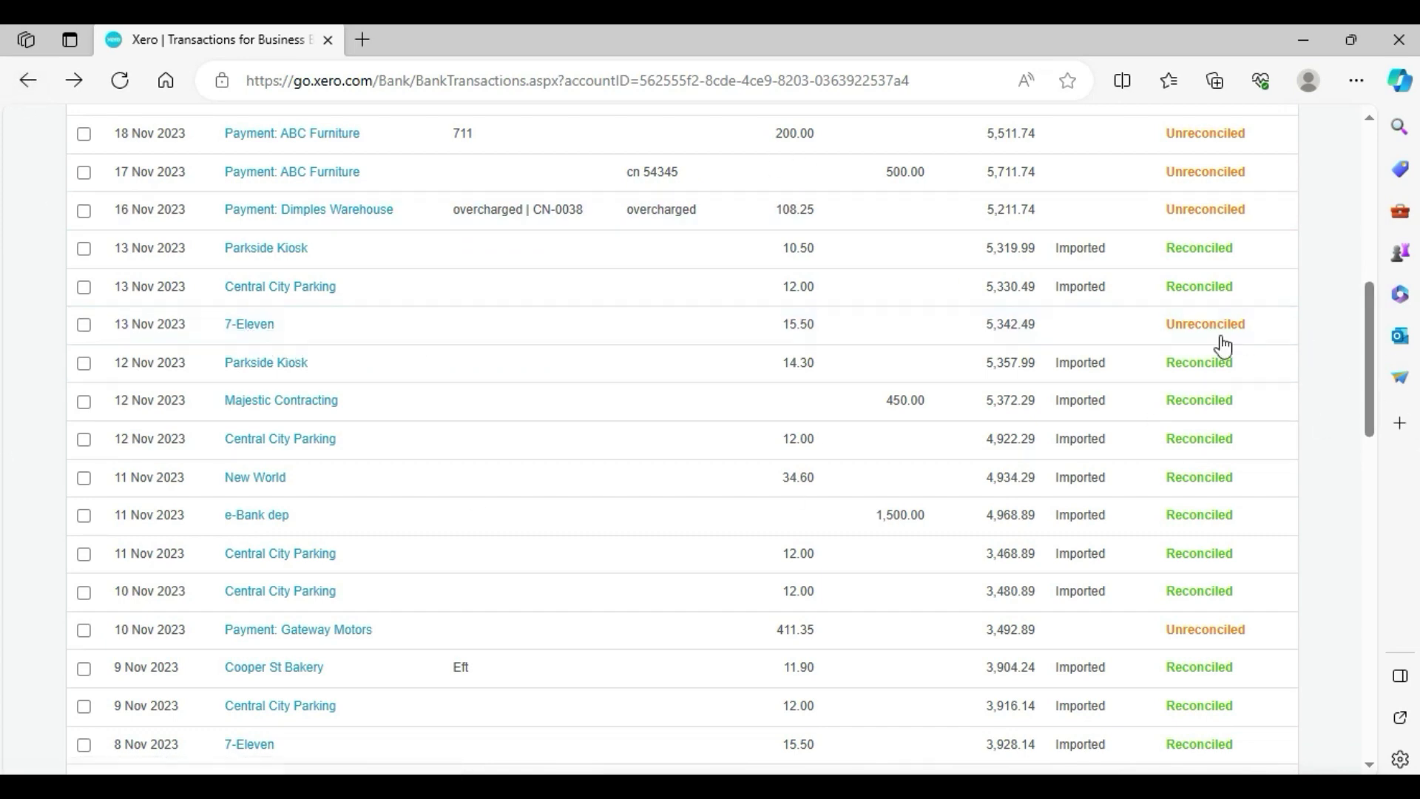
left_click_drag(1372, 333, 1150, 181)
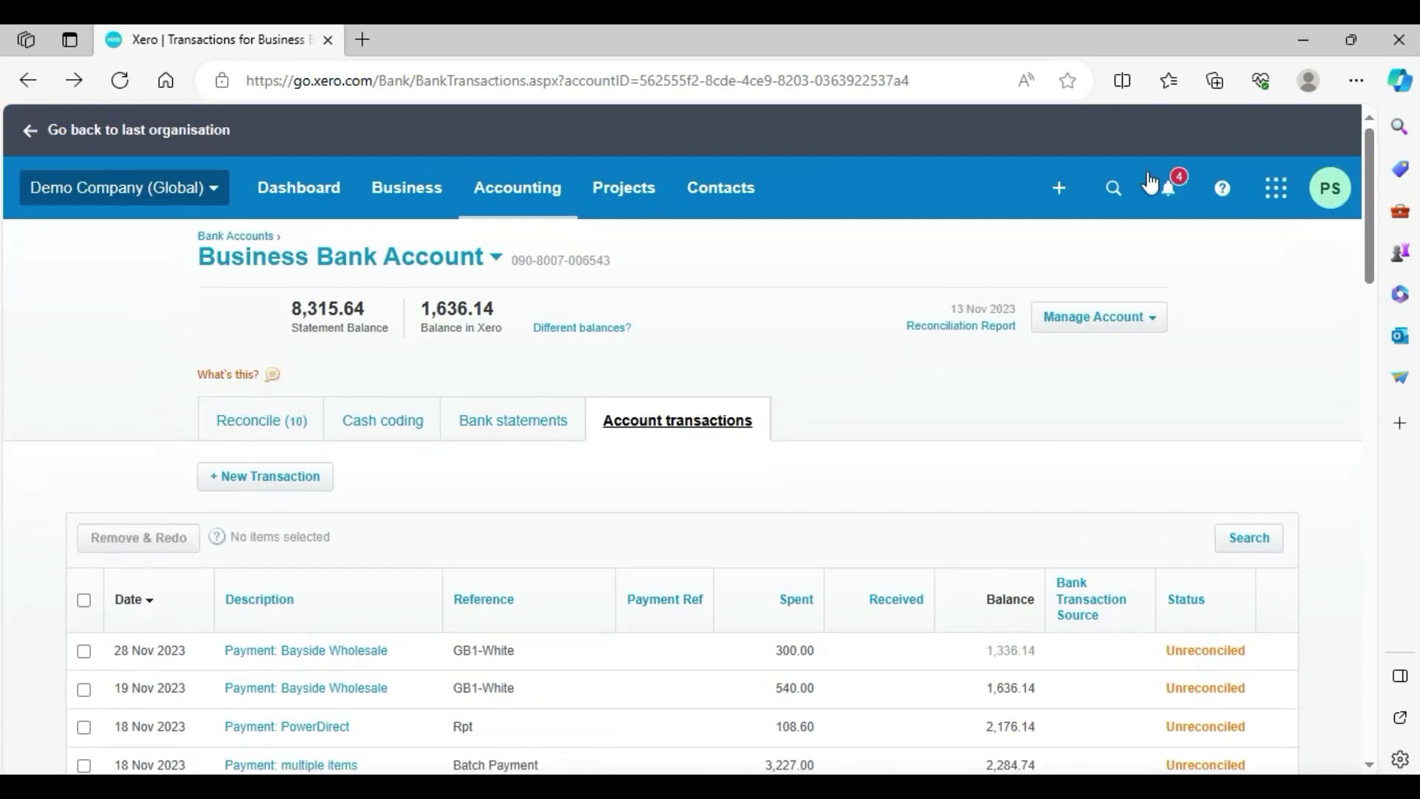
Reconcile the 13 Nov 2023 7-Eleven statement line by accepting its match with the existing 15.50 spend transaction
left_click(265, 432)
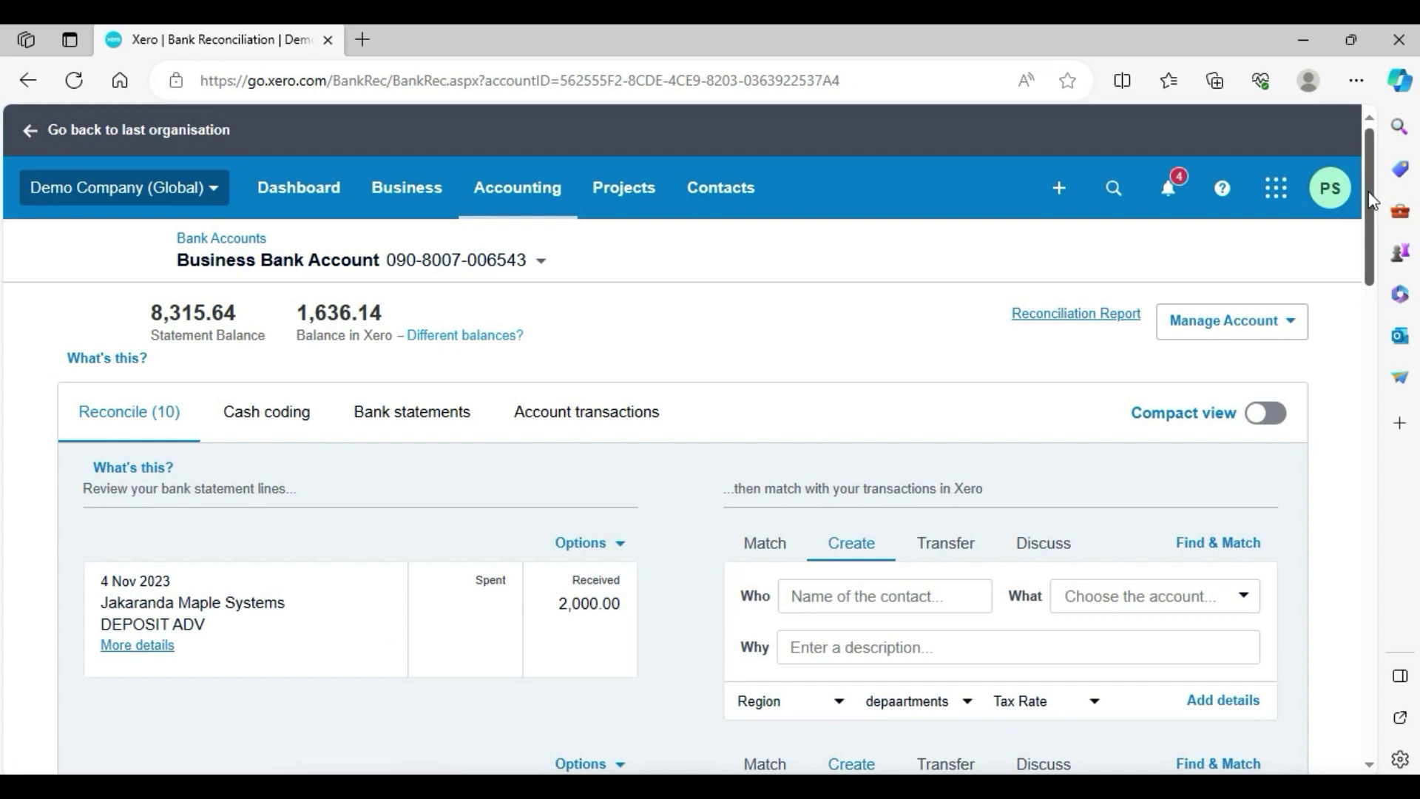
left_click_drag(1373, 200, 1383, 651)
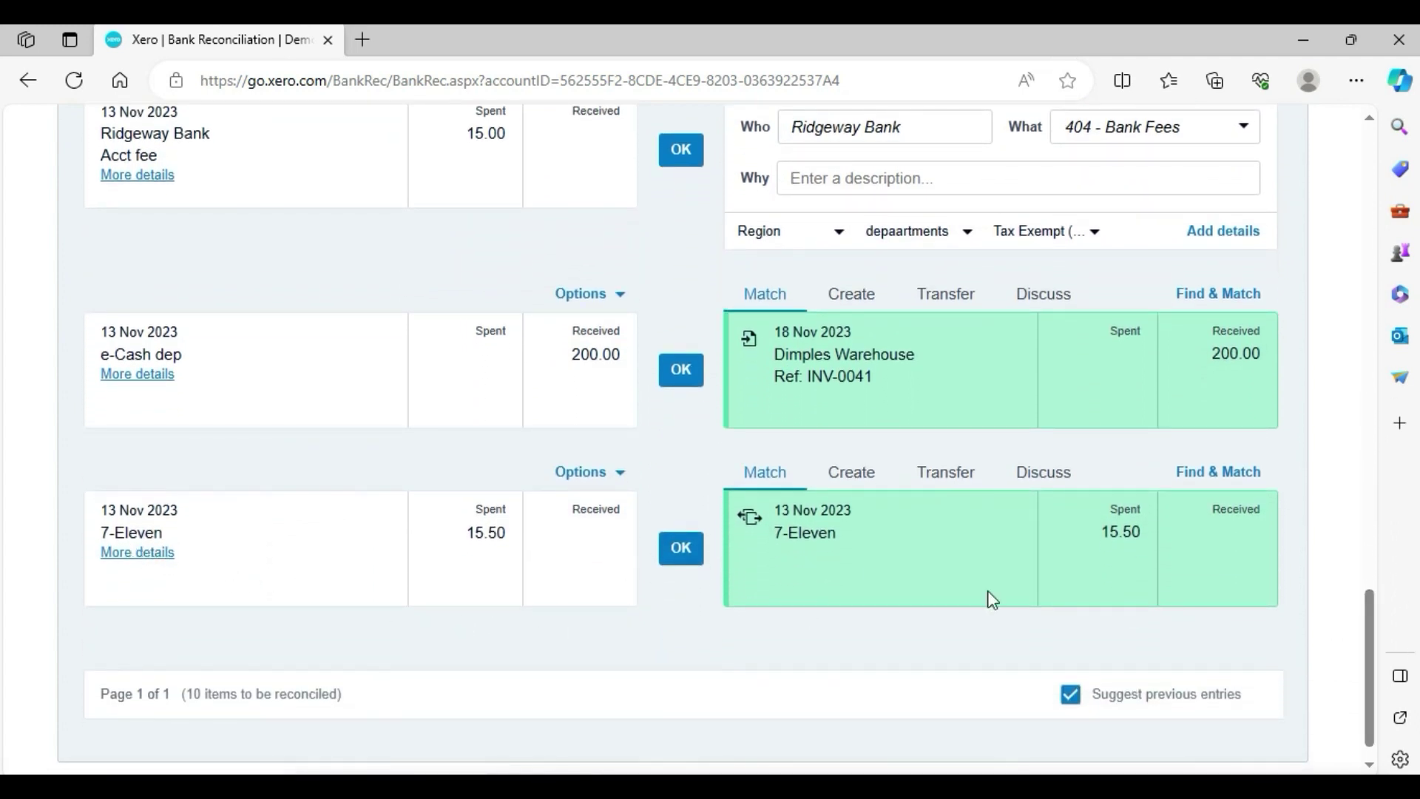
left_click(867, 483)
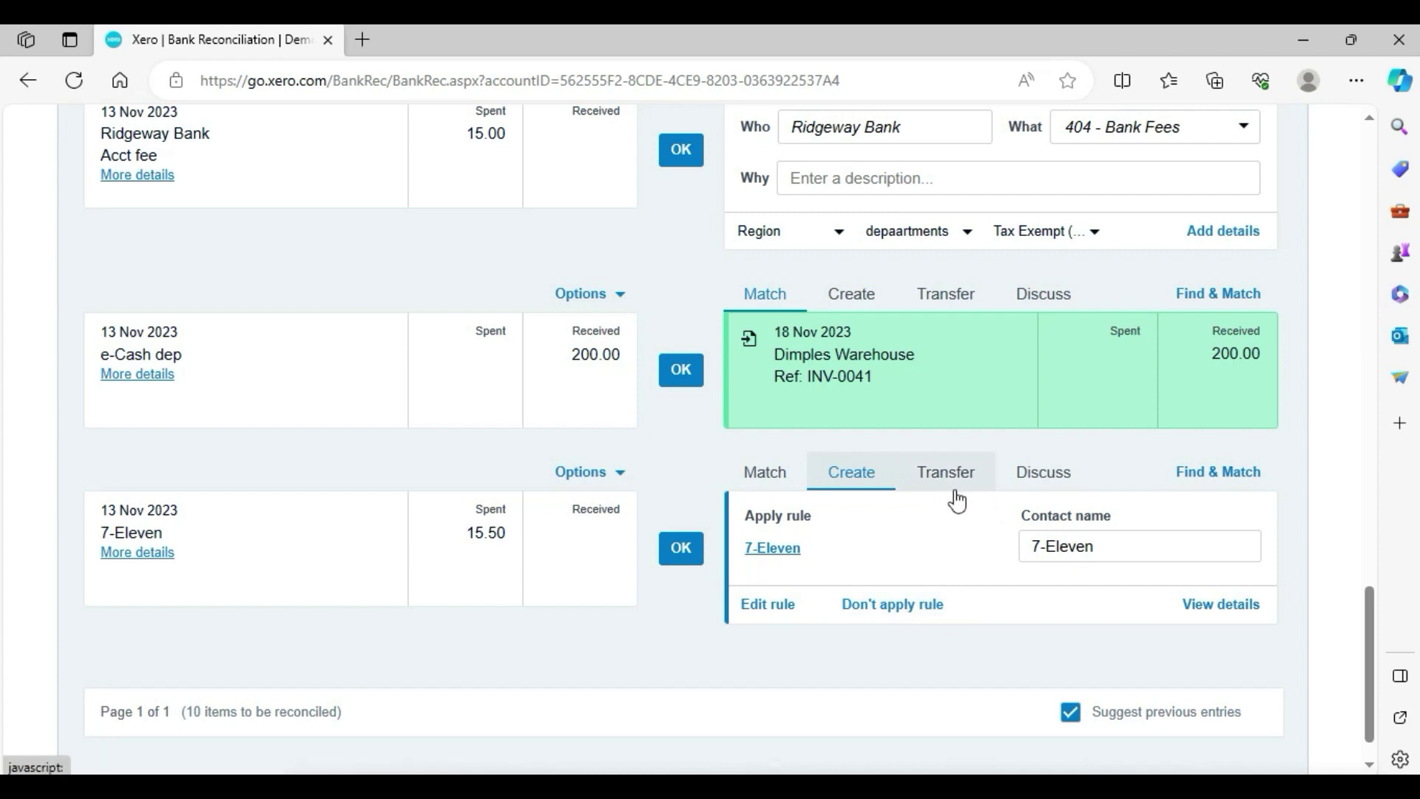
left_click(778, 481)
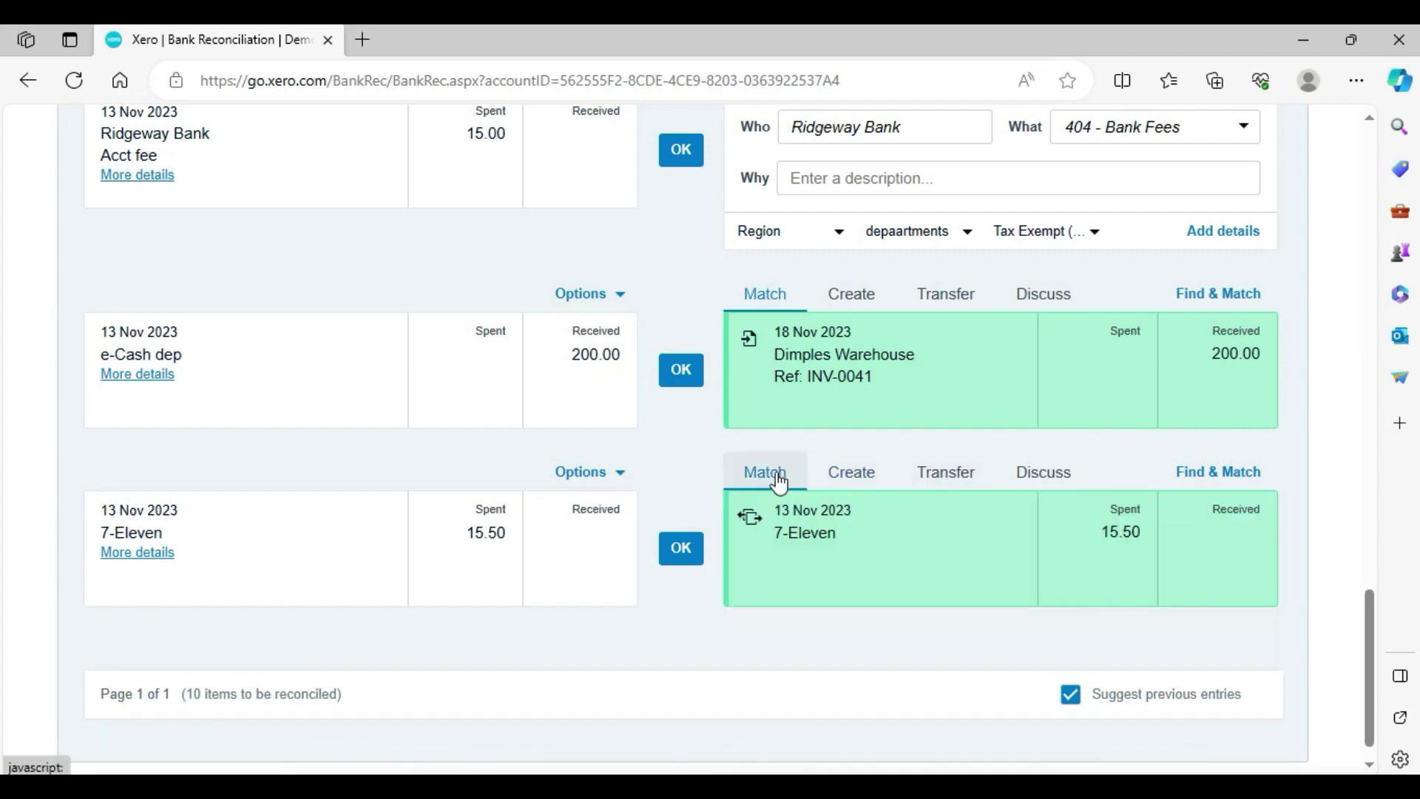
left_click(681, 551)
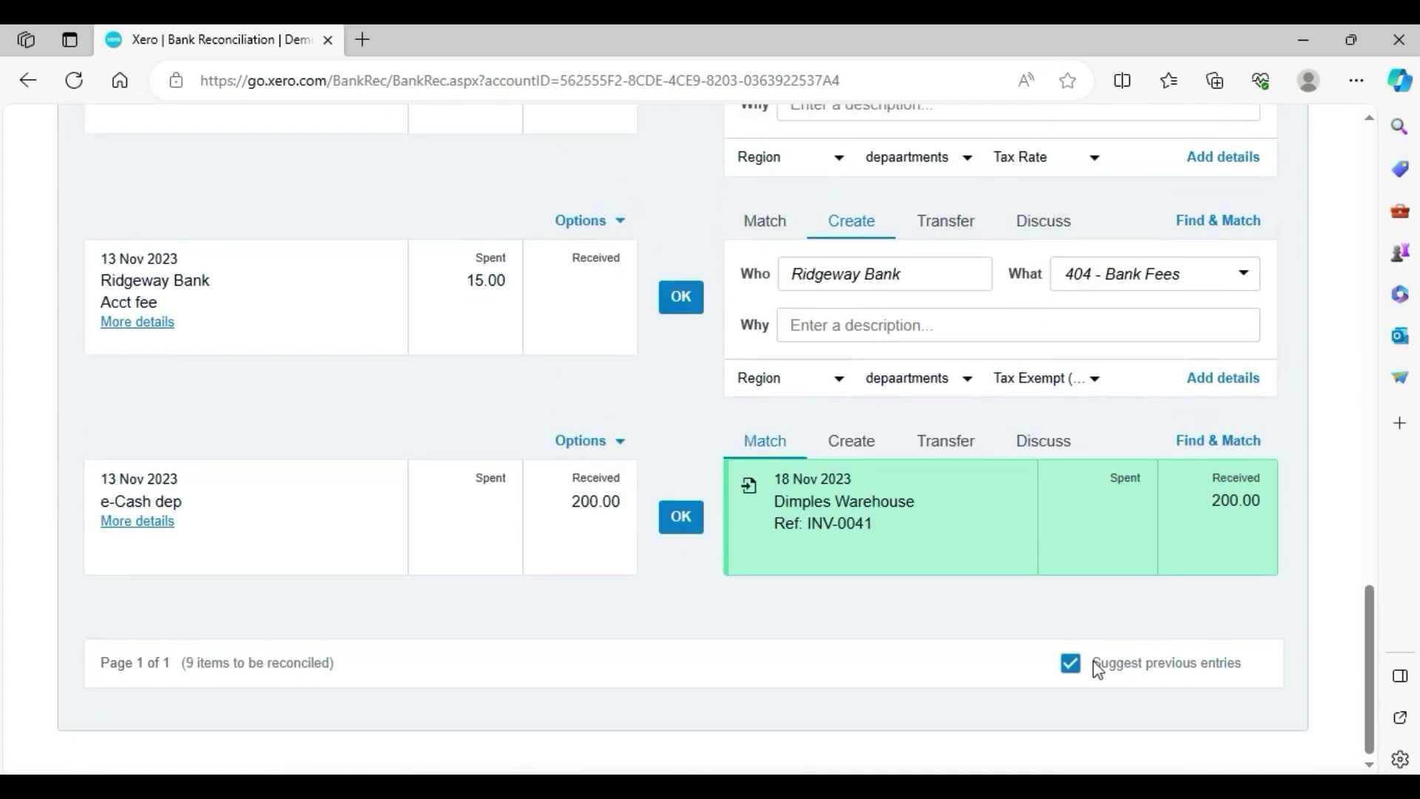
Open the reconciled 13 Nov 2023 7-Eleven line from the bank statements and remove and redo its reconciliation
left_click_drag(1370, 628, 1402, 125)
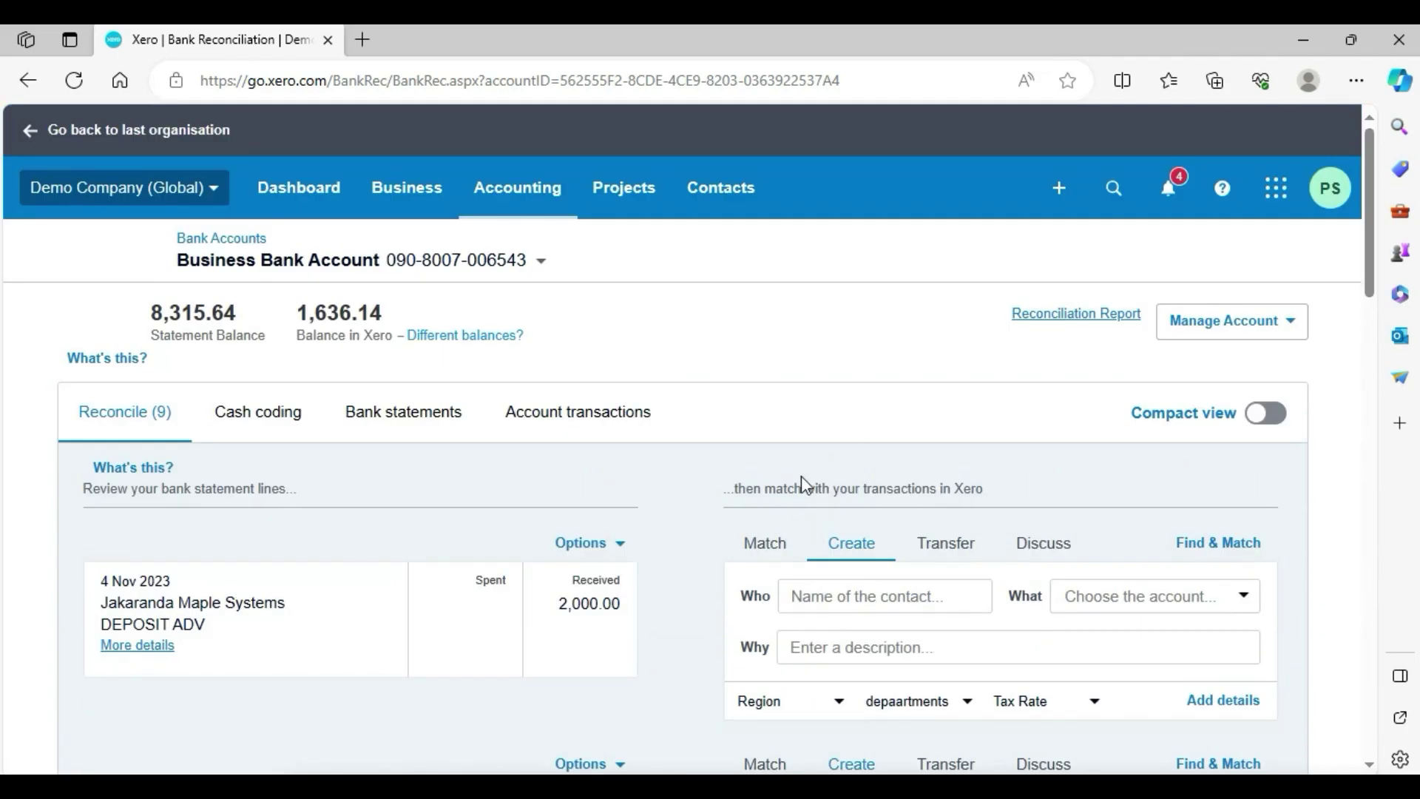
left_click(403, 428)
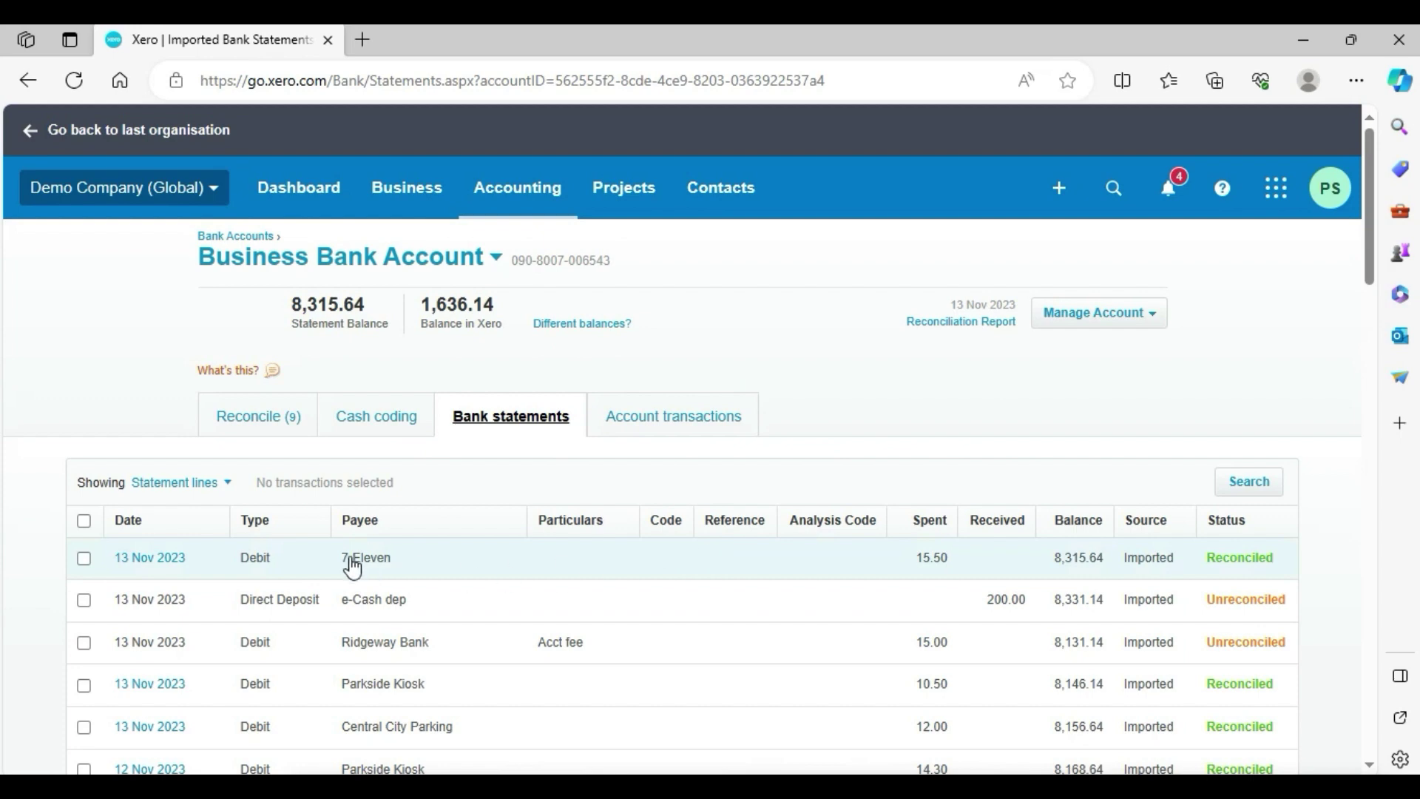
left_click(446, 562)
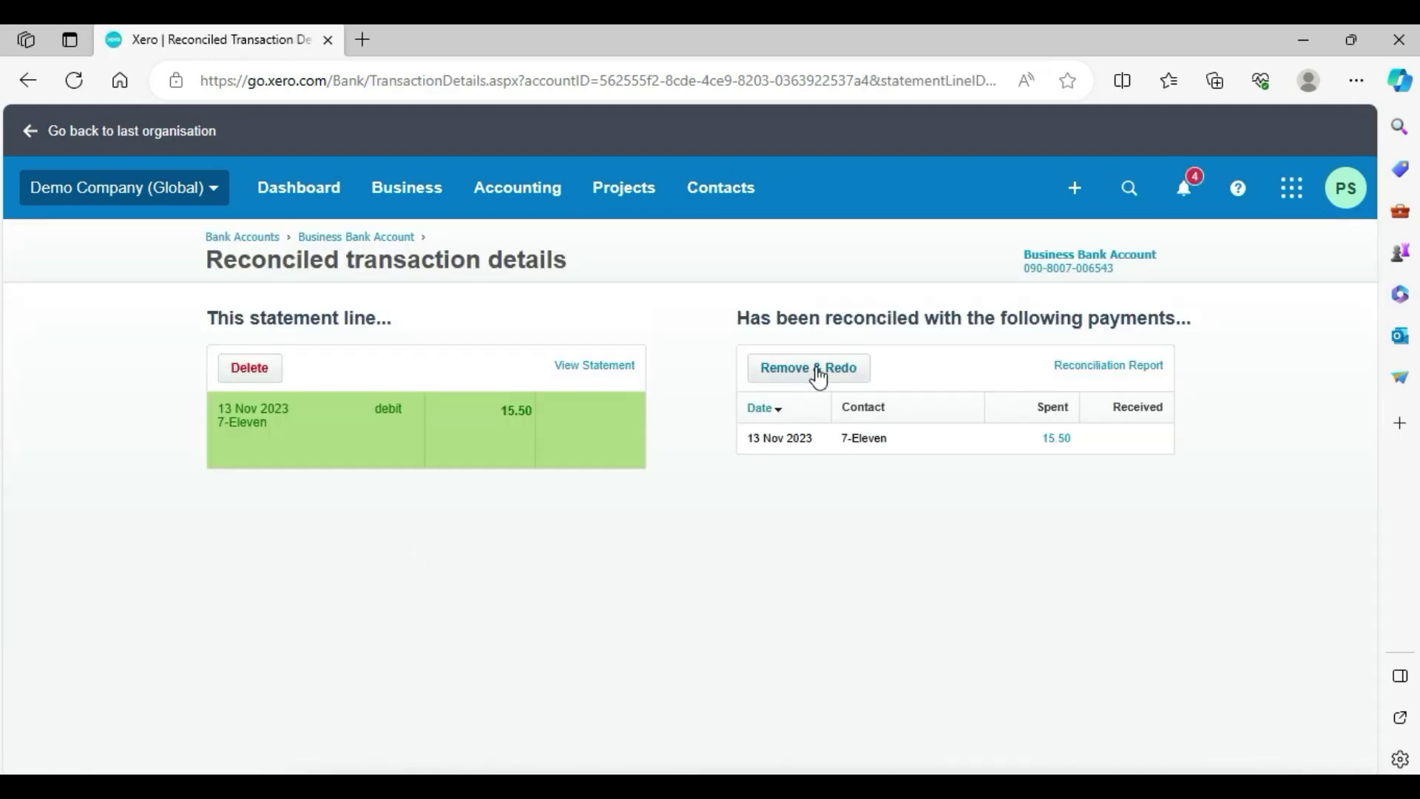
left_click(811, 369)
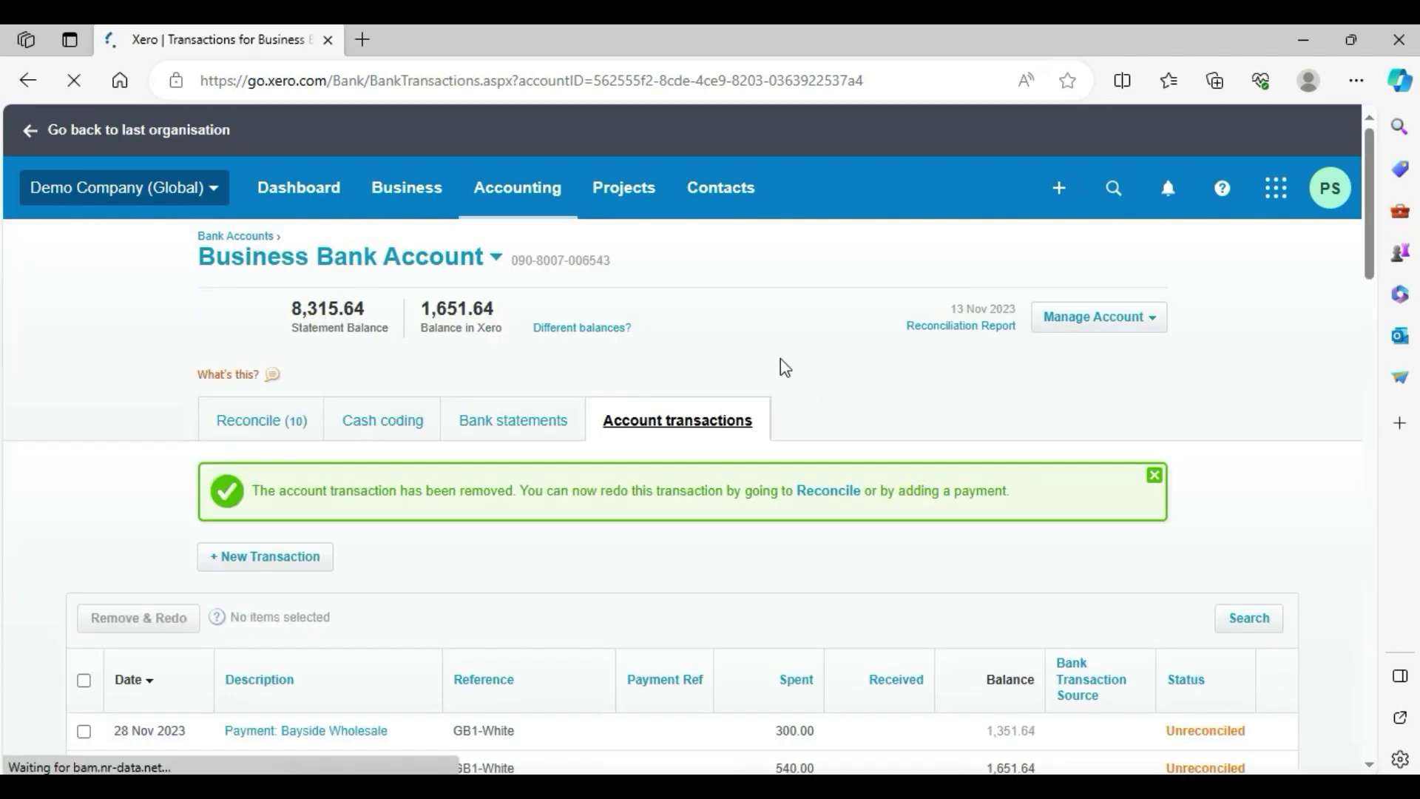
Return to the reconcile view and locate the 13 Nov 2023 7-Eleven statement line
scroll(1369, 303, "down", 3)
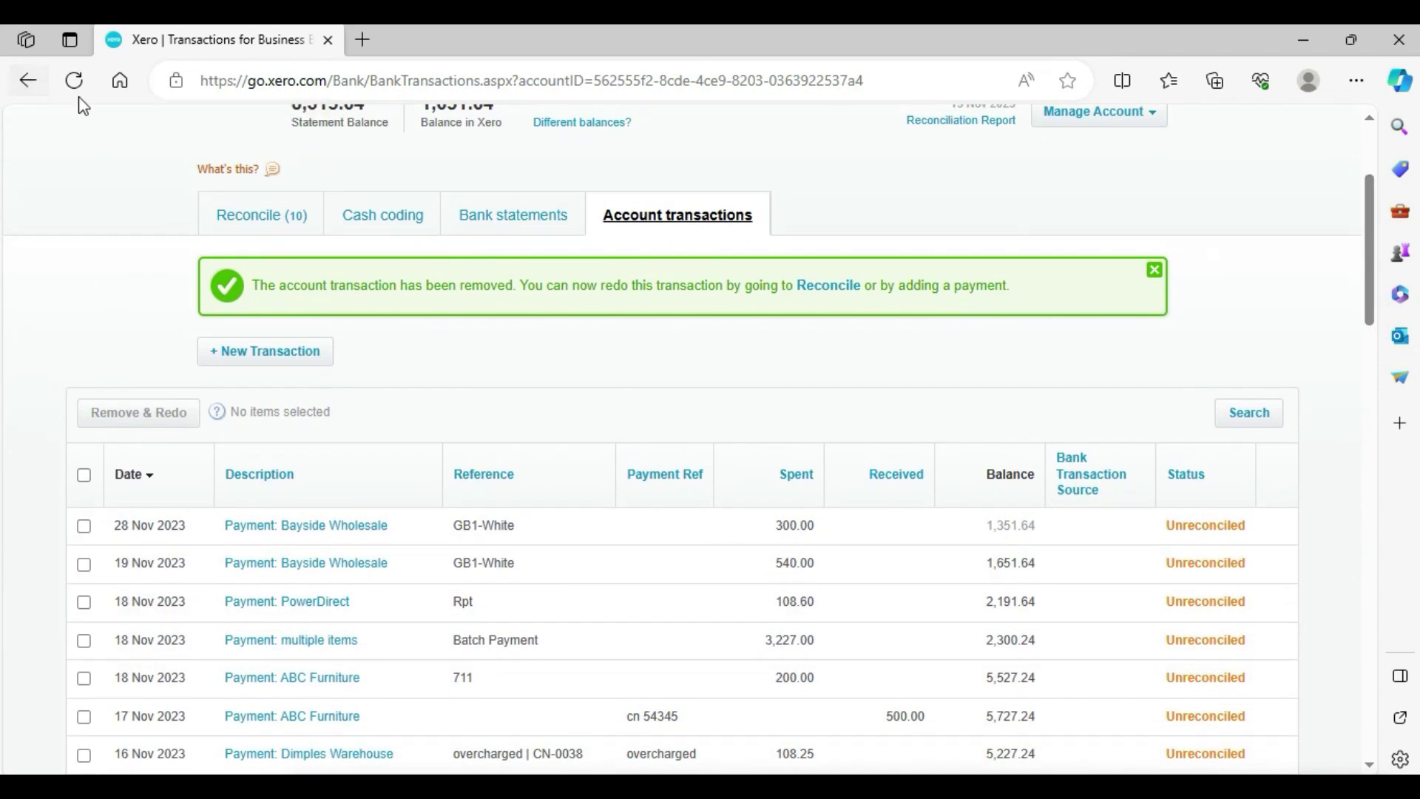
left_click(282, 222)
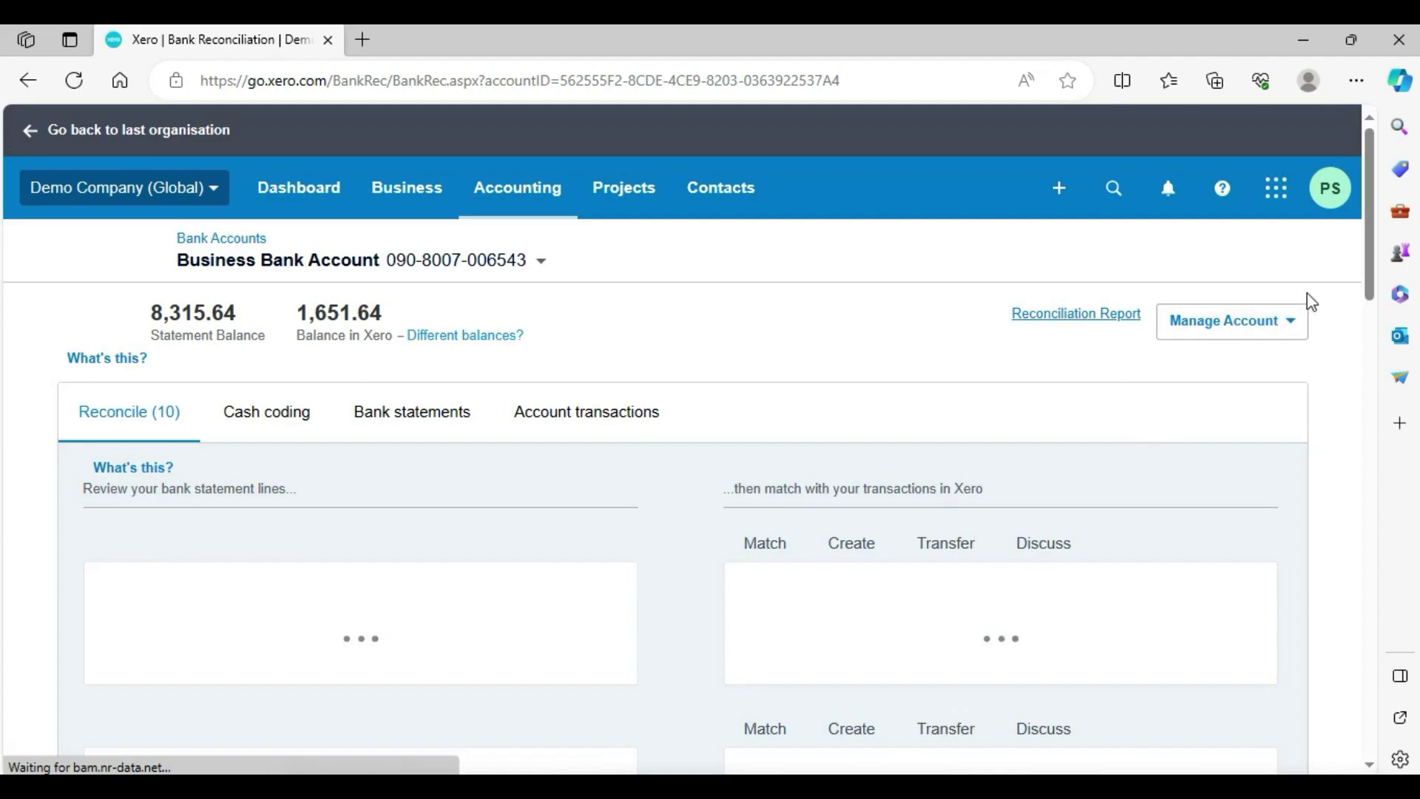
scroll(1368, 336, "down", 4)
left_click_drag(1365, 327, 1362, 678)
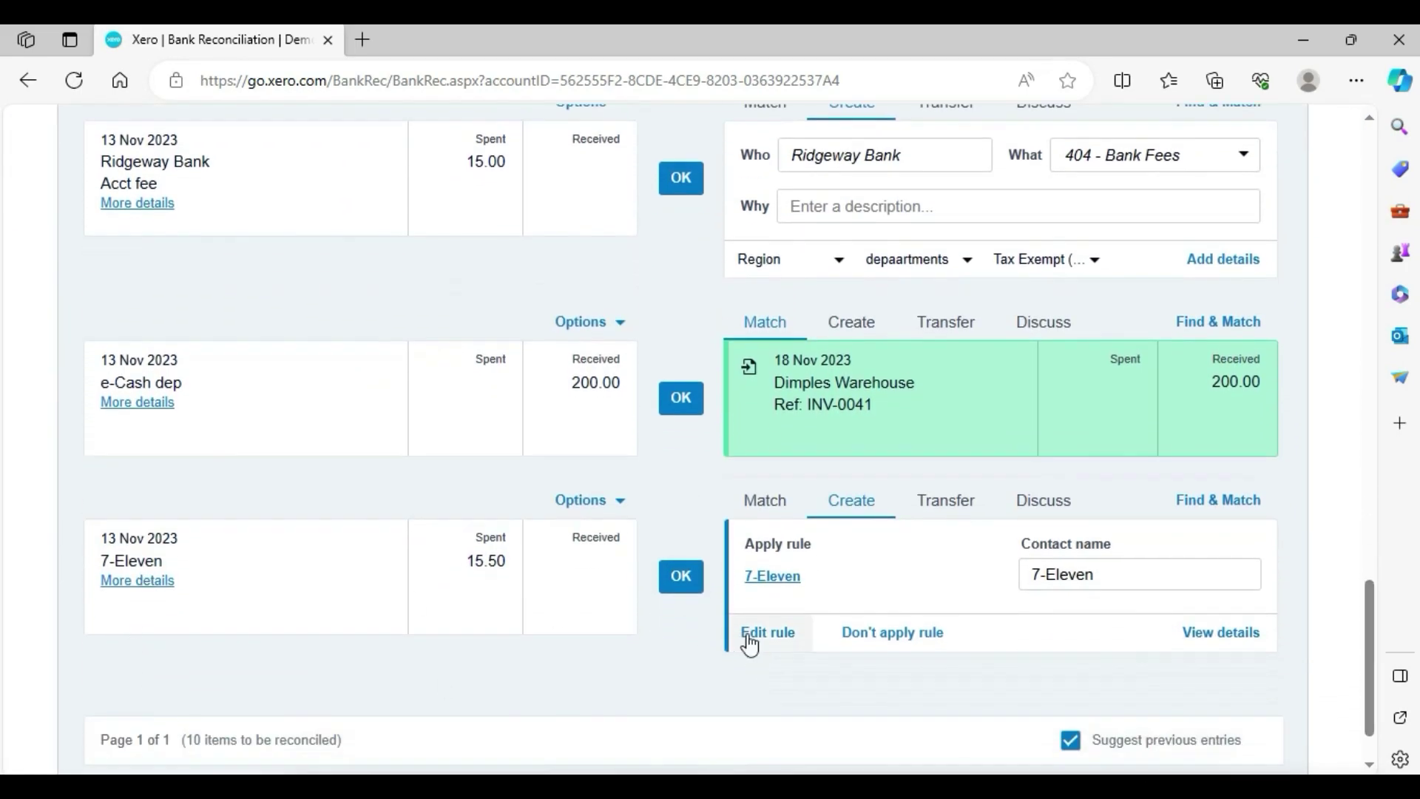
left_click(760, 505)
left_click(843, 546)
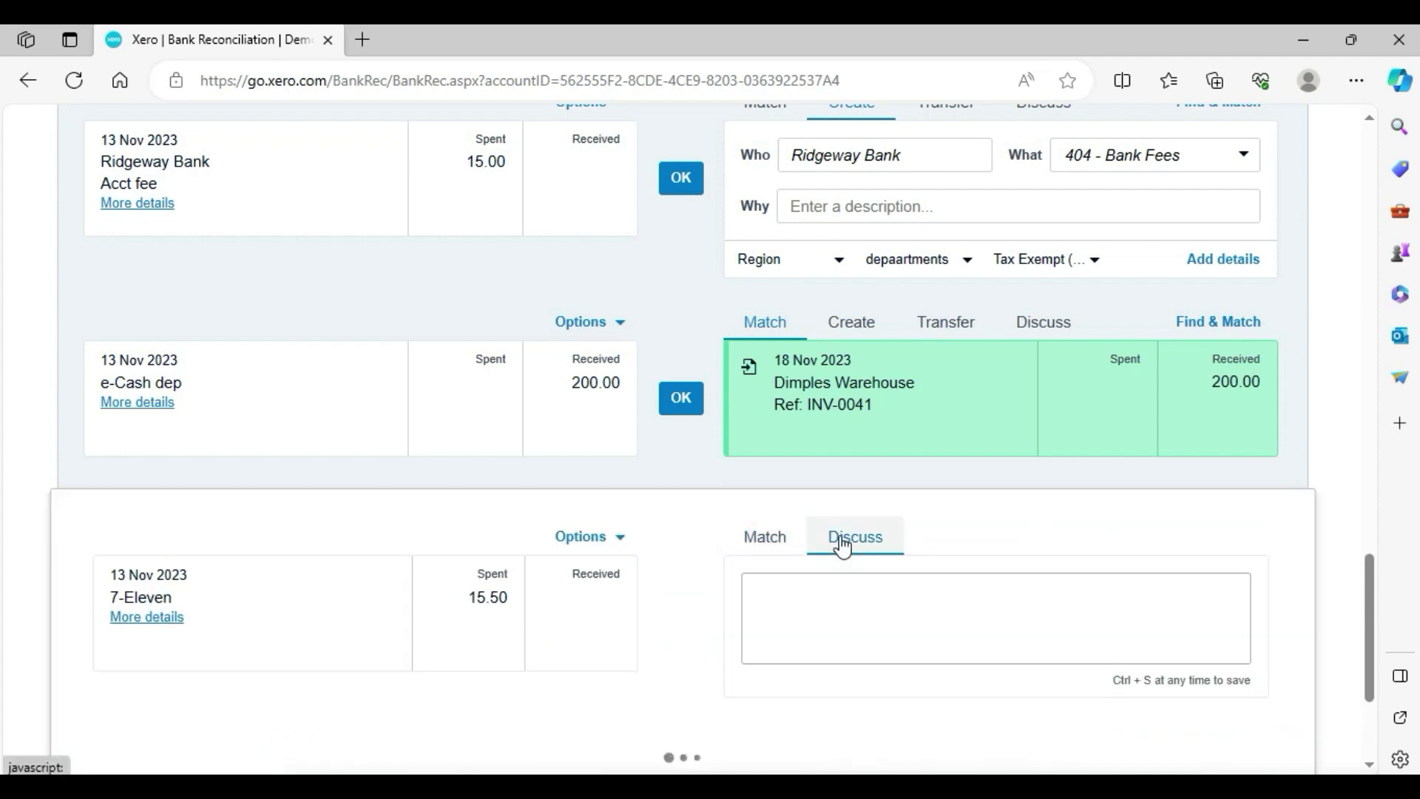
left_click(777, 542)
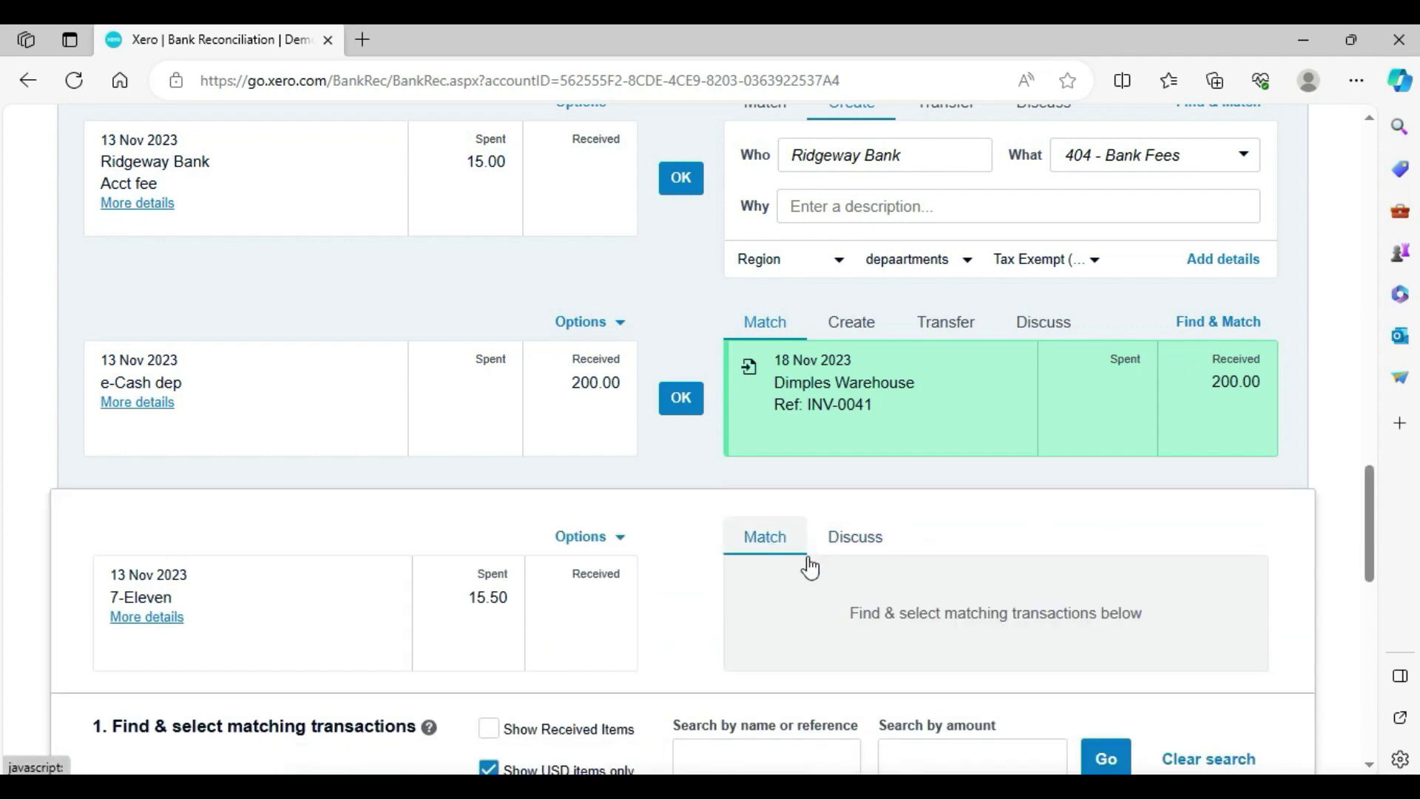
mouse_move(1369, 501)
left_mouse_down()
mouse_move(1371, 562)
mouse_move(1371, 491)
left_mouse_up()
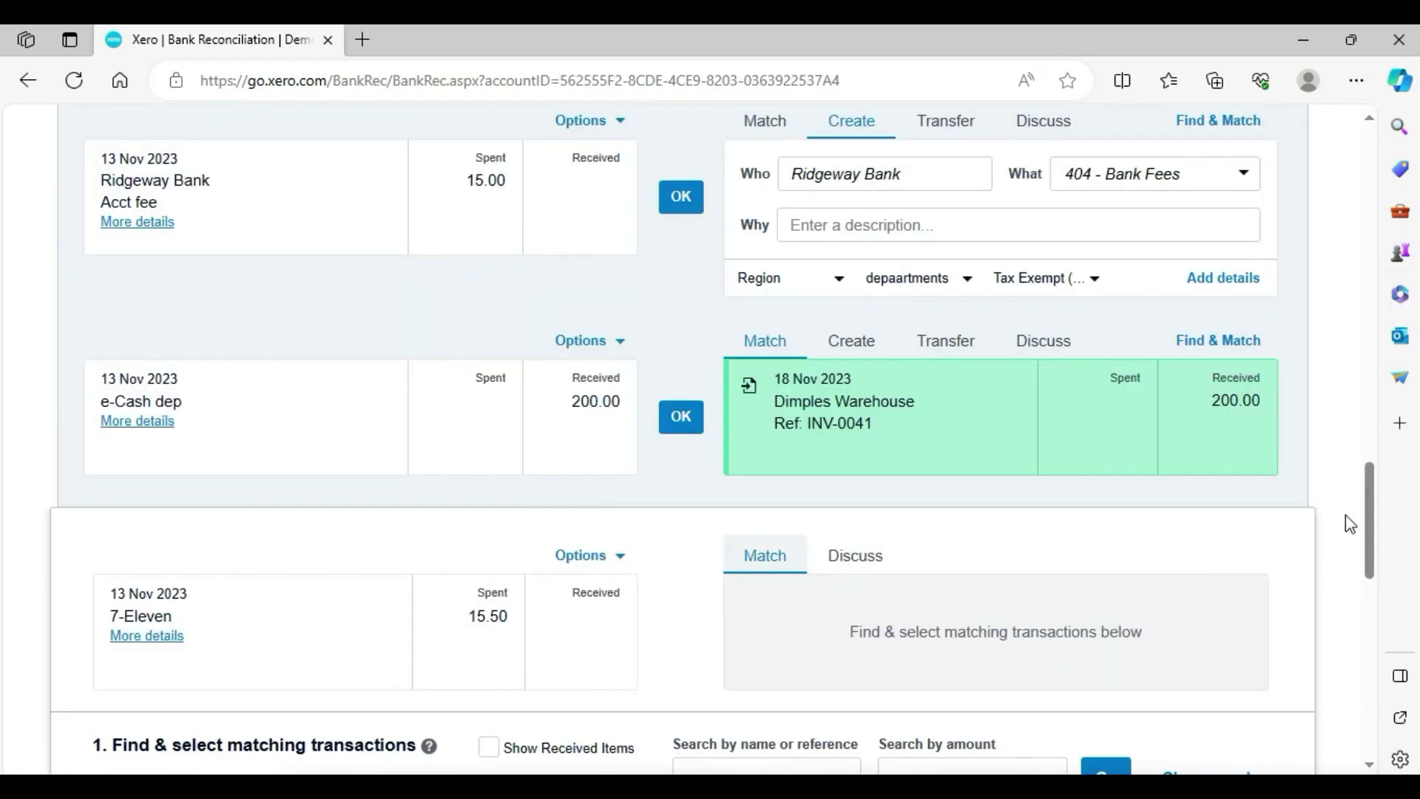
scroll(1369, 540, "down", 3)
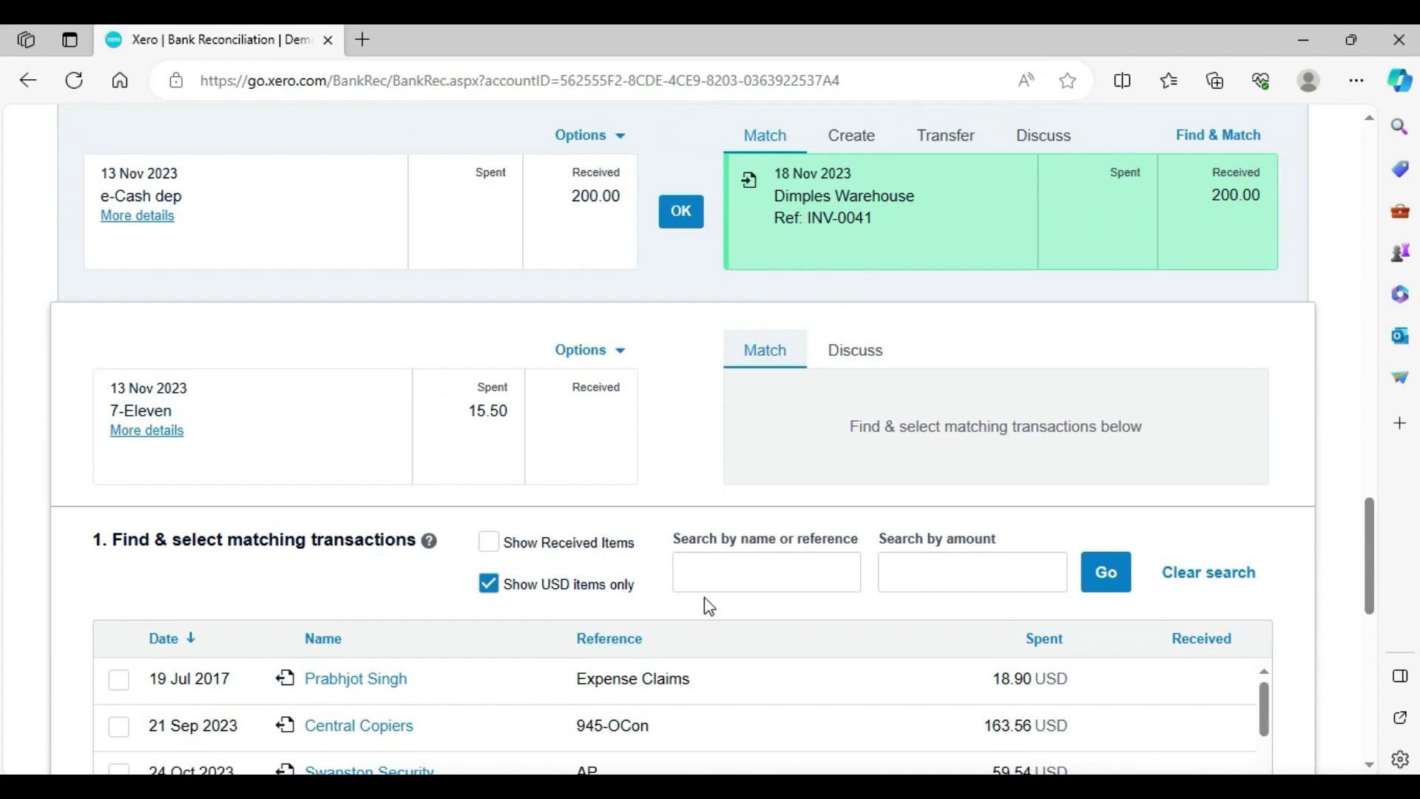
left_click_drag(1370, 544, 1299, 153)
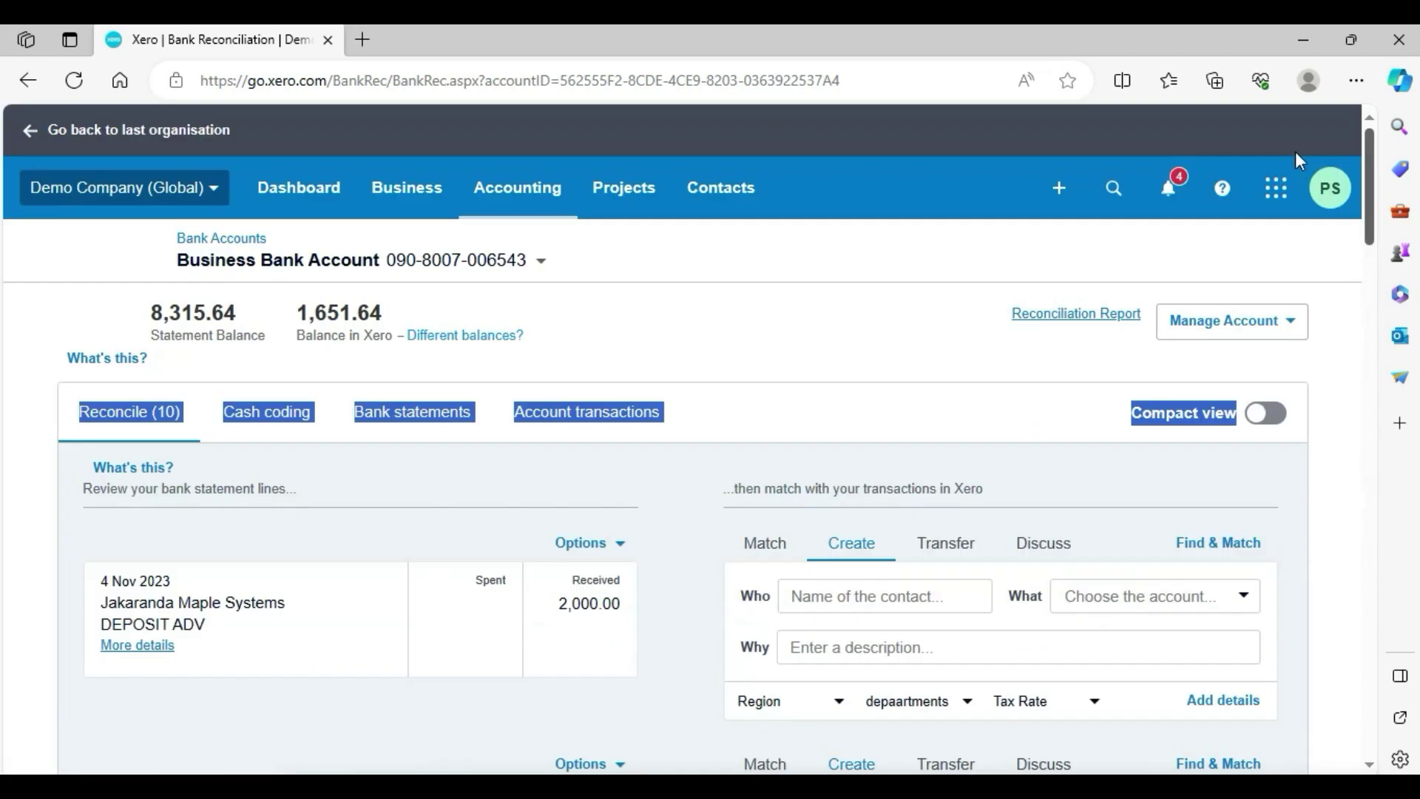
left_click(74, 82)
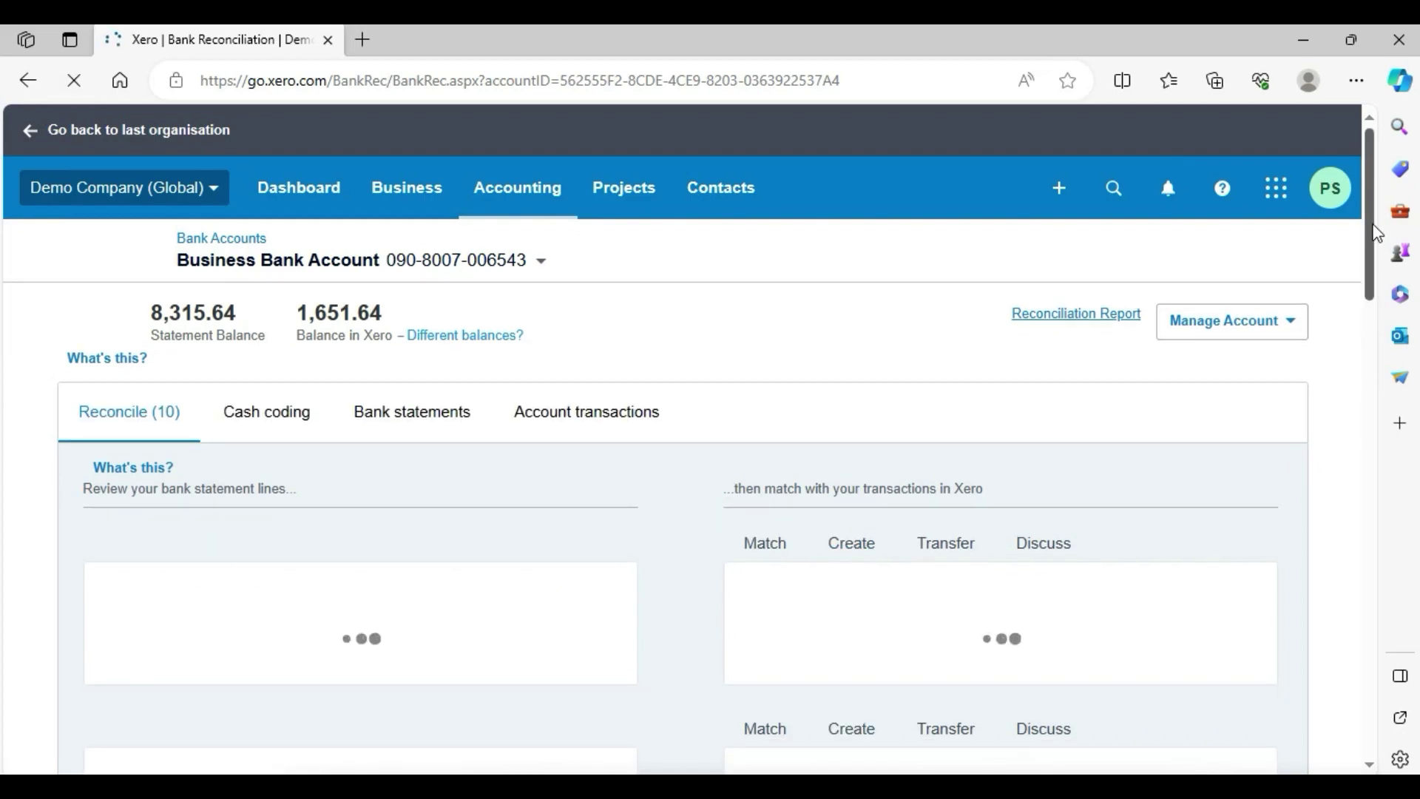
Reconcile the 13 Nov 2023 7-Eleven statement line by applying the 7-Eleven bank rule
left_click_drag(1378, 233, 1369, 726)
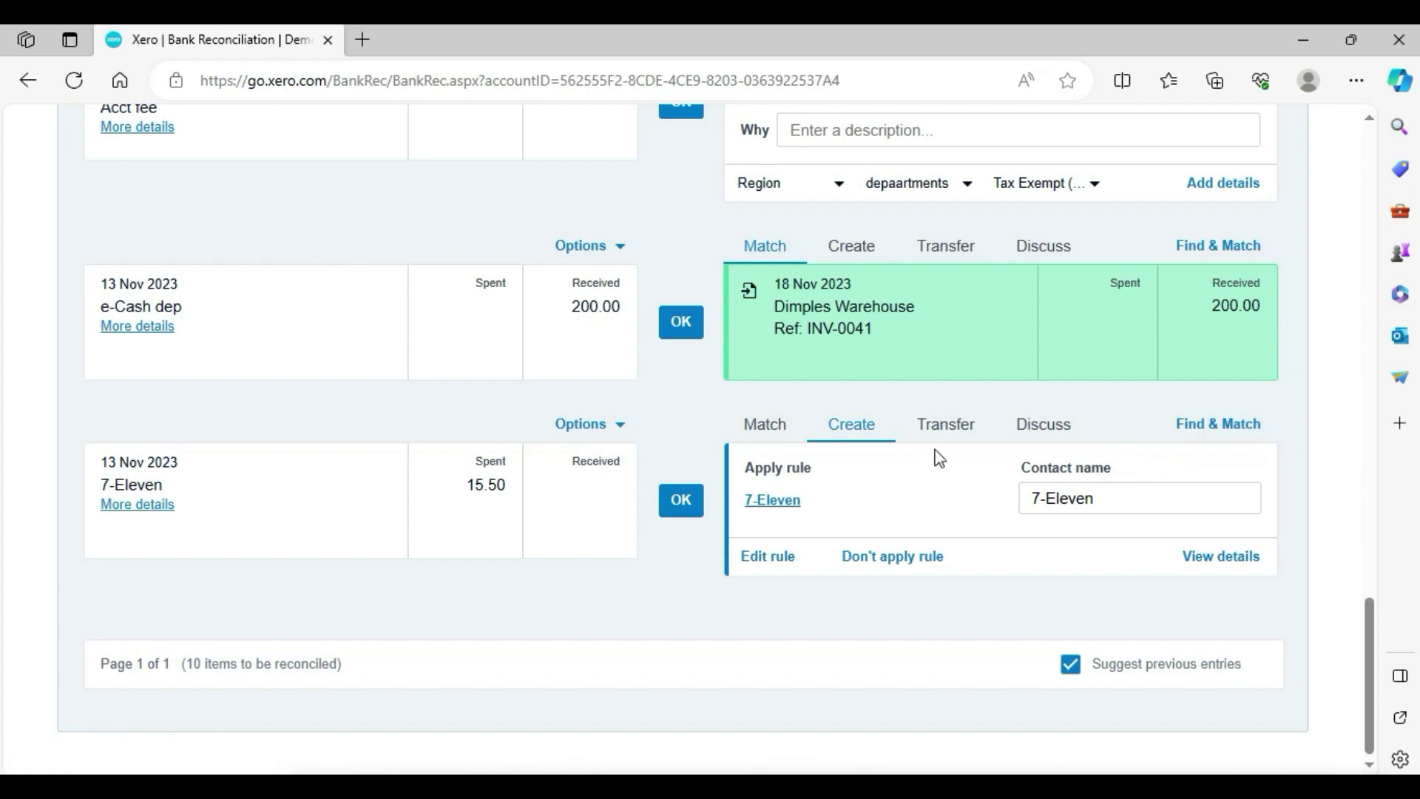
left_click(684, 501)
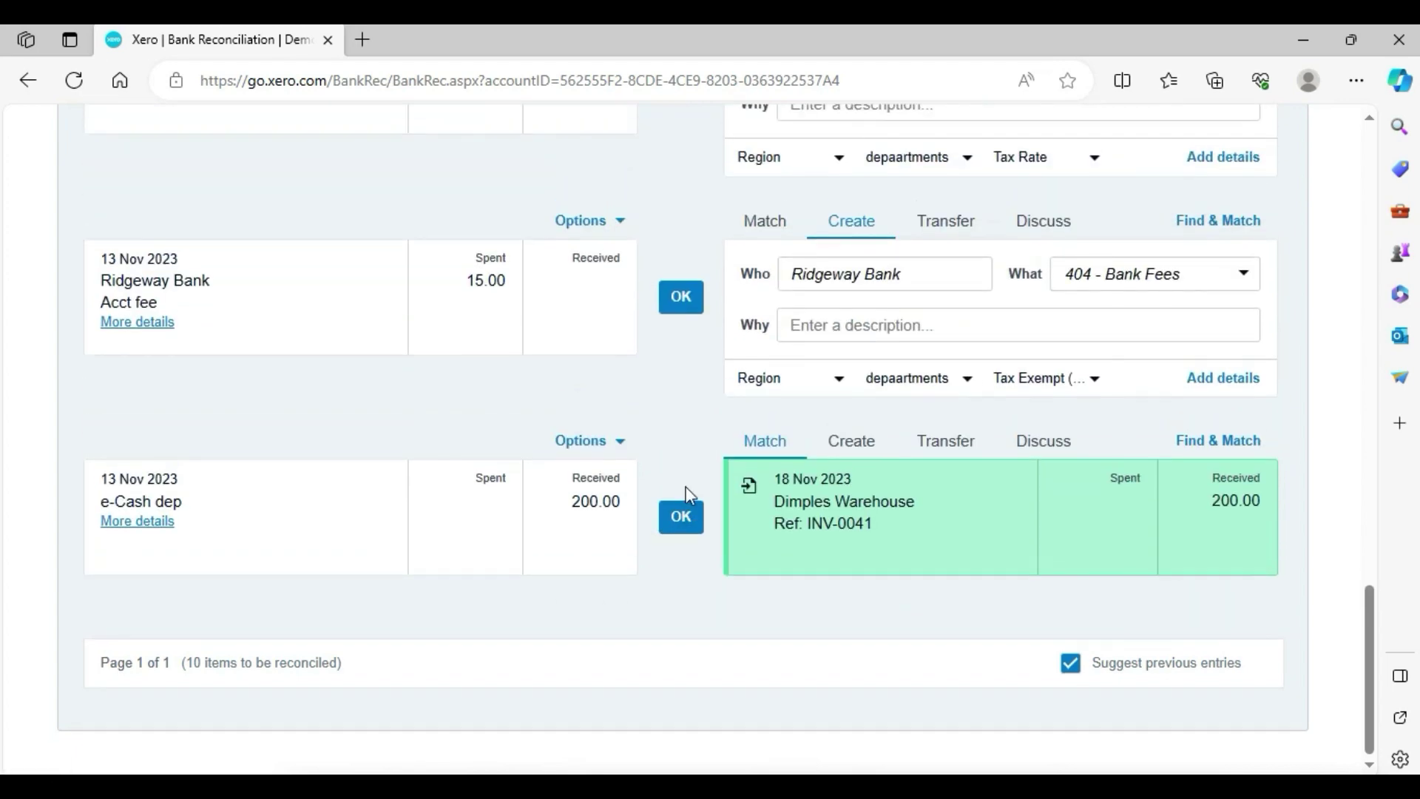
left_click_drag(1367, 659, 1330, 201)
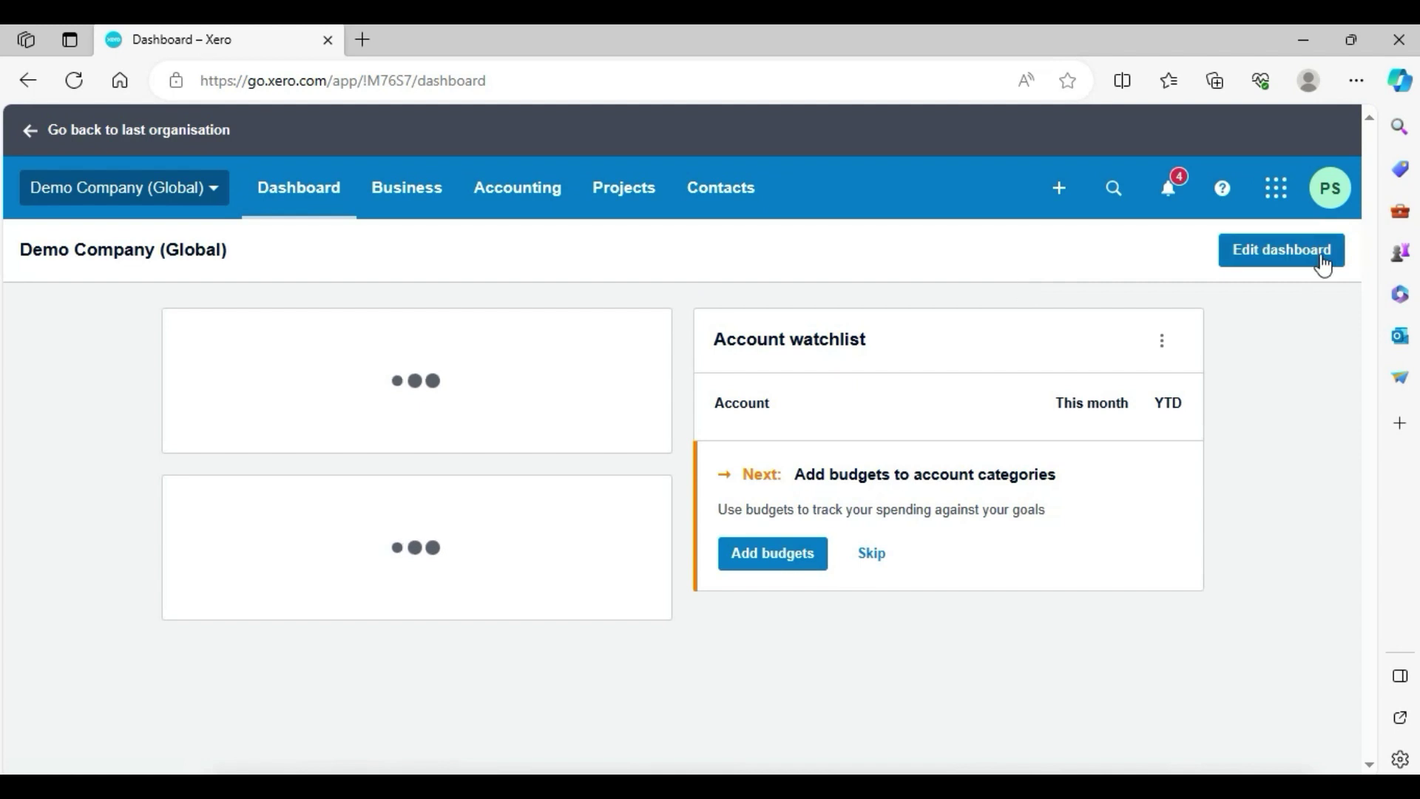
Start a bank statement import for the Business Savings Account, and download and open the Xero CSV template
scroll(1369, 267, "down", 3)
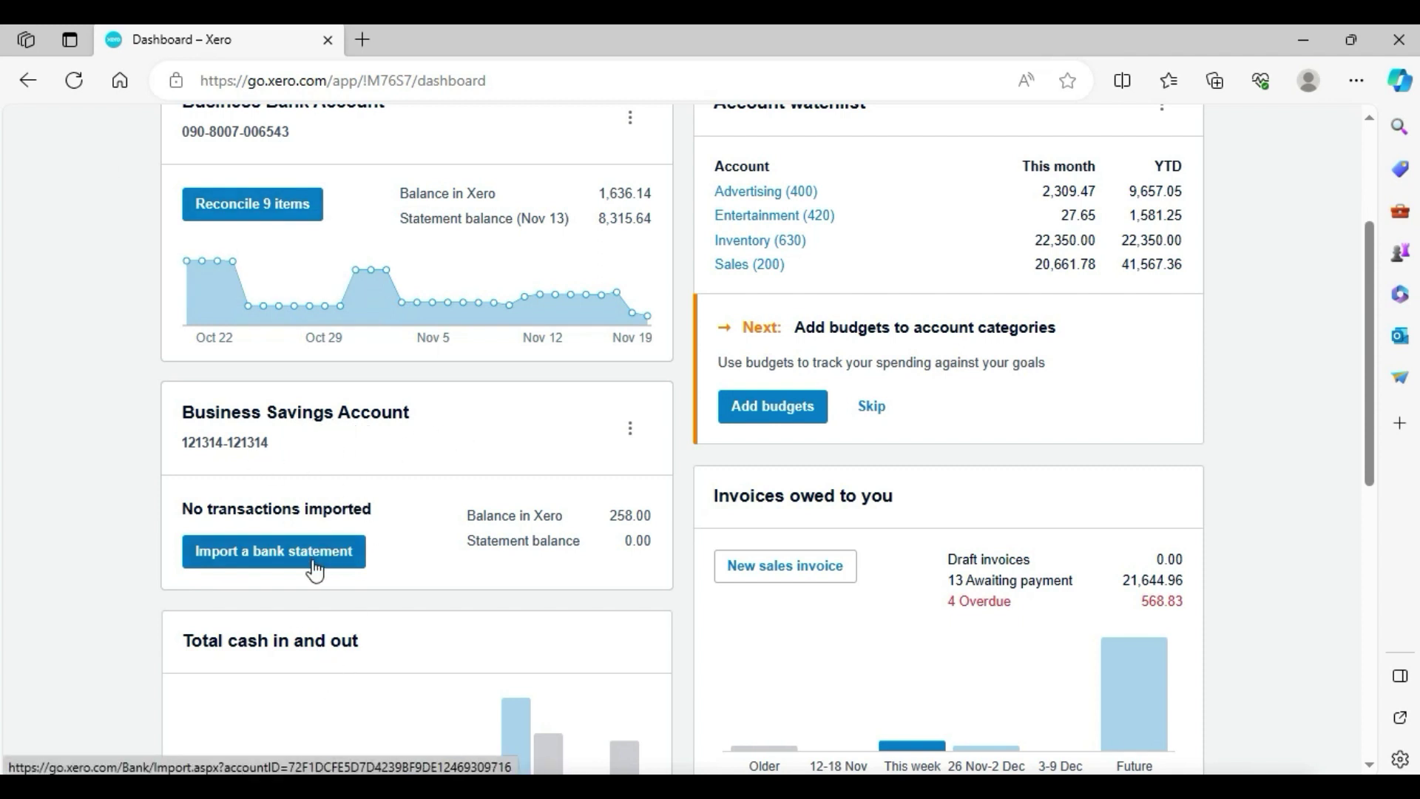
left_click(278, 564)
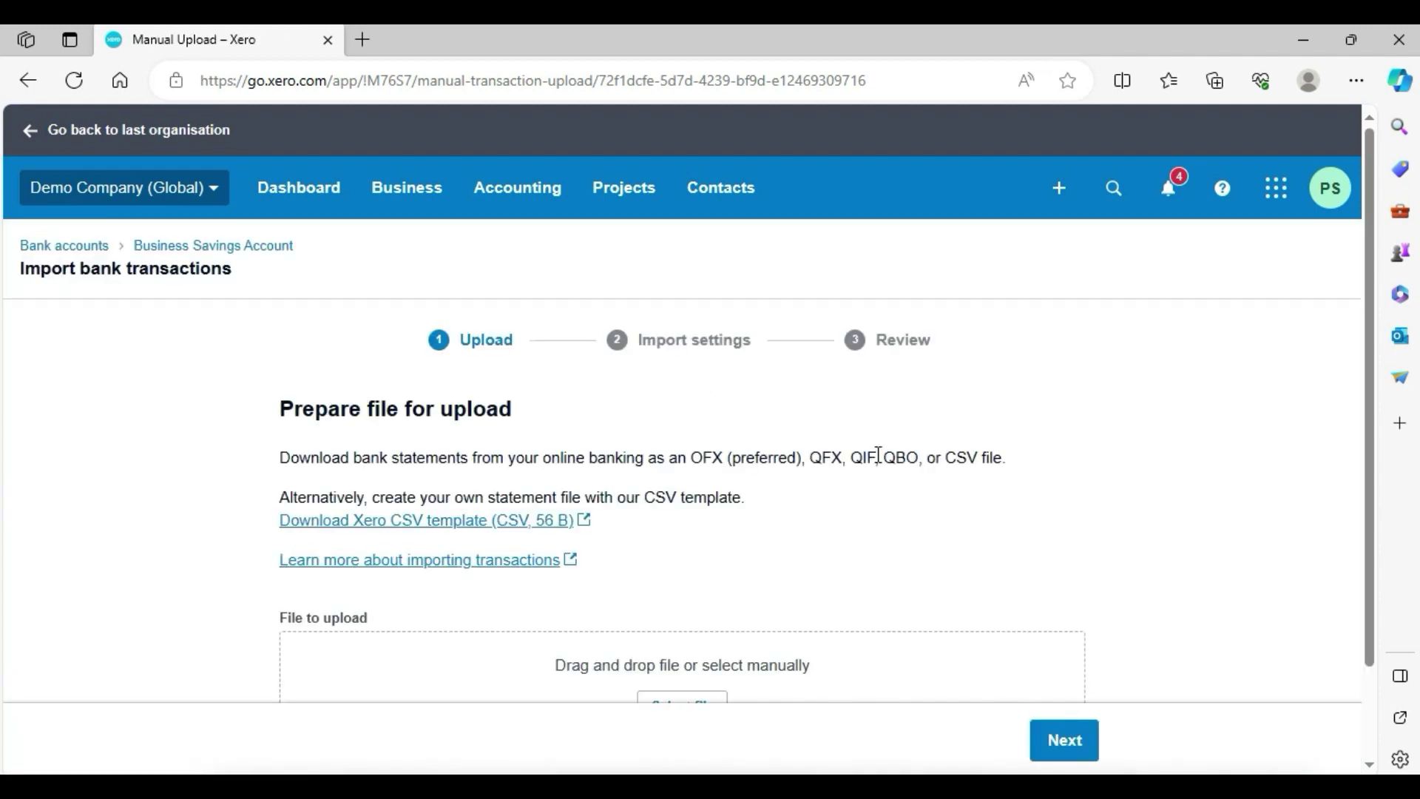
left_click(387, 535)
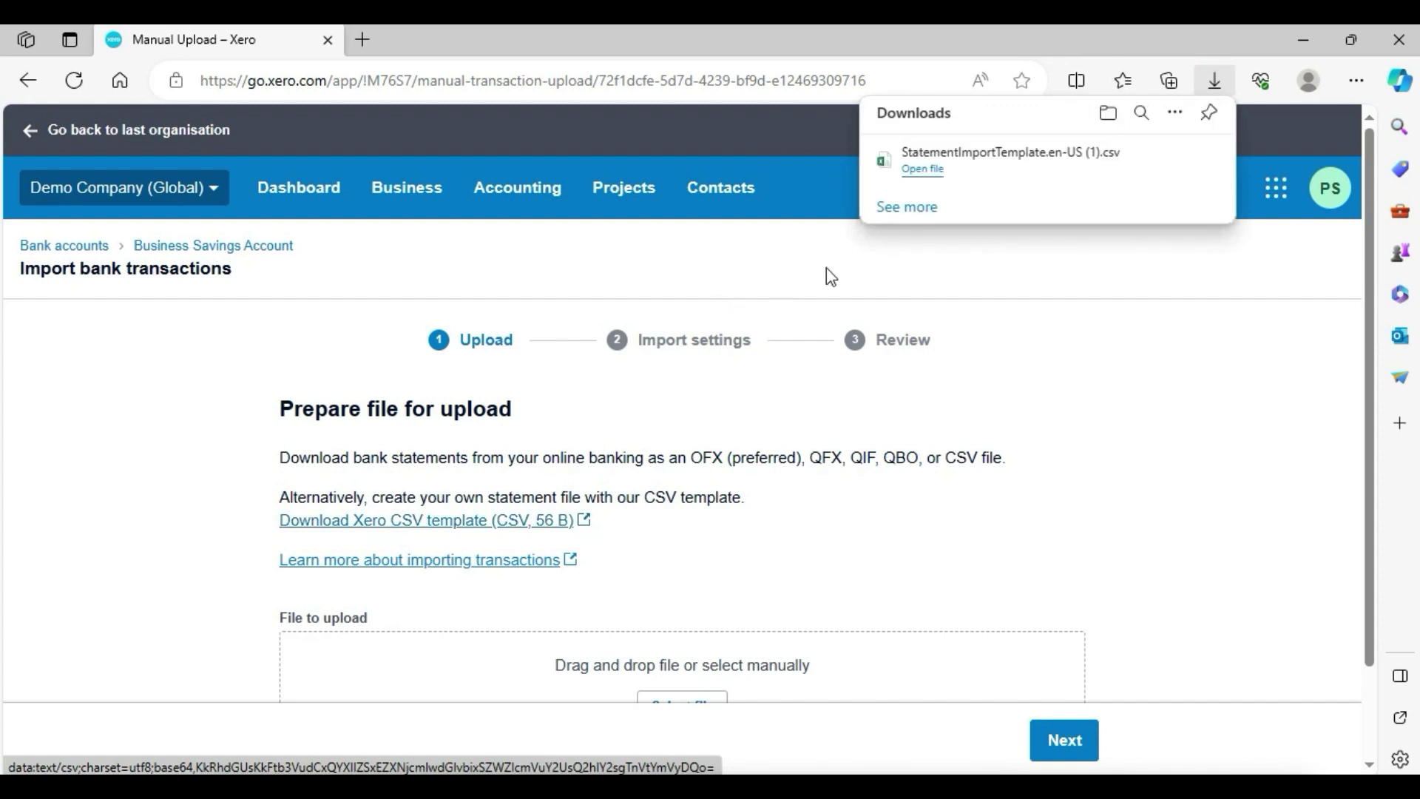
left_click(945, 176)
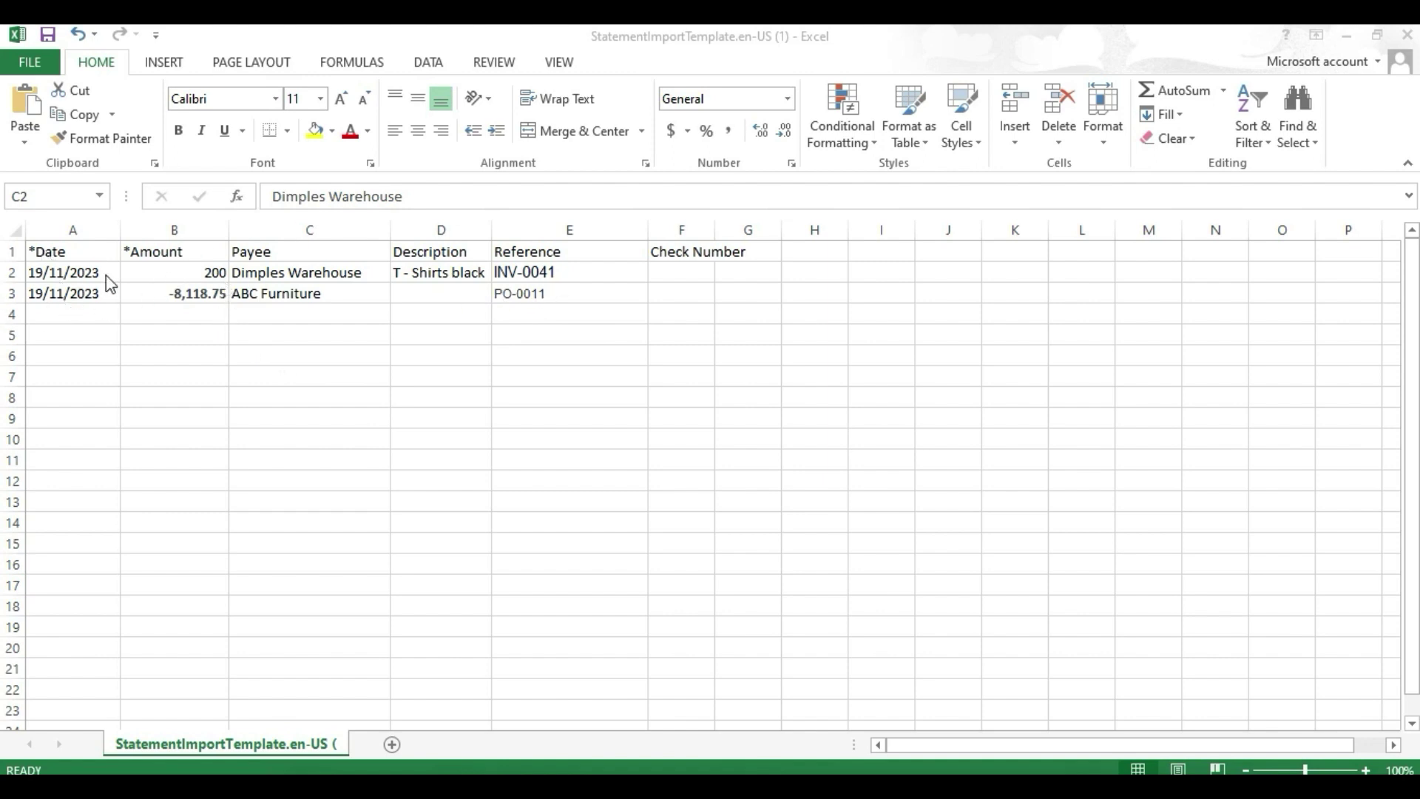
Examine the Amount entries for Dimples Warehouse and ABC Furniture in the statement import template
left_click(138, 278)
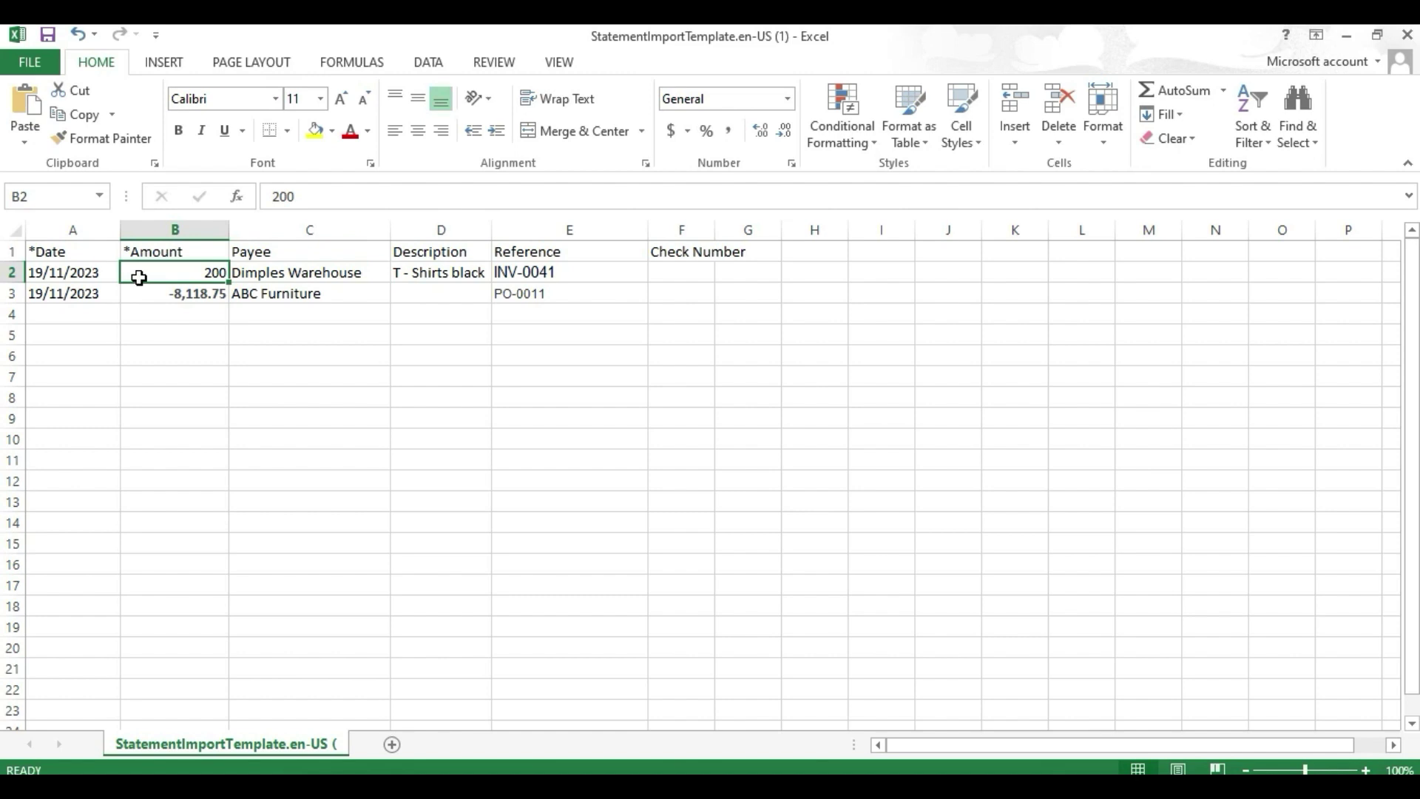
left_click(161, 311)
left_click(167, 280)
left_click(168, 292)
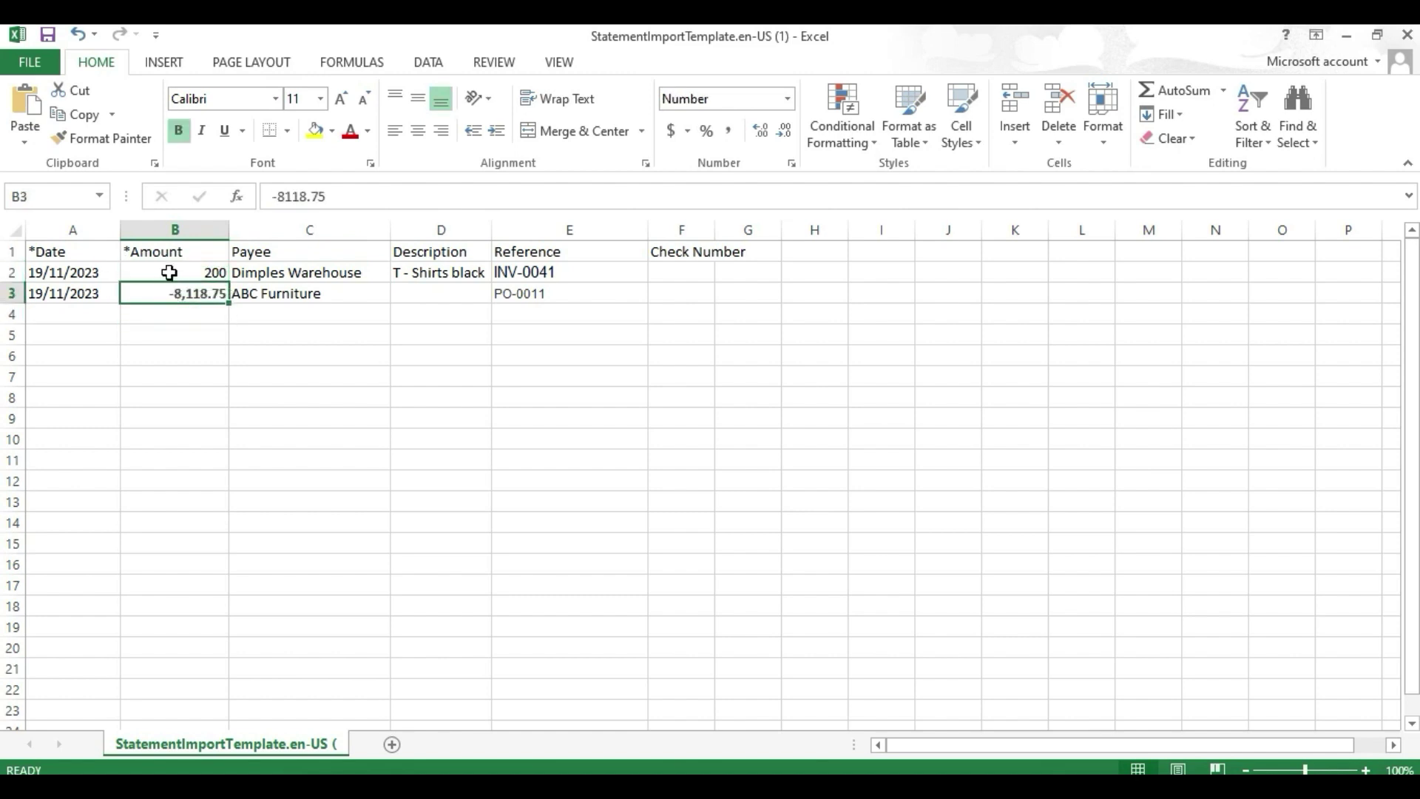
left_click(183, 267)
left_click(181, 295)
key("alt+Tab")
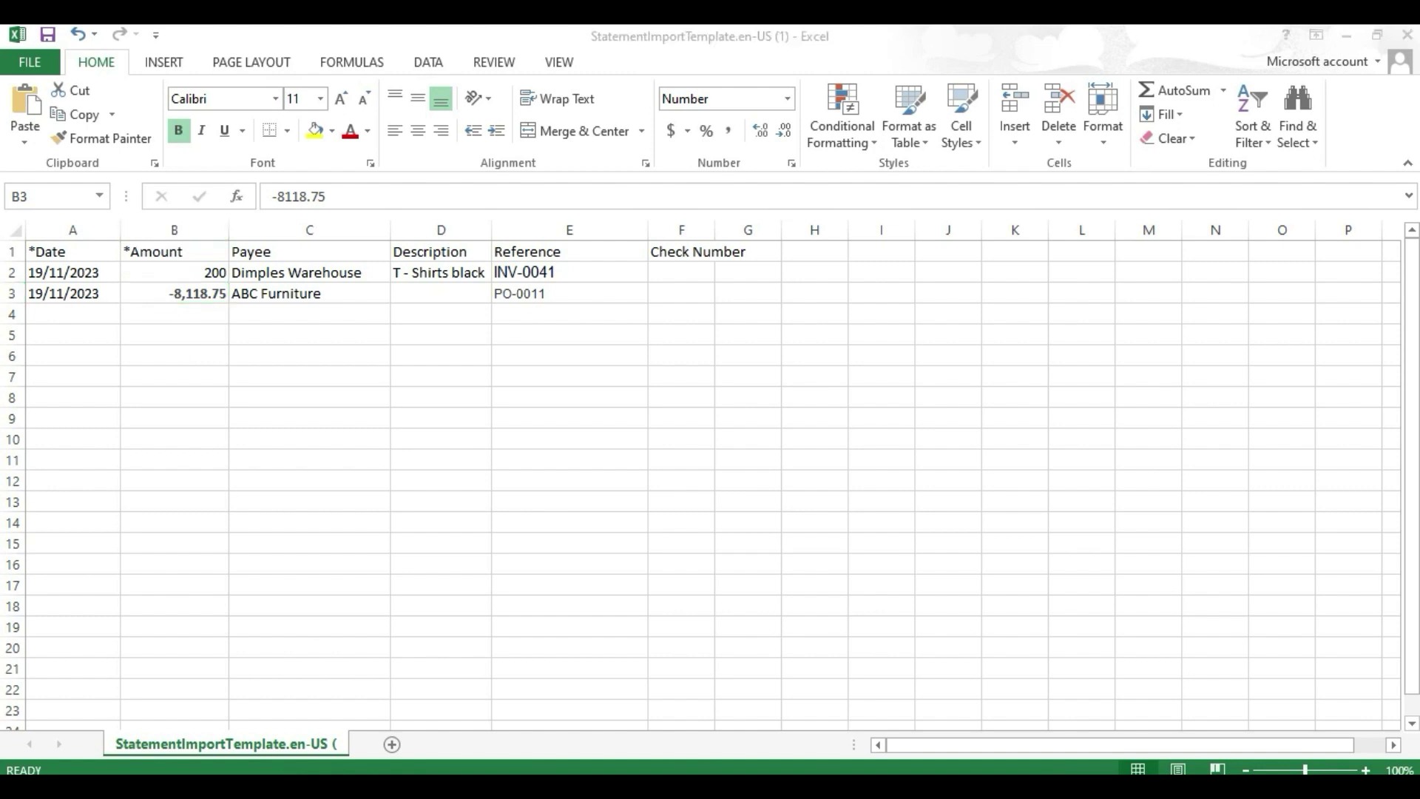
Save the statement import template, keeping the CSV format, and switch back to Xero in the browser
left_click(175, 292)
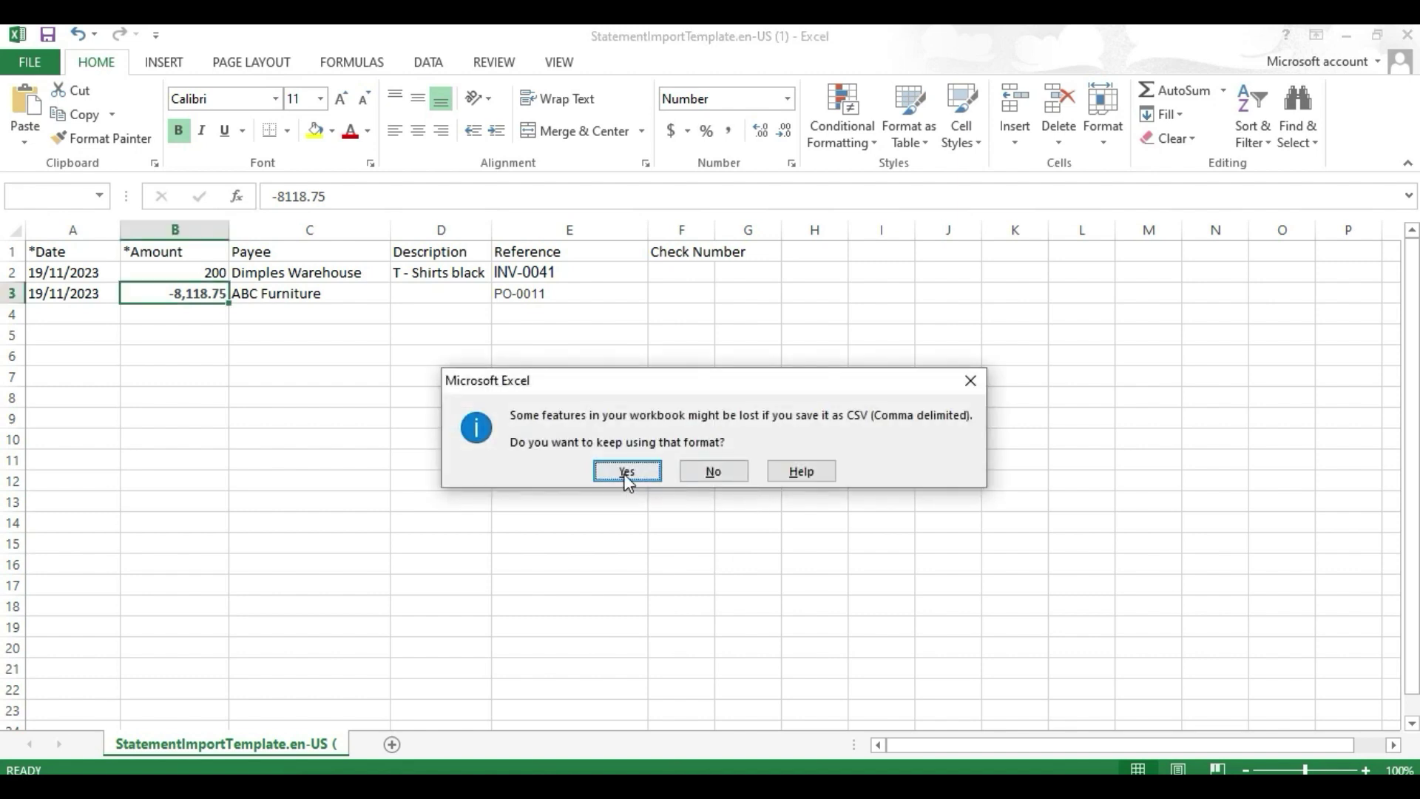
left_click(623, 473)
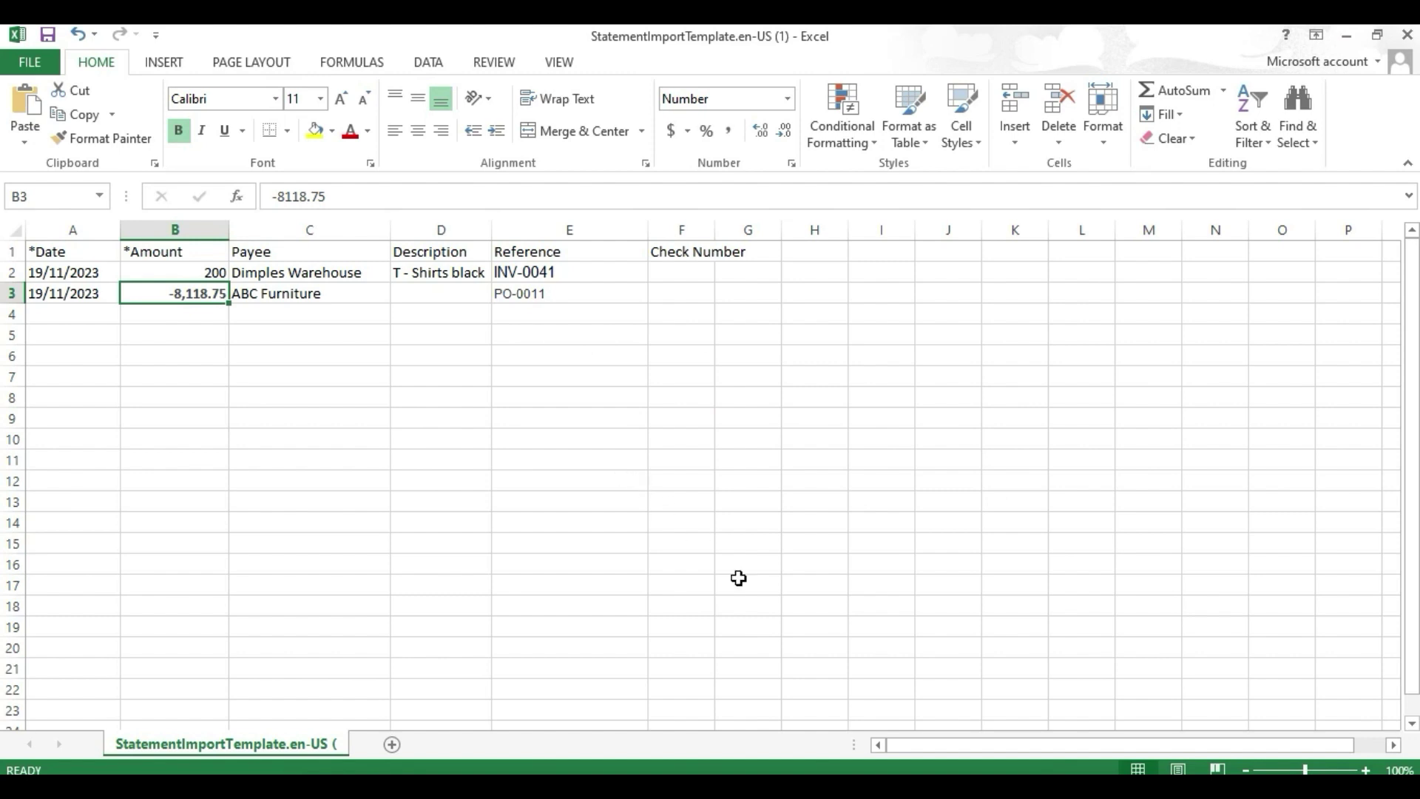
key("alt+Tab")
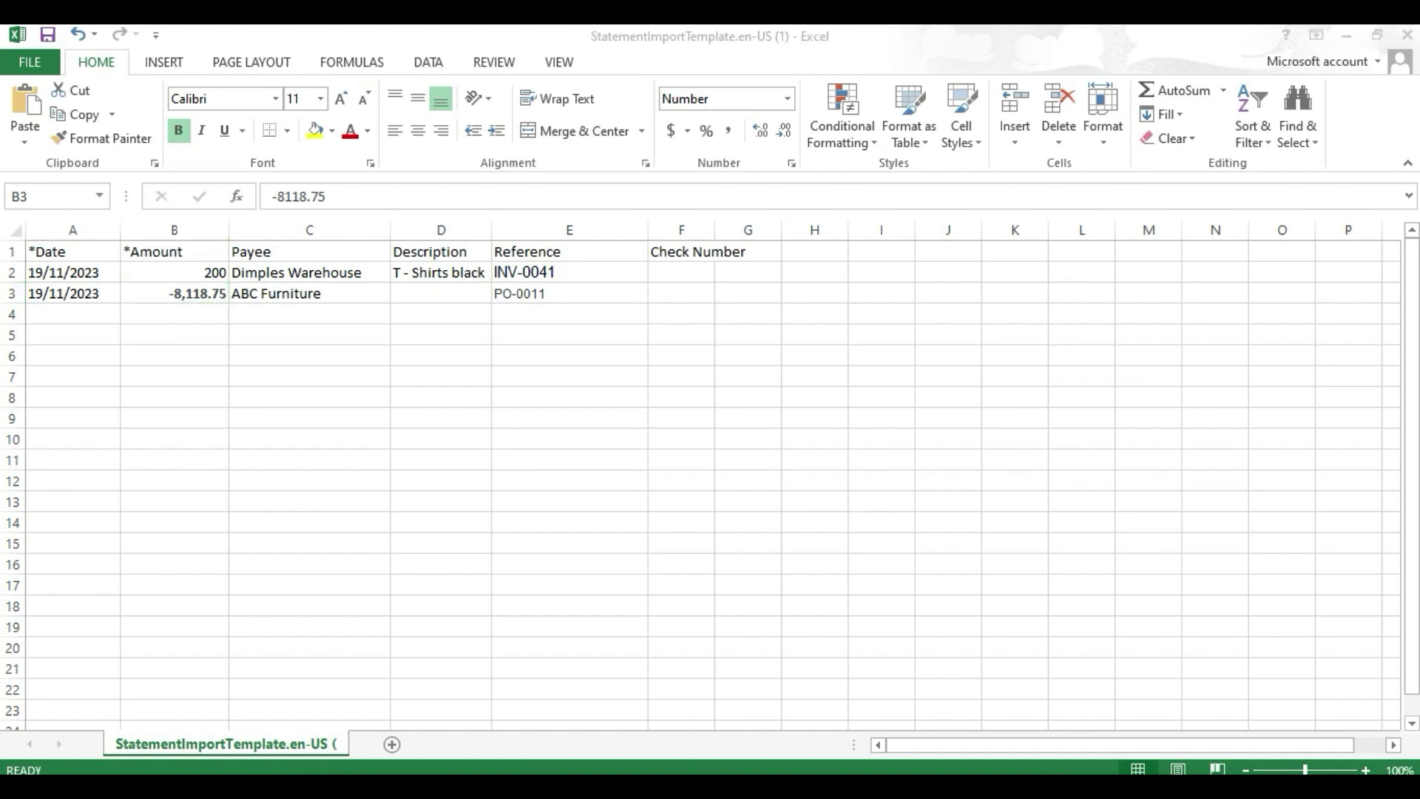
left_click(1347, 42)
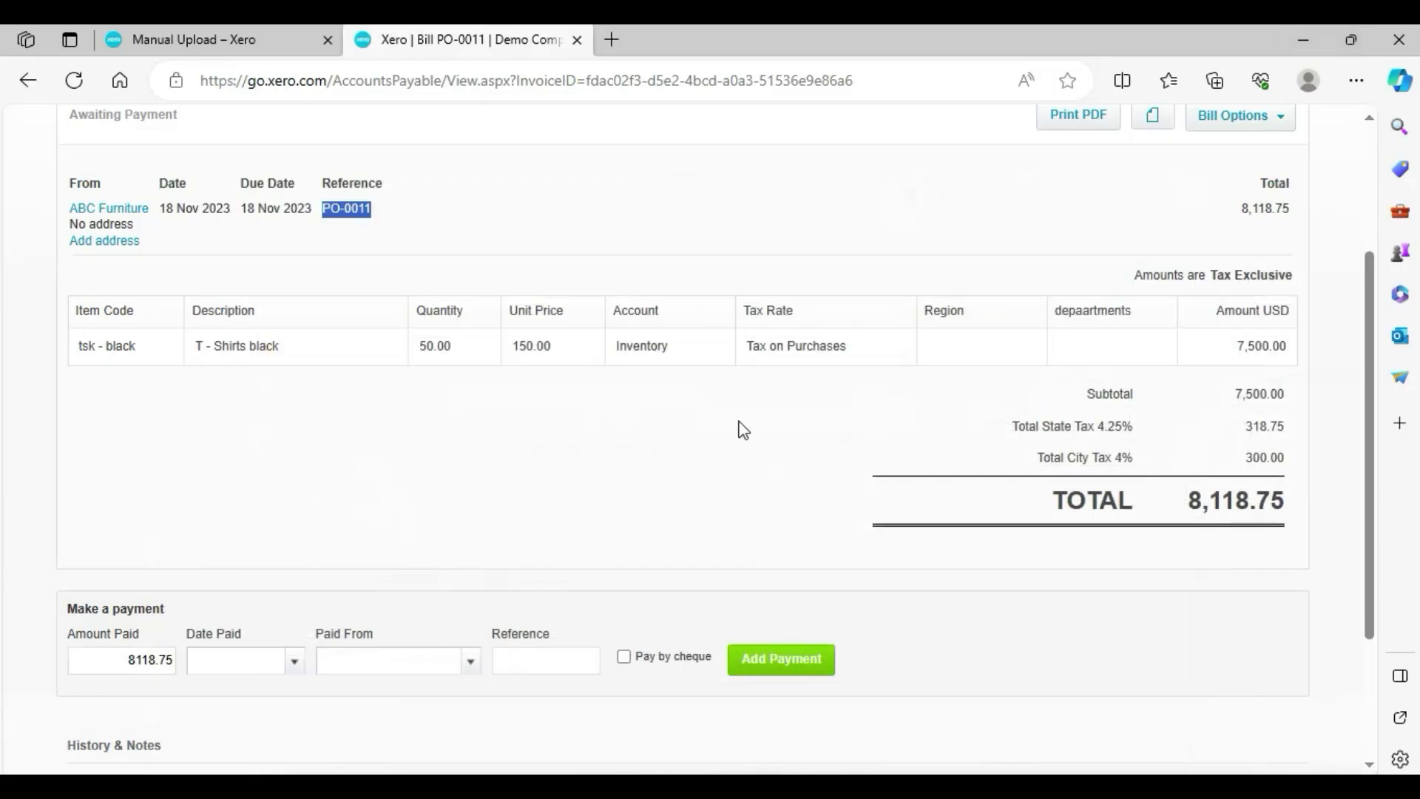
Start a statement import for the Business Savings Account from the dashboard and select StatementImportTemplate.en-US (1).csv as the file to upload
scroll(1364, 331, "up", 3)
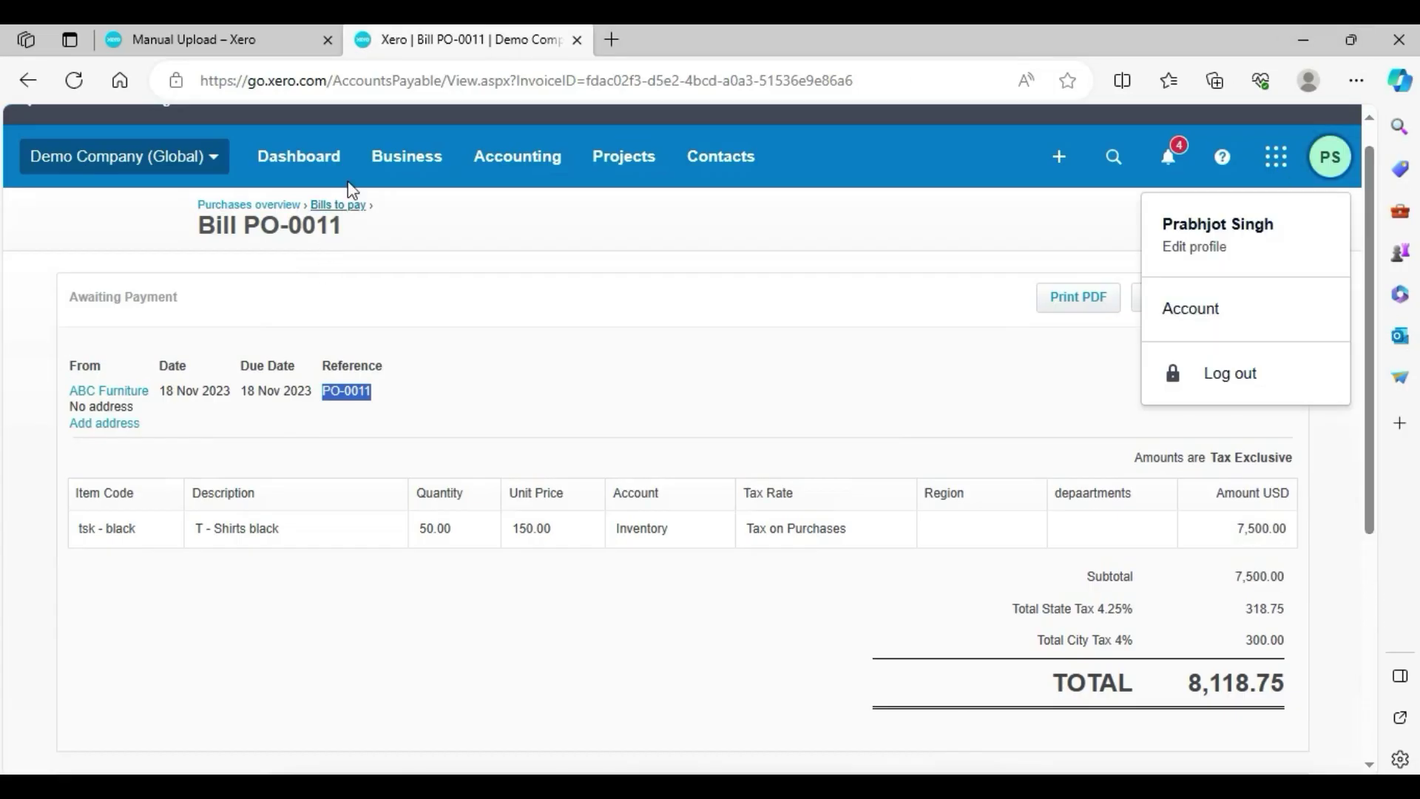
left_click(318, 171)
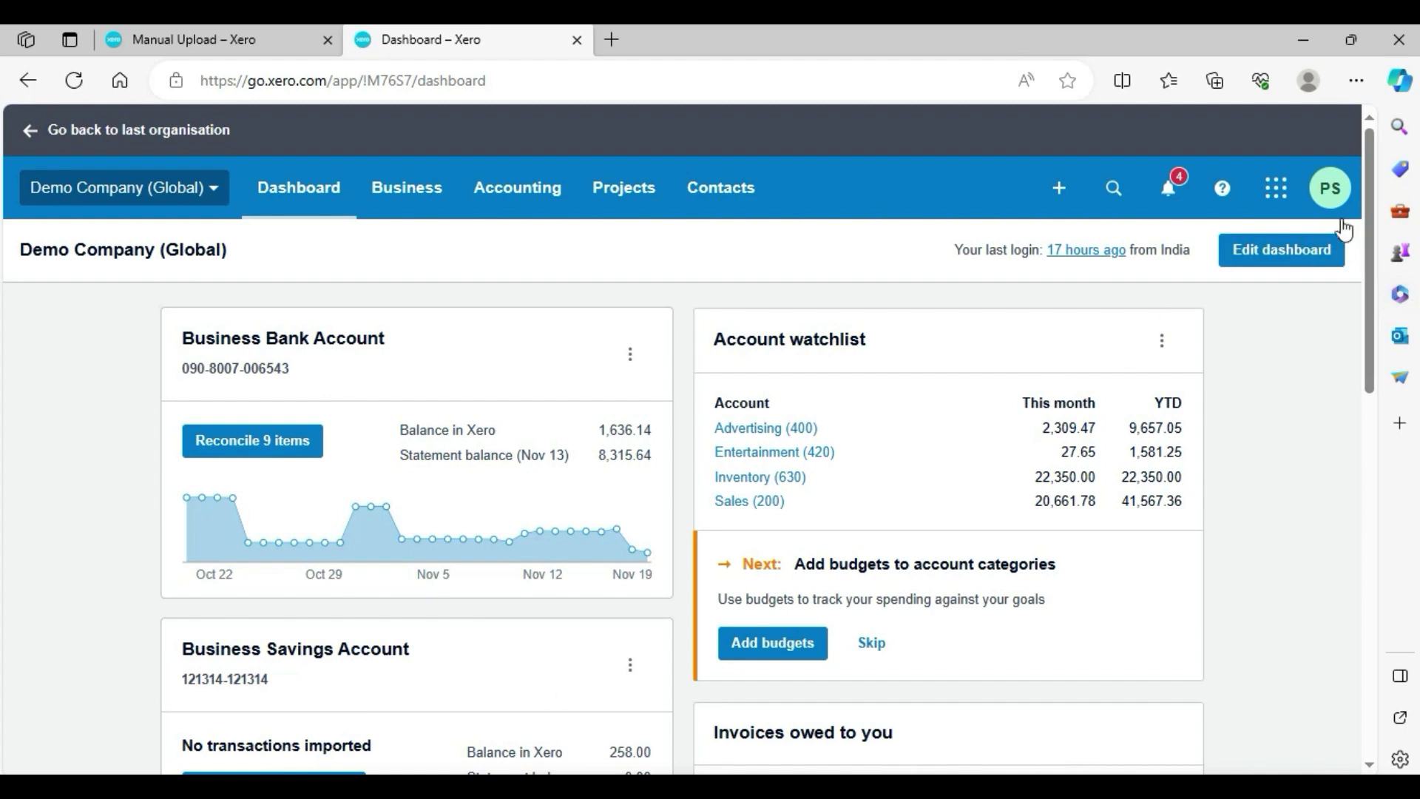
scroll(1361, 222, "down", 3)
double_click(335, 560)
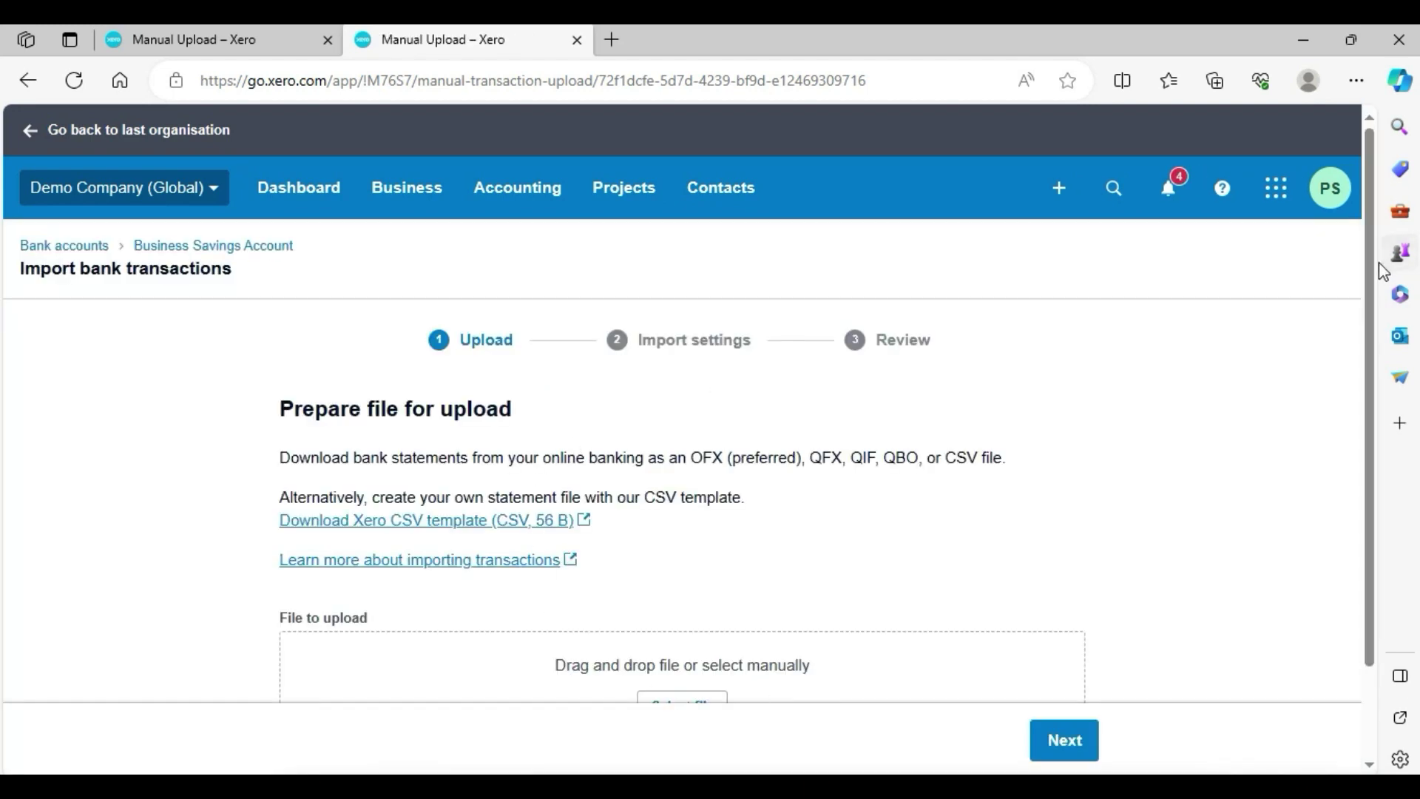
scroll(941, 567, "down", 2)
left_click(682, 598)
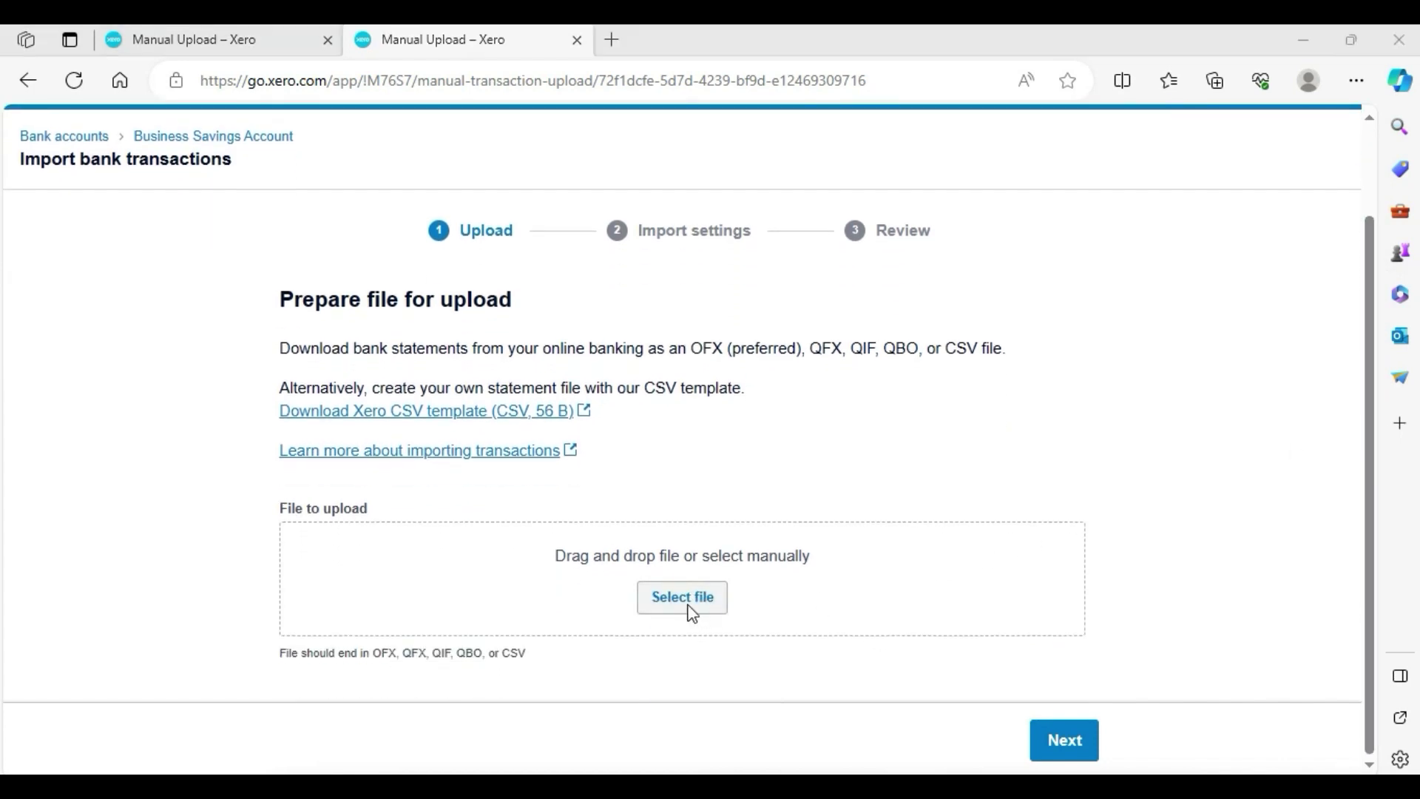
double_click(243, 222)
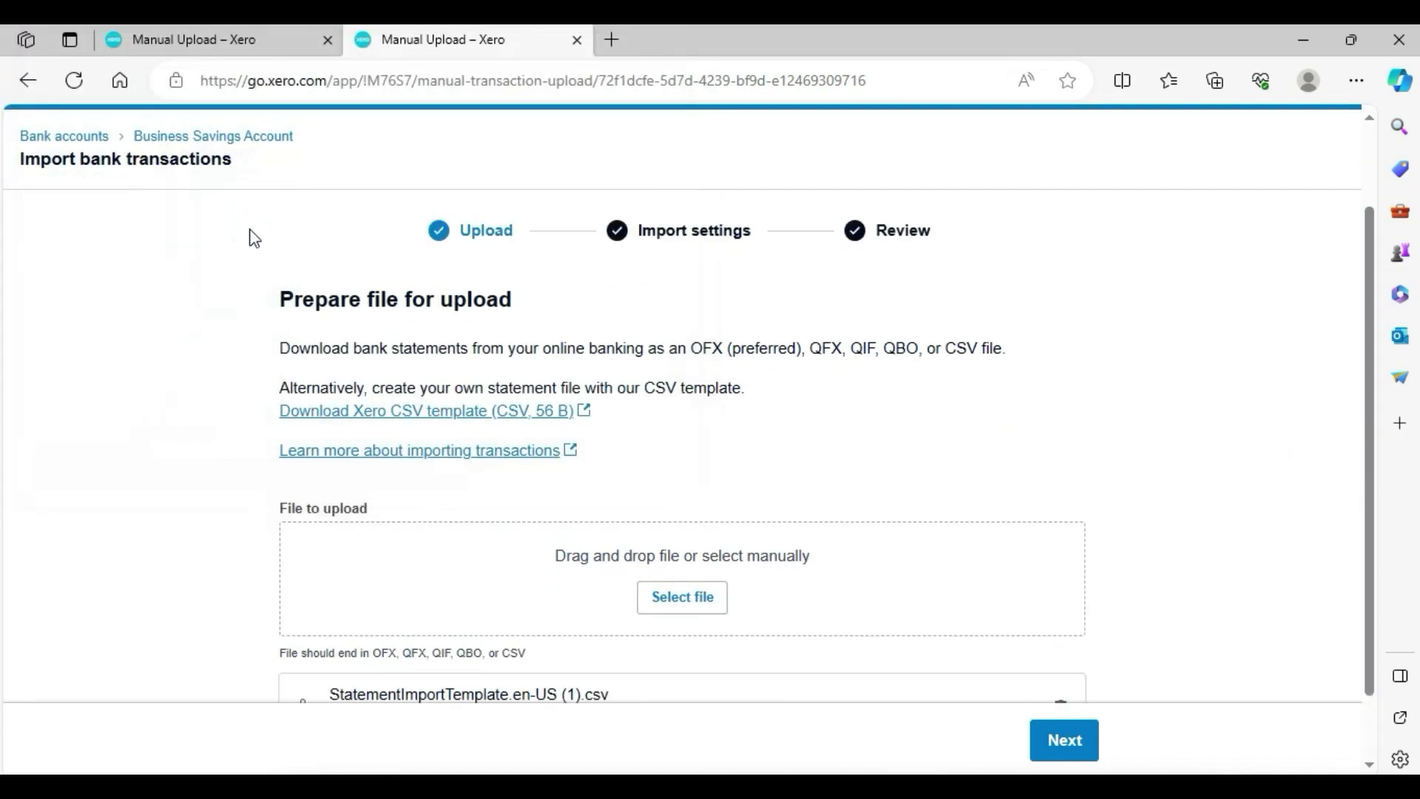
scroll(1370, 370, "down", 1)
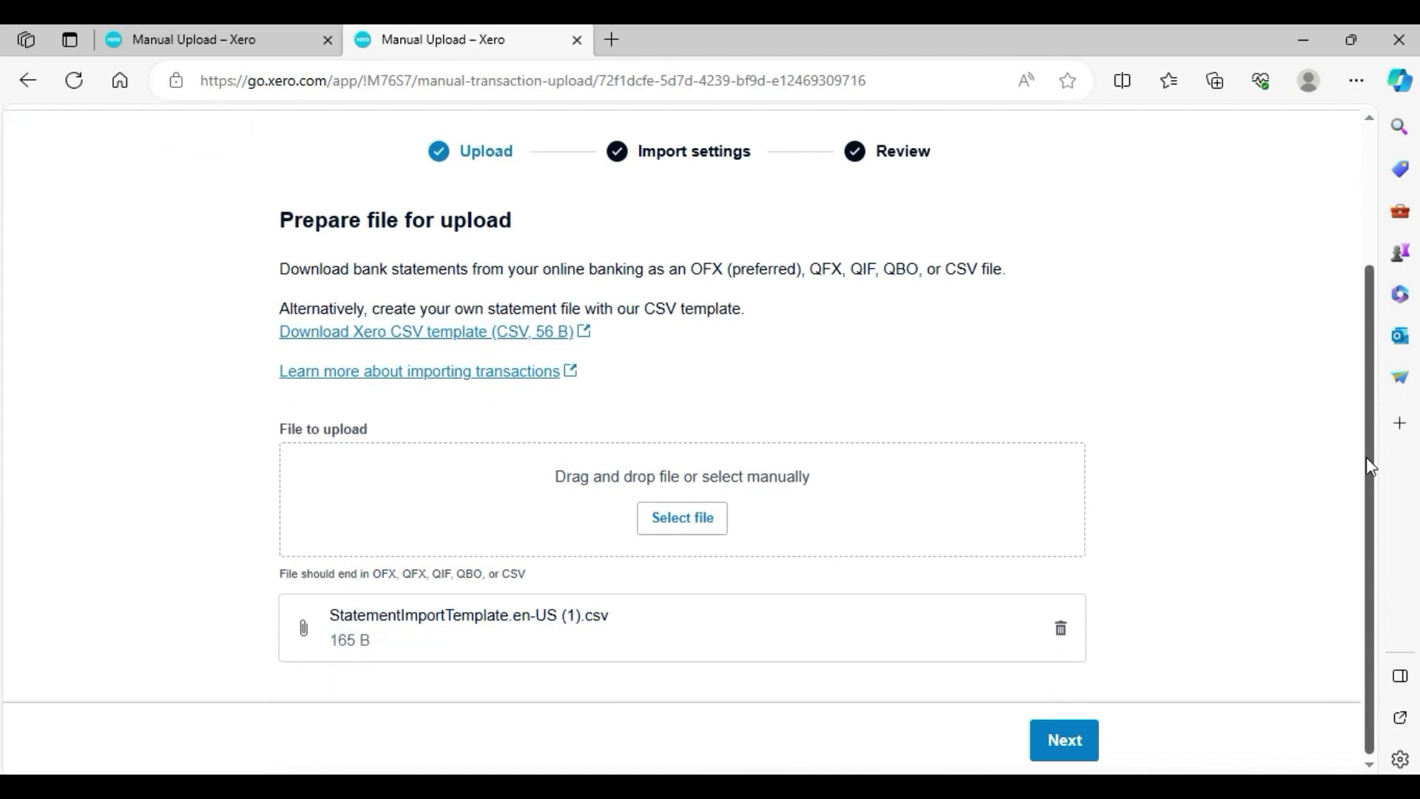
Accept the proposed column assignments and complete the import of the Dimples Warehouse and ABC Furniture transactions
left_click(1052, 742)
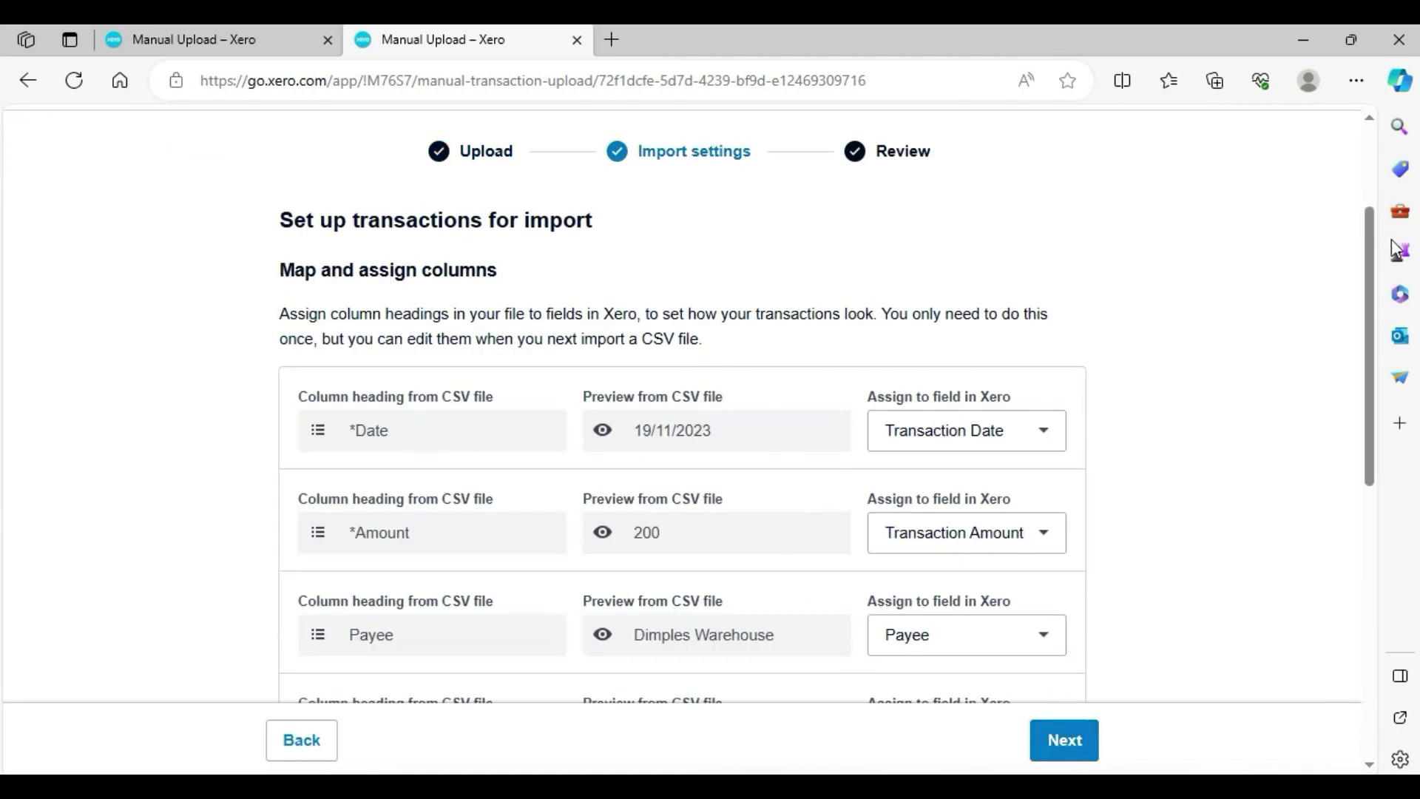
scroll(537, 362, "down", 6)
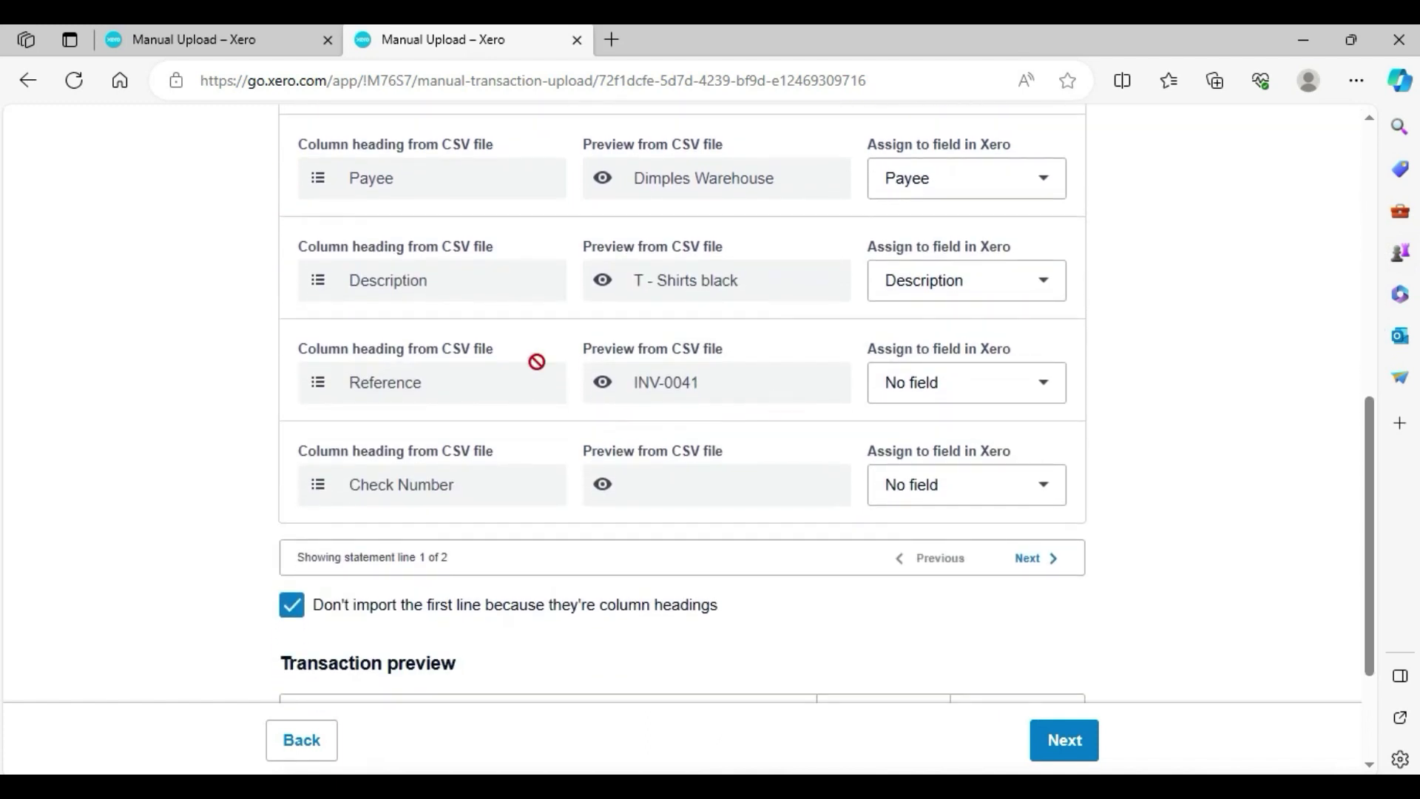
left_click(1054, 741)
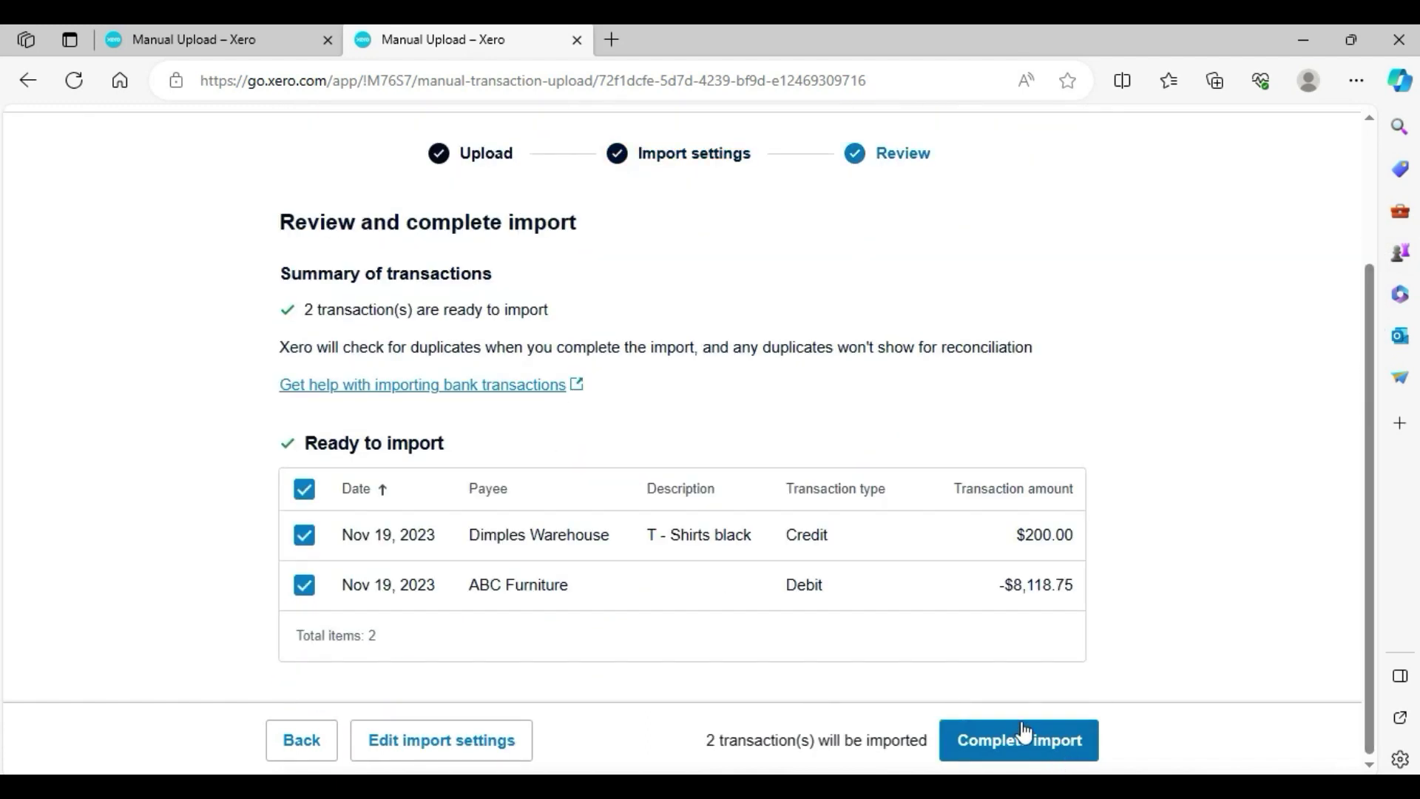
left_click(1027, 740)
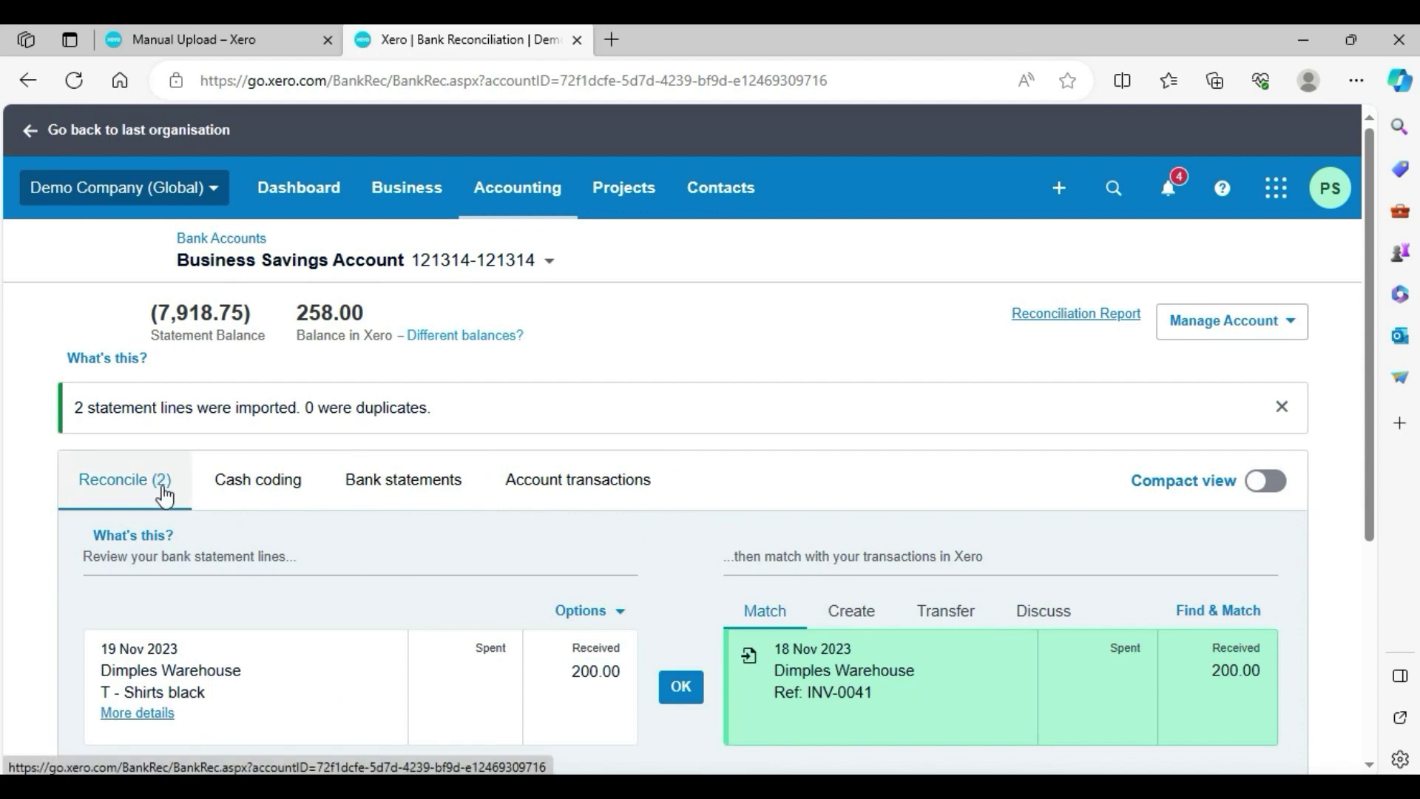
Reconcile the imported Dimples Warehouse and ABC Furniture statement lines with their suggested matches INV-0041 and PO-0011
scroll(1365, 270, "down", 5)
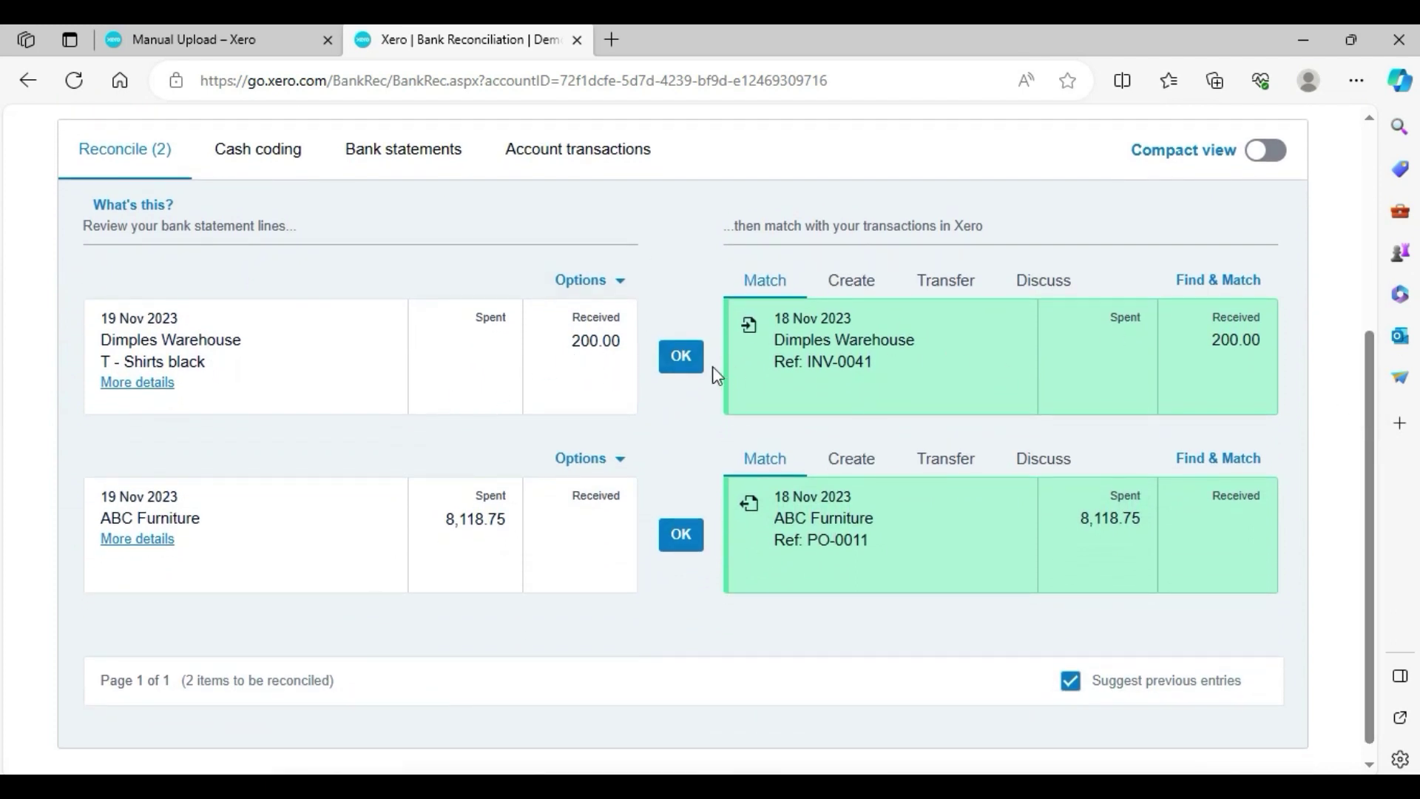
left_click(691, 361)
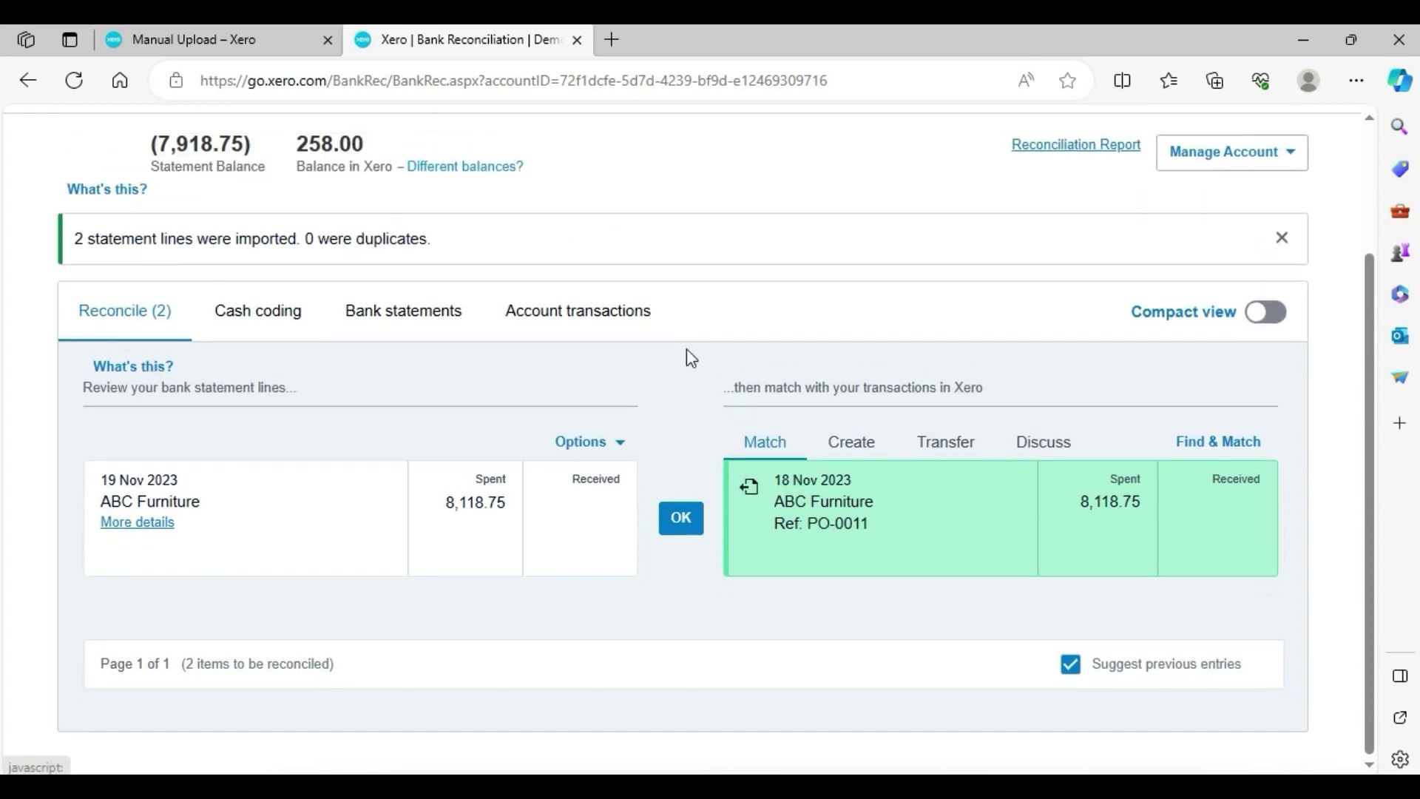
left_click(682, 518)
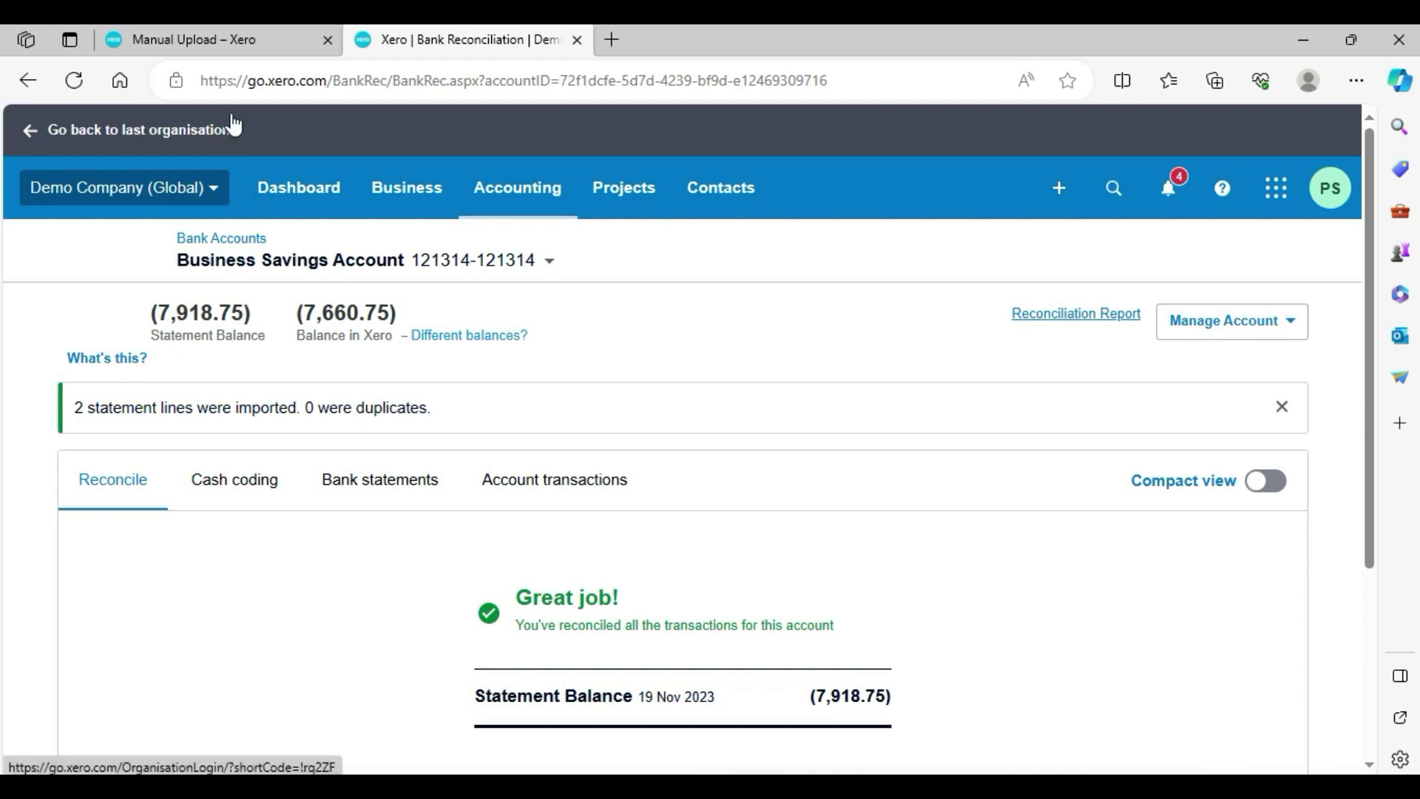
Return to the dashboard and check the Business Savings Account's balances and its 19 November 2023 graph point
left_click(292, 176)
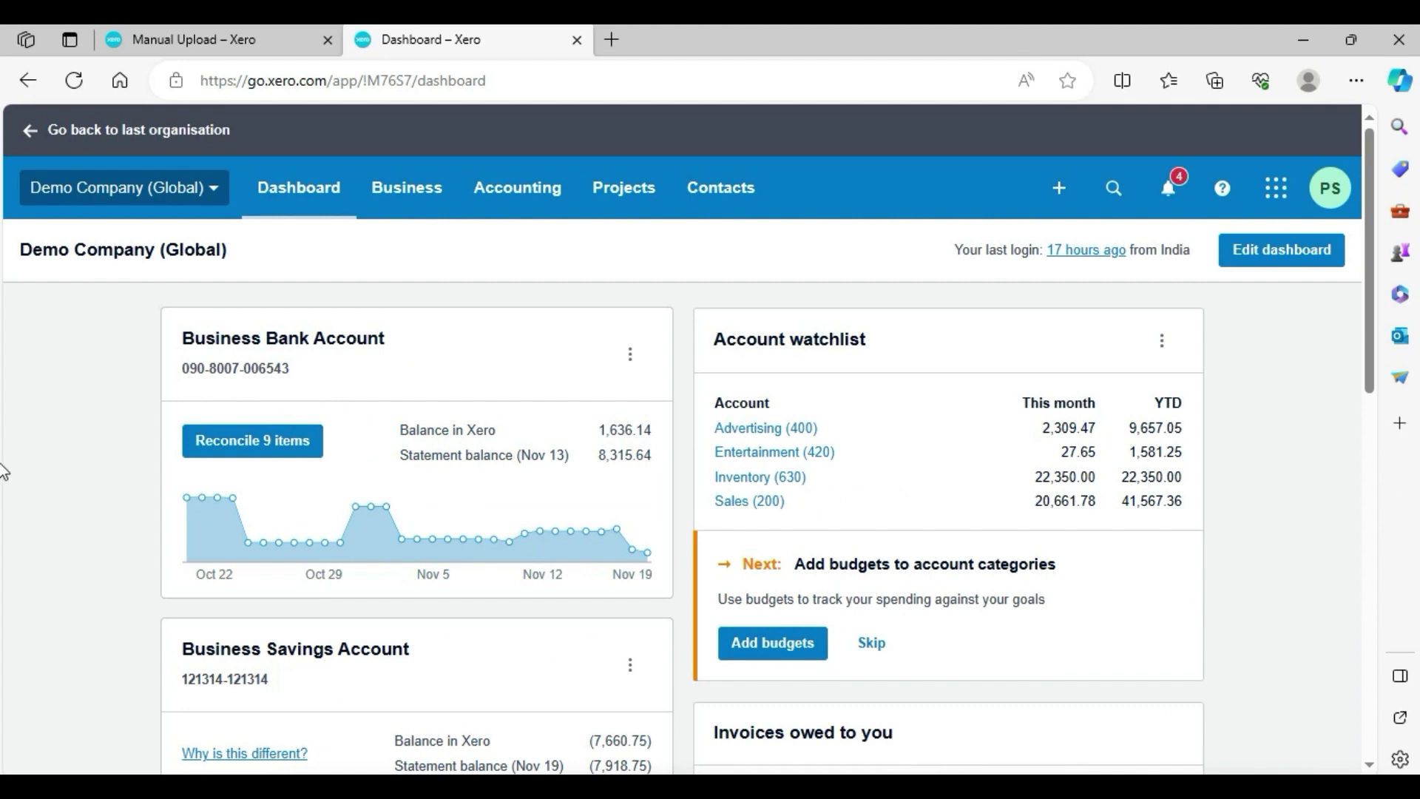
left_click_drag(1374, 392, 1372, 443)
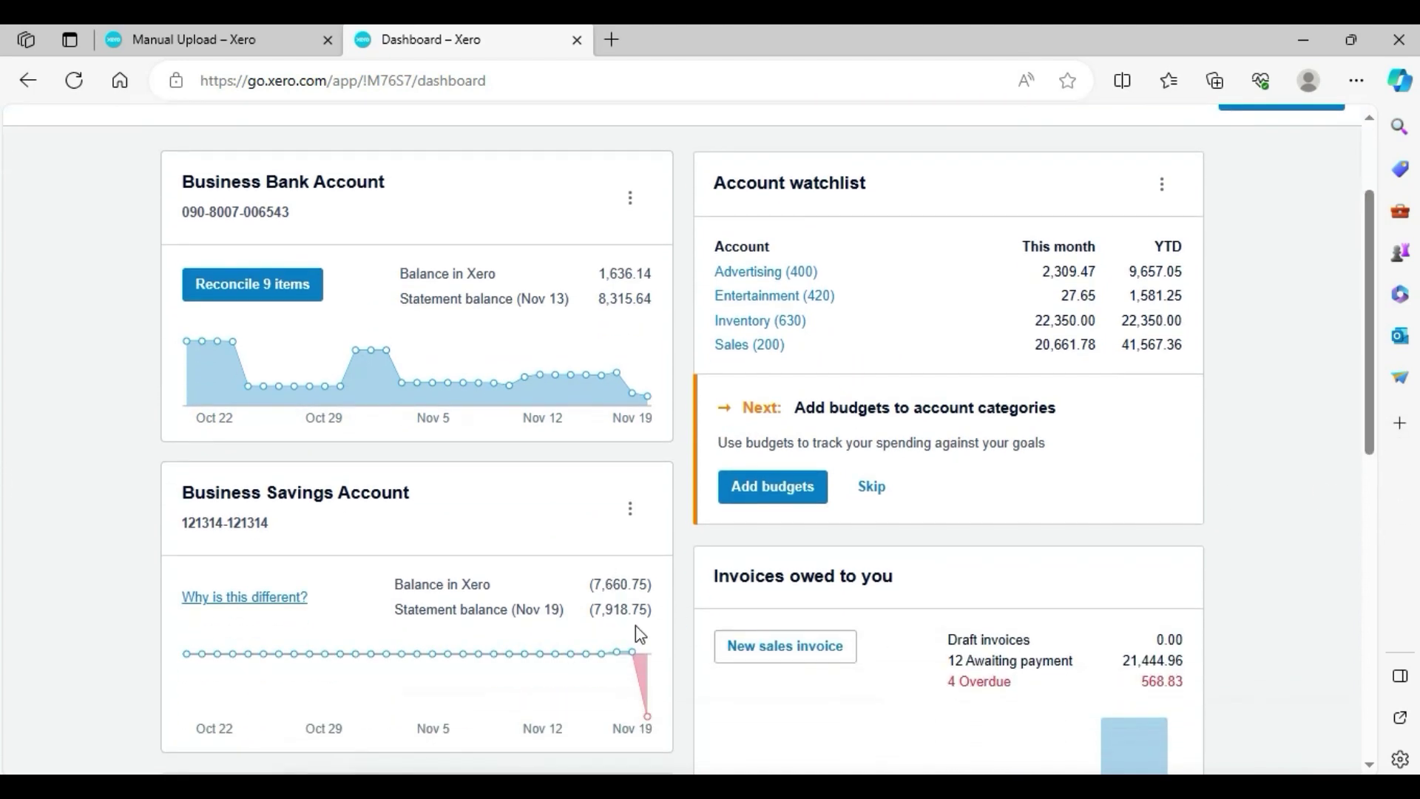
mouse_move(647, 679)
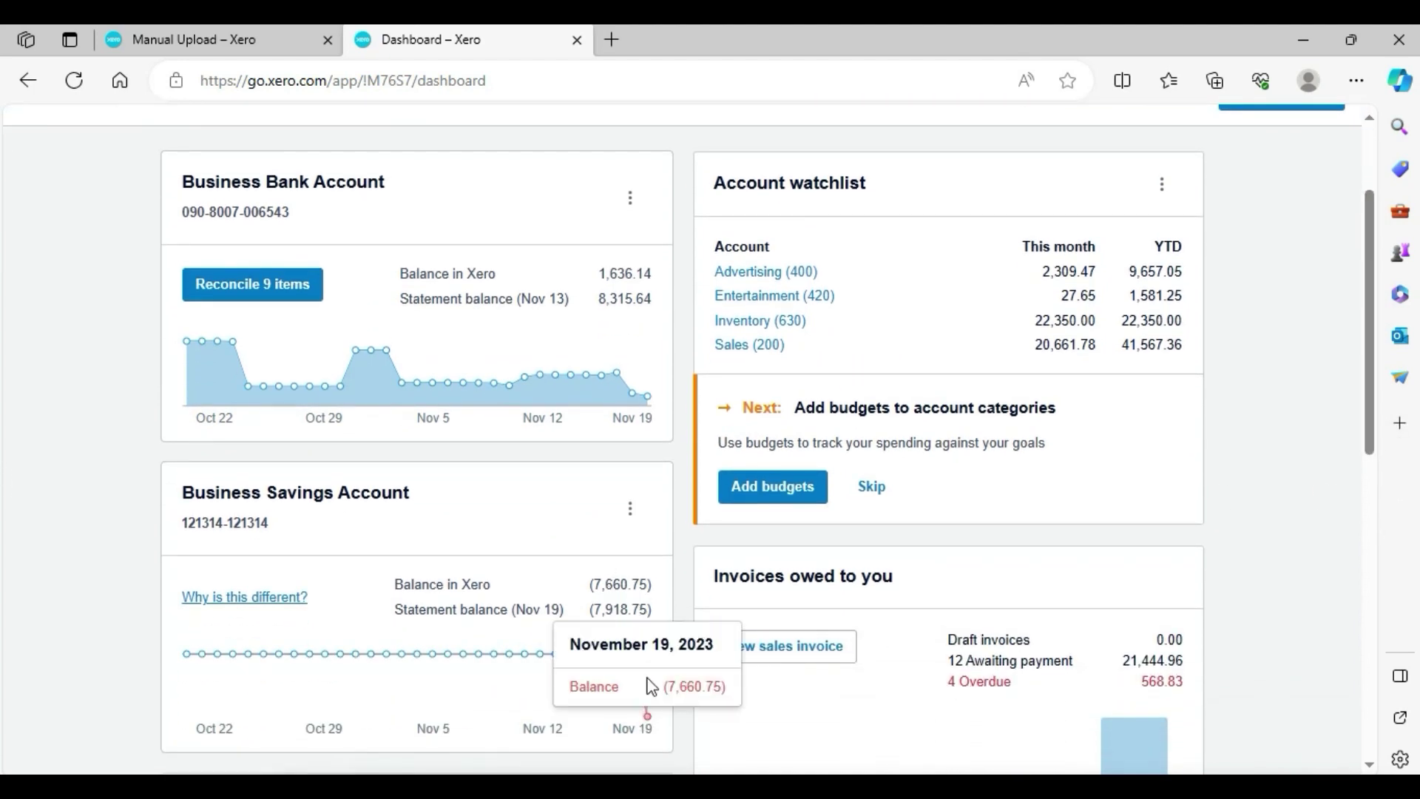